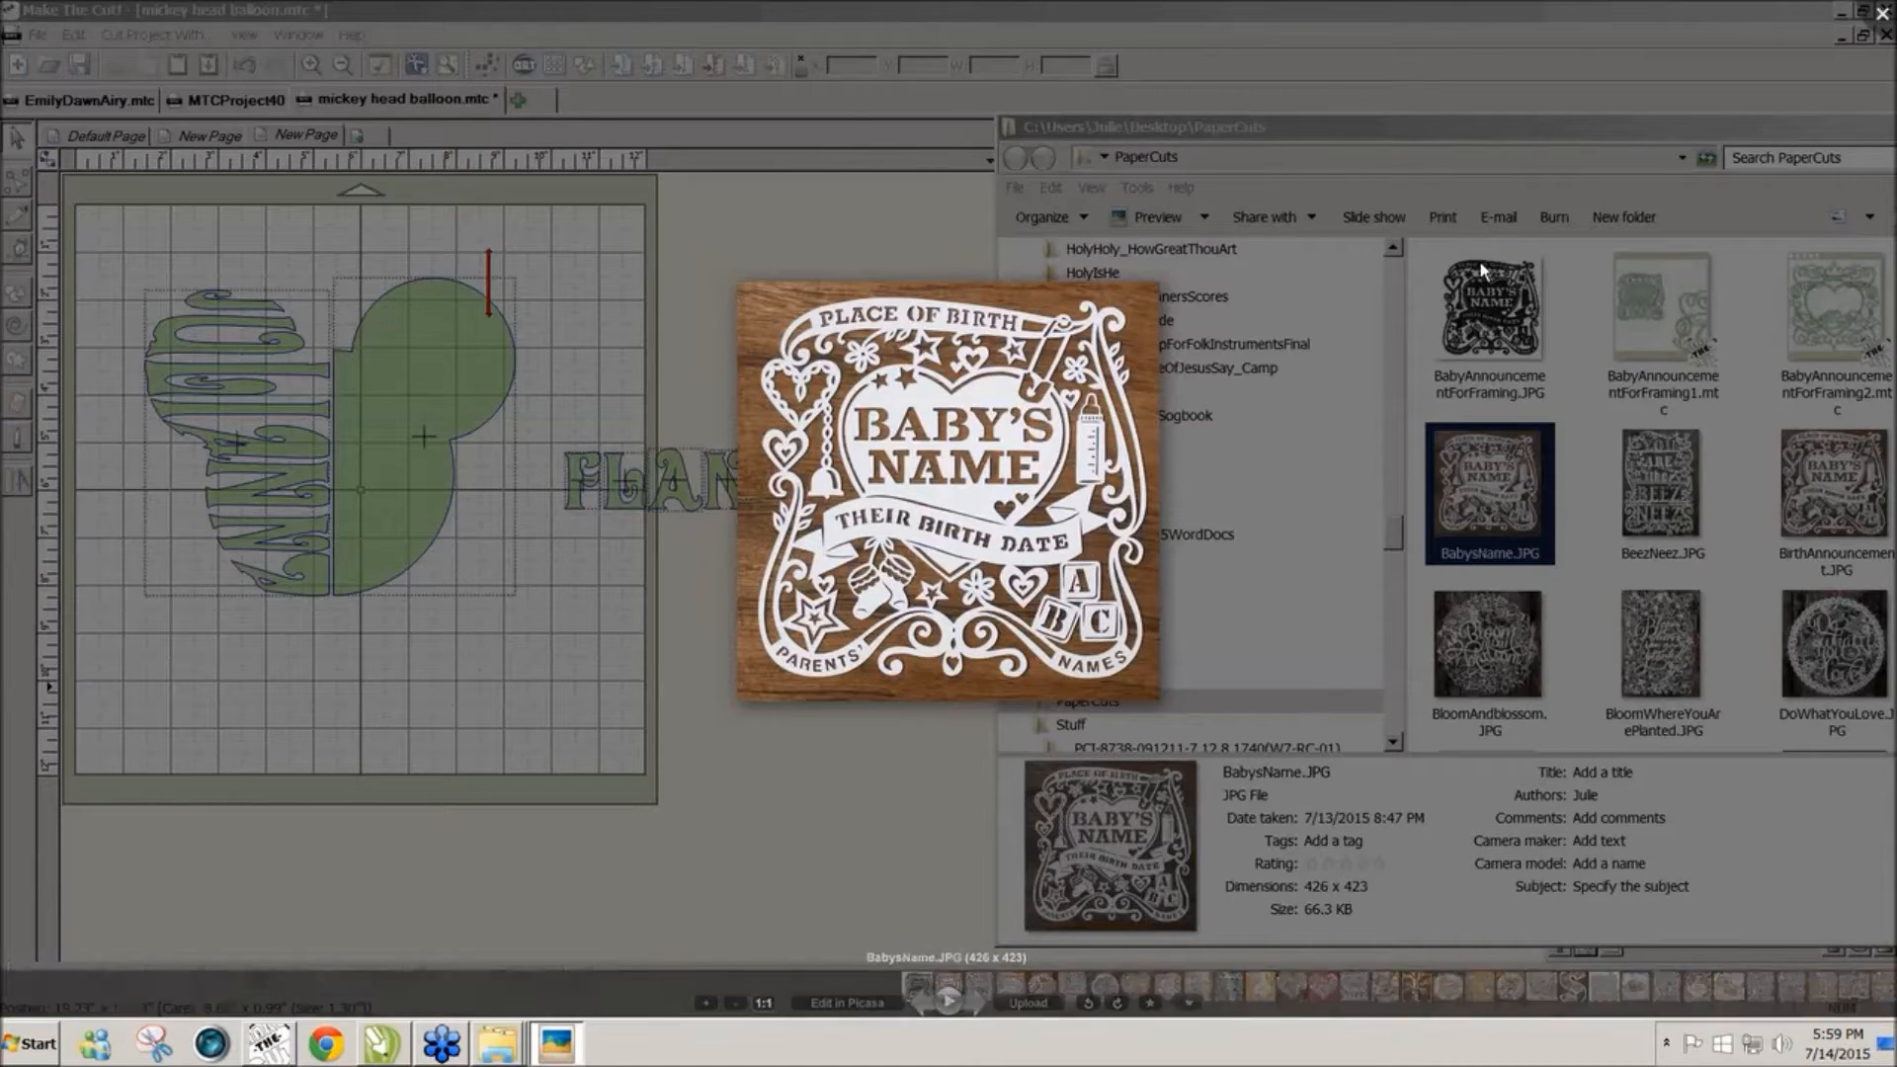
Step: Close the full-screen Picasa preview of BabysName.JPG
{"action": "left_click", "coordinate": [1883, 14]}
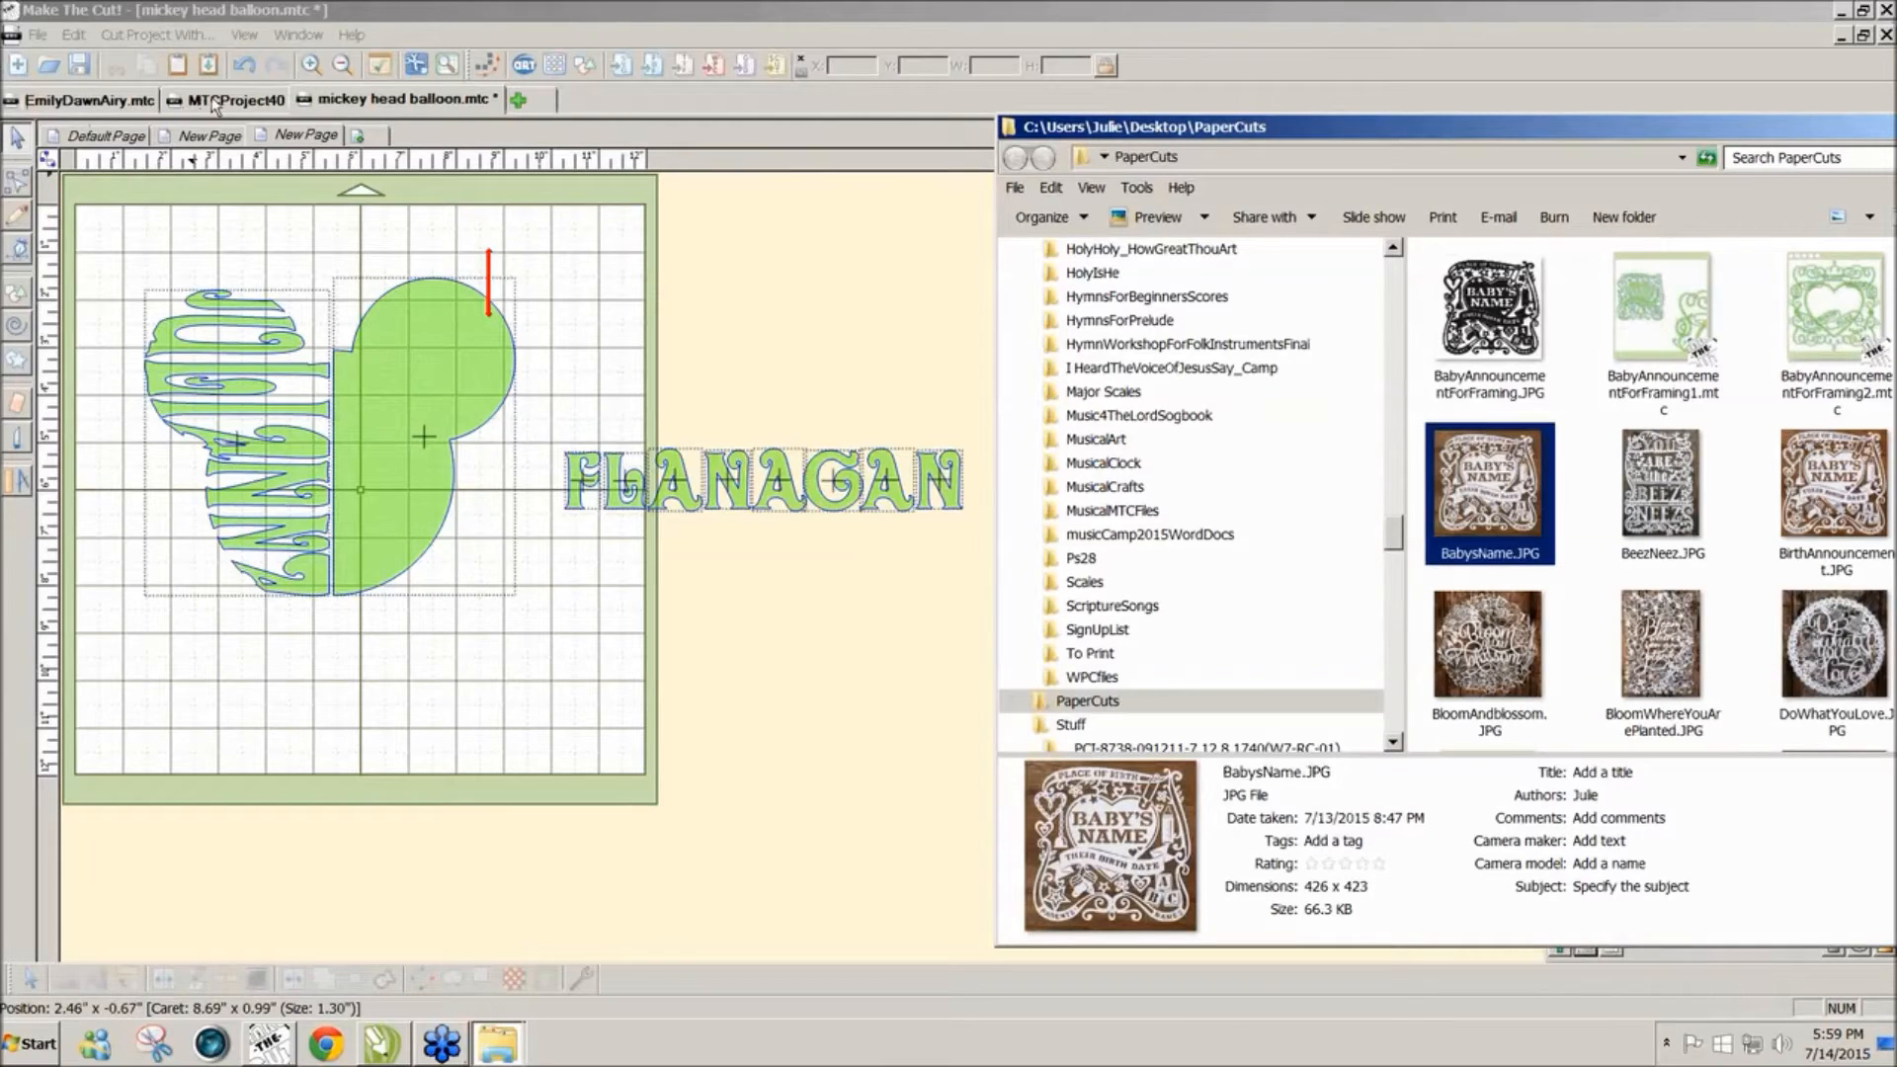
{"action": "left_click", "coordinate": [103, 109]}
{"action": "left_click", "coordinate": [103, 109]}
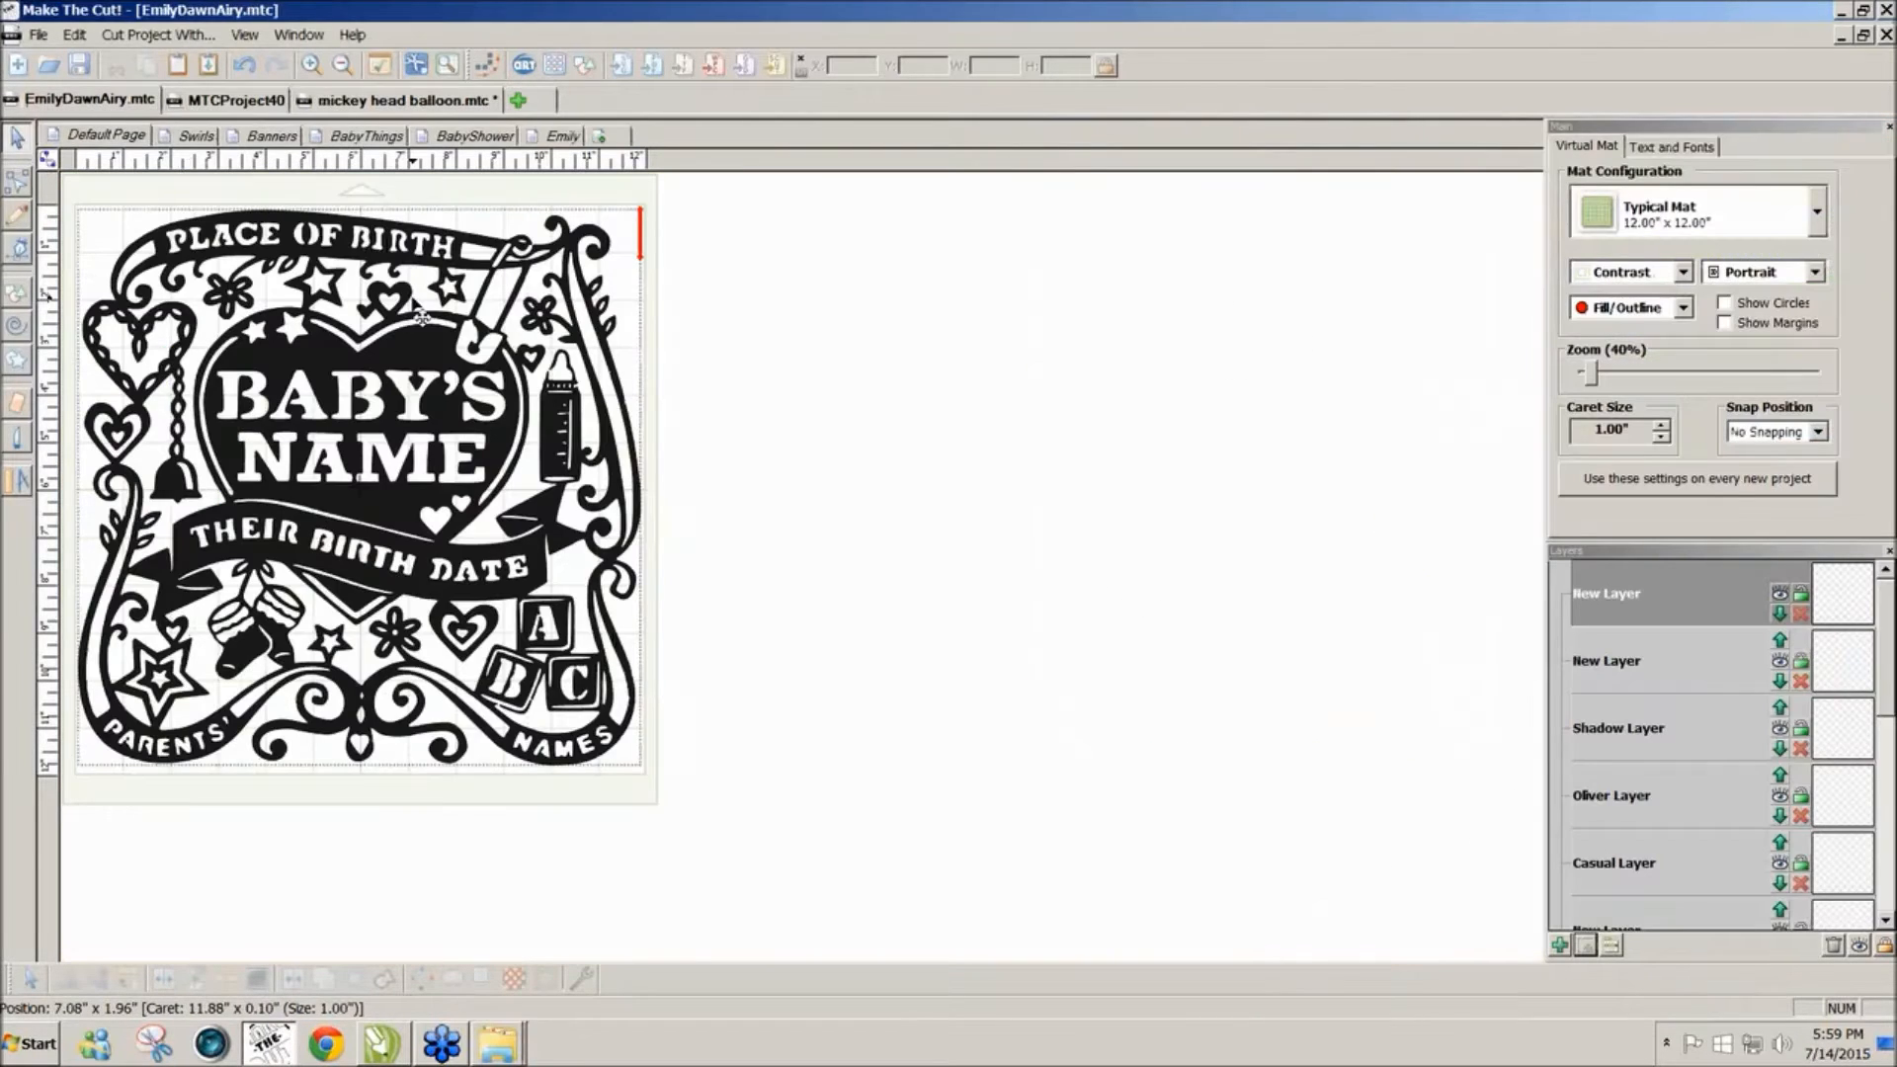
{"action": "left_click", "coordinate": [186, 138]}
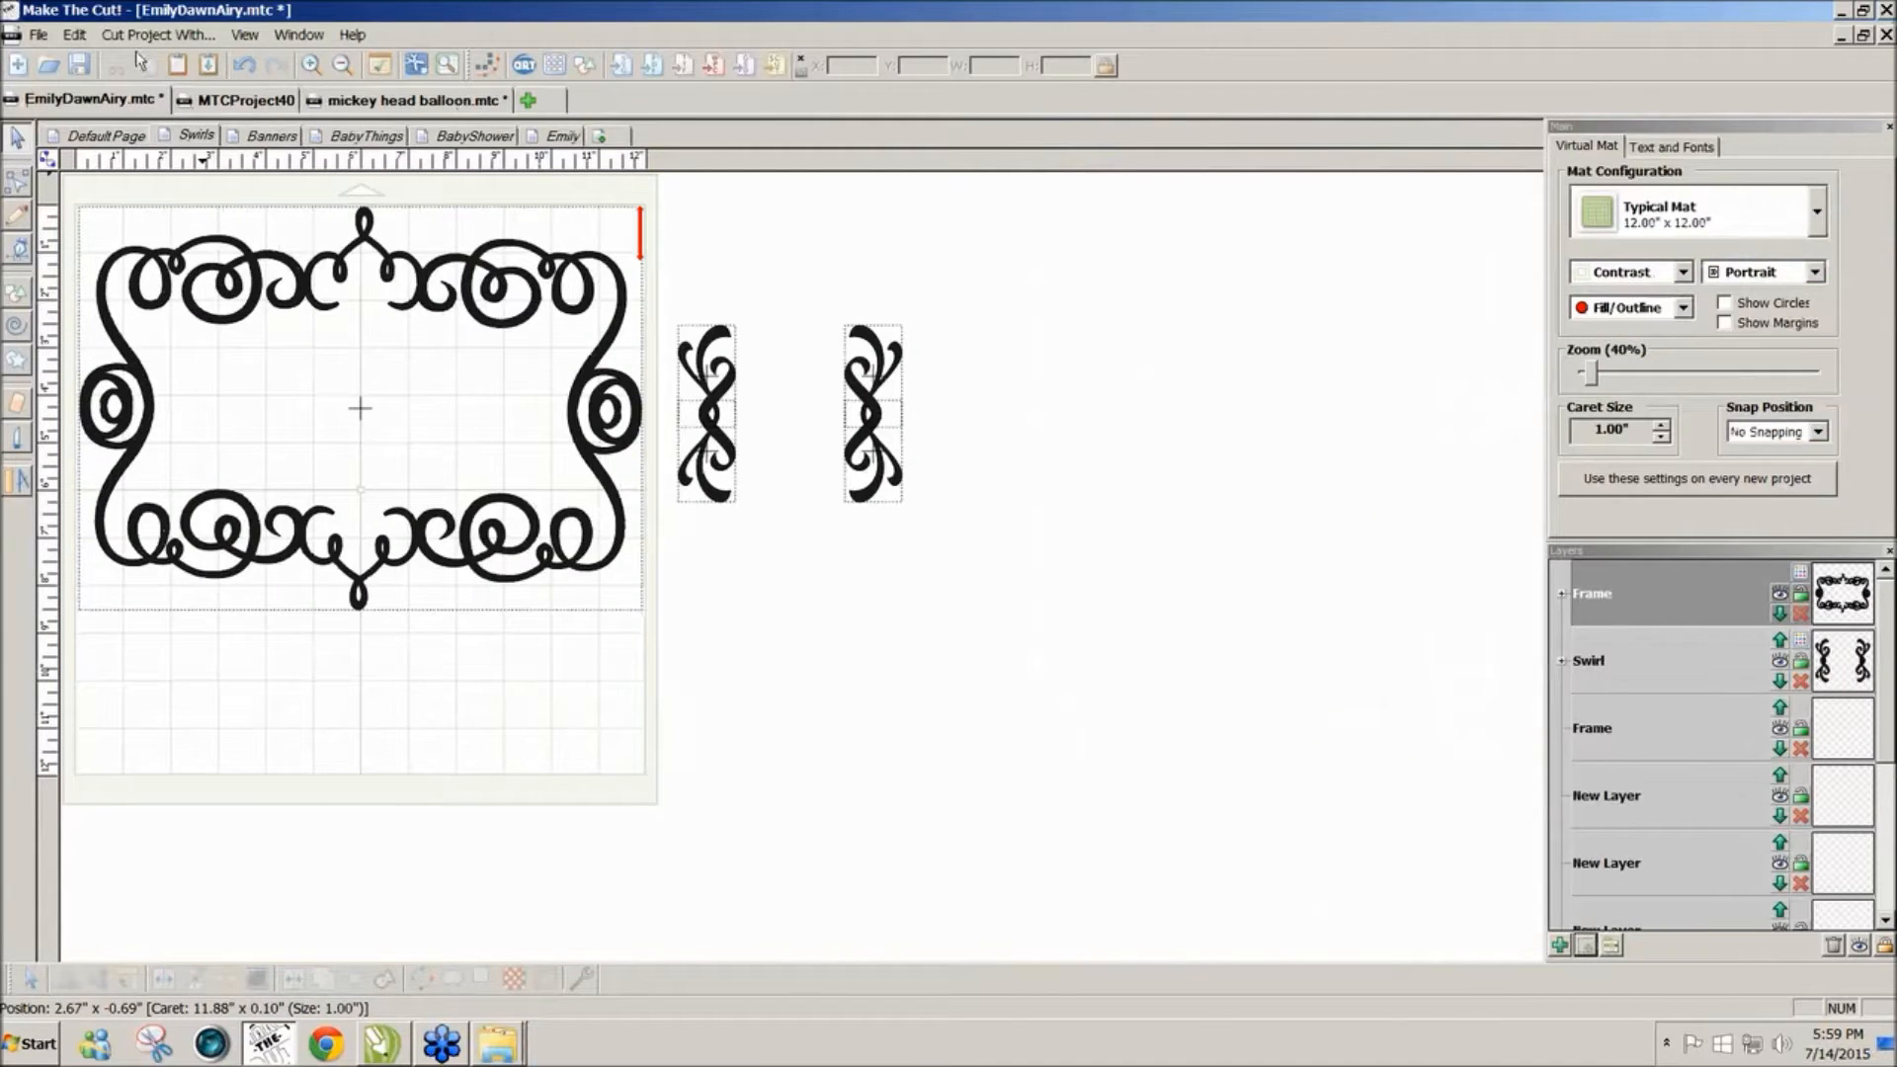
Step: Look through the View menu options, then bring up the Start menu
{"action": "left_click", "coordinate": [244, 36]}
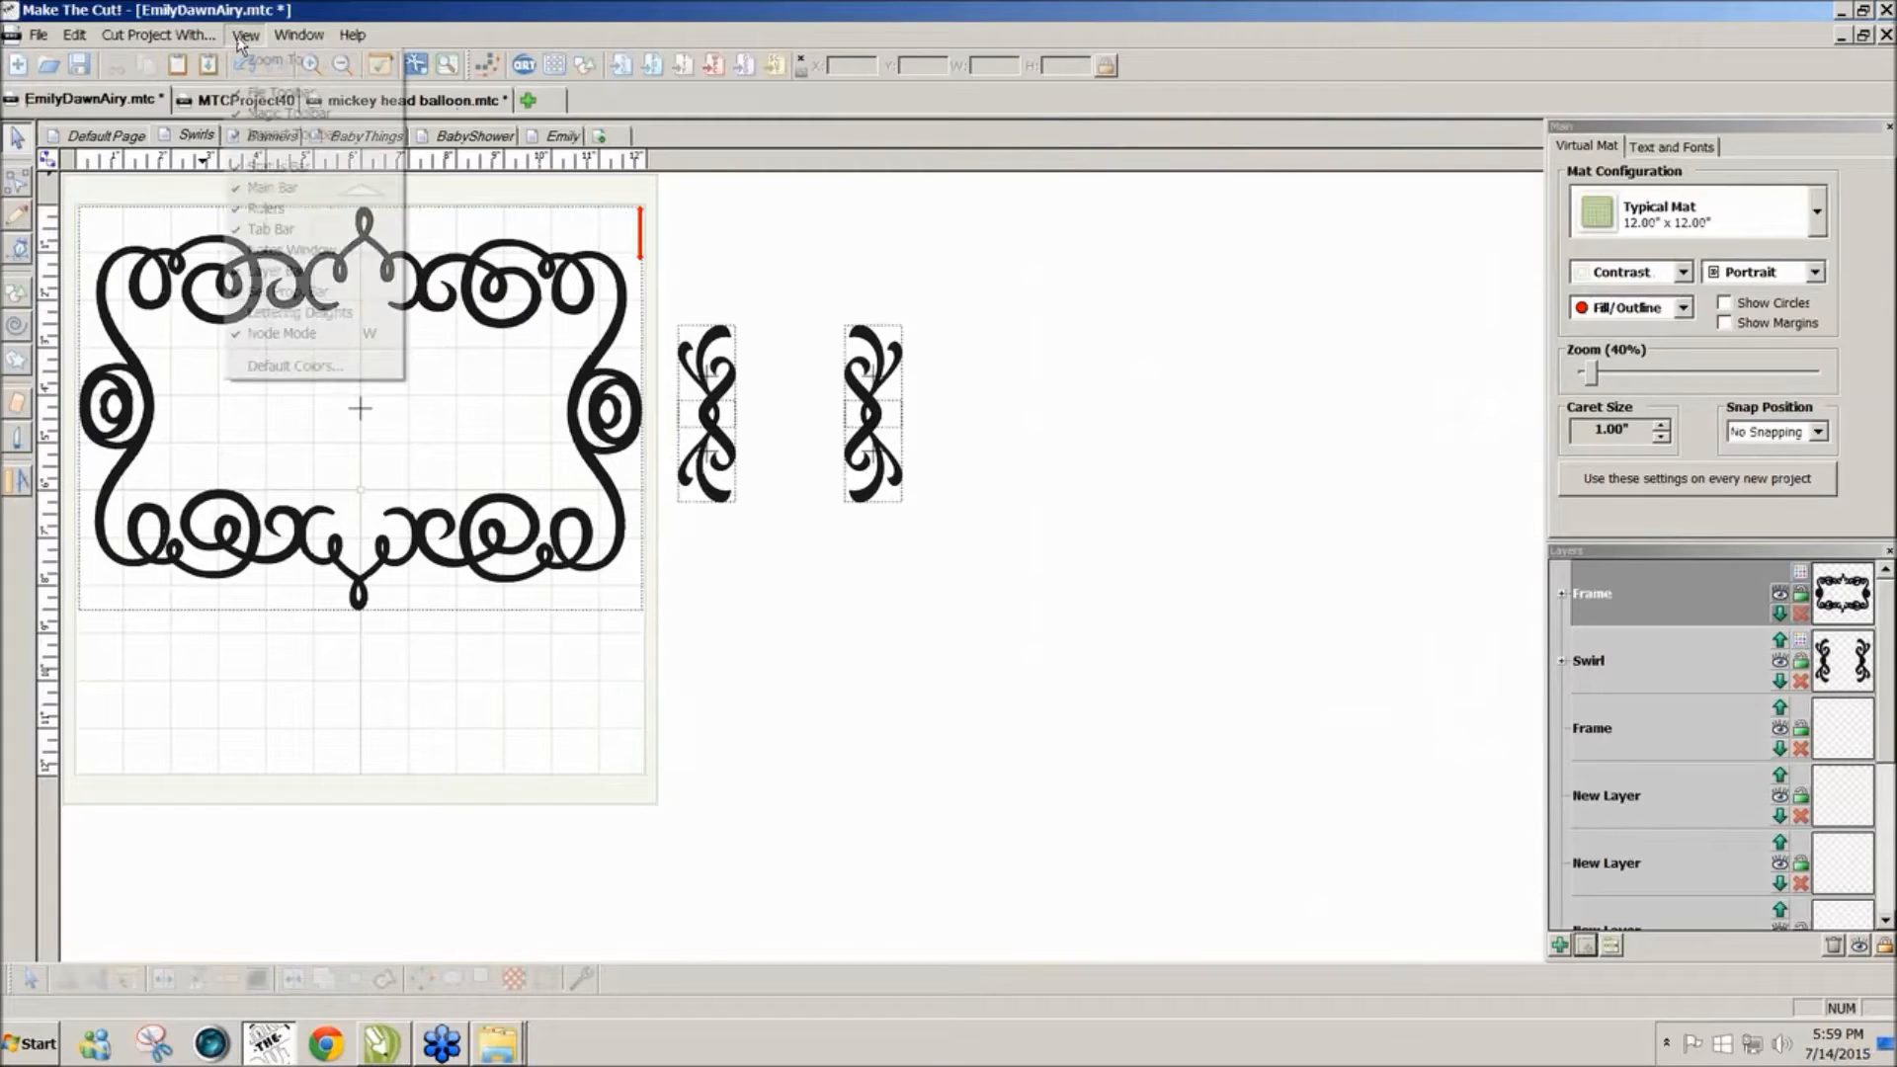
{"action": "left_click", "coordinate": [771, 293]}
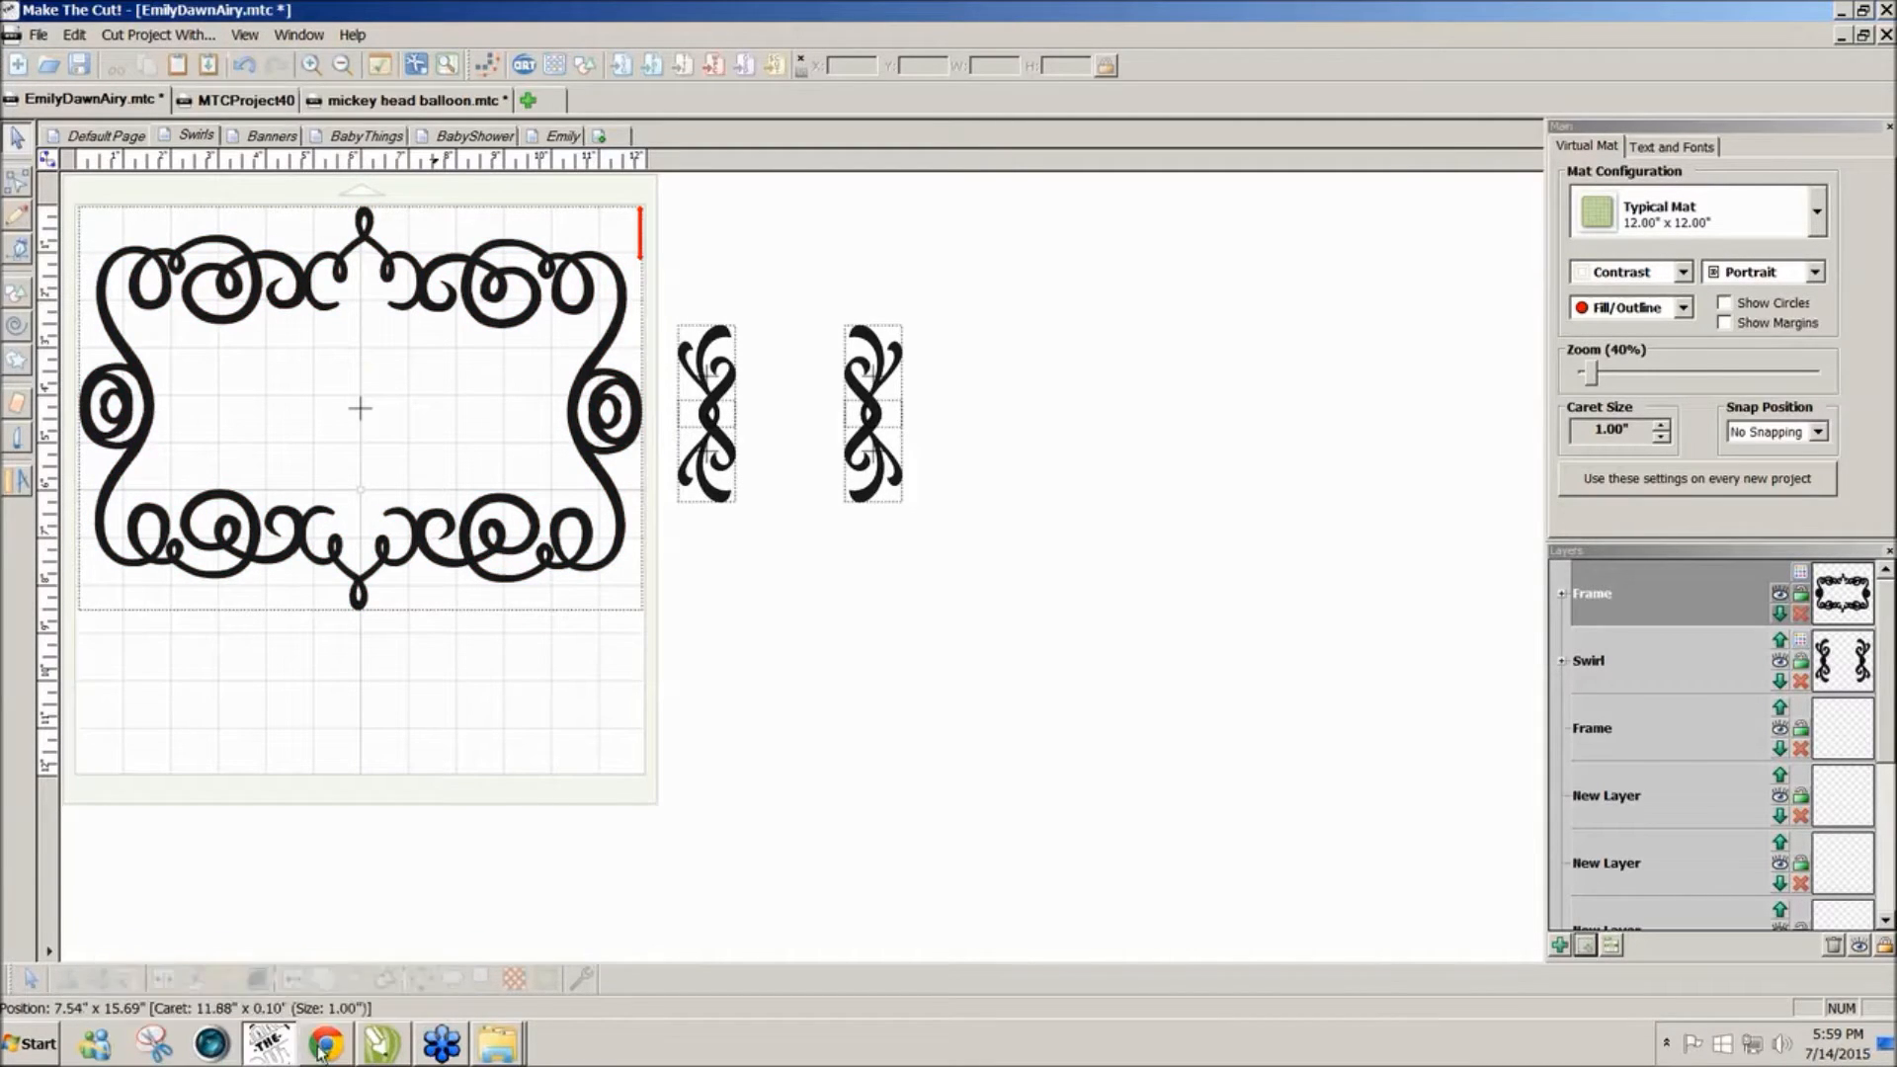
{"action": "left_click", "coordinate": [32, 1044]}
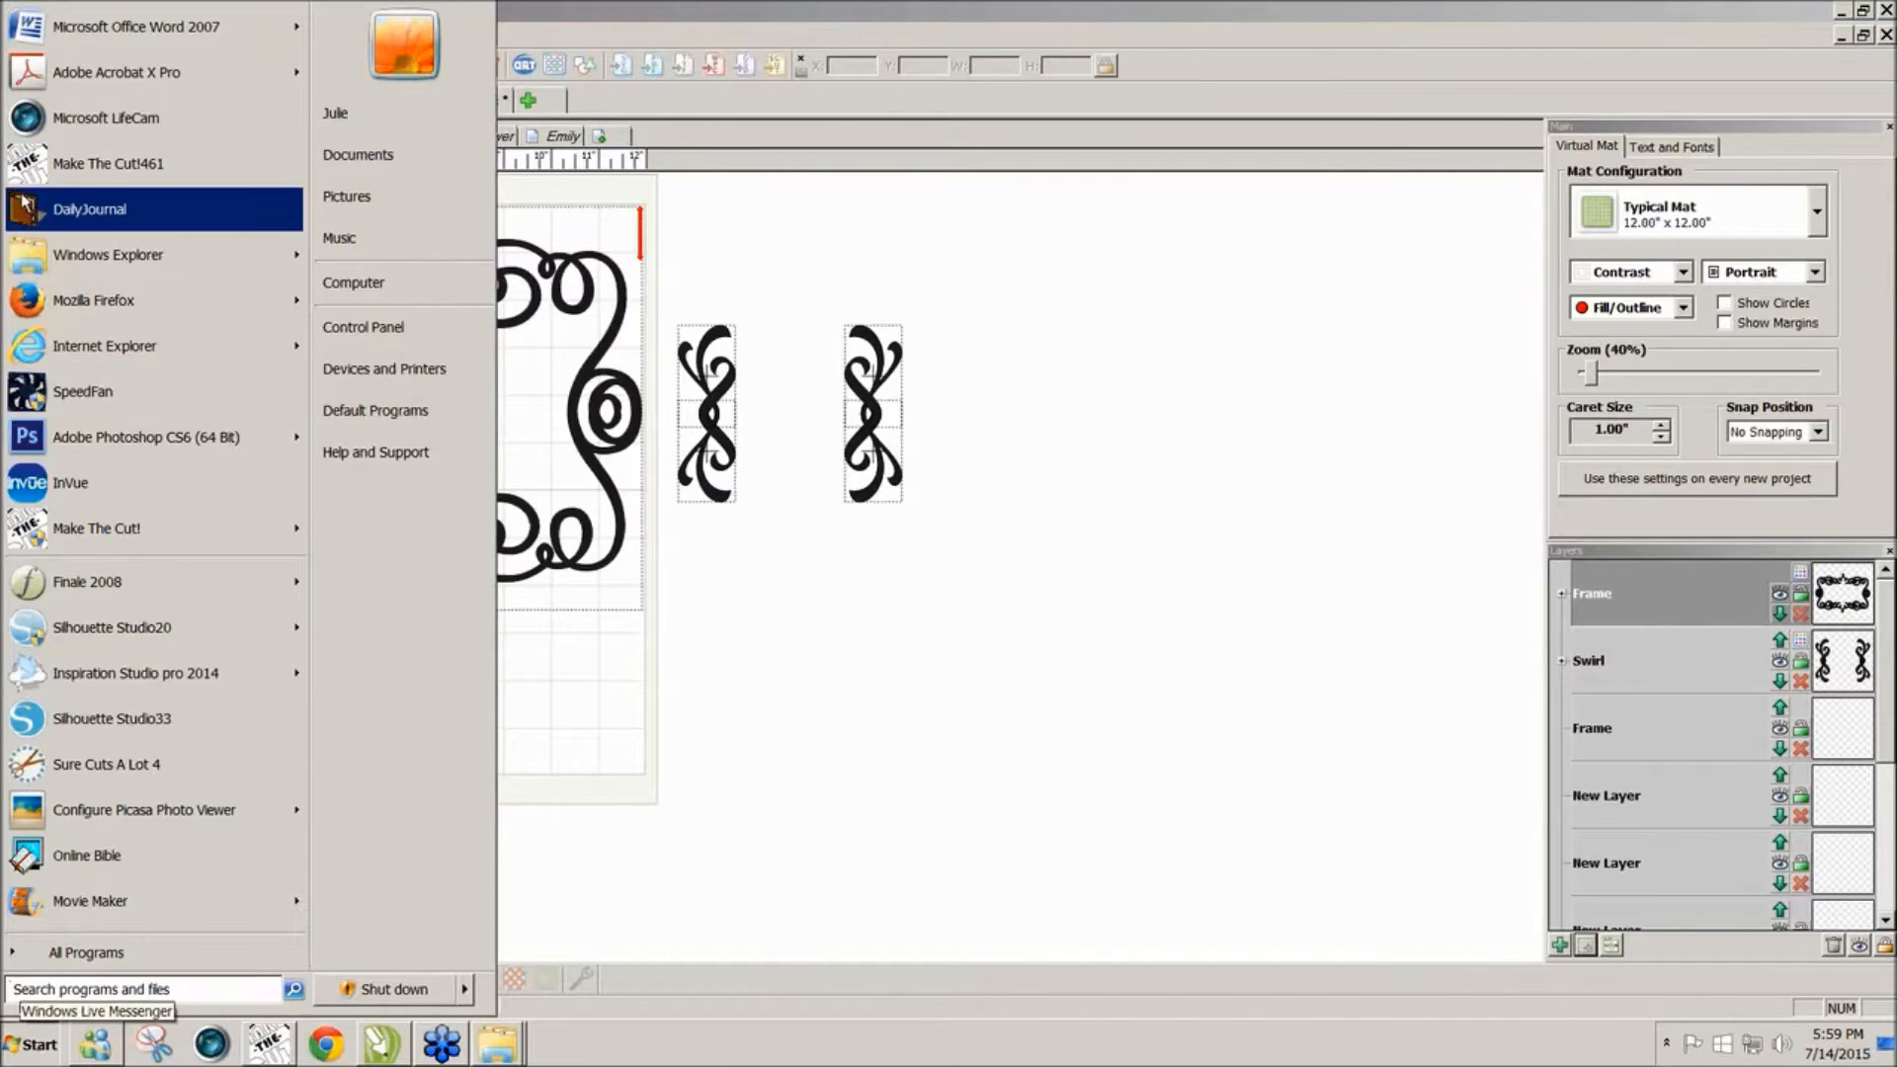
Step: Launch Daily Journal to view the July 14, 2015 shop notes, then switch to Chrome
{"action": "left_click", "coordinate": [89, 208]}
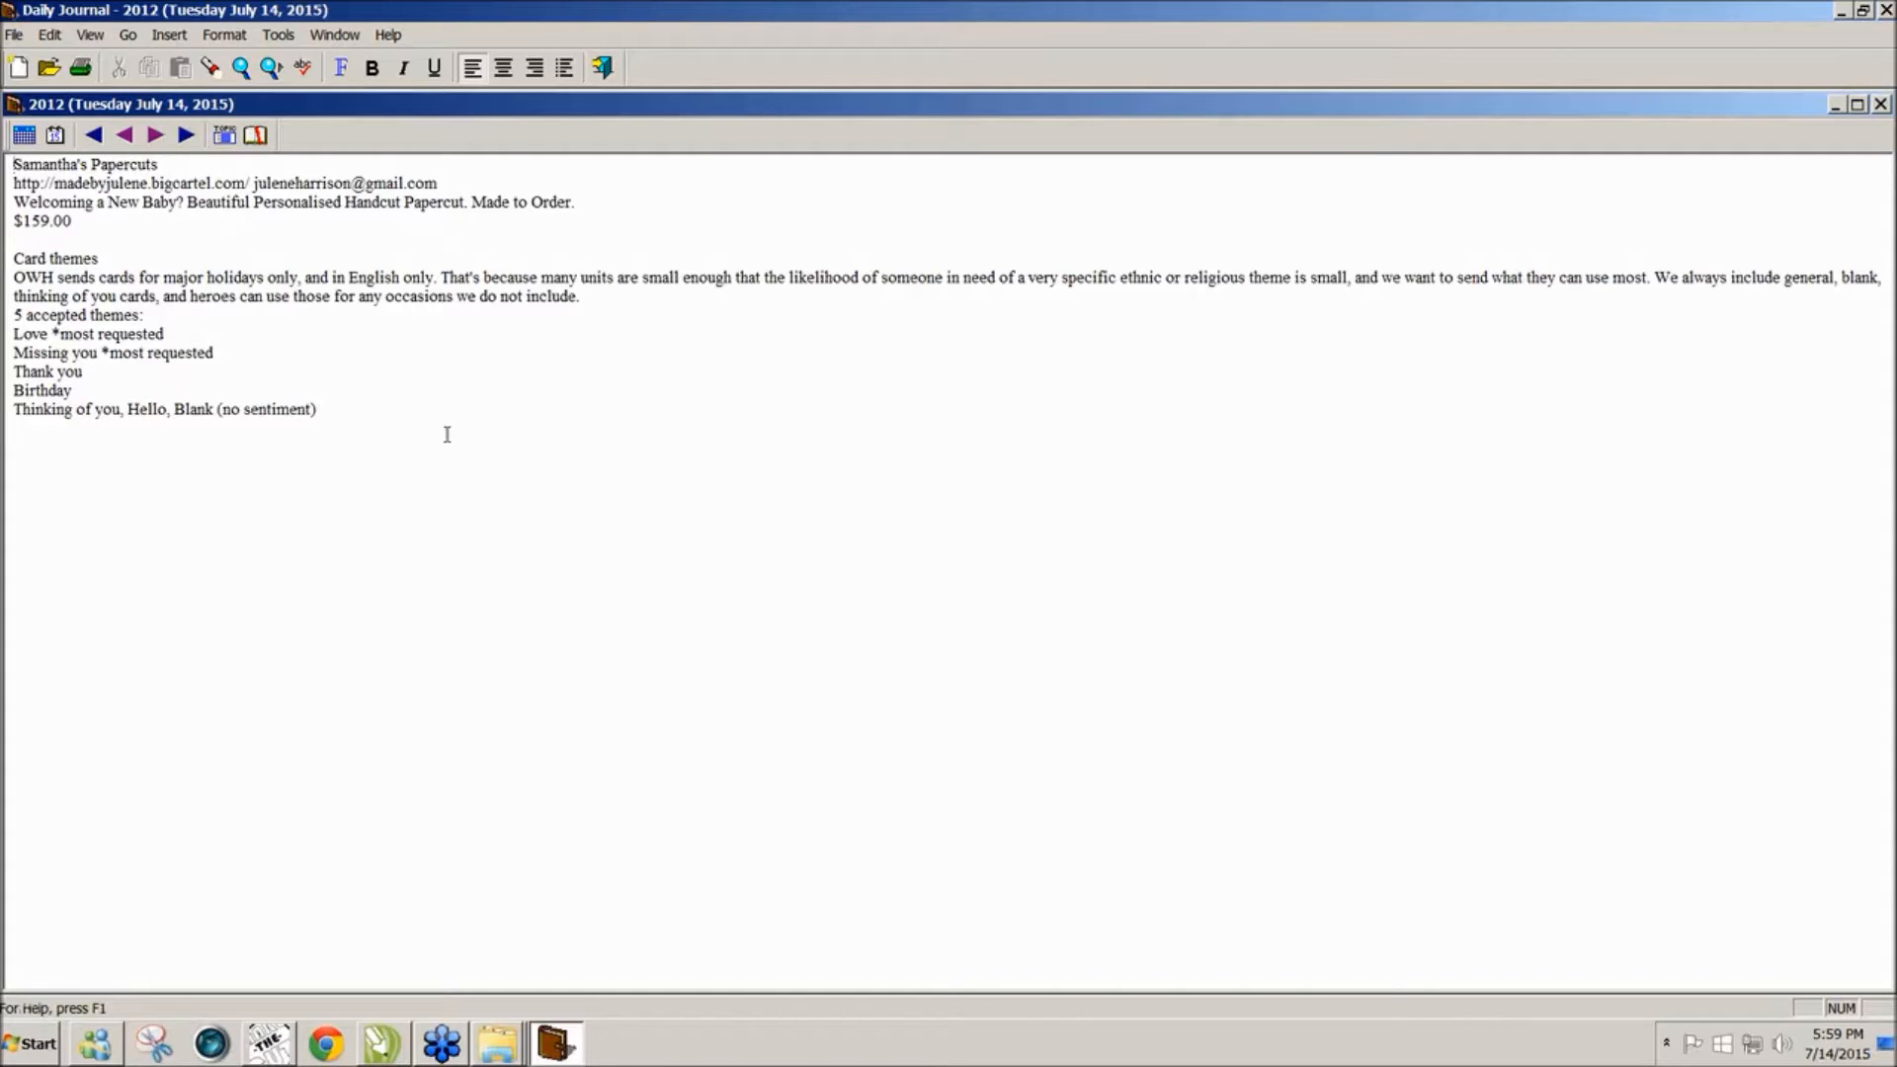
{"action": "left_click", "coordinate": [341, 1057]}
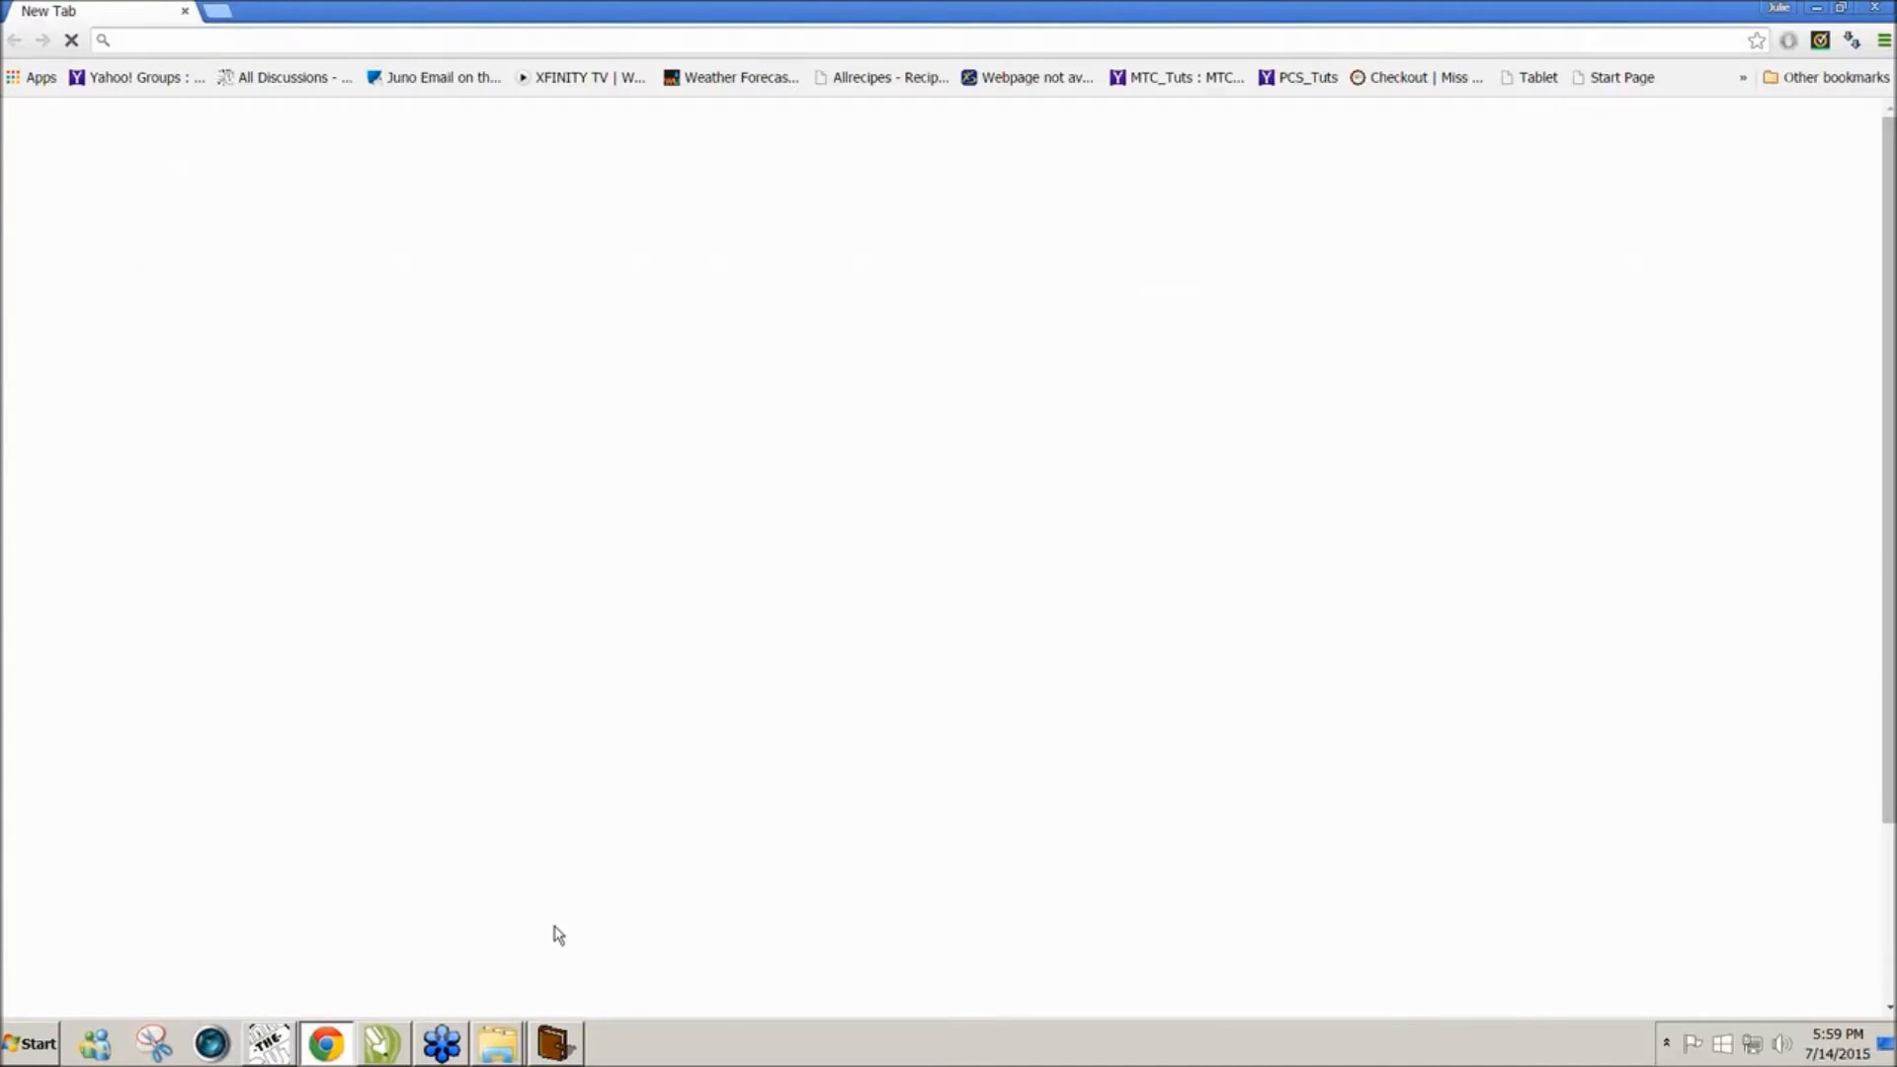
{"action": "left_click", "coordinate": [269, 1053]}
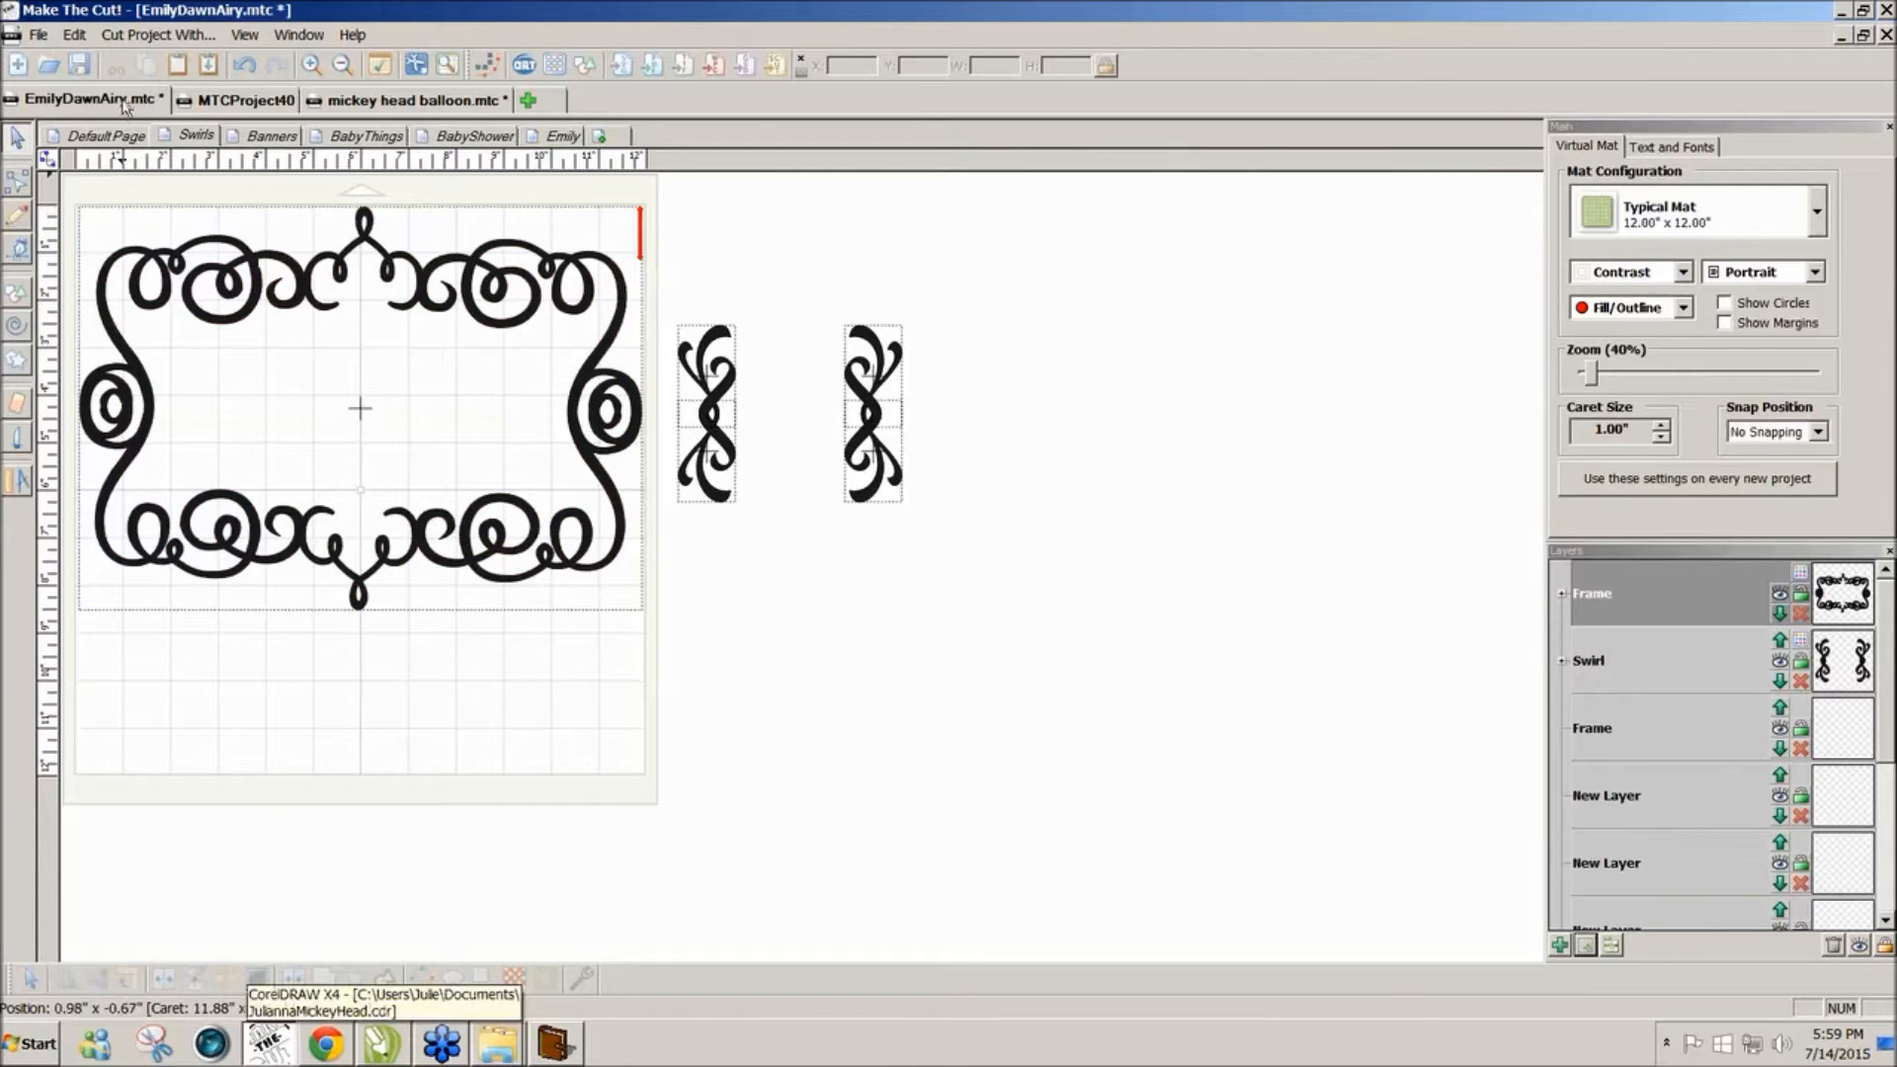
{"action": "left_click", "coordinate": [103, 136]}
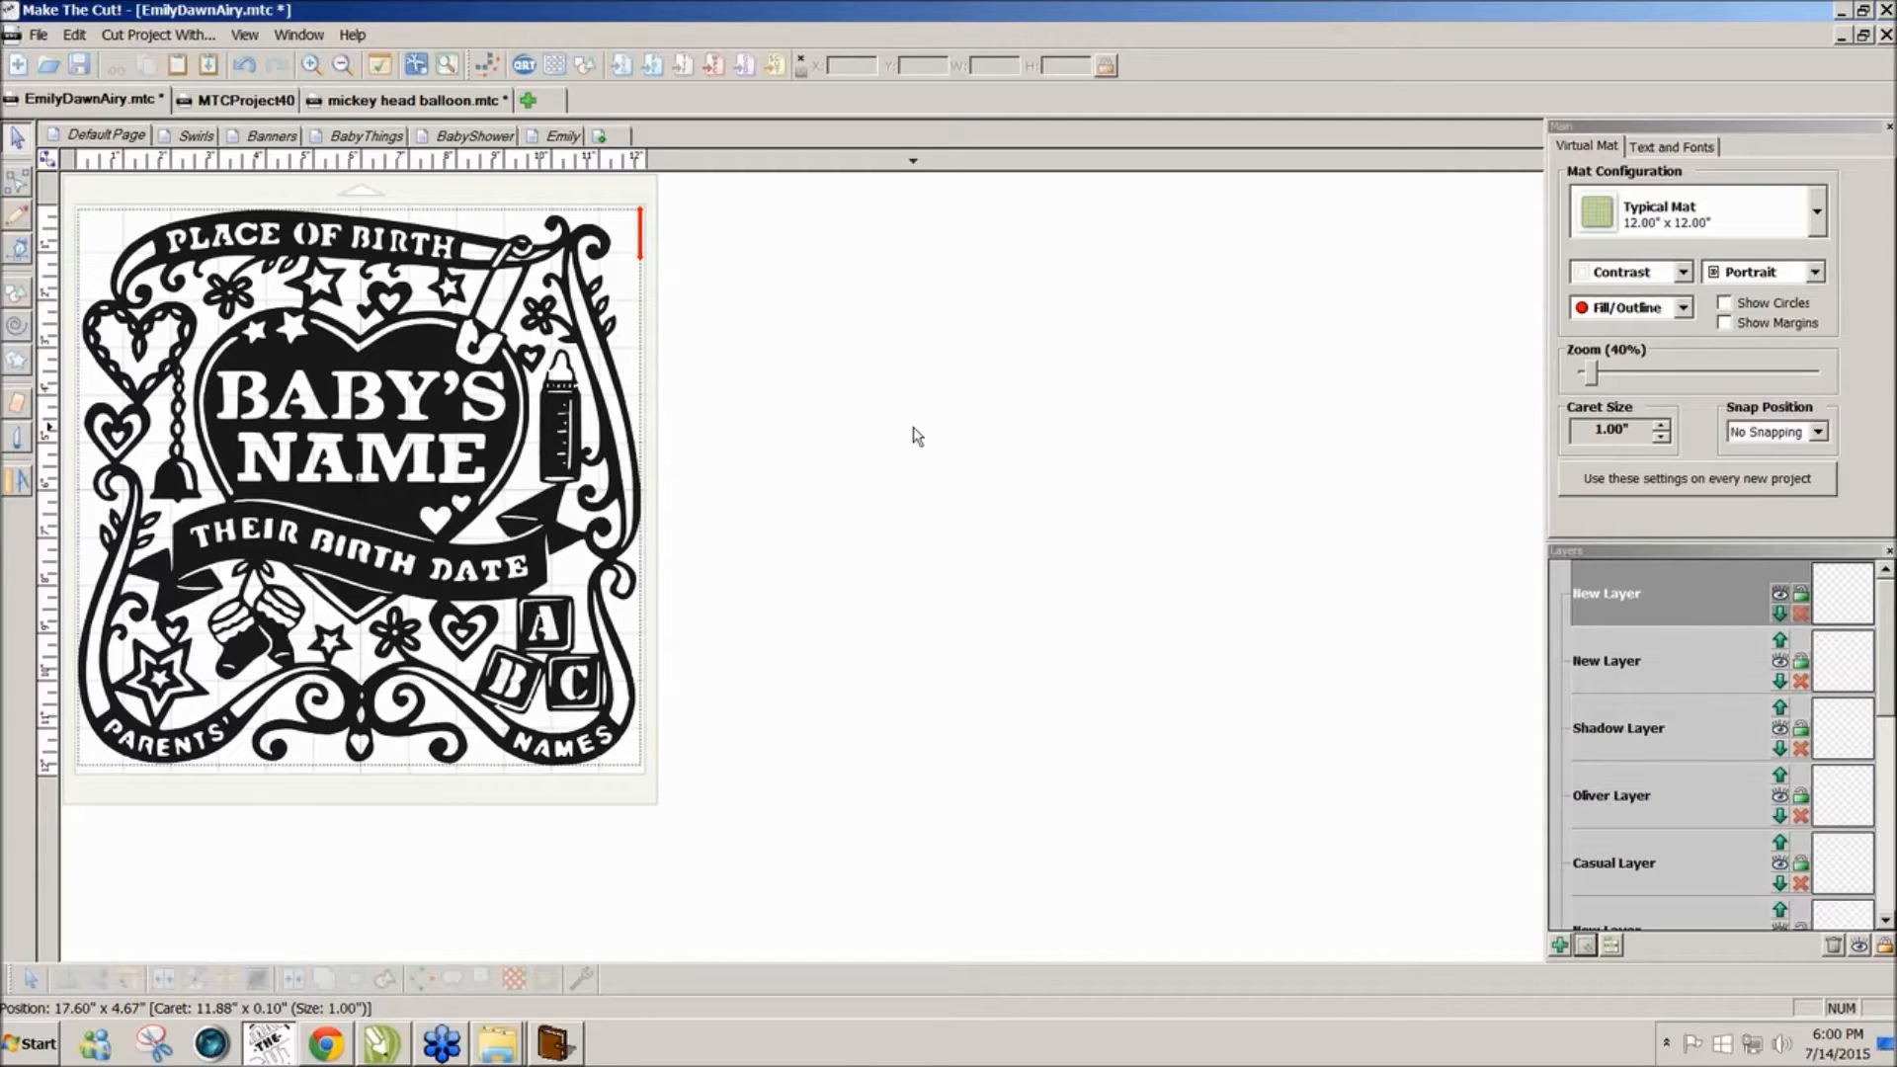
{"action": "left_click", "coordinate": [455, 328]}
{"action": "left_click", "coordinate": [624, 366]}
{"action": "left_click", "coordinate": [195, 138]}
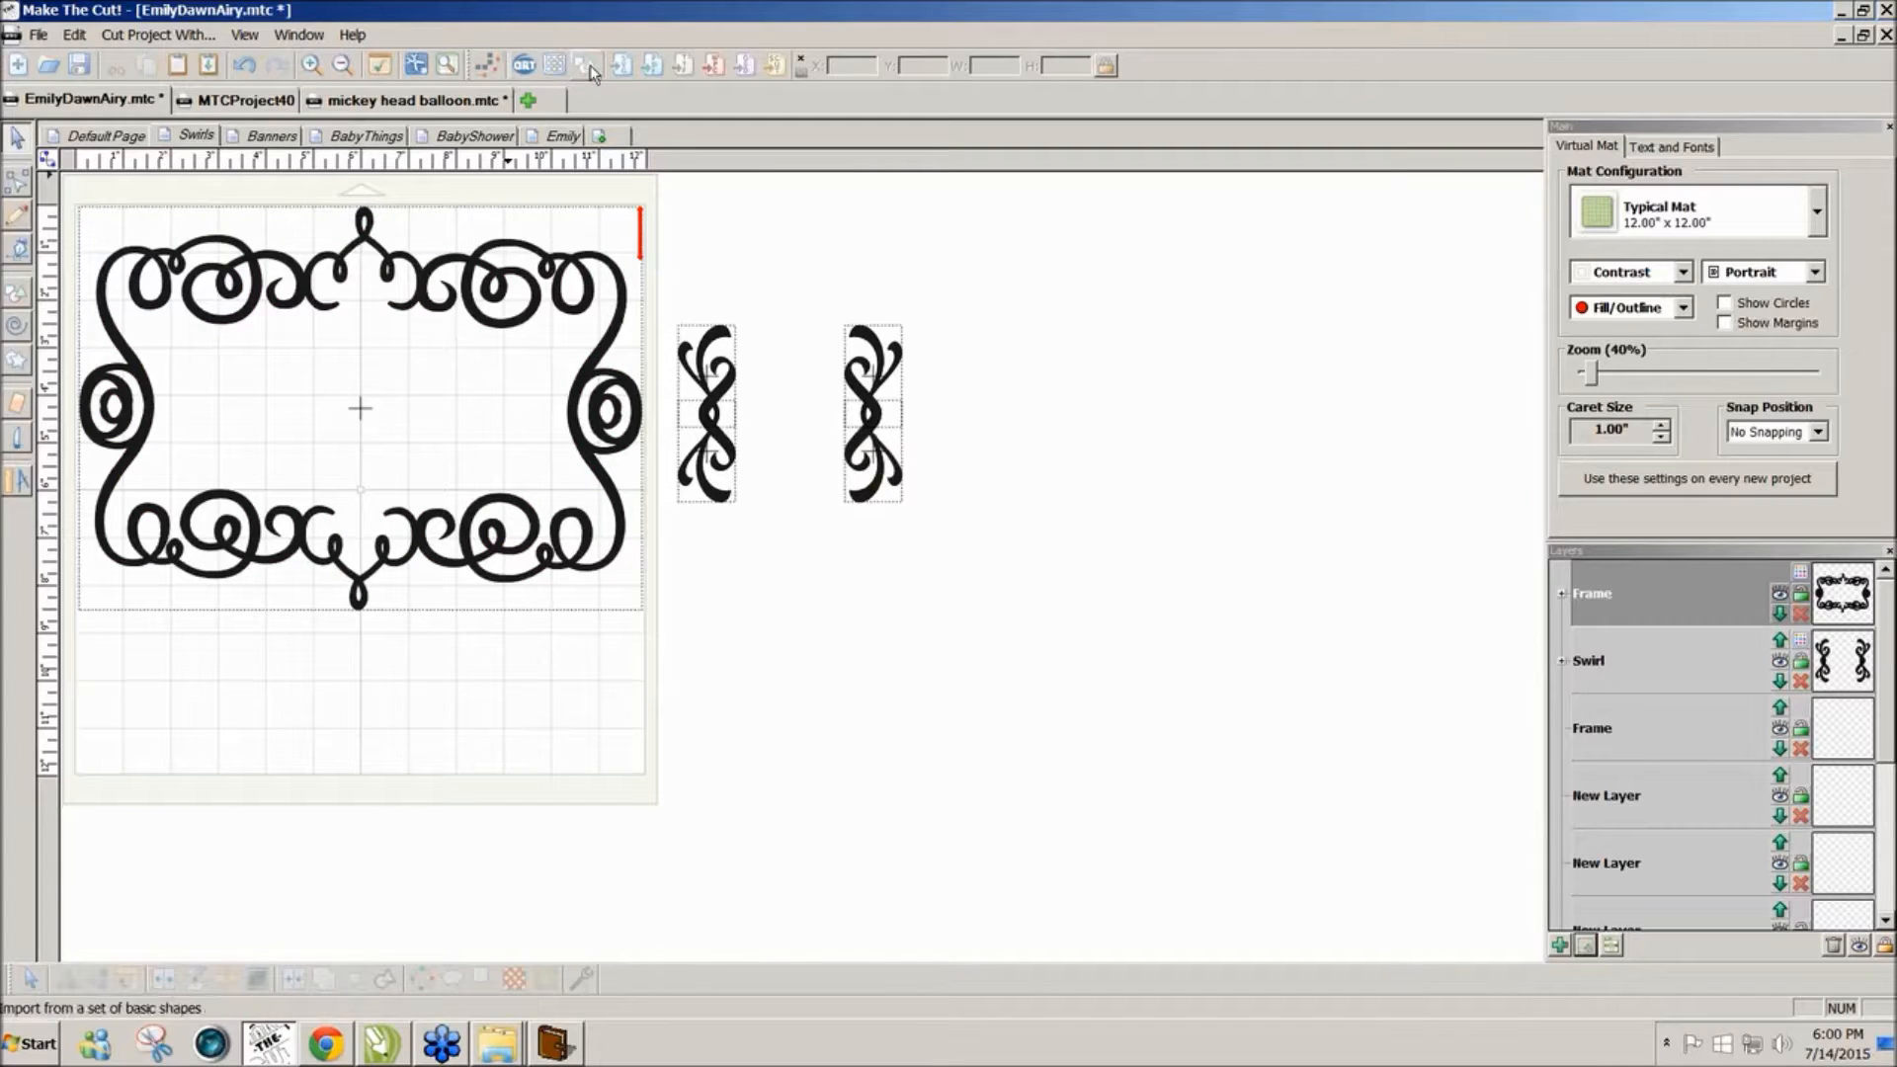
Step: Search the Gallery for 'swirls' instead of 'frames' and browse to the second results page
{"action": "left_click", "coordinate": [559, 65]}
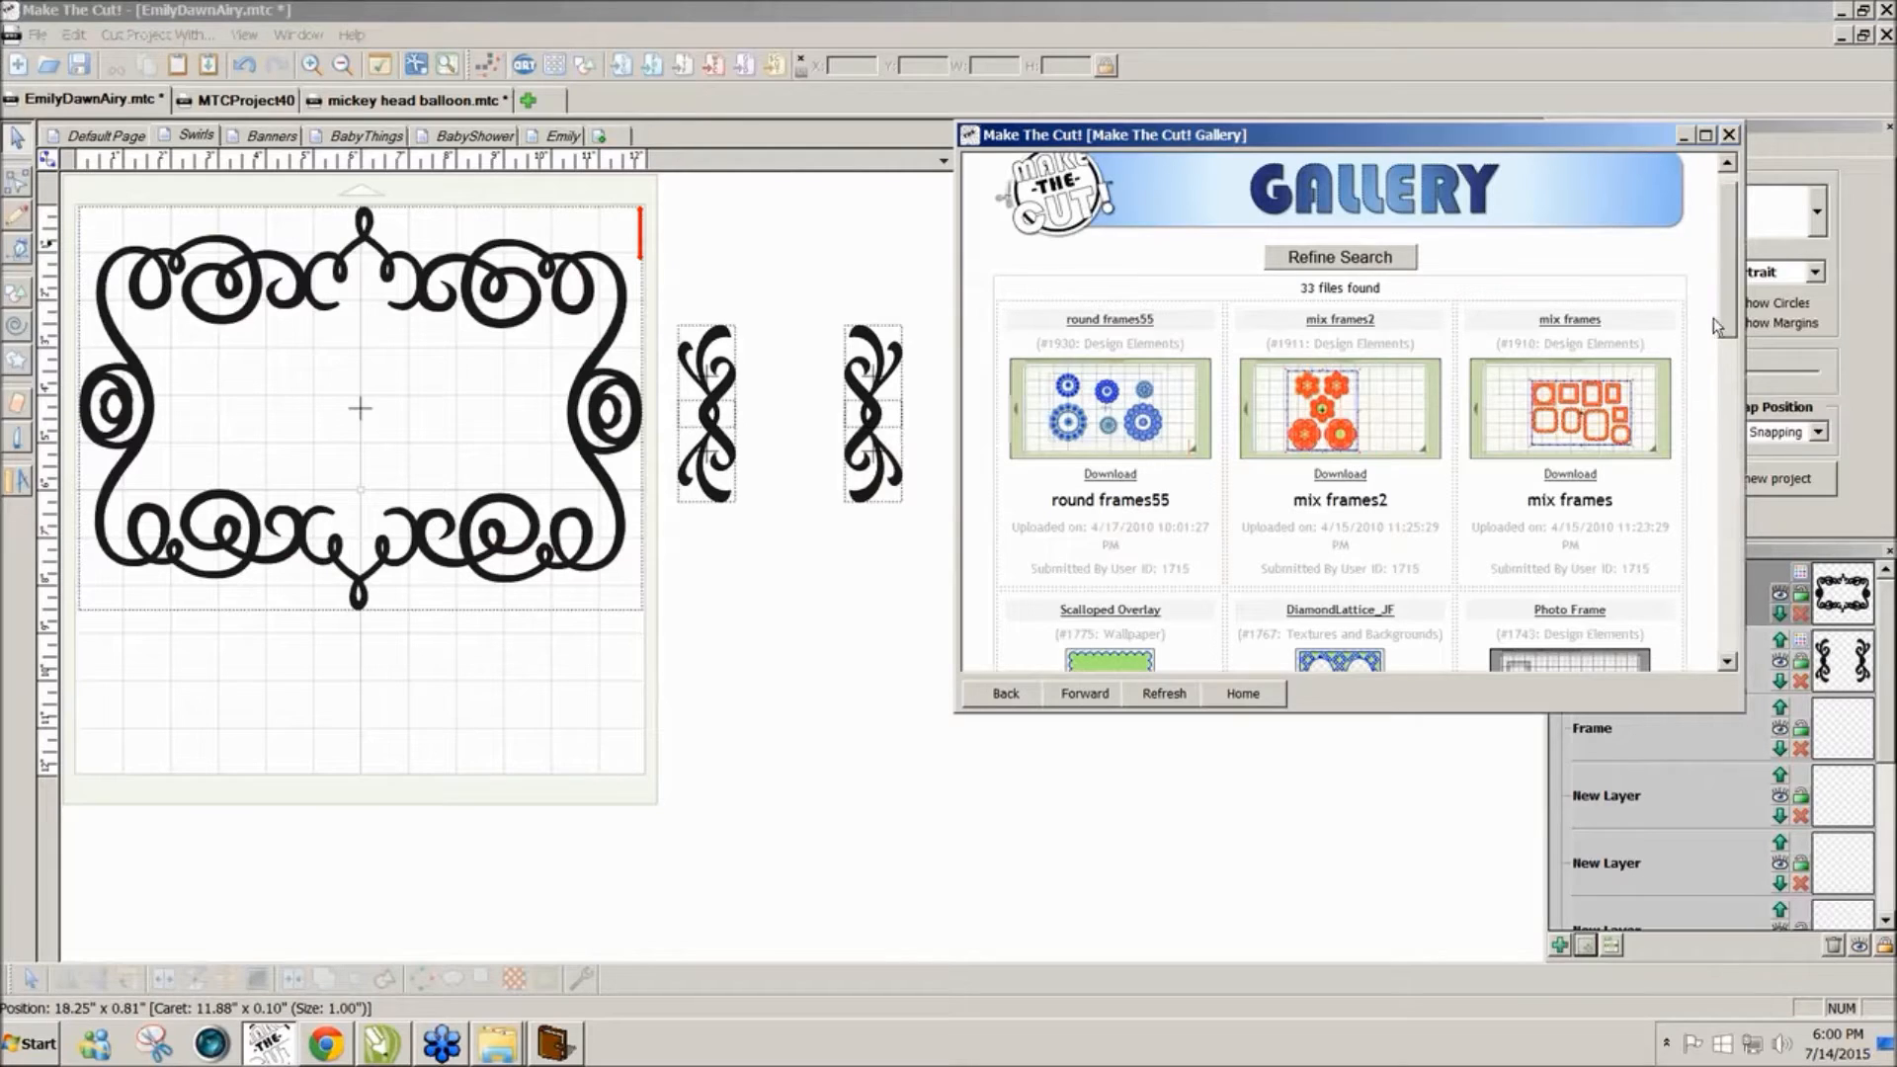
{"action": "left_click", "coordinate": [1324, 259]}
{"action": "left_click_drag", "start_coordinate": [1330, 312], "coordinate": [1246, 316]}
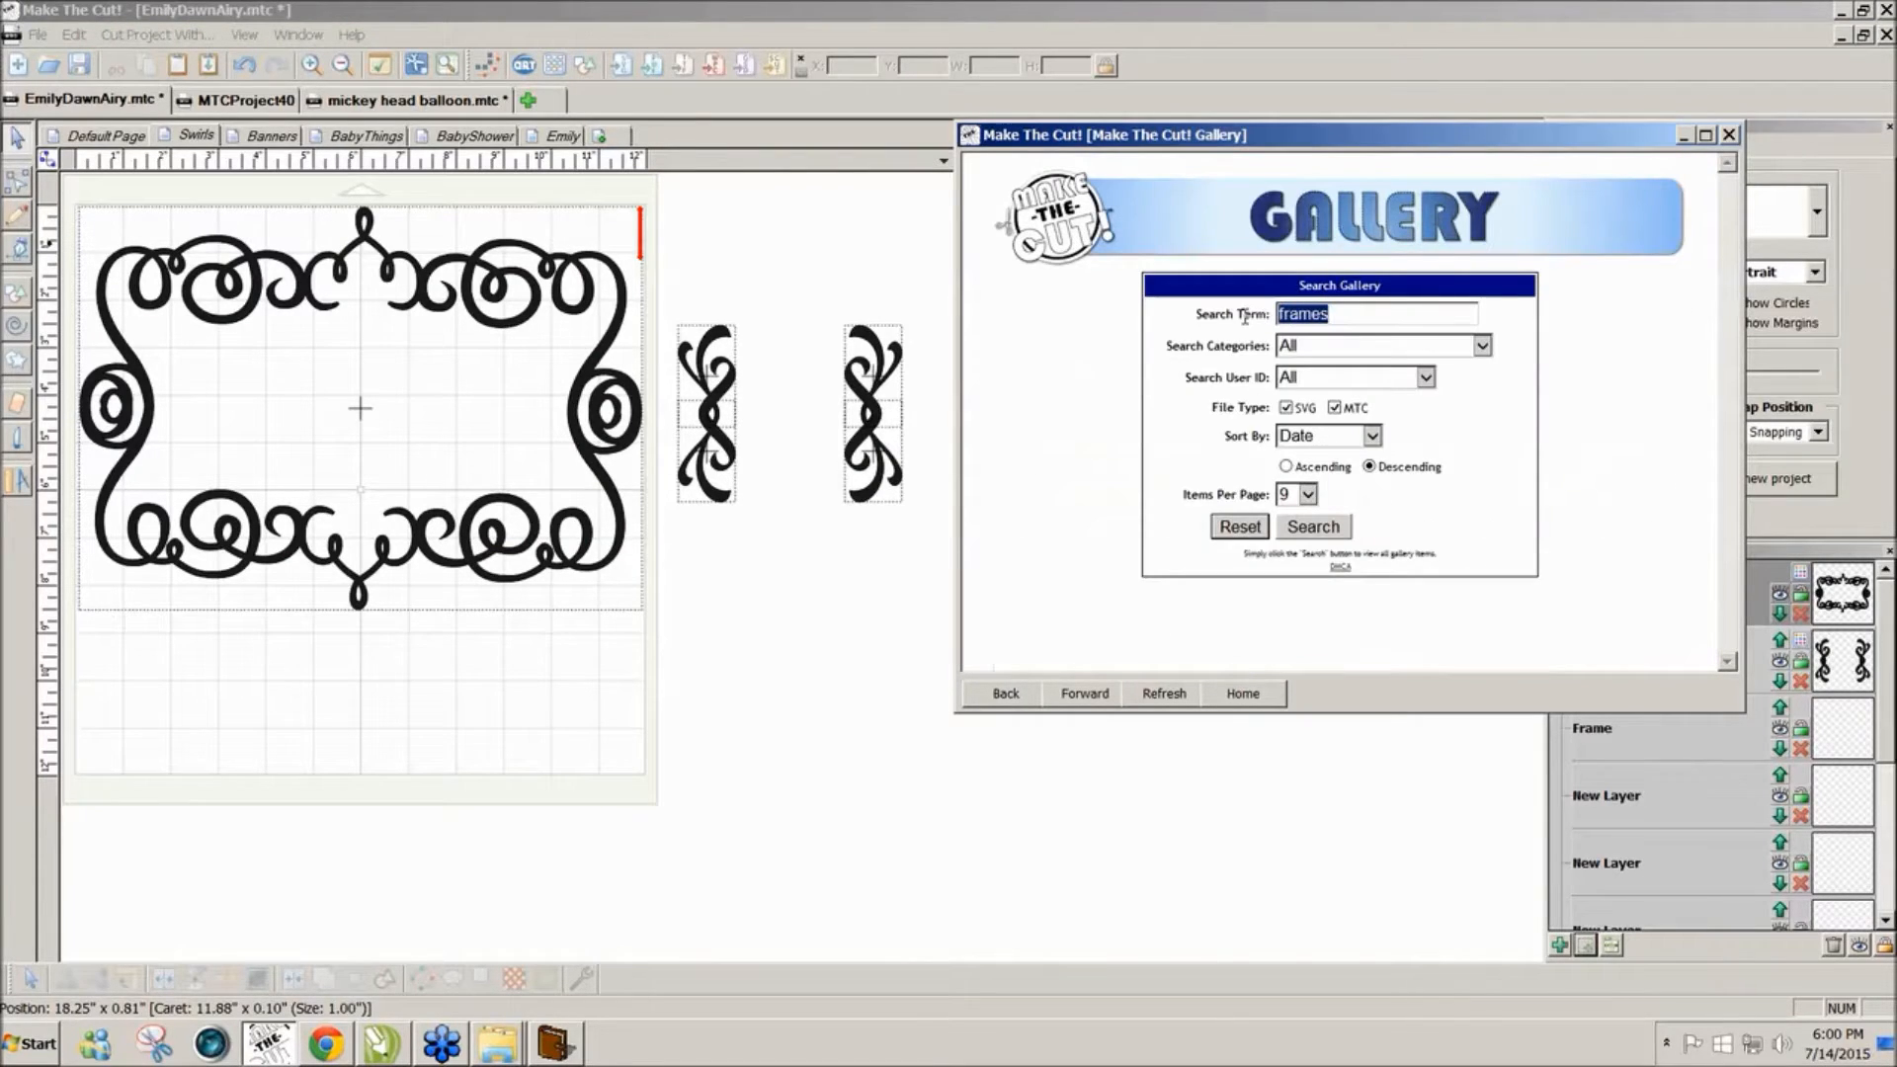
{"action": "type", "text": "swirls"}
{"action": "left_click", "coordinate": [1324, 527]}
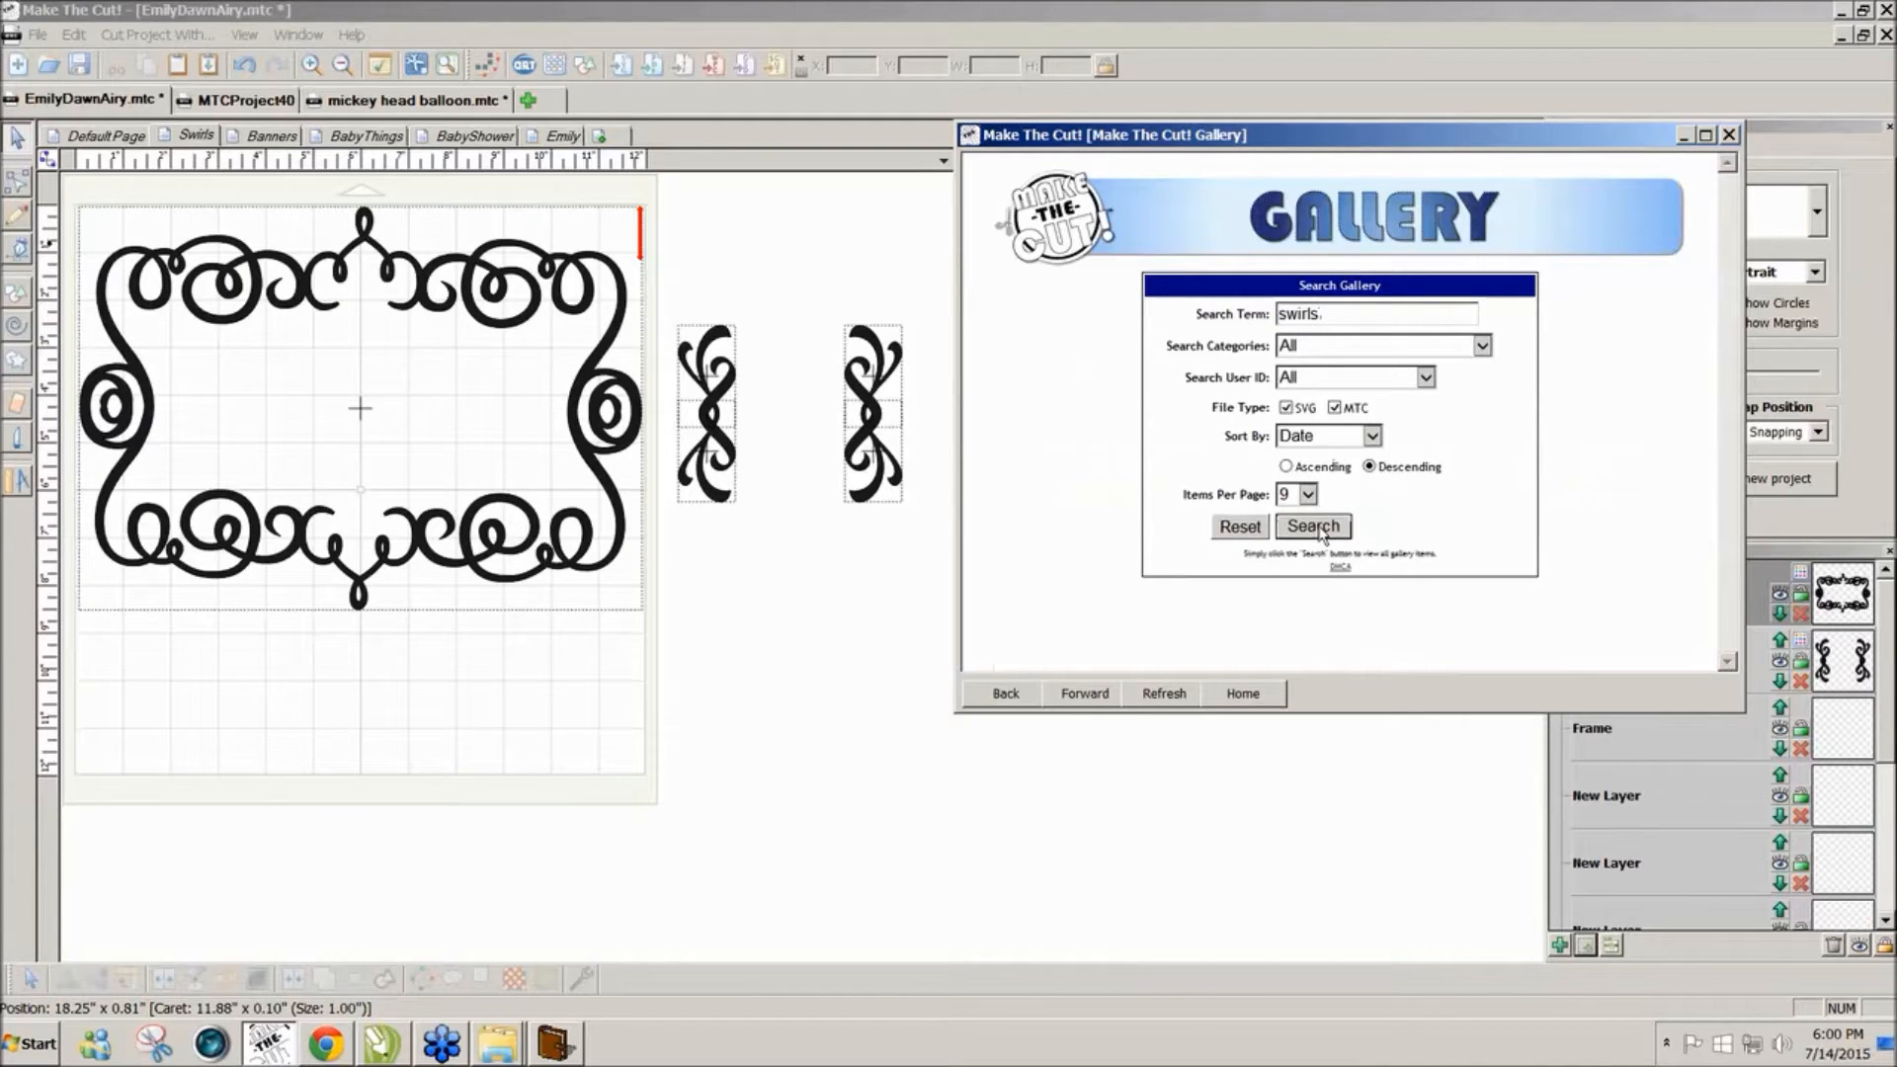
{"action": "left_click_drag", "start_coordinate": [1727, 336], "coordinate": [1716, 565]}
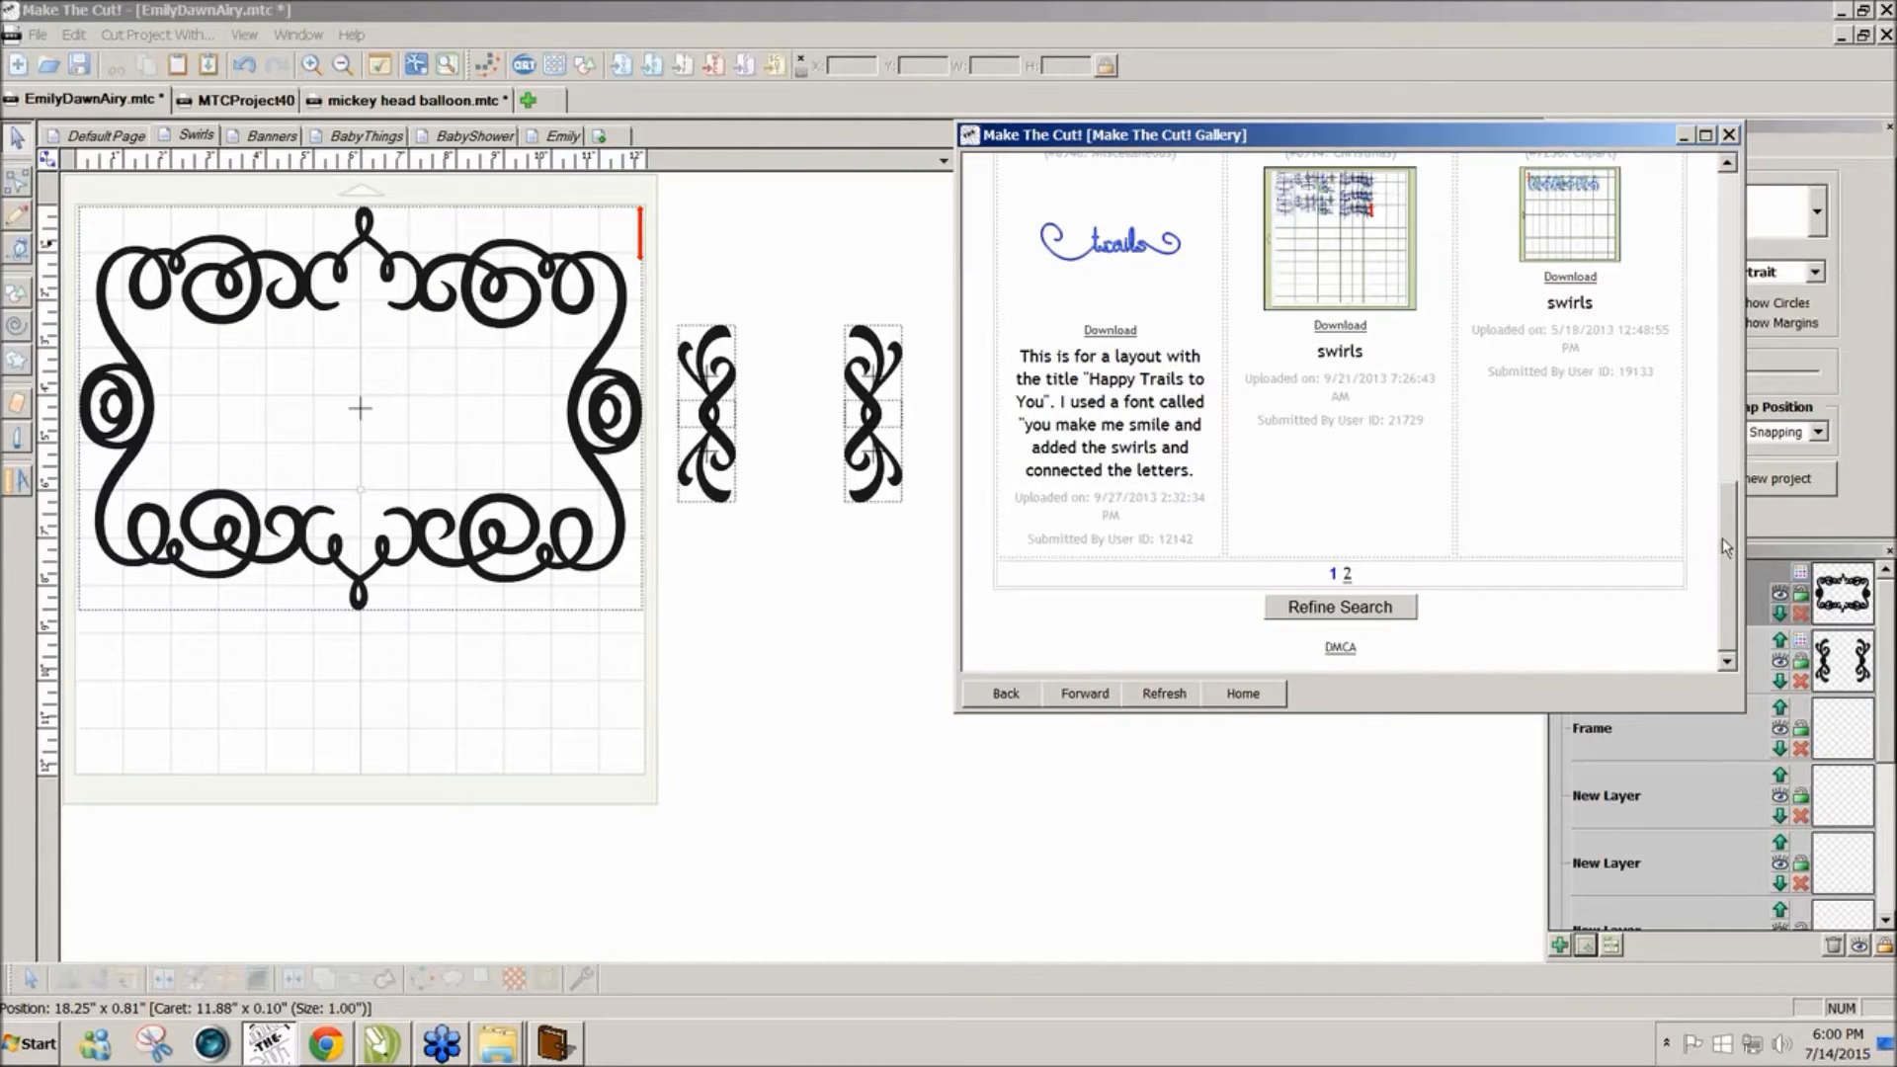
{"action": "left_click", "coordinate": [1346, 574]}
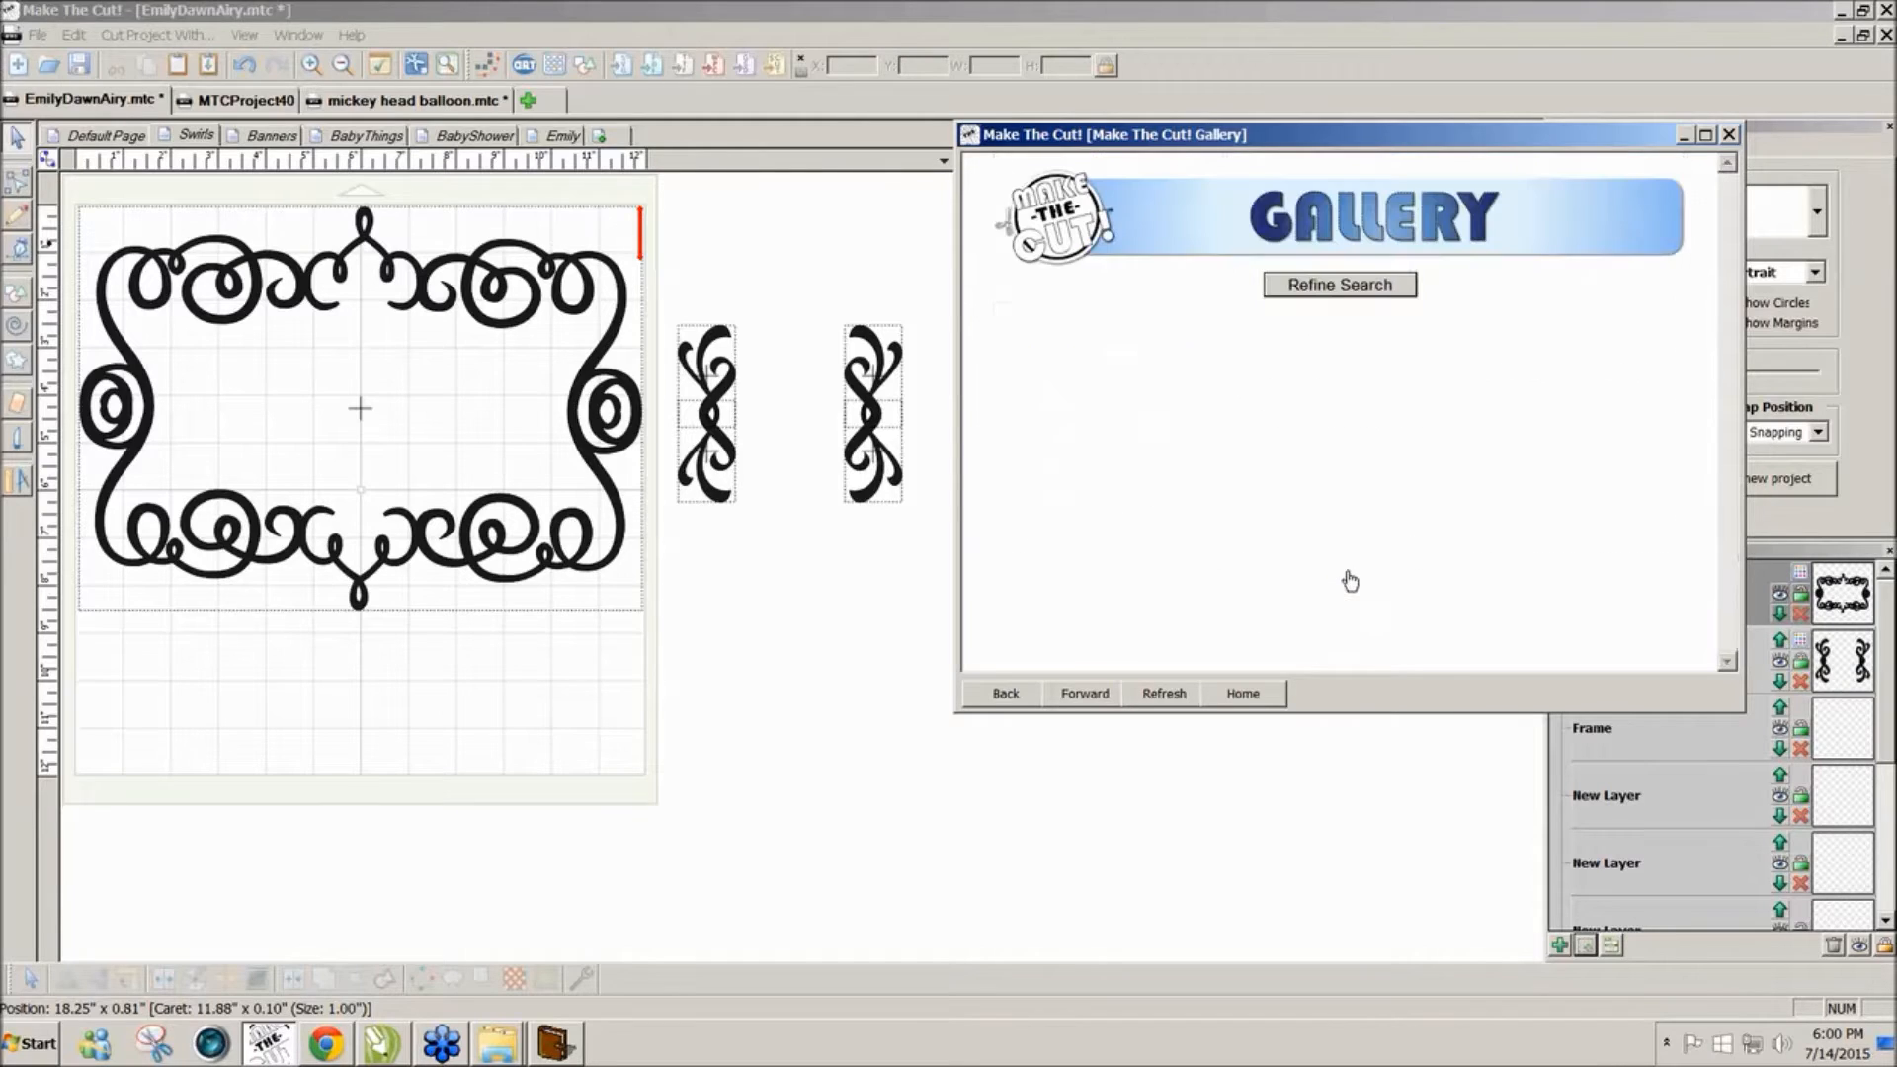
{"action": "left_click_drag", "start_coordinate": [1727, 329], "coordinate": [1732, 277]}
Step: Refine the Gallery search term to 'swirl frame' and run the search
{"action": "left_click", "coordinate": [1301, 288]}
{"action": "left_click_drag", "start_coordinate": [1327, 316], "coordinate": [1308, 315]}
{"action": "key", "text": "BackSpace"}
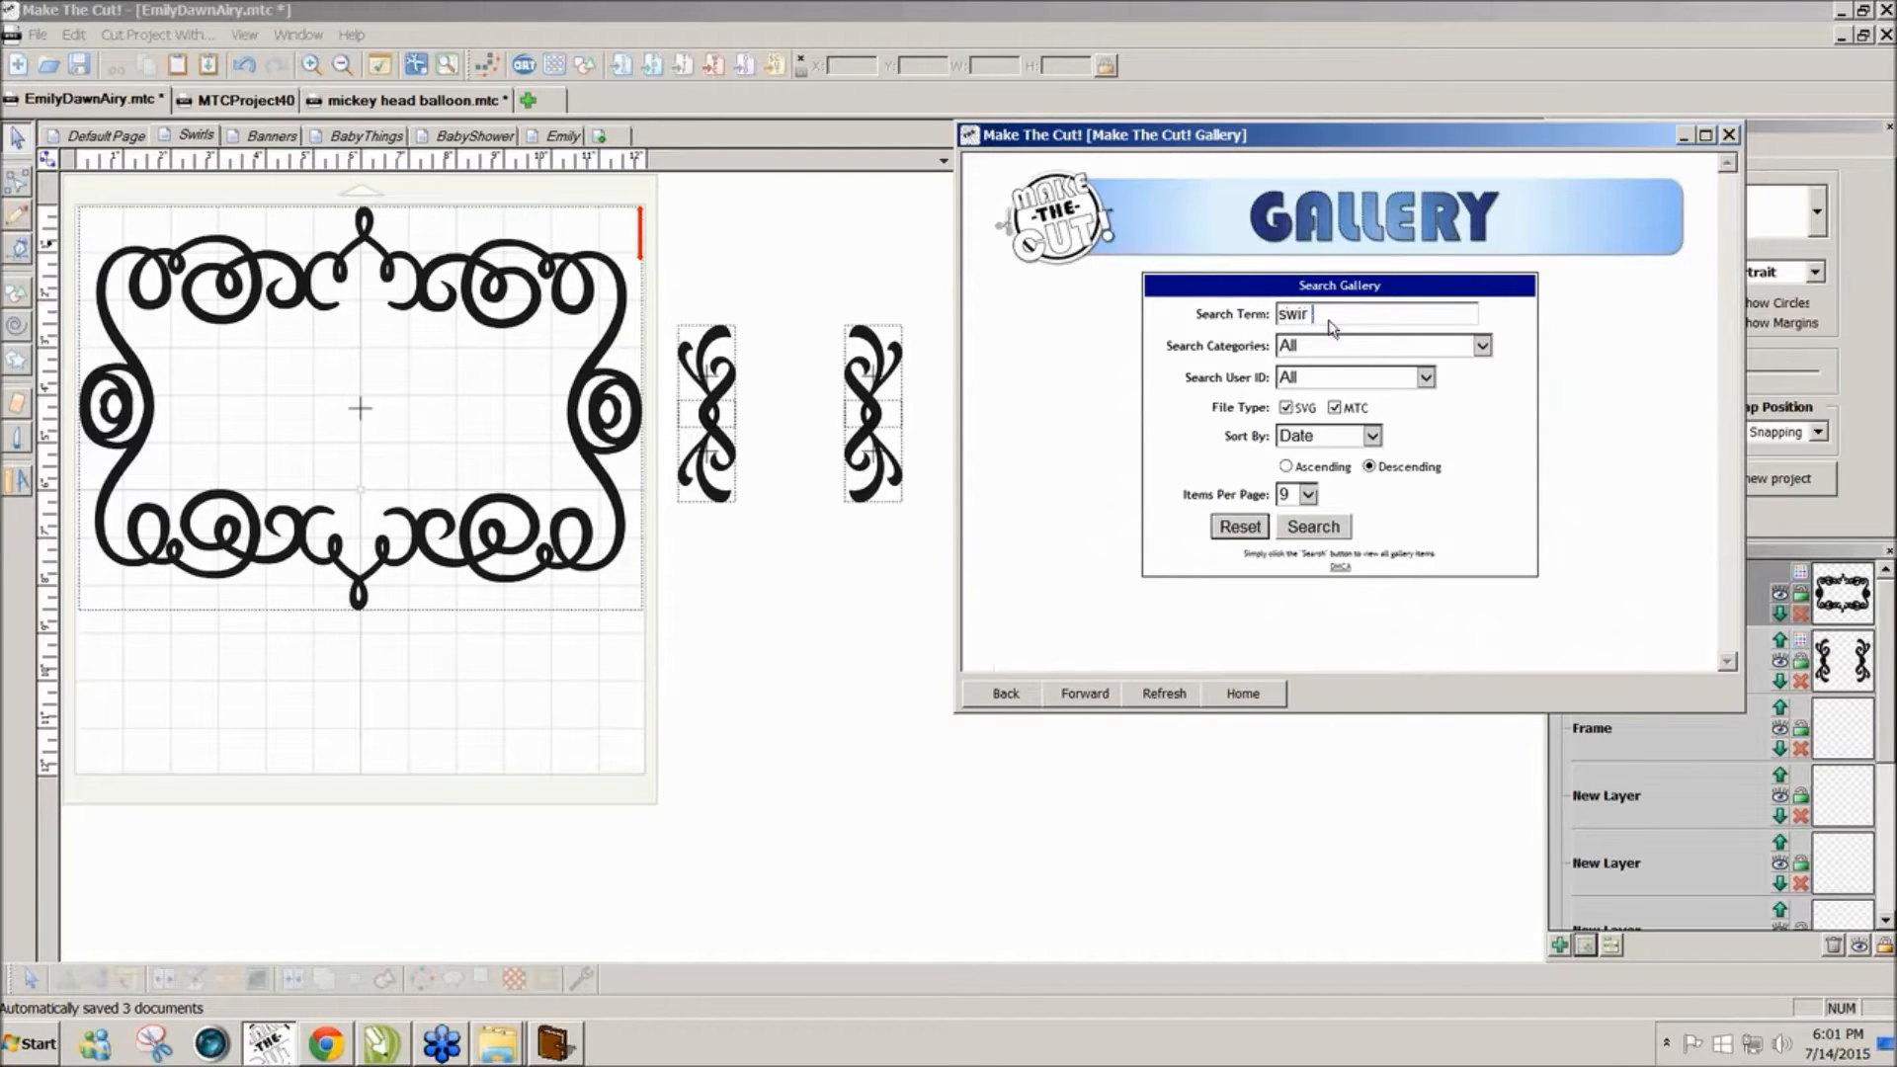
{"action": "type", "text": "l frame"}
{"action": "left_click", "coordinate": [1333, 527]}
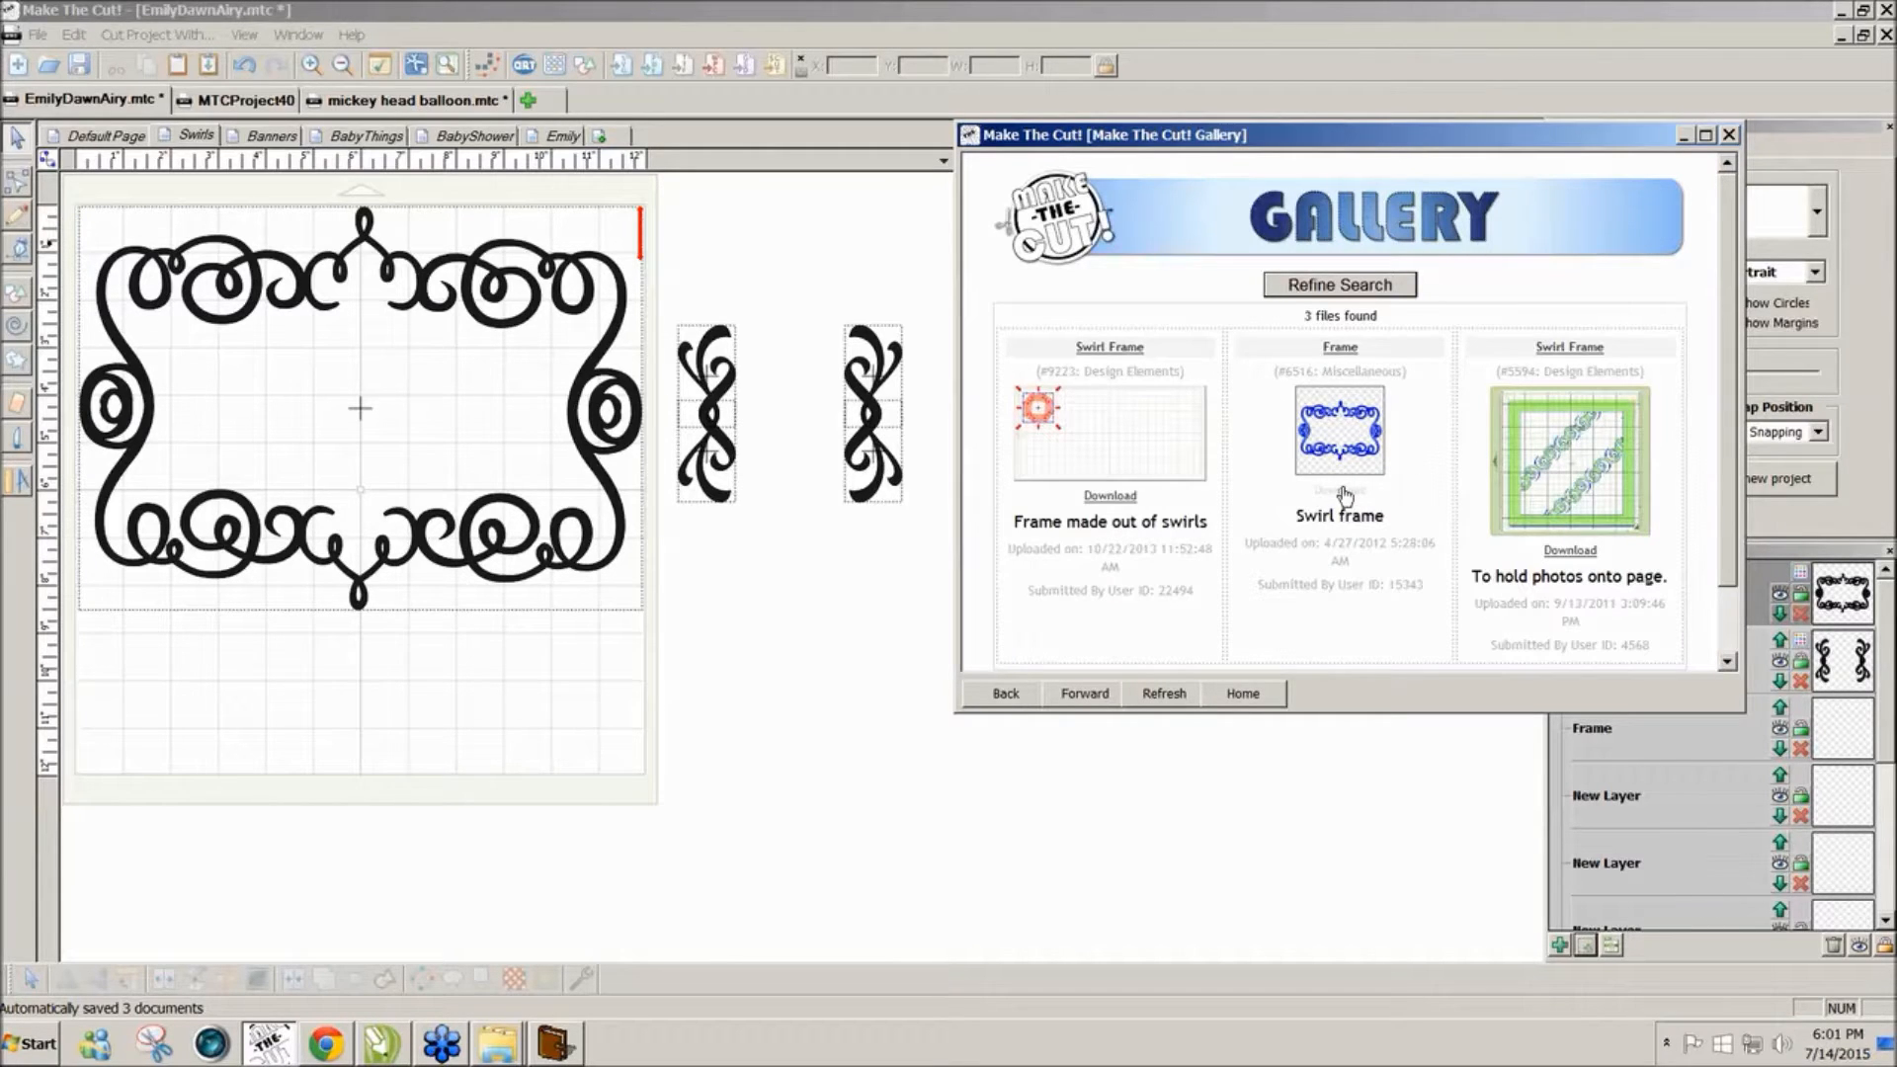
Step: Import the middle Swirl Frame onto the mat, close the Gallery, then delete the imported frame
{"action": "left_click", "coordinate": [1340, 491]}
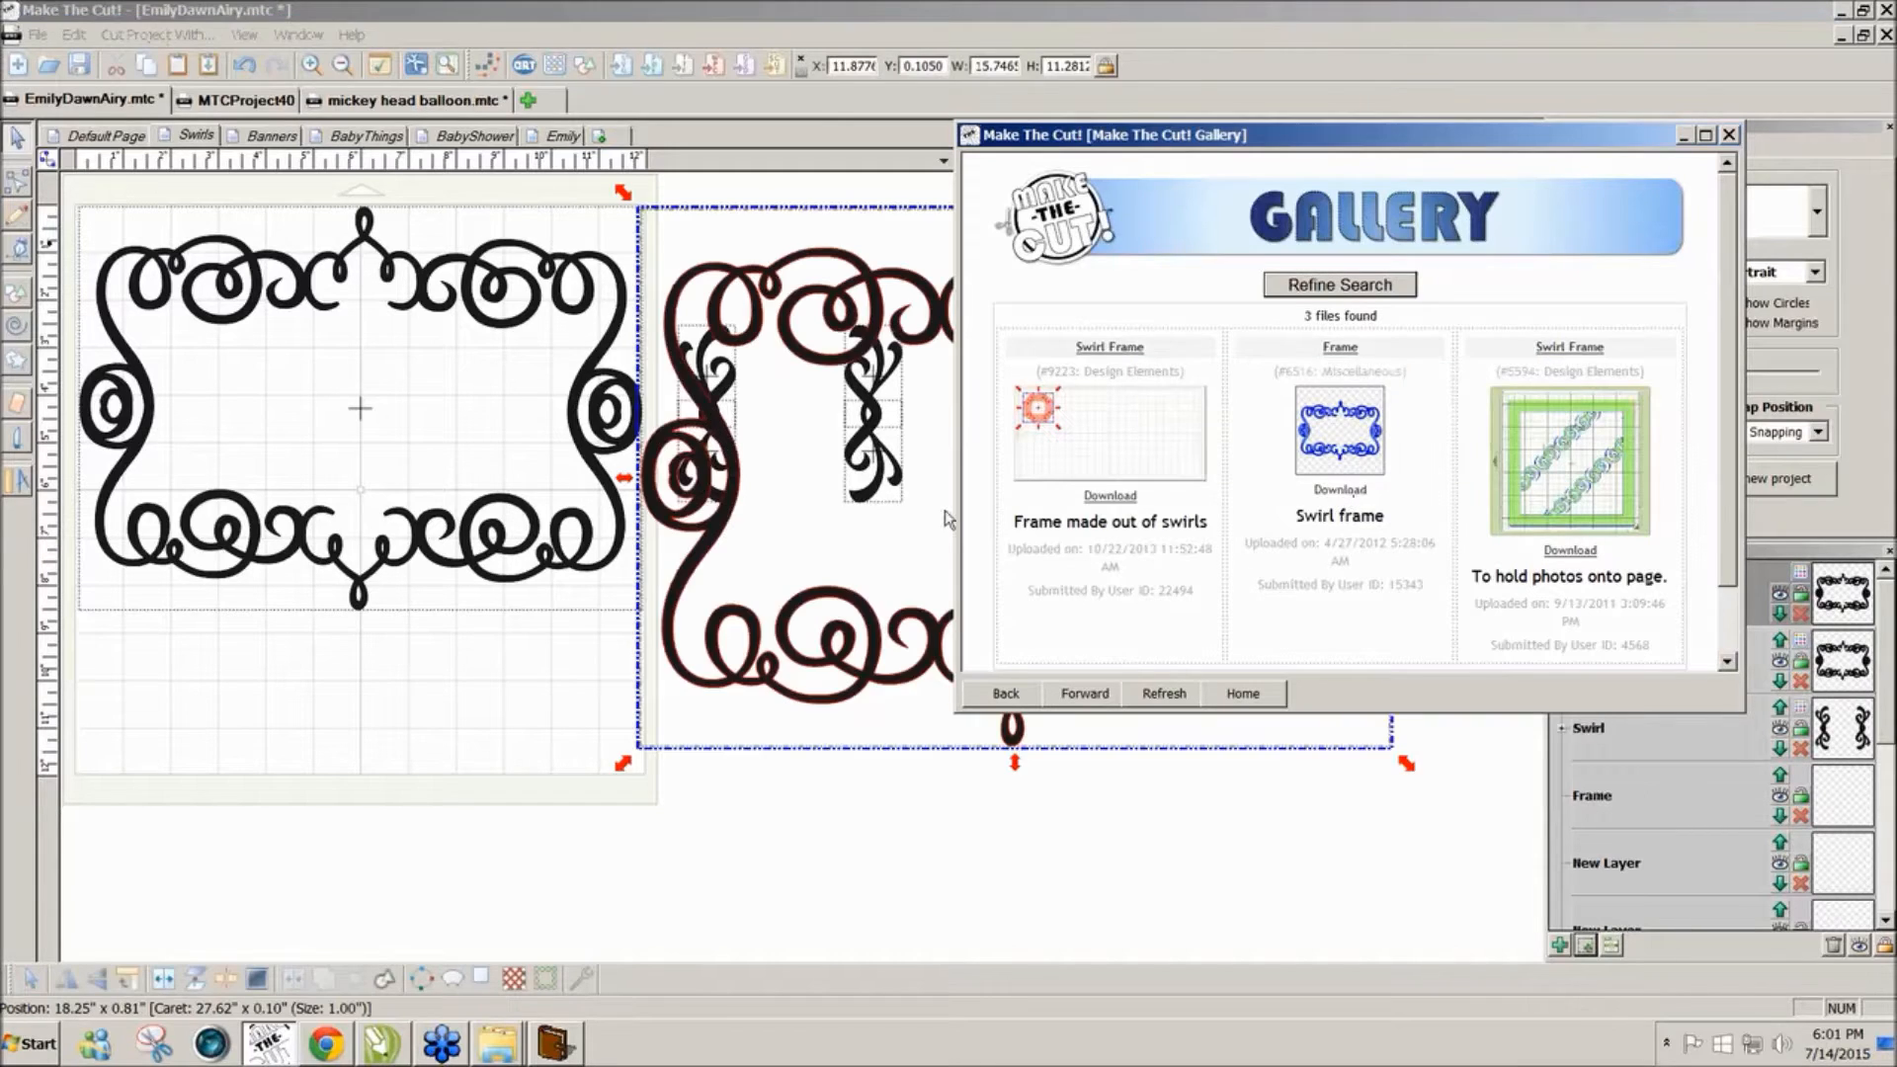
{"action": "left_click_drag", "start_coordinate": [771, 678], "coordinate": [396, 913]}
{"action": "left_click", "coordinate": [1729, 262]}
{"action": "scroll", "coordinate": [1729, 262], "scroll_direction": "down", "scroll_amount": 2}
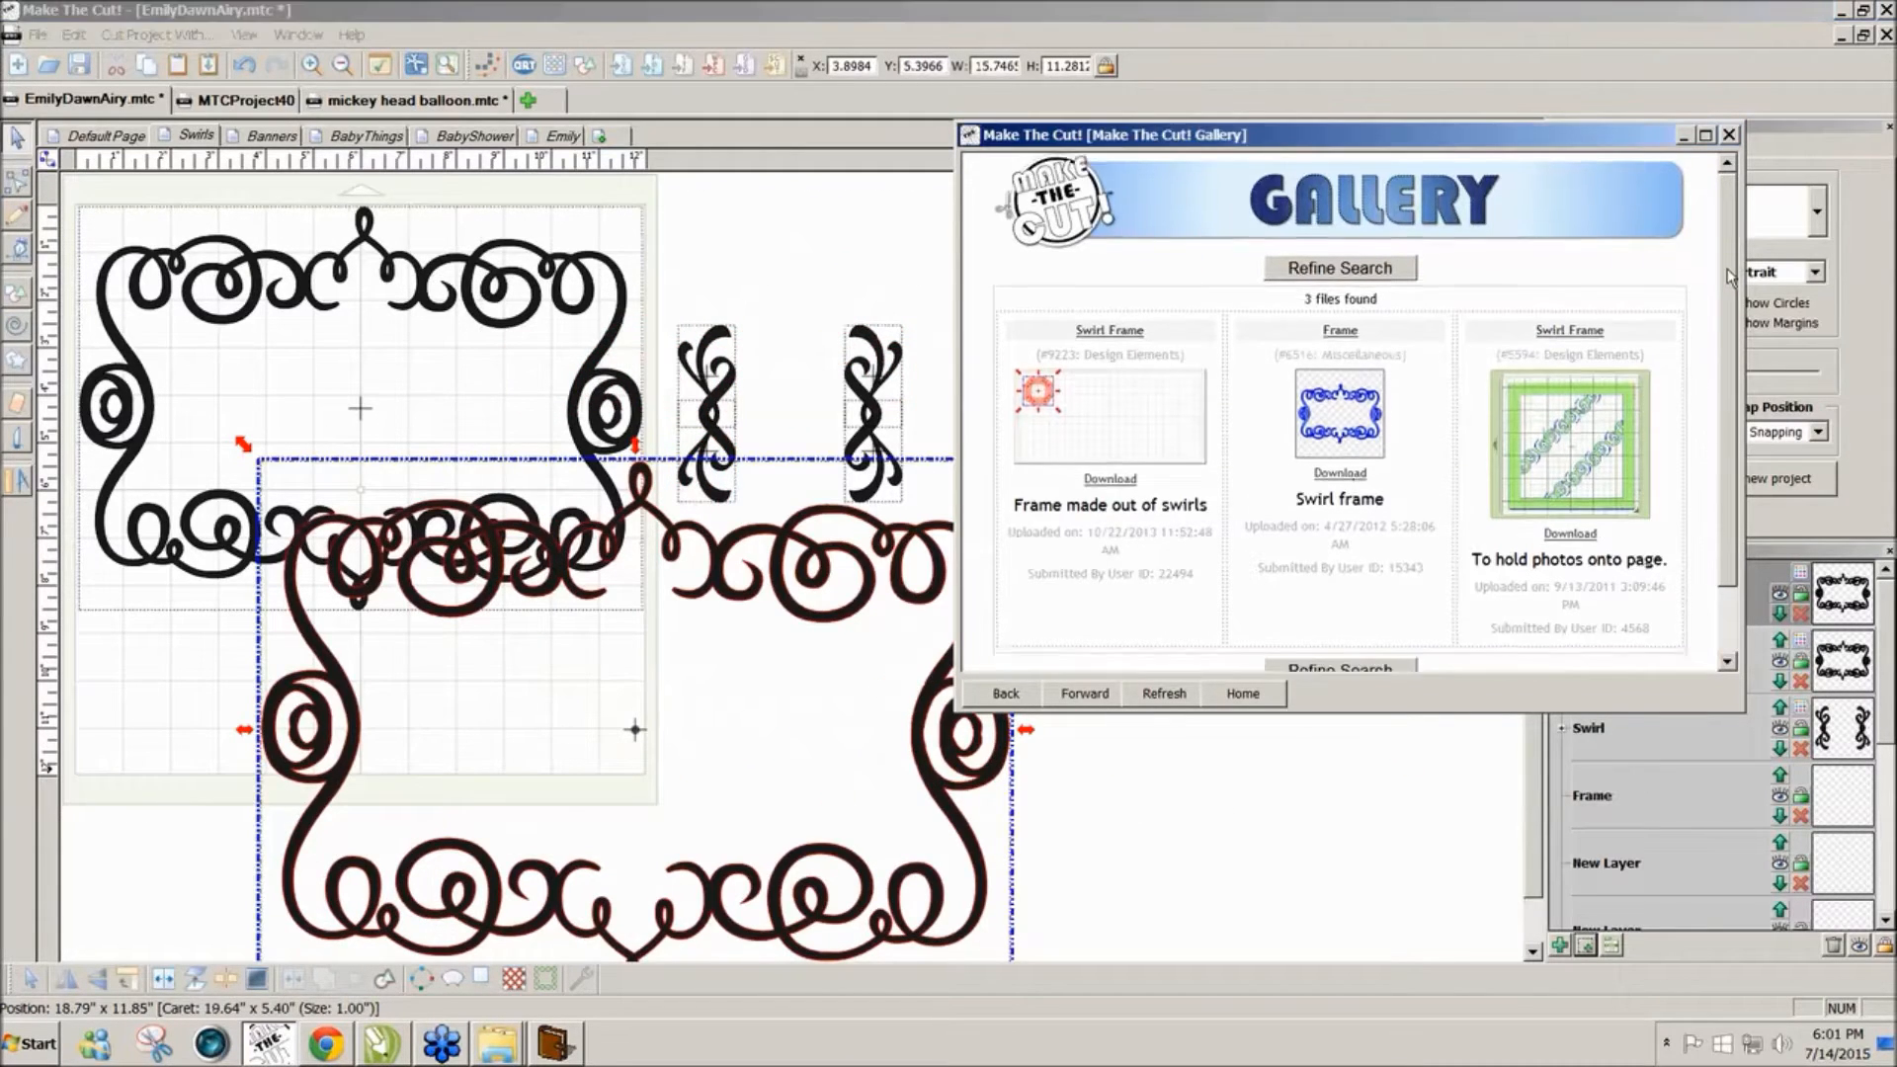
{"action": "left_click", "coordinate": [1731, 139]}
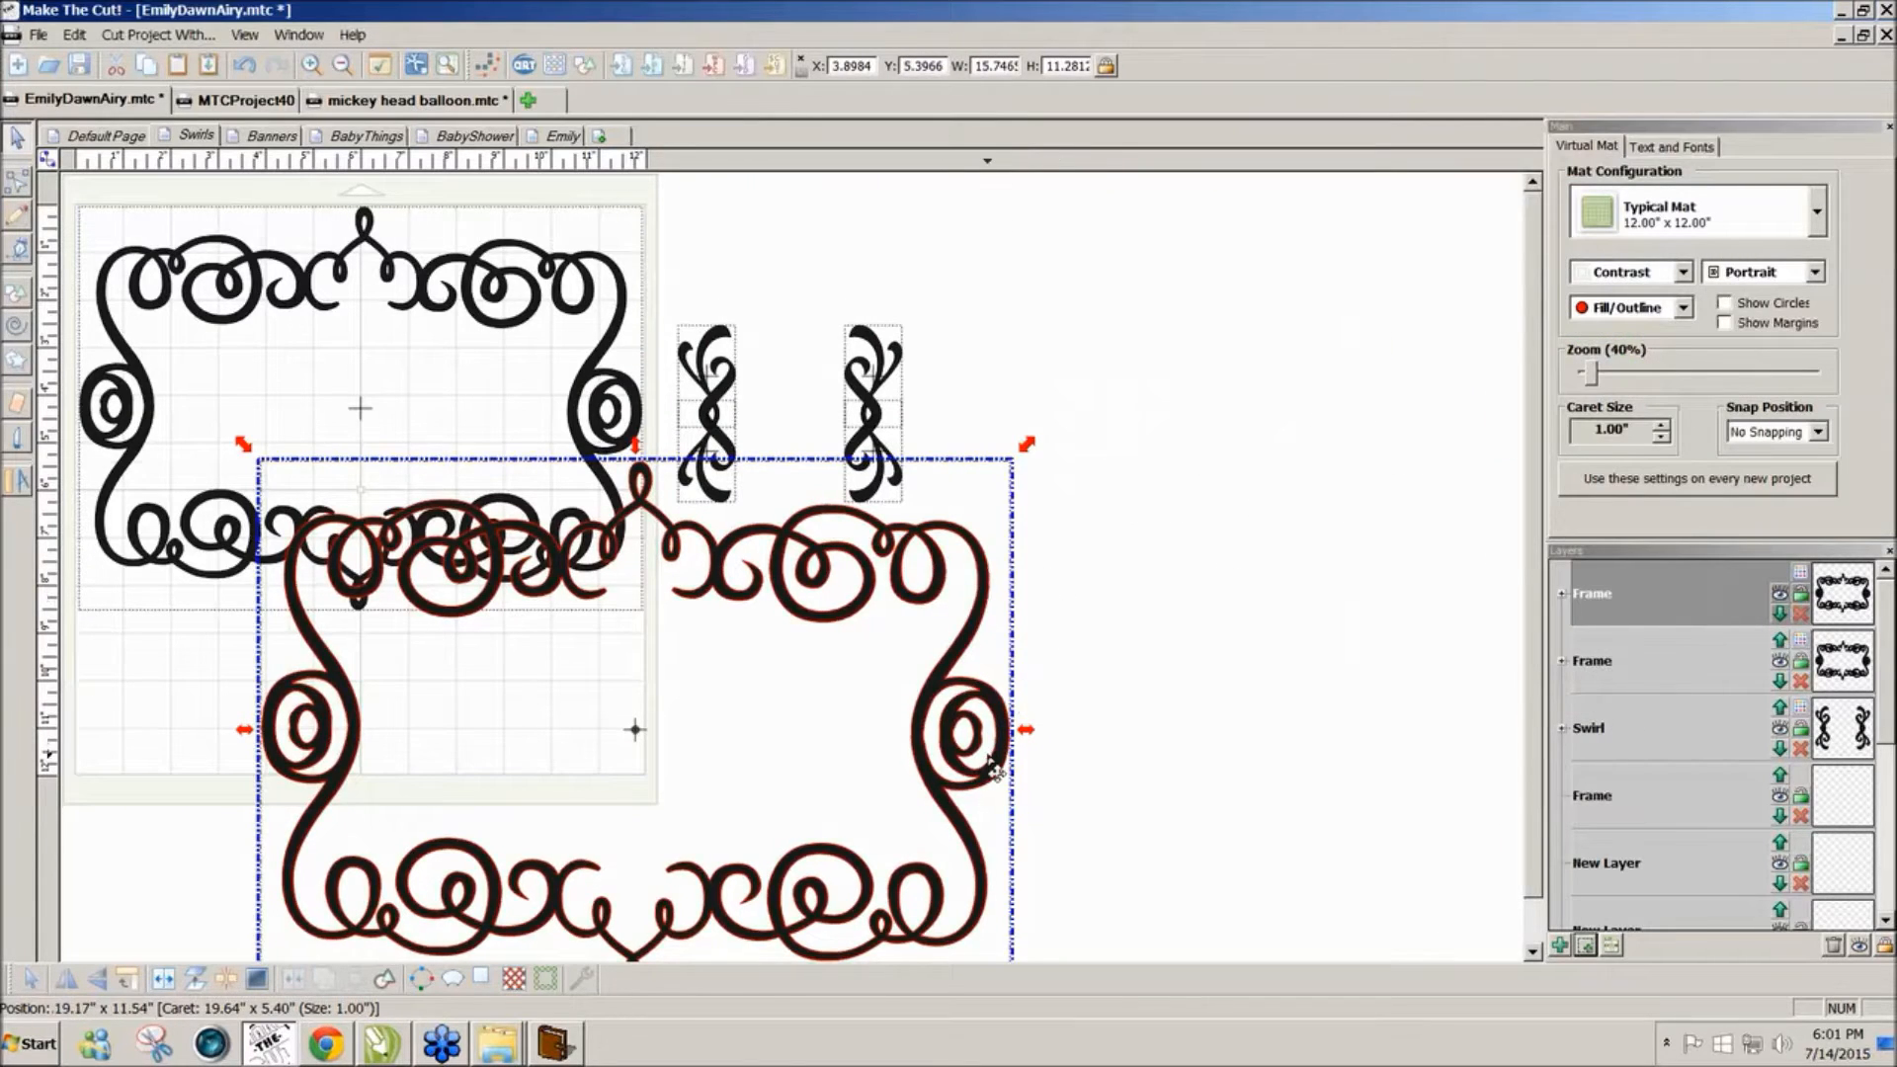
{"action": "key", "text": "Delete"}
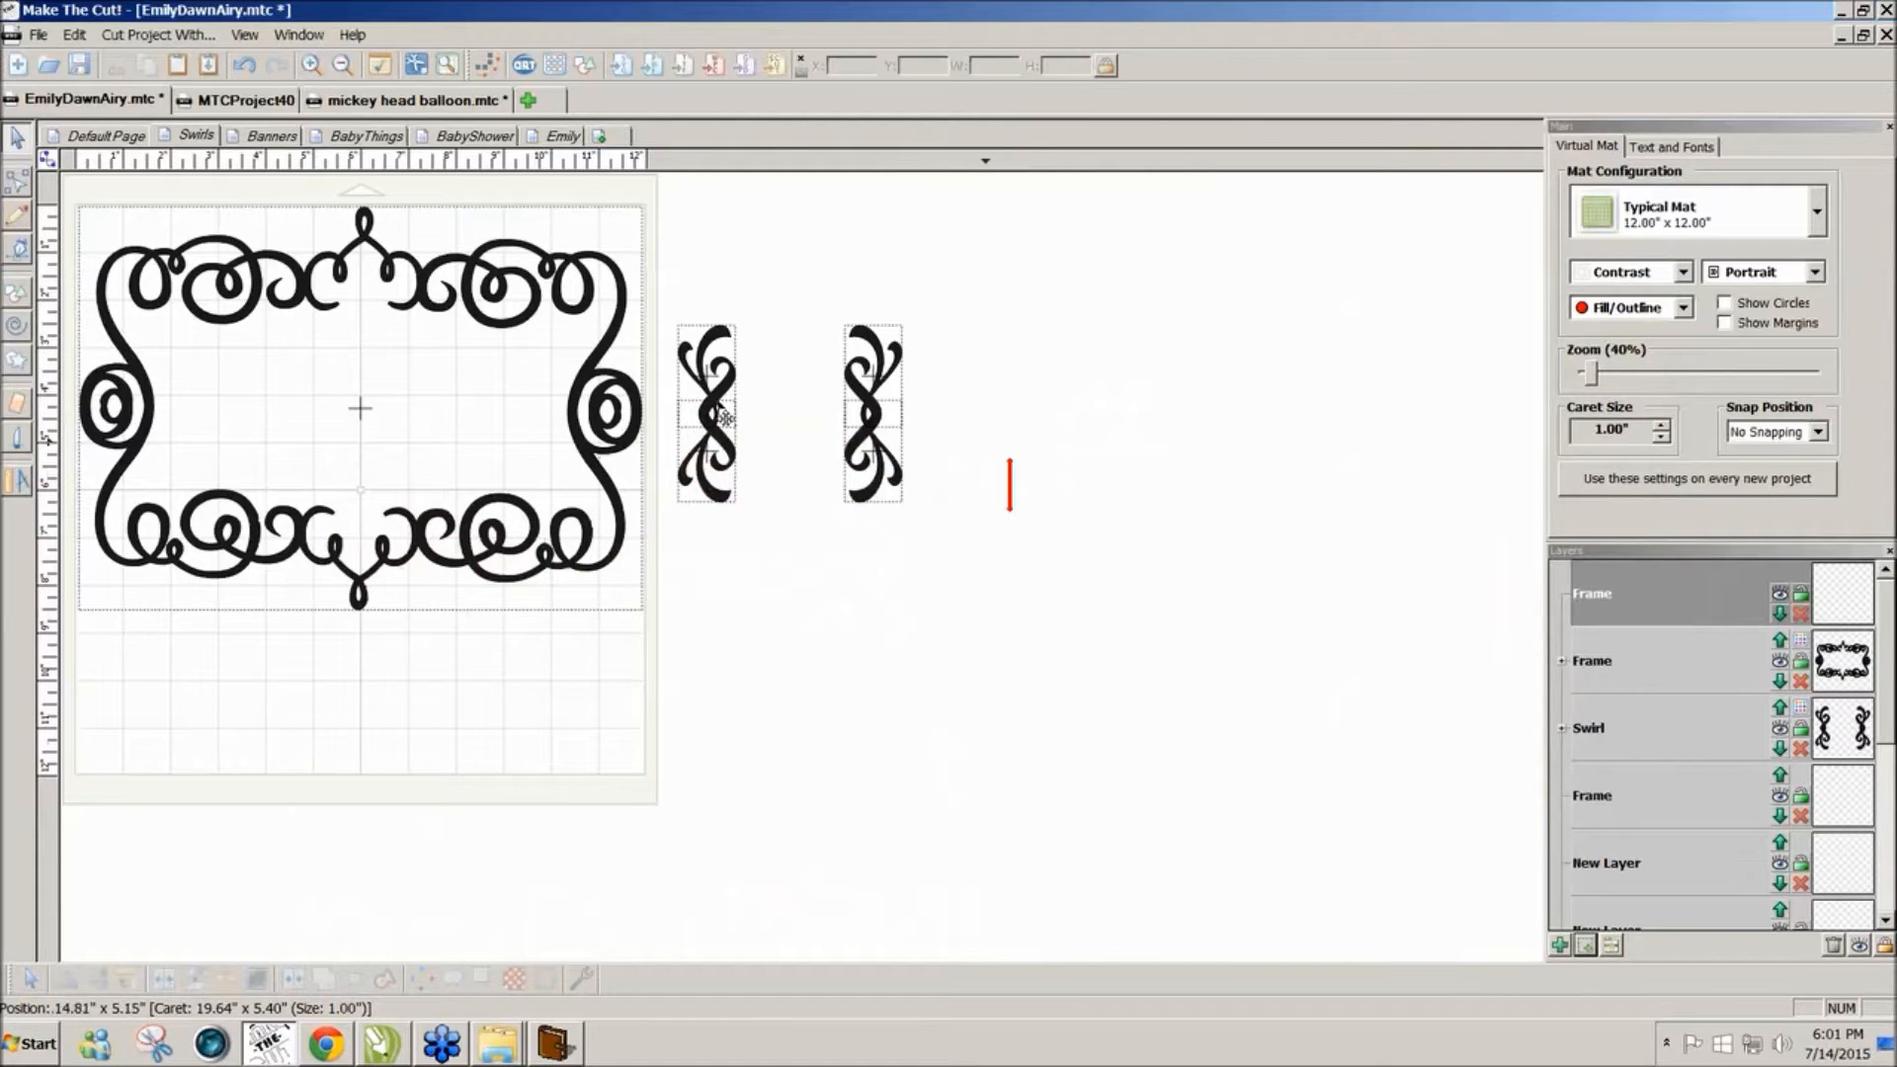
Step: Nudge the left swirl piece's top half upward and deselect it
{"action": "mouse_move", "coordinate": [720, 402]}
{"action": "left_mouse_down"}
{"action": "mouse_move", "coordinate": [729, 355]}
{"action": "mouse_move", "coordinate": [723, 408]}
{"action": "left_mouse_up"}
{"action": "left_click", "coordinate": [819, 603]}
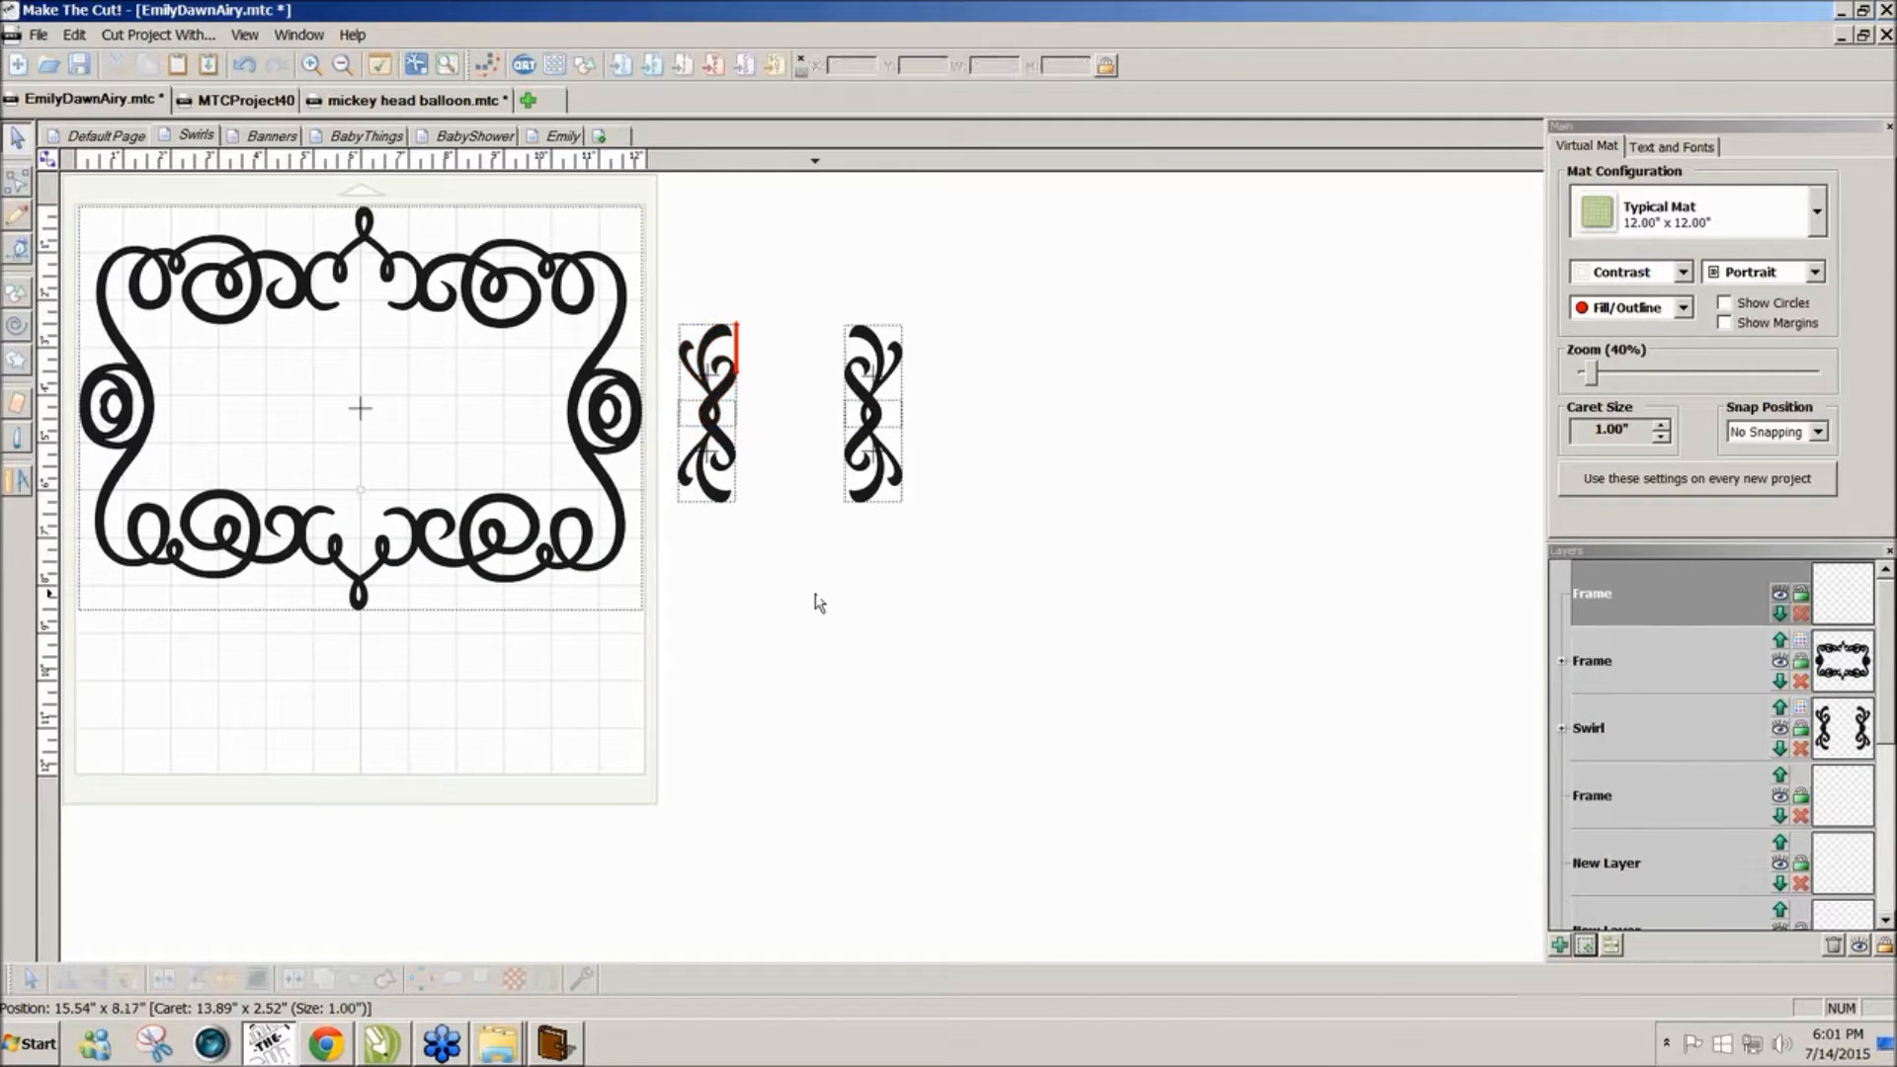
{"action": "left_click", "coordinate": [496, 1047]}
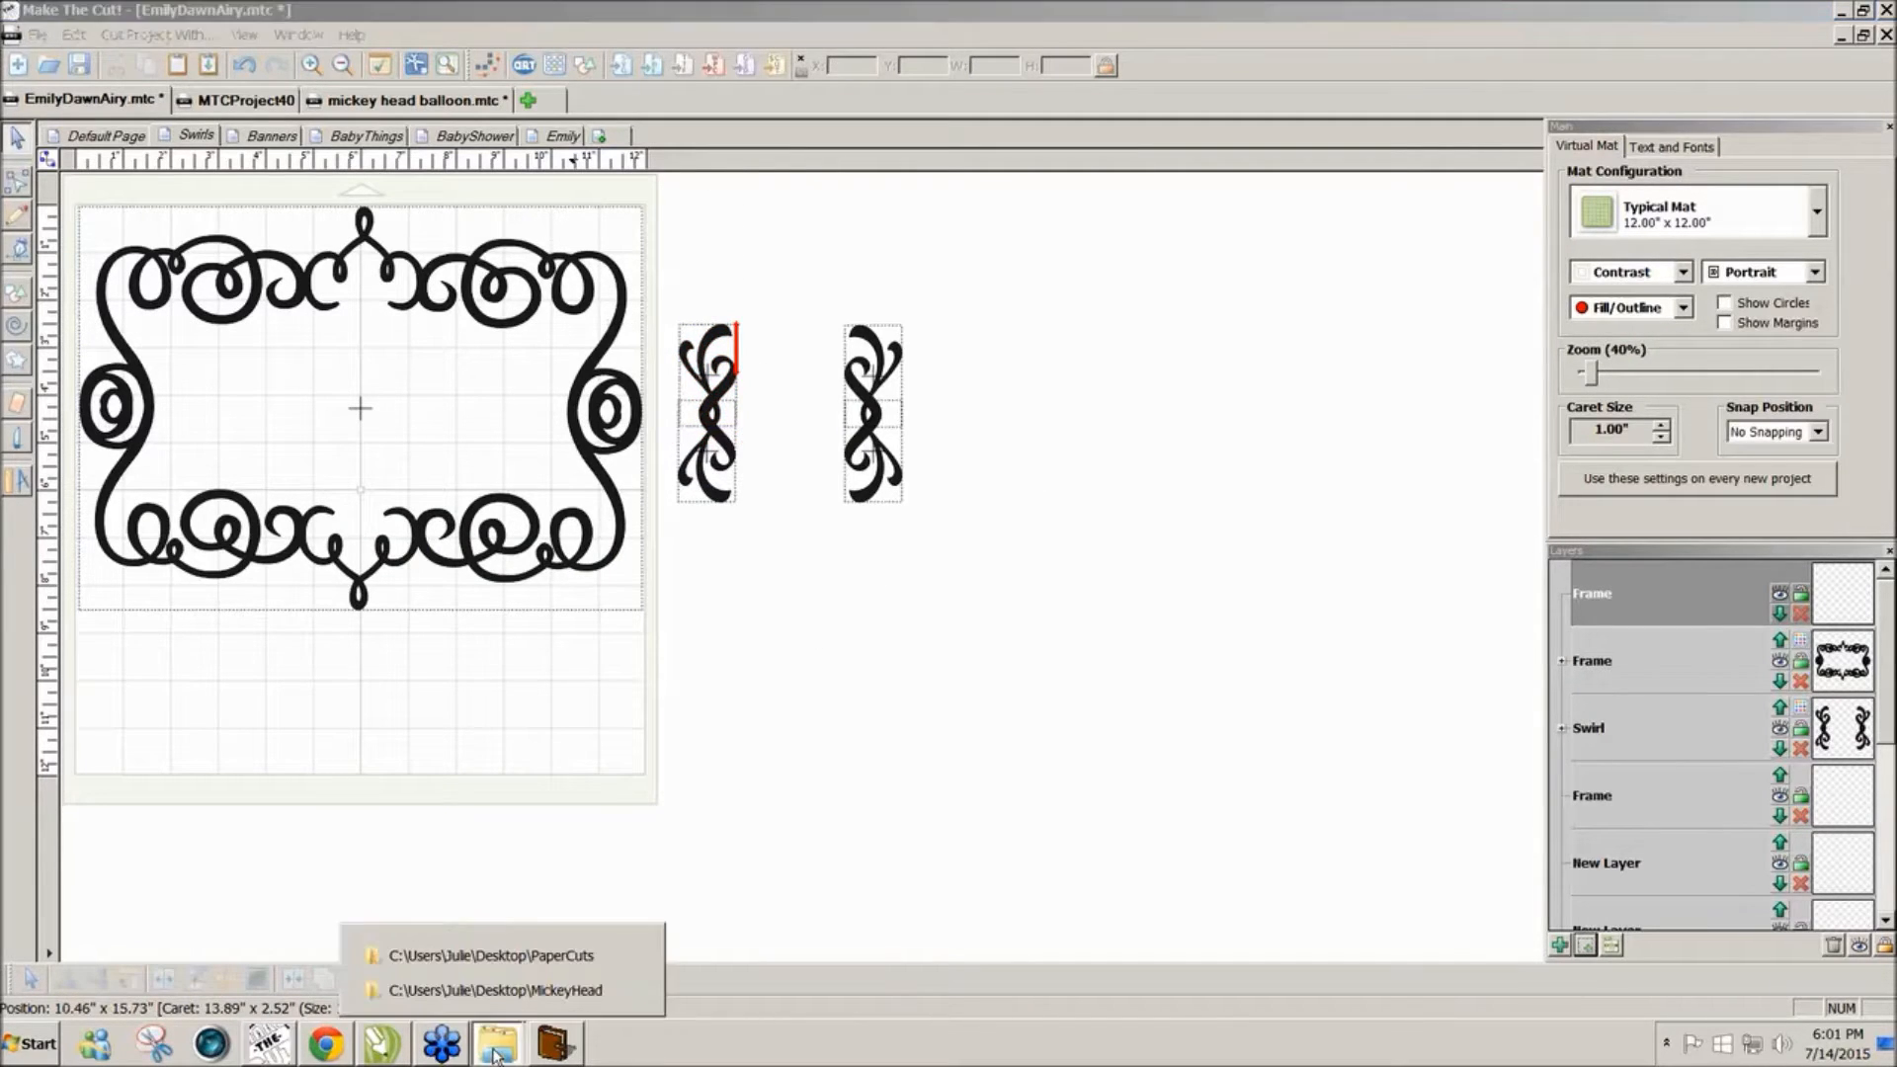
Step: Open BabysName.JPG from the PaperCuts folder as a full-screen Picasa slideshow
{"action": "left_click", "coordinate": [491, 955]}
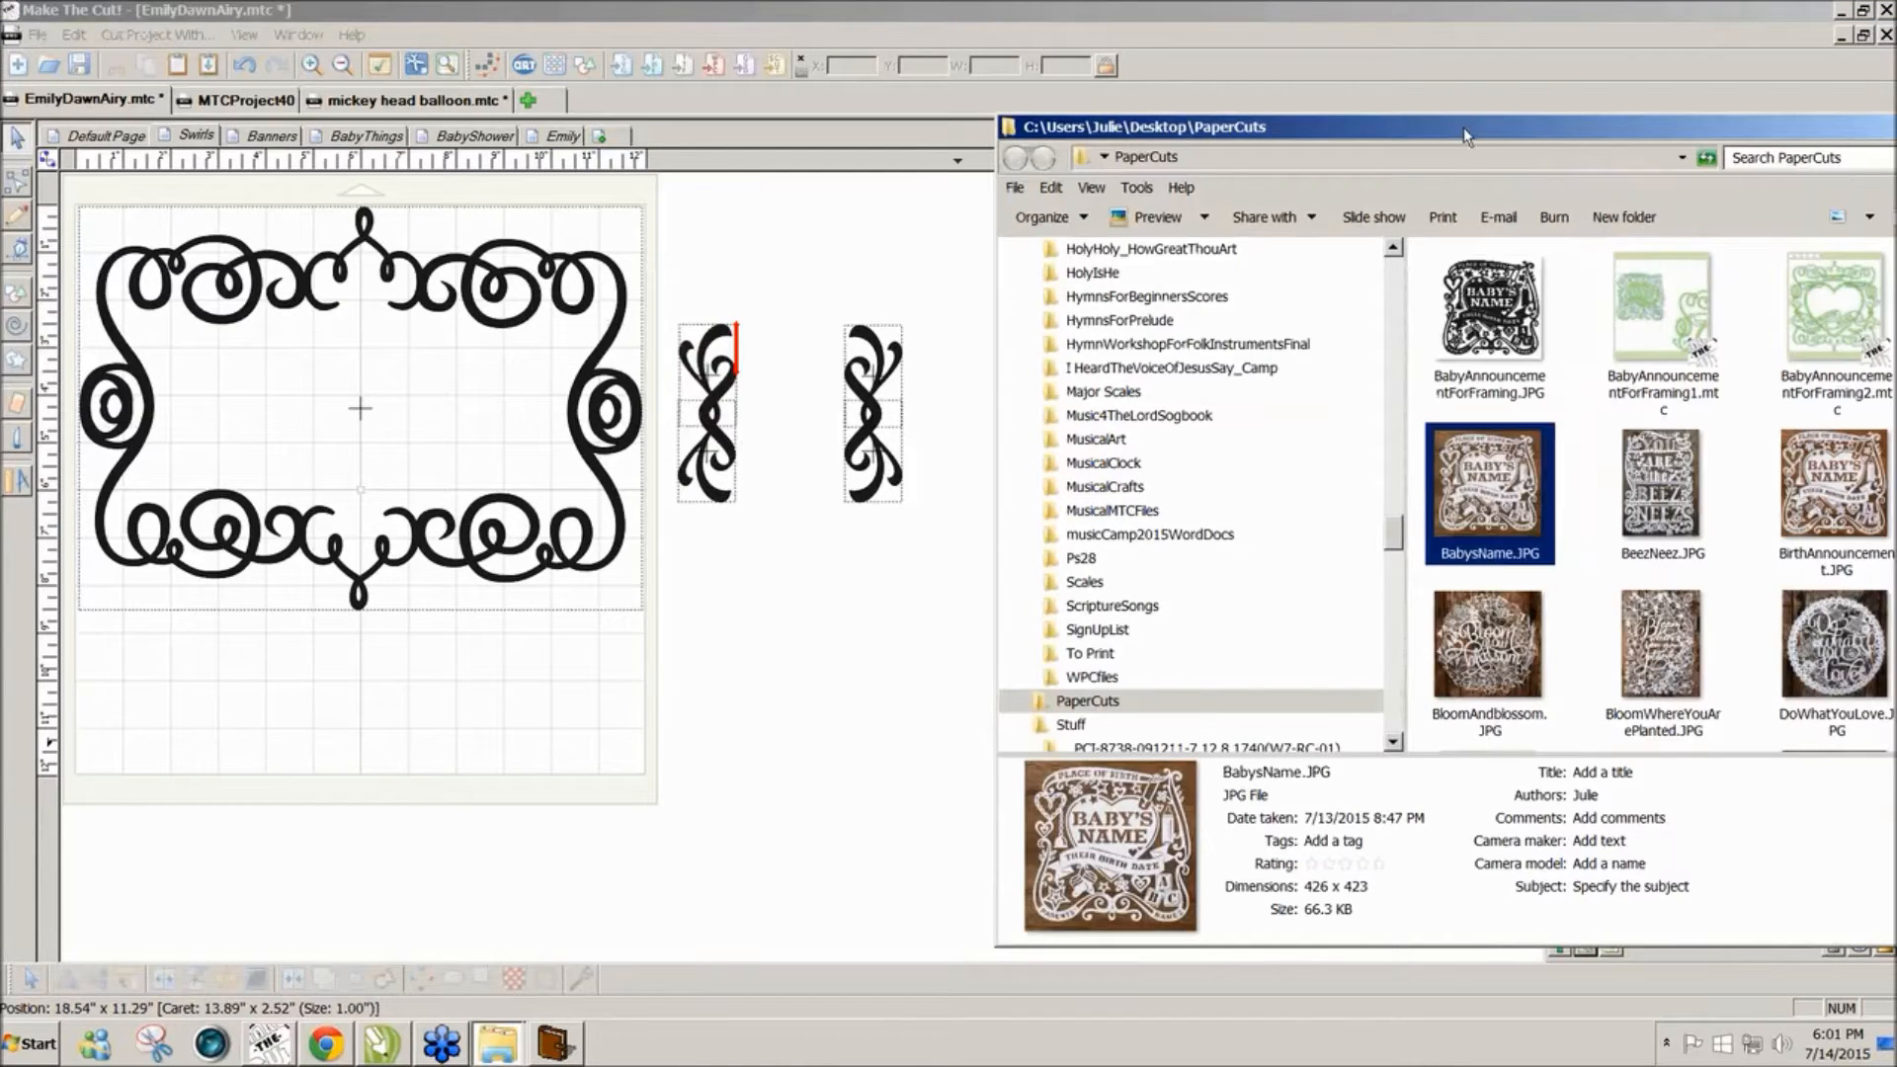
{"action": "left_click_drag", "start_coordinate": [1462, 132], "coordinate": [938, 109]}
{"action": "double_click", "coordinate": [991, 464]}
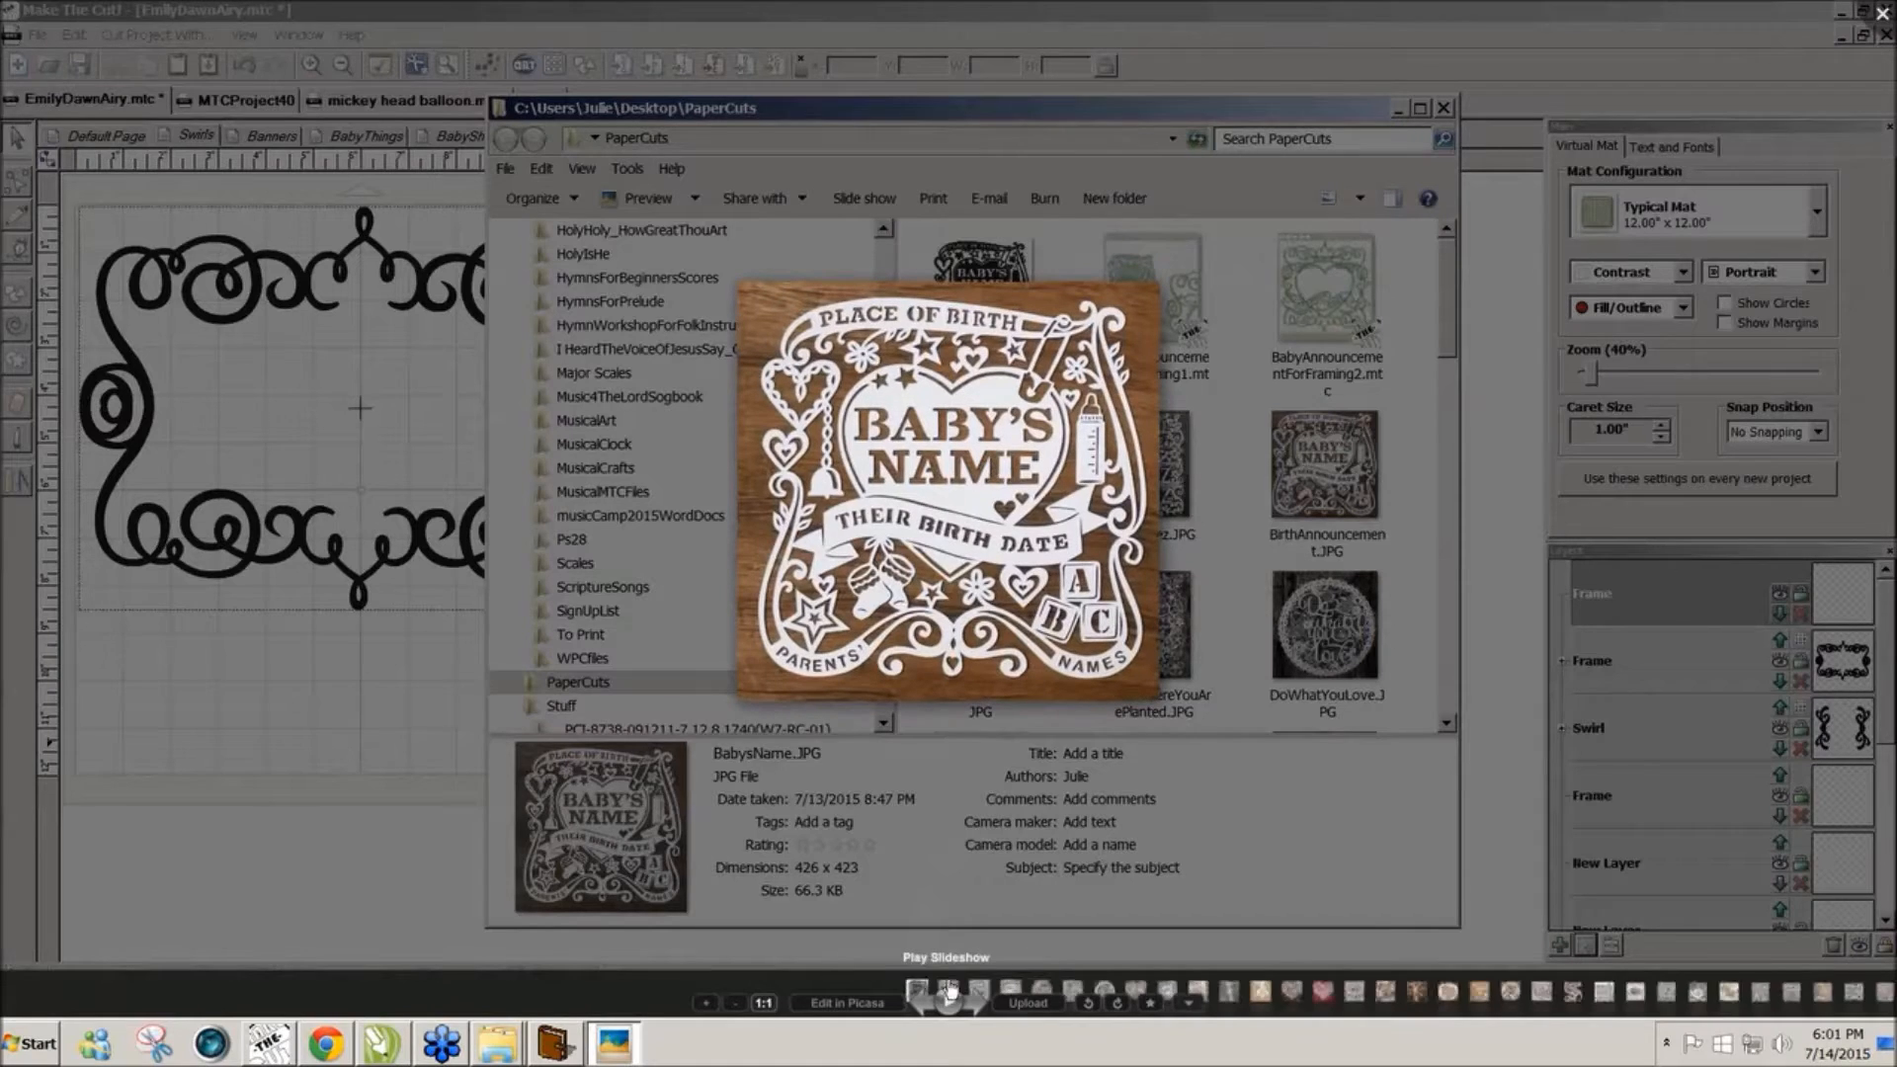
{"action": "left_click", "coordinate": [949, 1004]}
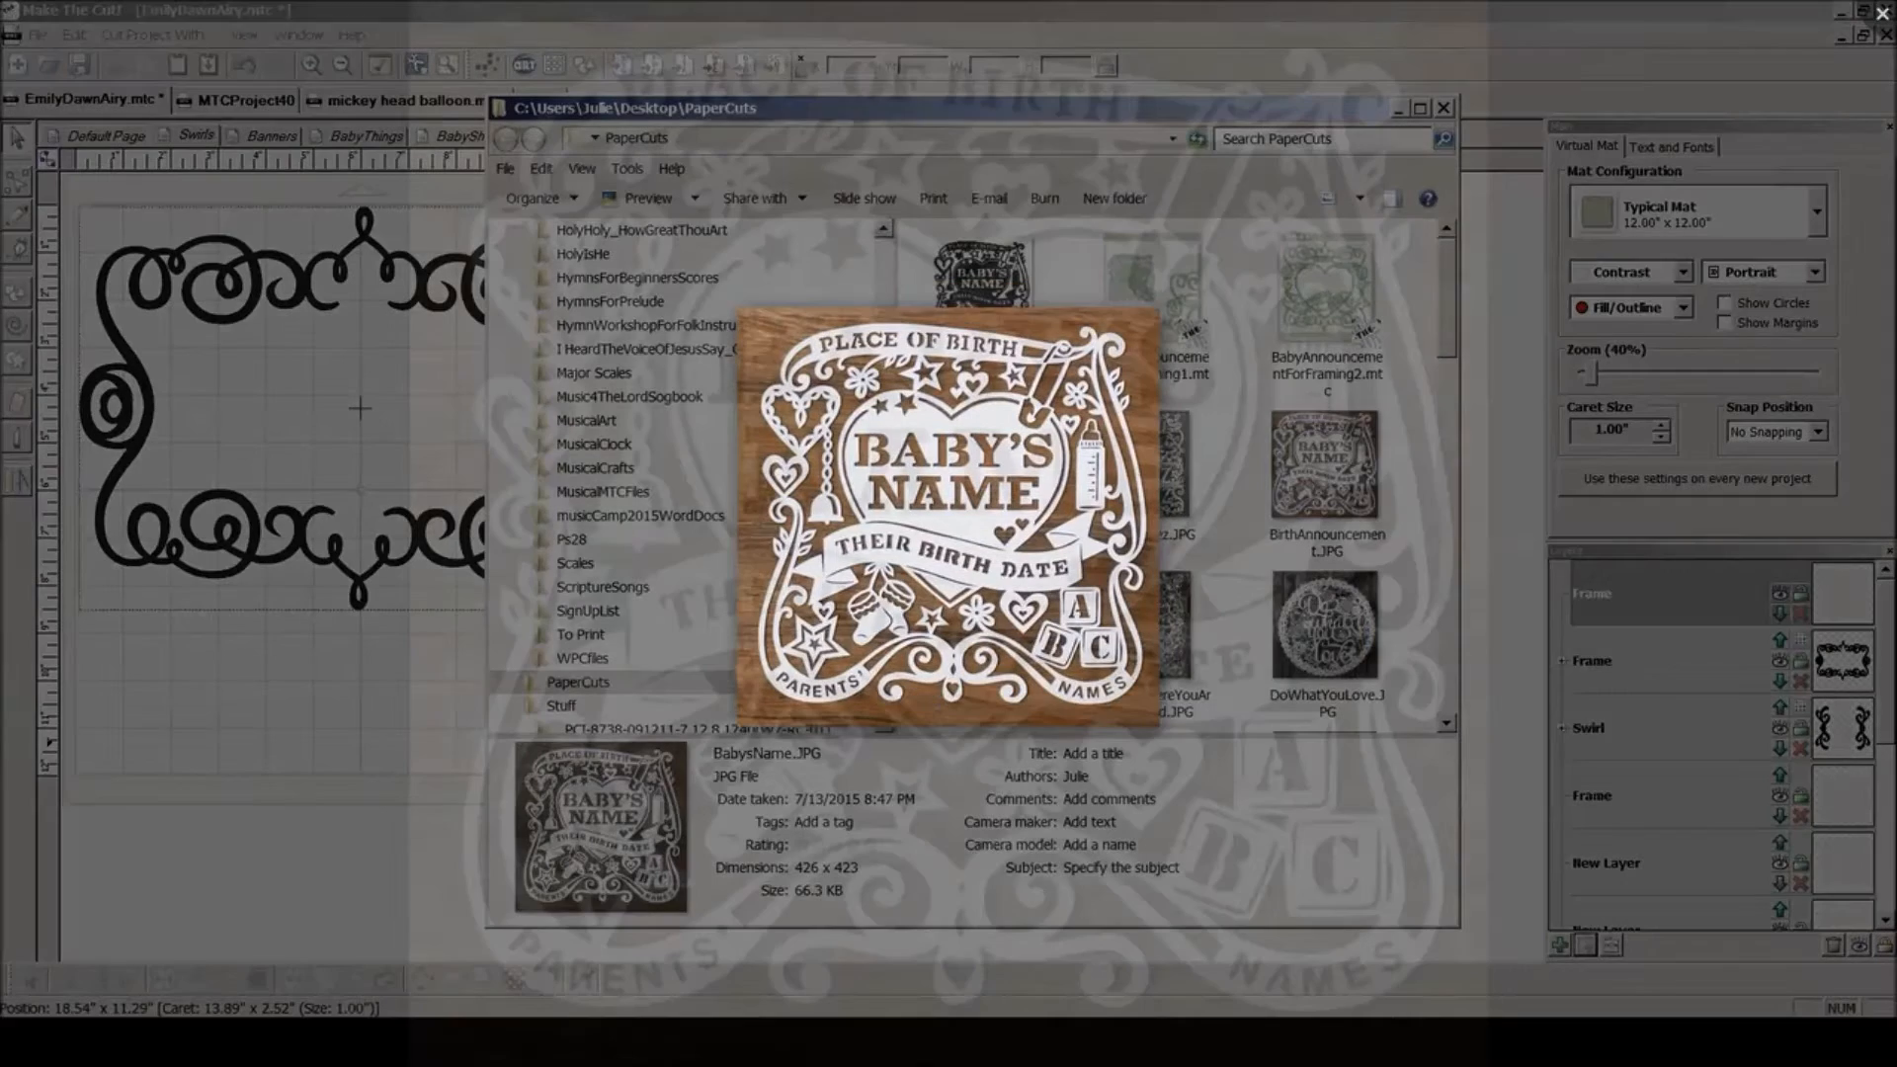
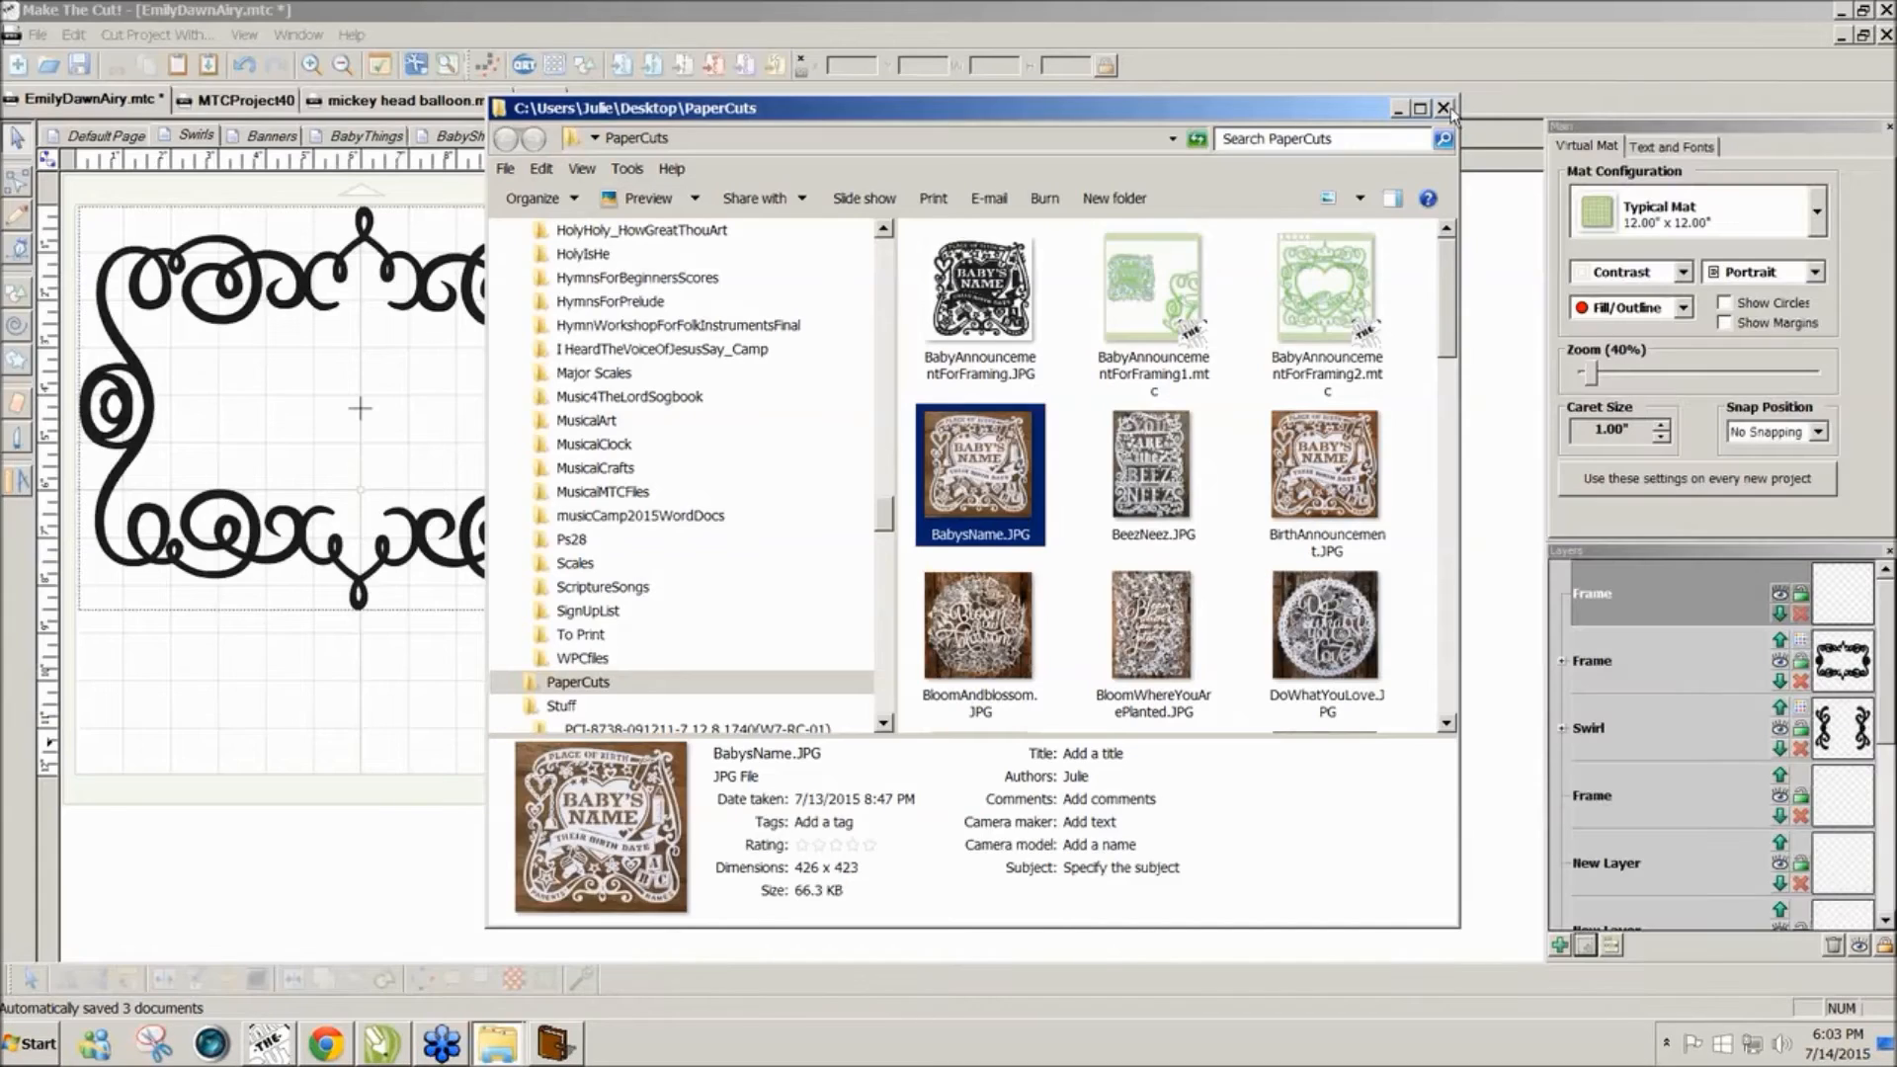
Step: Close the PaperCuts Explorer window to return to the swirl frame project
{"action": "left_click", "coordinate": [1443, 109]}
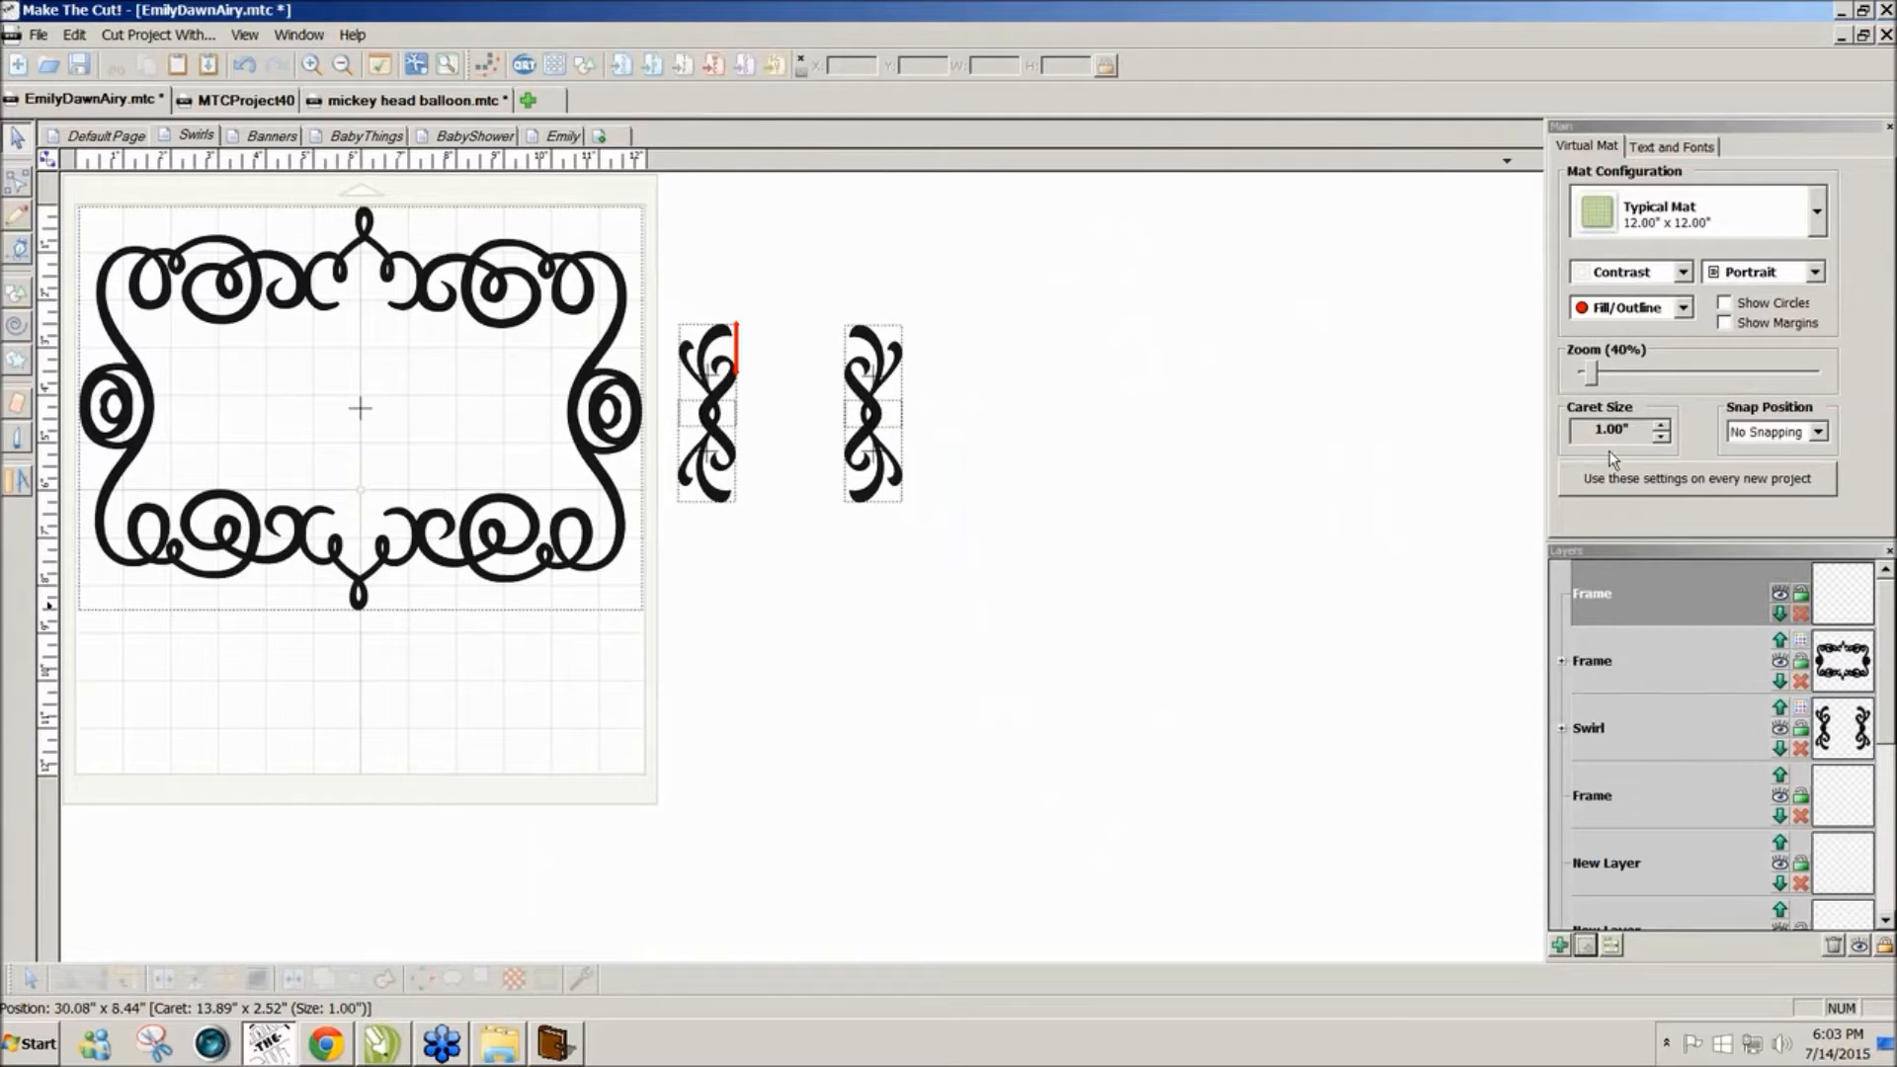
Step: Zoom the mat to 60% and erase small cuts through the frame's left and right sides
{"action": "left_click", "coordinate": [1590, 379]}
{"action": "left_click_drag", "start_coordinate": [1594, 379], "coordinate": [1598, 378]}
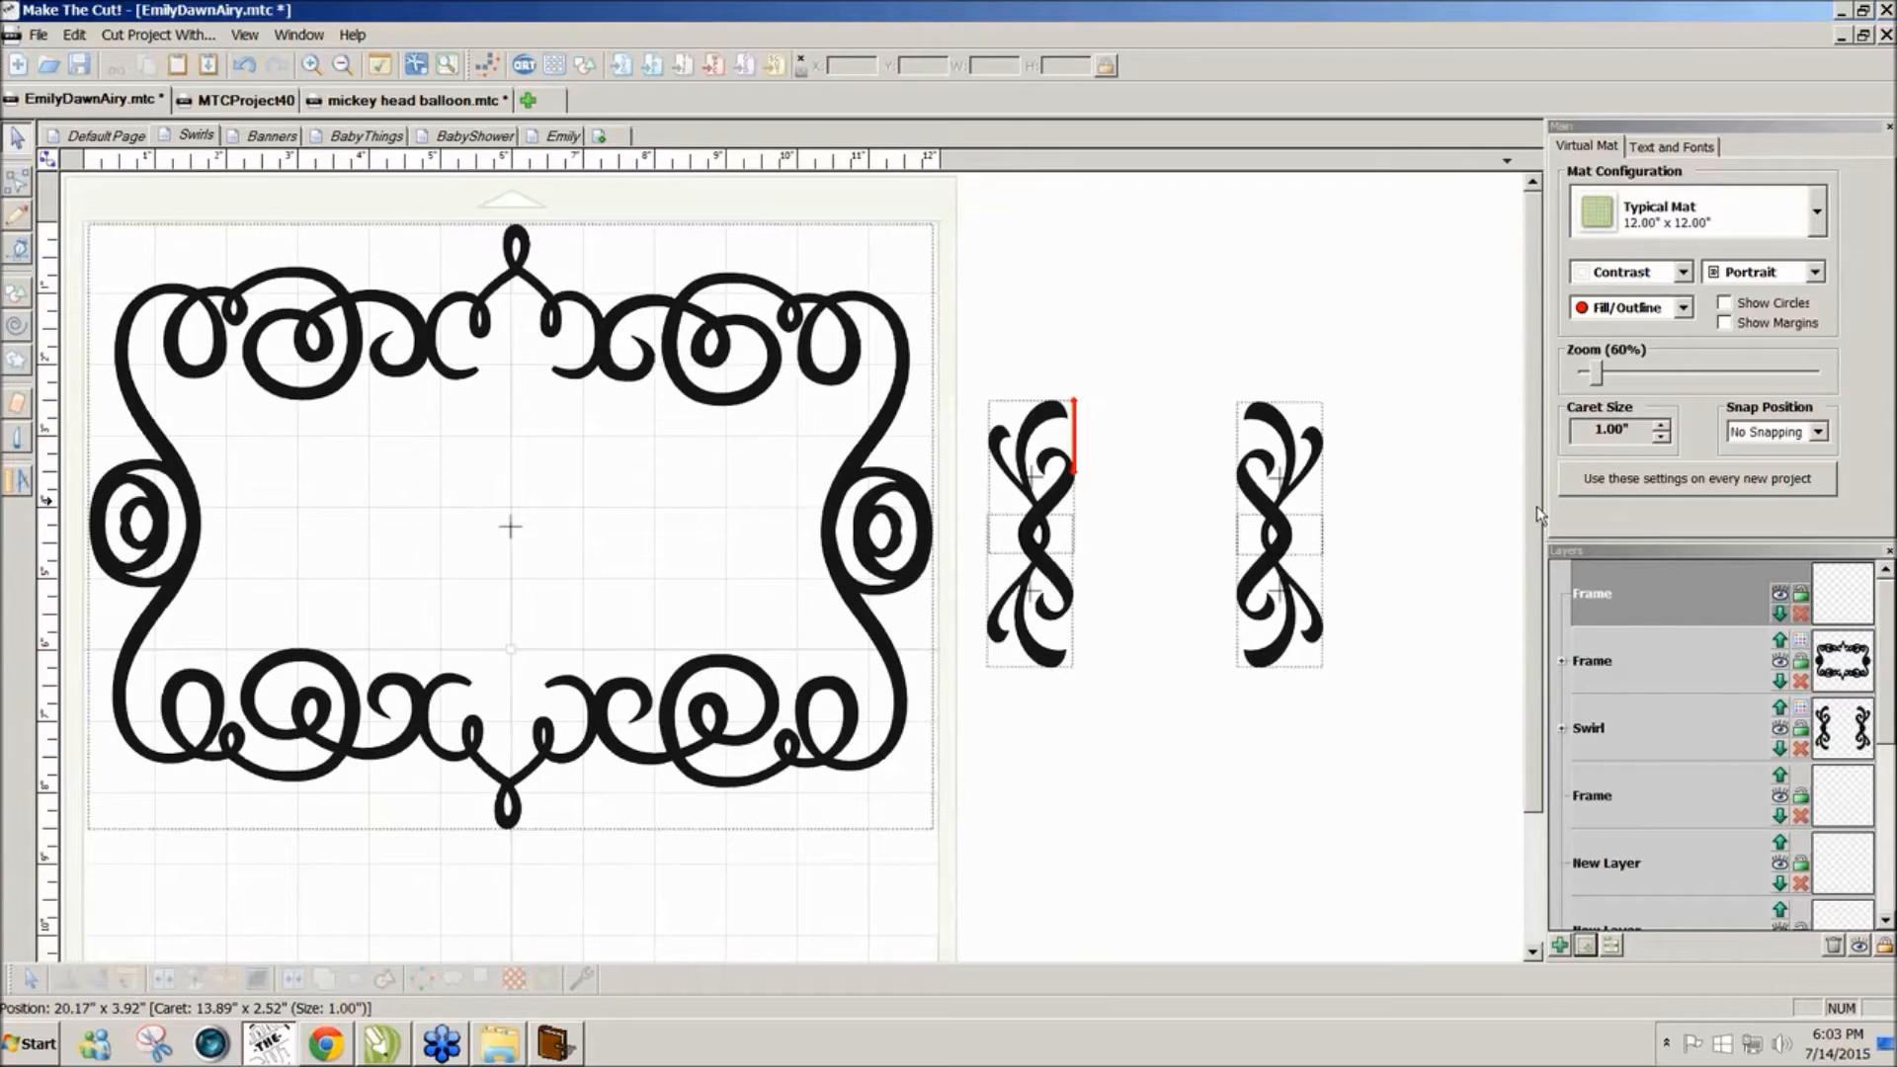
{"action": "left_click_drag", "start_coordinate": [1533, 518], "coordinate": [1526, 553]}
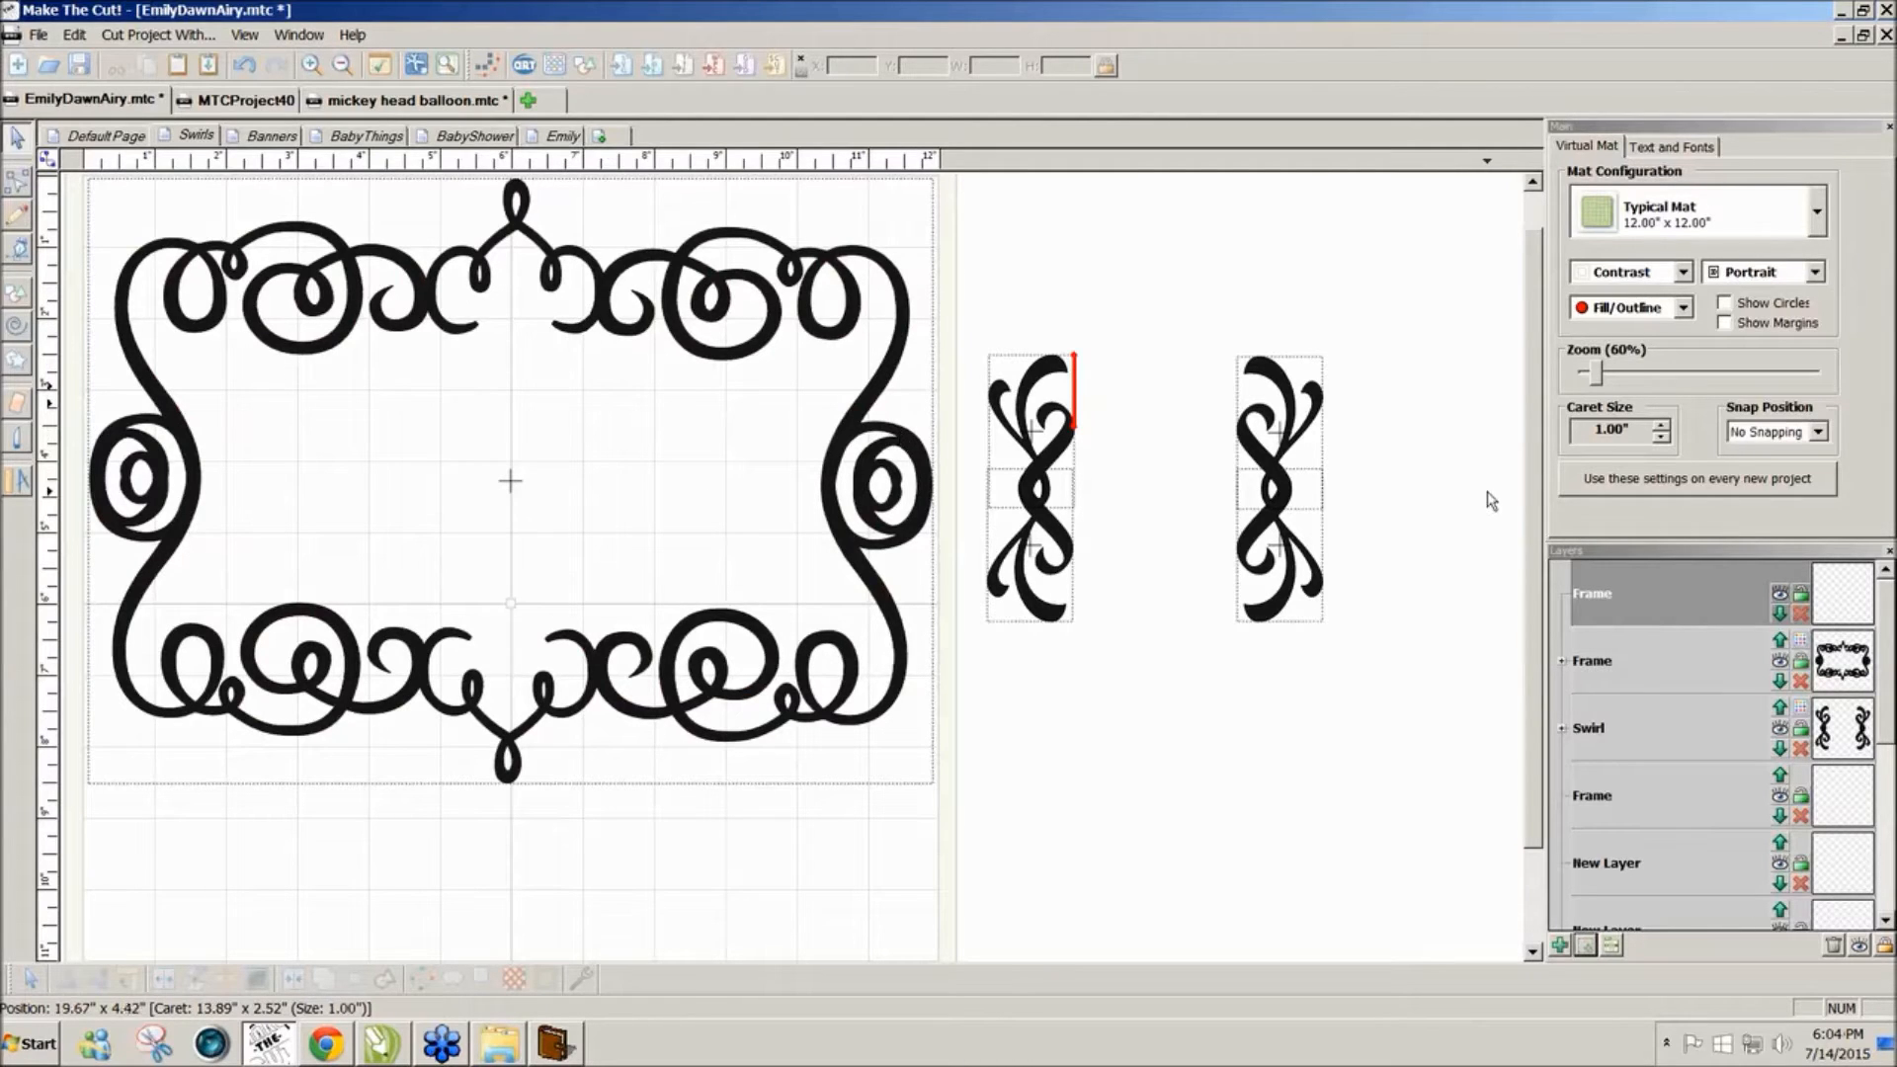
{"action": "scroll", "coordinate": [1527, 510], "scroll_direction": "down", "scroll_amount": 2}
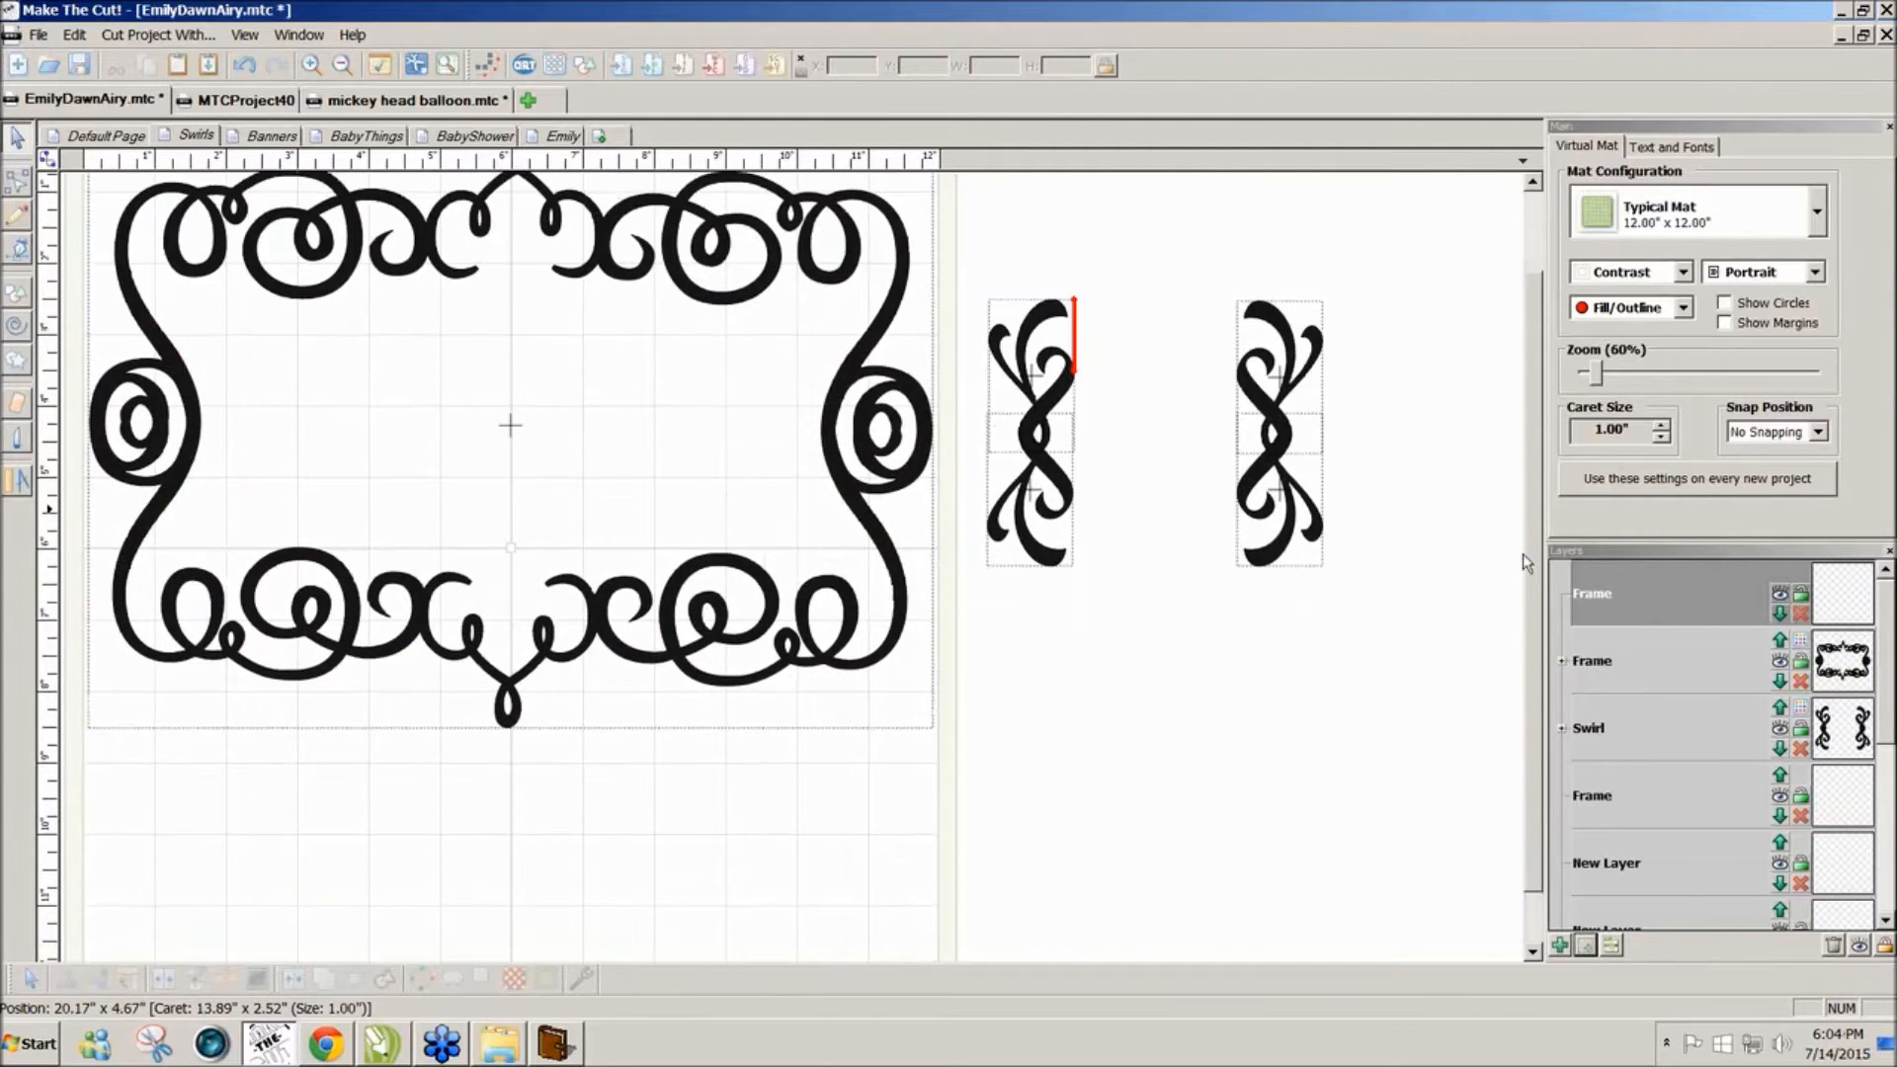
{"action": "left_click", "coordinate": [17, 410]}
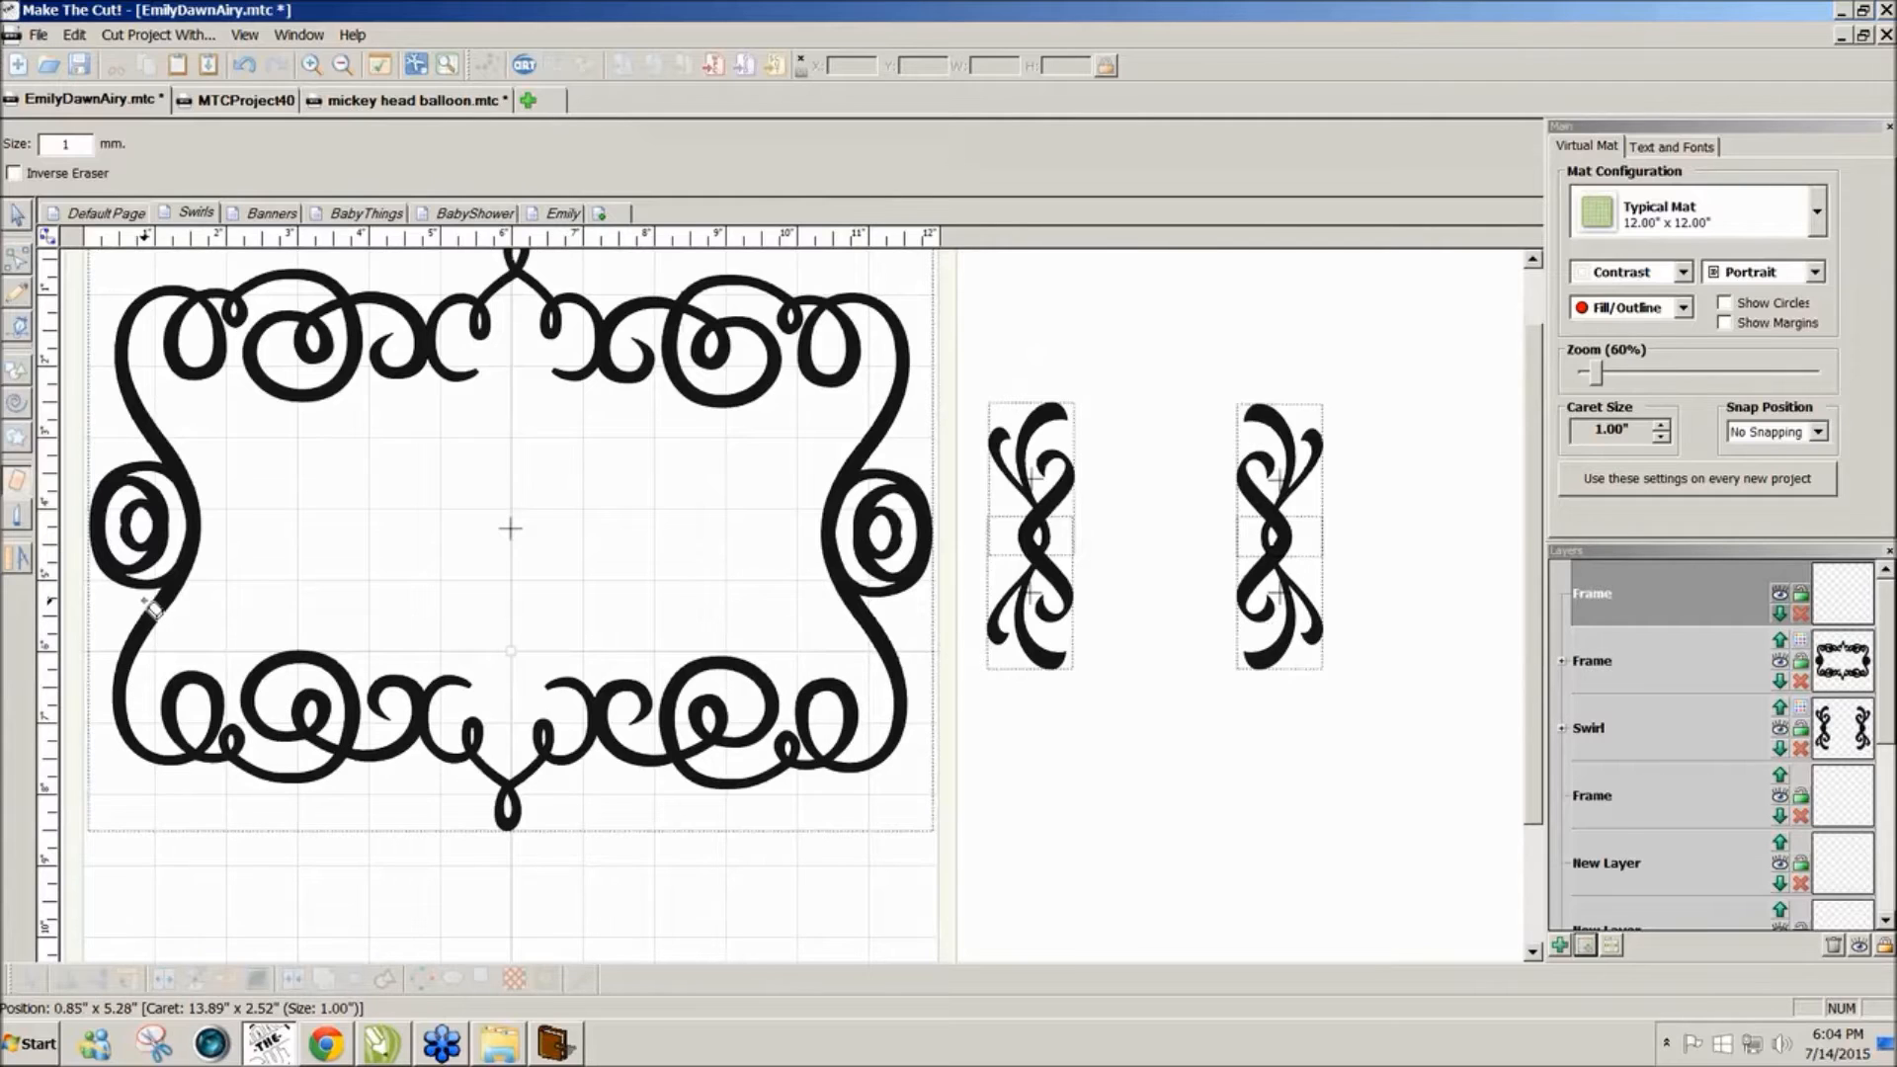
{"action": "left_click_drag", "start_coordinate": [161, 599], "coordinate": [215, 577]}
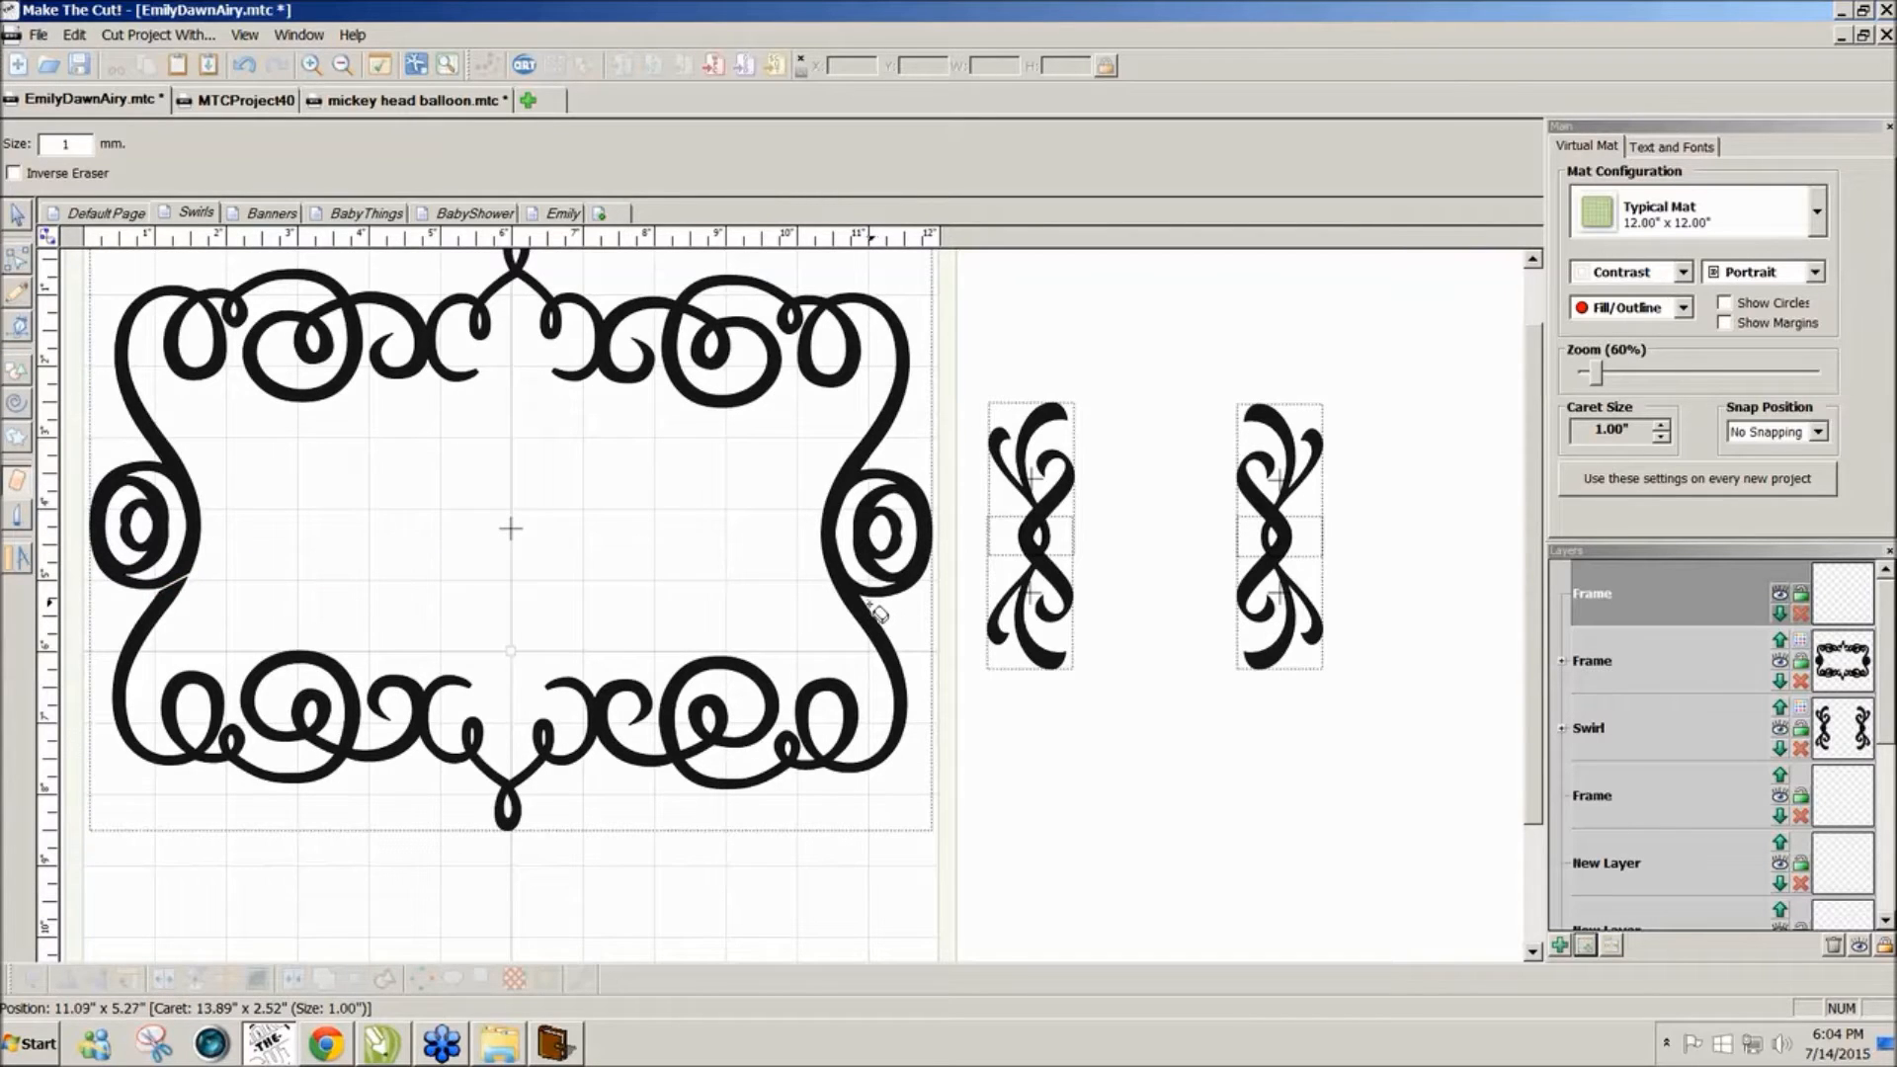
{"action": "left_click_drag", "start_coordinate": [874, 606], "coordinate": [795, 571]}
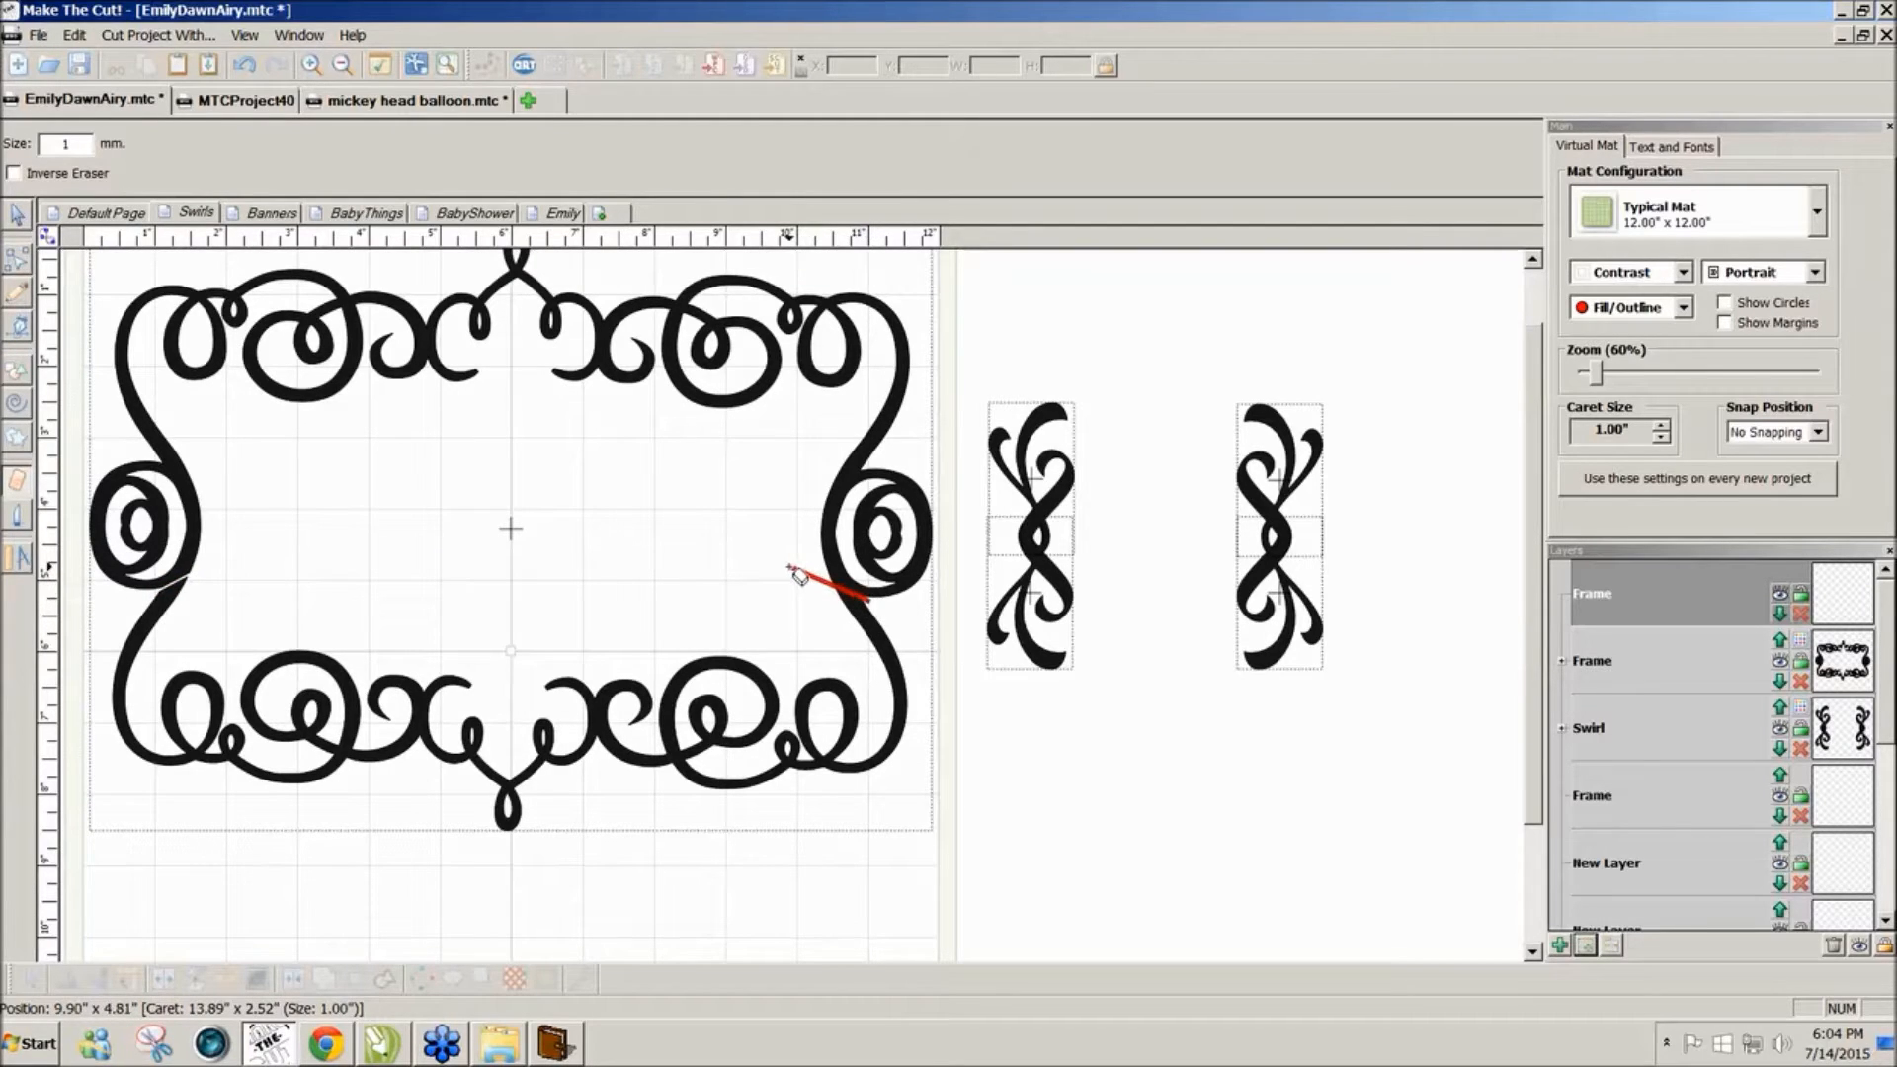
{"action": "left_click", "coordinate": [17, 216]}
Step: Split the swirl frame and nudge its bottom half downward
{"action": "left_click", "coordinate": [198, 304]}
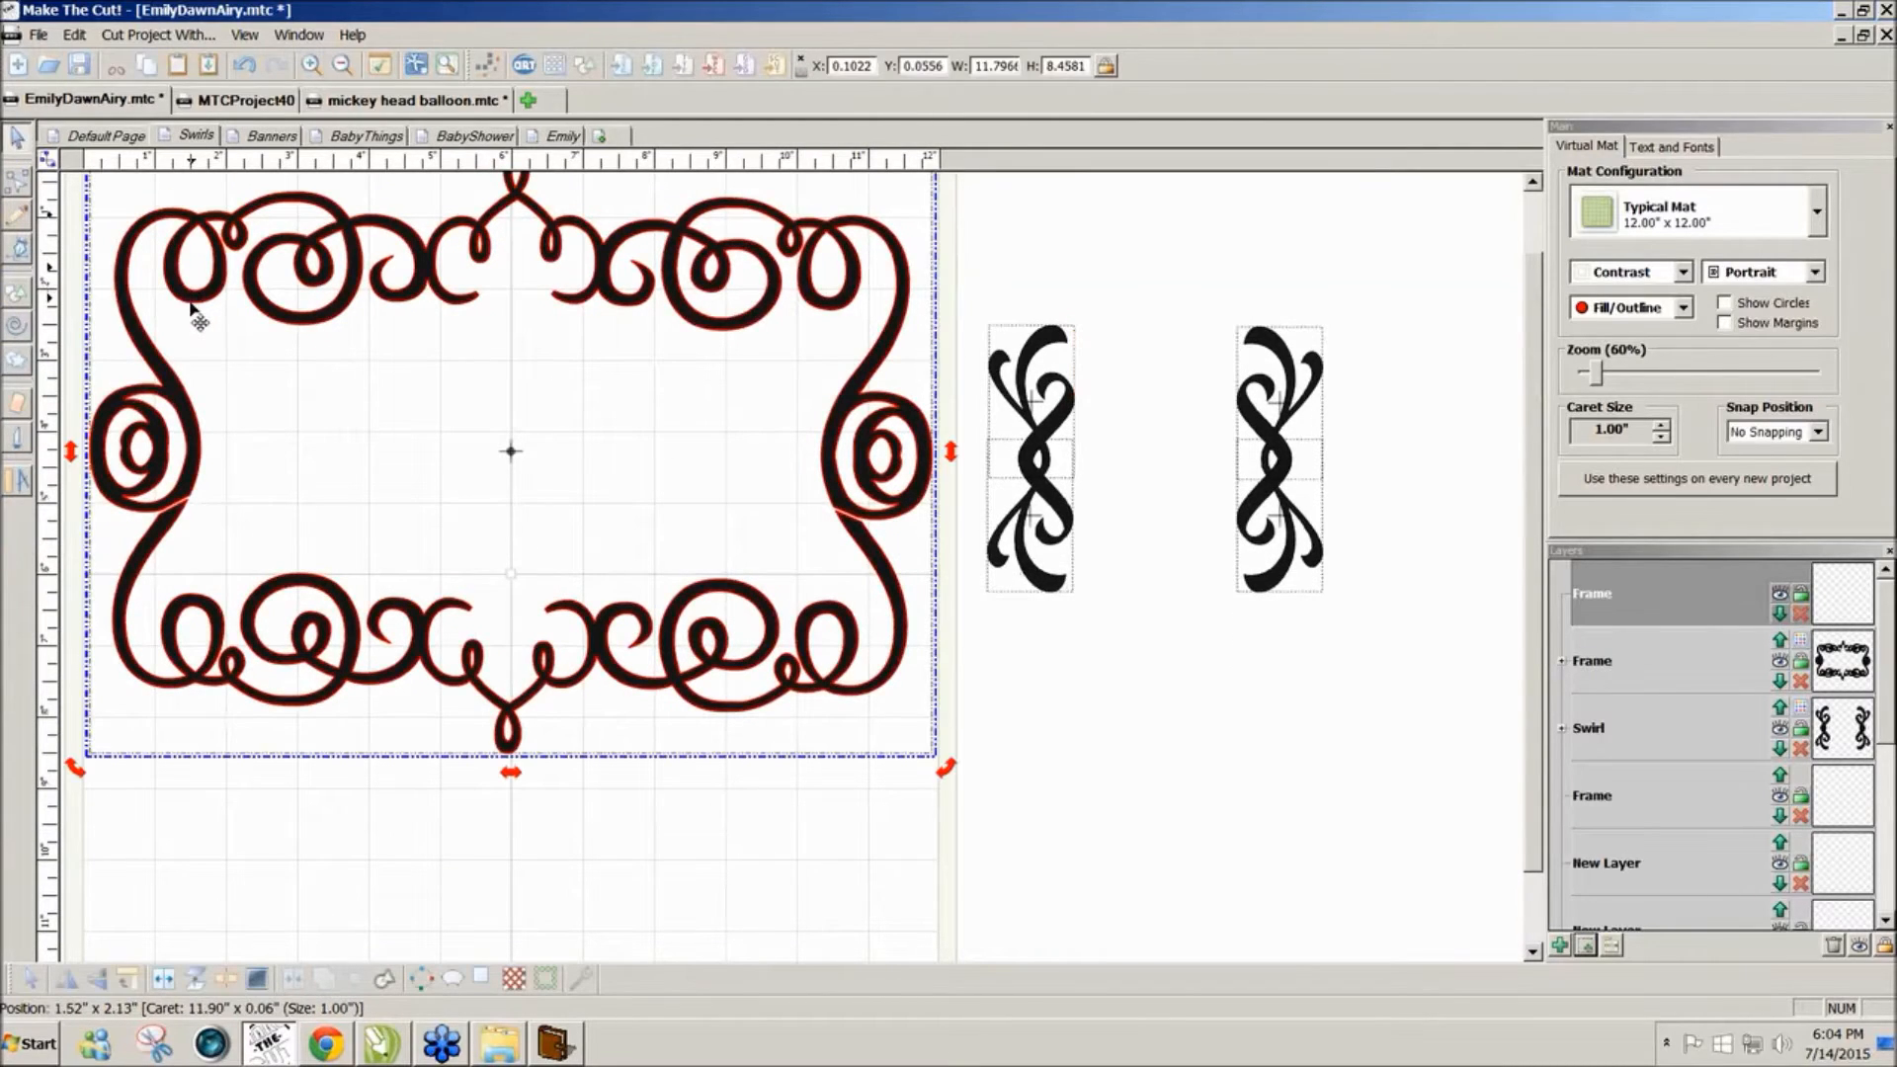
{"action": "left_click", "coordinate": [164, 979]}
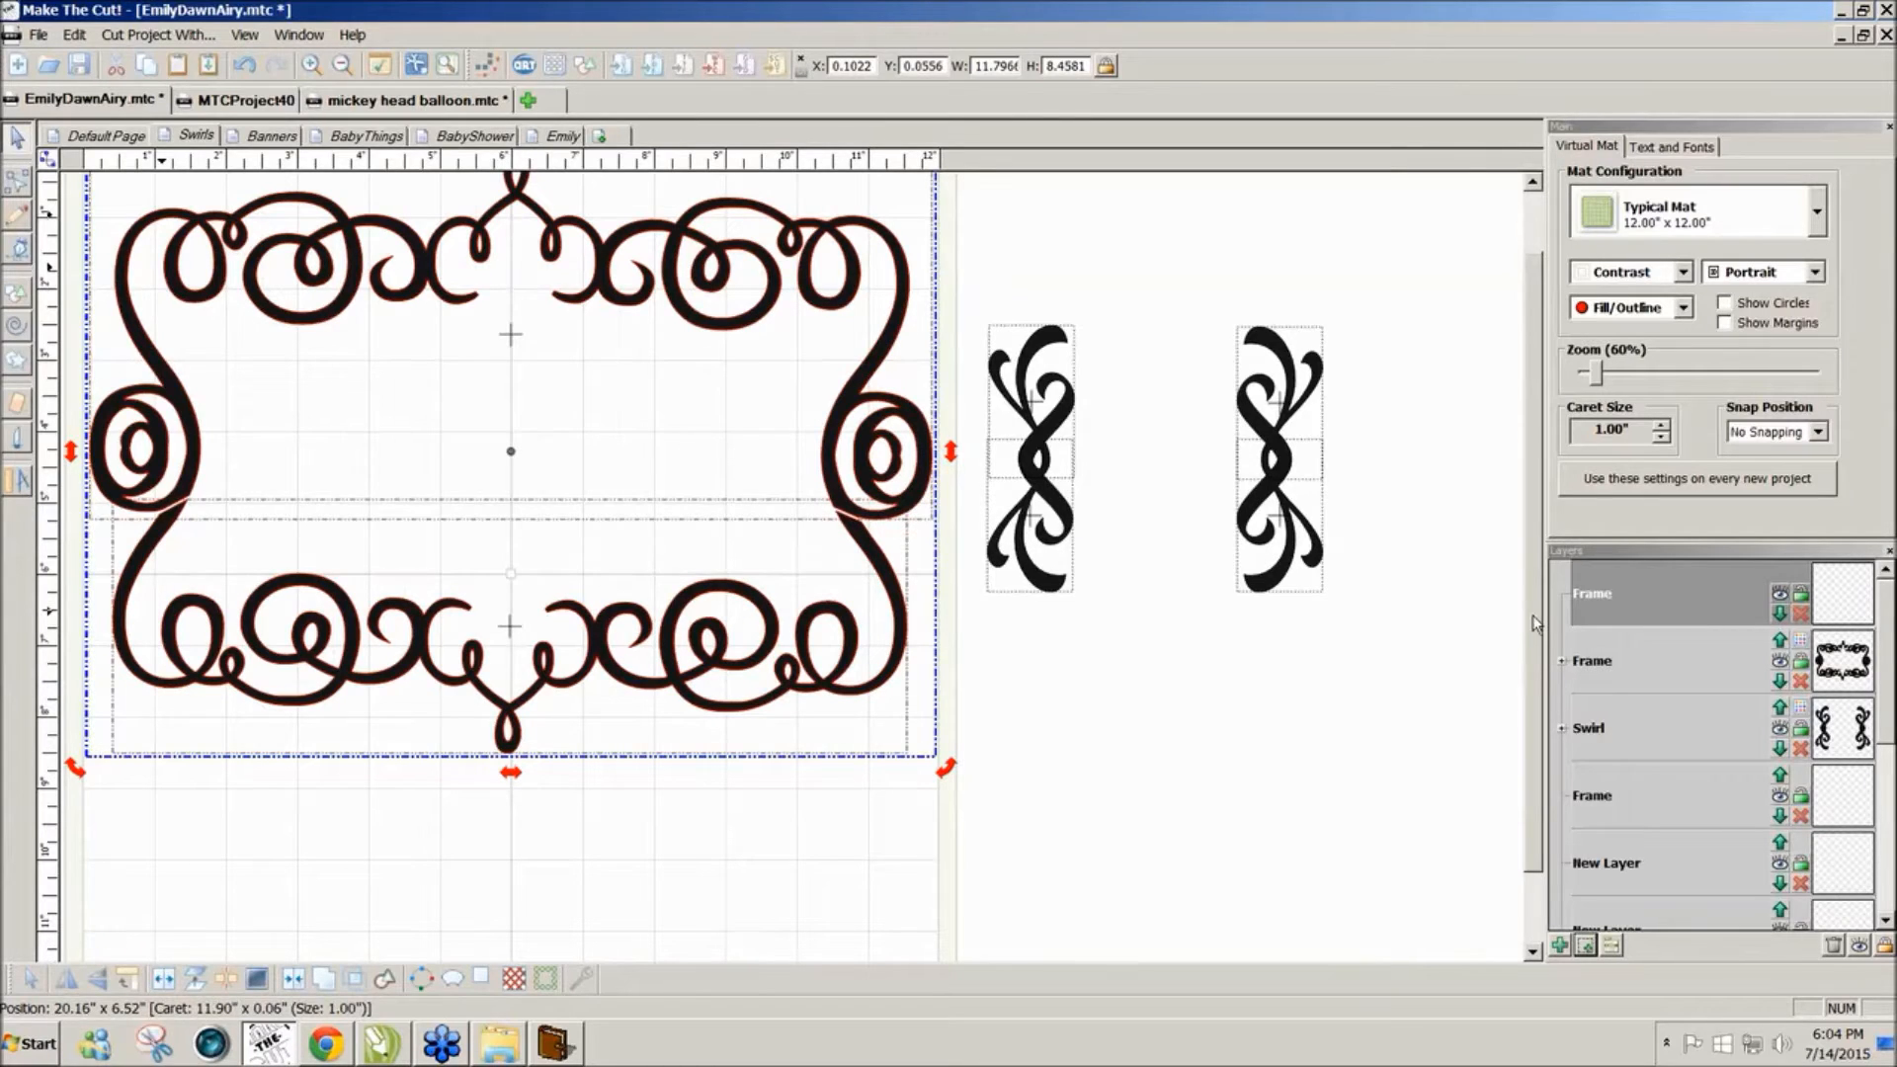
{"action": "scroll", "coordinate": [542, 720], "scroll_direction": "down", "scroll_amount": 1}
{"action": "left_click", "coordinate": [565, 739]}
{"action": "left_click", "coordinate": [515, 659]}
{"action": "key", "text": "Down"}
{"action": "key", "text": "Down"}
{"action": "key", "text": "Down"}
{"action": "key", "text": "Down"}
{"action": "key", "text": "Down"}
{"action": "key", "text": "Down"}
{"action": "key", "text": "Down"}
{"action": "key", "text": "Down"}
{"action": "key", "text": "Down"}
{"action": "key", "text": "Down"}
{"action": "key", "text": "Down"}
{"action": "key", "text": "Down"}
{"action": "key", "text": "Down"}
{"action": "key", "text": "Down"}
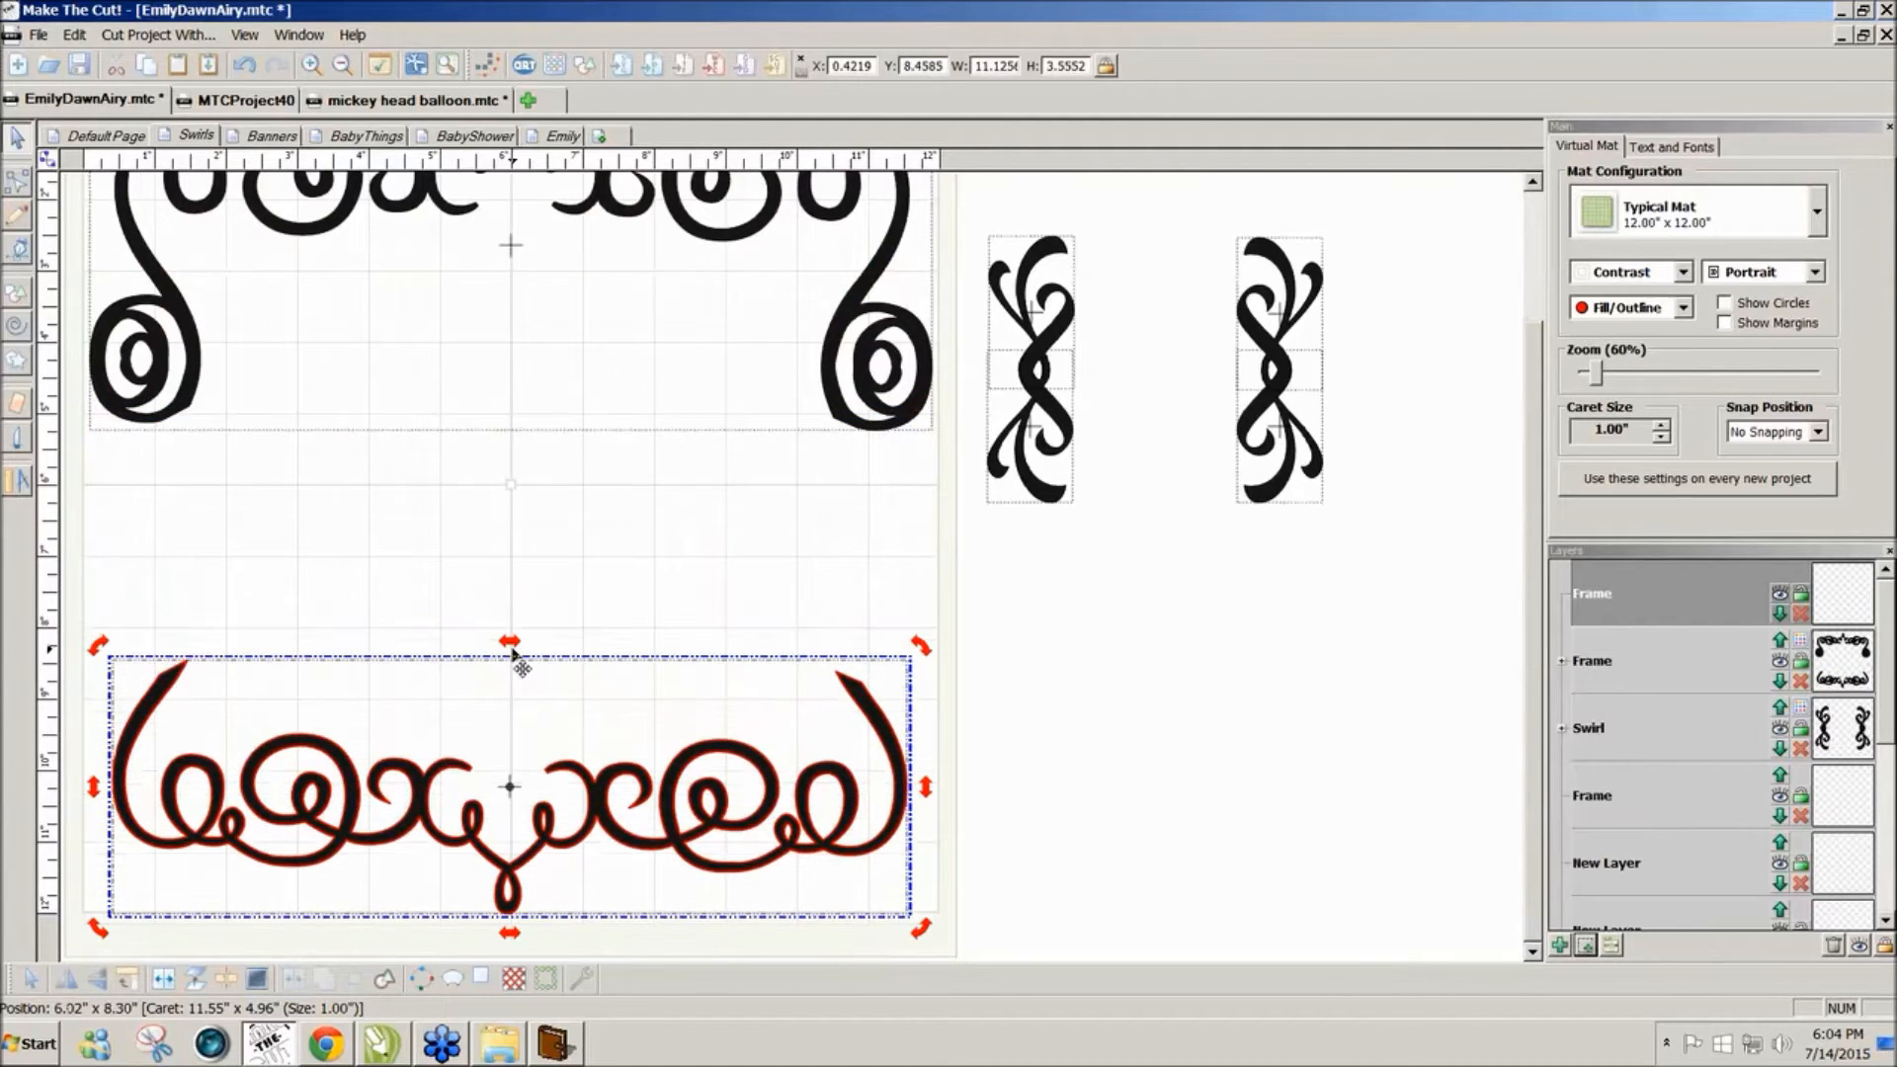
{"action": "key", "text": "ctrl+Up"}
{"action": "key", "text": "ctrl+Up"}
{"action": "key", "text": "ctrl+Up"}
{"action": "key", "text": "ctrl+Up"}
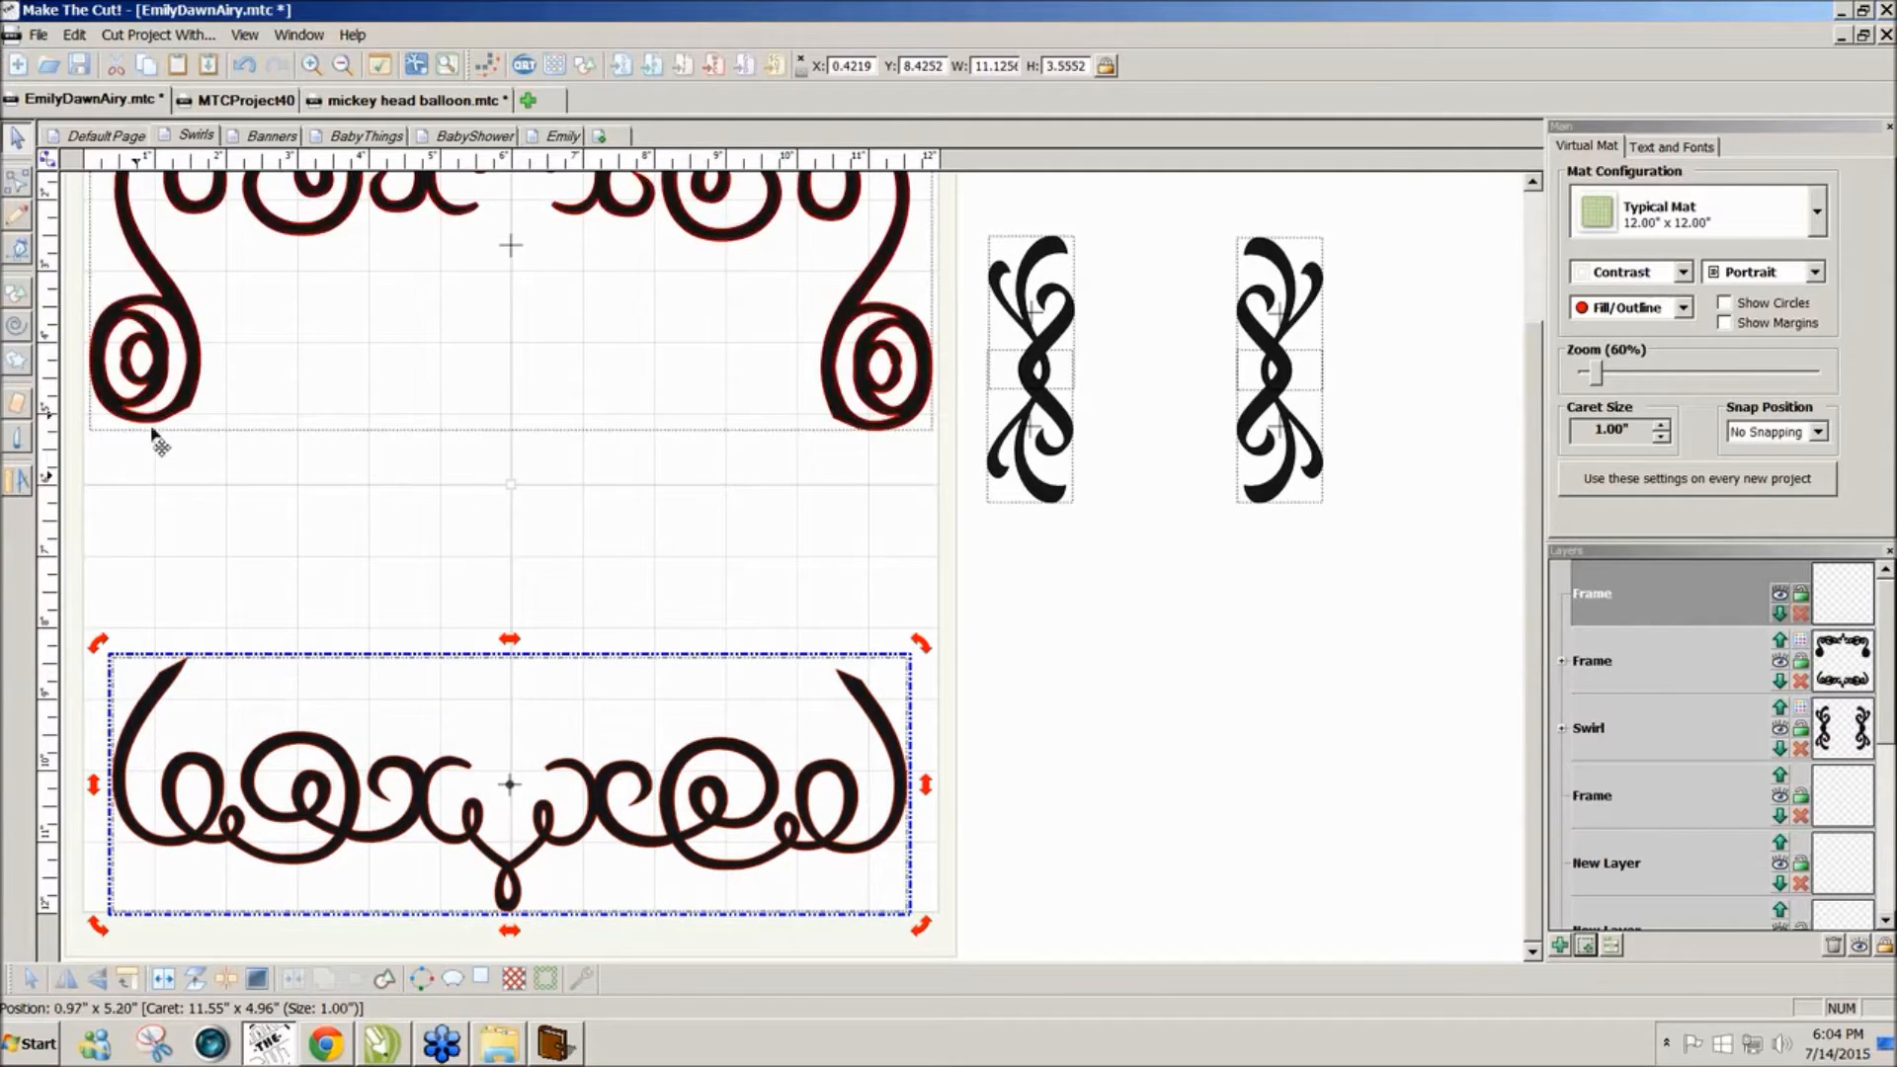
Step: Place the vertical swirls into the gaps on the frame's left and right edges
{"action": "left_click", "coordinate": [1059, 494]}
{"action": "mouse_move", "coordinate": [1059, 502]}
{"action": "left_mouse_down"}
{"action": "mouse_move", "coordinate": [1085, 543]}
{"action": "mouse_move", "coordinate": [1057, 511]}
{"action": "left_mouse_up"}
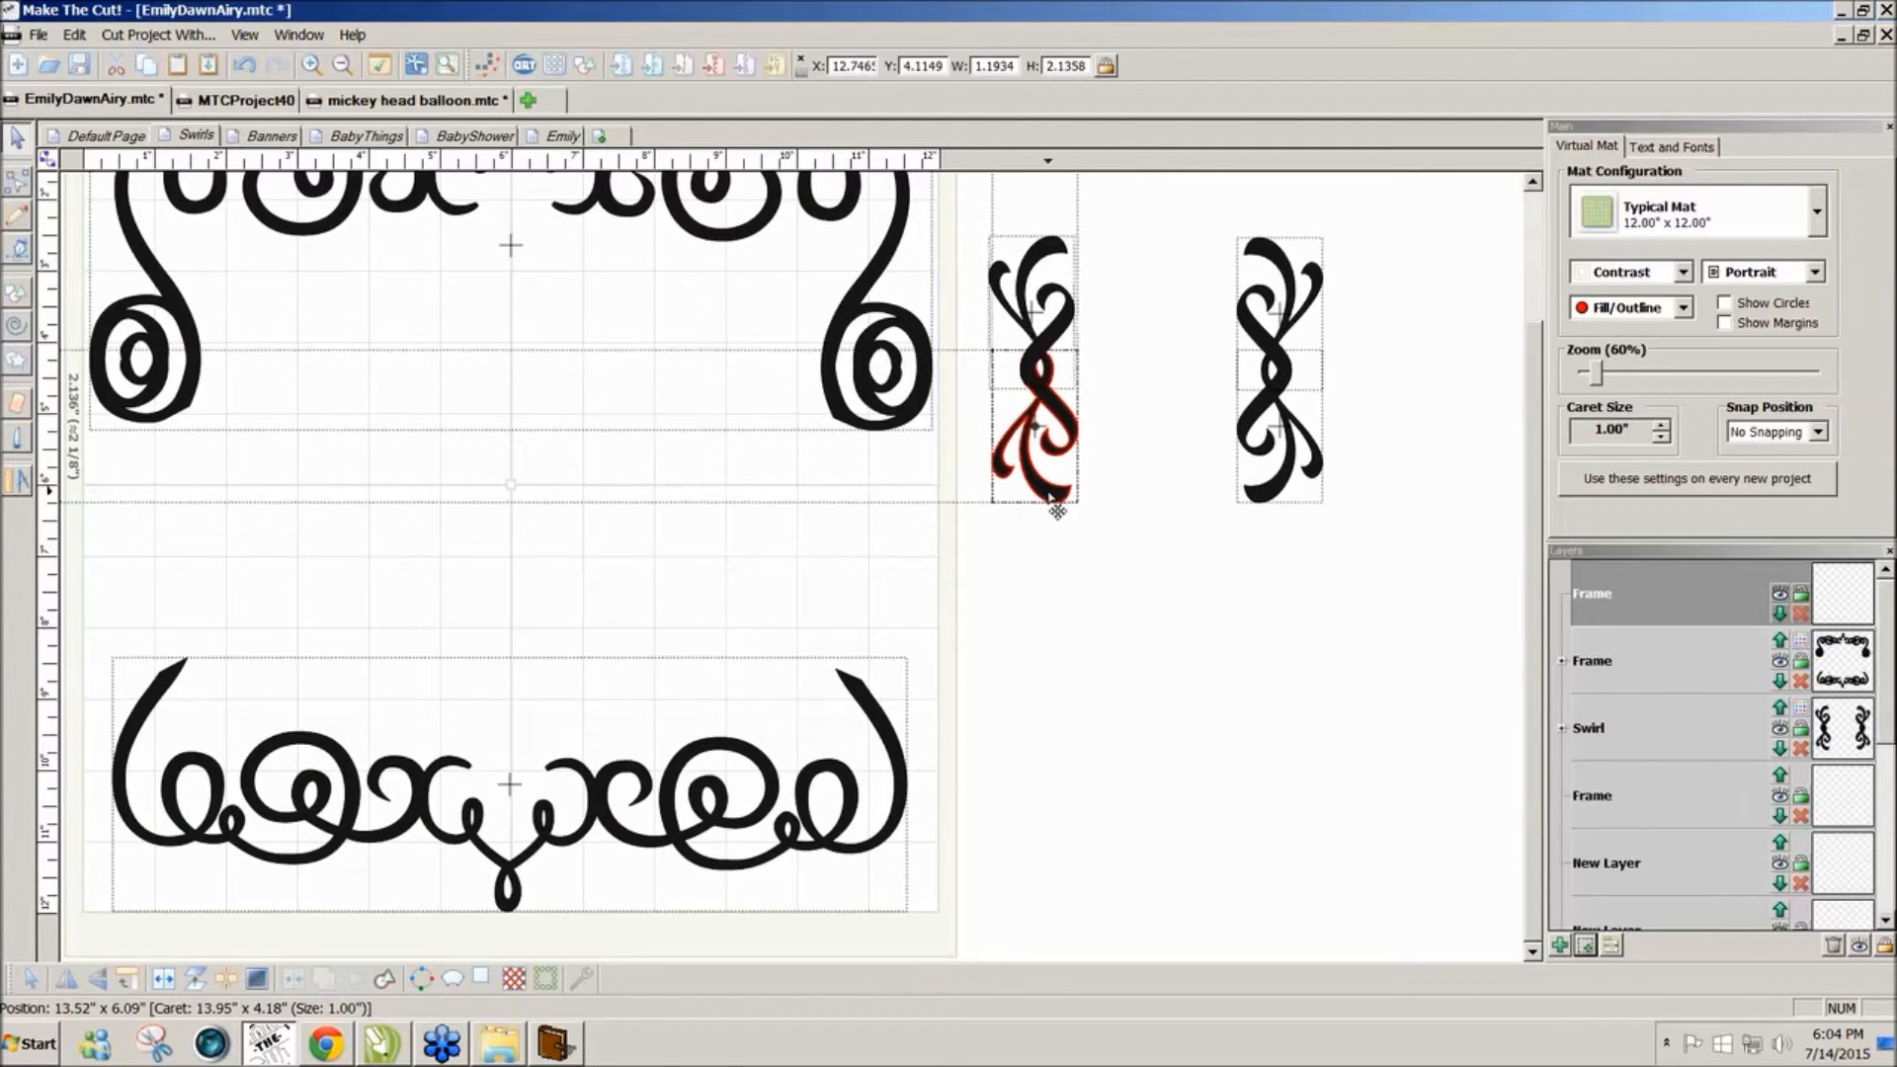
{"action": "left_click_drag", "start_coordinate": [1131, 566], "coordinate": [885, 156]}
{"action": "left_click_drag", "start_coordinate": [1033, 294], "coordinate": [153, 535]}
{"action": "left_click_drag", "start_coordinate": [1418, 631], "coordinate": [1171, 219]}
{"action": "left_click_drag", "start_coordinate": [1531, 449], "coordinate": [1533, 399]}
{"action": "left_click_drag", "start_coordinate": [1268, 490], "coordinate": [857, 674]}
Step: Stretch the right-side swirl to about 2.16 inches tall
{"action": "left_click", "coordinate": [983, 767]}
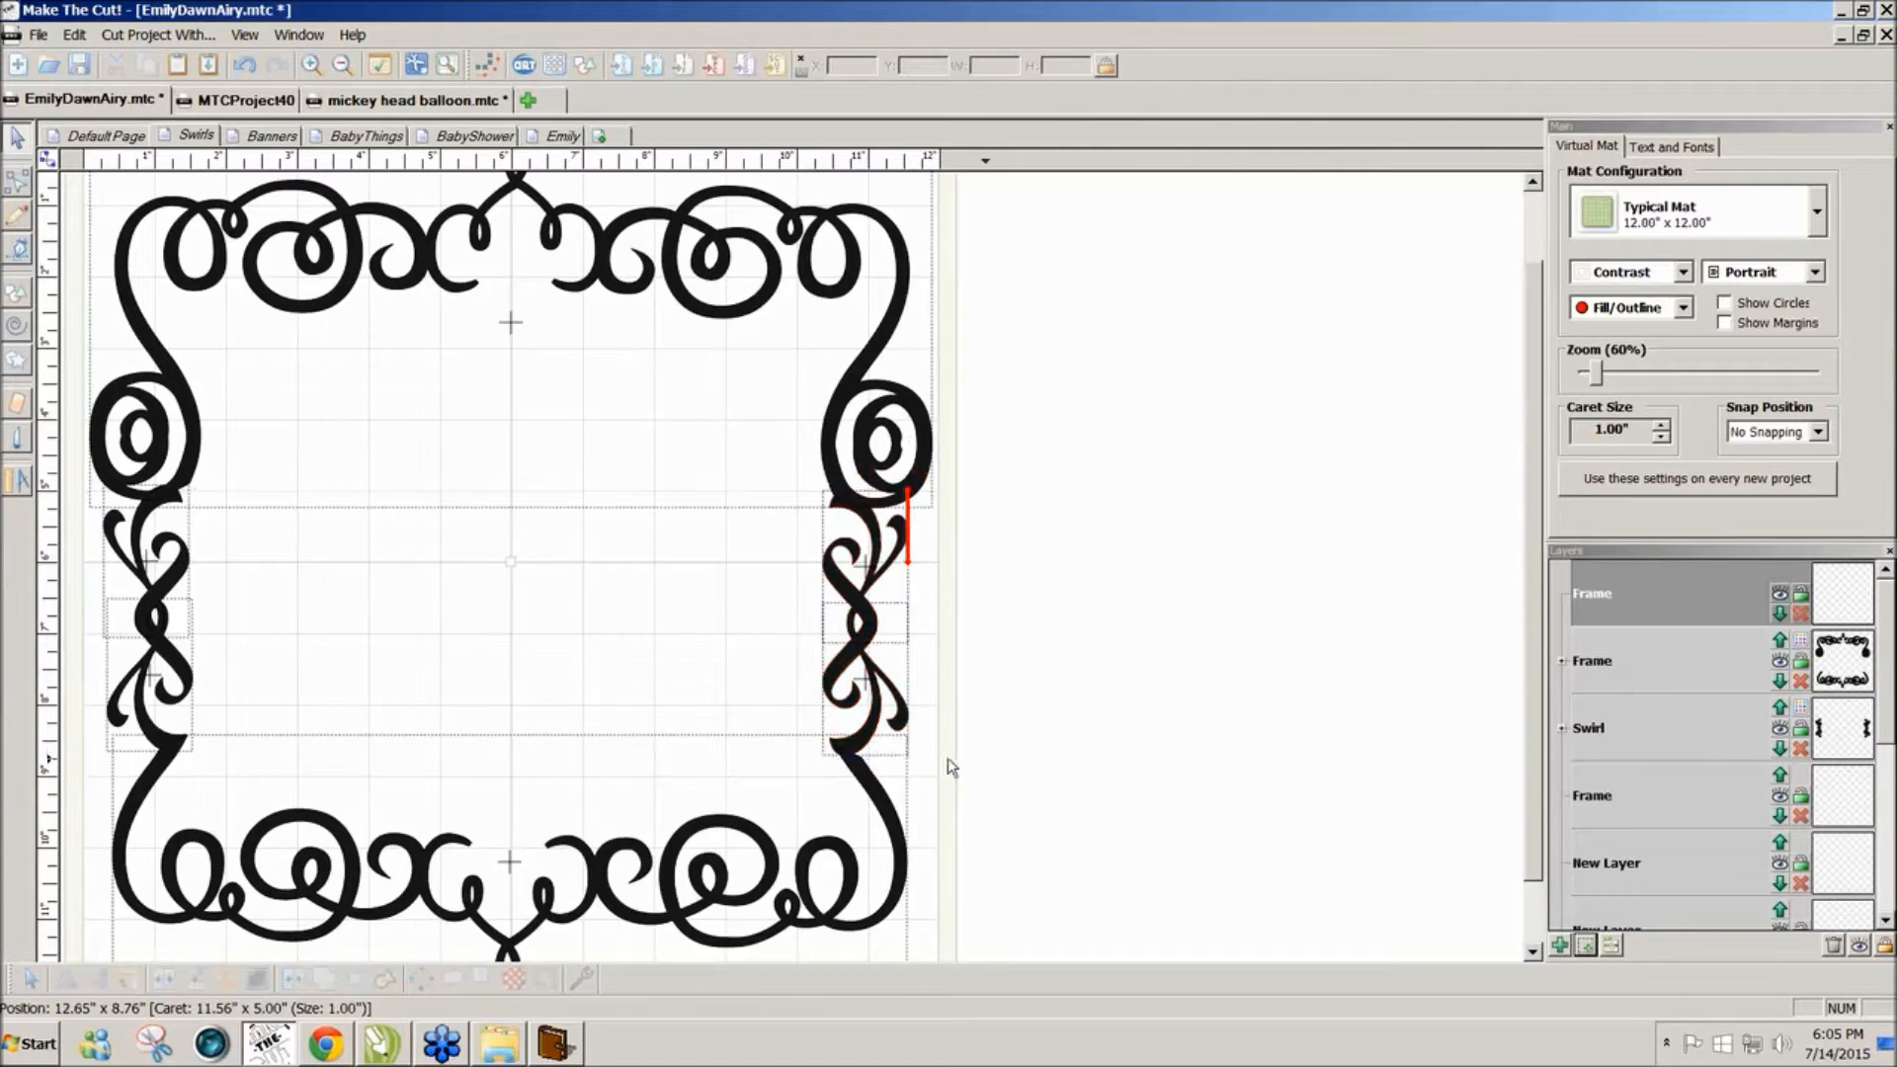
{"action": "left_click", "coordinate": [867, 749]}
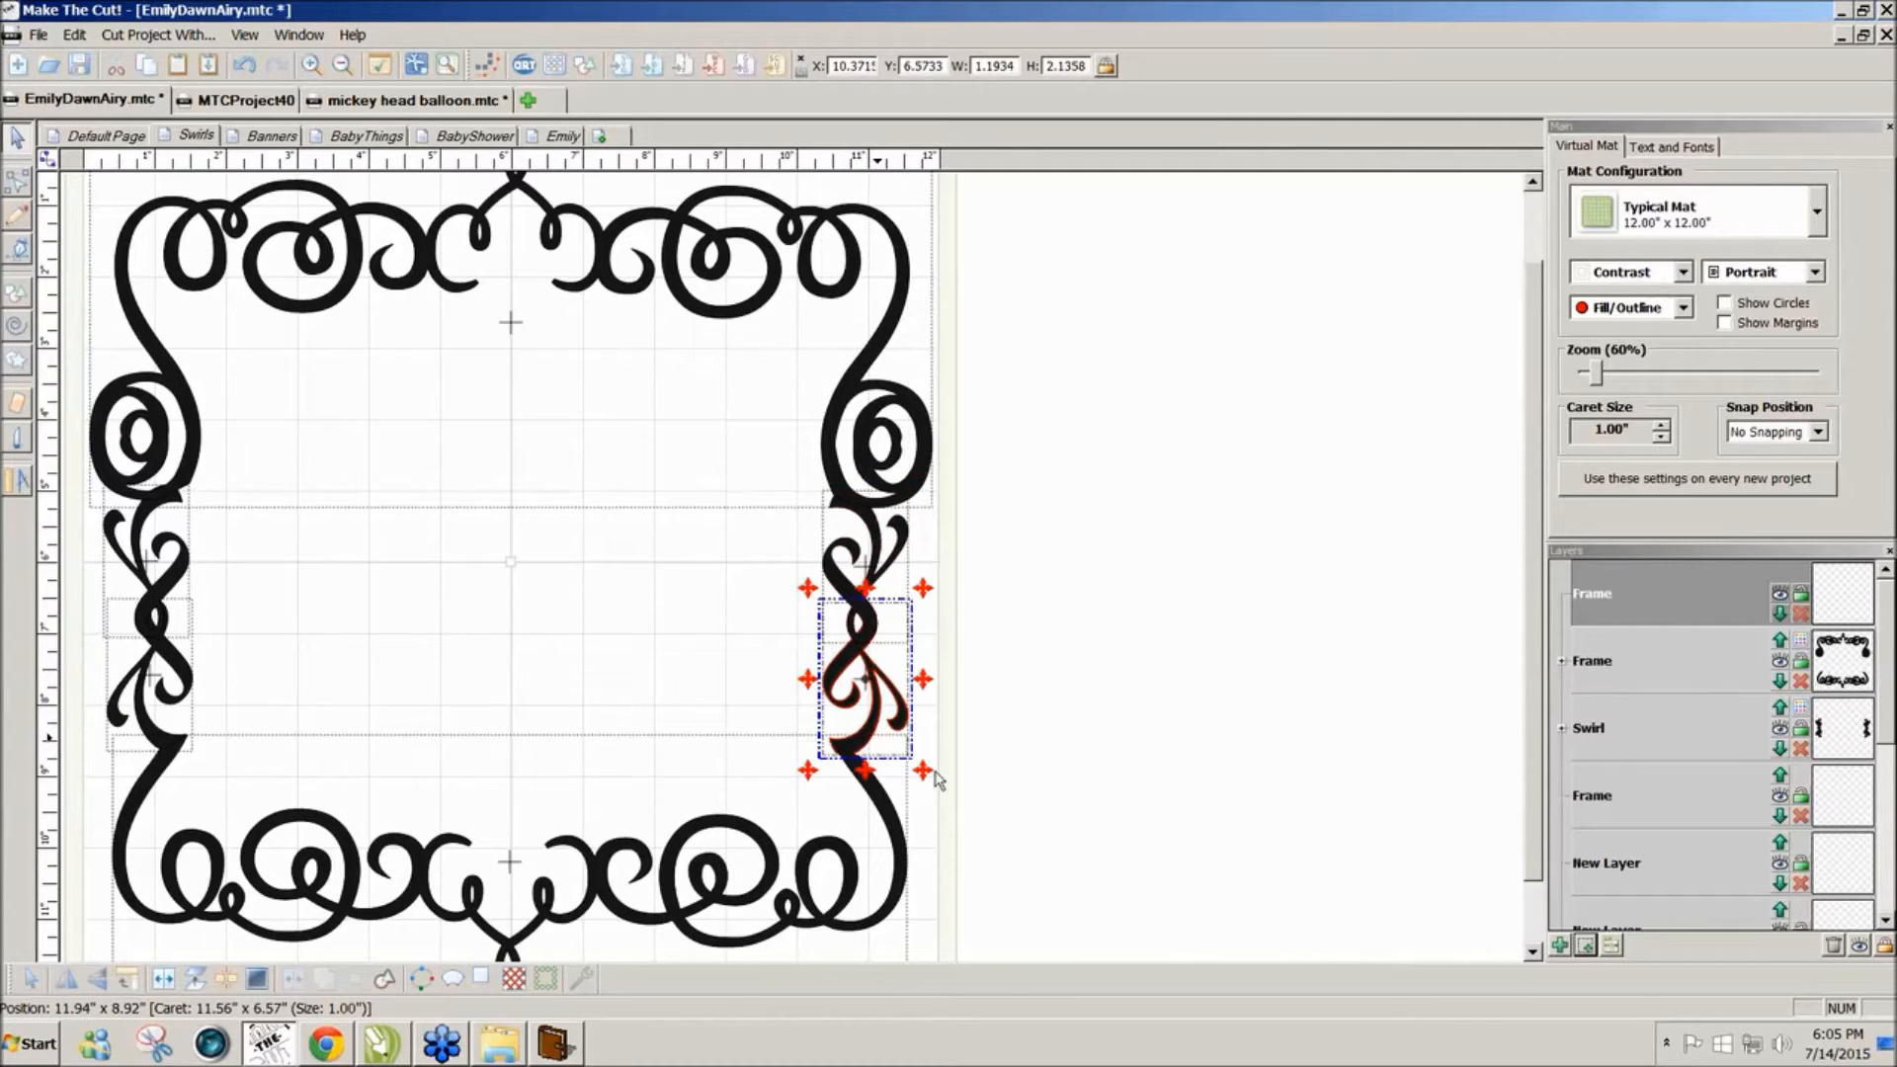
{"action": "left_click", "coordinate": [866, 749]}
{"action": "left_click_drag", "start_coordinate": [927, 780], "coordinate": [930, 793]}
{"action": "left_click", "coordinate": [1049, 759]}
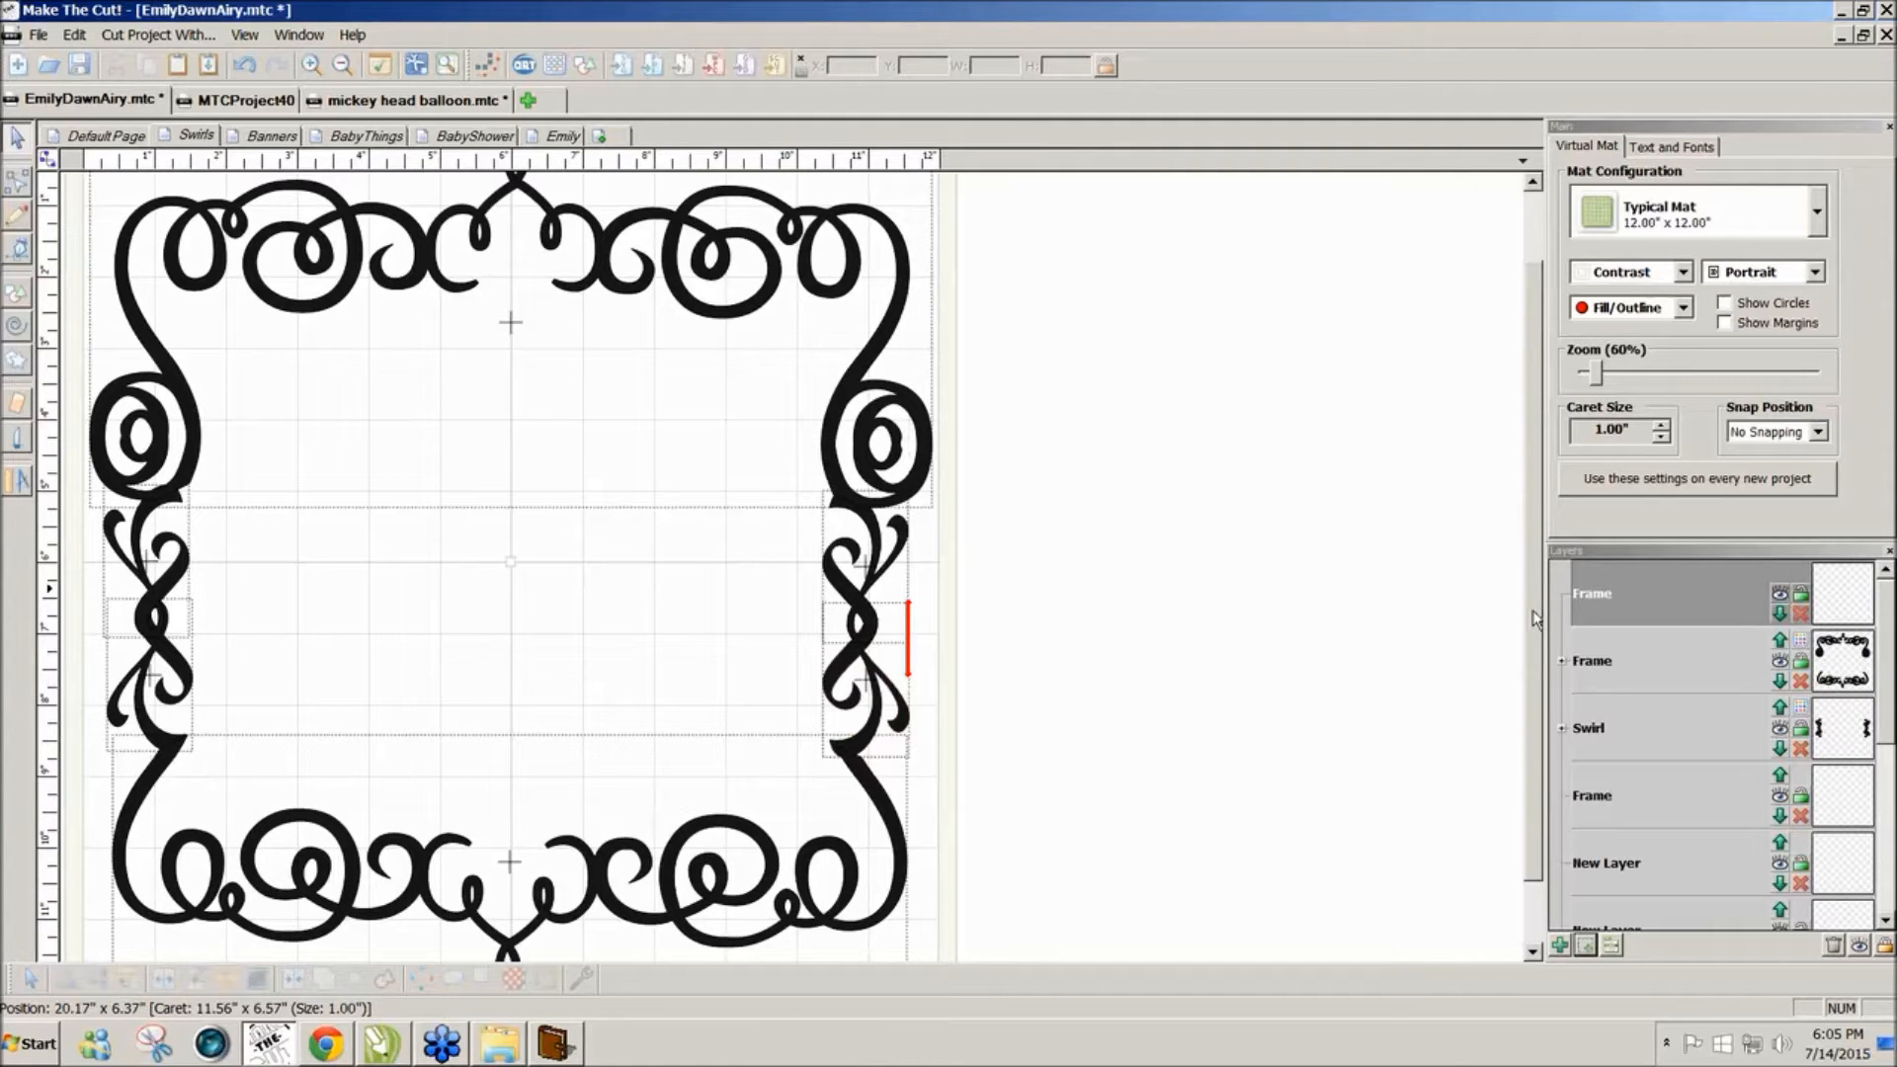
Step: Stretch the left swirl slightly taller, shift it right, and switch to the Banners page
{"action": "left_click_drag", "start_coordinate": [1533, 612], "coordinate": [1536, 561]}
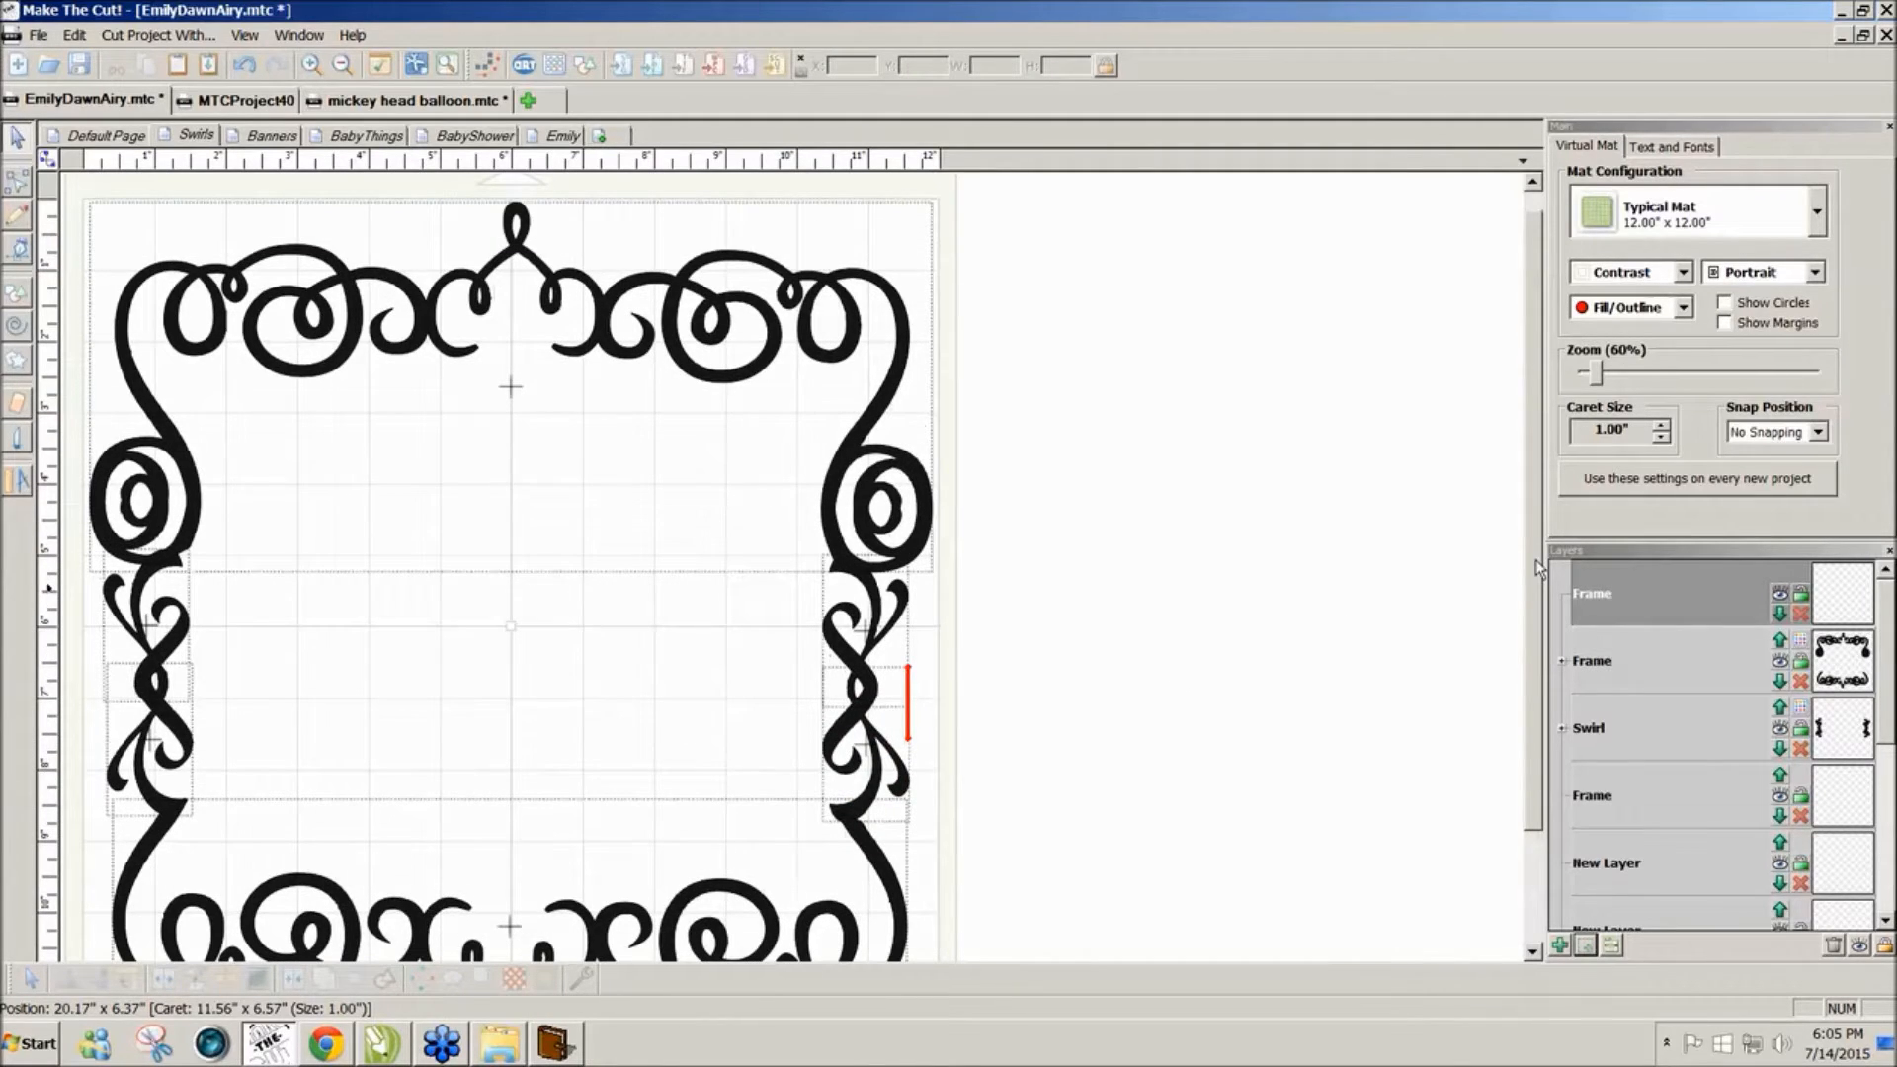
{"action": "scroll", "coordinate": [1535, 567], "scroll_direction": "down", "scroll_amount": 2}
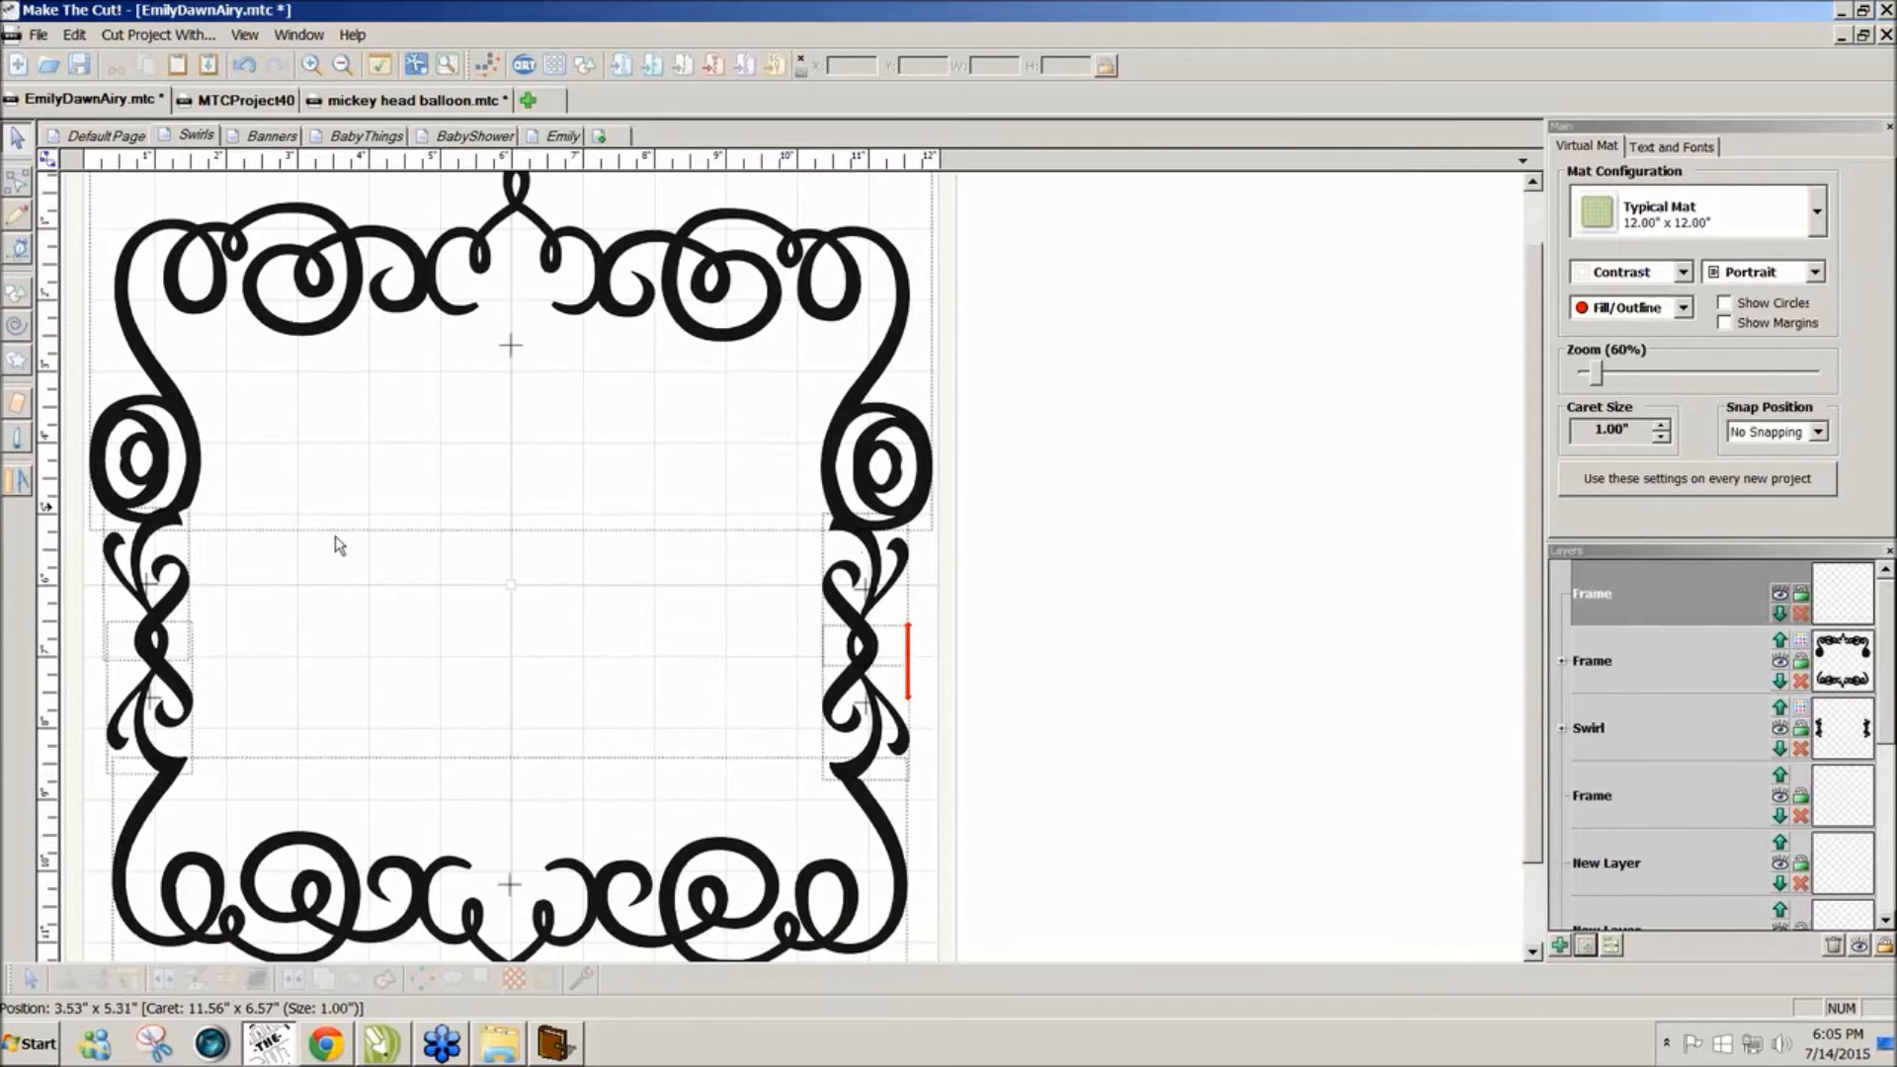
{"action": "left_click", "coordinate": [180, 538]}
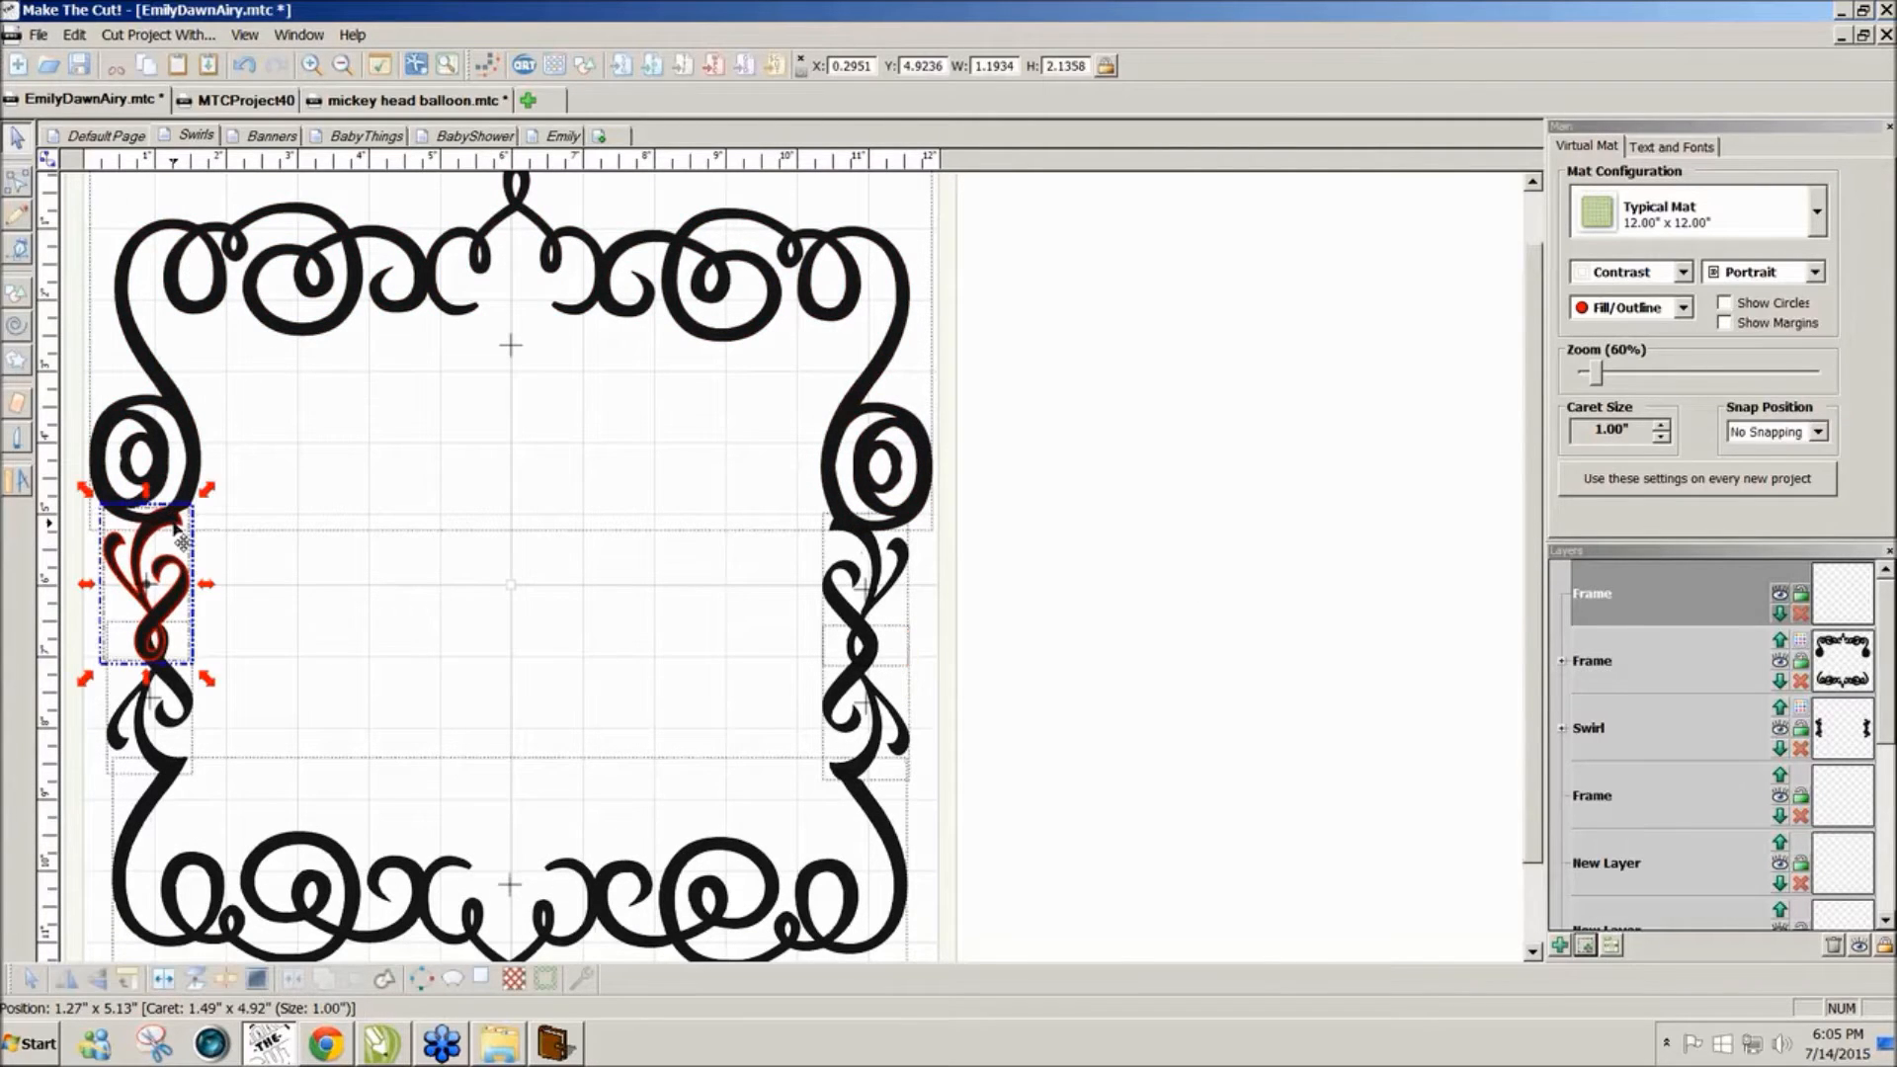
{"action": "left_click_drag", "start_coordinate": [209, 496], "coordinate": [210, 493]}
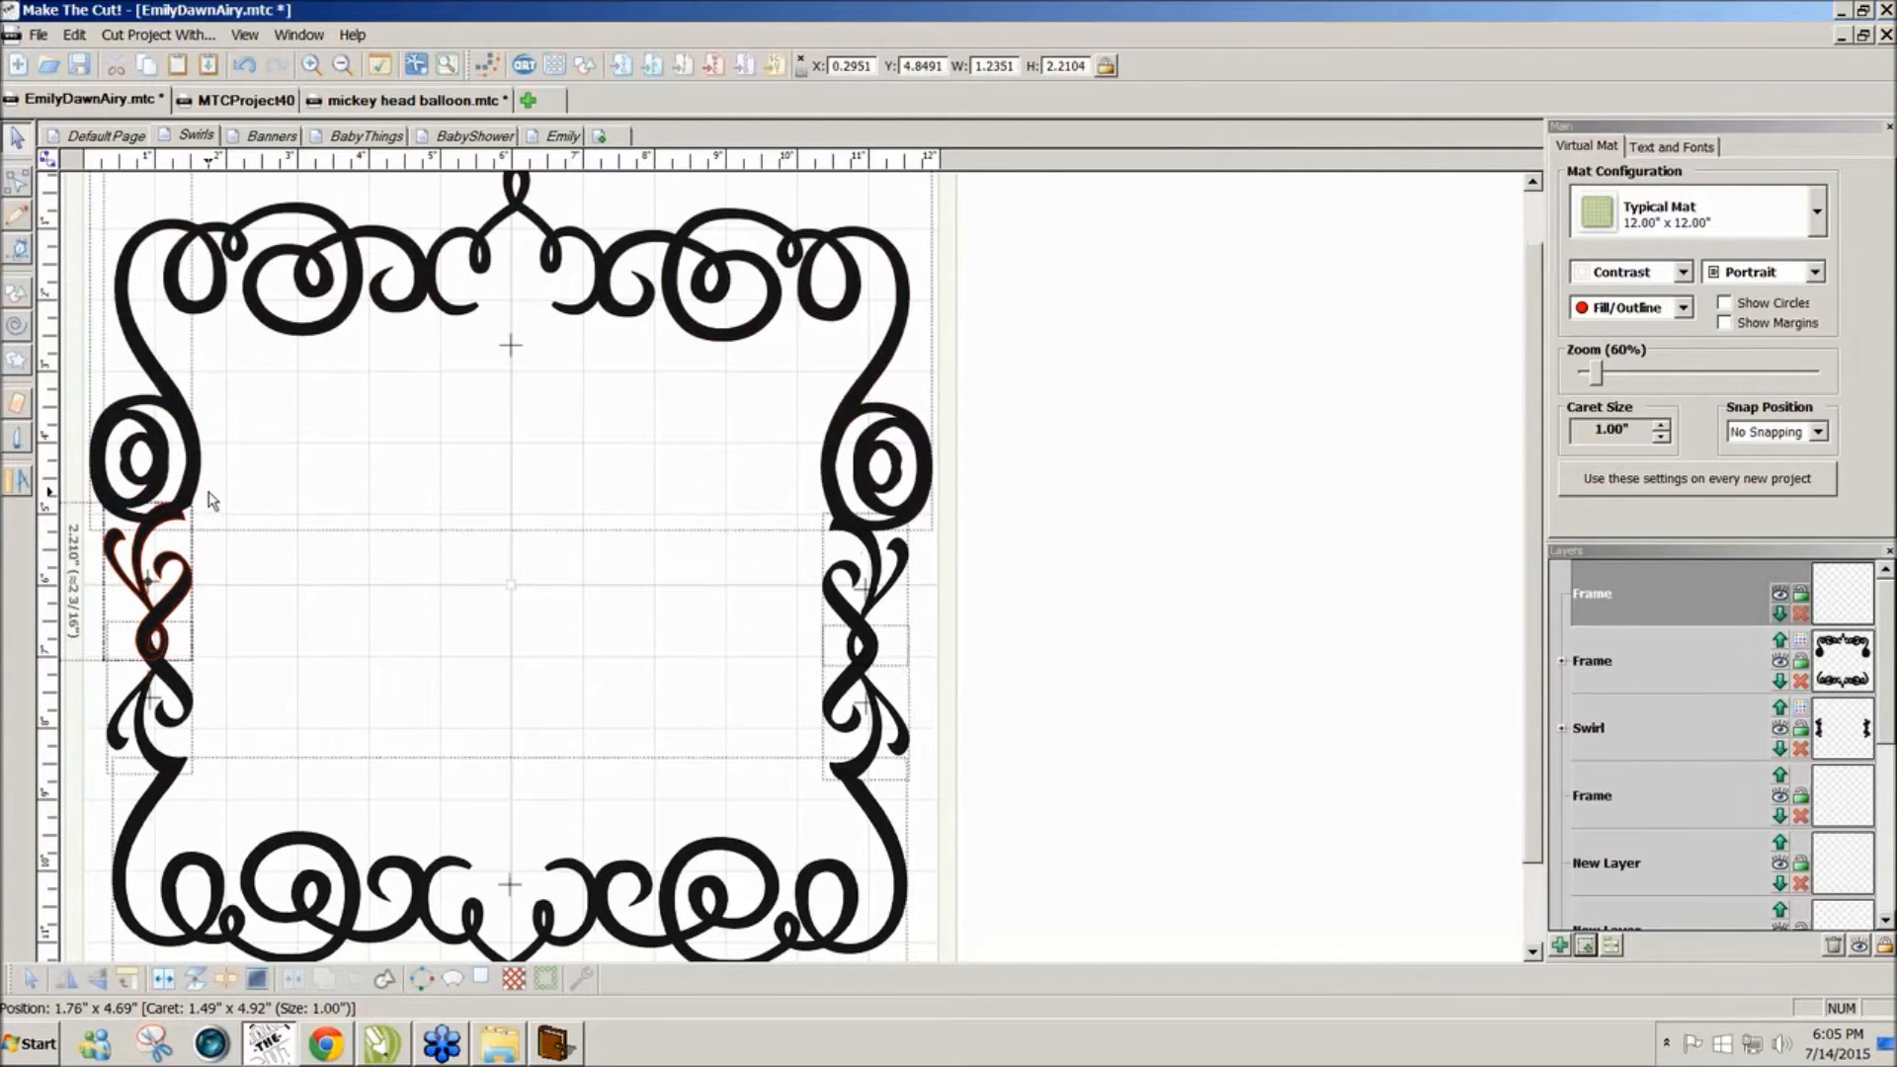
{"action": "left_click_drag", "start_coordinate": [187, 581], "coordinate": [192, 585]}
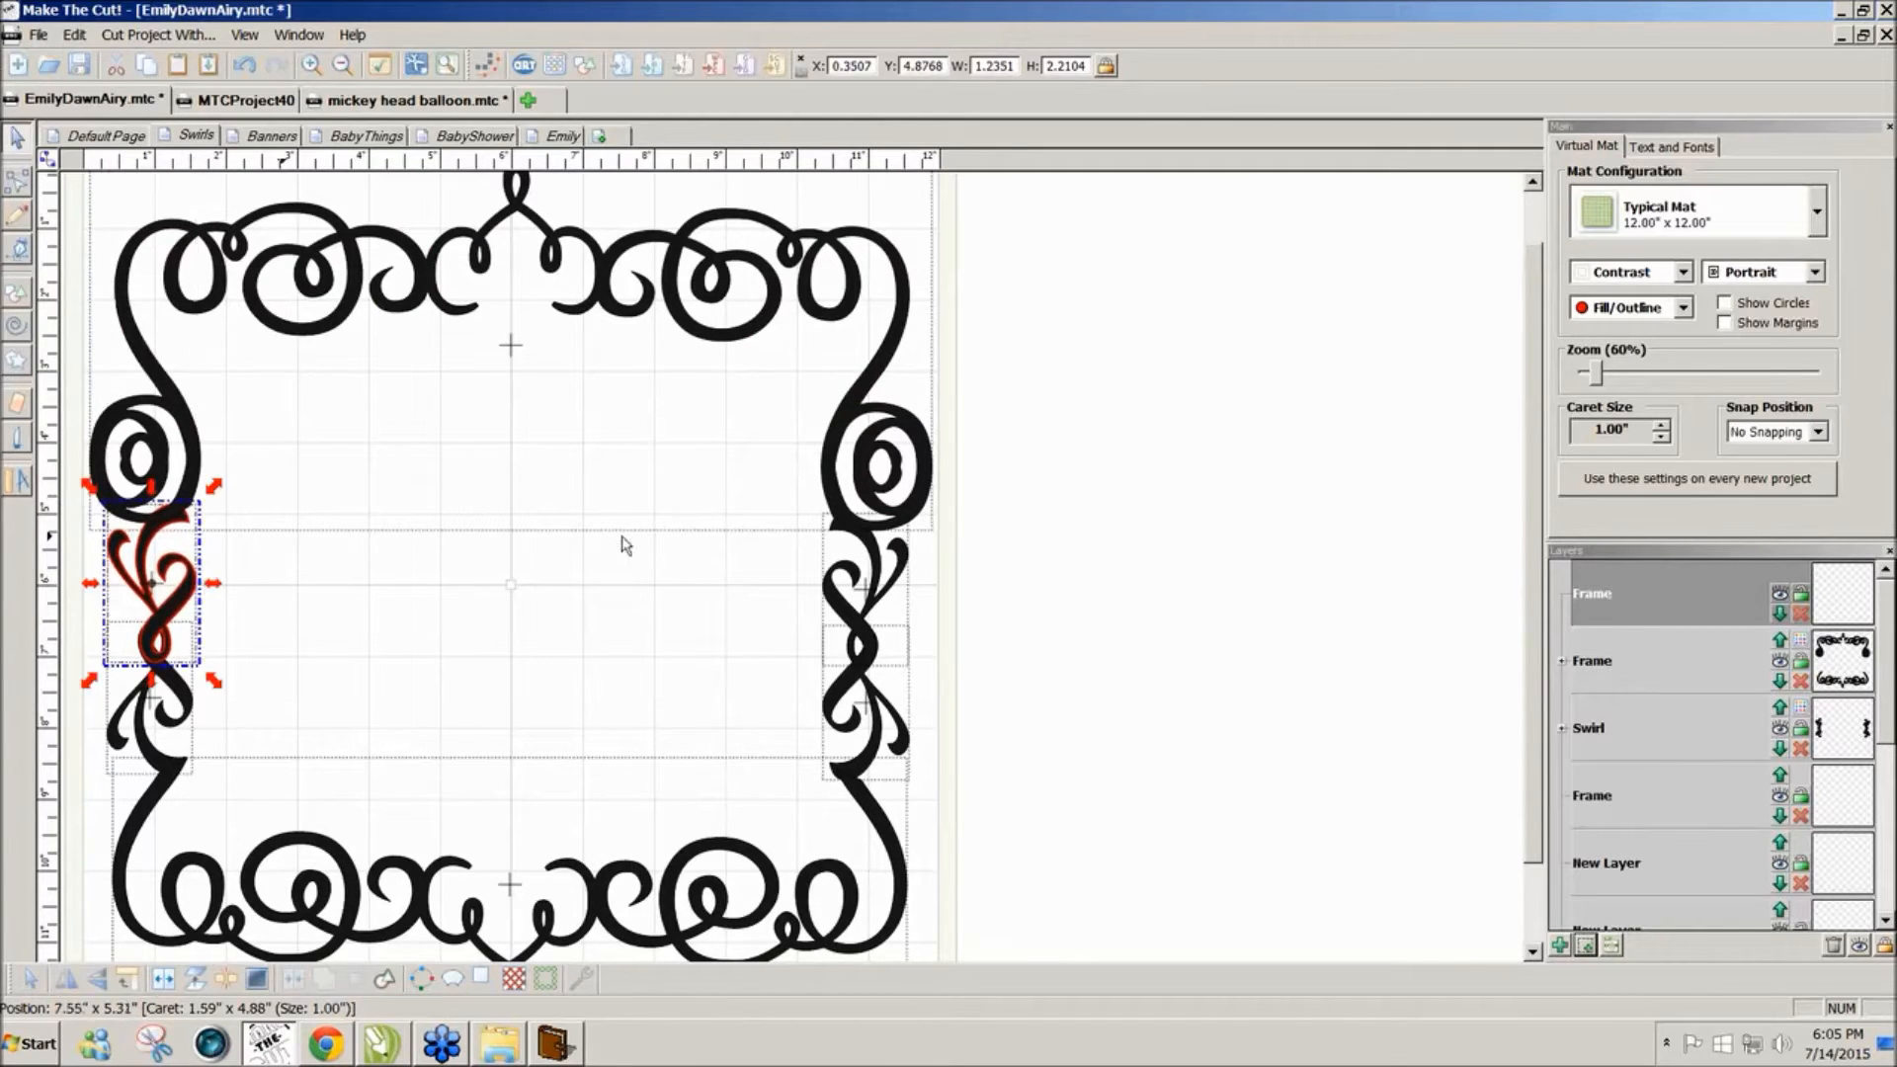
{"action": "left_click", "coordinate": [1021, 586]}
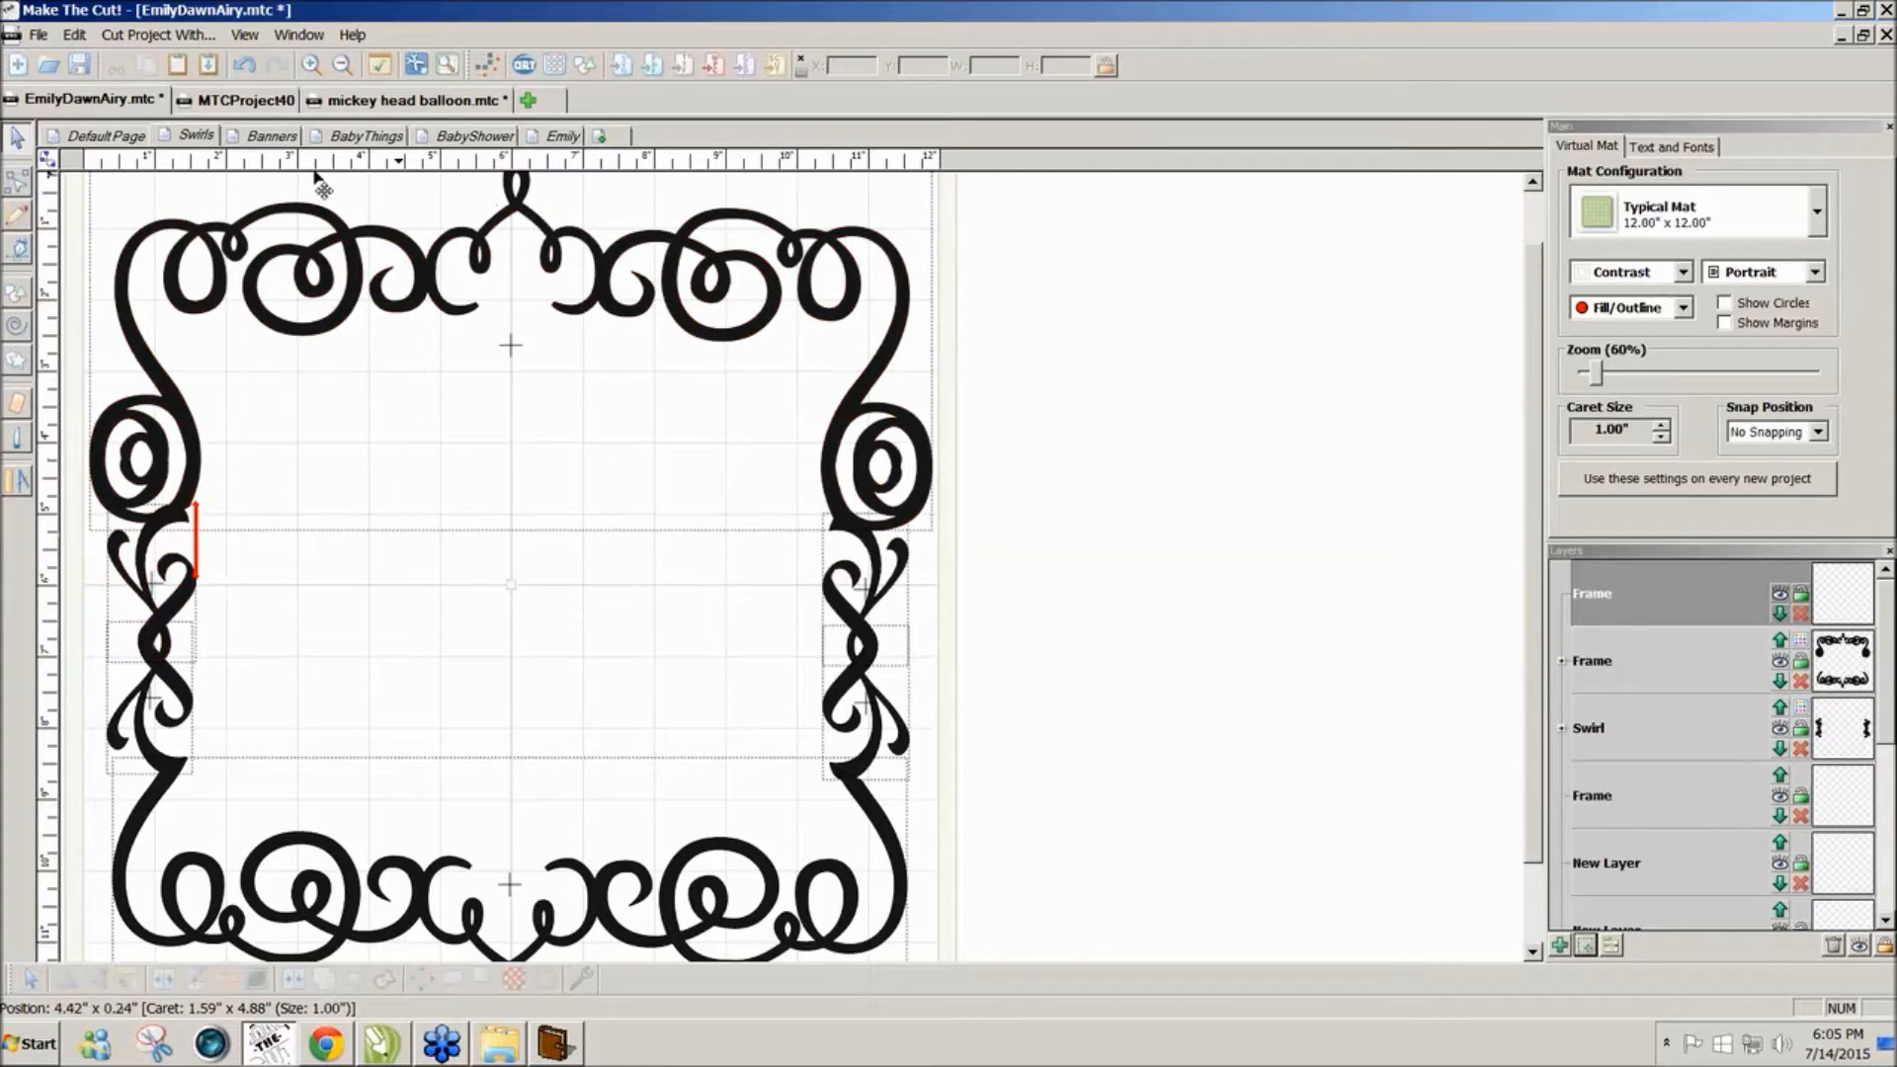
{"action": "left_click", "coordinate": [269, 136]}
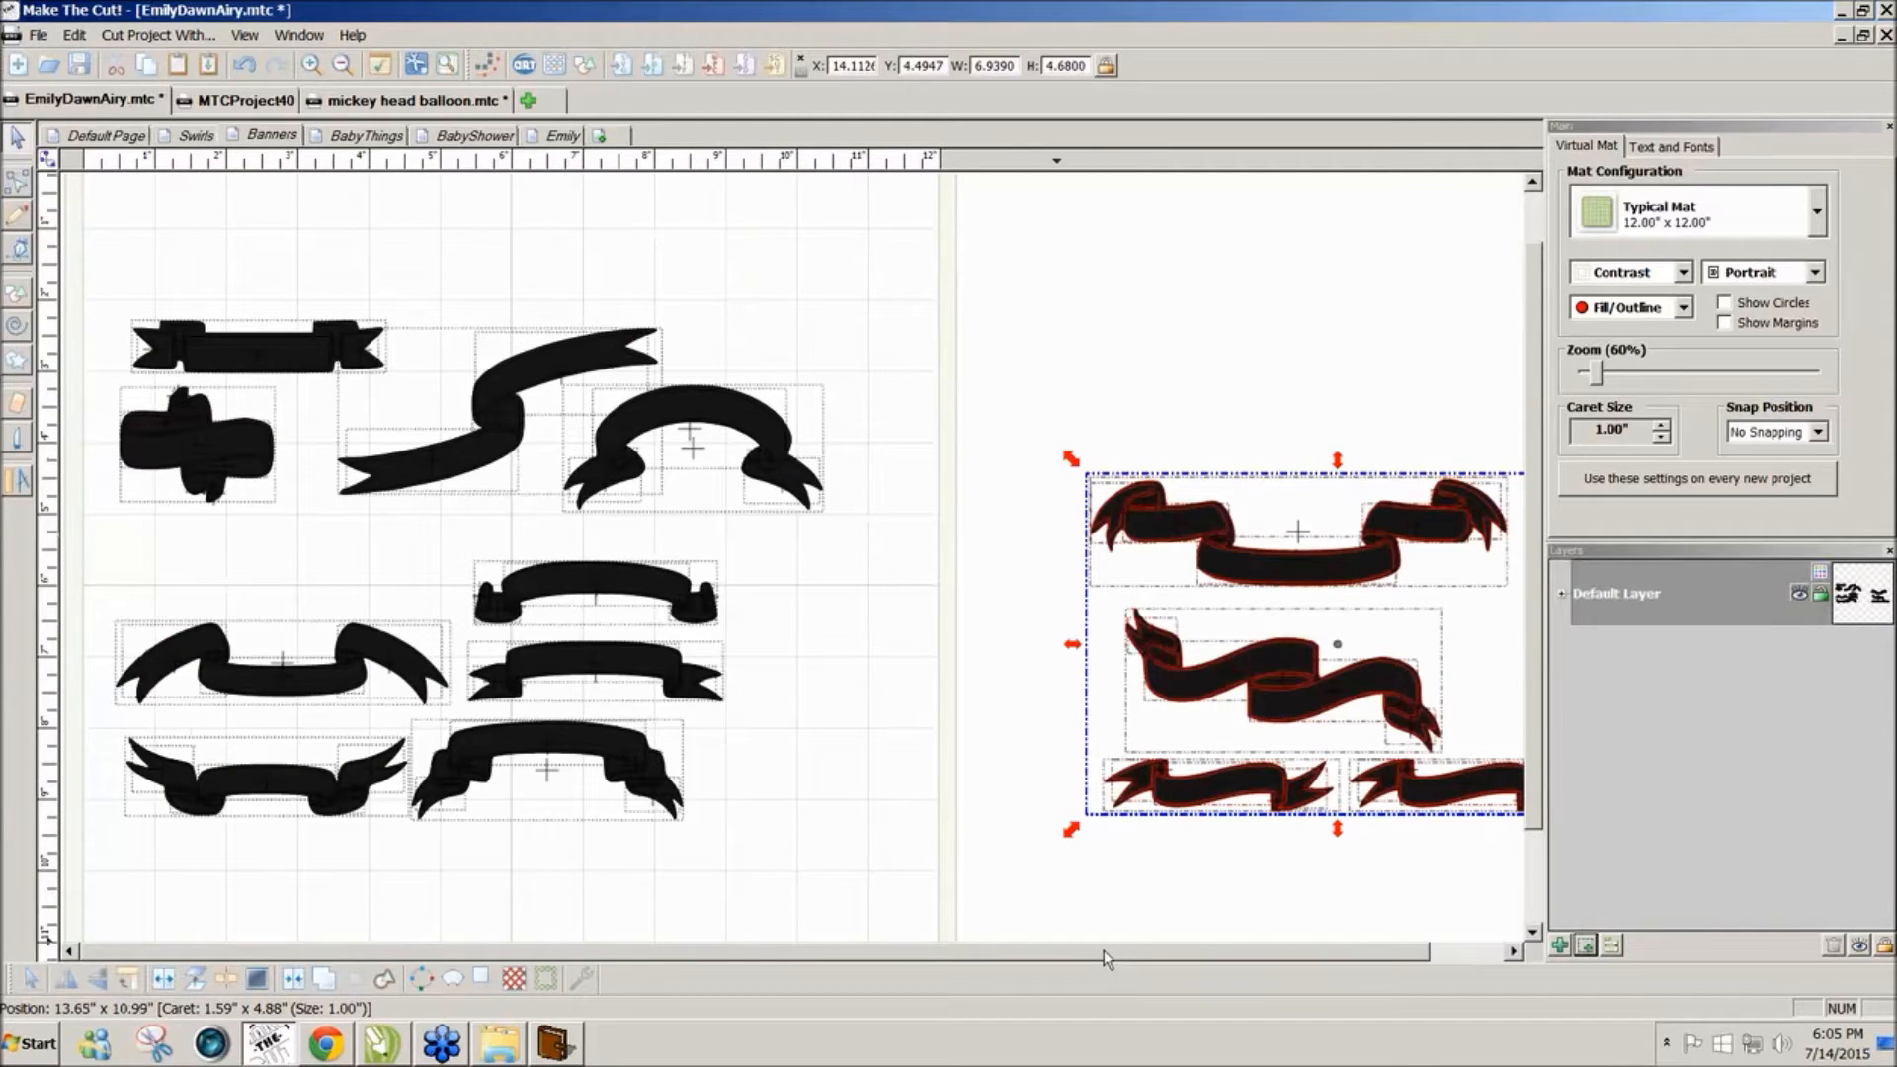
Step: Paste the banner group onto the Swirls page beside the frame and set the mat colour scheme to Green
{"action": "left_click_drag", "start_coordinate": [1107, 955], "coordinate": [1193, 954]}
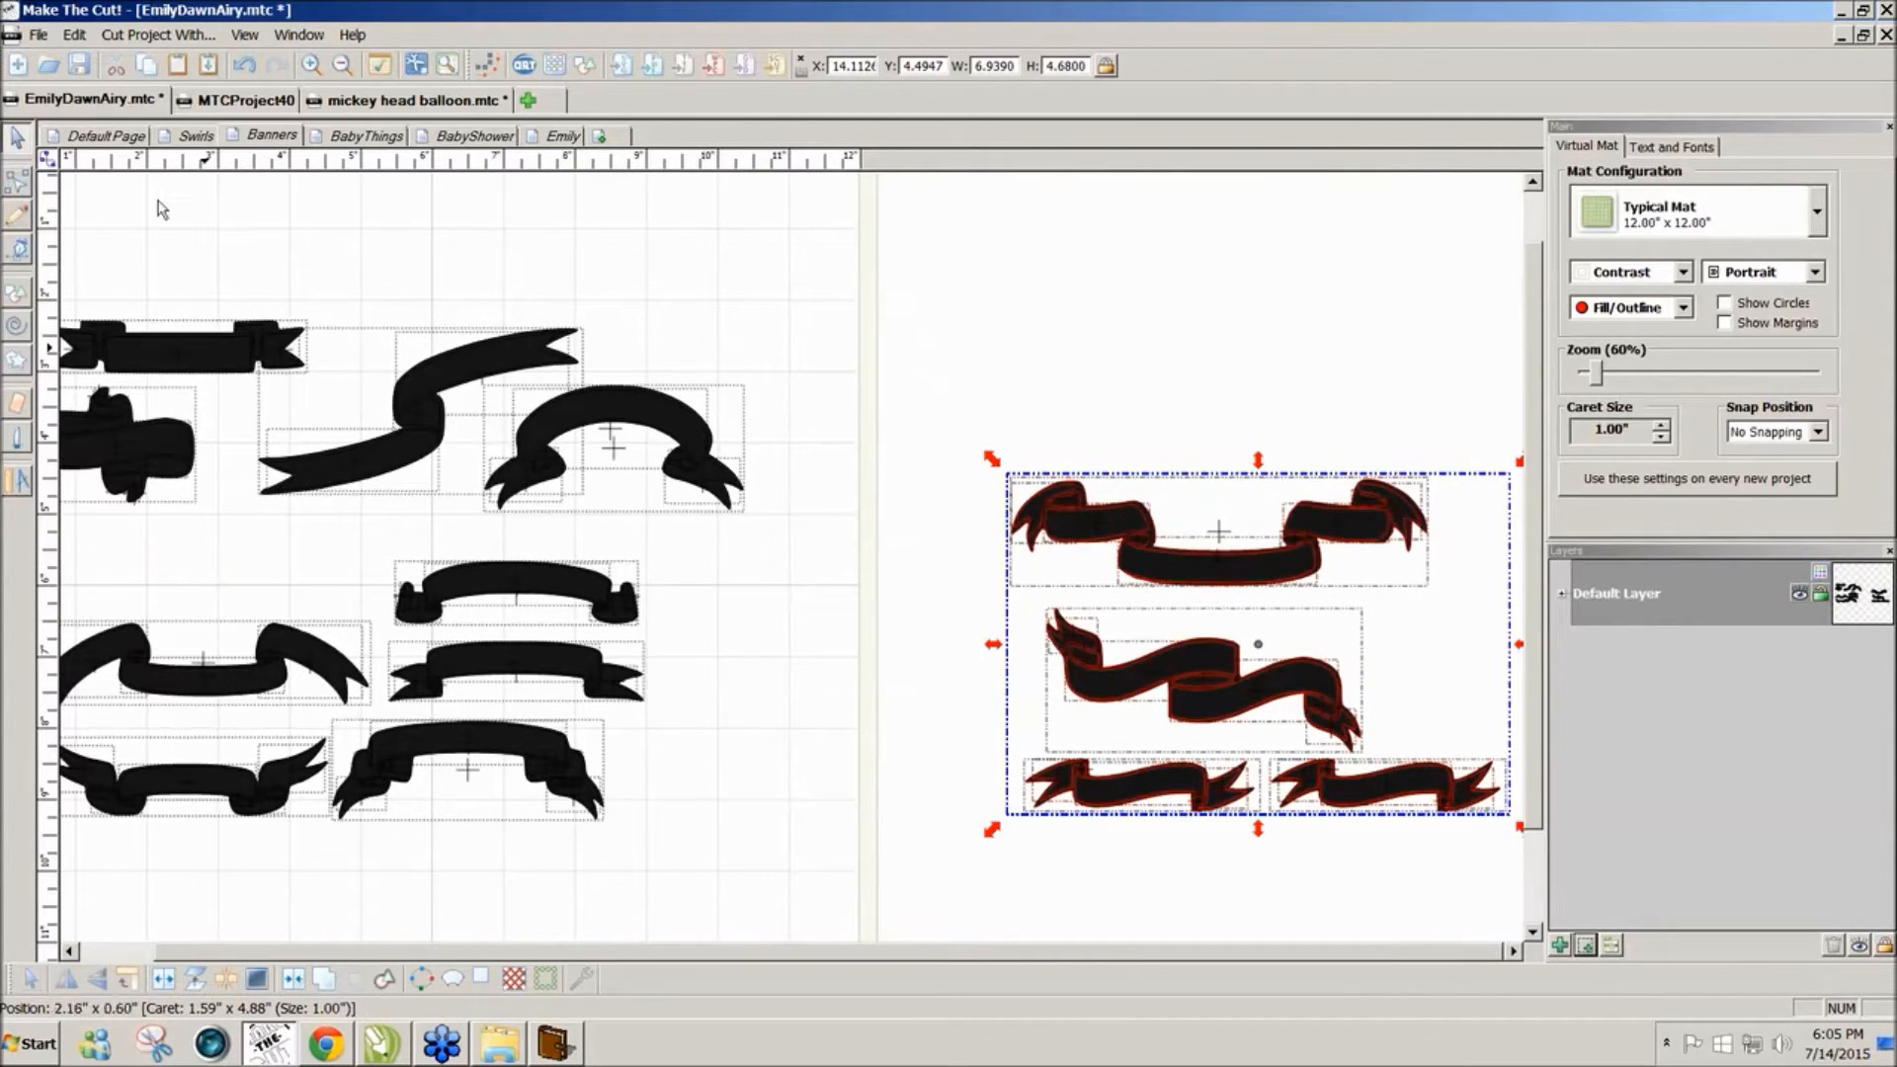
{"action": "left_click", "coordinate": [198, 136]}
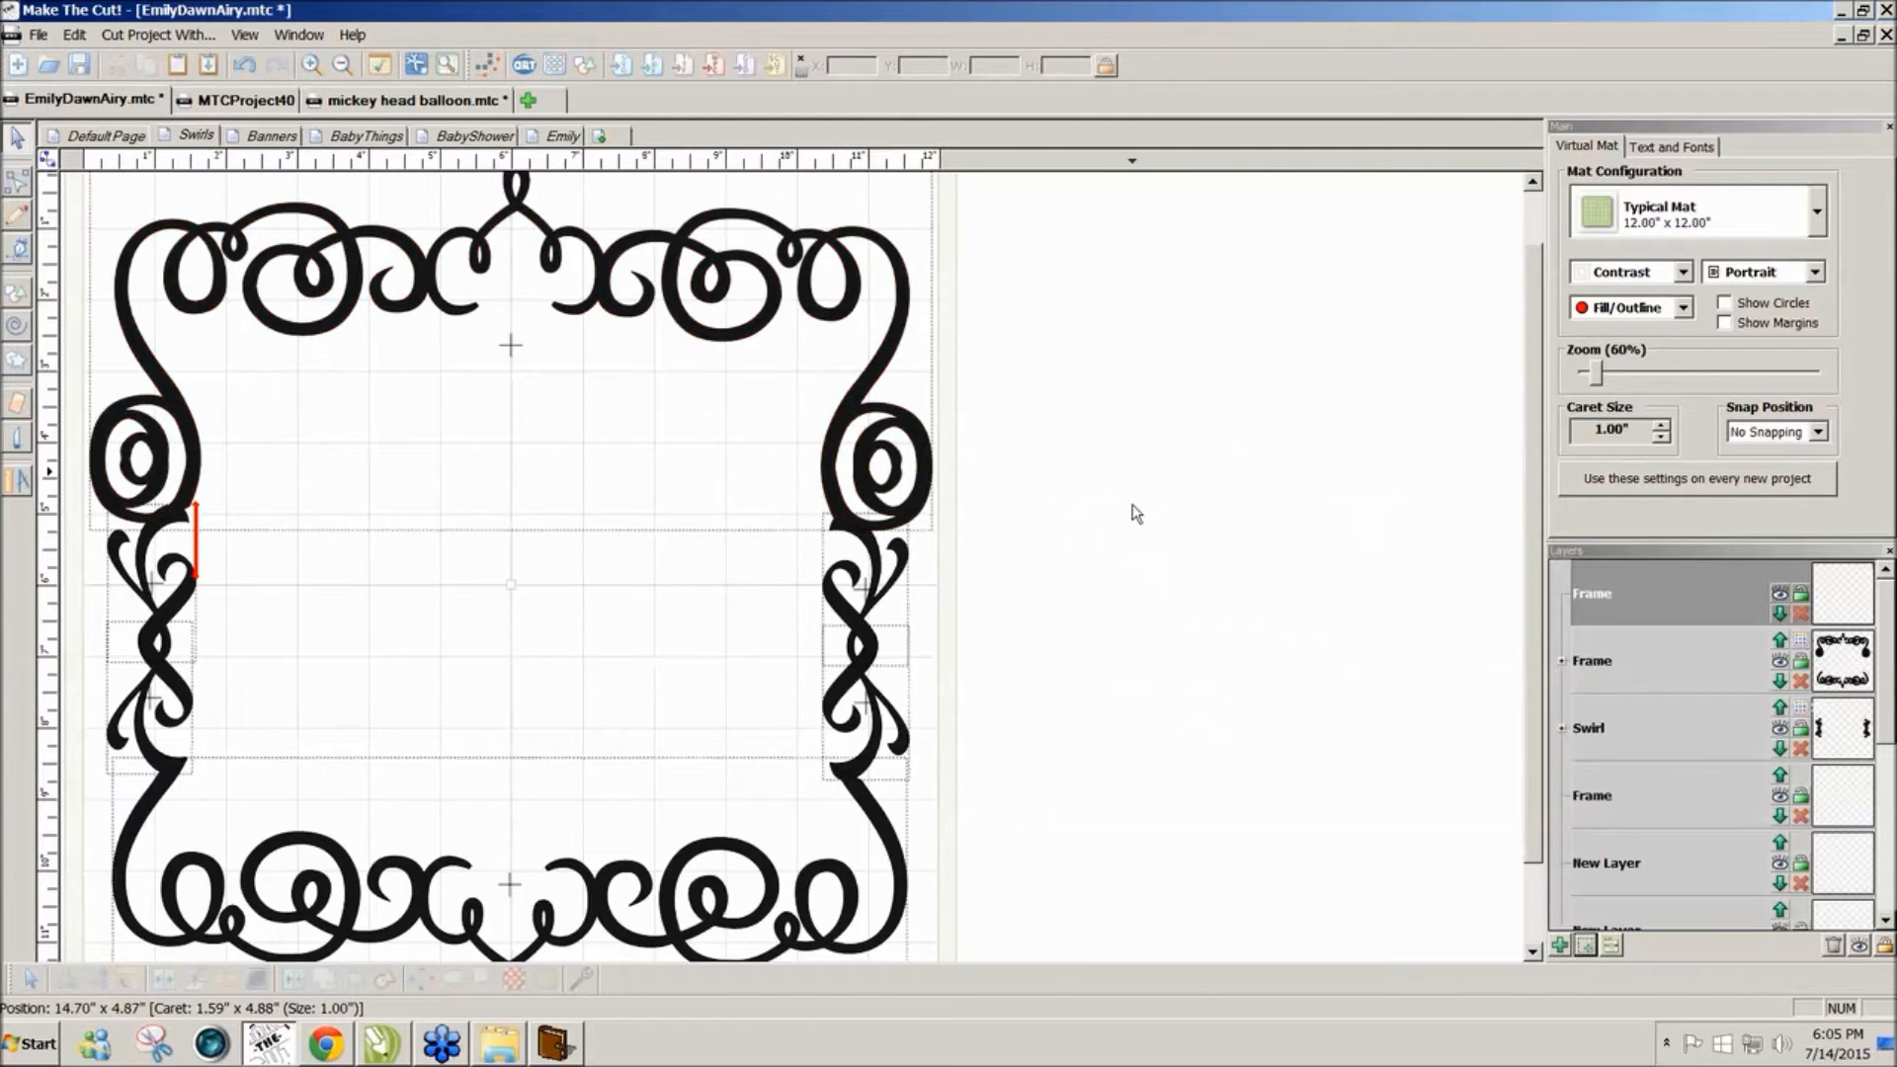
{"action": "key", "text": "ctrl+v"}
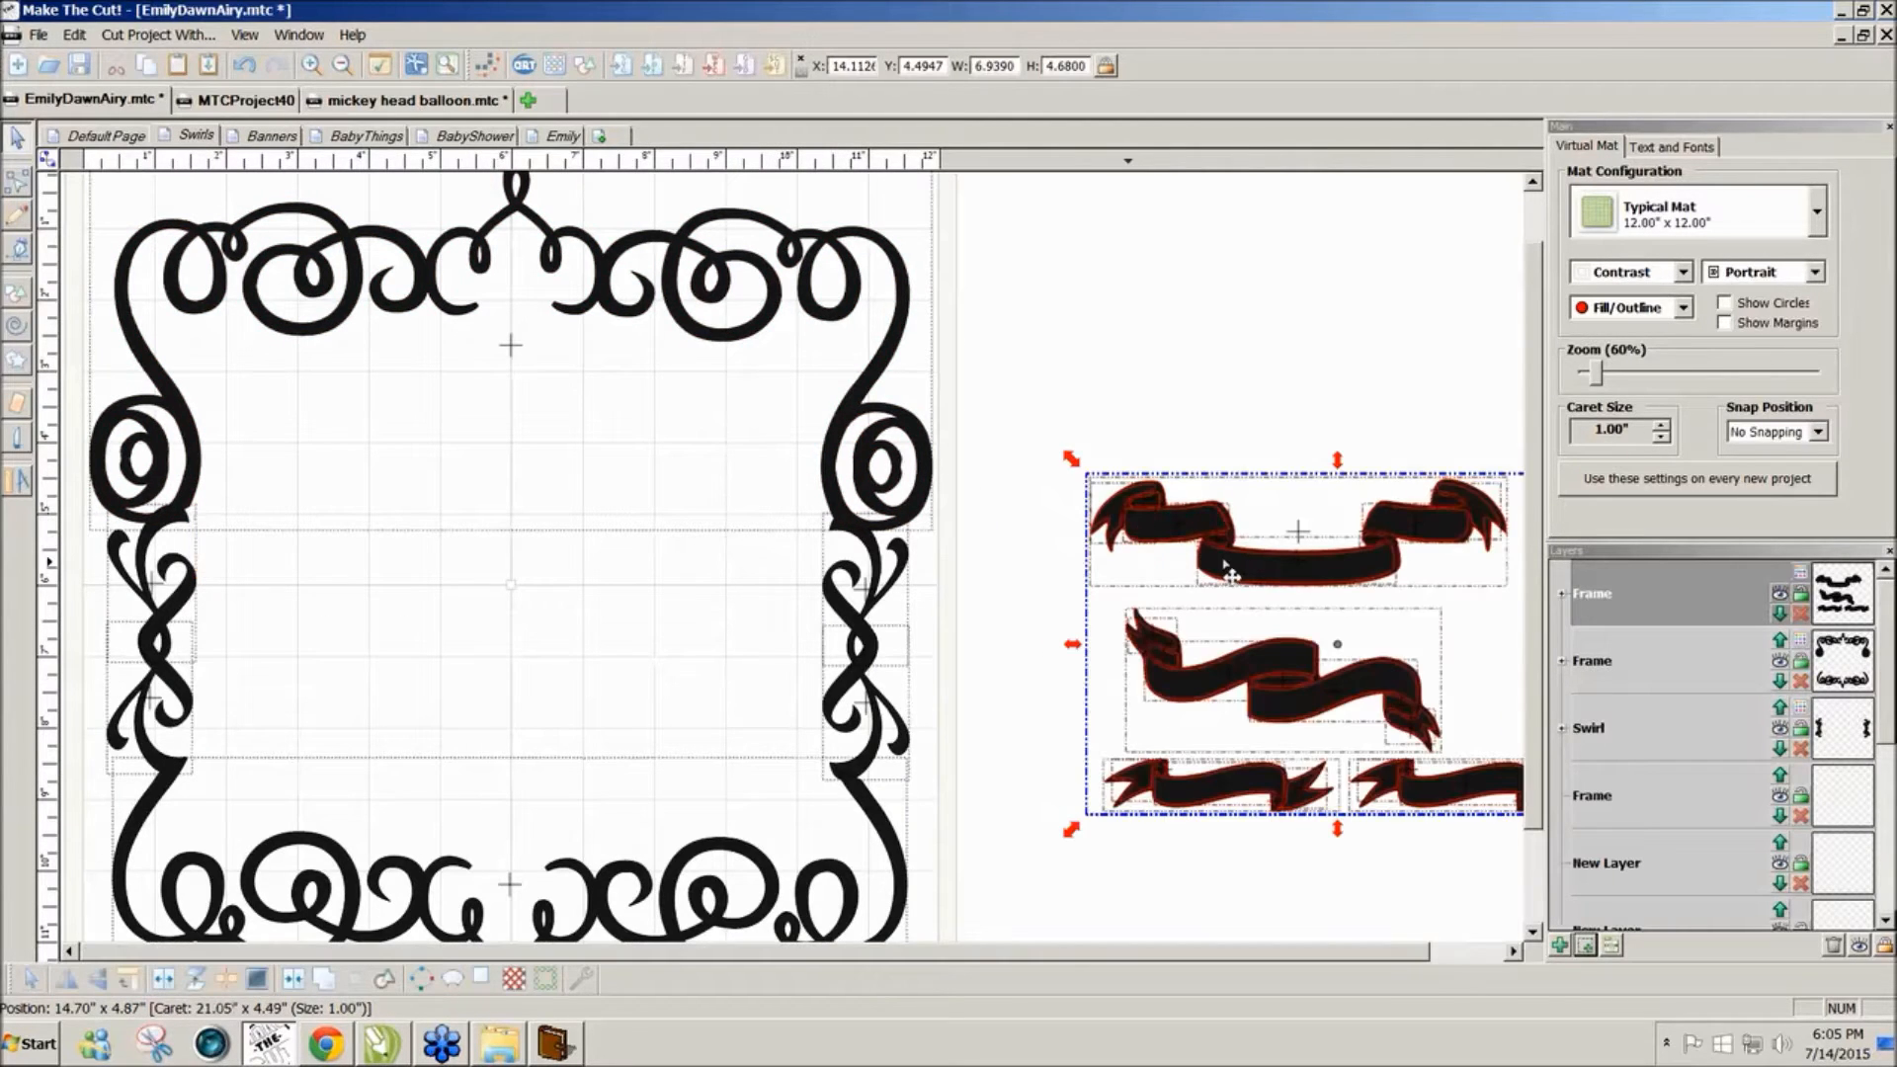
{"action": "left_click_drag", "start_coordinate": [1336, 583], "coordinate": [1251, 442]}
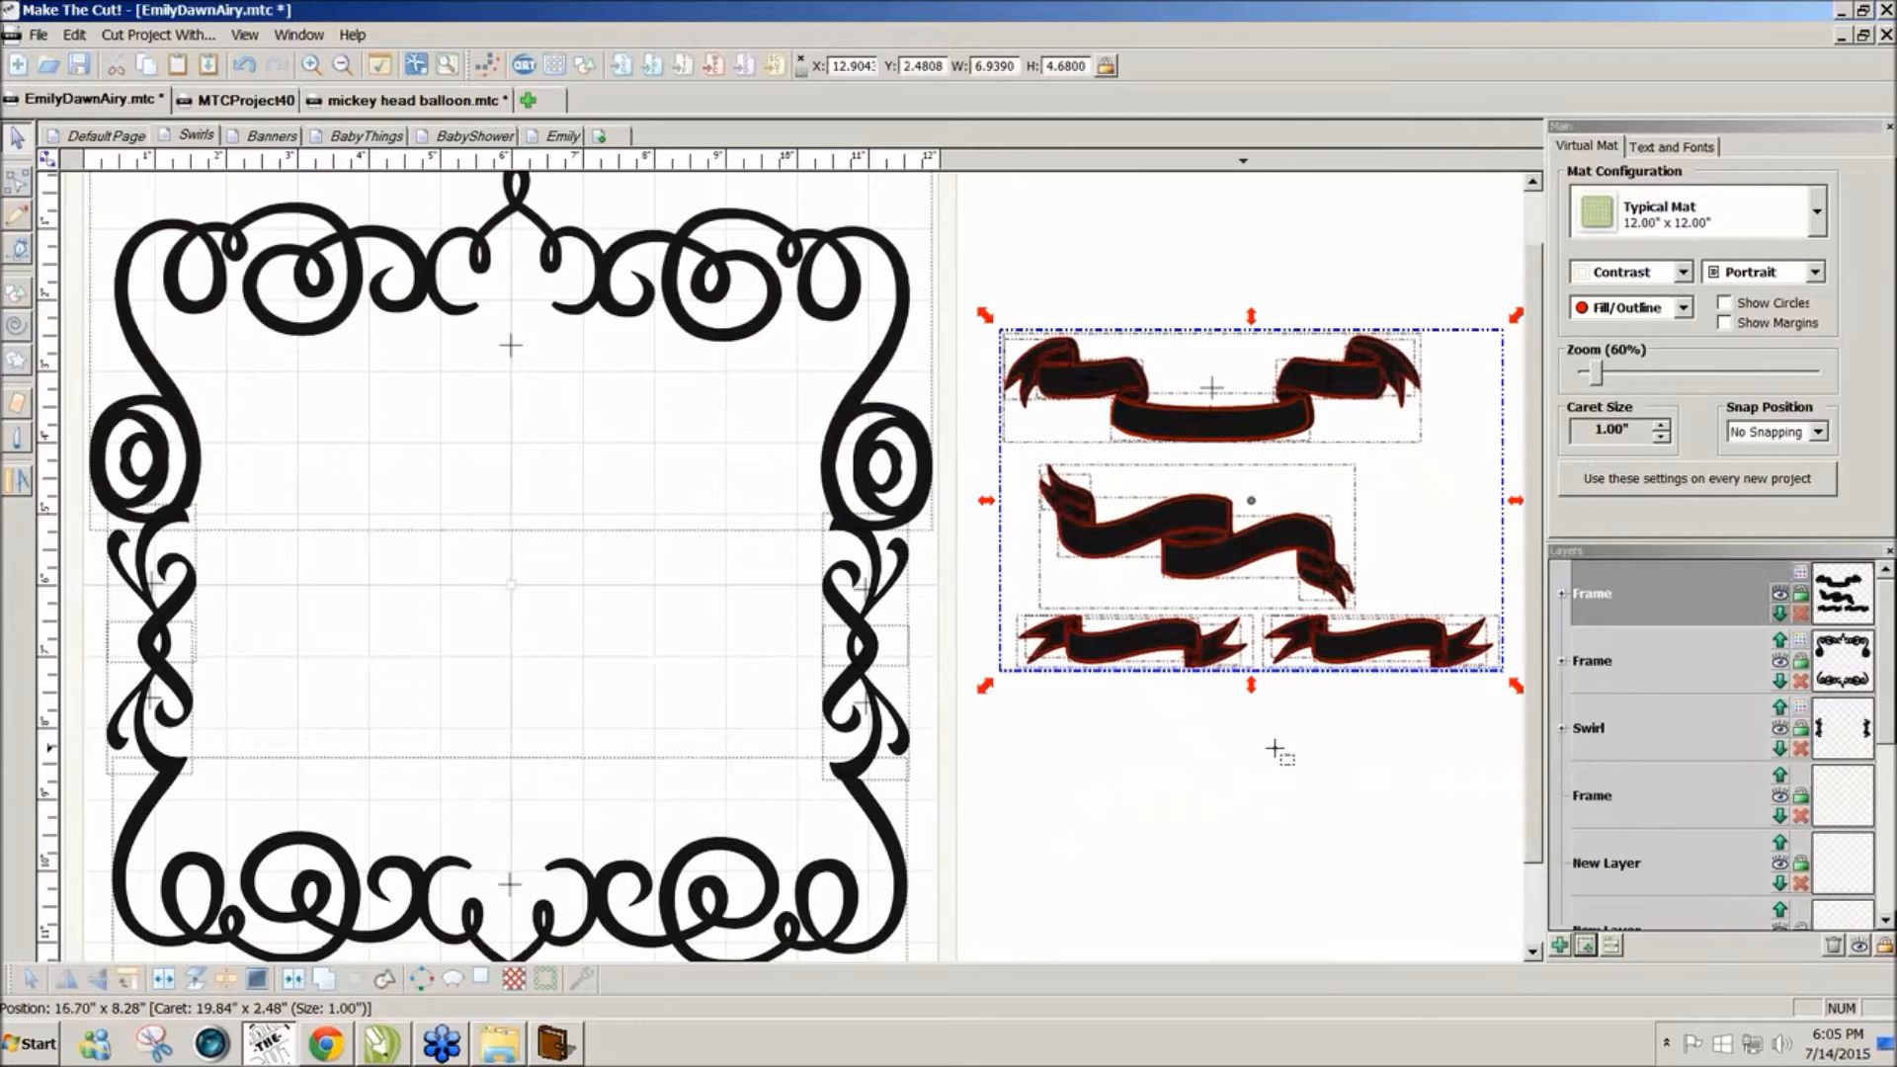
{"action": "left_click", "coordinate": [1274, 755]}
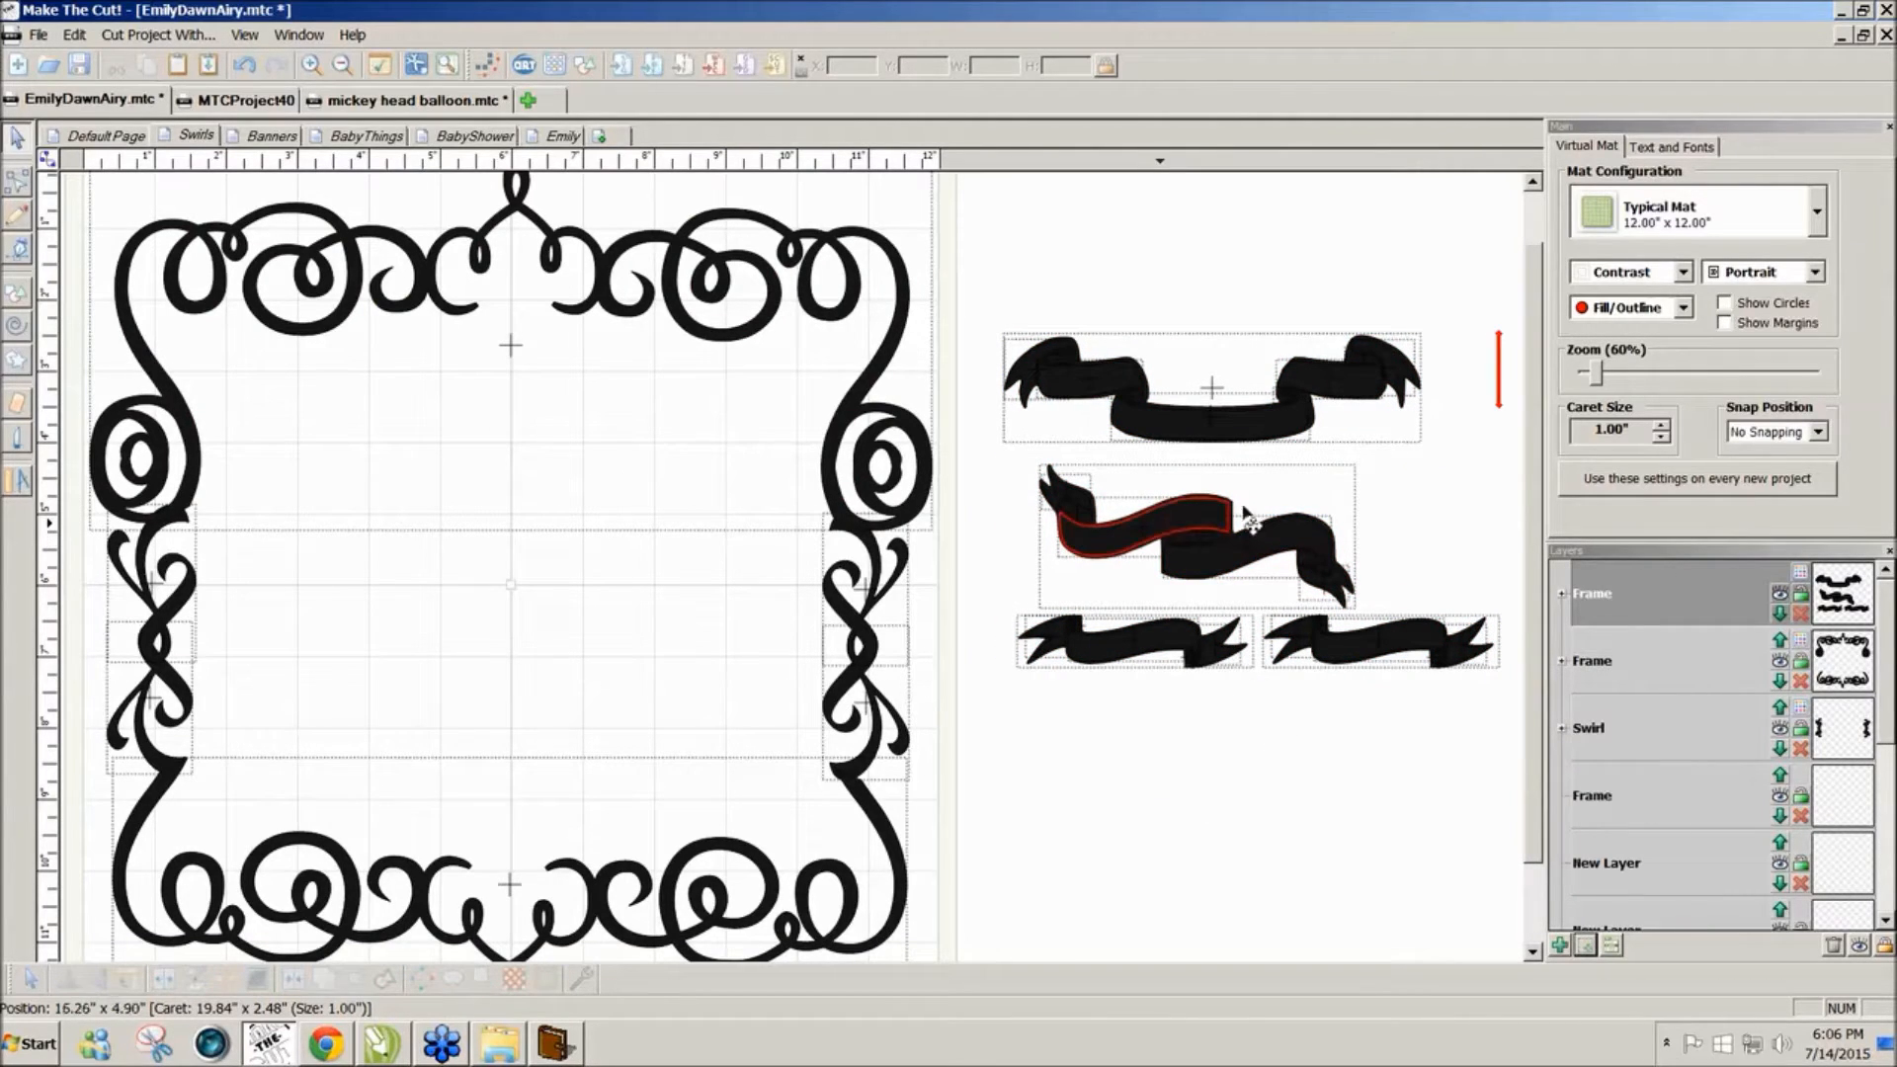
{"action": "left_click", "coordinate": [1683, 274]}
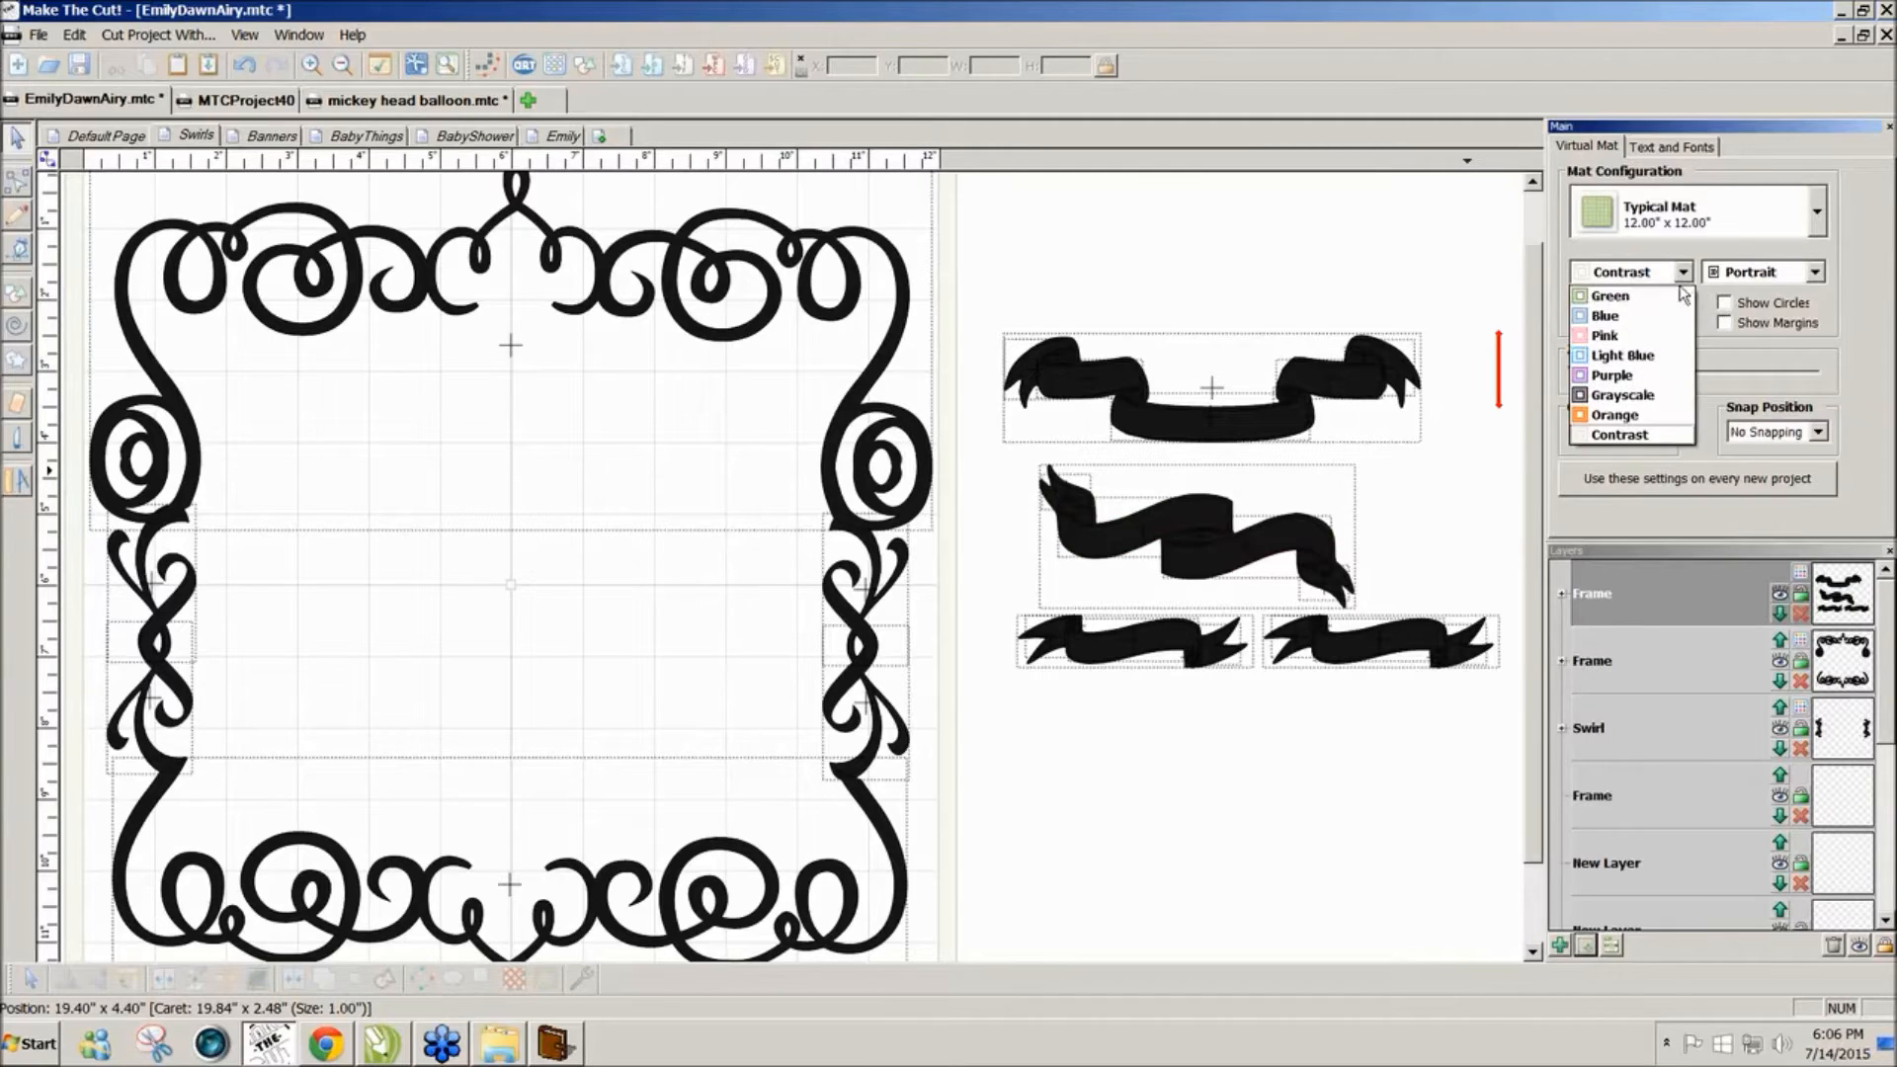
{"action": "left_click", "coordinate": [1671, 299]}
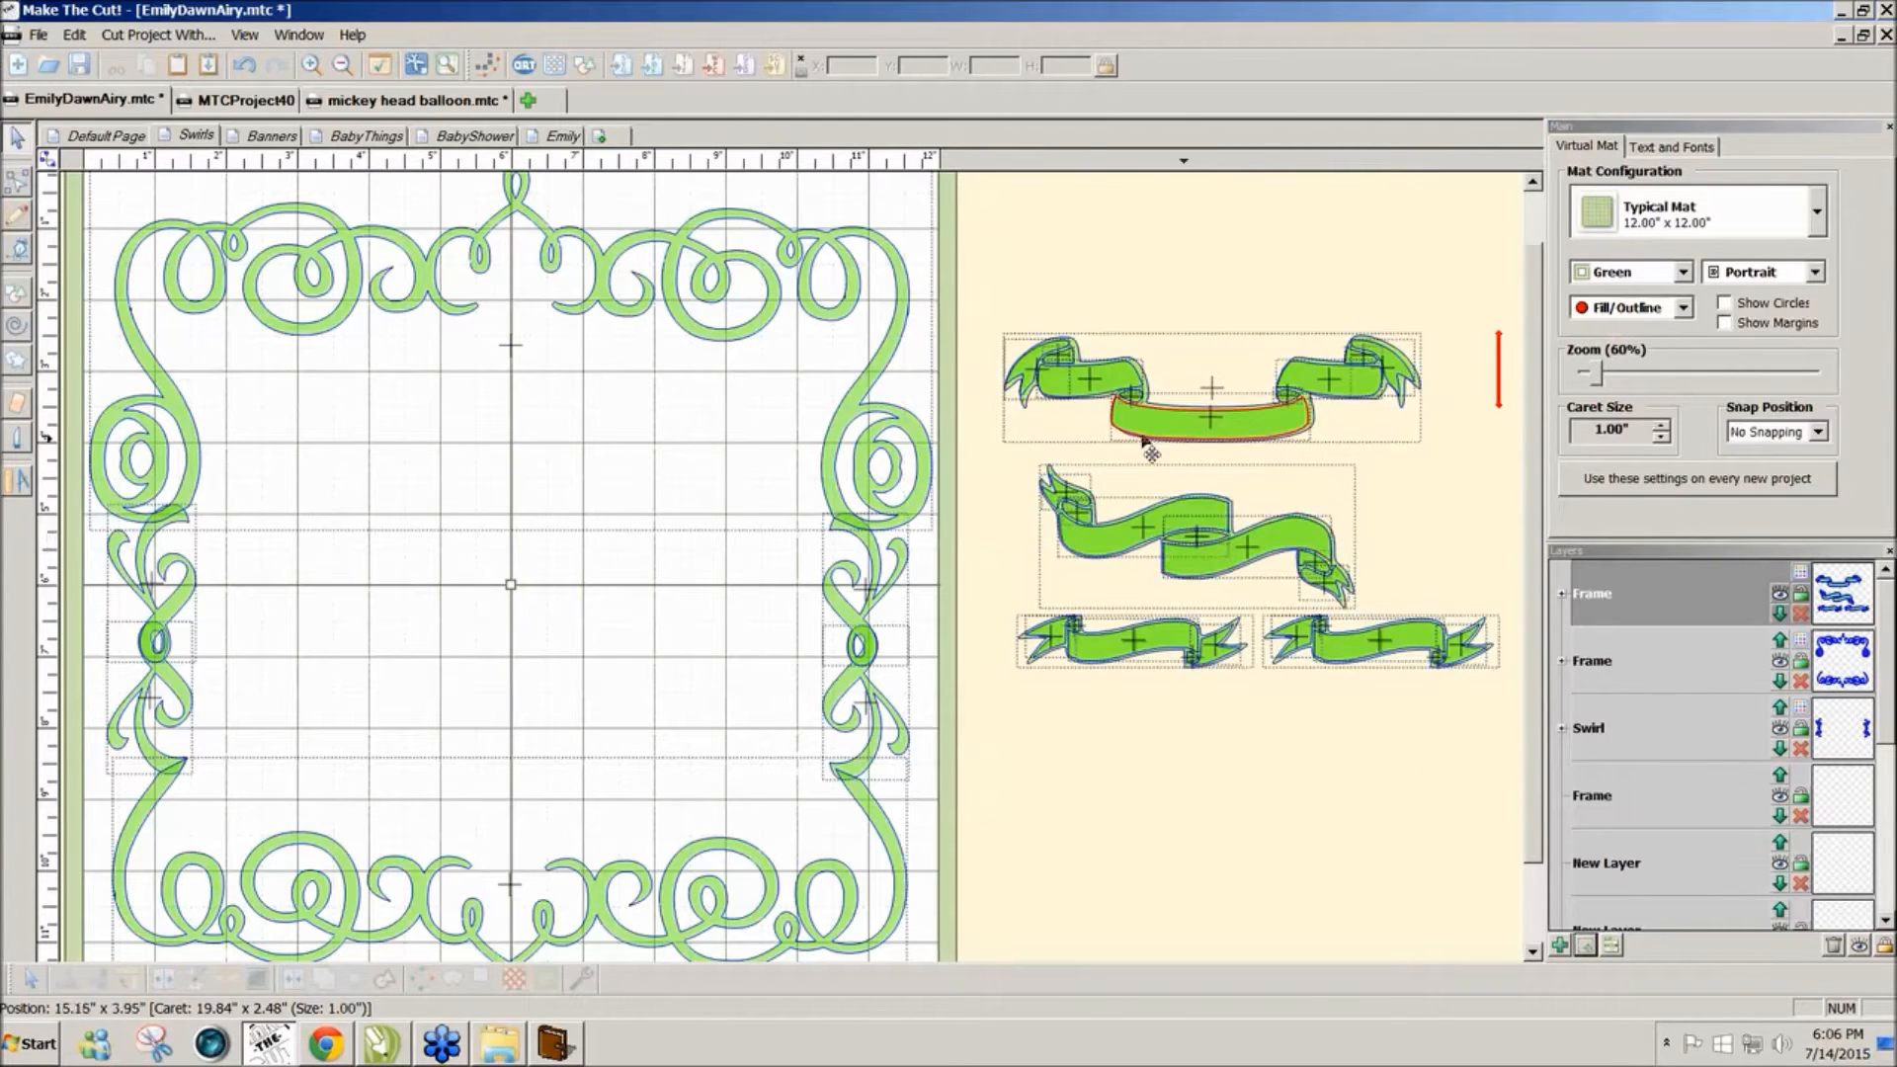
Step: Flip the top banner group vertically and stretch it across the top of the swirl frame
{"action": "left_click_drag", "start_coordinate": [978, 290], "coordinate": [1464, 442]}
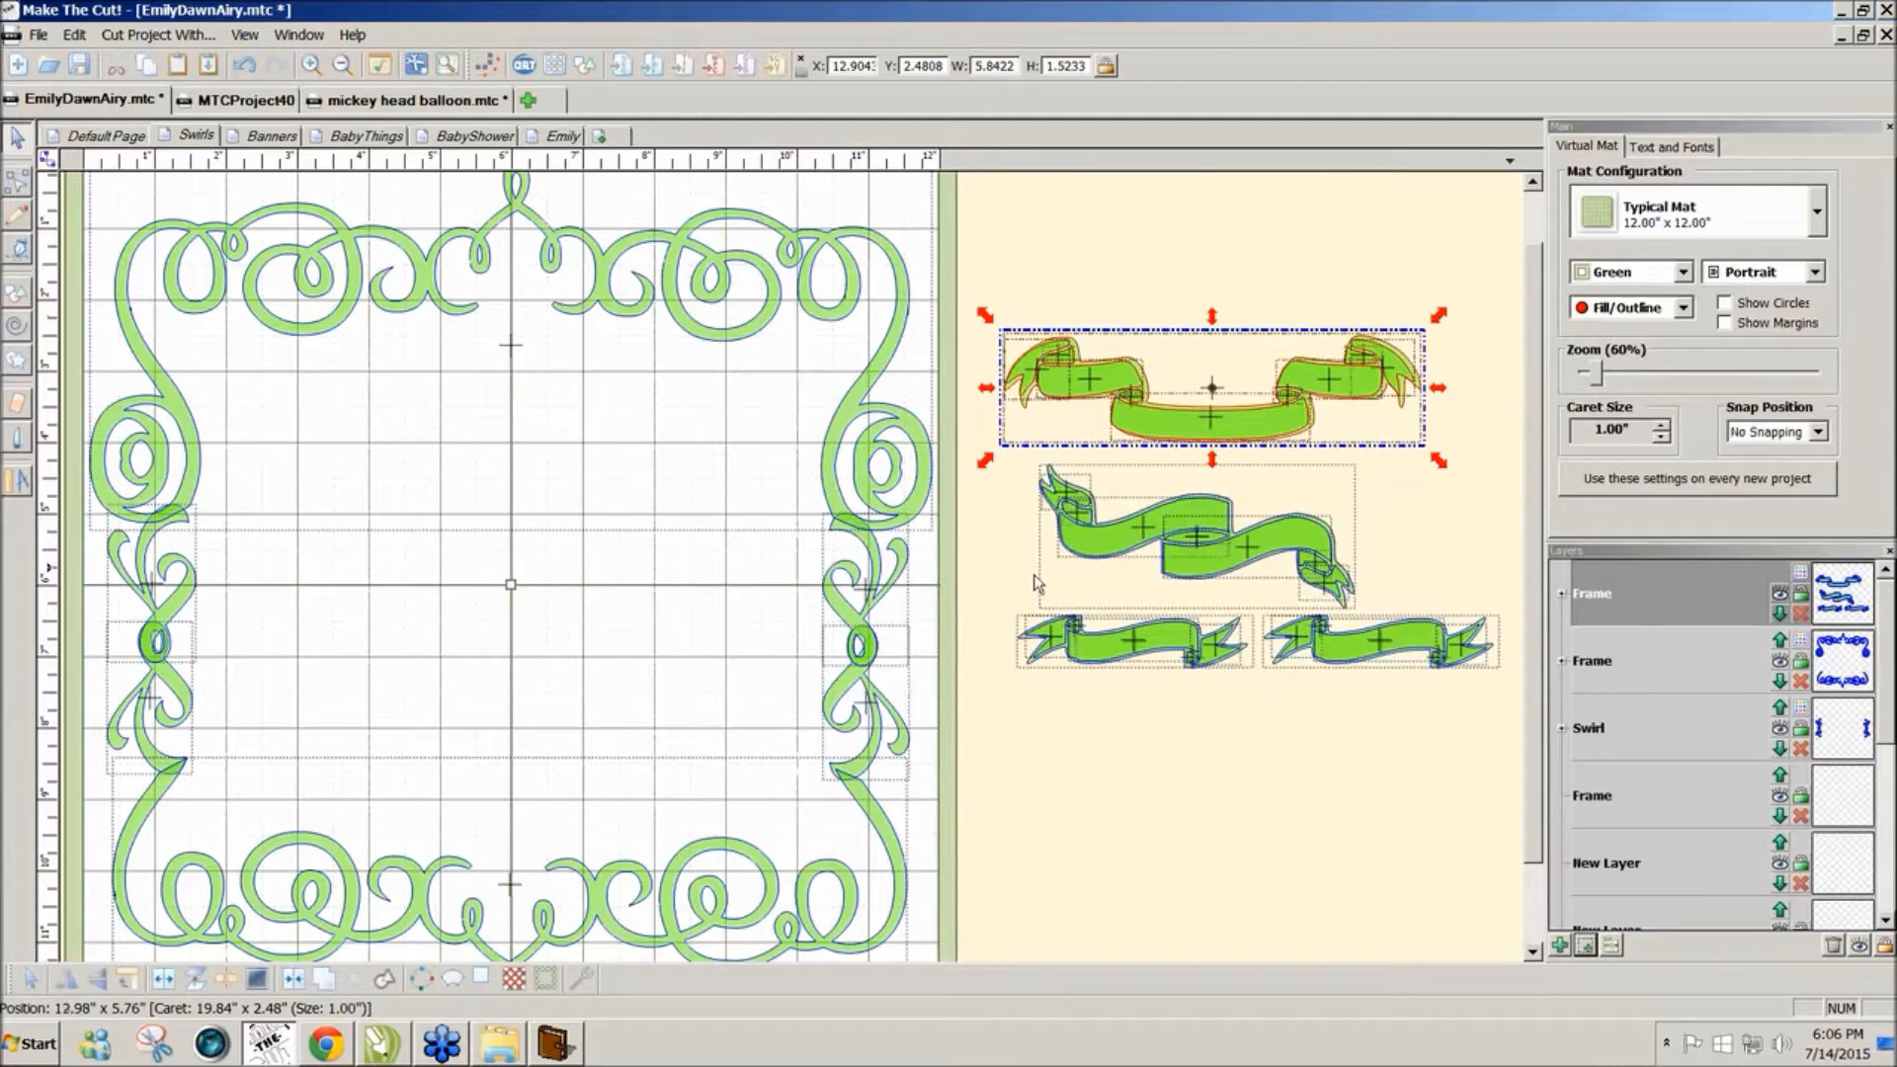
{"action": "left_click", "coordinate": [103, 984]}
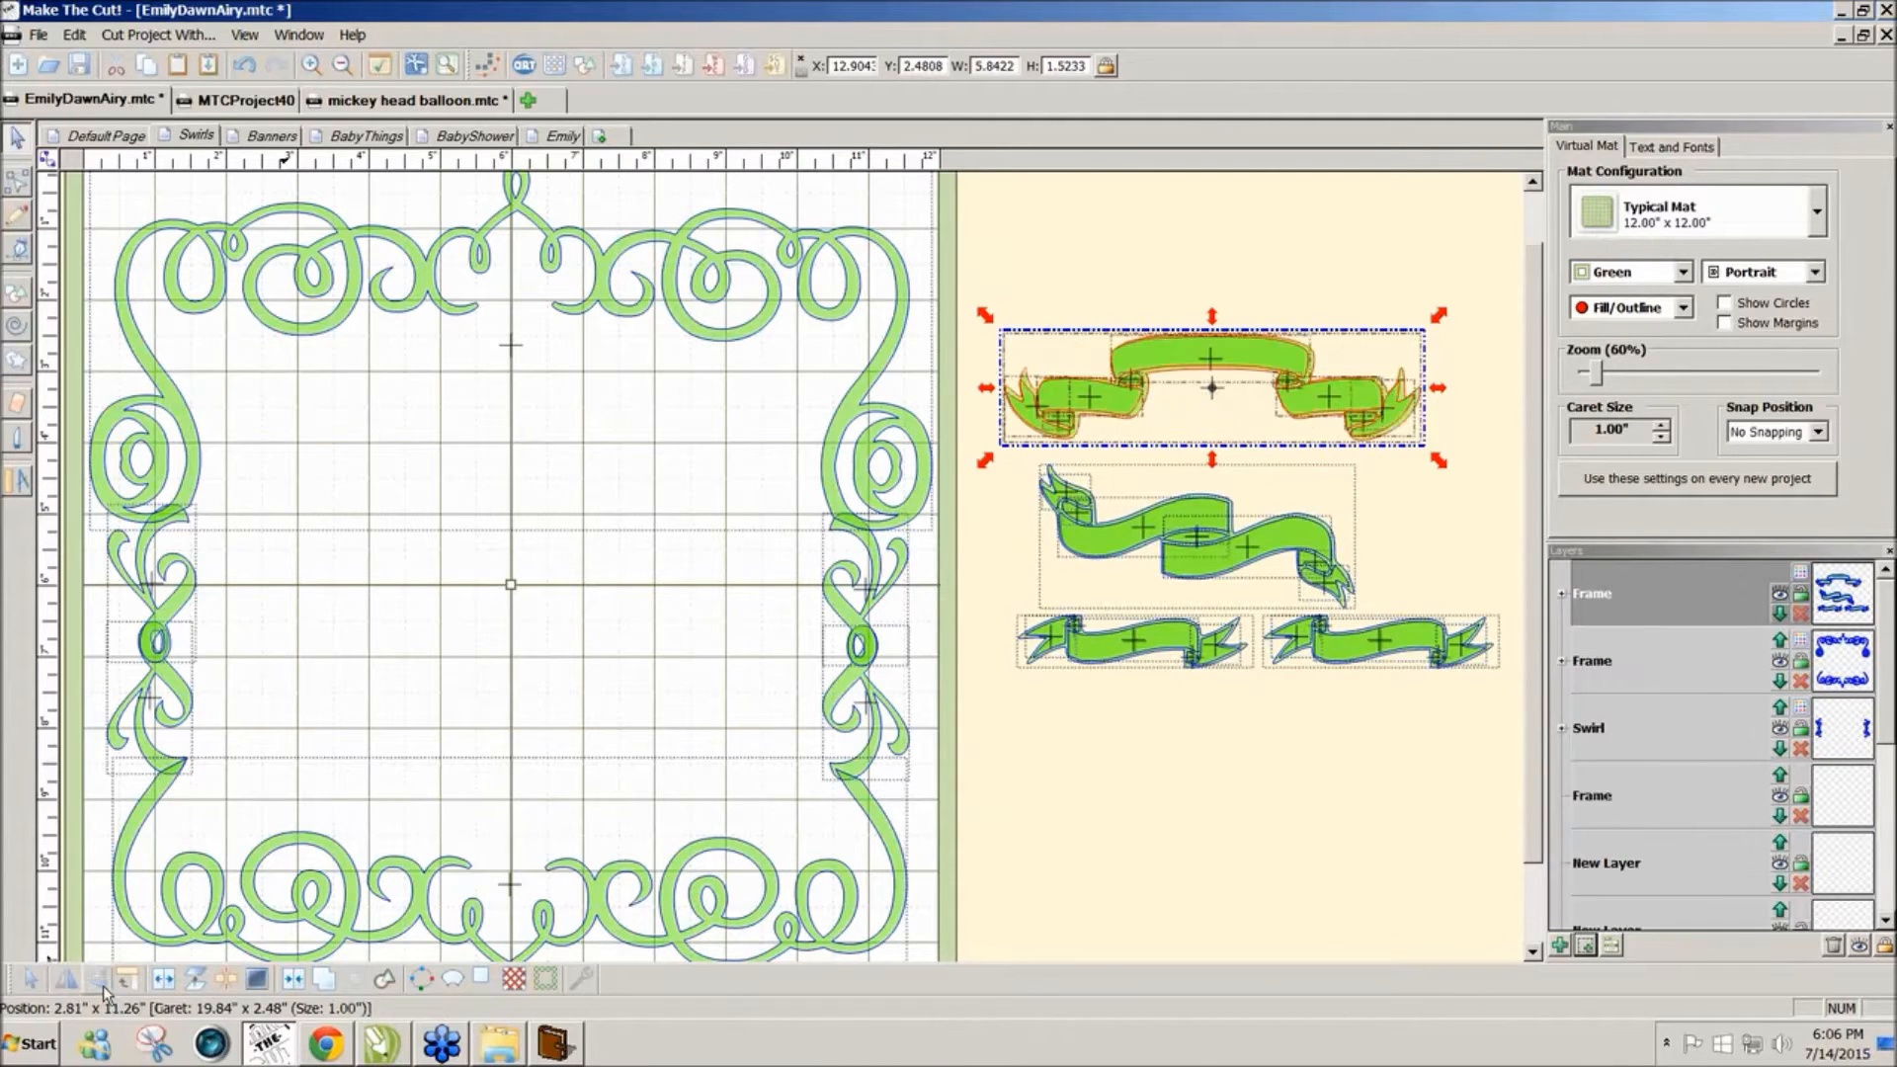
{"action": "left_click_drag", "start_coordinate": [1151, 388], "coordinate": [454, 345]}
{"action": "left_click_drag", "start_coordinate": [660, 441], "coordinate": [833, 461]}
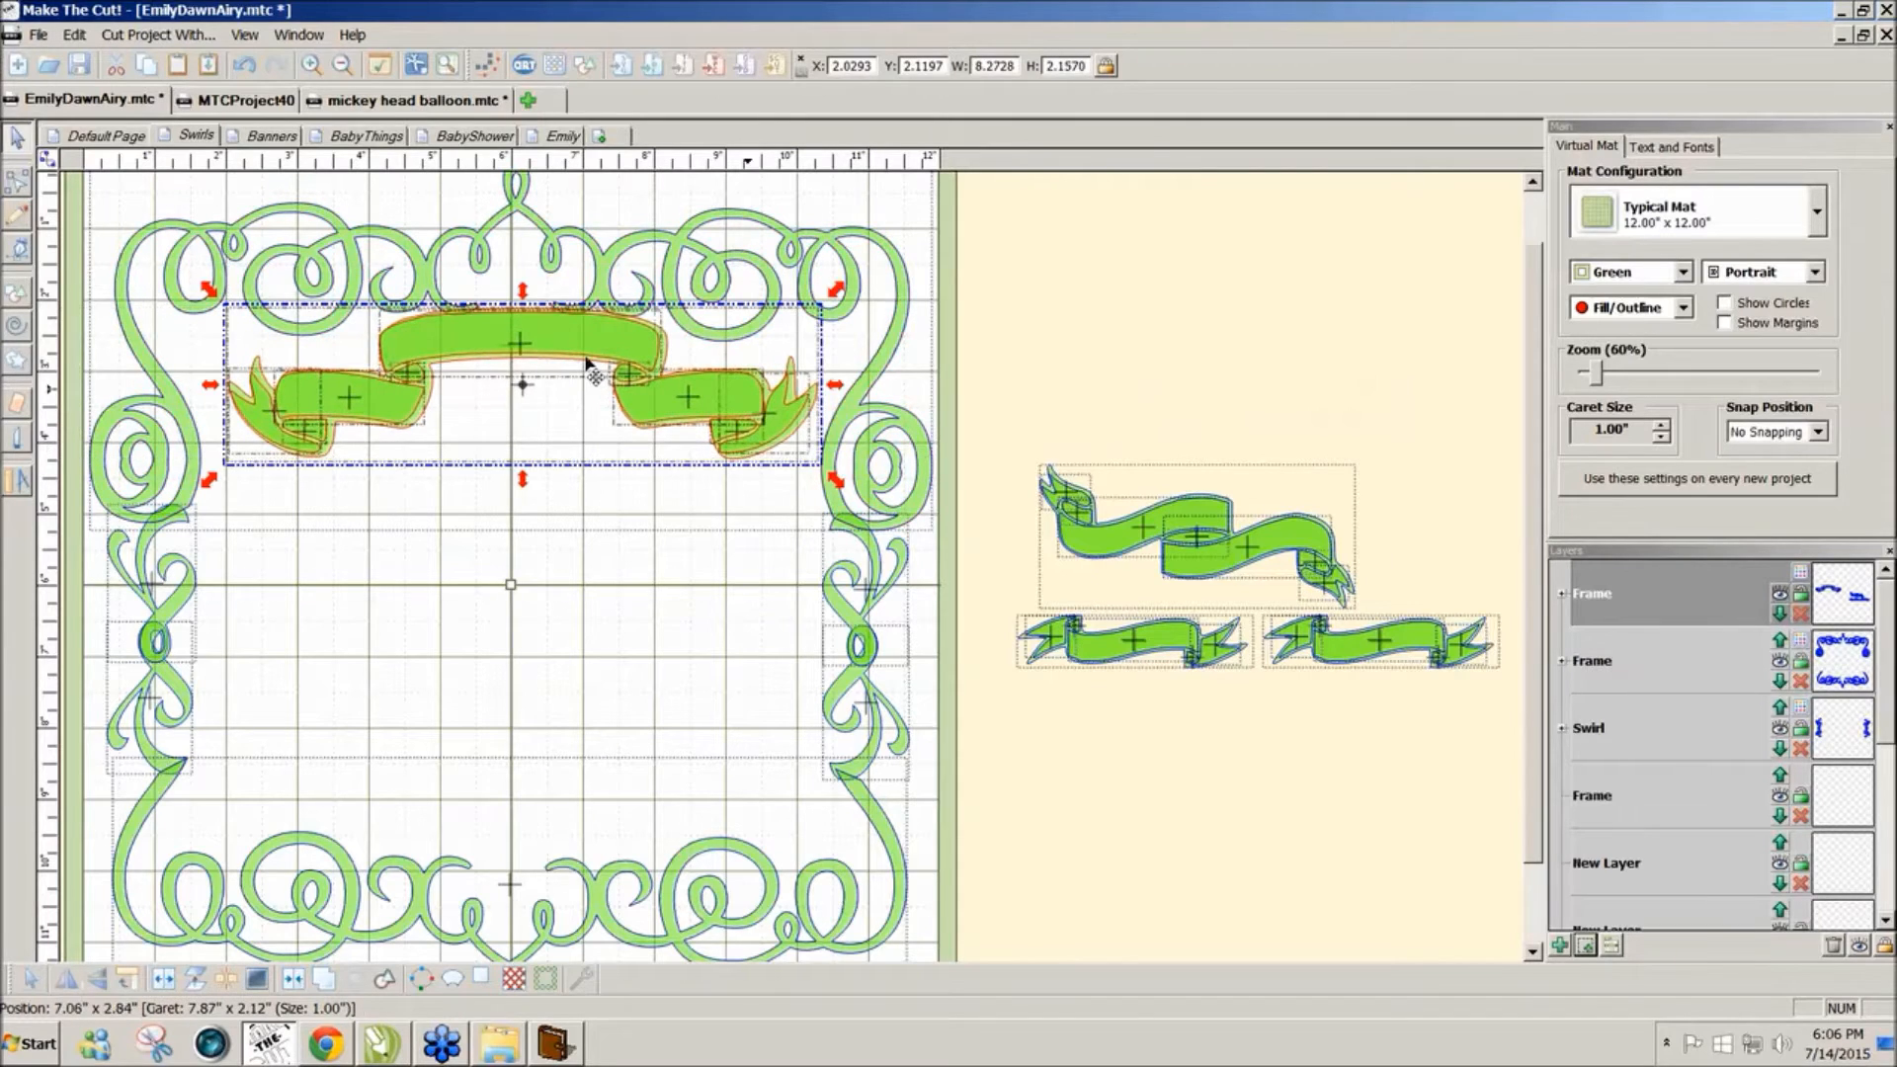
{"action": "left_click_drag", "start_coordinate": [593, 364], "coordinate": [587, 351]}
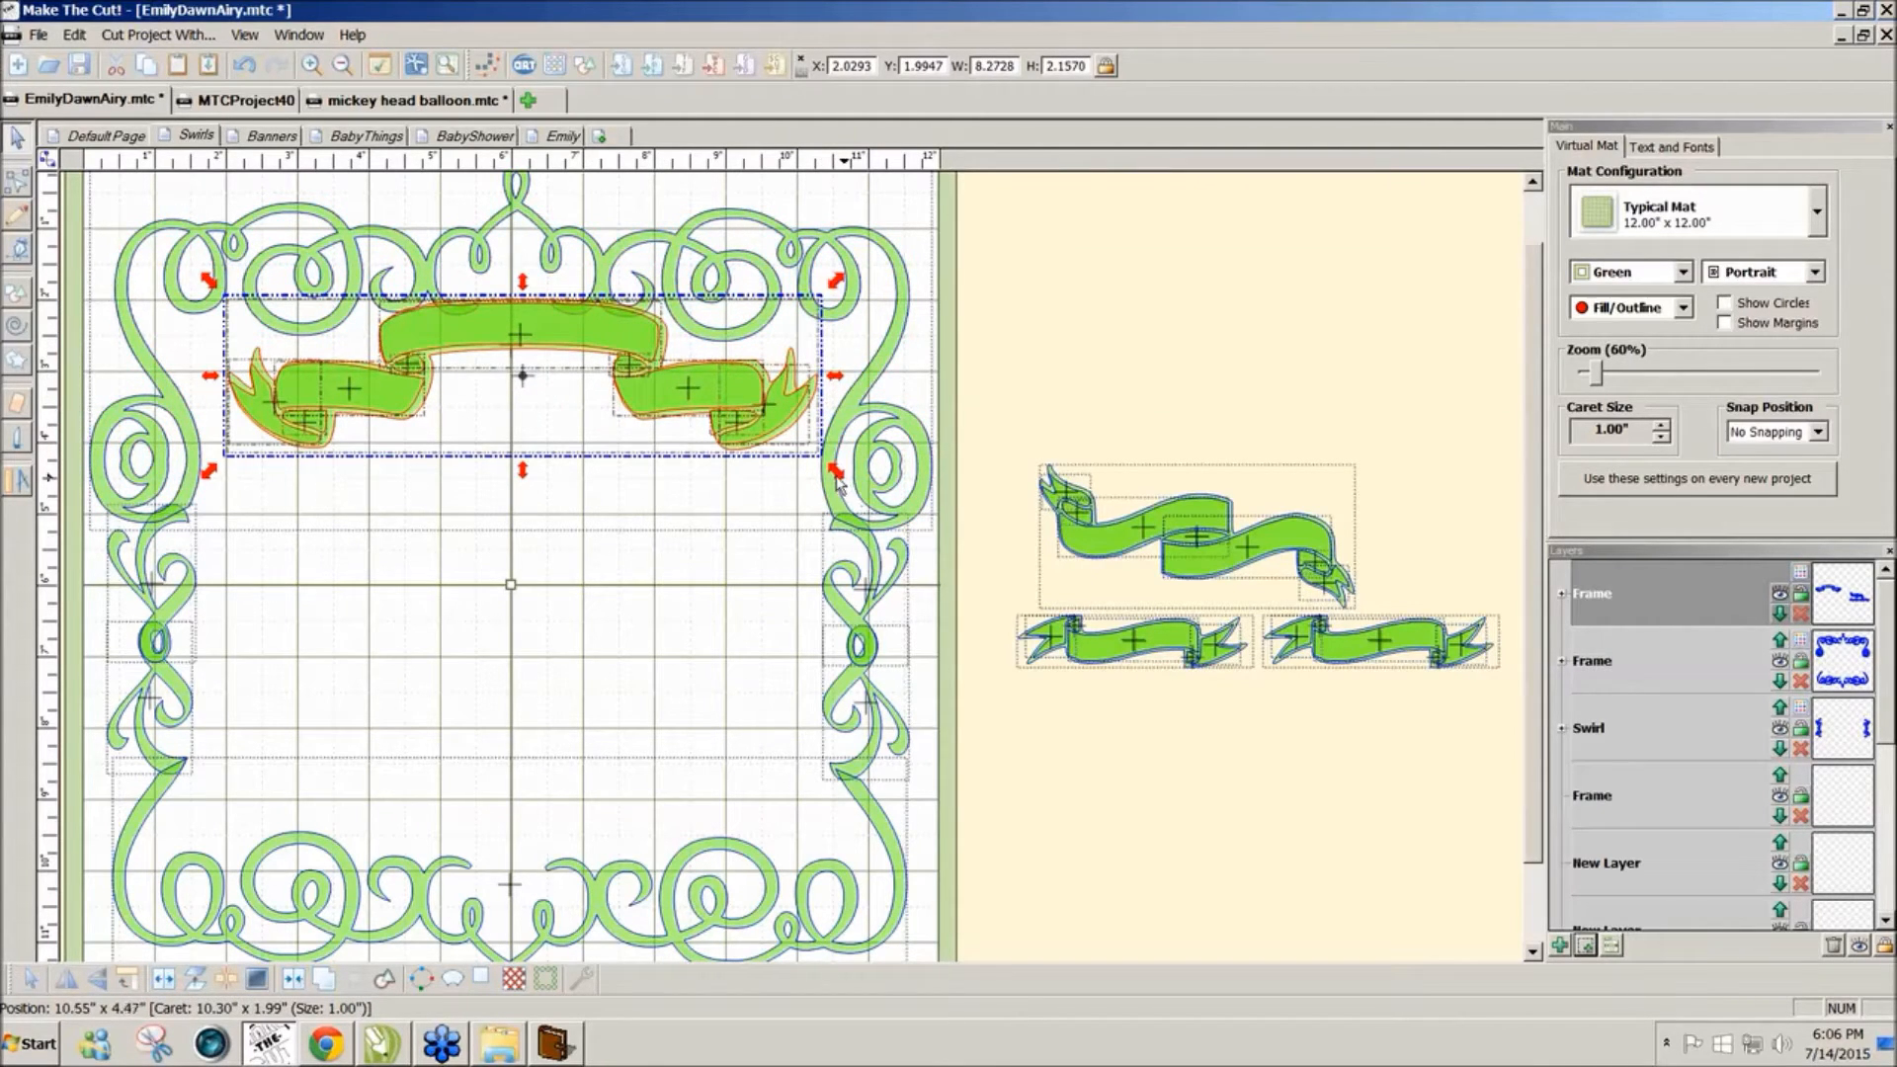
{"action": "left_click_drag", "start_coordinate": [833, 473], "coordinate": [887, 491]}
{"action": "left_click_drag", "start_coordinate": [743, 403], "coordinate": [694, 405]}
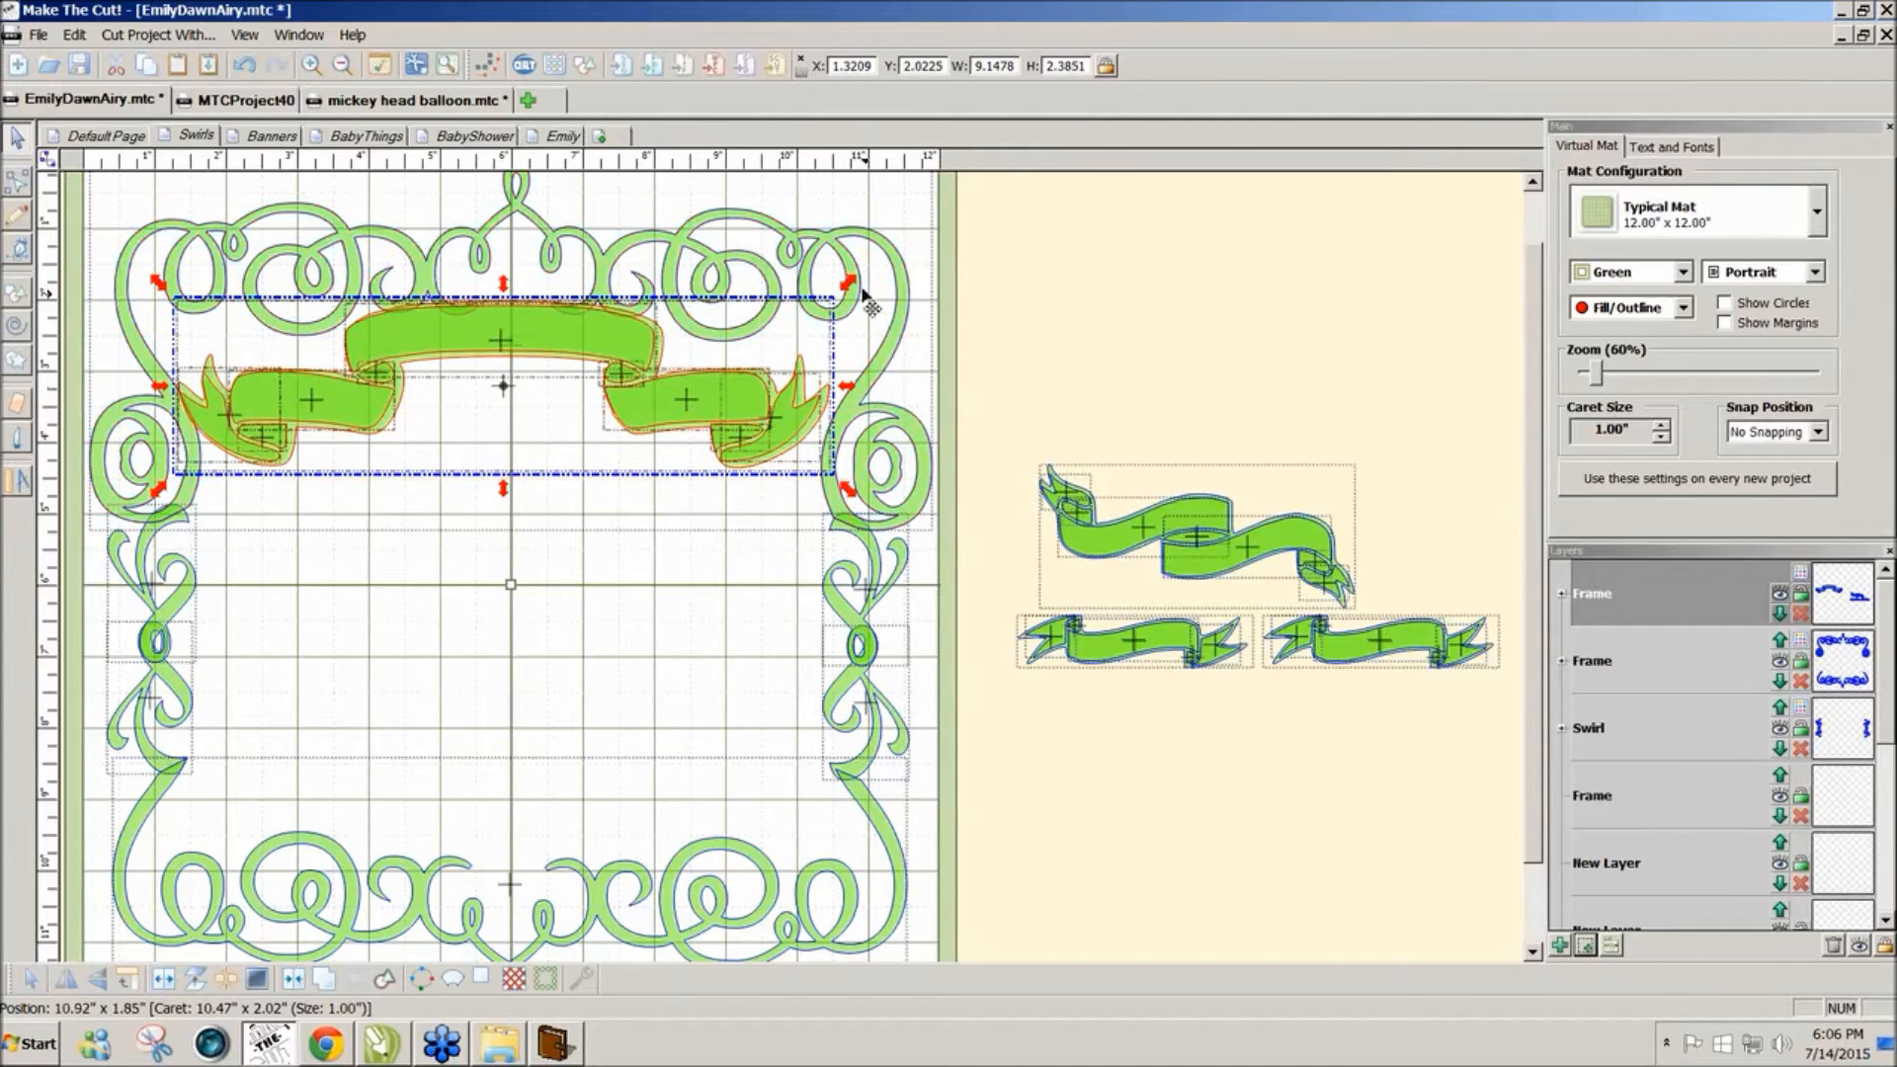
{"action": "left_click_drag", "start_coordinate": [855, 289], "coordinate": [863, 279]}
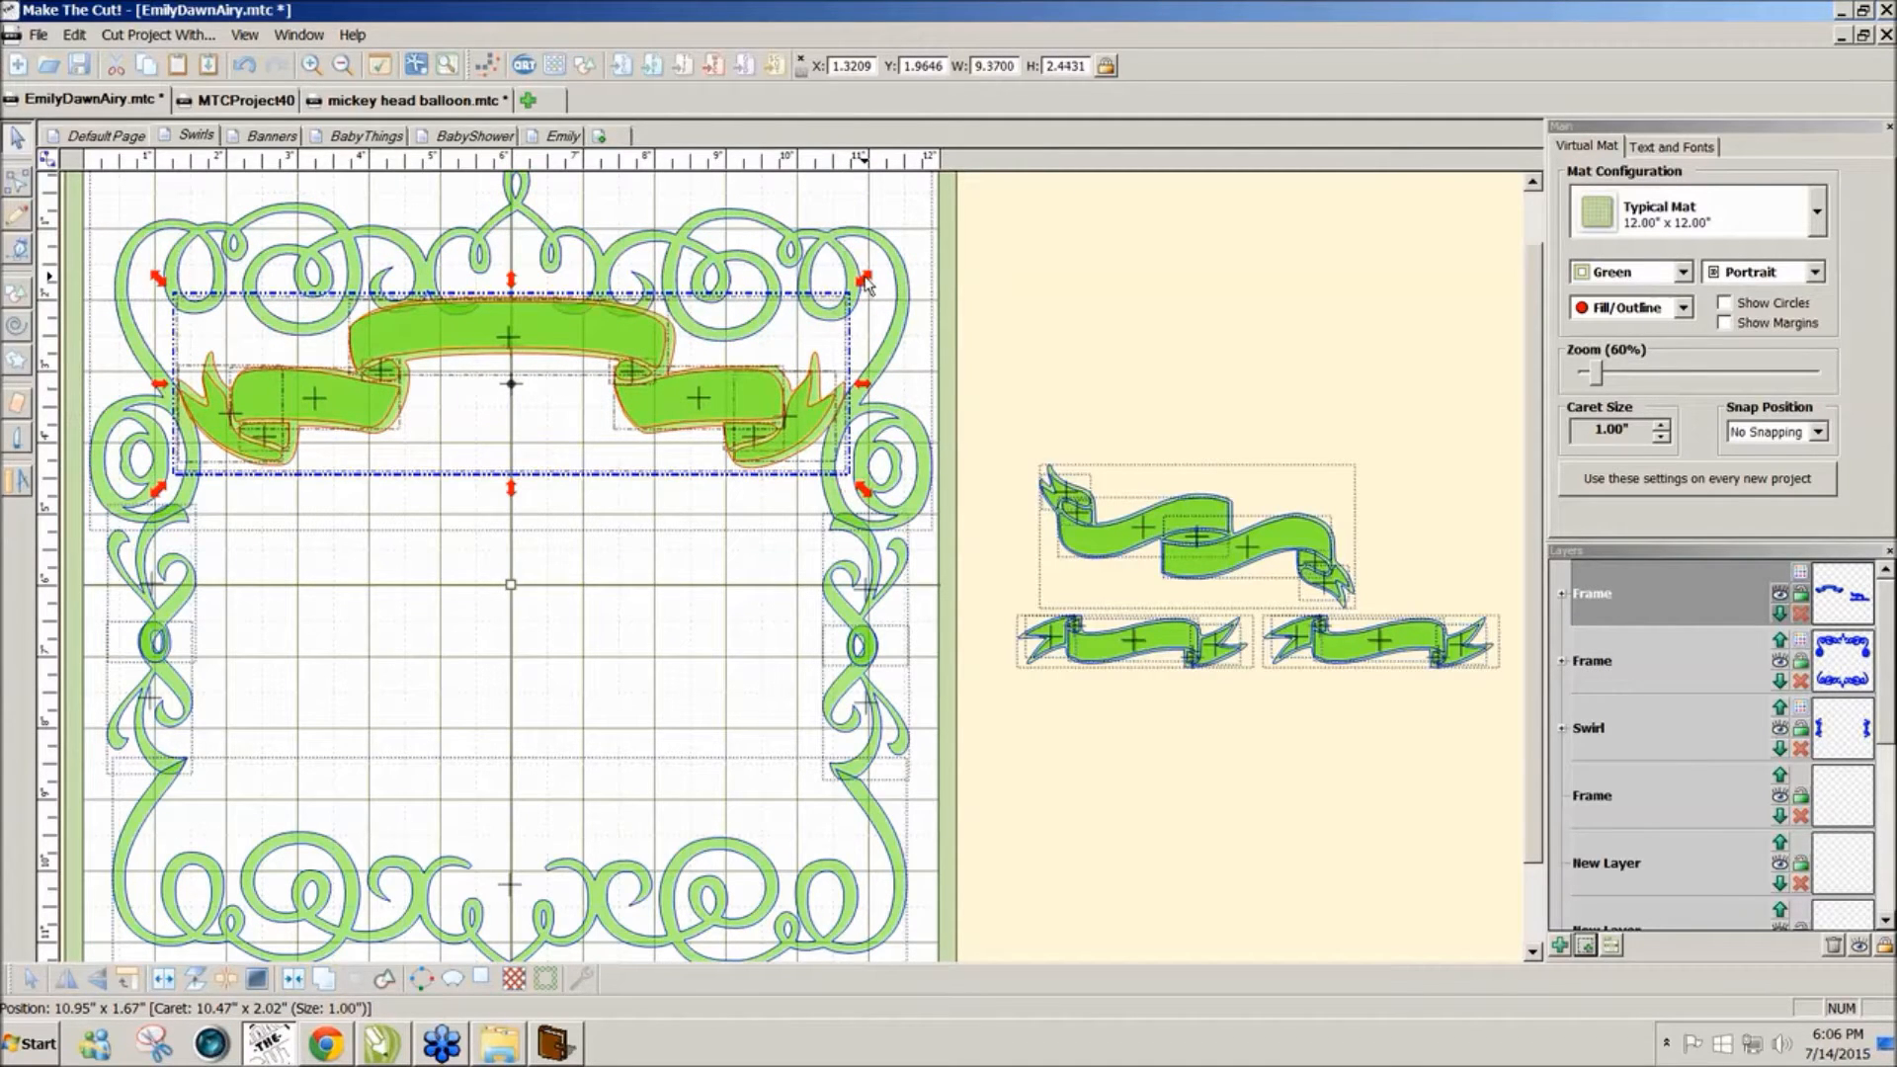
{"action": "left_click_drag", "start_coordinate": [161, 494], "coordinate": [159, 495]}
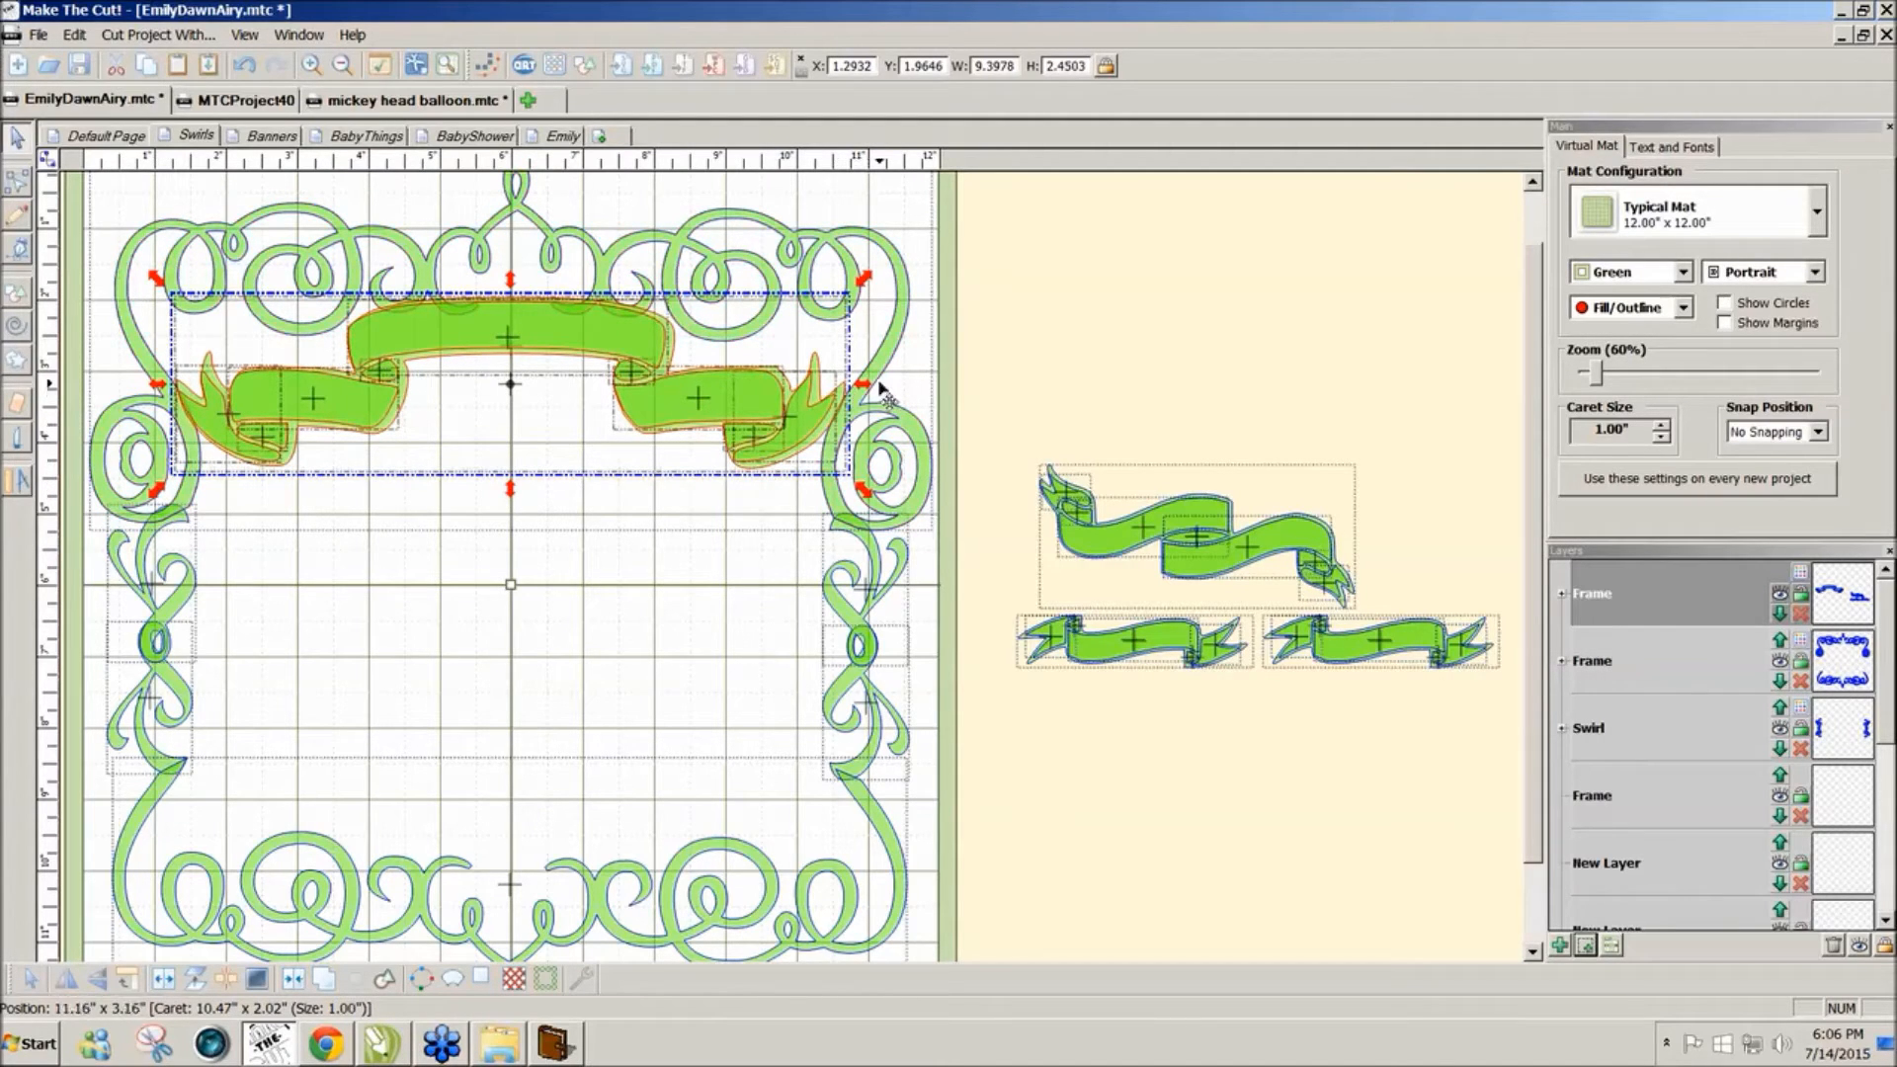
{"action": "left_click_drag", "start_coordinate": [871, 284], "coordinate": [876, 284]}
{"action": "left_click", "coordinate": [1101, 317]}
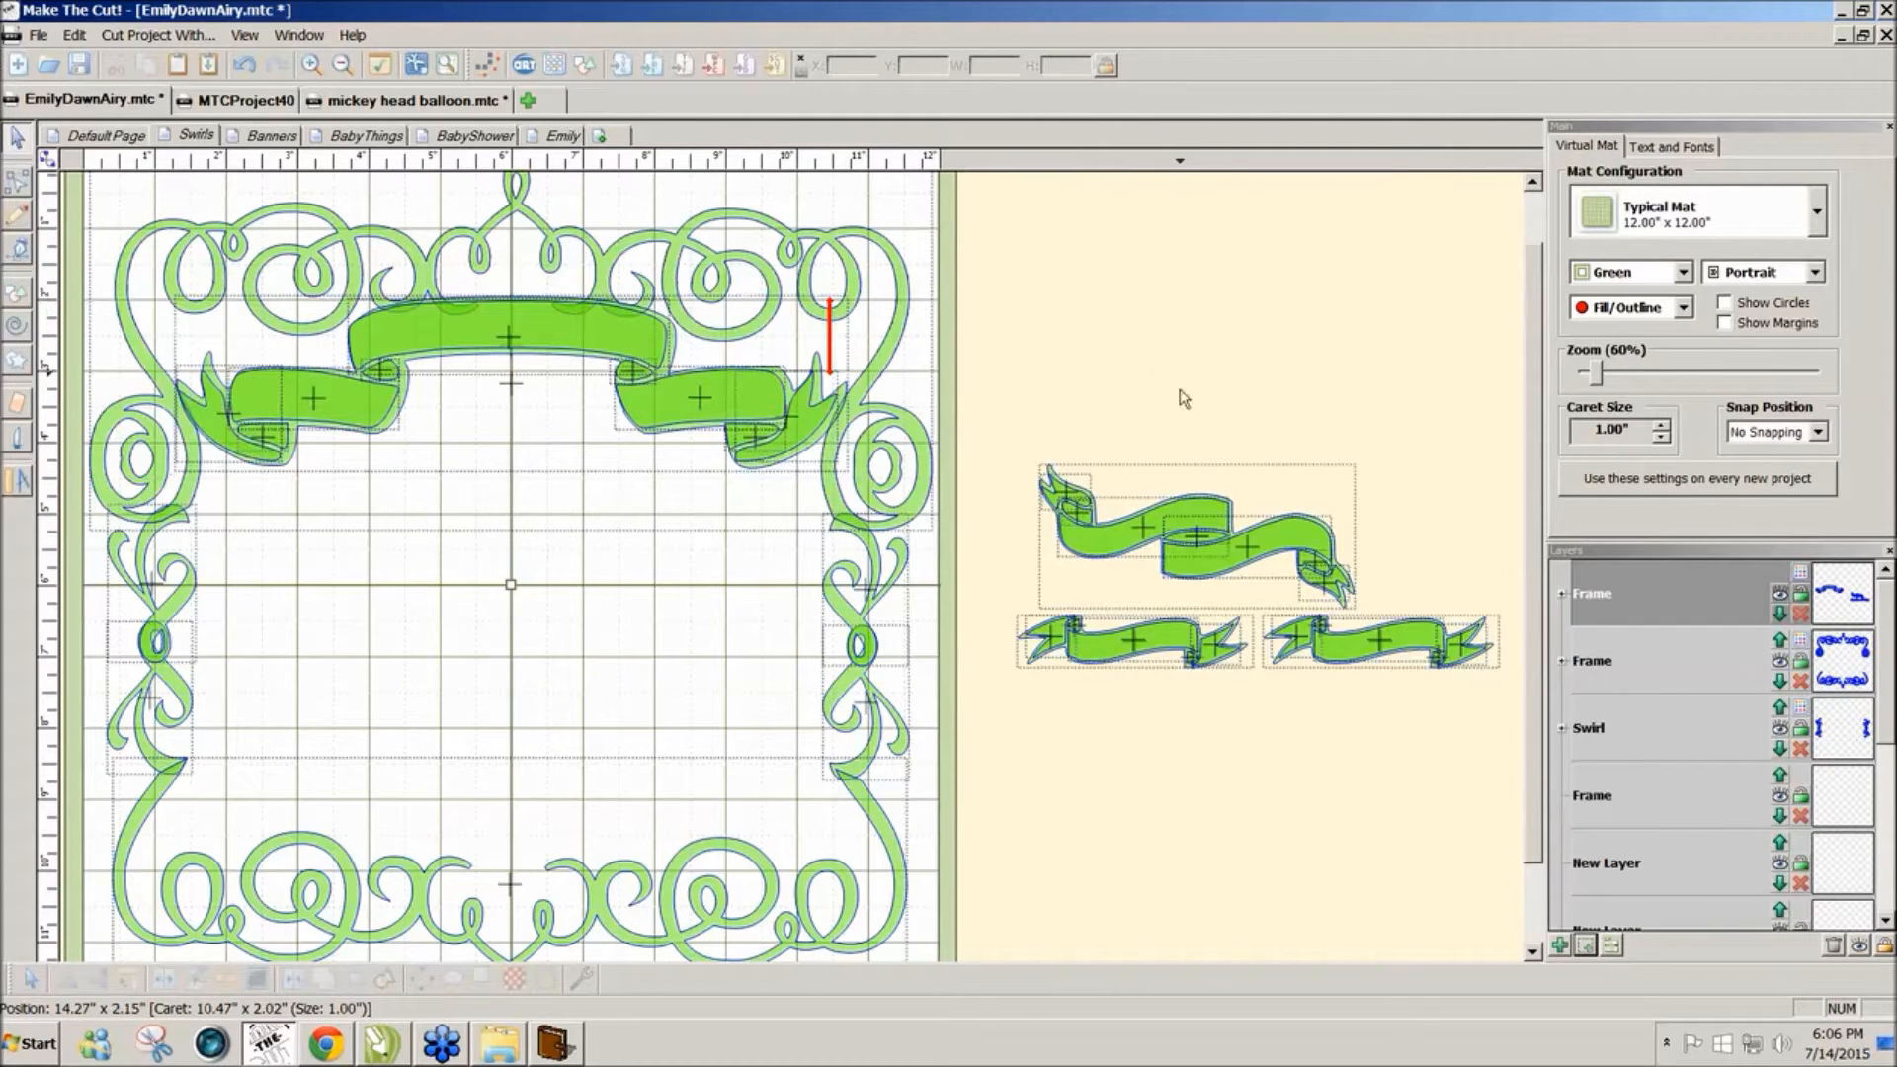
Step: Move the wavy banner group to another spot on the mat
{"action": "mouse_move", "coordinate": [977, 422]}
{"action": "left_mouse_down"}
{"action": "mouse_move", "coordinate": [1522, 622]}
{"action": "mouse_move", "coordinate": [1521, 595]}
{"action": "mouse_move", "coordinate": [1462, 585]}
{"action": "left_mouse_up"}
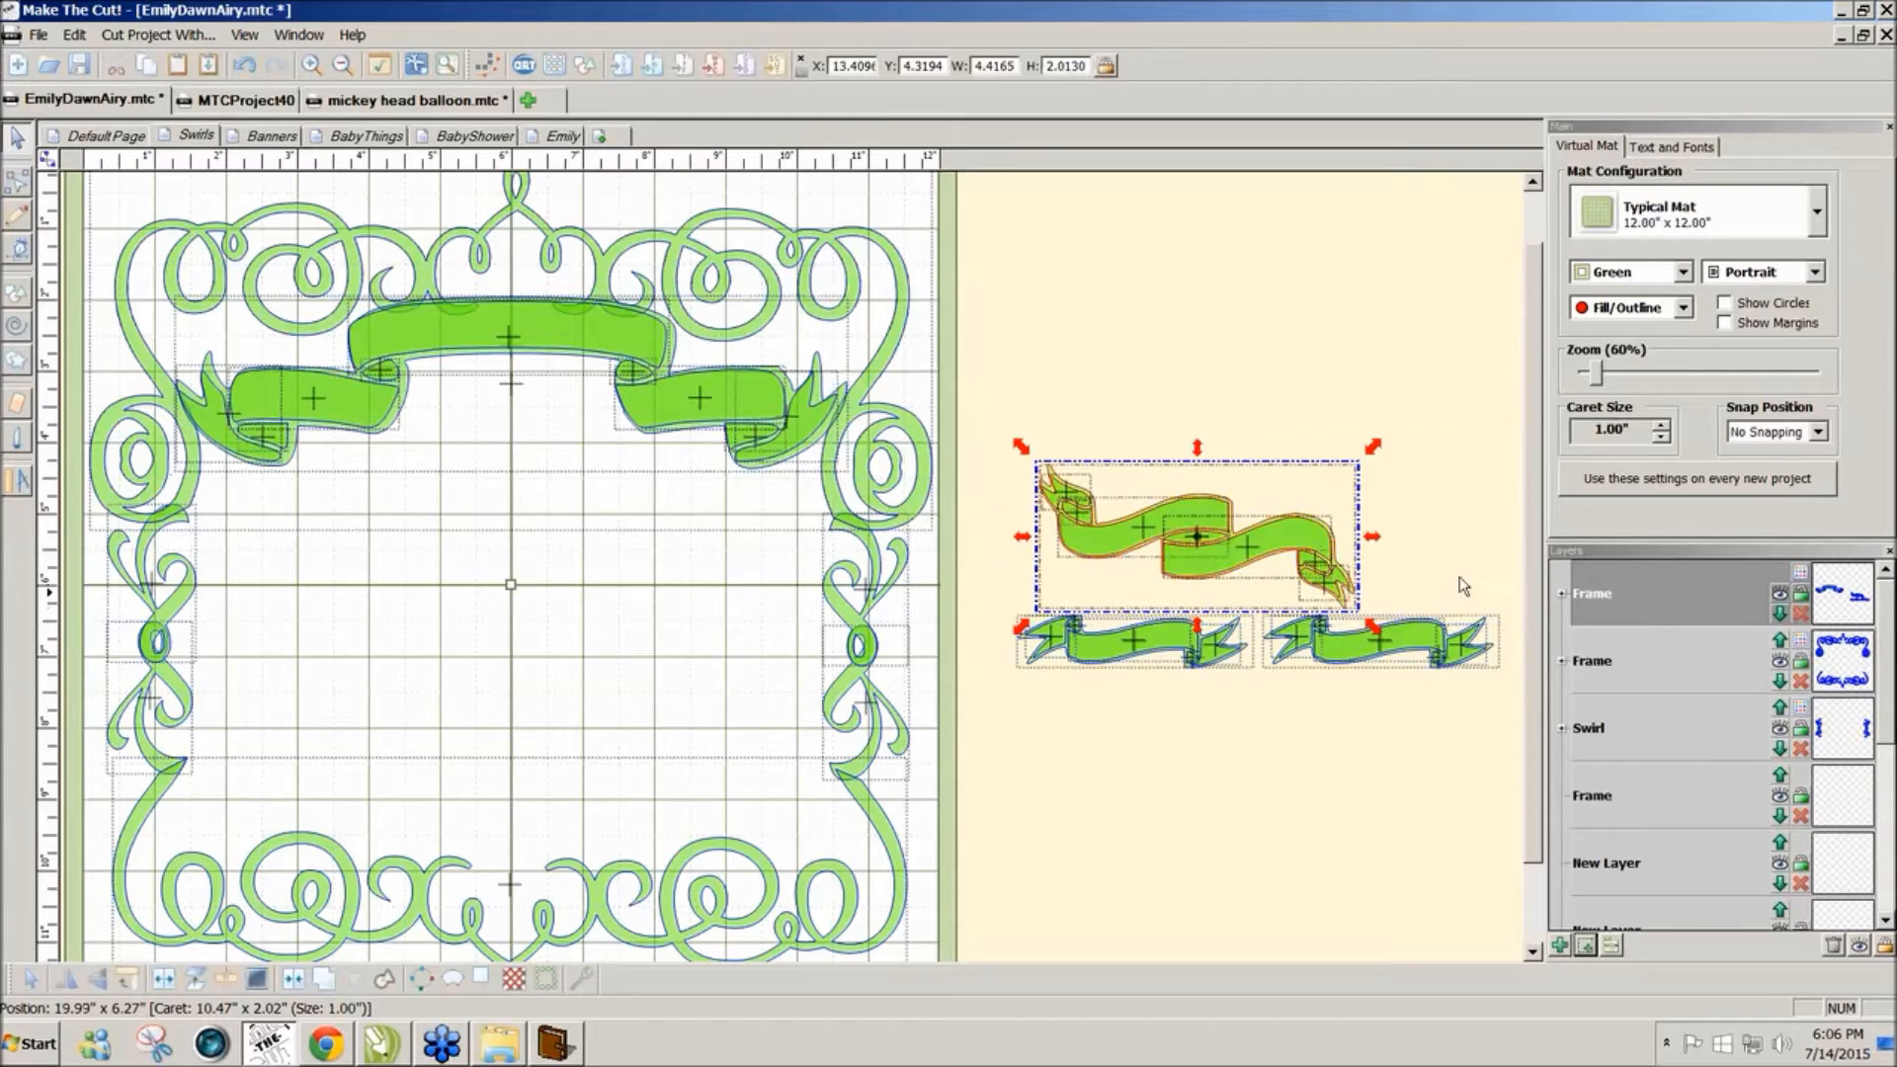
{"action": "mouse_move", "coordinate": [1272, 567]}
{"action": "left_mouse_down"}
{"action": "mouse_move", "coordinate": [454, 702]}
{"action": "mouse_move", "coordinate": [1367, 496]}
{"action": "left_mouse_up"}
{"action": "left_click", "coordinate": [1041, 288]}
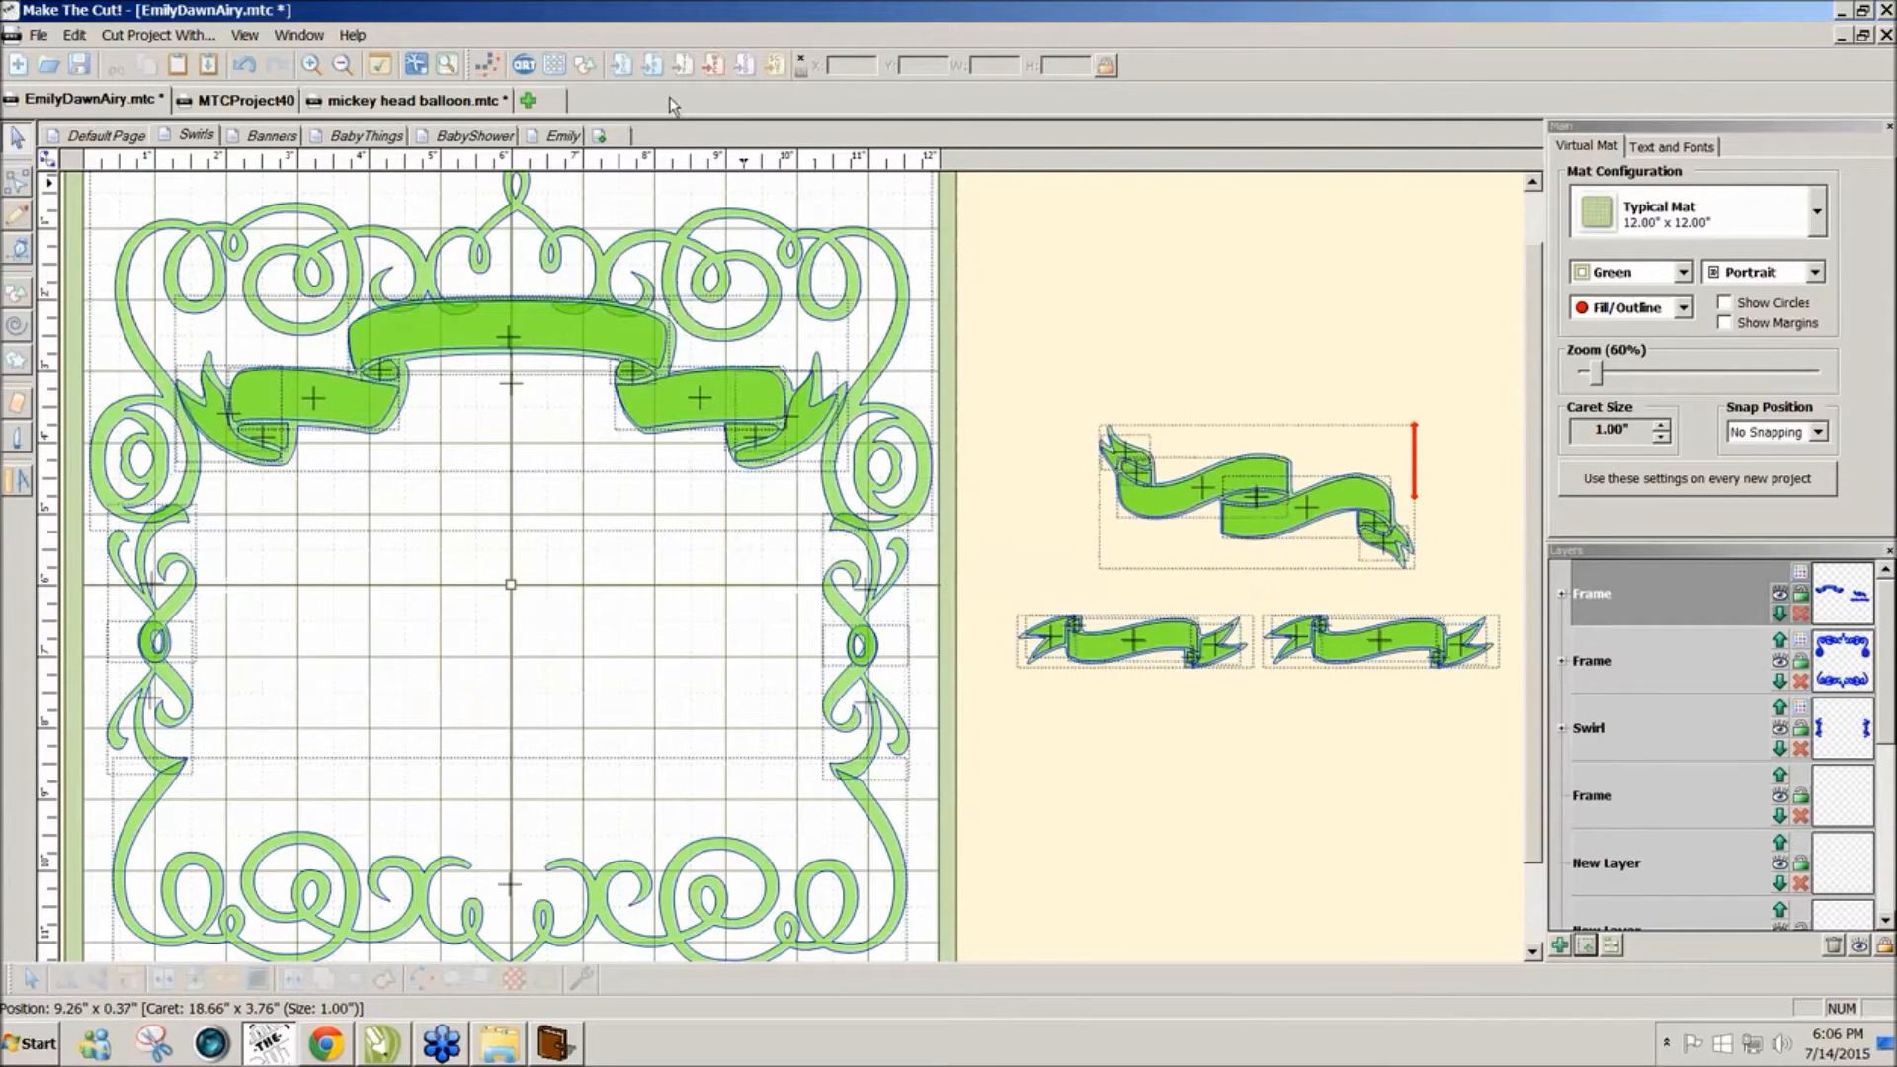
Step: Add the Heart 4 (Generic) shape and enlarge it to about 6.67 × 5.33 inches in the frame's centre
{"action": "left_click", "coordinate": [585, 66]}
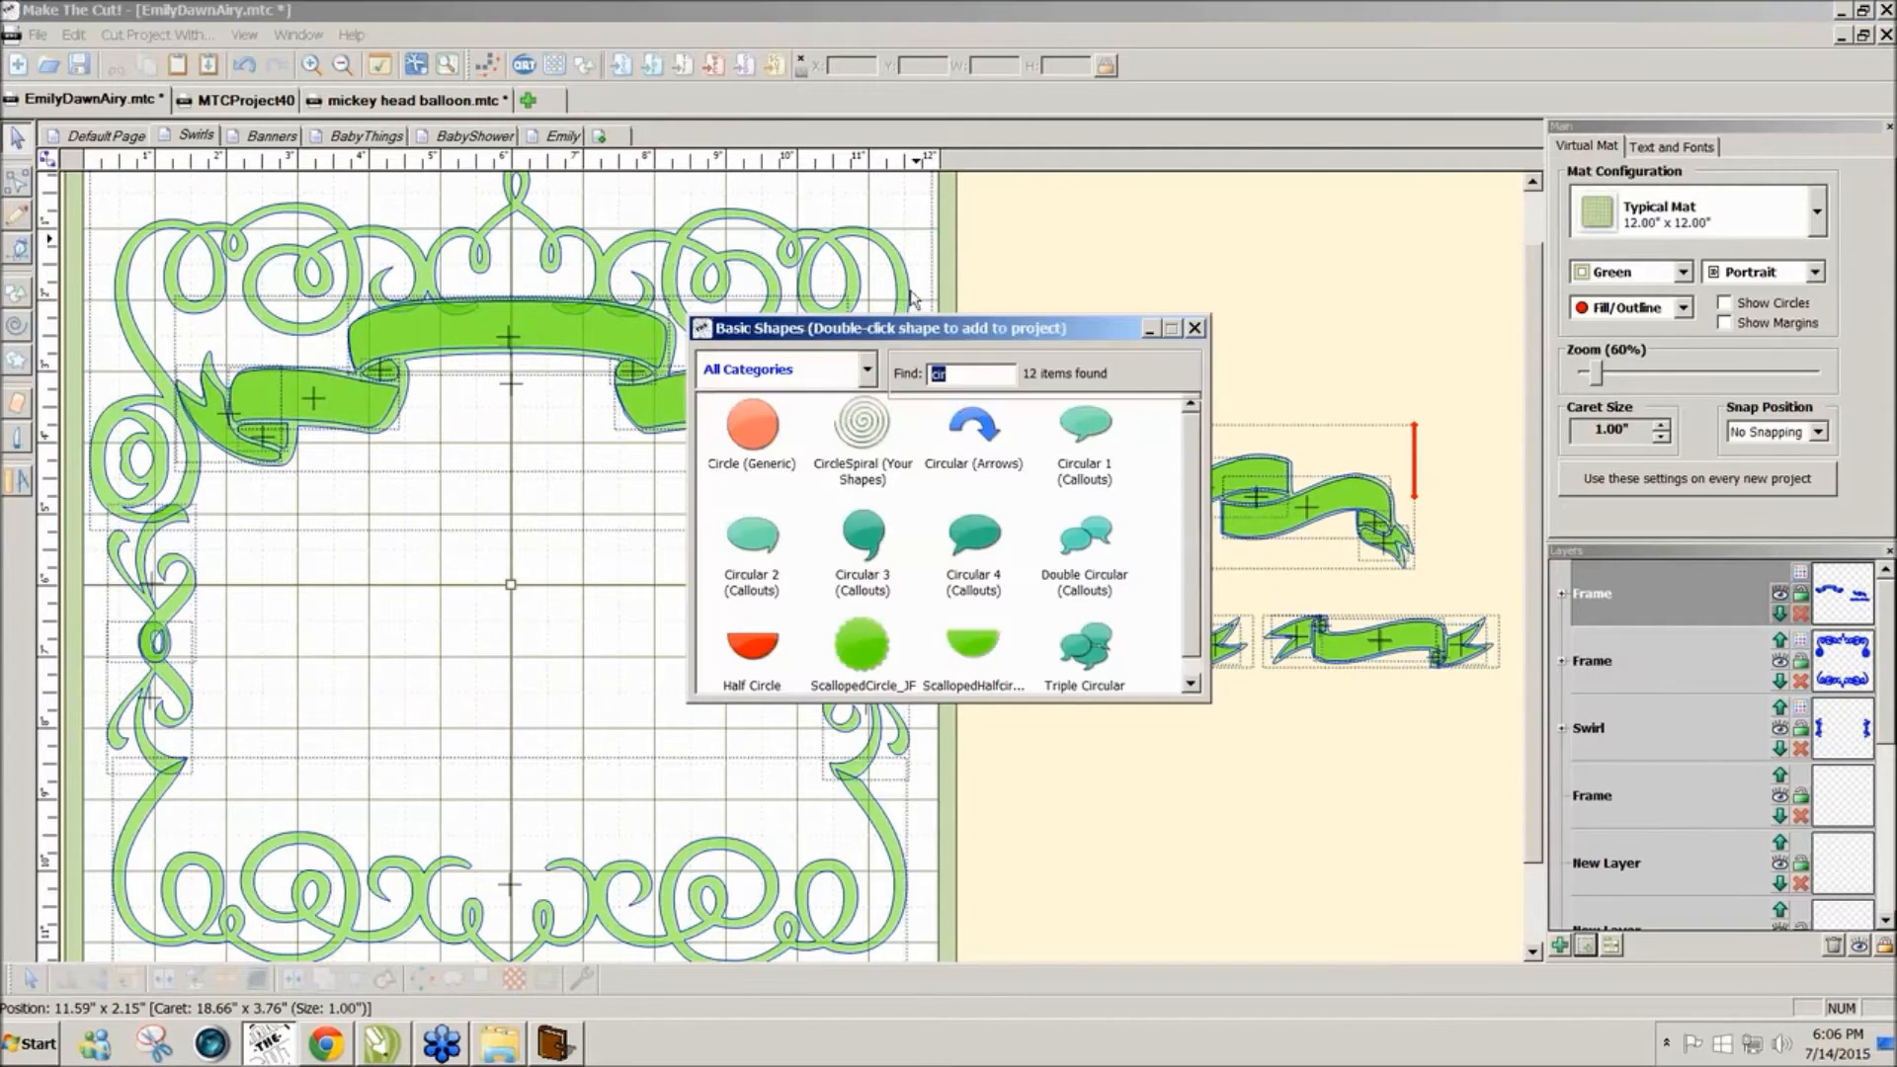
{"action": "type", "text": "he"}
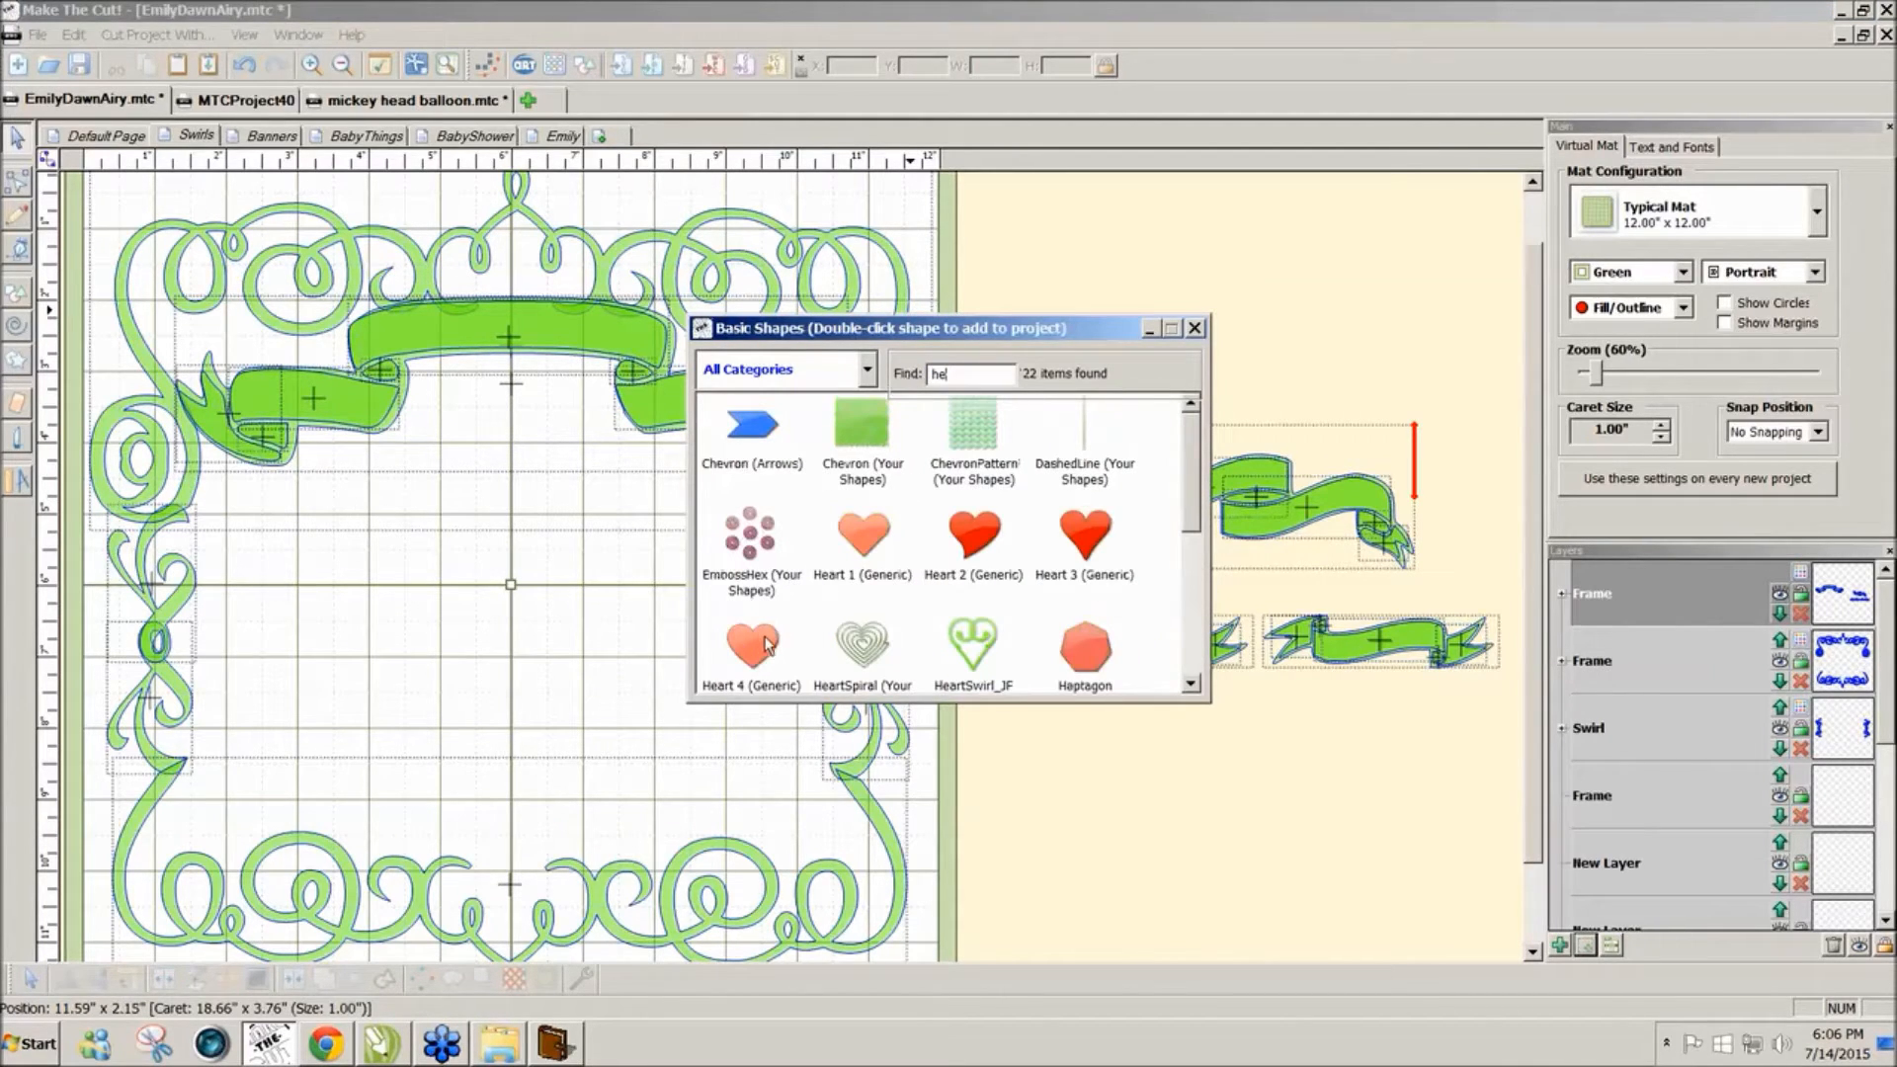
{"action": "left_click", "coordinate": [759, 642]}
{"action": "double_click", "coordinate": [753, 646]}
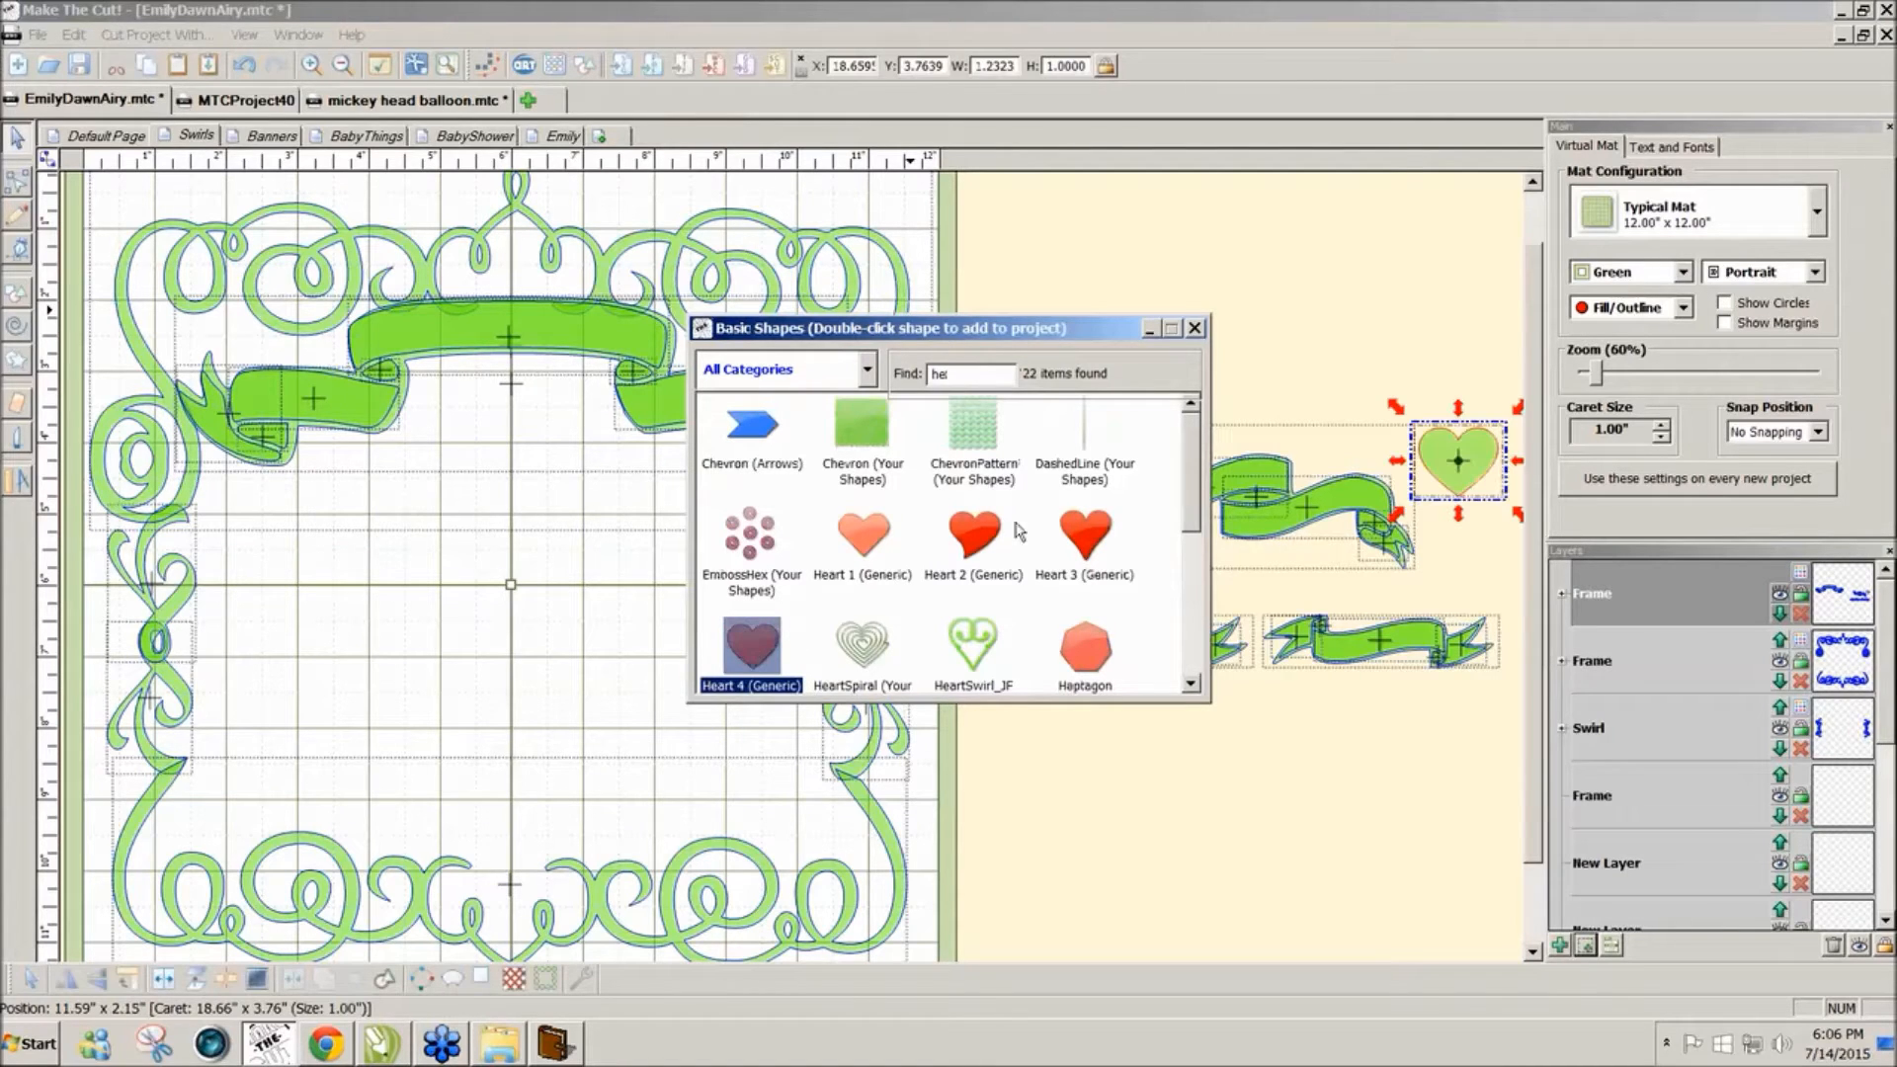
{"action": "left_click", "coordinate": [1194, 328]}
{"action": "left_click_drag", "start_coordinate": [1483, 477], "coordinate": [731, 806]}
{"action": "left_click_drag", "start_coordinate": [568, 736], "coordinate": [551, 707]}
{"action": "left_click_drag", "start_coordinate": [697, 778], "coordinate": [780, 850]}
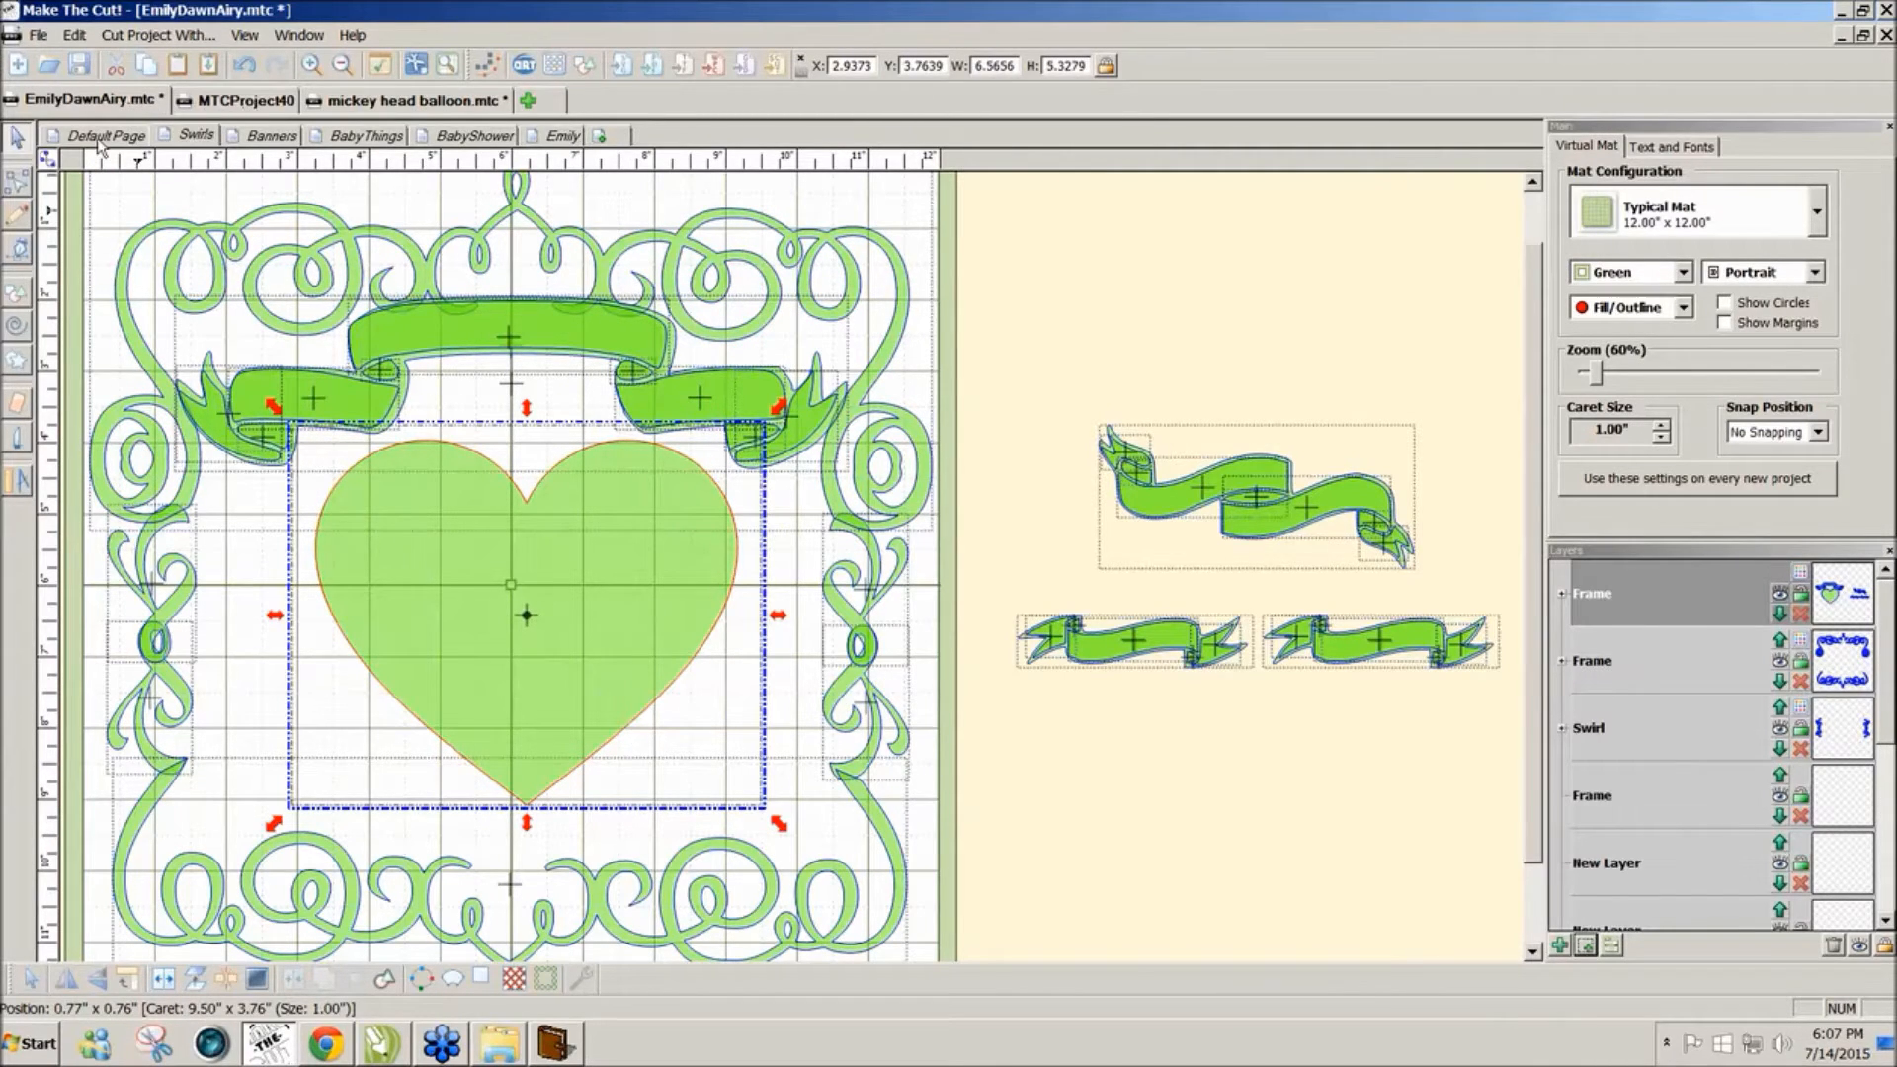
{"action": "left_click", "coordinate": [99, 138]}
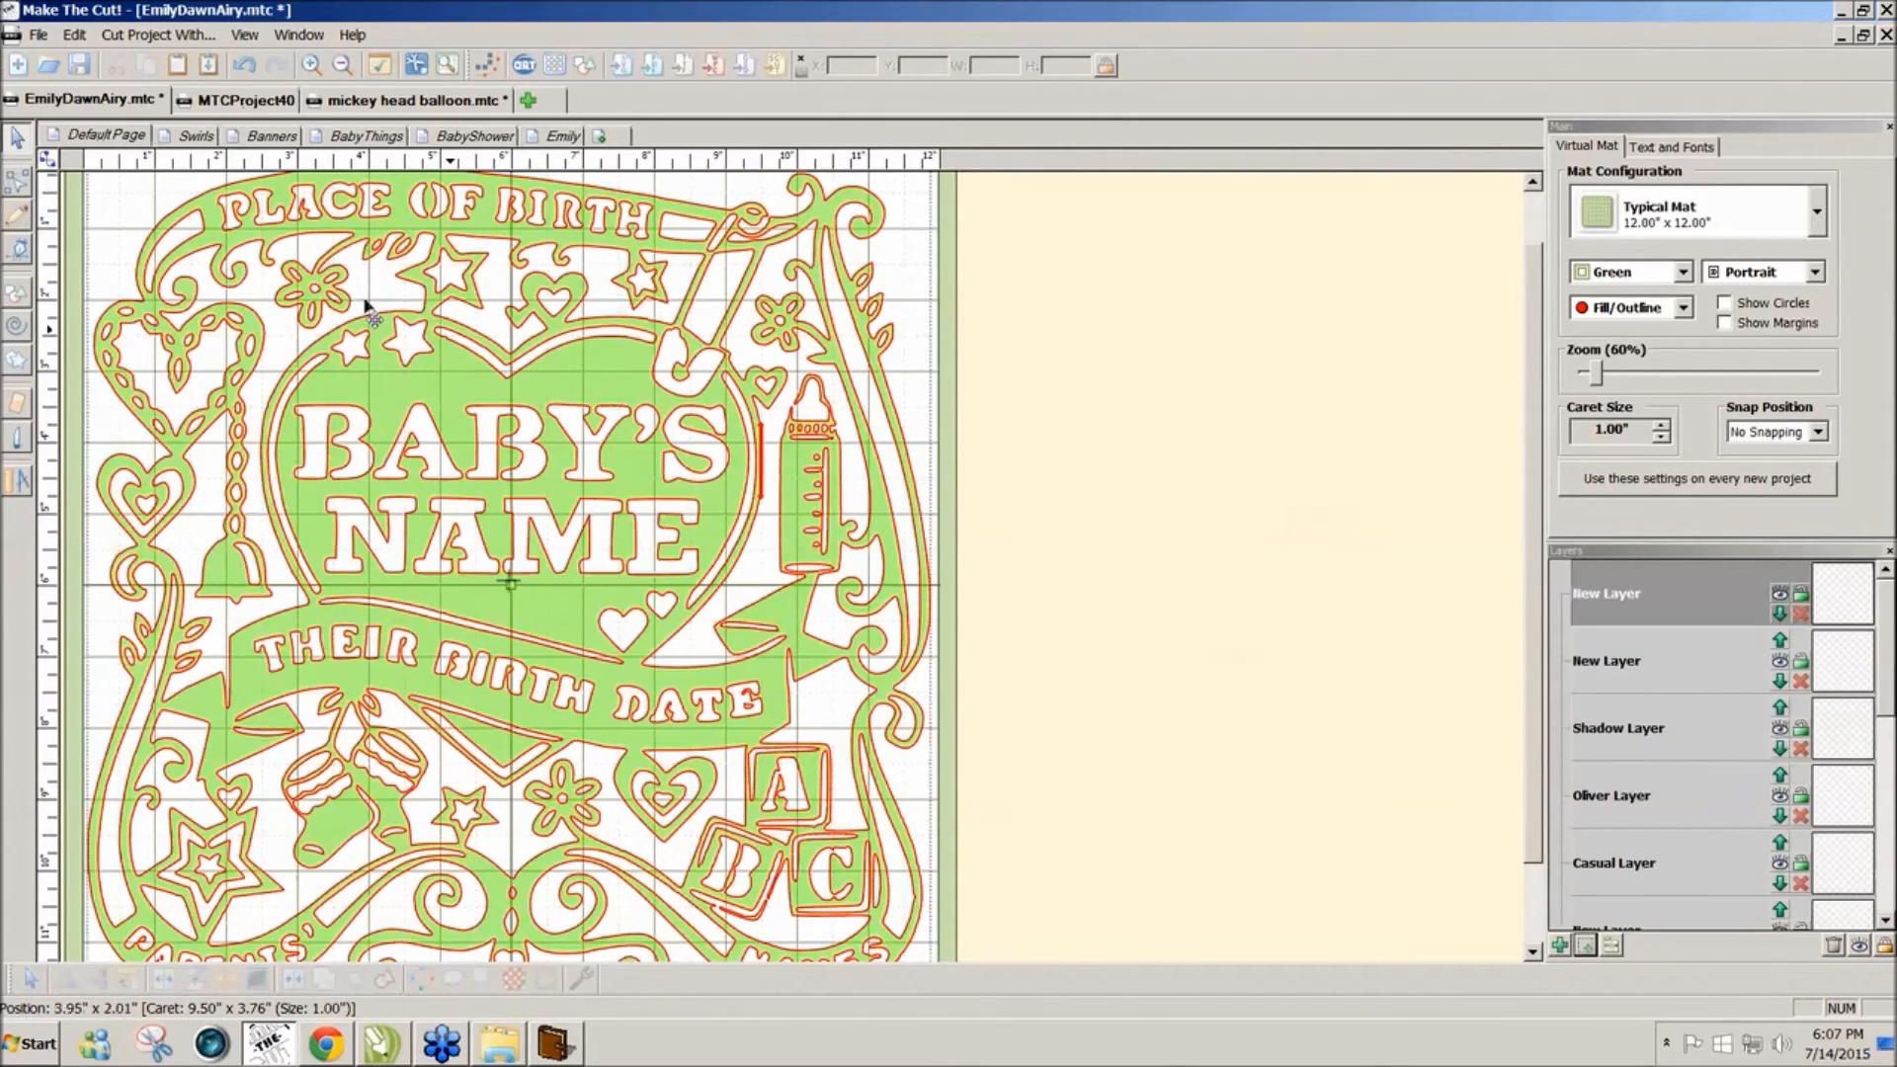
{"action": "left_click", "coordinate": [194, 138]}
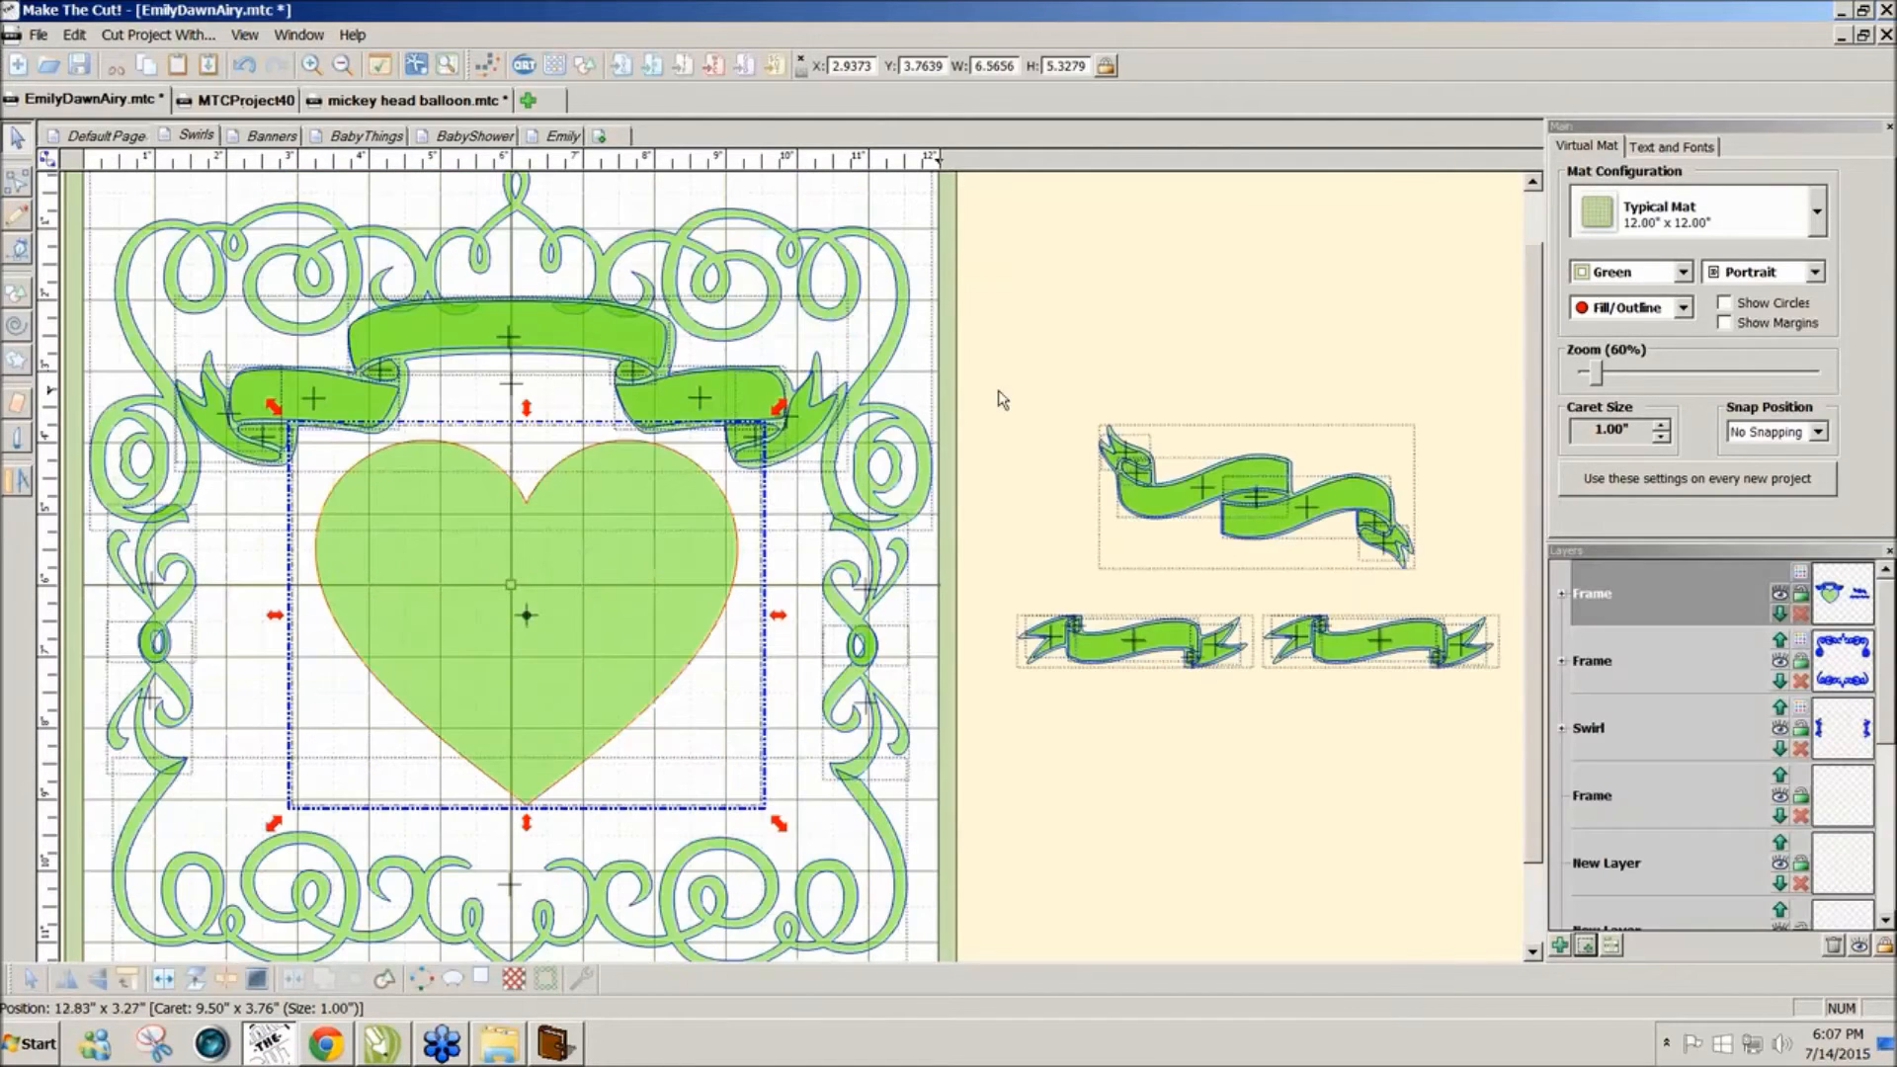
Step: Give the heart two nested duplicates with a -0.15 inch gap
{"action": "left_click", "coordinate": [672, 568]}
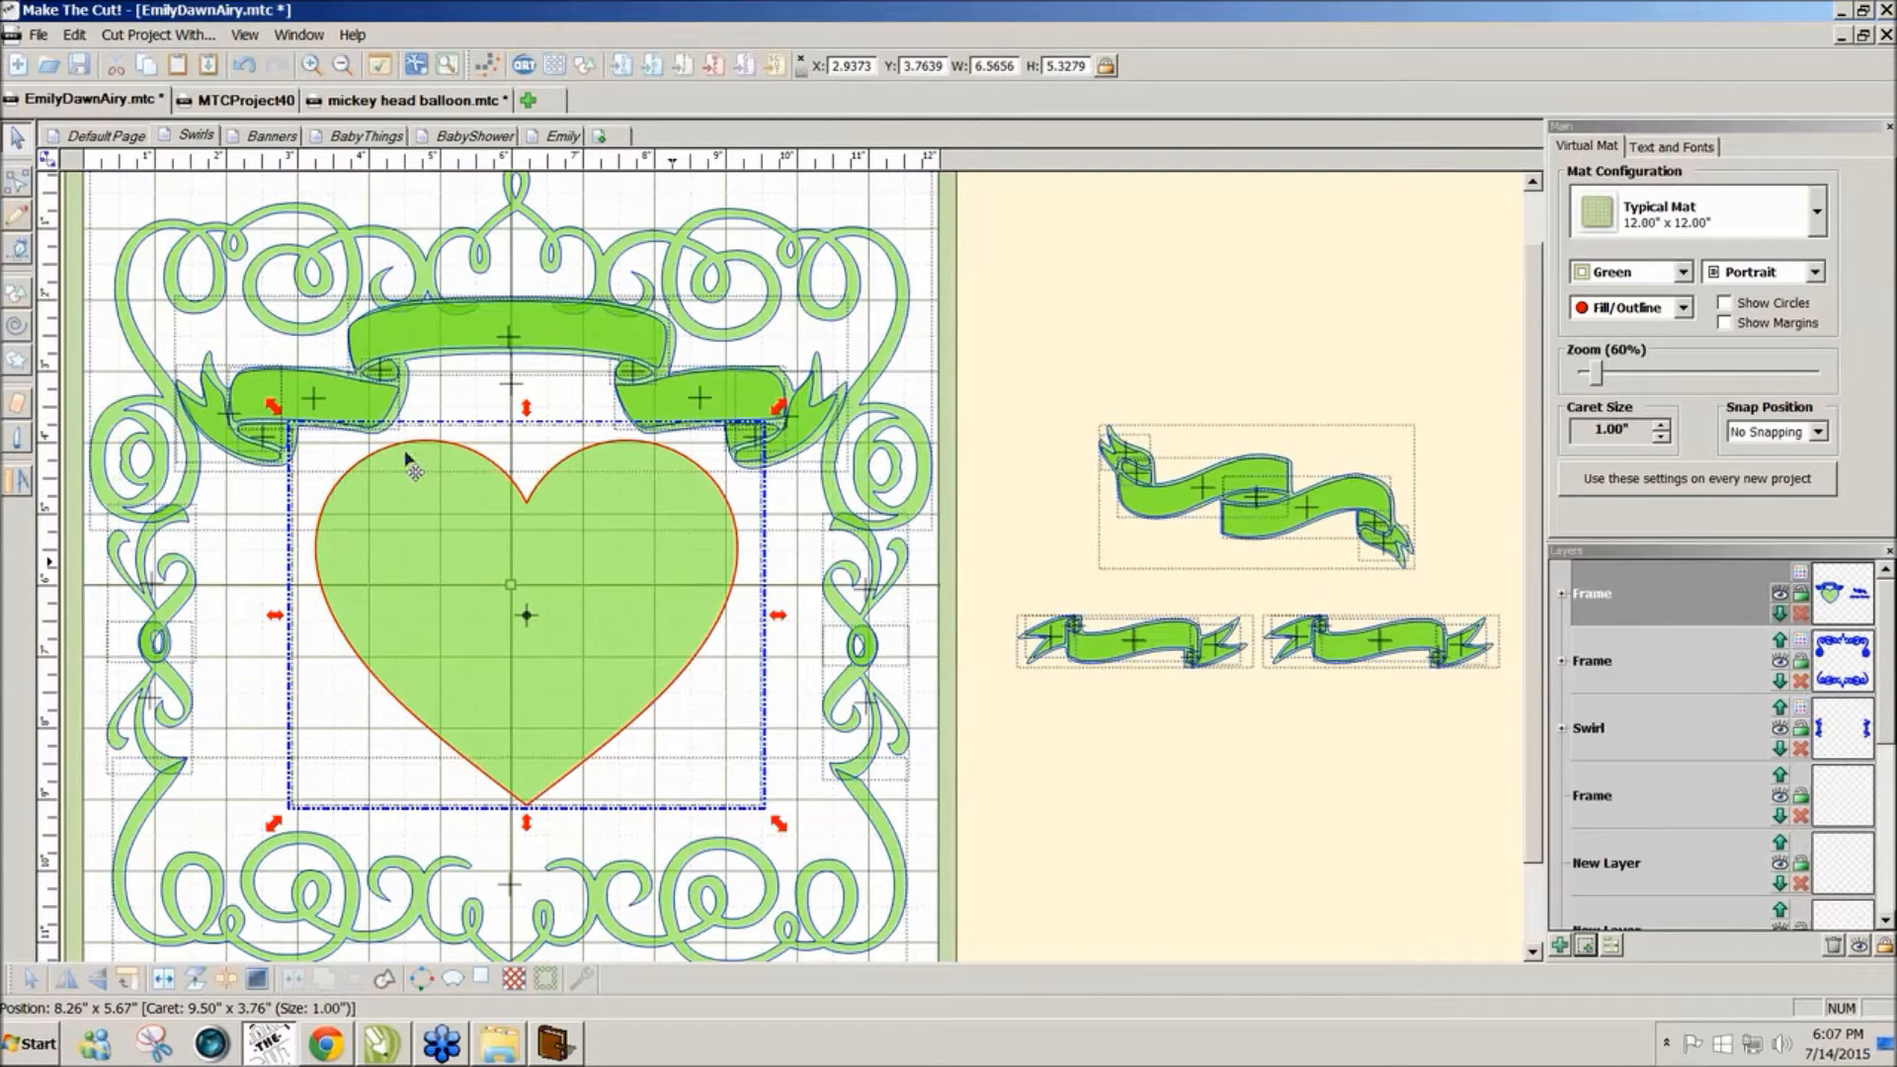
{"action": "left_click", "coordinate": [75, 37]}
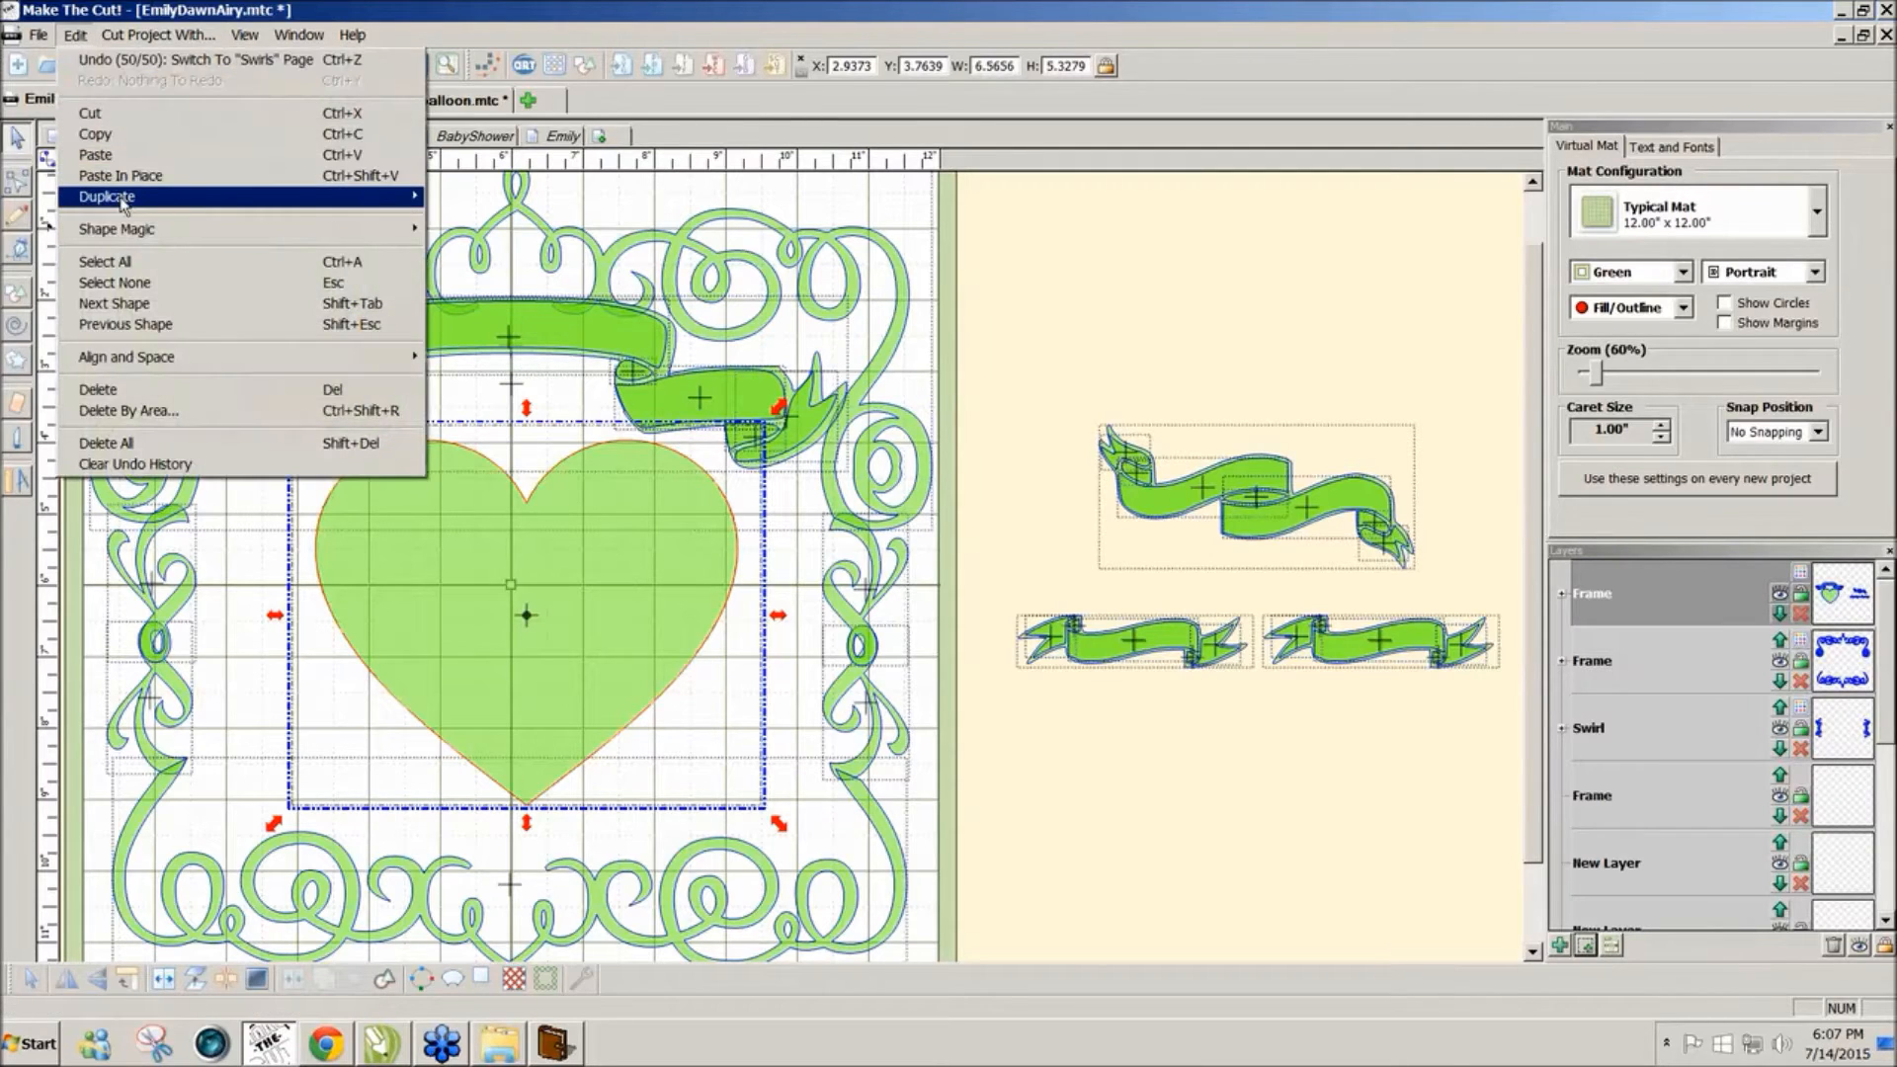
{"action": "mouse_move", "coordinate": [124, 203]}
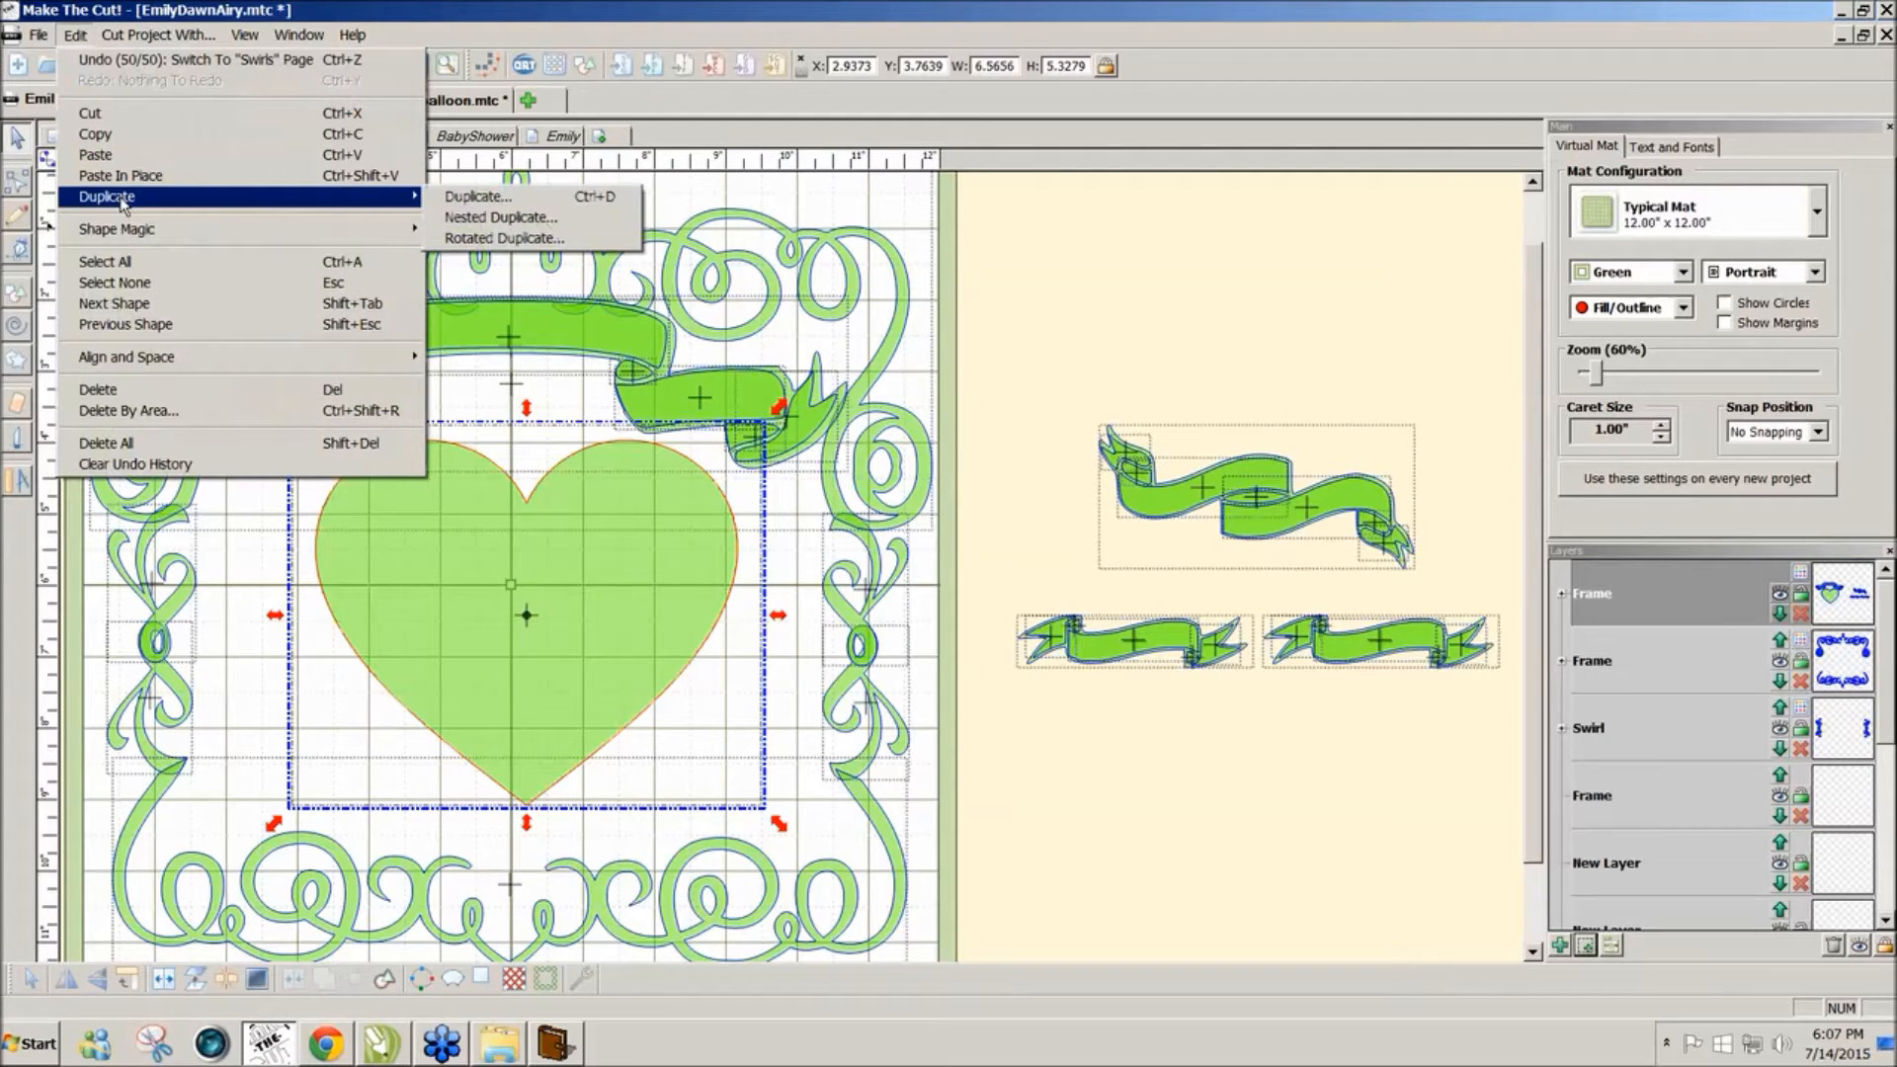
{"action": "left_click", "coordinate": [573, 222]}
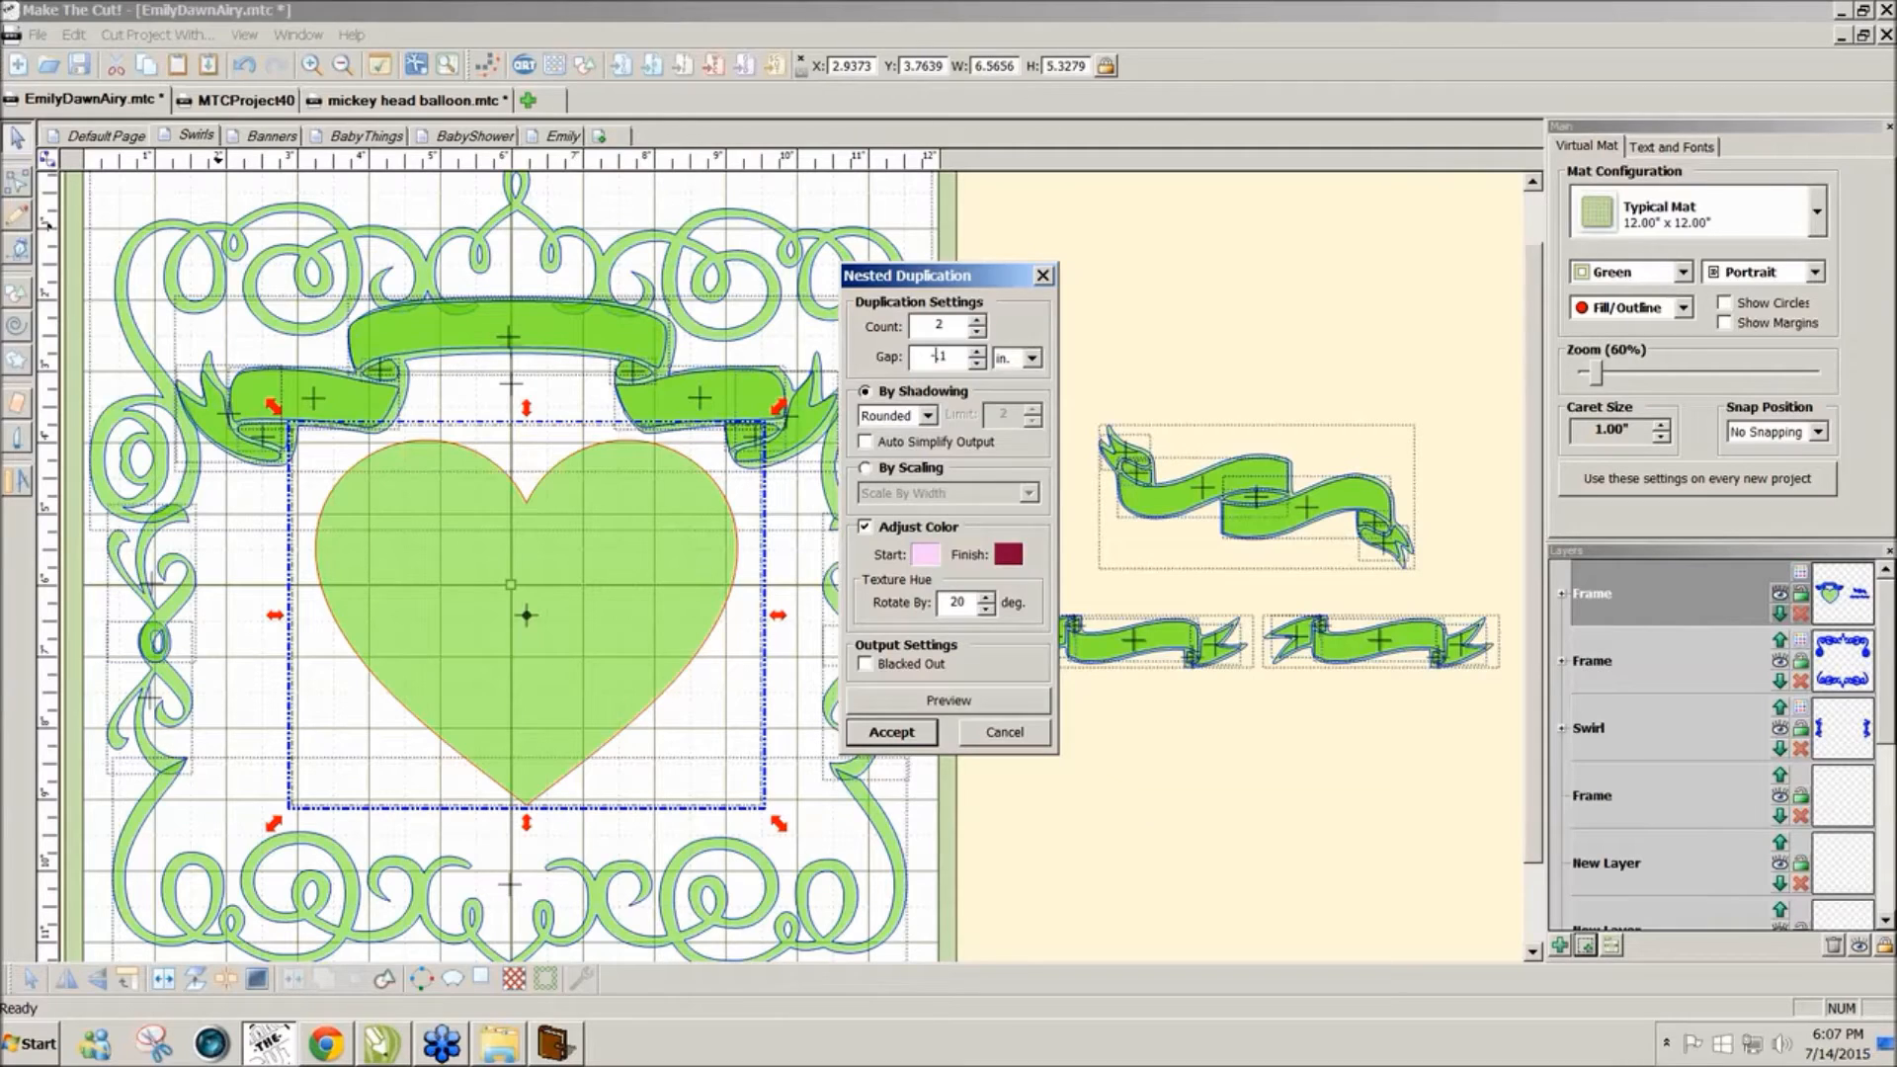
{"action": "left_click", "coordinate": [991, 707]}
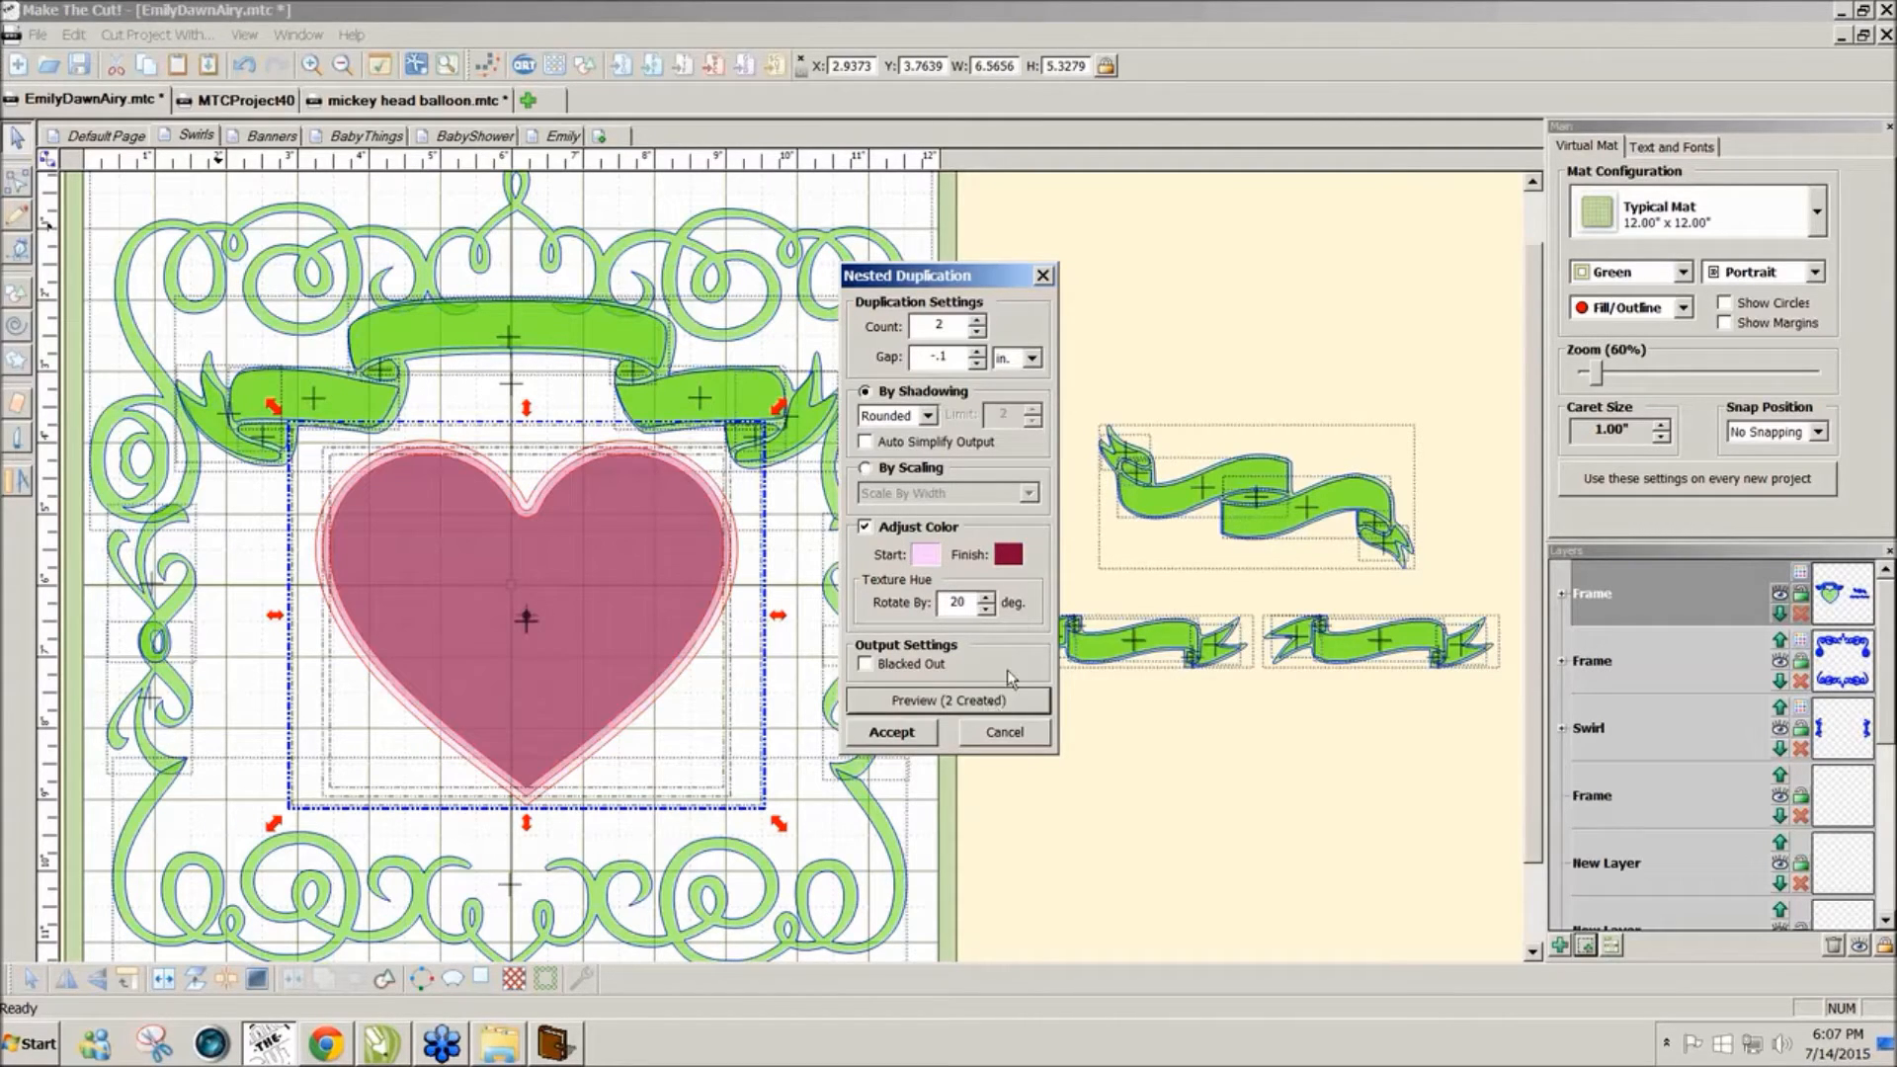
{"action": "left_click", "coordinate": [954, 357]}
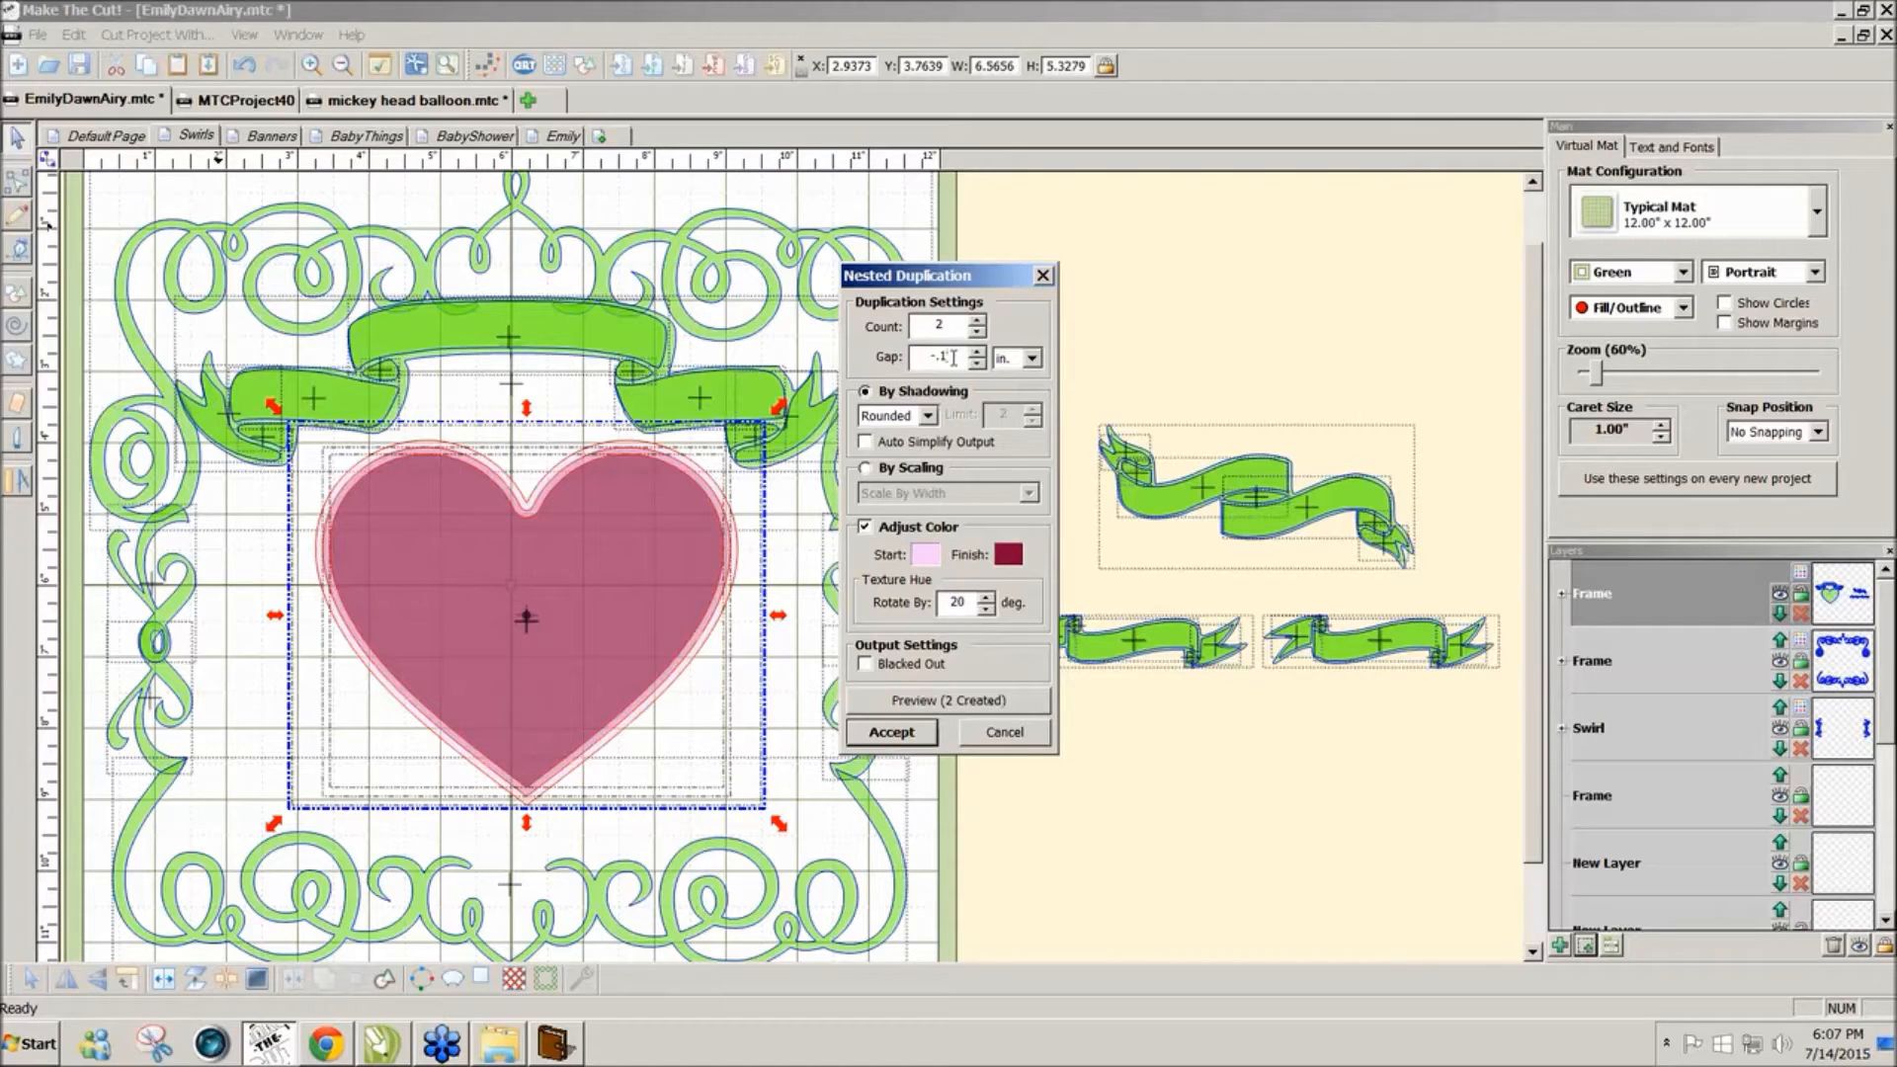
{"action": "left_click", "coordinate": [971, 701]}
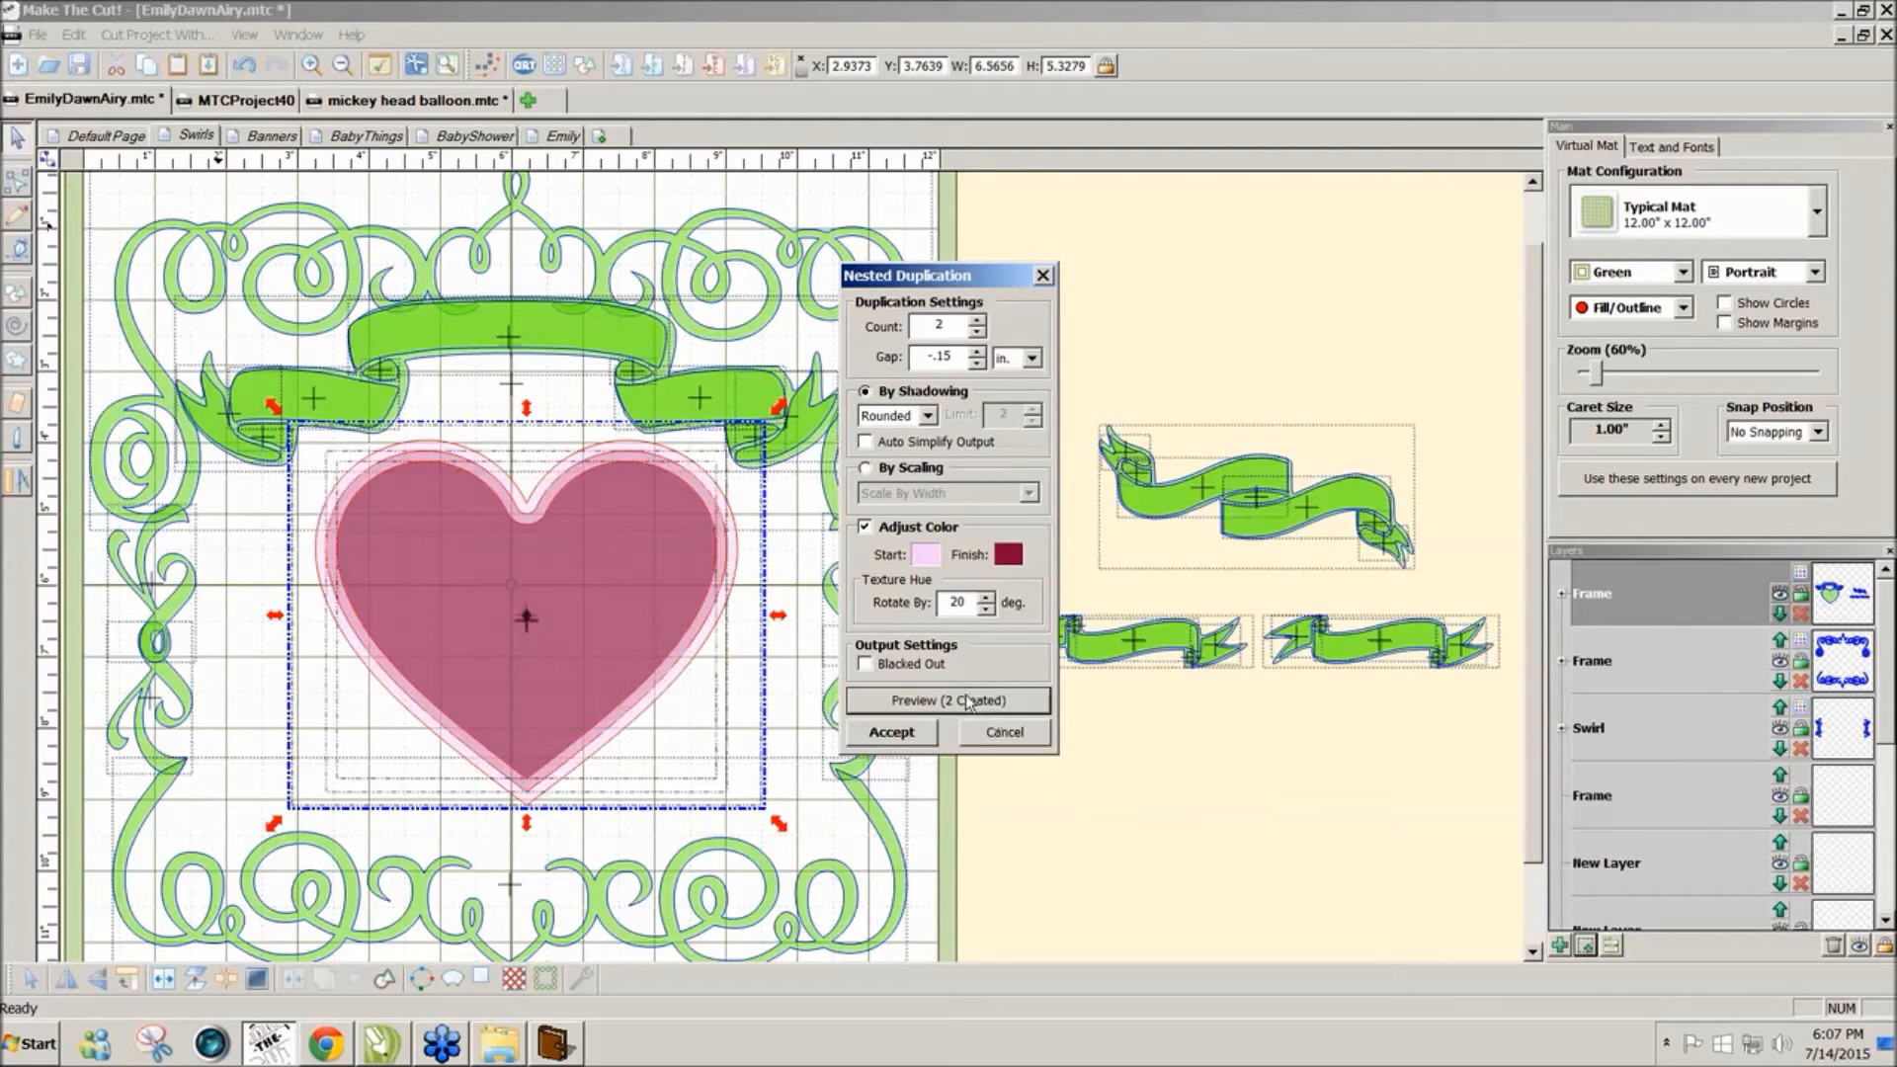
{"action": "left_click", "coordinate": [887, 732]}
{"action": "left_click", "coordinate": [783, 655]}
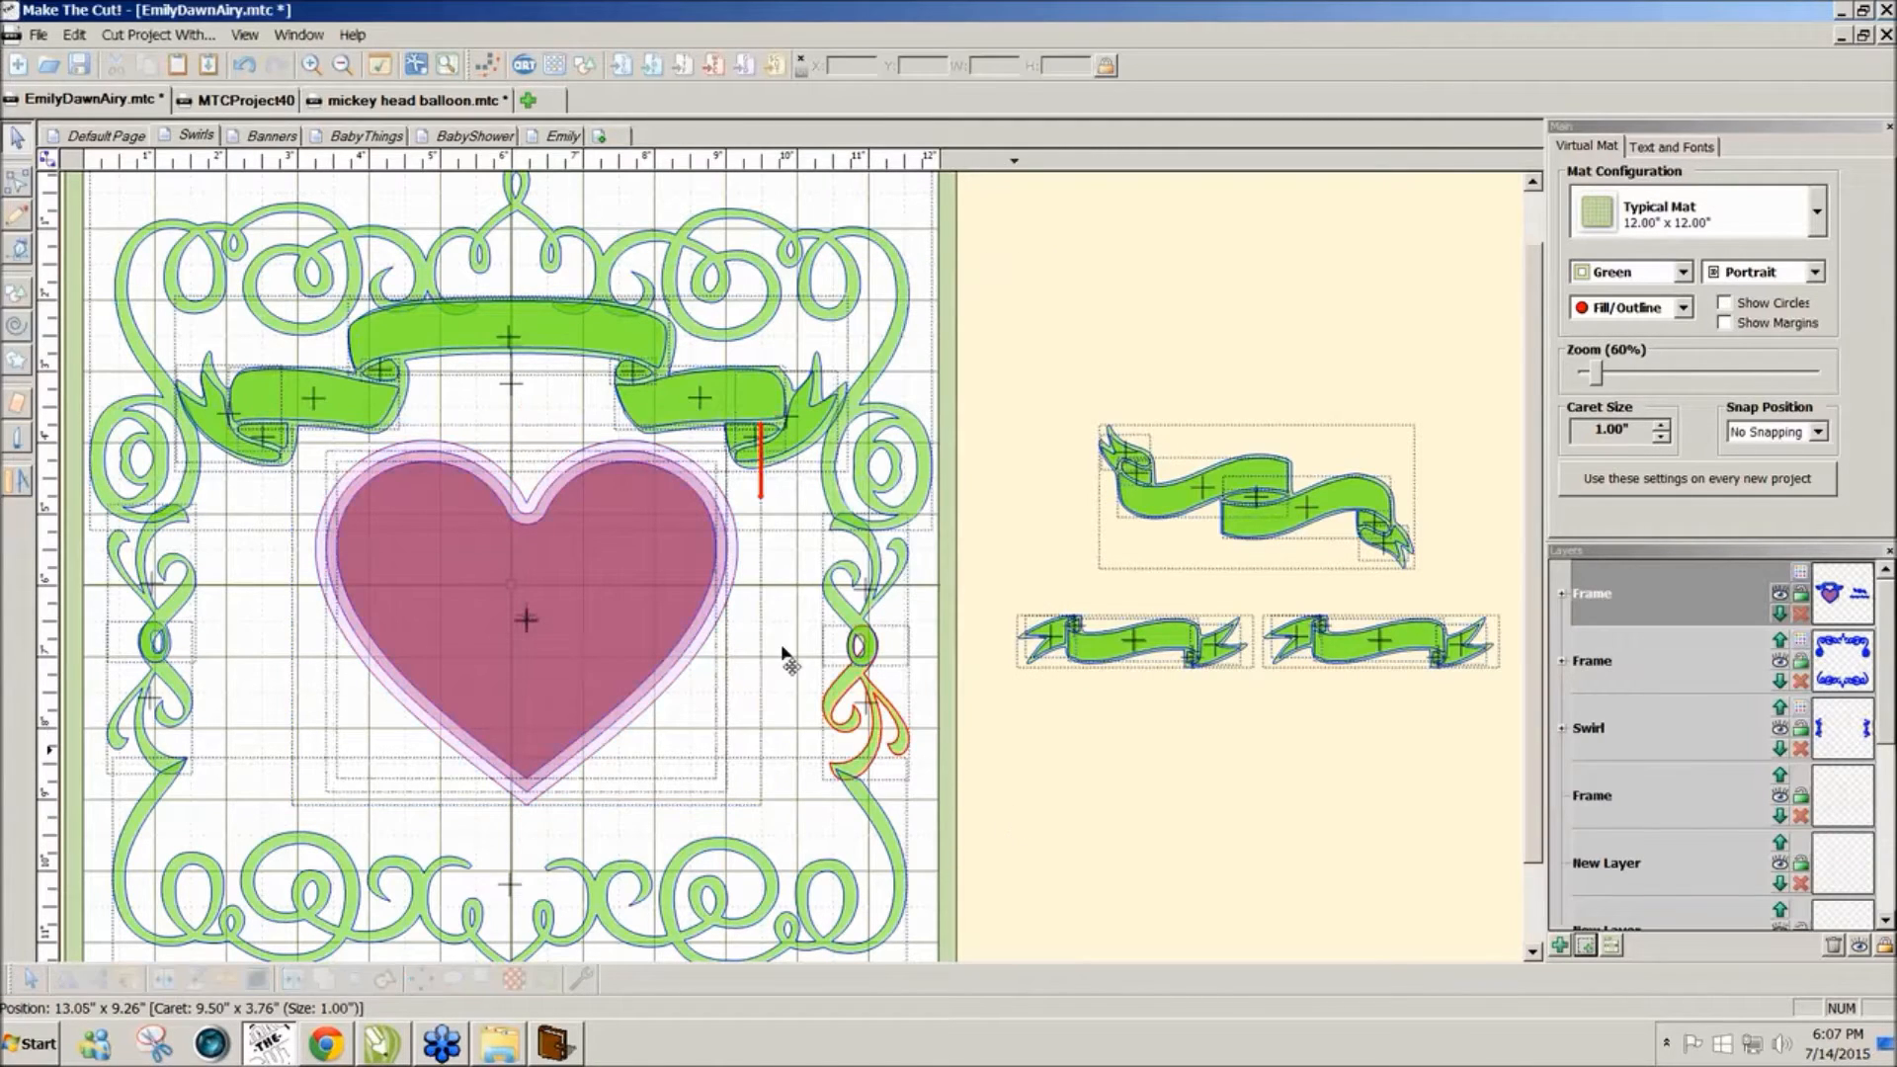
Step: Enlarge the heart and its shadow layers slightly and move them up a little
{"action": "left_click", "coordinate": [508, 501]}
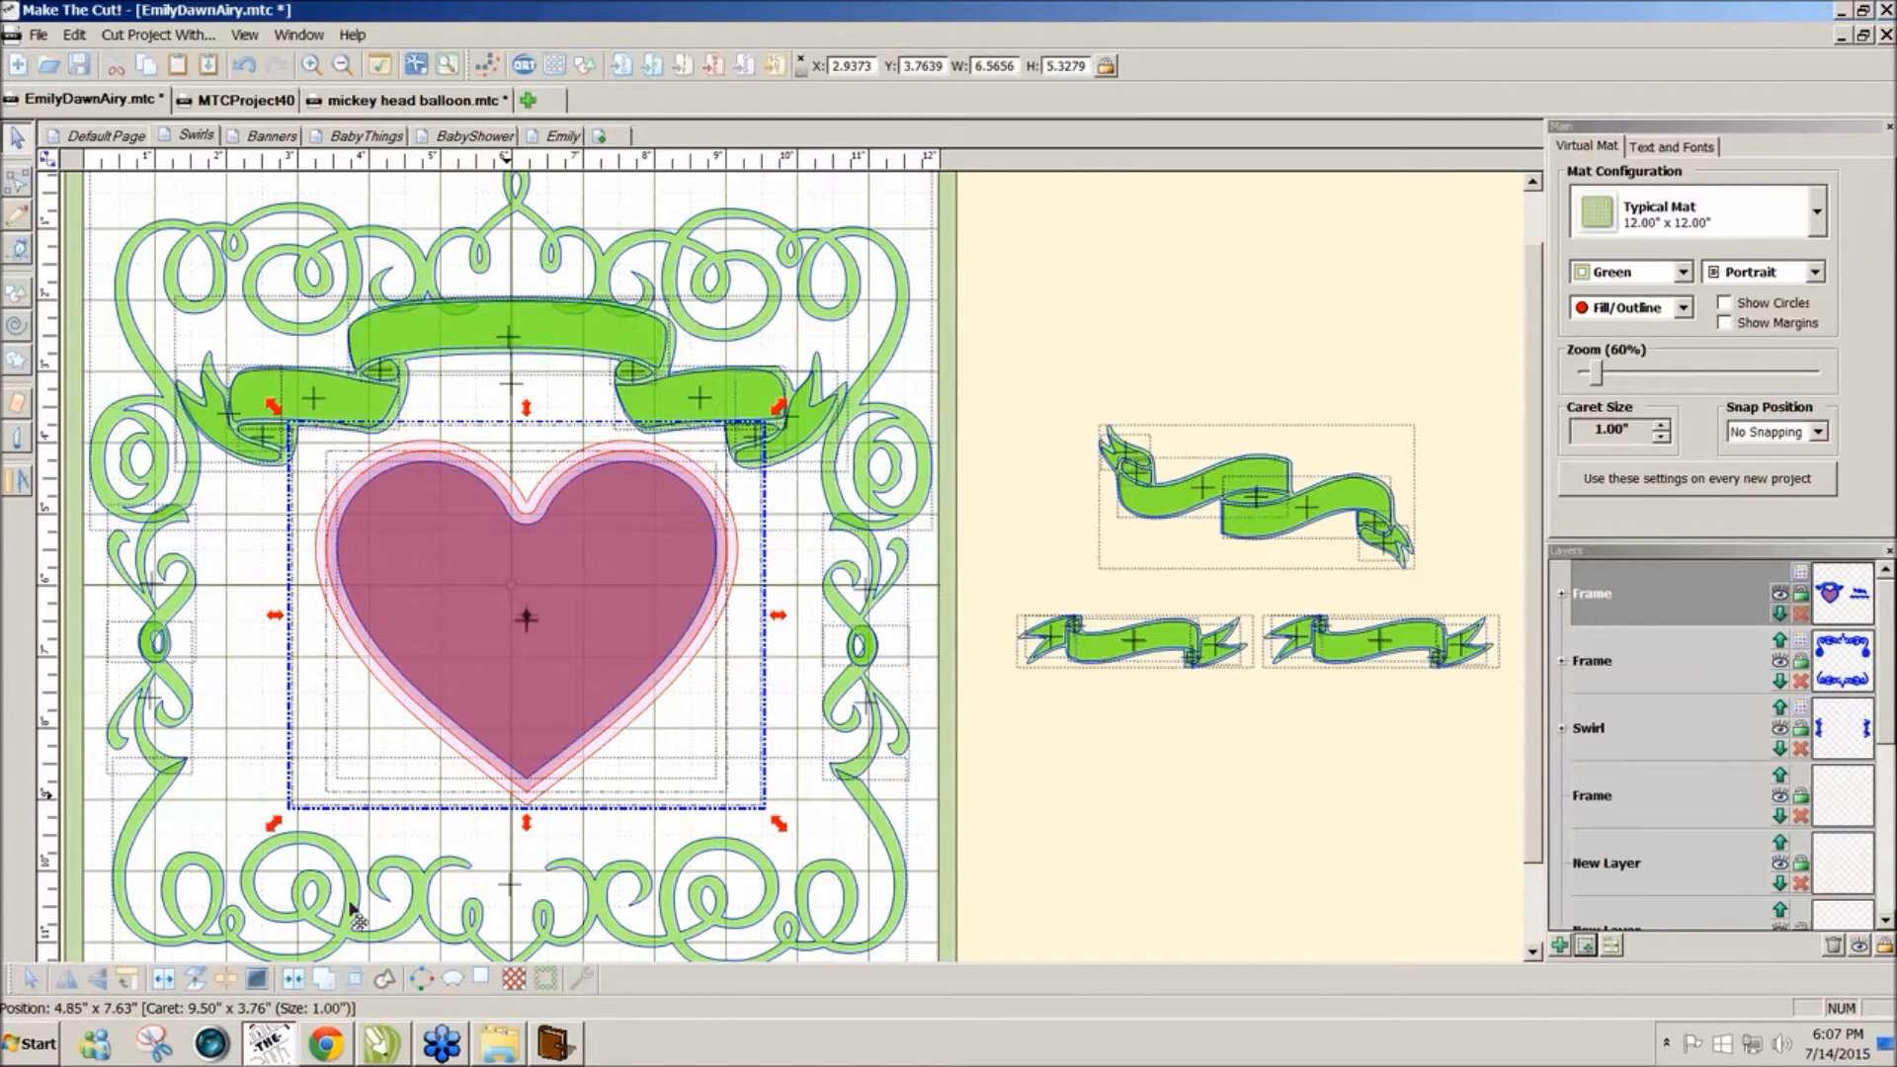
{"action": "left_click", "coordinate": [300, 979]}
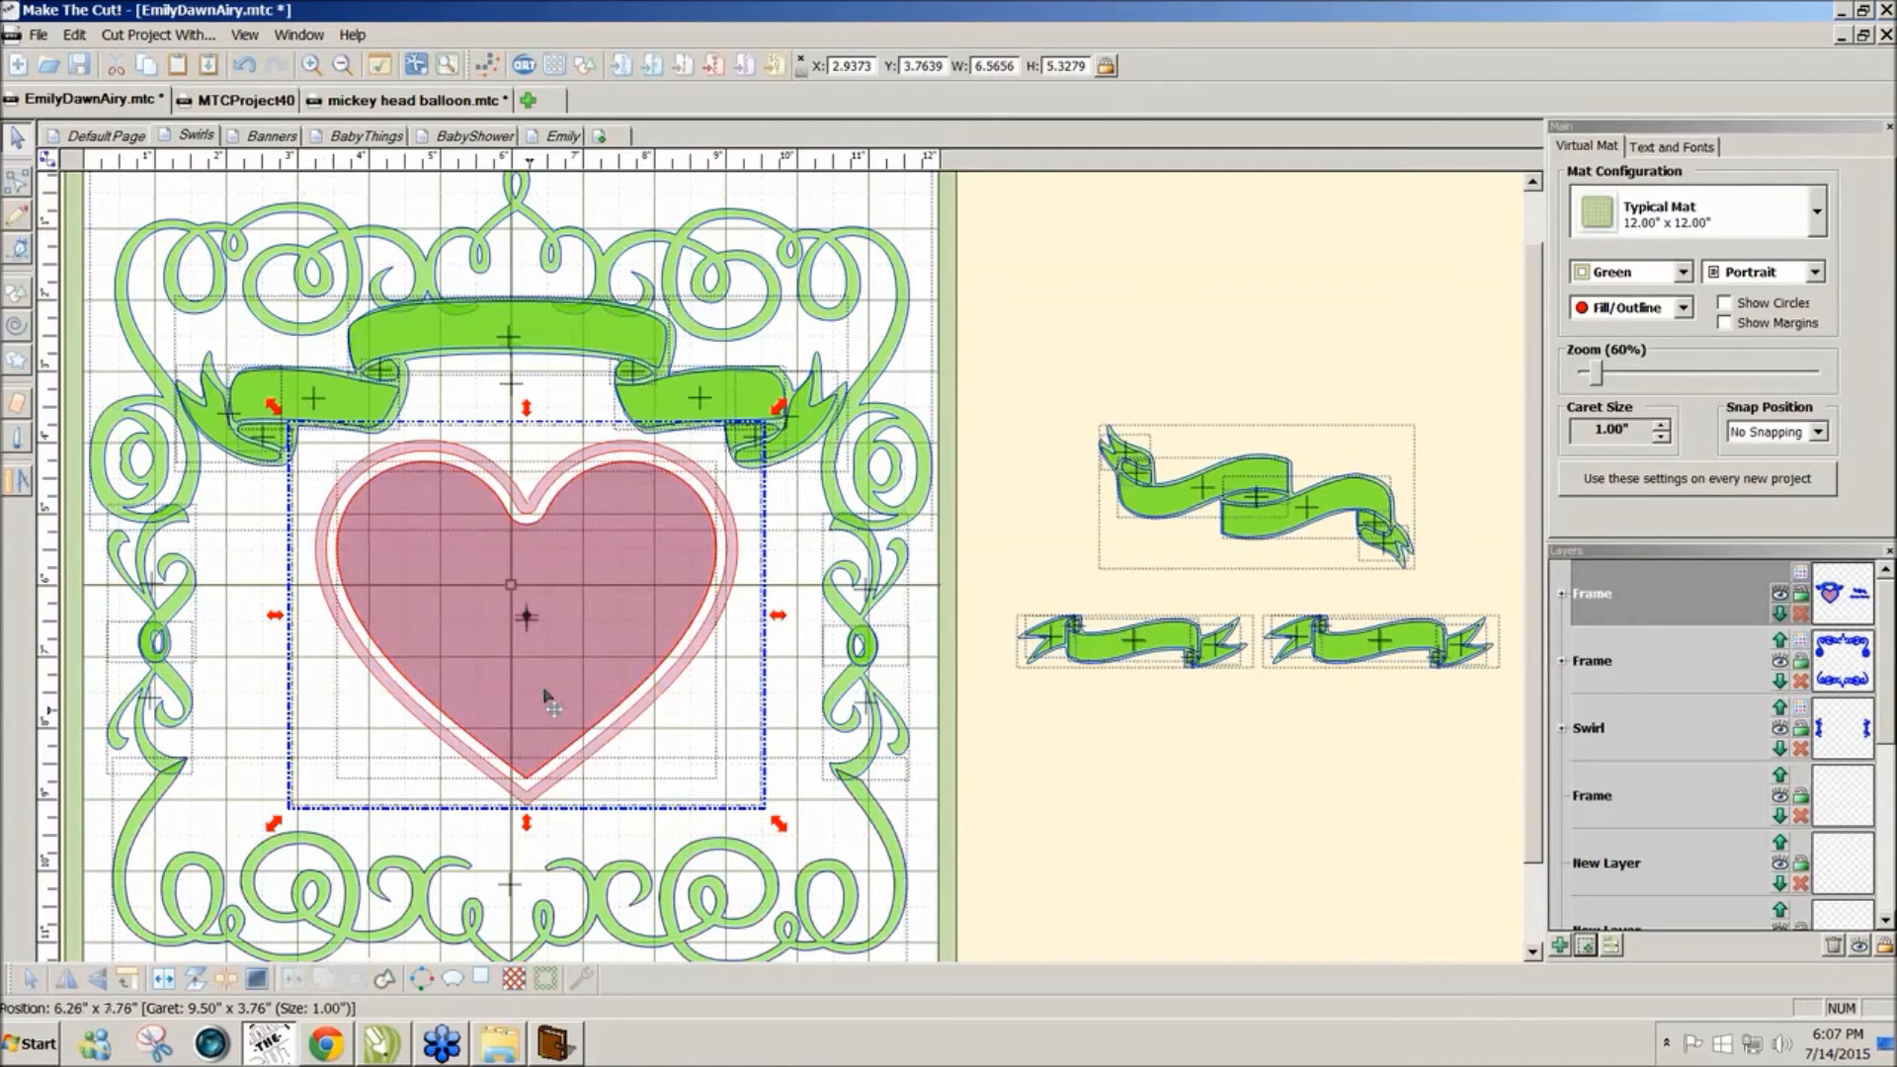
{"action": "left_click", "coordinate": [1144, 816]}
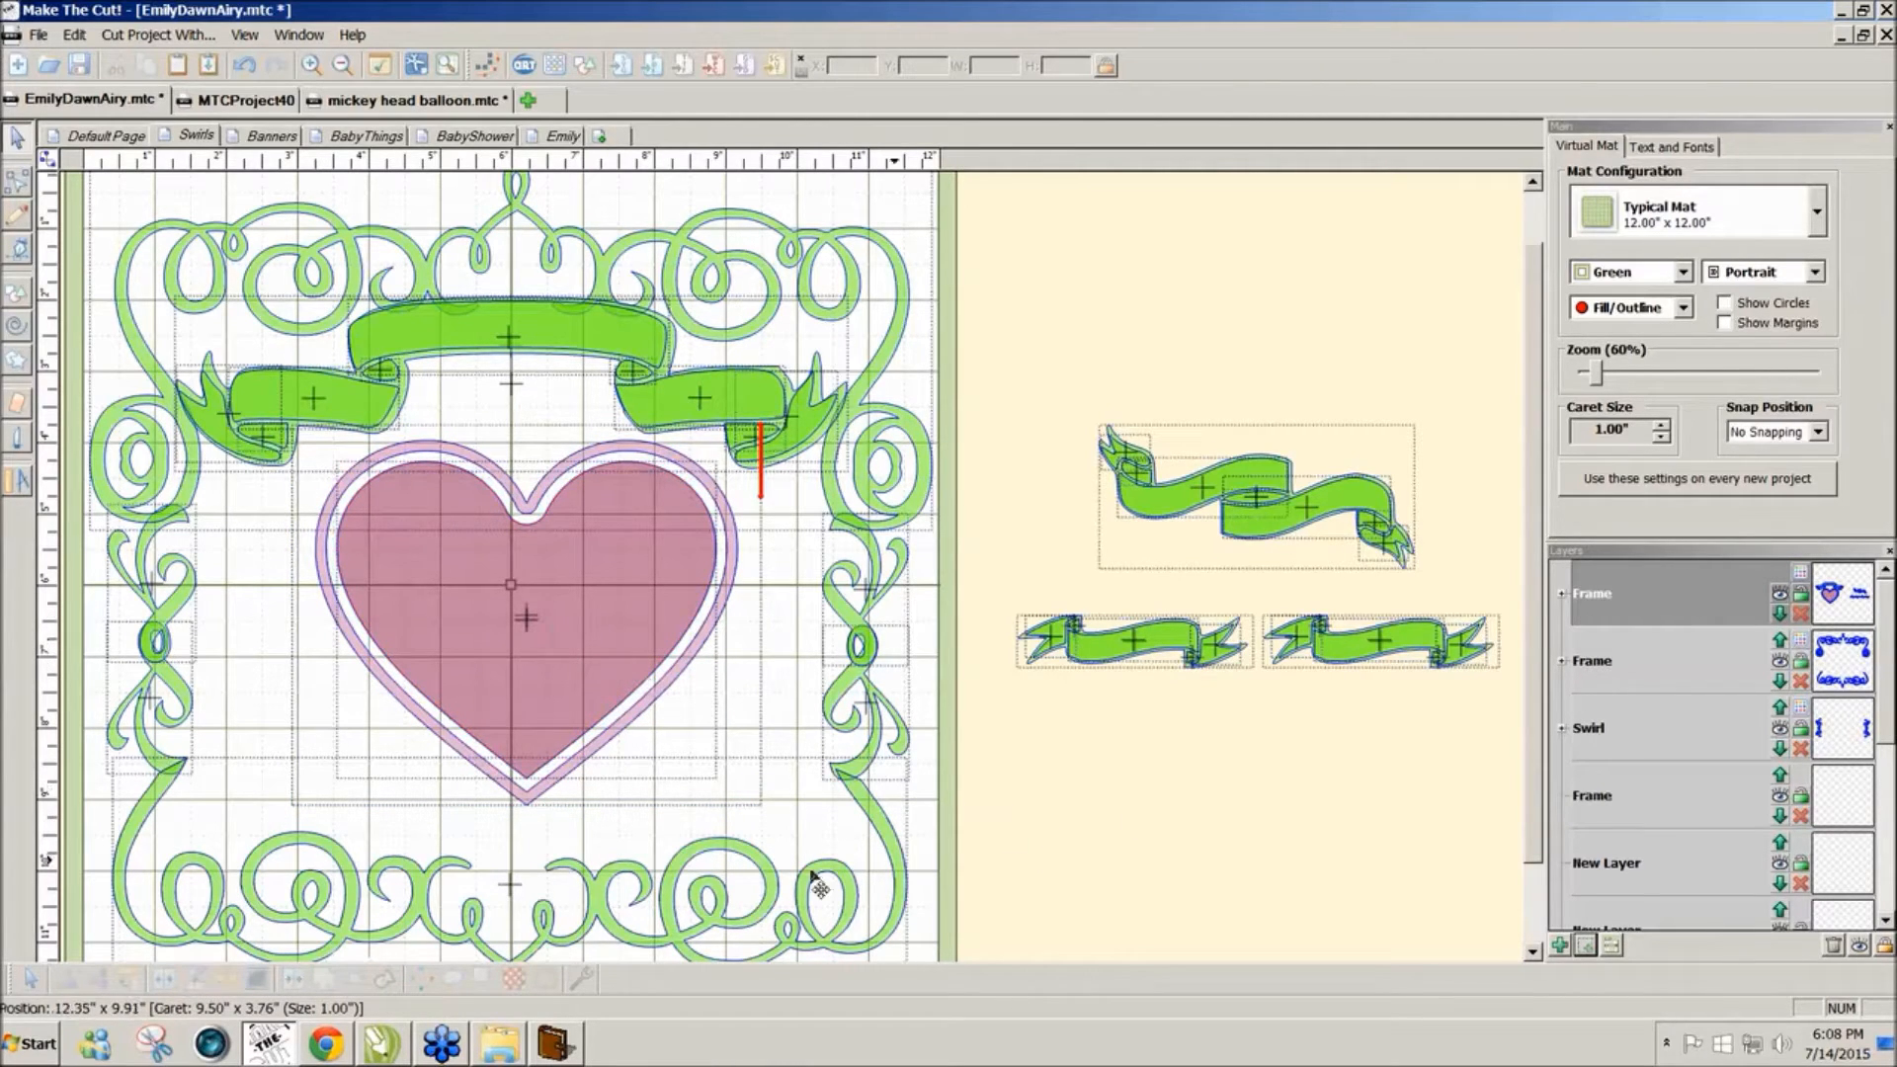
{"action": "left_click", "coordinate": [505, 763]}
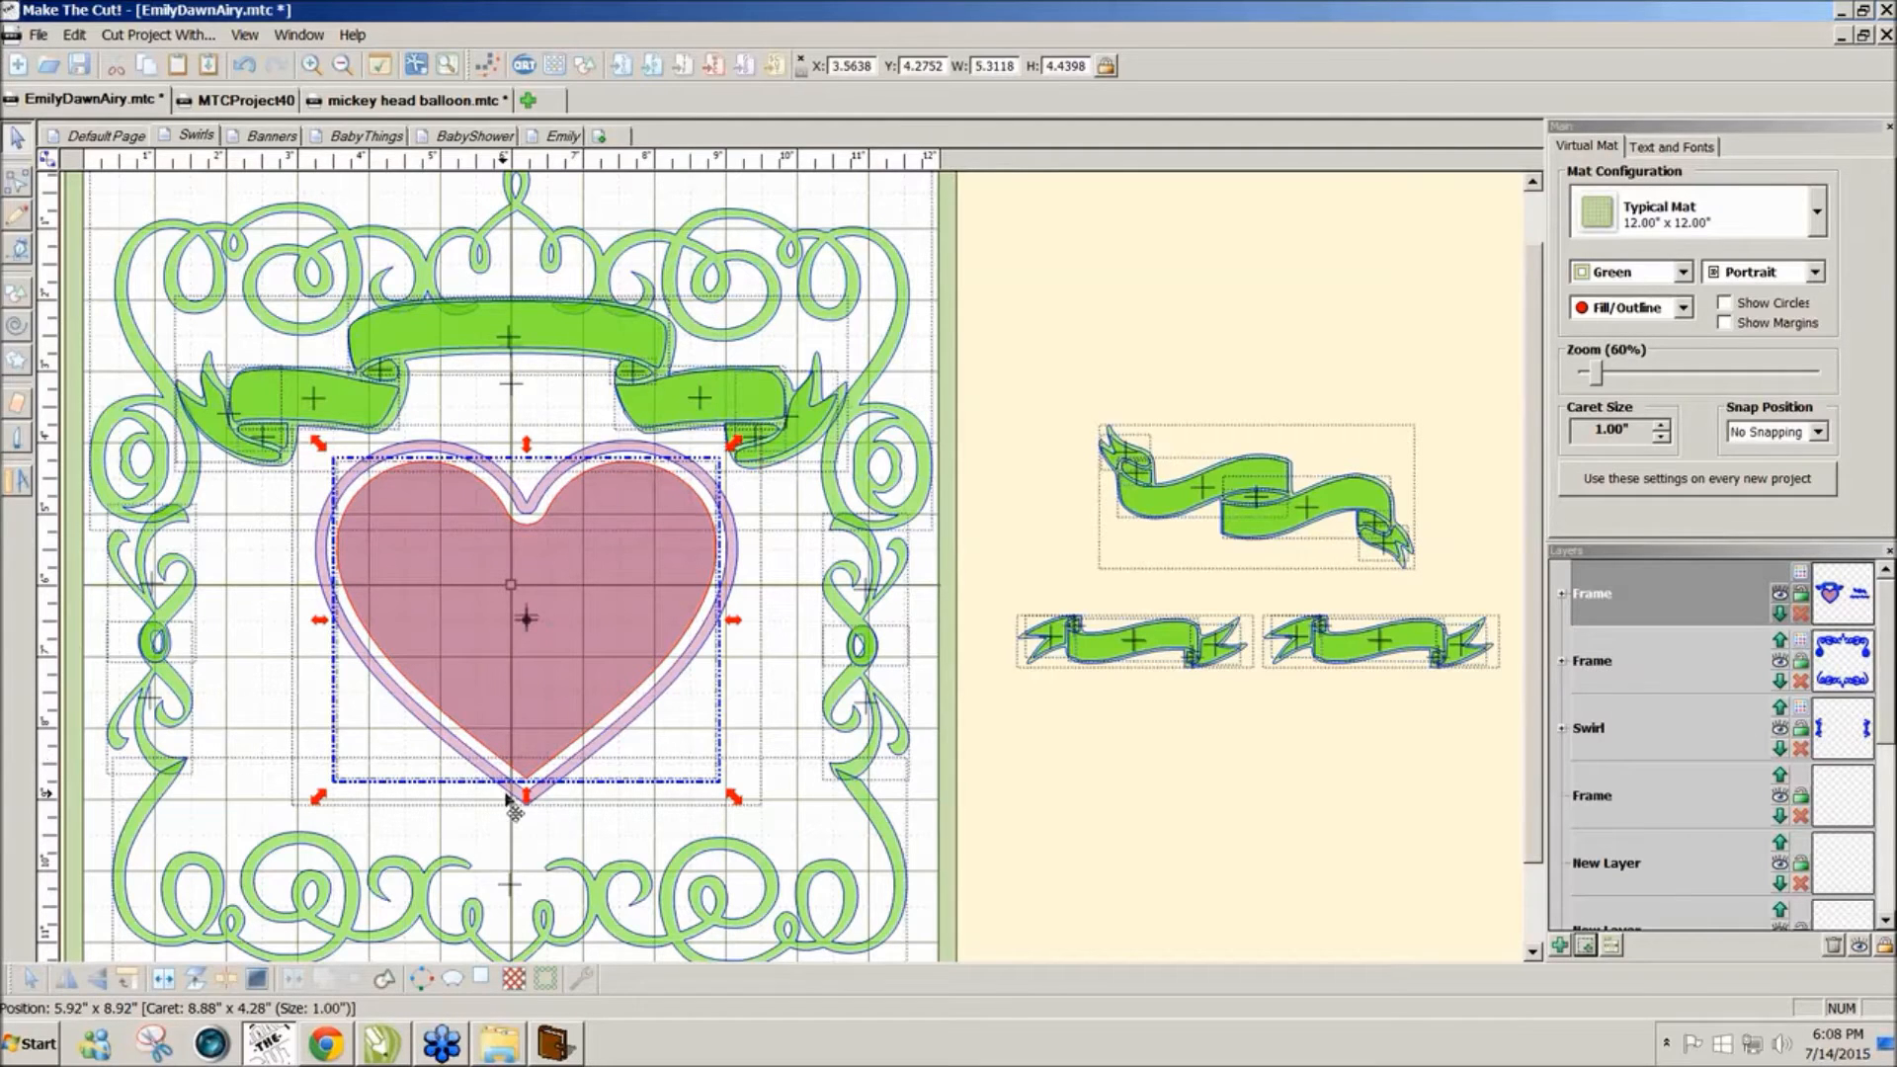
{"action": "left_click", "coordinate": [516, 806]}
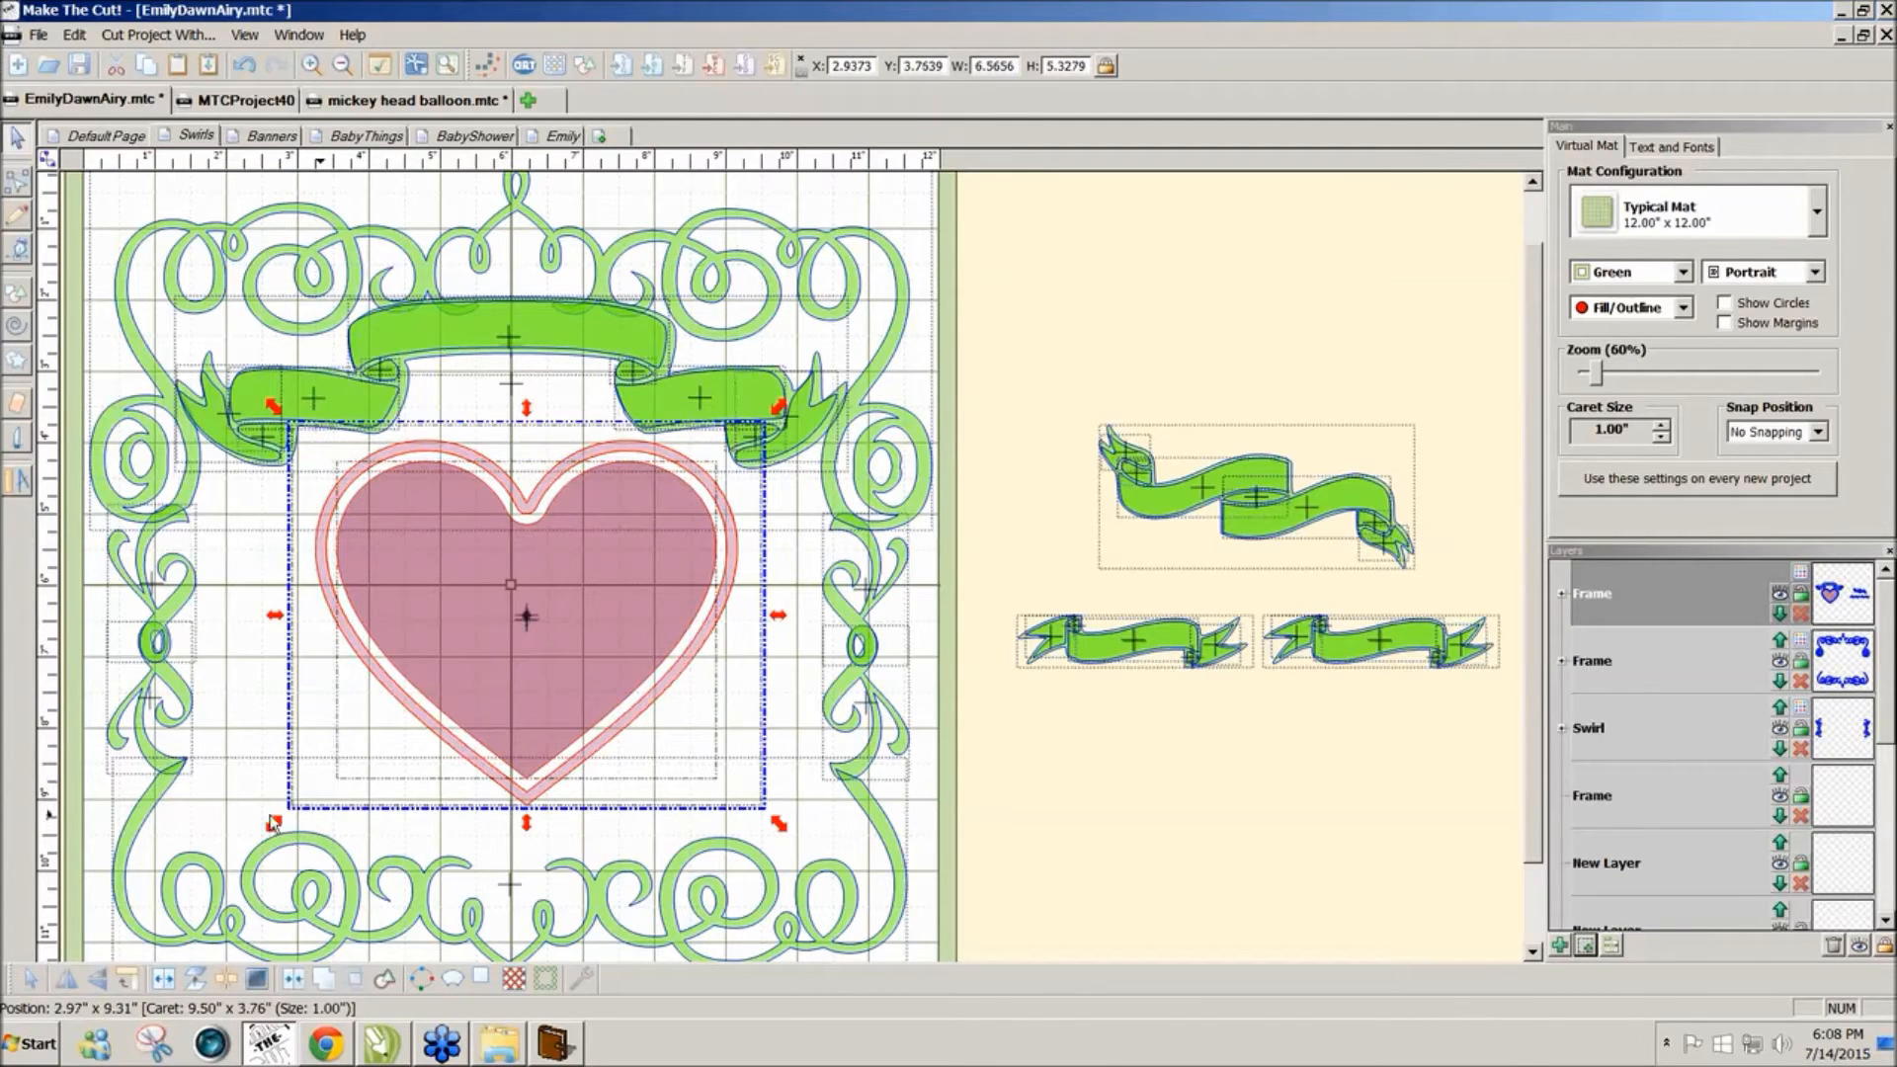
{"action": "left_click_drag", "start_coordinate": [274, 833], "coordinate": [253, 842]}
{"action": "left_click_drag", "start_coordinate": [574, 683], "coordinate": [568, 670]}
Step: Bring the large wavy banner over the heart, enlarge it, and tilt it across the heart's lower half
{"action": "left_click", "coordinate": [1130, 754]}
{"action": "left_click_drag", "start_coordinate": [1031, 365], "coordinate": [1524, 610]}
{"action": "left_click_drag", "start_coordinate": [1270, 540], "coordinate": [343, 685]}
{"action": "left_click_drag", "start_coordinate": [502, 803], "coordinate": [729, 739]}
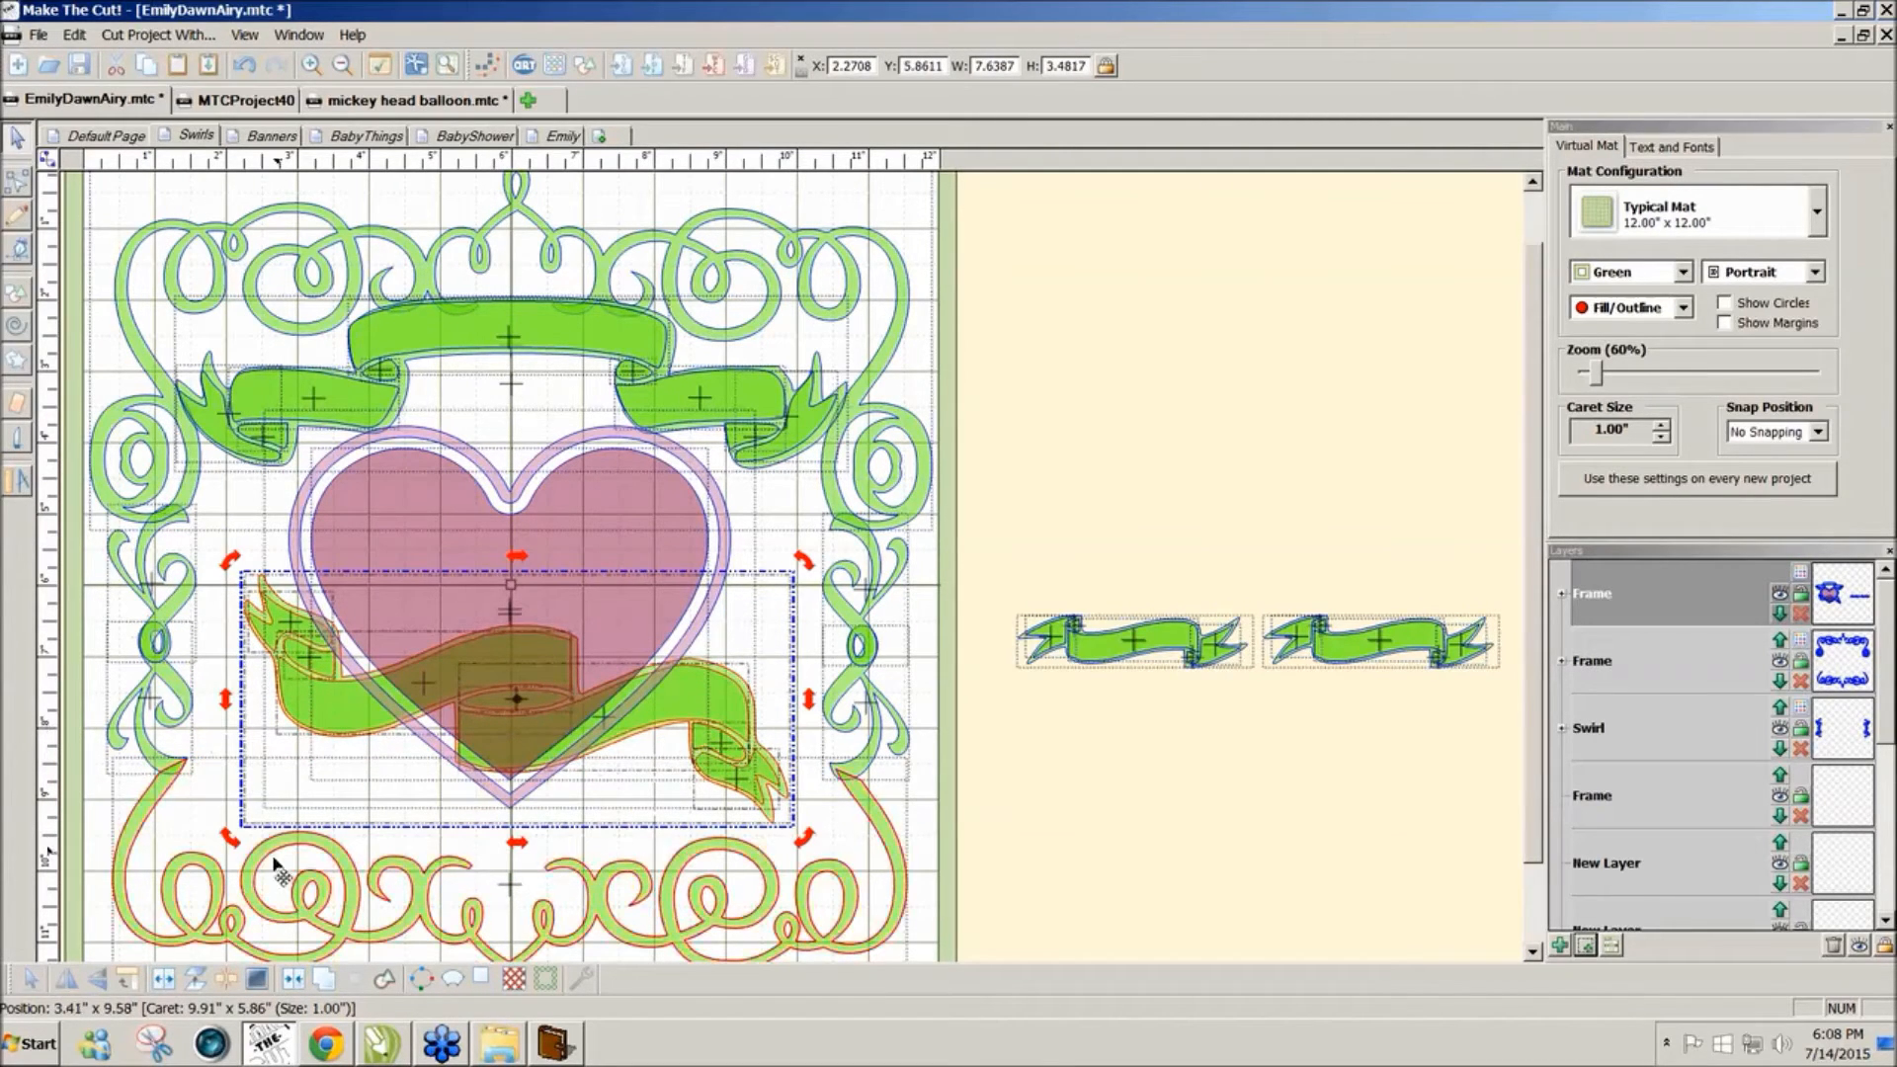
{"action": "left_click", "coordinate": [224, 847]}
{"action": "left_click_drag", "start_coordinate": [223, 846], "coordinate": [228, 885]}
{"action": "left_click_drag", "start_coordinate": [361, 748], "coordinate": [292, 740]}
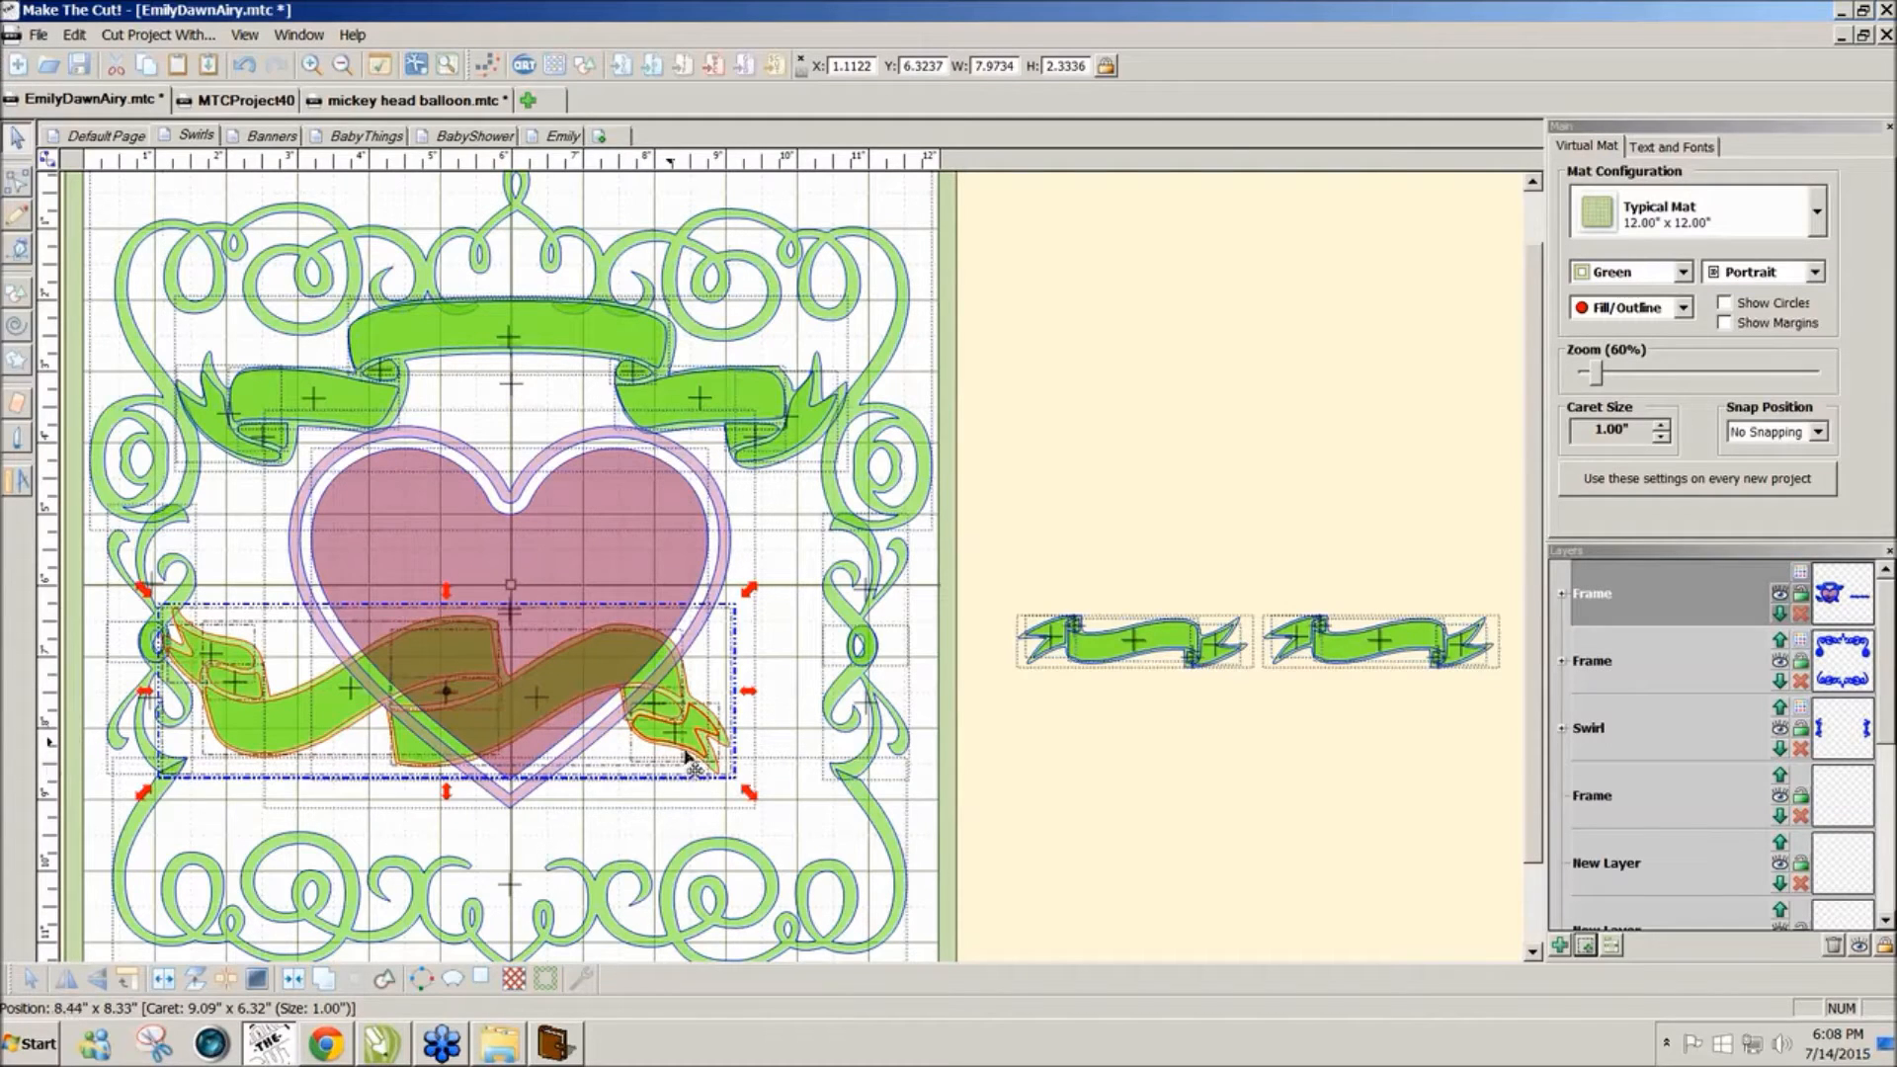
{"action": "left_click_drag", "start_coordinate": [757, 800], "coordinate": [858, 827]}
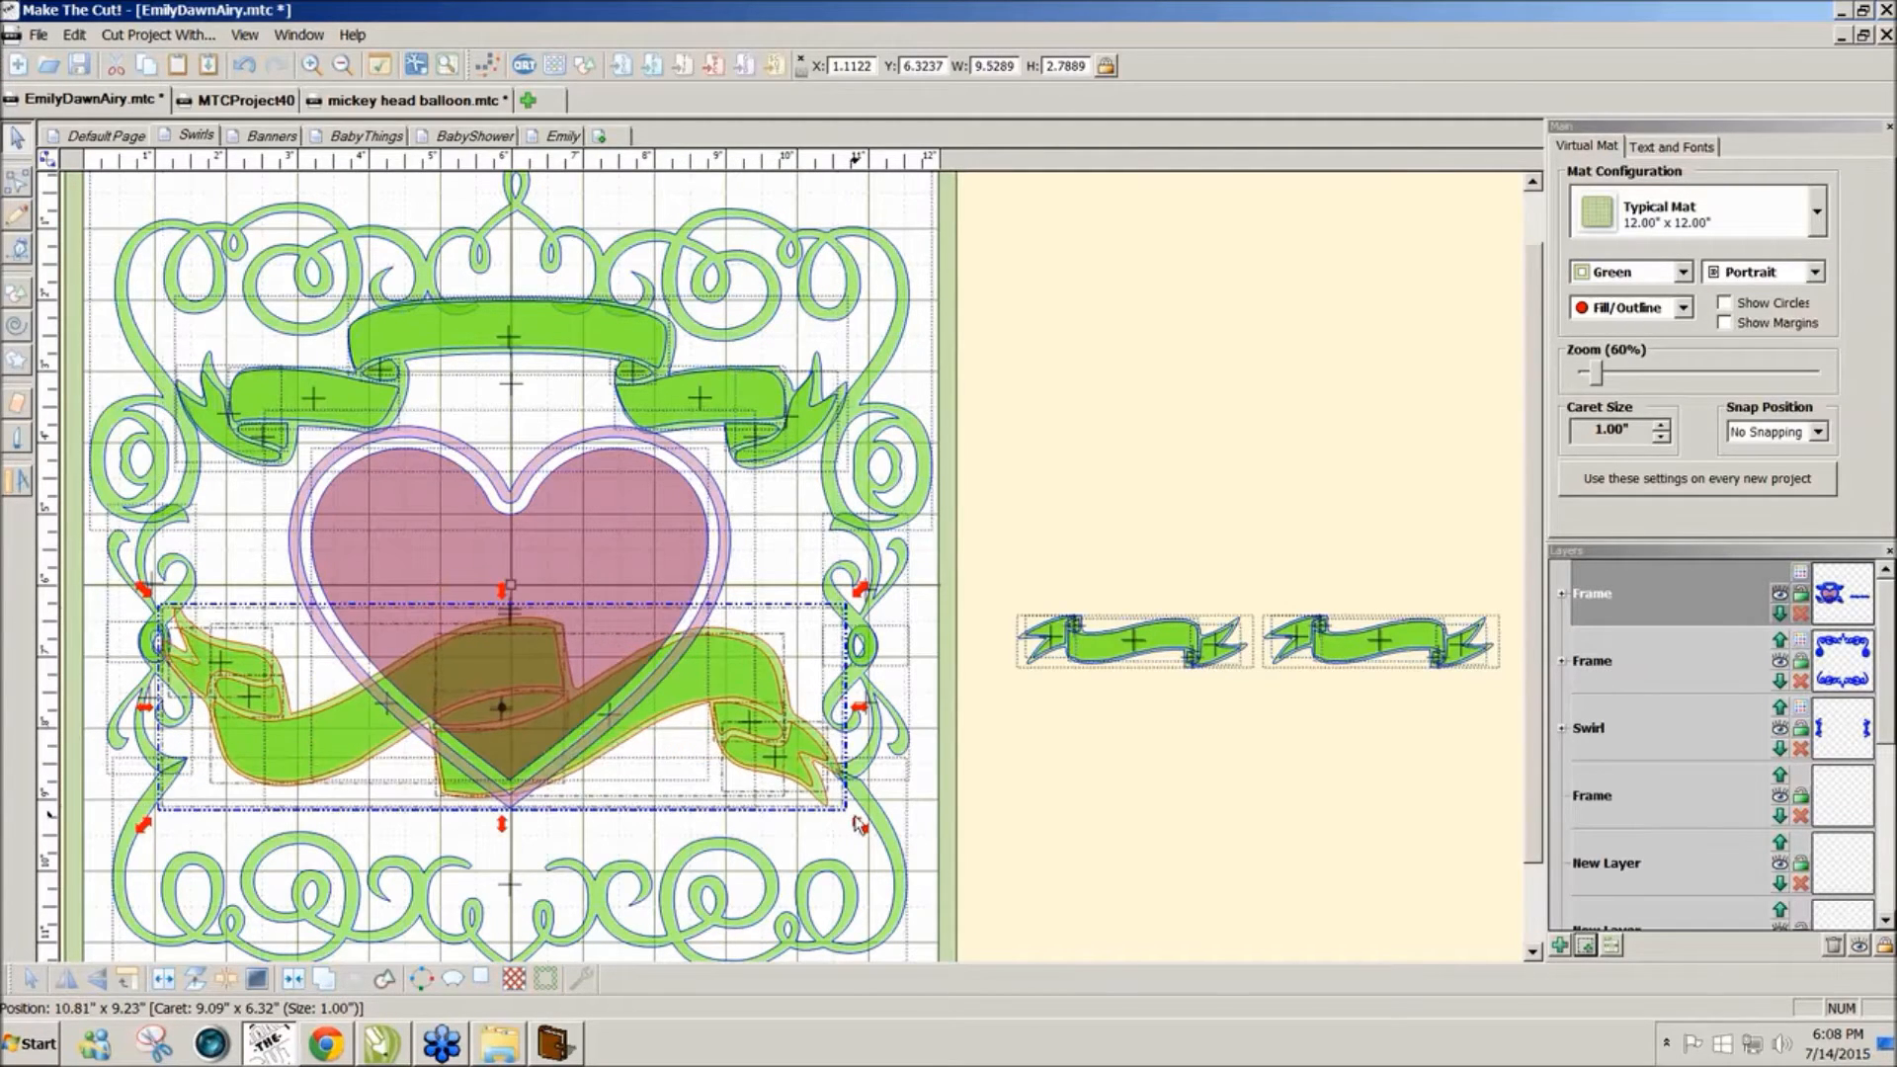
{"action": "left_click", "coordinate": [1024, 816]}
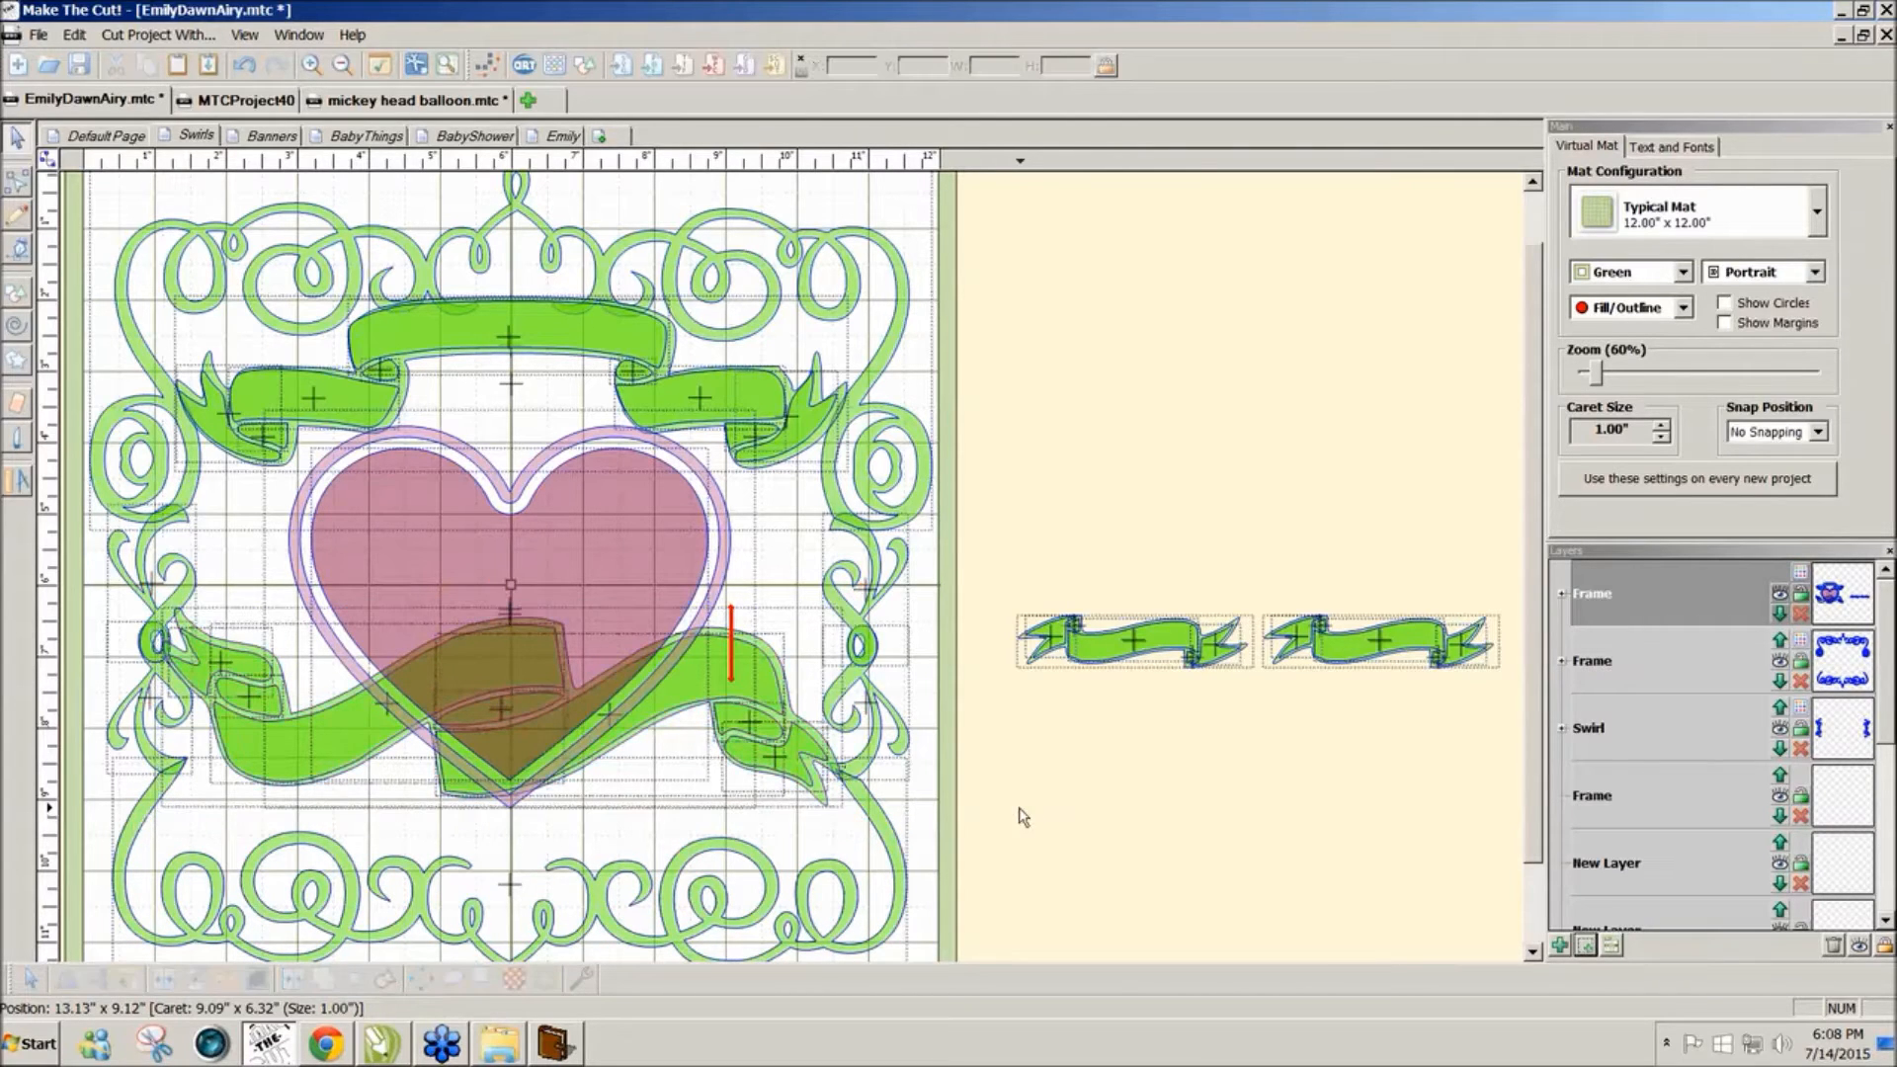
Step: Place and enlarge the two small banners along the frame's bottom, then nudge the heart up
{"action": "left_click_drag", "start_coordinate": [991, 562], "coordinate": [1492, 756]}
{"action": "left_click_drag", "start_coordinate": [1378, 644], "coordinate": [505, 827]}
{"action": "left_click_drag", "start_coordinate": [649, 785], "coordinate": [887, 756]}
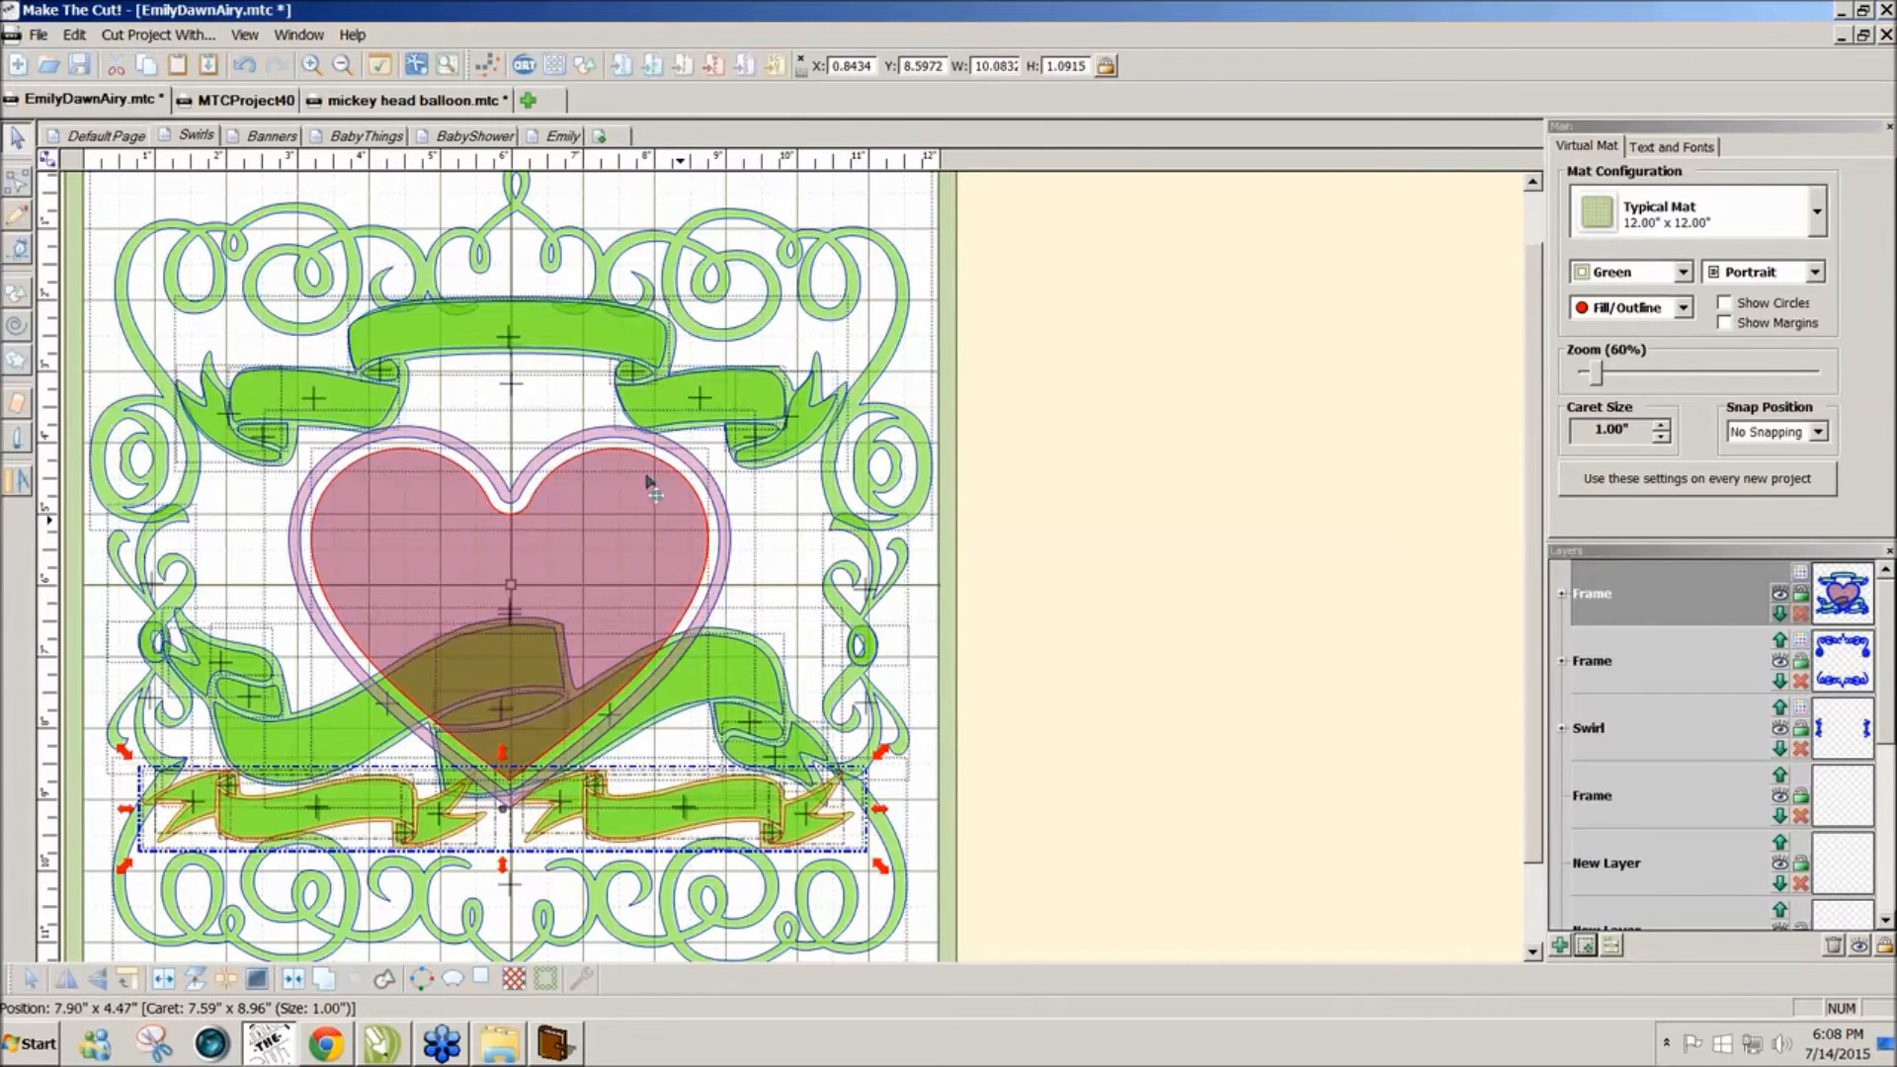
{"action": "left_click", "coordinate": [605, 539]}
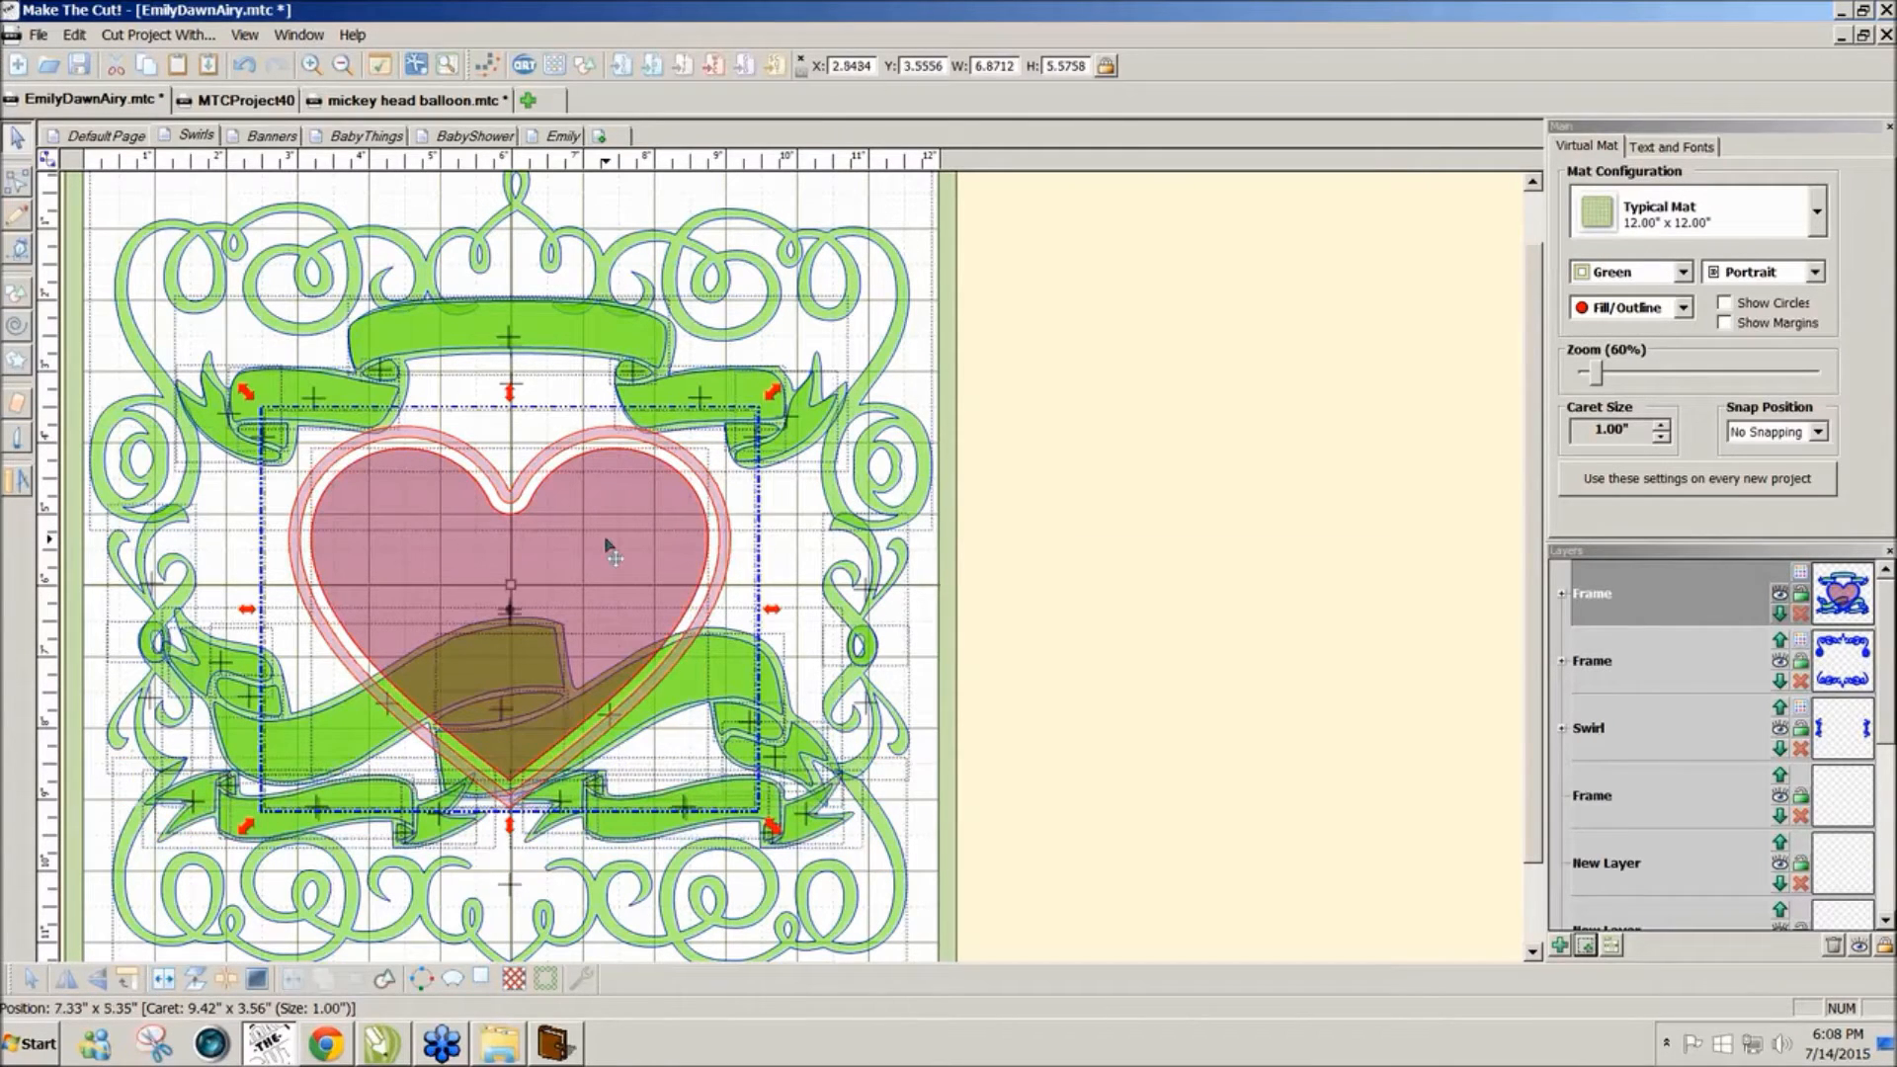
{"action": "left_click_drag", "start_coordinate": [606, 541], "coordinate": [604, 533]}
{"action": "left_click", "coordinate": [1146, 617]}
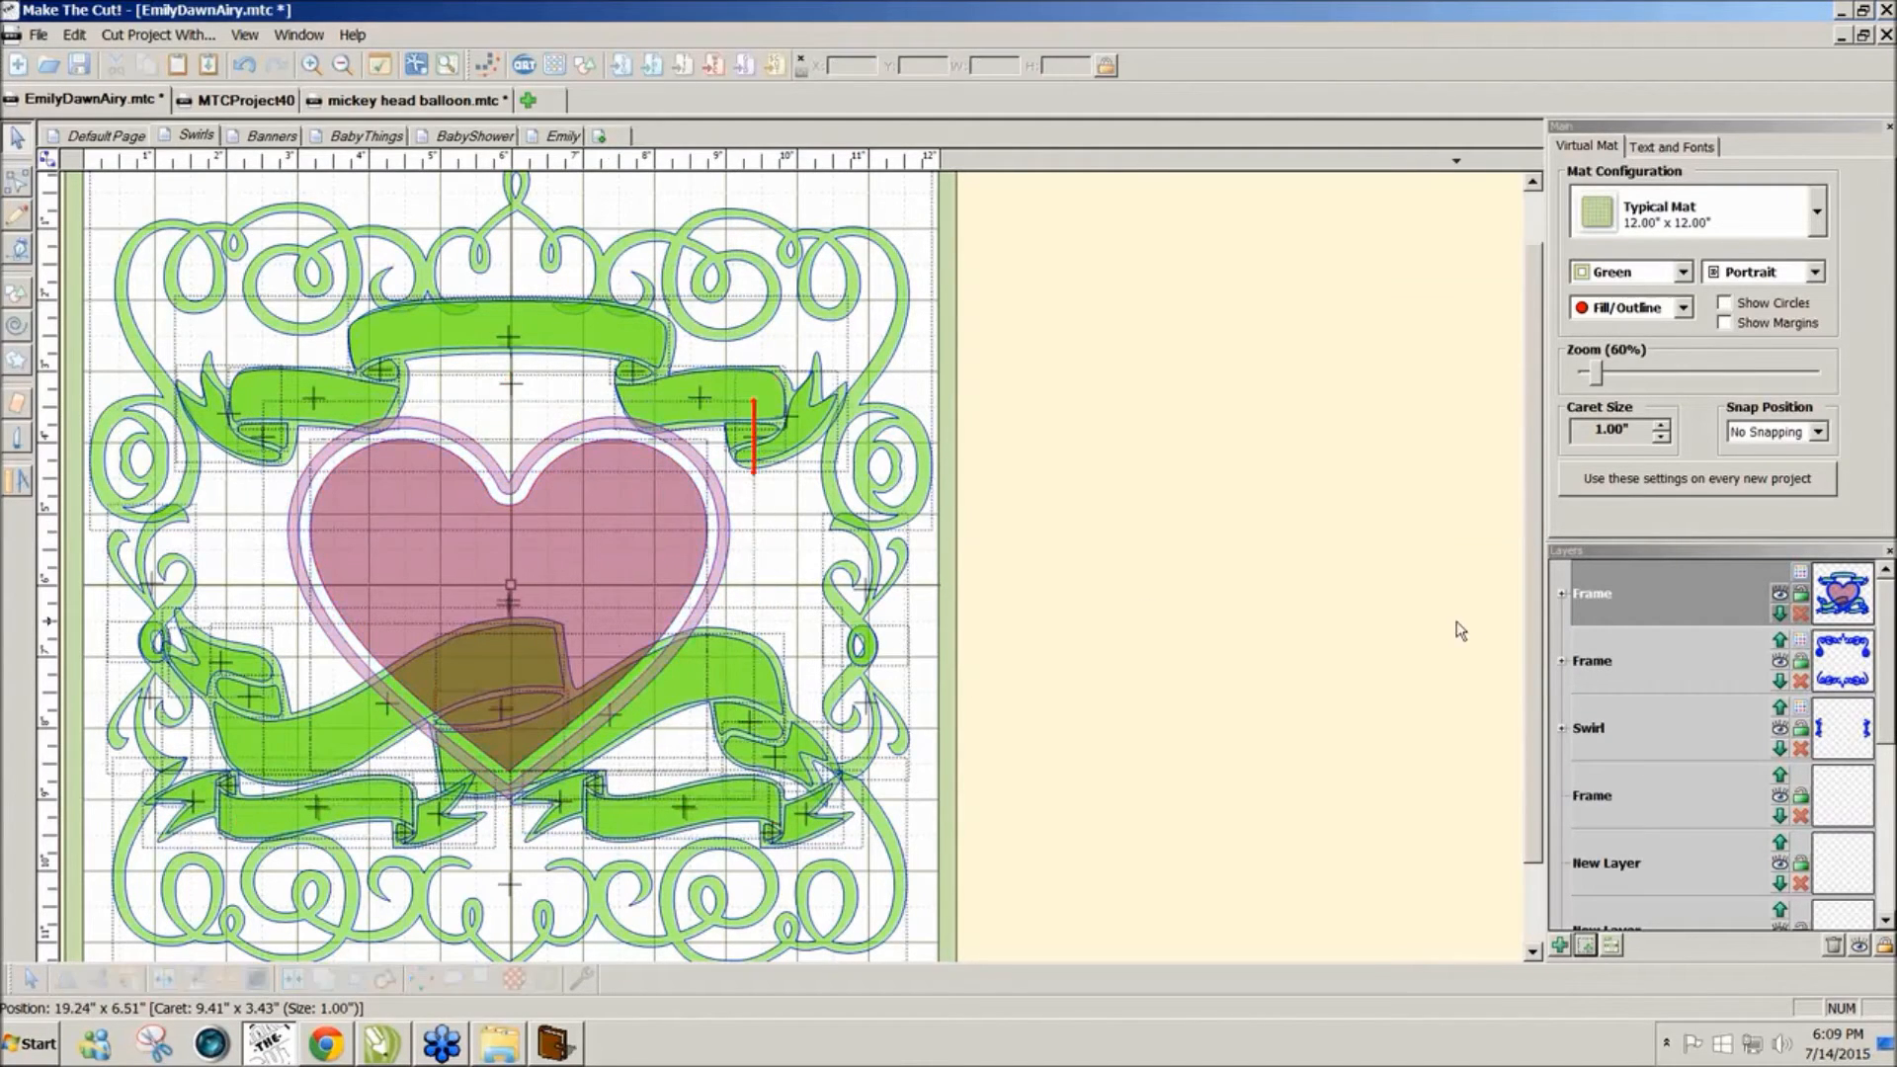
{"action": "scroll", "coordinate": [1529, 632], "scroll_direction": "down", "scroll_amount": 1}
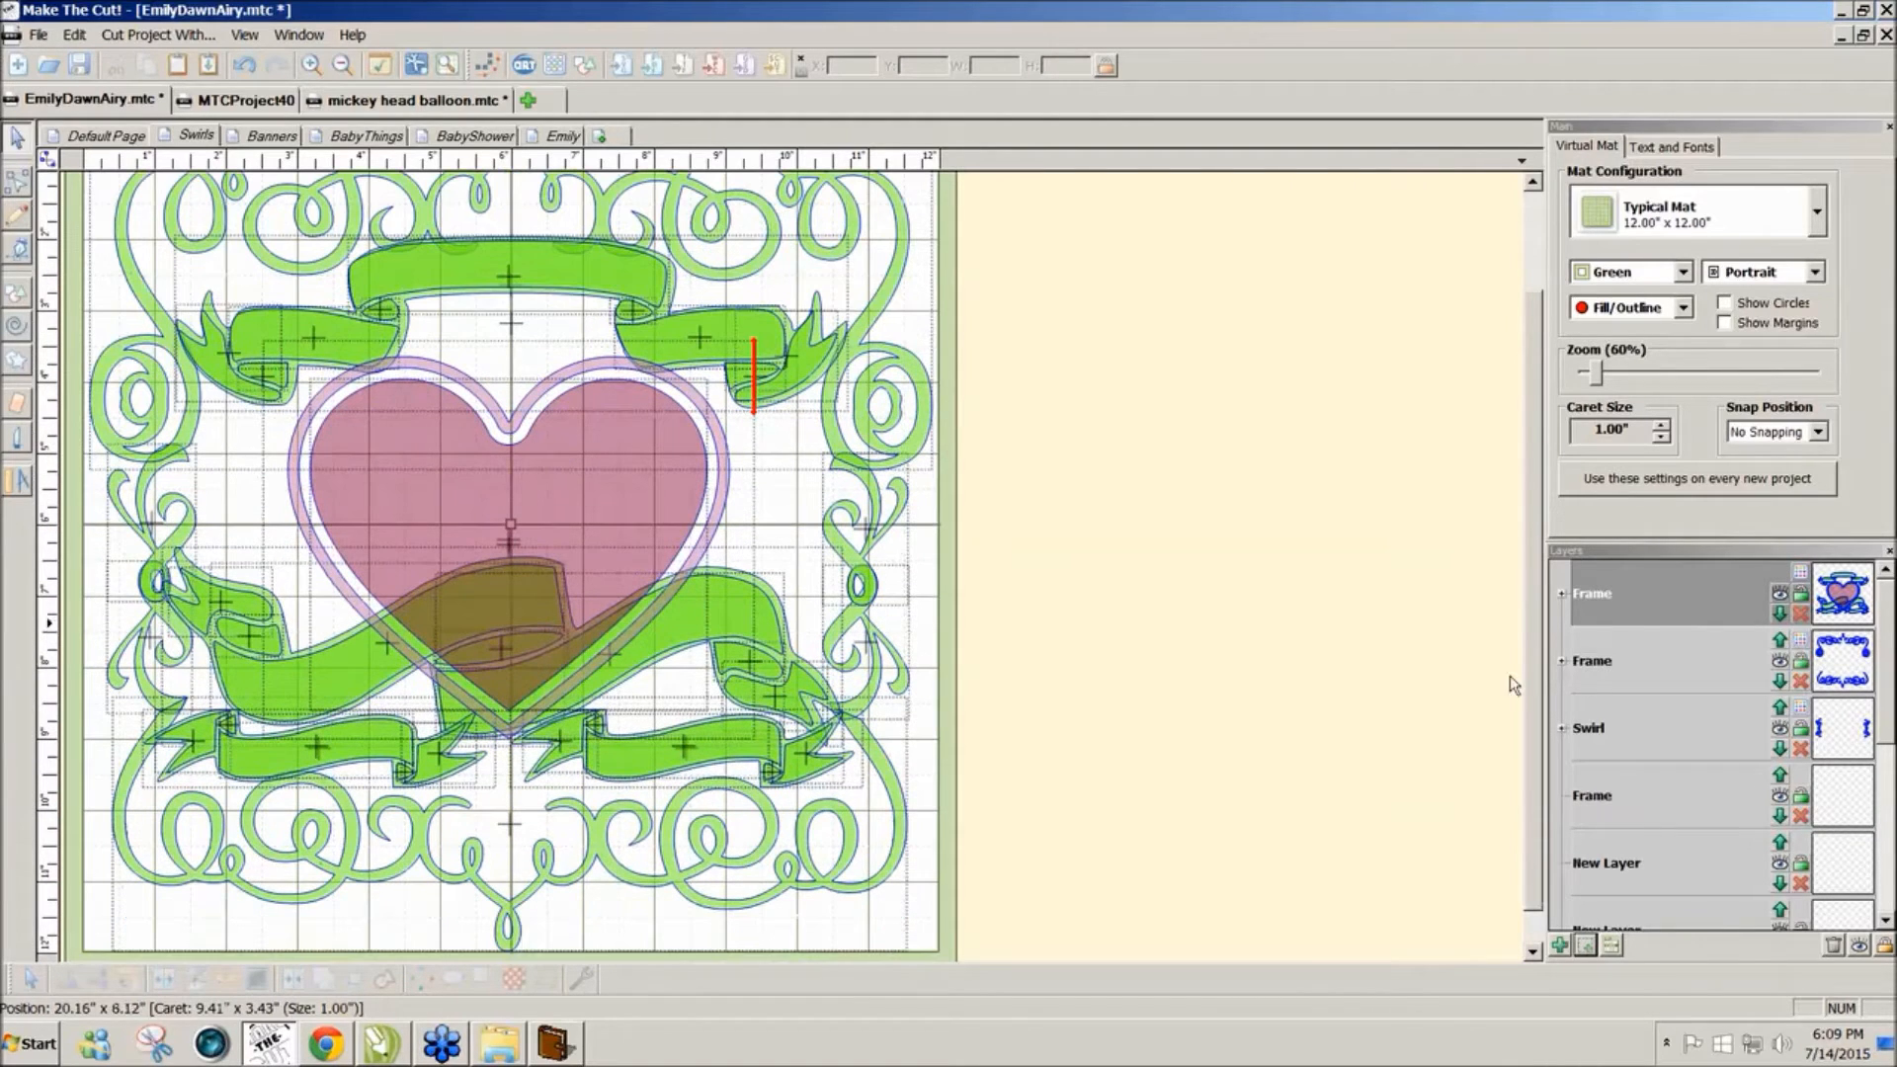
{"action": "left_click", "coordinate": [346, 138]}
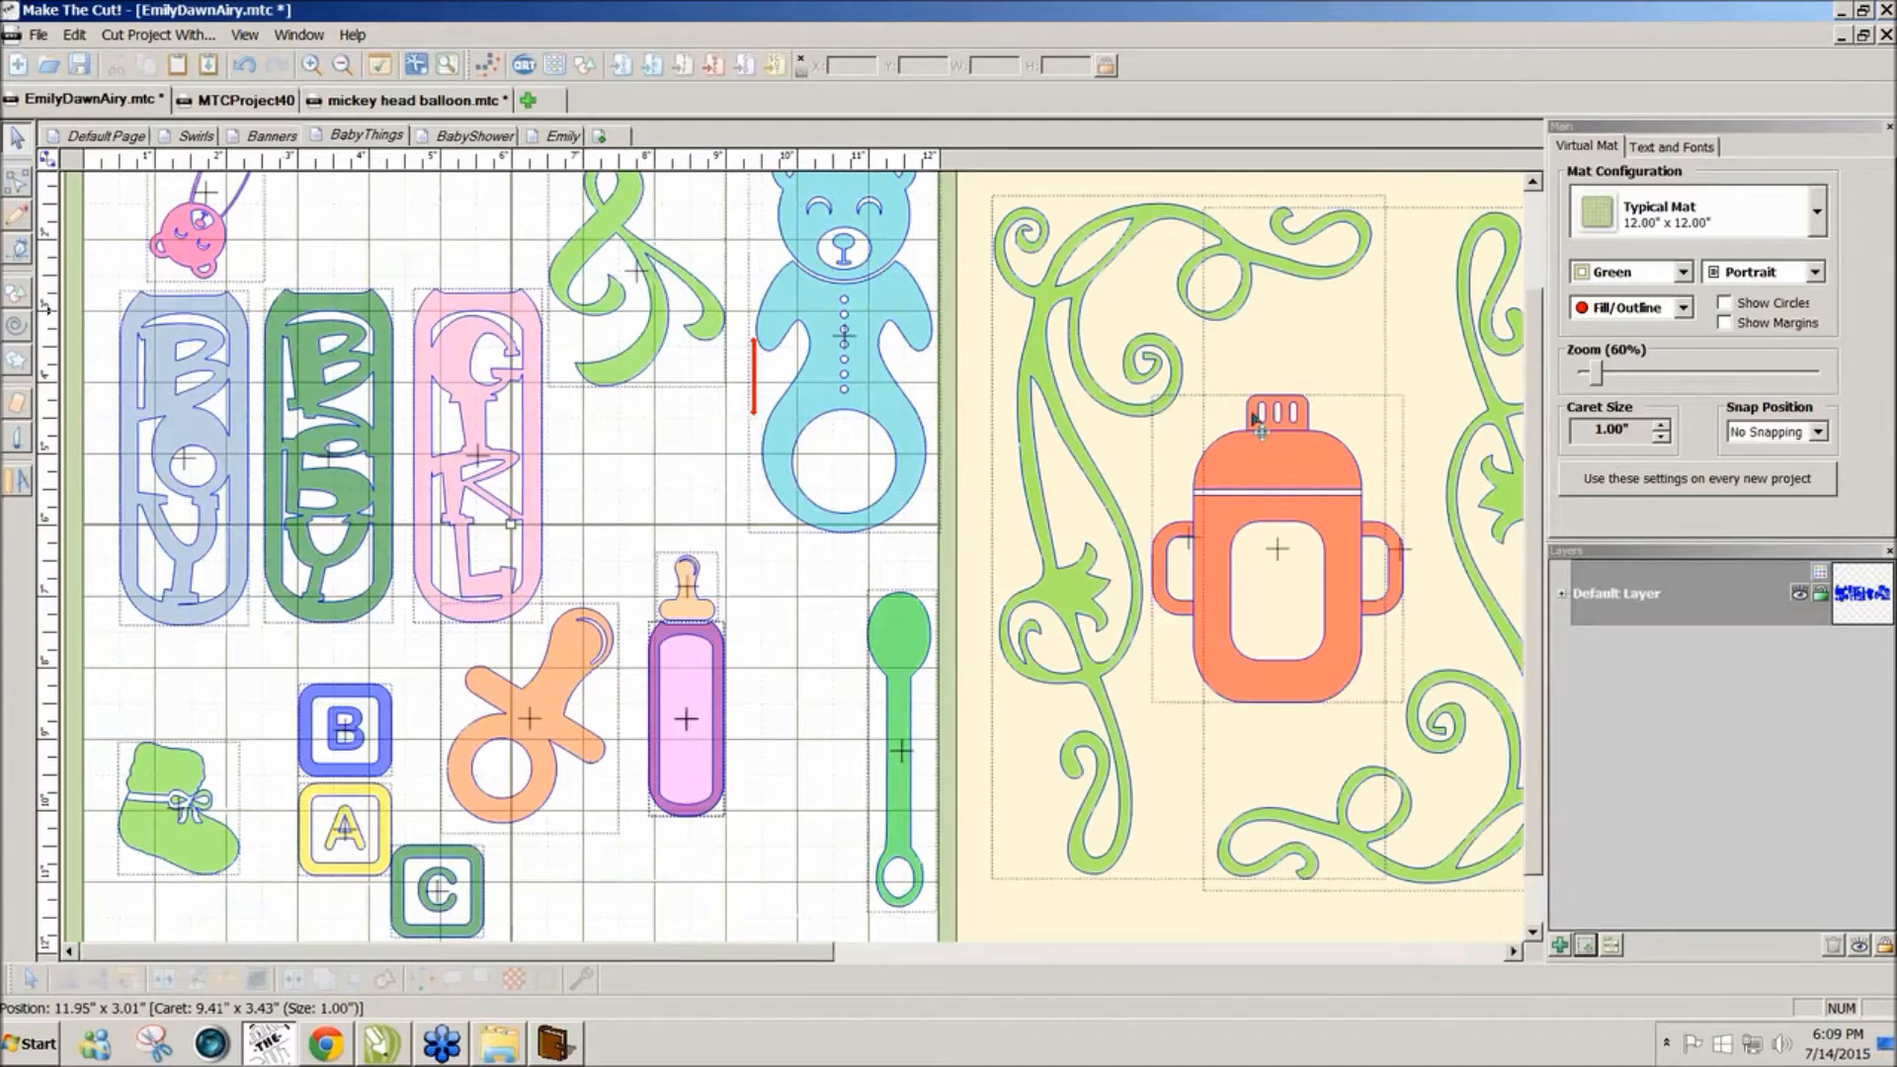
{"action": "mouse_move", "coordinate": [1534, 479]}
{"action": "left_mouse_down"}
{"action": "mouse_move", "coordinate": [1535, 406]}
{"action": "mouse_move", "coordinate": [1522, 500]}
{"action": "left_mouse_up"}
{"action": "left_click", "coordinate": [484, 138]}
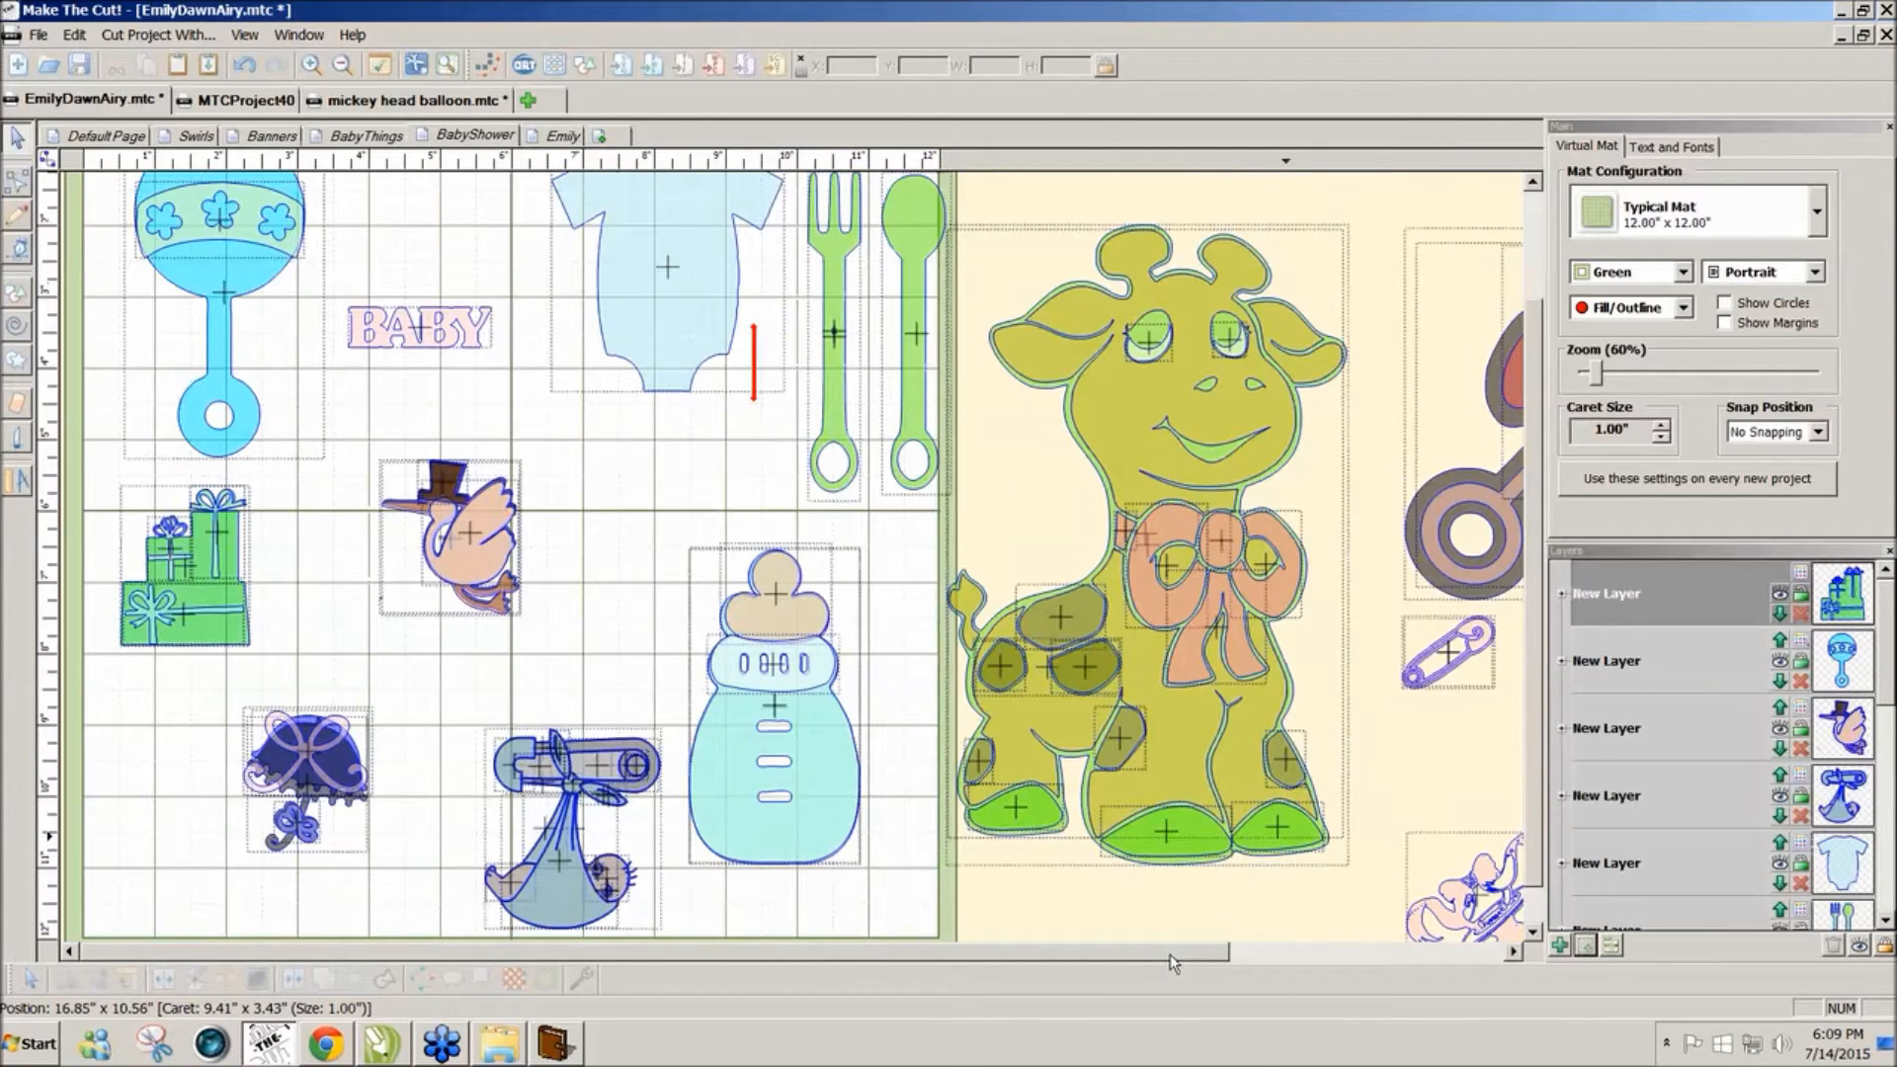
{"action": "mouse_move", "coordinate": [1170, 955]}
{"action": "left_mouse_down"}
{"action": "mouse_move", "coordinate": [1433, 953]}
{"action": "mouse_move", "coordinate": [1171, 950]}
{"action": "left_mouse_up"}
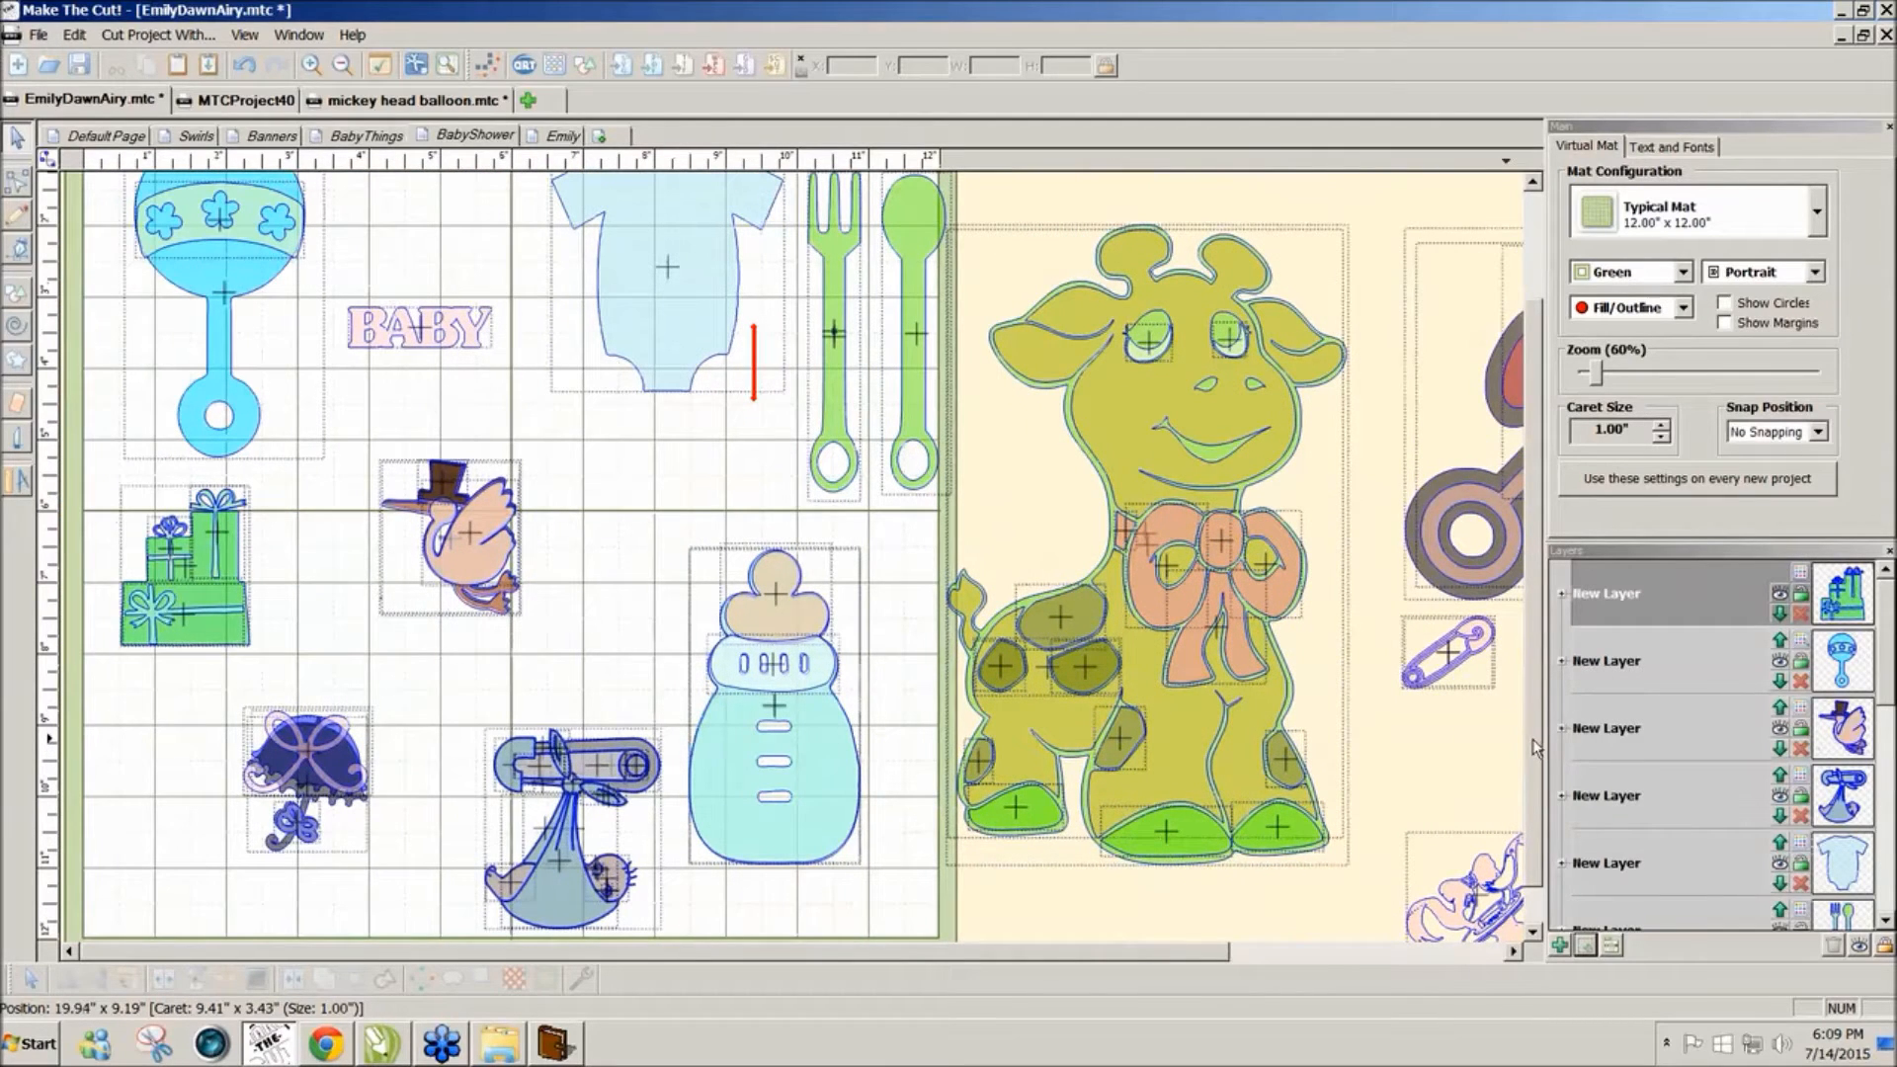
{"action": "left_click_drag", "start_coordinate": [1534, 748], "coordinate": [1548, 635]}
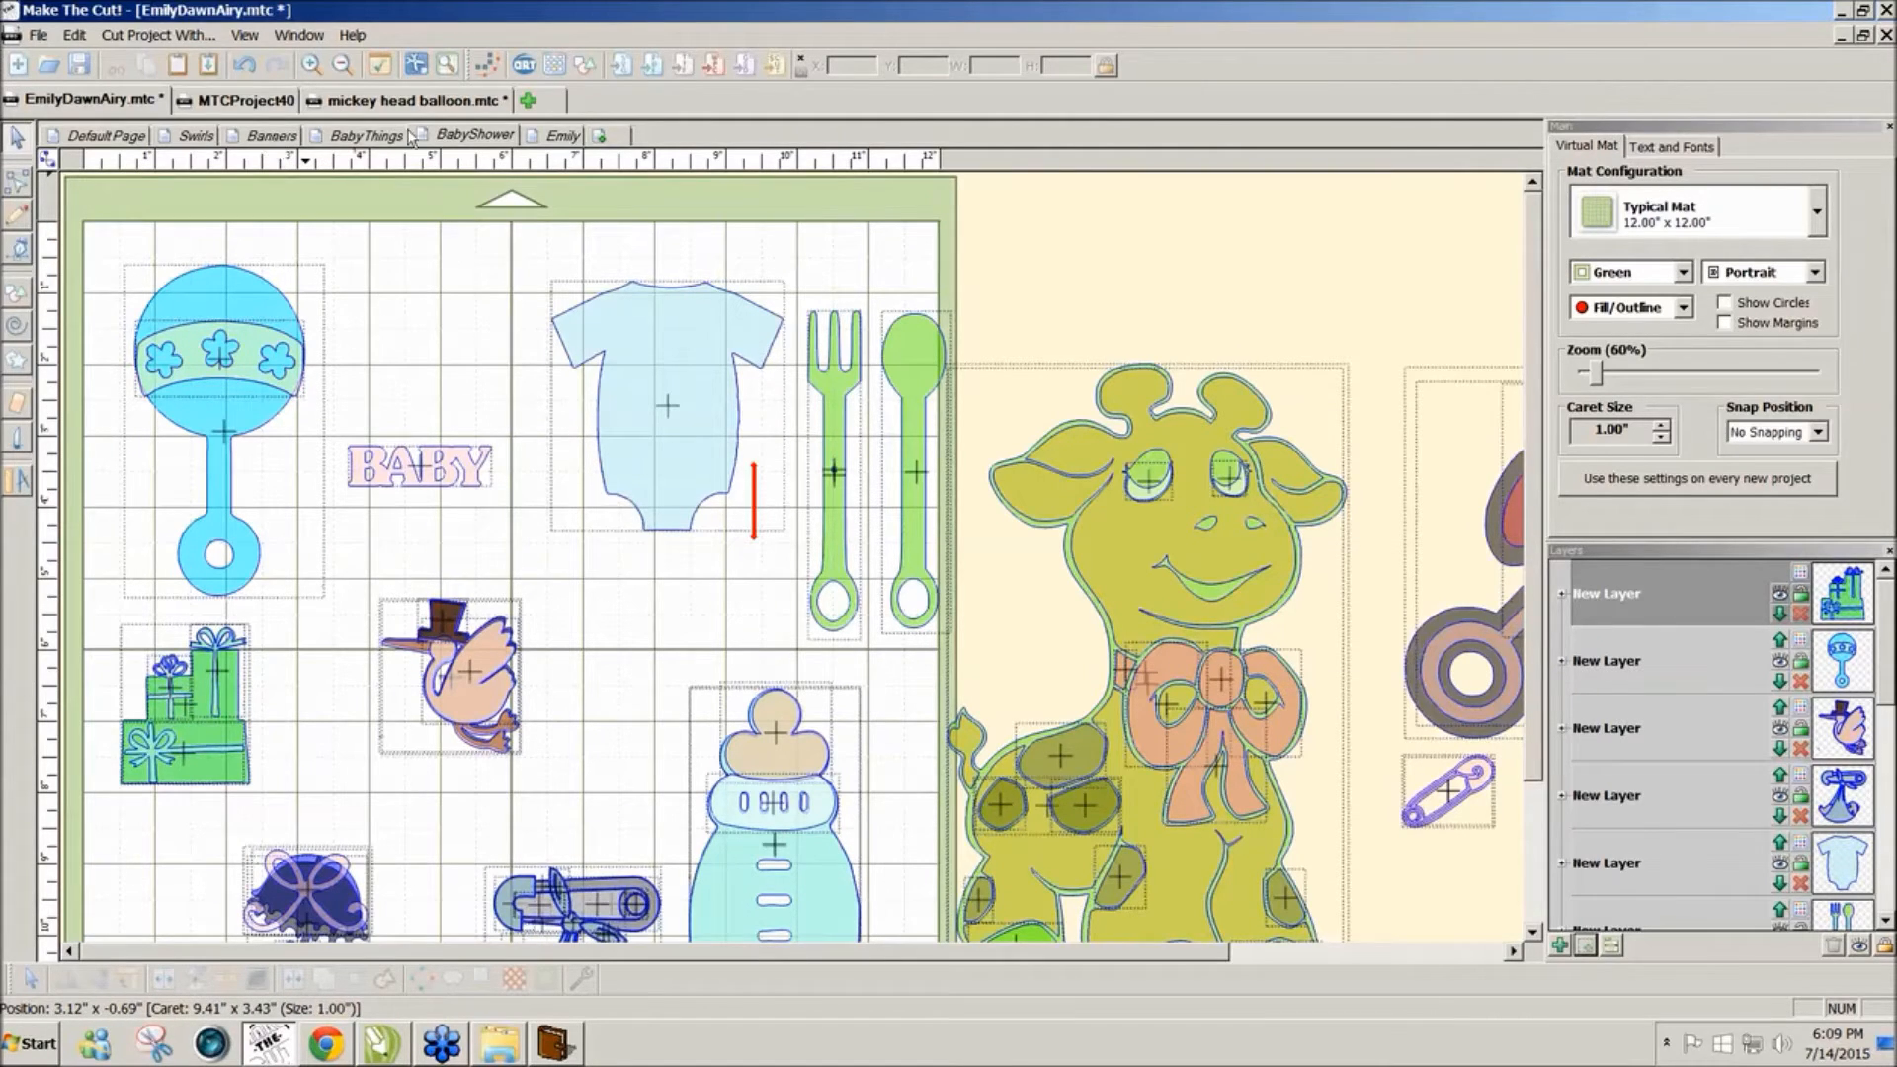
{"action": "left_click", "coordinate": [367, 139]}
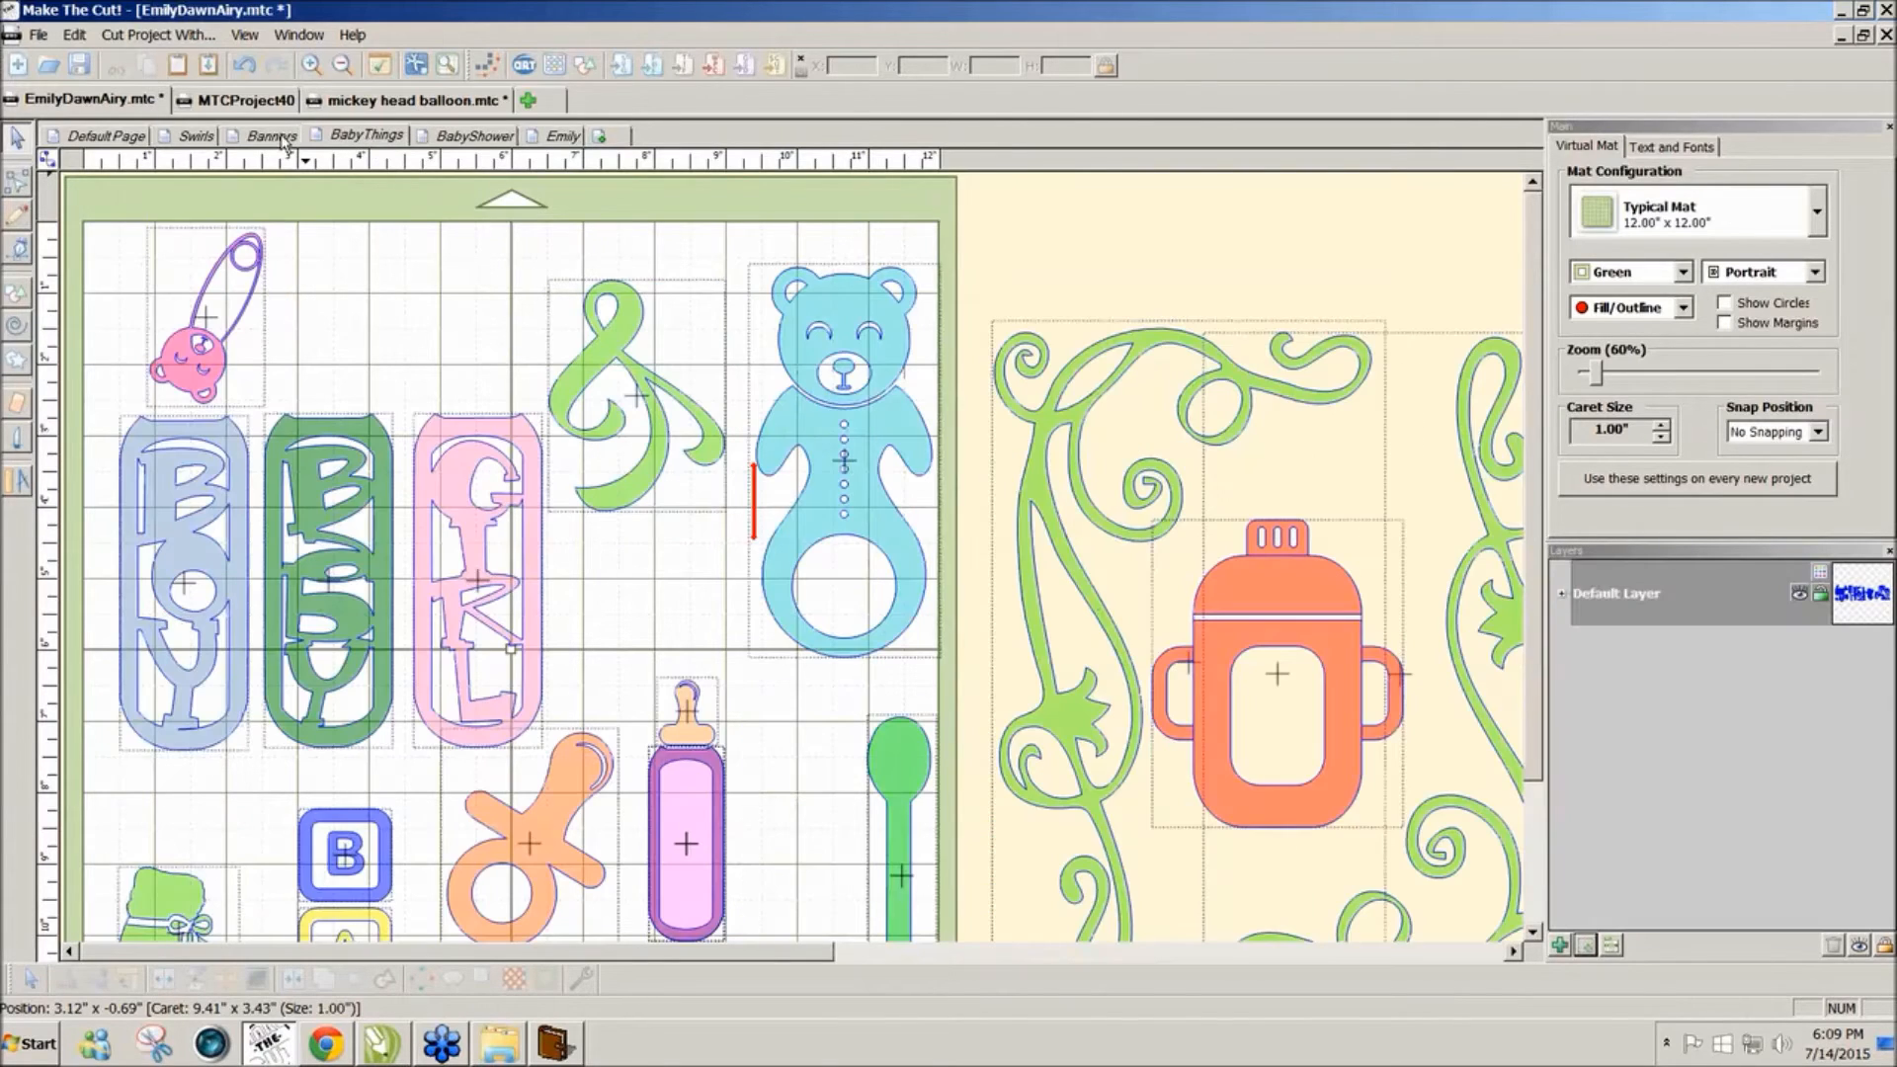
{"action": "left_click", "coordinate": [282, 139]}
{"action": "left_click", "coordinate": [197, 138]}
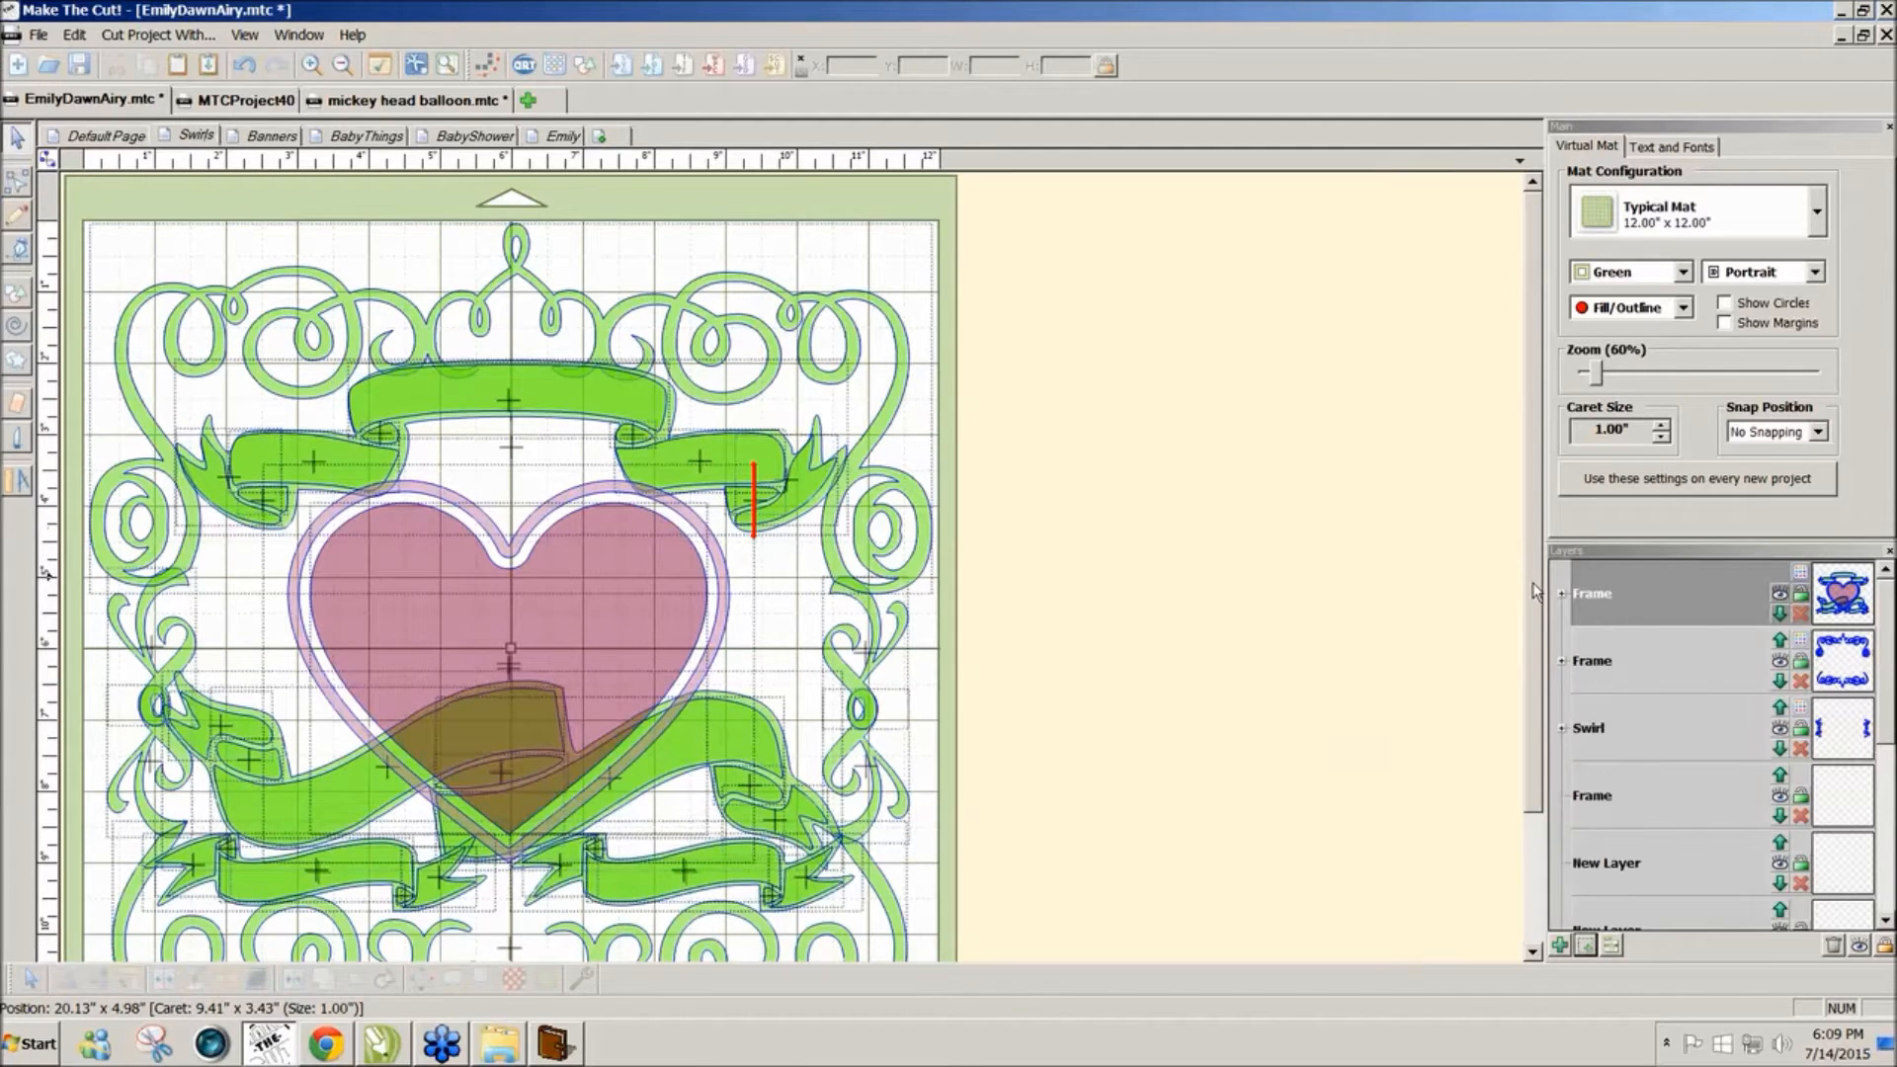
Step: Shrink the inner and outer heart shapes together and nudge them slightly right
{"action": "left_click_drag", "start_coordinate": [1532, 591], "coordinate": [1528, 717]}
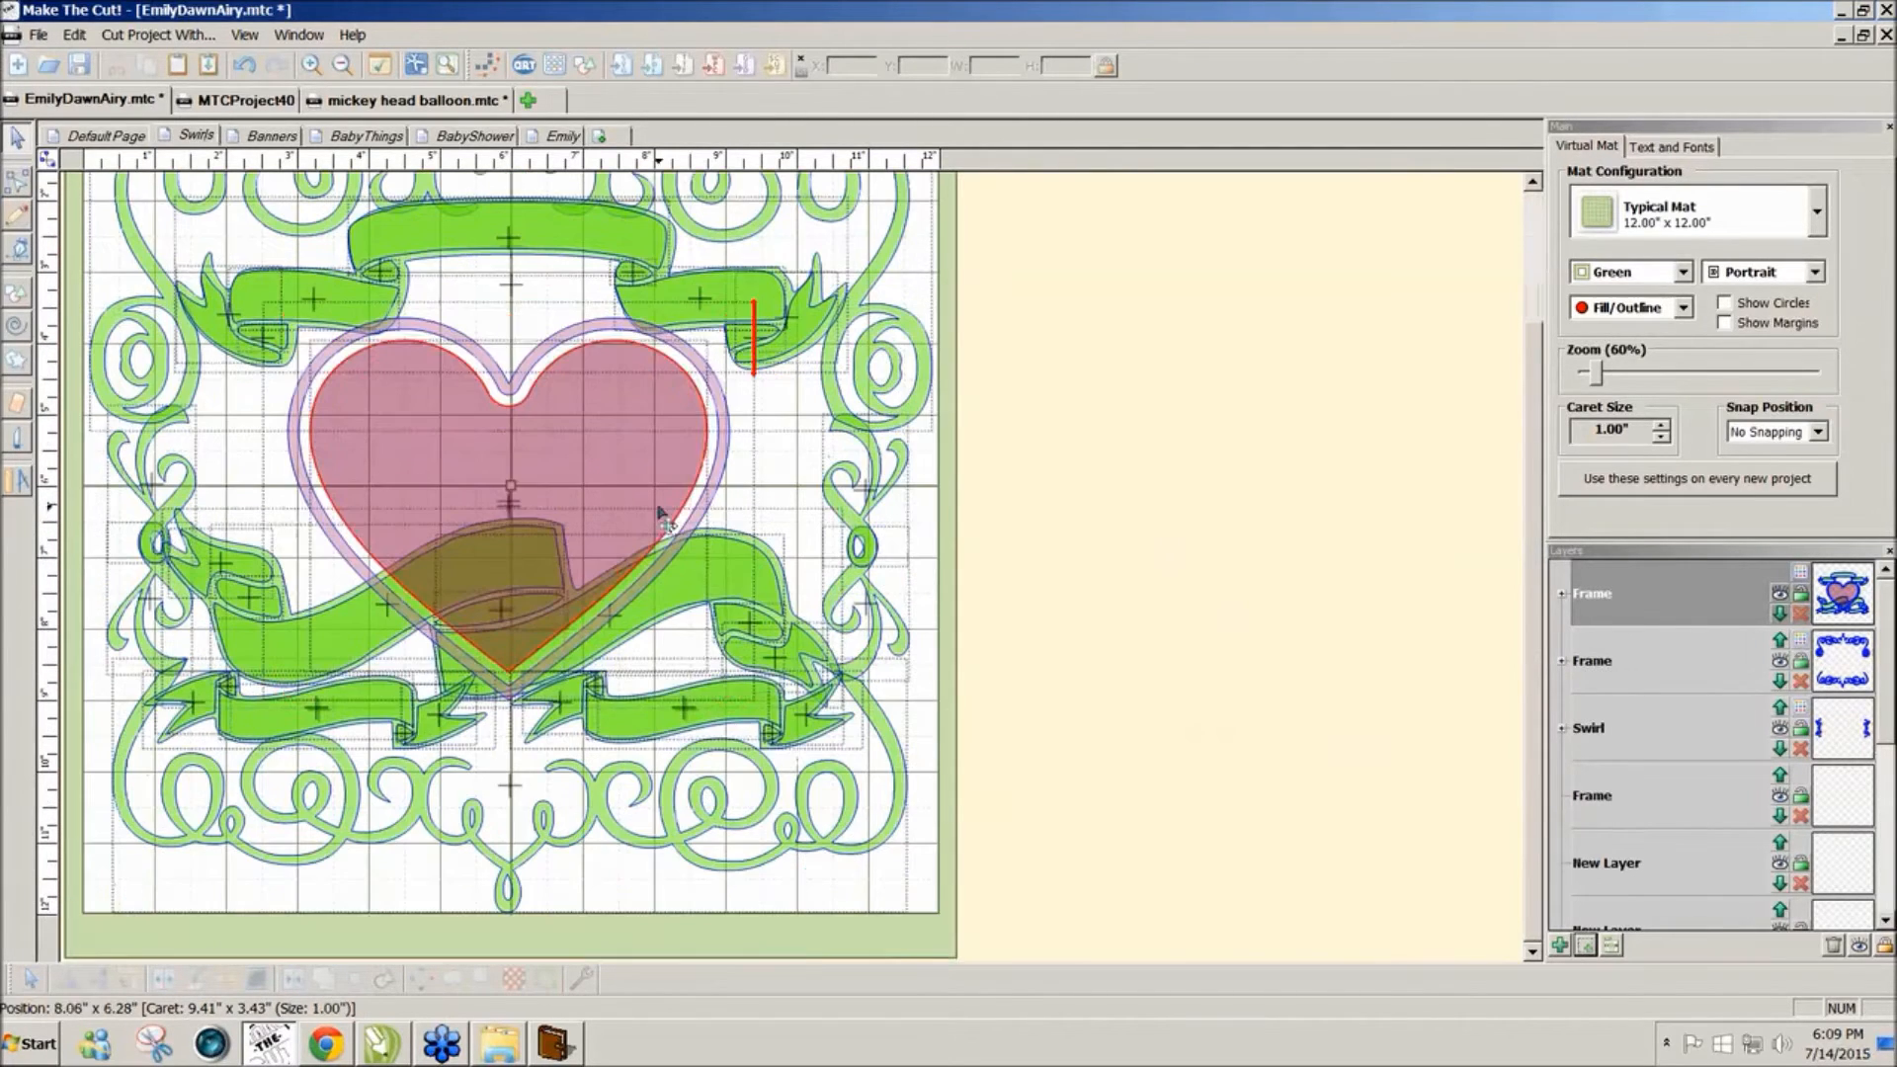
{"action": "left_click", "coordinate": [656, 511]}
{"action": "left_click", "coordinate": [718, 490], "text": "shift"}
{"action": "left_click_drag", "start_coordinate": [772, 724], "coordinate": [692, 650]}
{"action": "left_click_drag", "start_coordinate": [591, 504], "coordinate": [624, 506]}
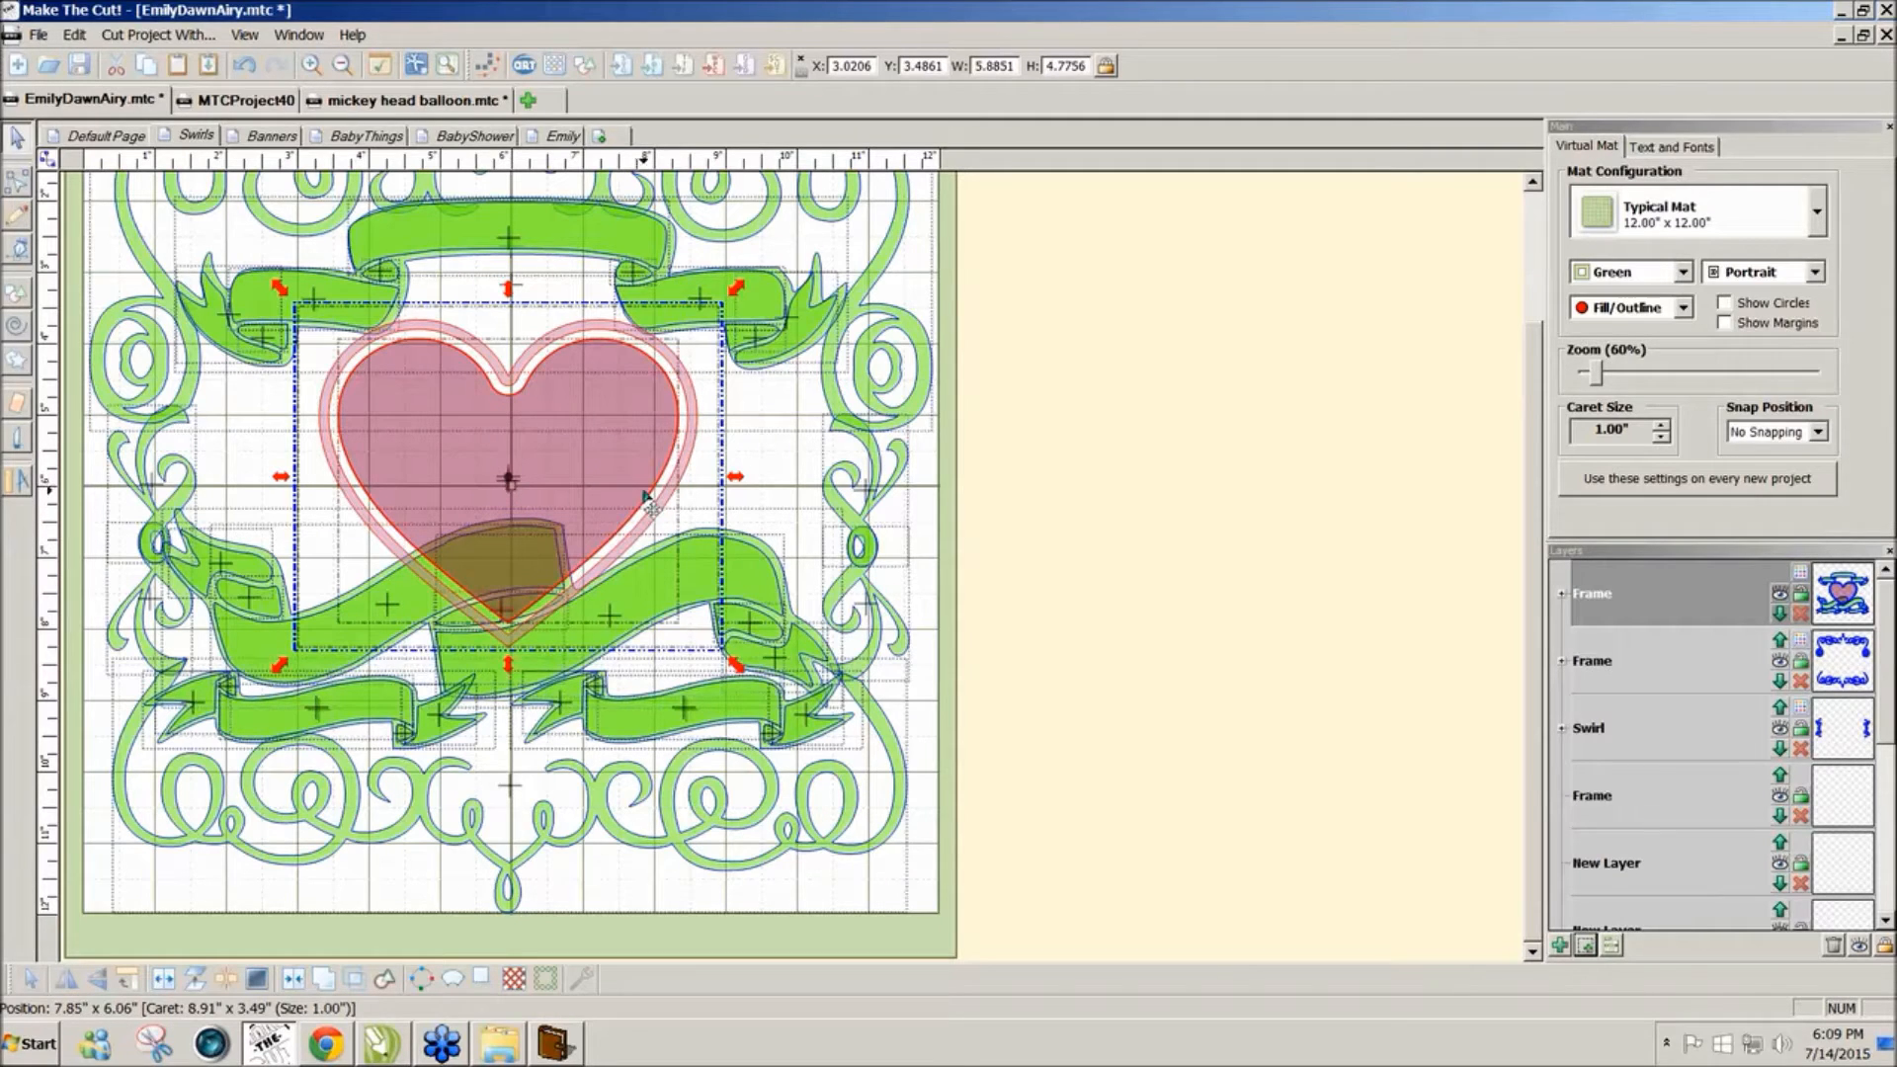
{"action": "left_click_drag", "start_coordinate": [660, 504], "coordinate": [662, 504]}
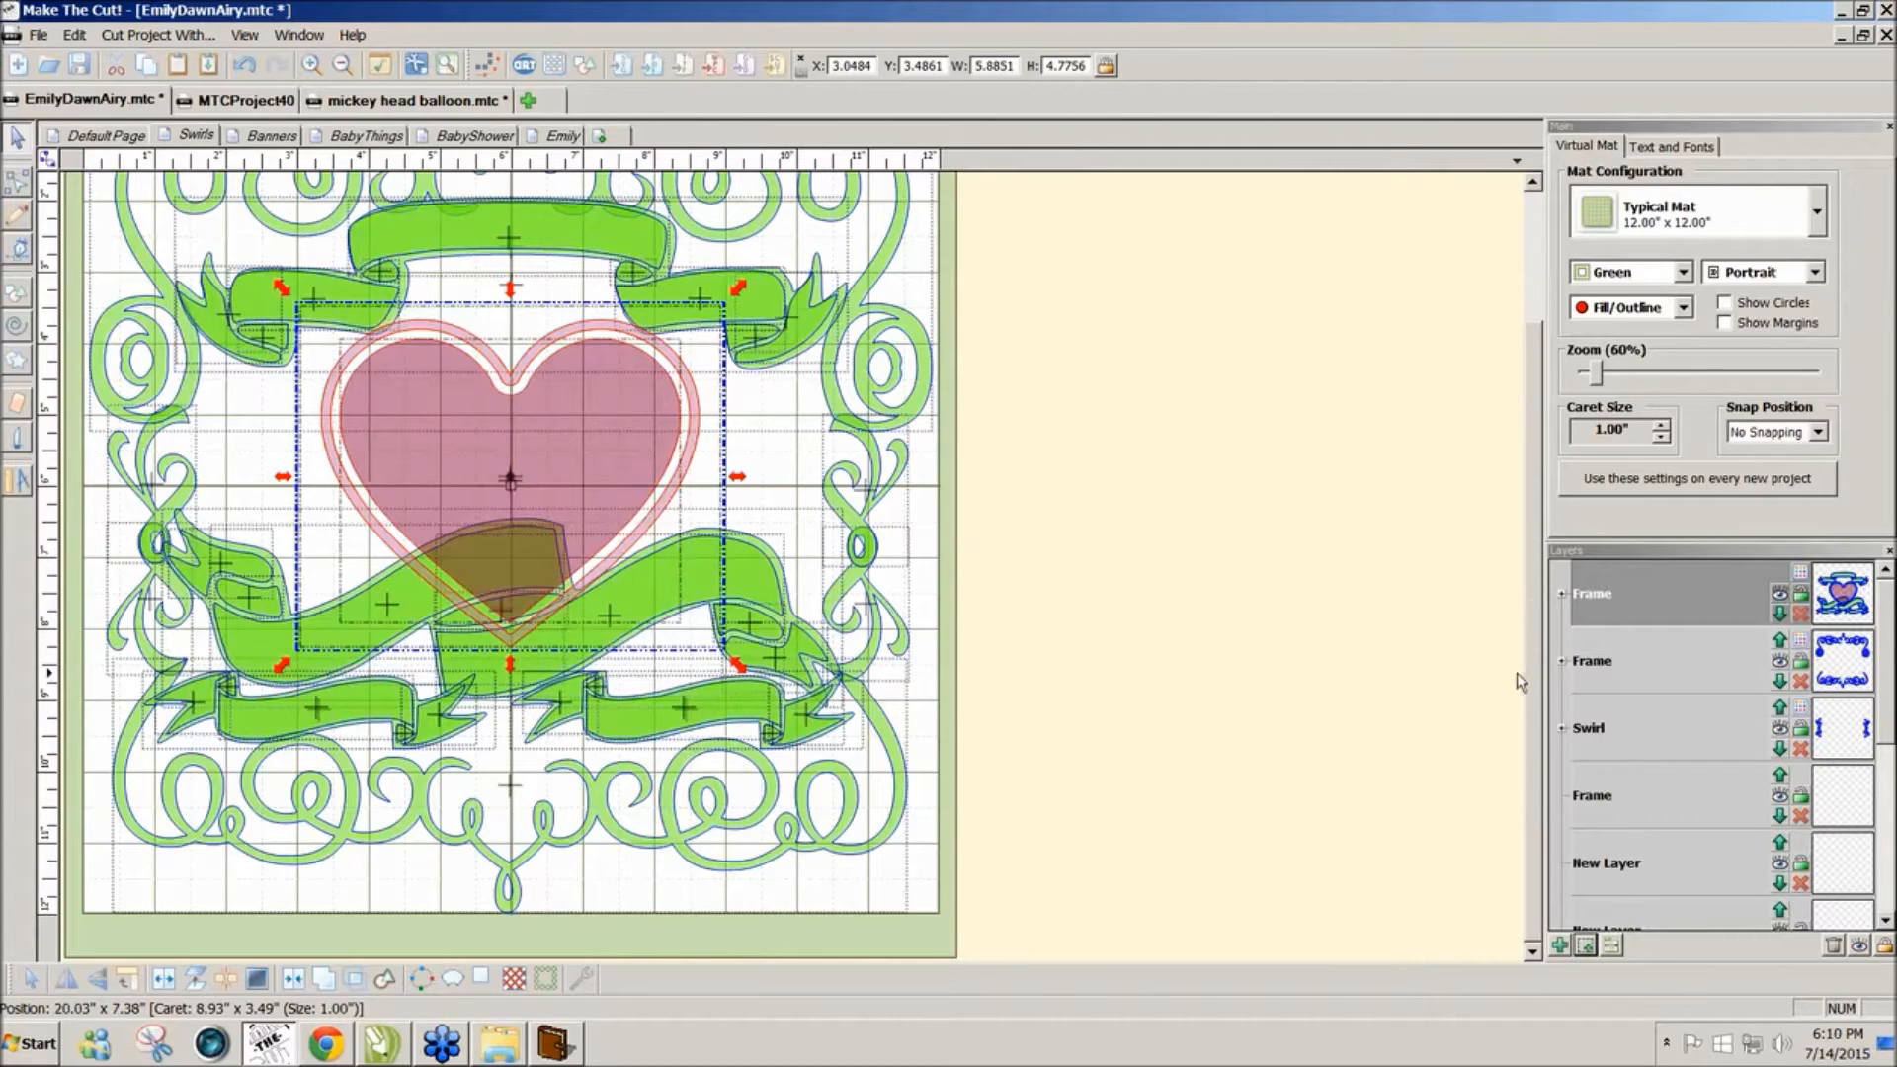
Step: Narrow the wavy banner to about 9.55 × 2.59 inches and shift it right
{"action": "left_click", "coordinate": [198, 561]}
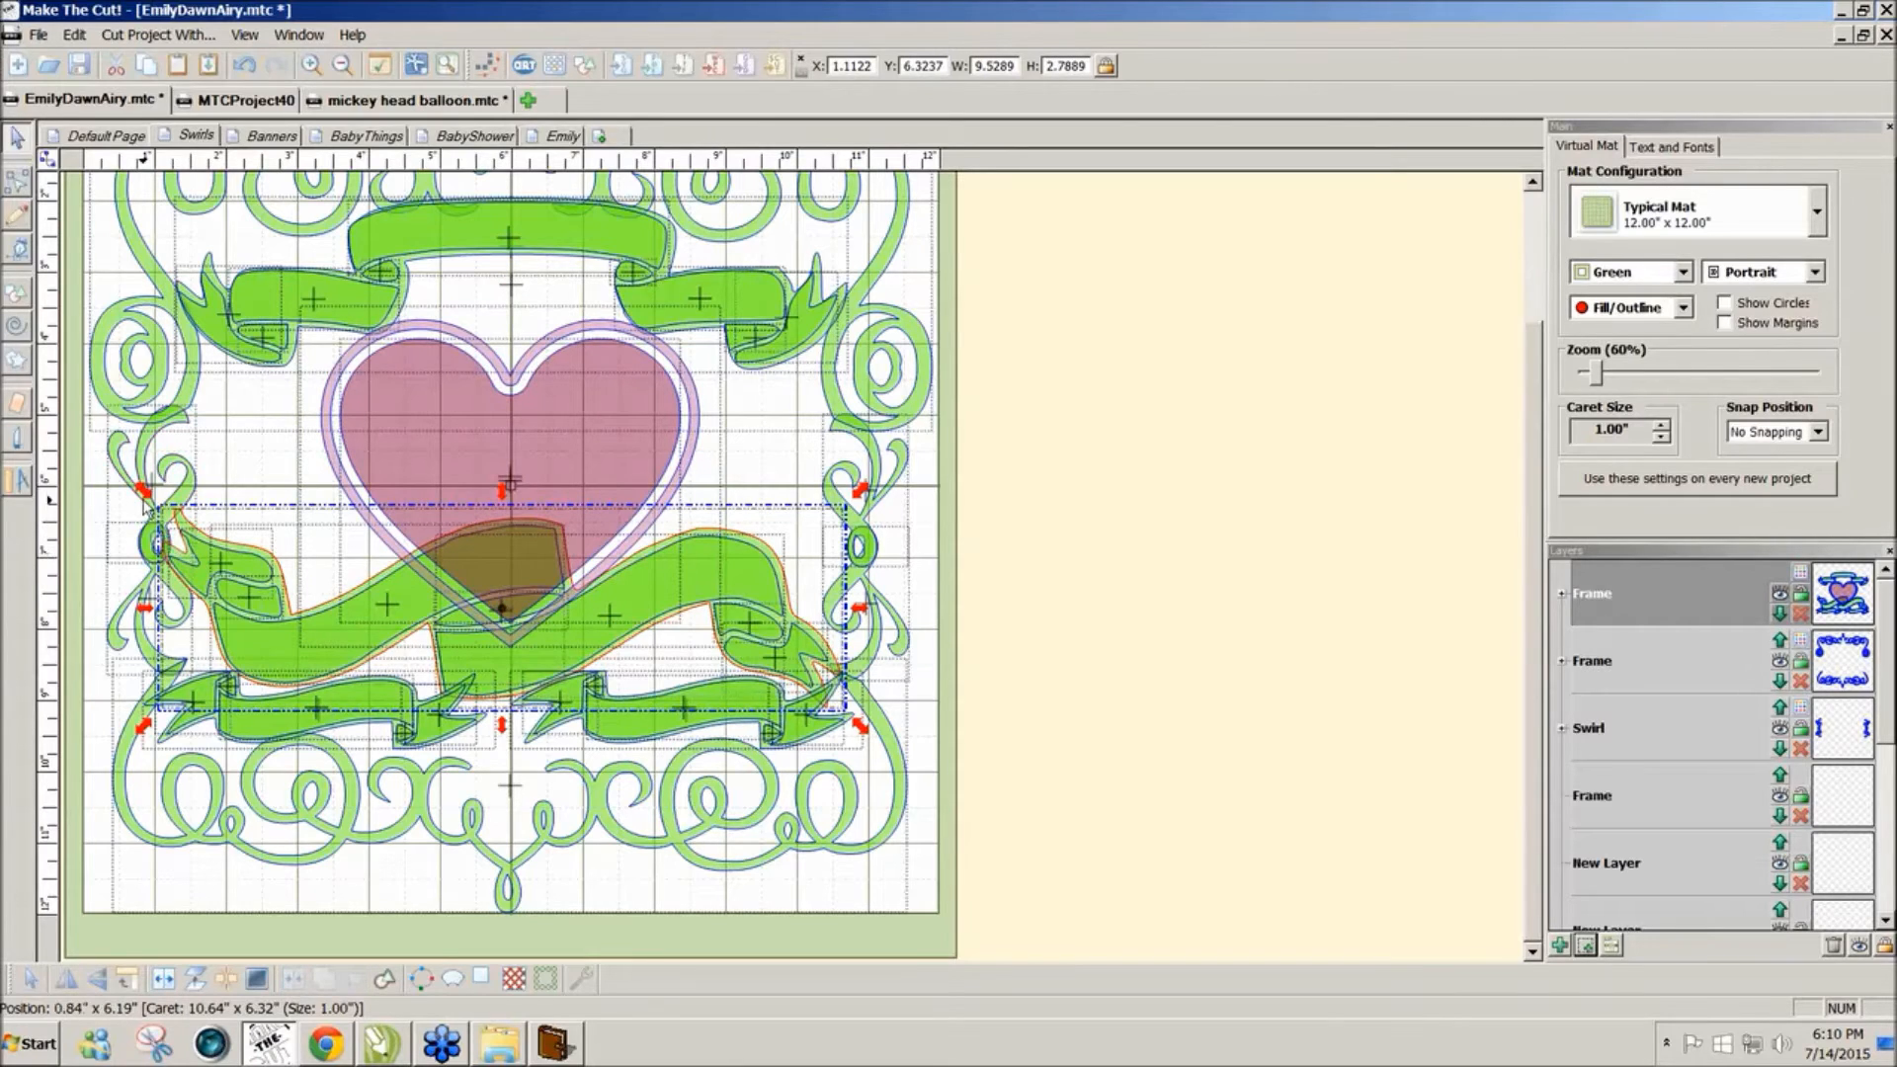
{"action": "left_click_drag", "start_coordinate": [149, 501], "coordinate": [202, 536]}
{"action": "key", "text": "ctrl+z"}
{"action": "left_click_drag", "start_coordinate": [88, 504], "coordinate": [901, 713]}
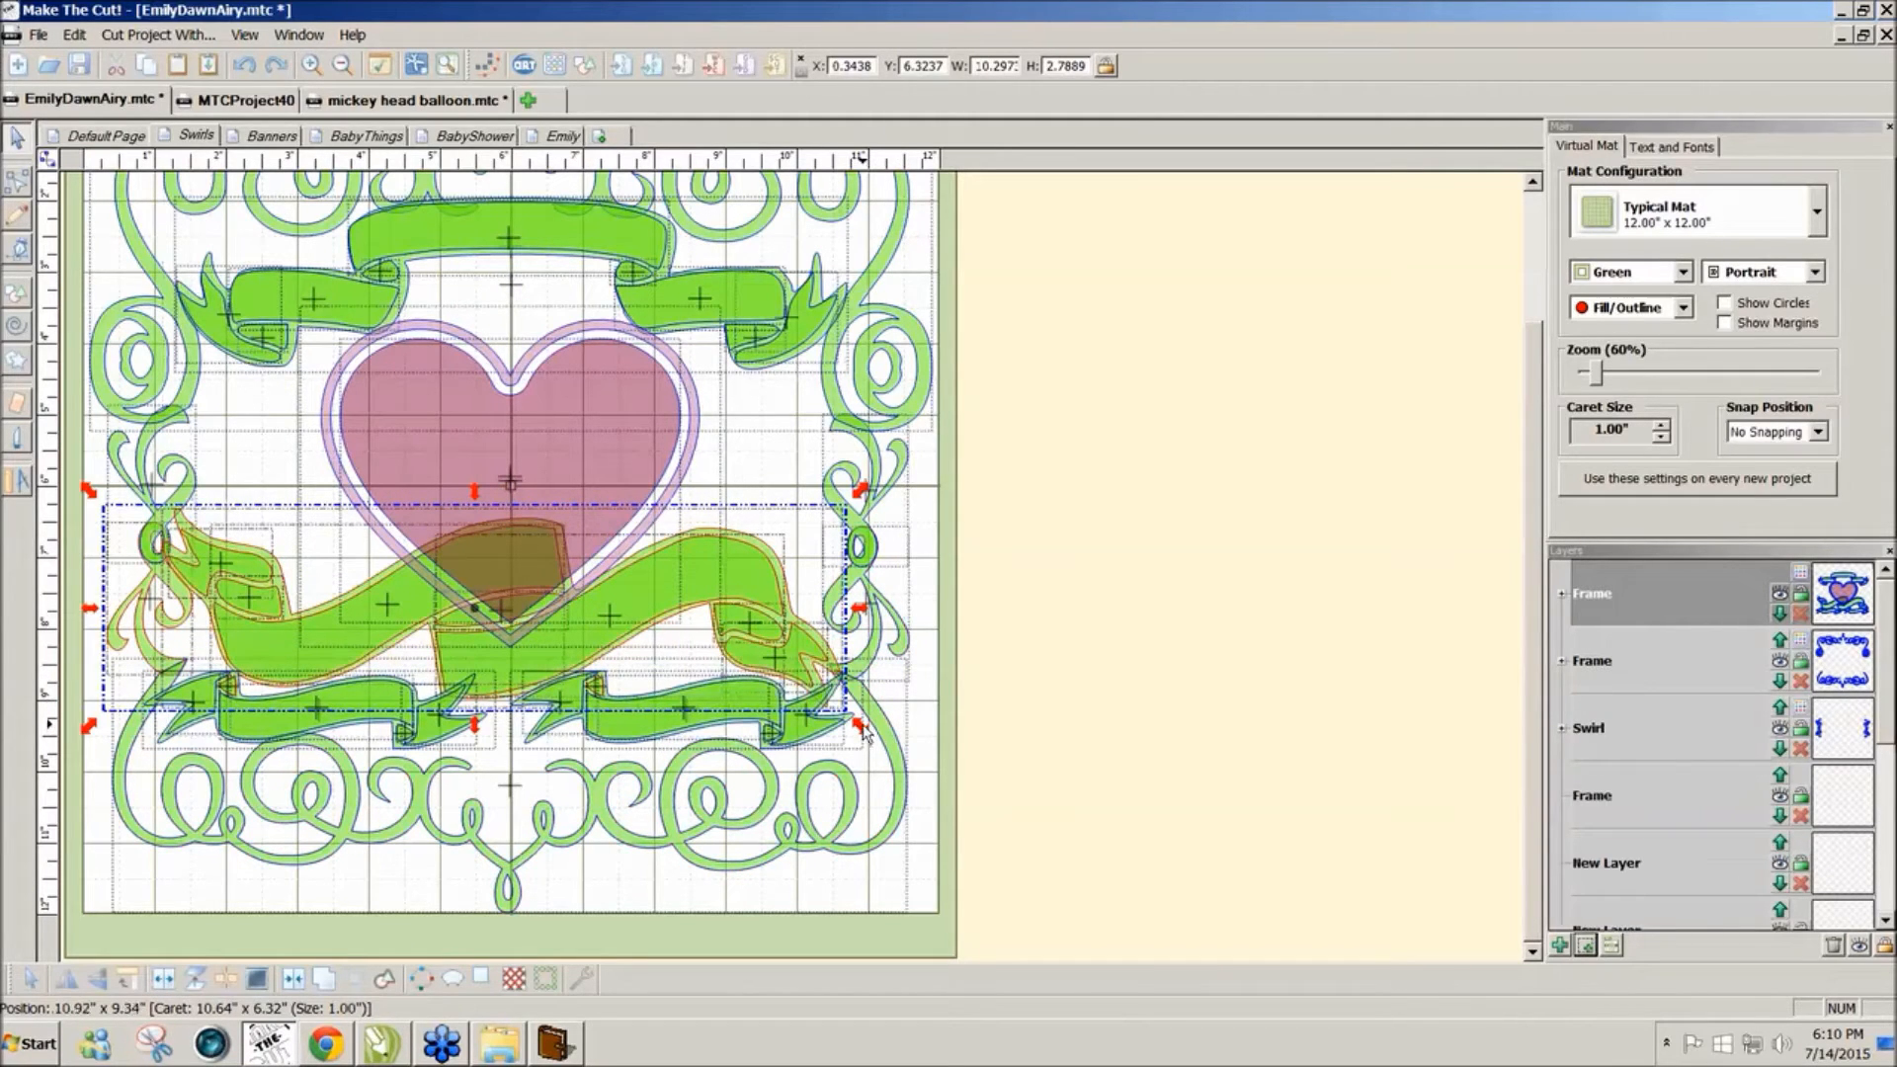
{"action": "left_click_drag", "start_coordinate": [866, 732], "coordinate": [848, 718]}
{"action": "left_click_drag", "start_coordinate": [811, 690], "coordinate": [763, 622]}
Step: Move the small swirl pieces onto the lower-left banner and shift that banner slightly right and down
{"action": "left_click", "coordinate": [1075, 653]}
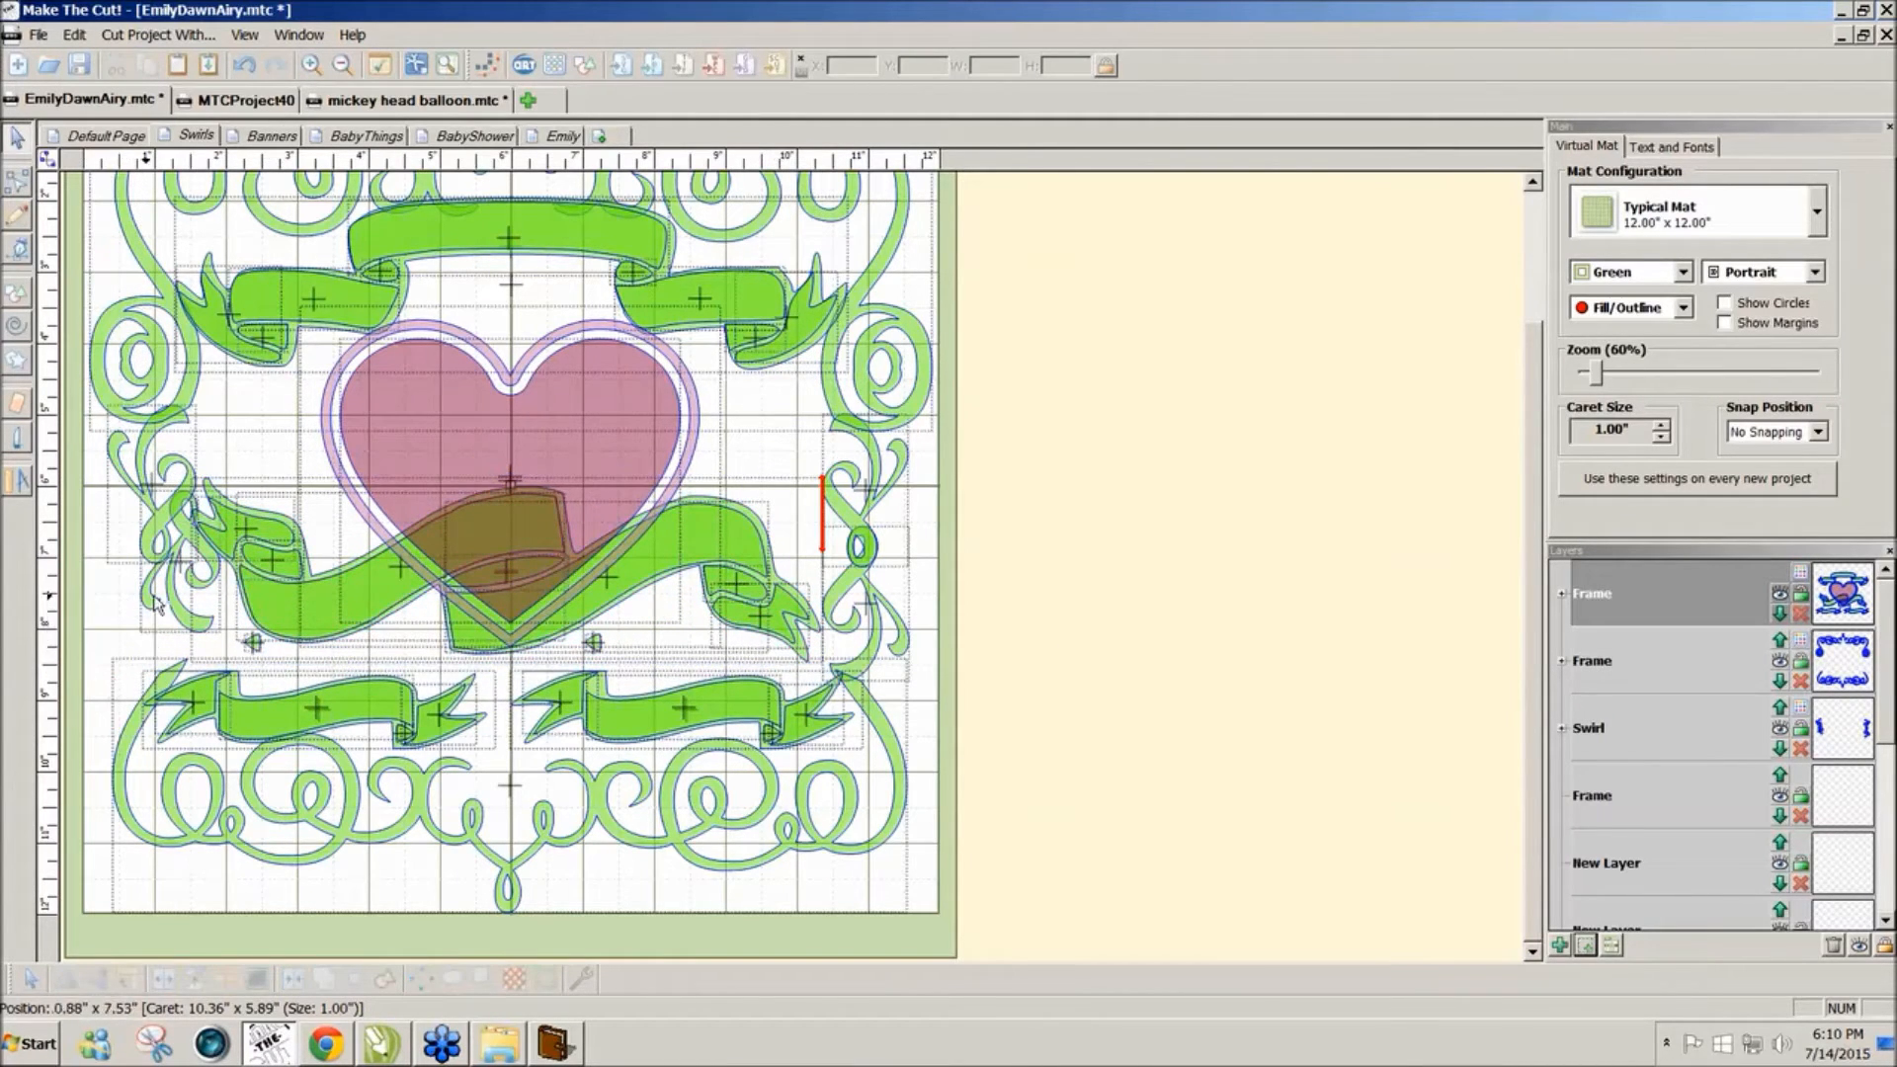
{"action": "left_click_drag", "start_coordinate": [176, 610], "coordinate": [151, 648]}
{"action": "left_click_drag", "start_coordinate": [593, 644], "coordinate": [597, 684]}
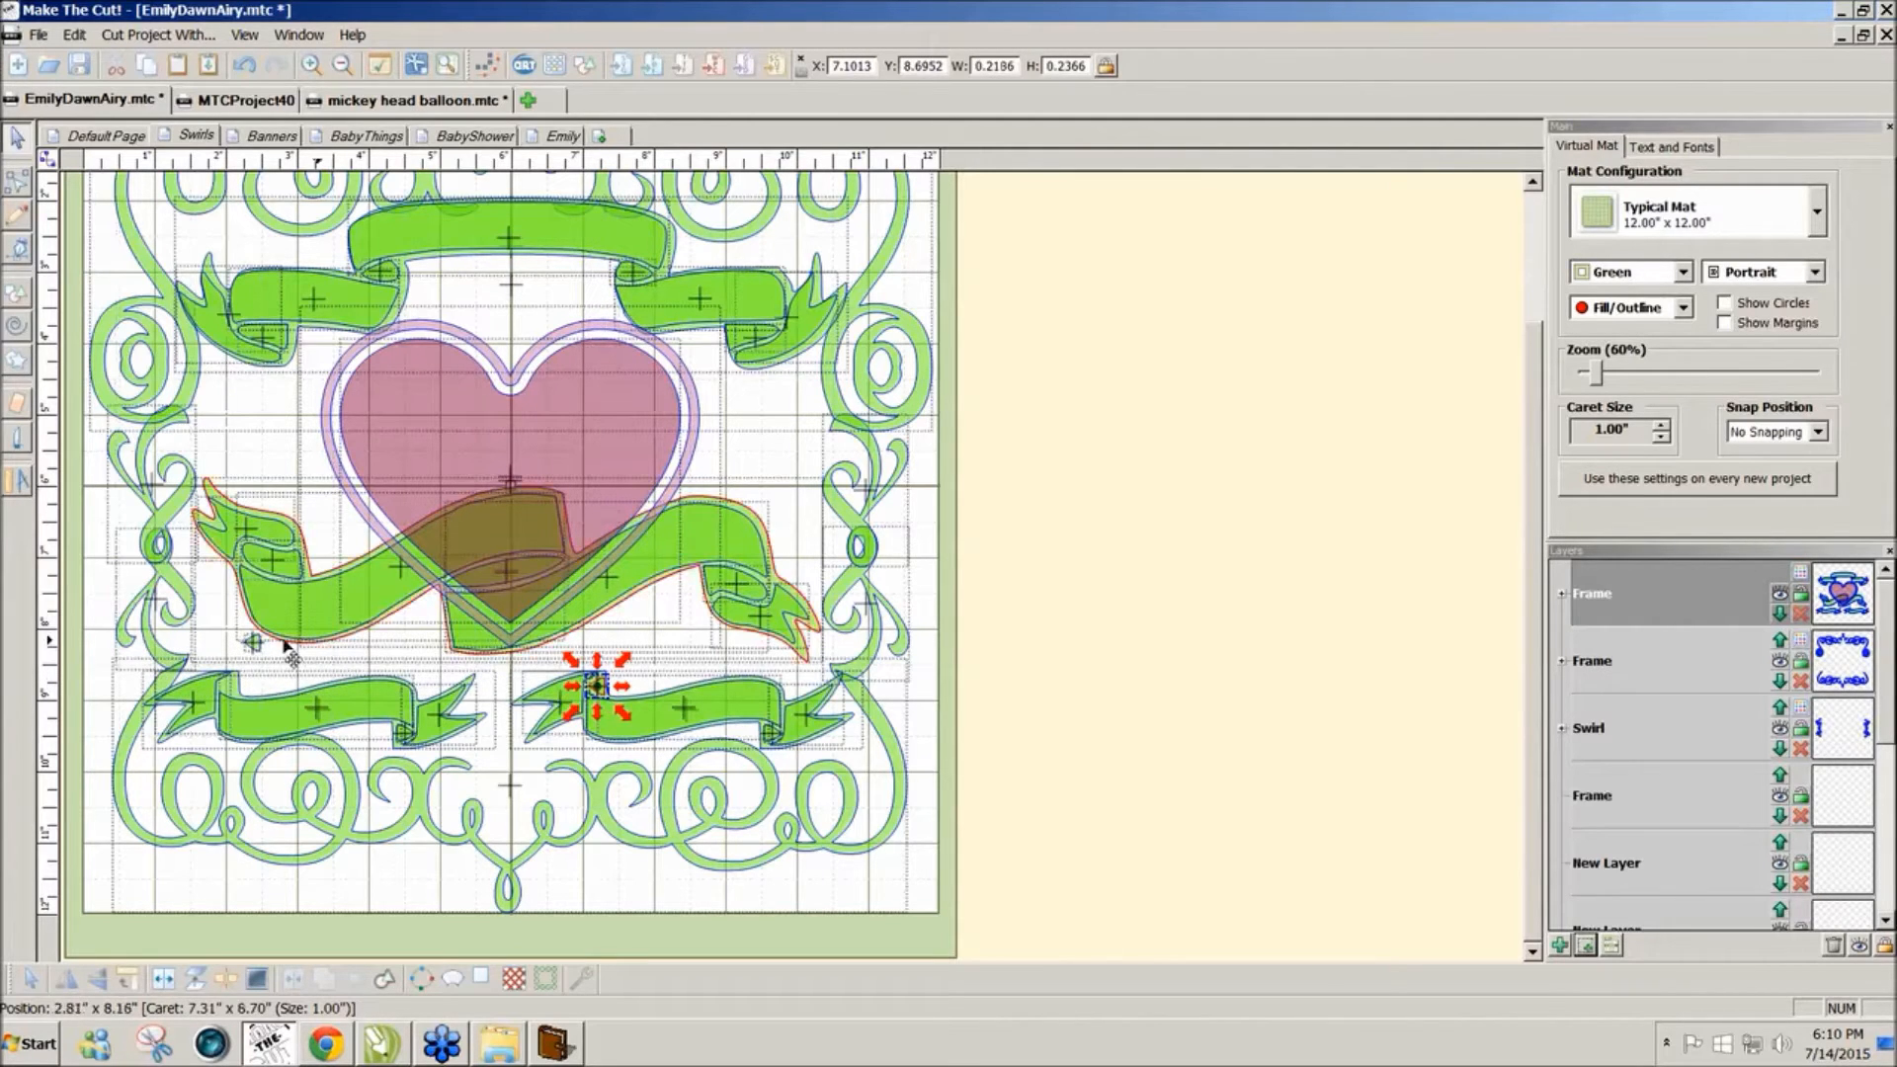
{"action": "left_click_drag", "start_coordinate": [255, 642], "coordinate": [232, 685]}
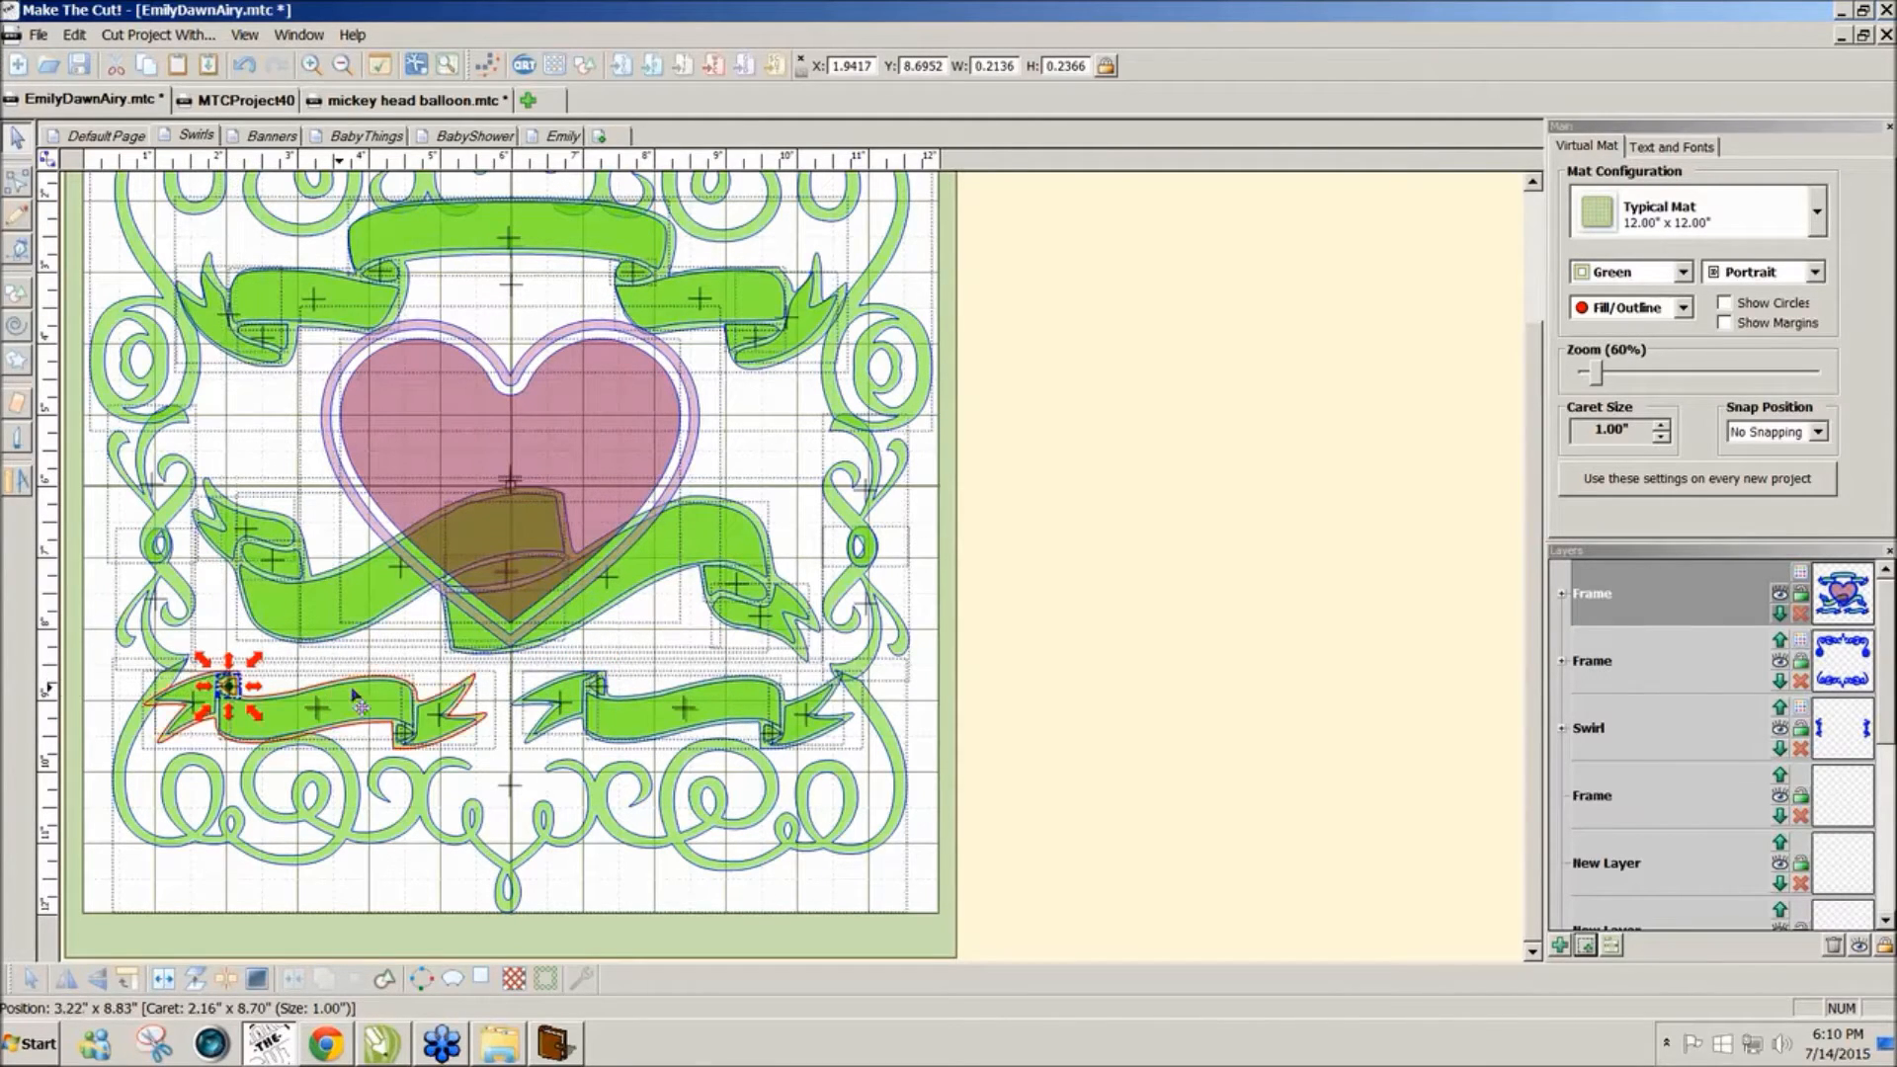
{"action": "left_click", "coordinate": [1023, 689]}
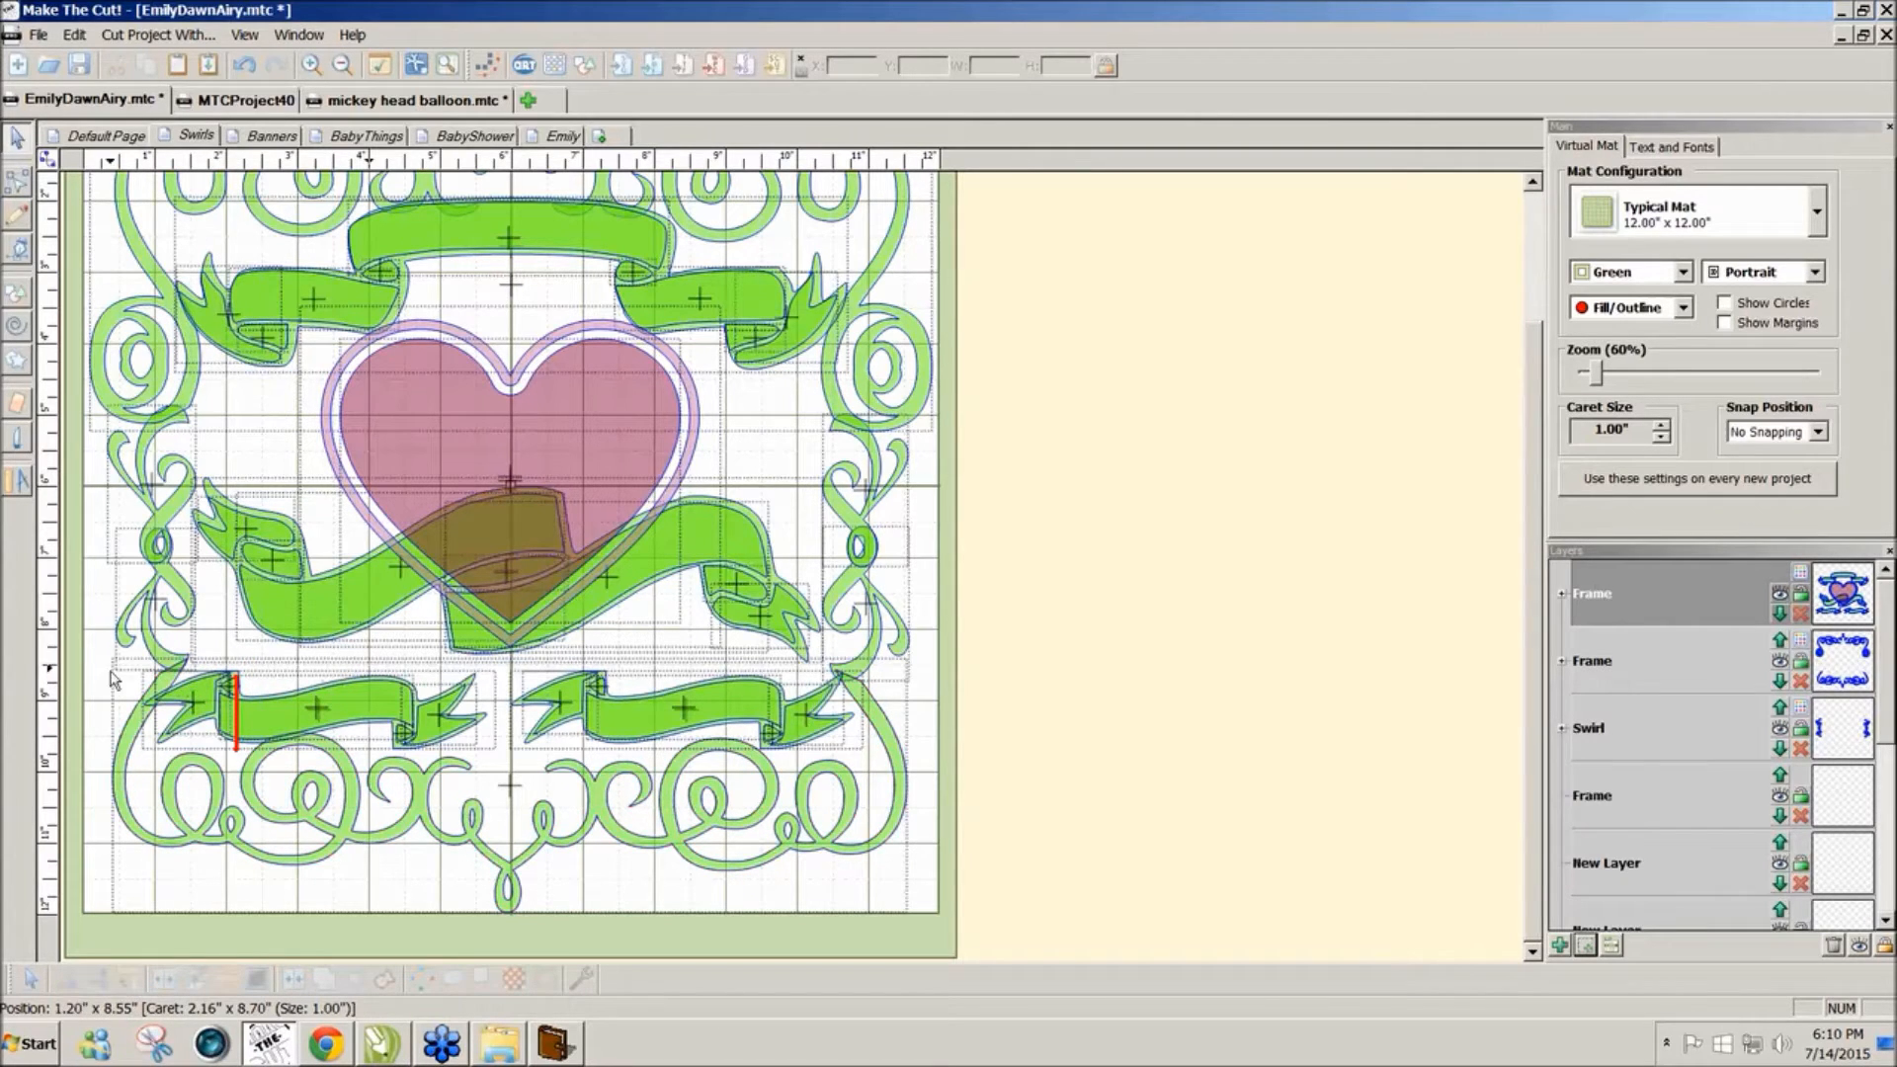
{"action": "left_click_drag", "start_coordinate": [95, 657], "coordinate": [548, 815]}
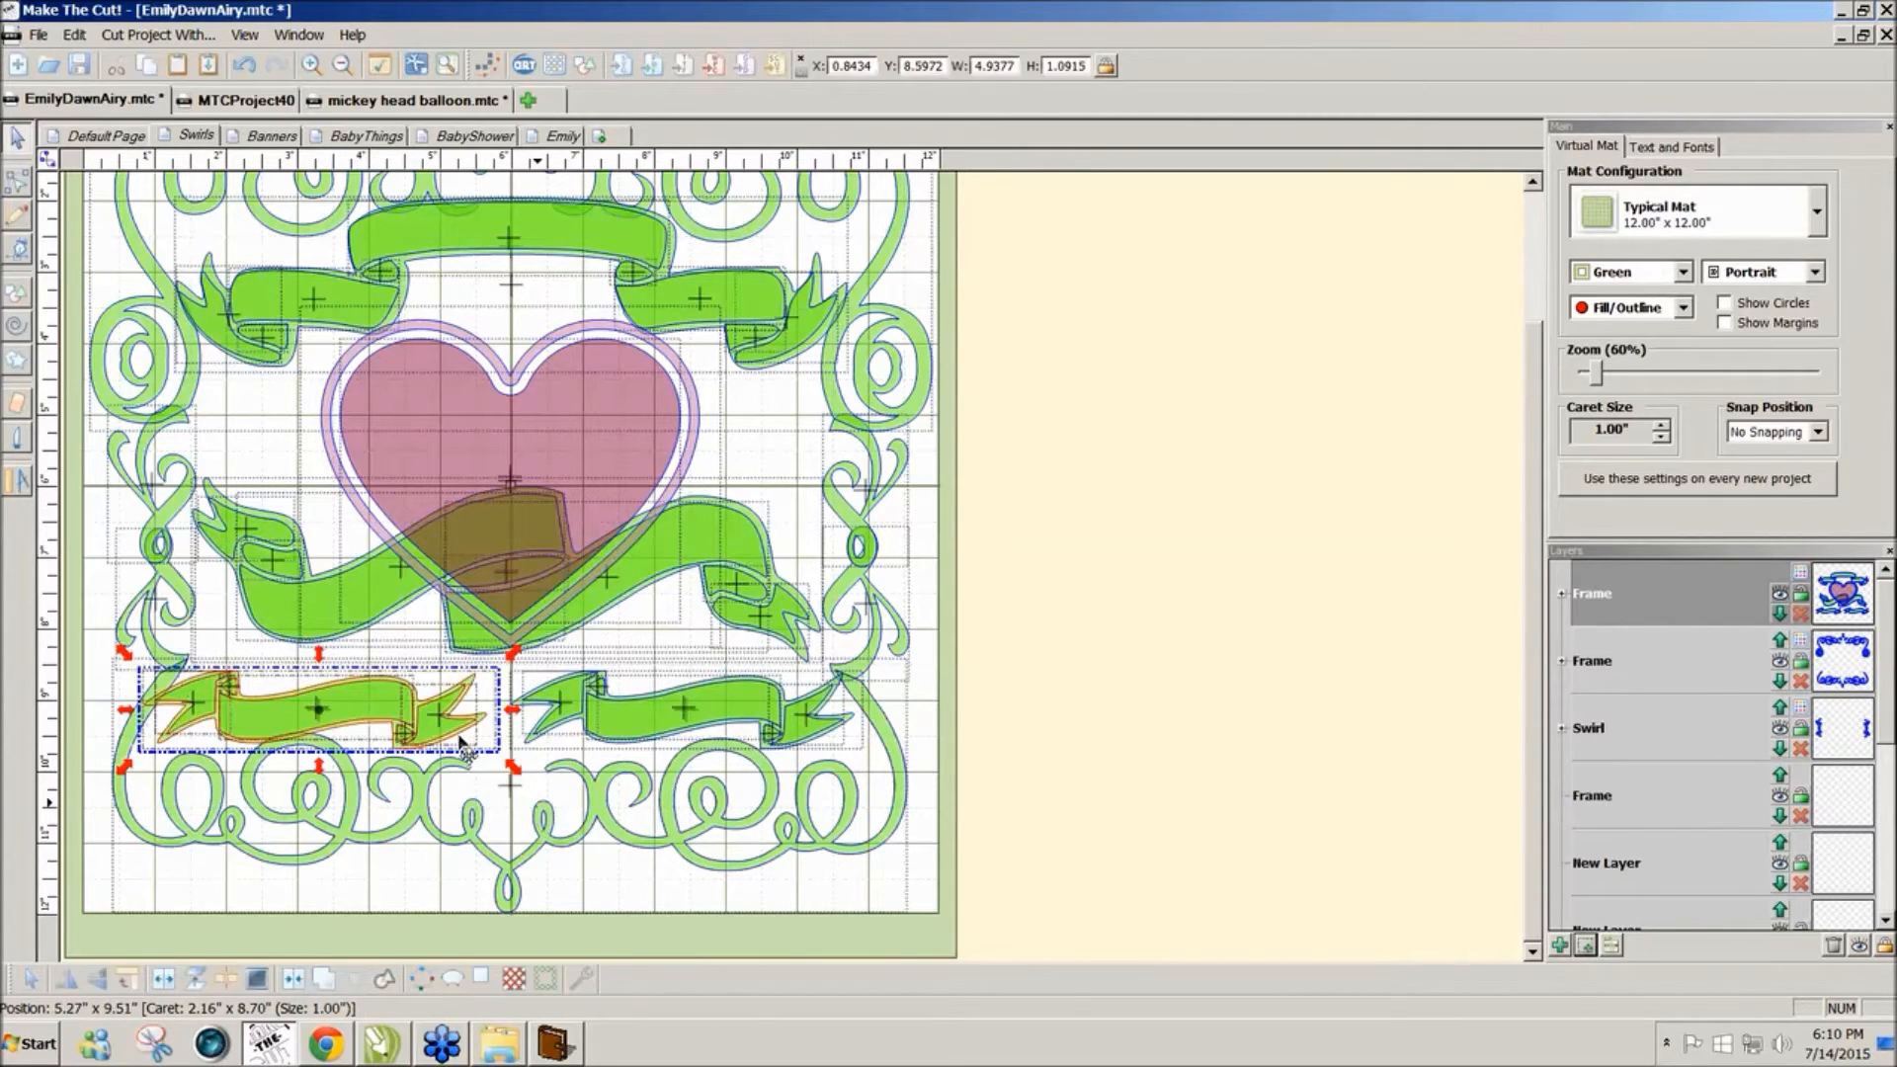
{"action": "left_click_drag", "start_coordinate": [449, 741], "coordinate": [458, 749]}
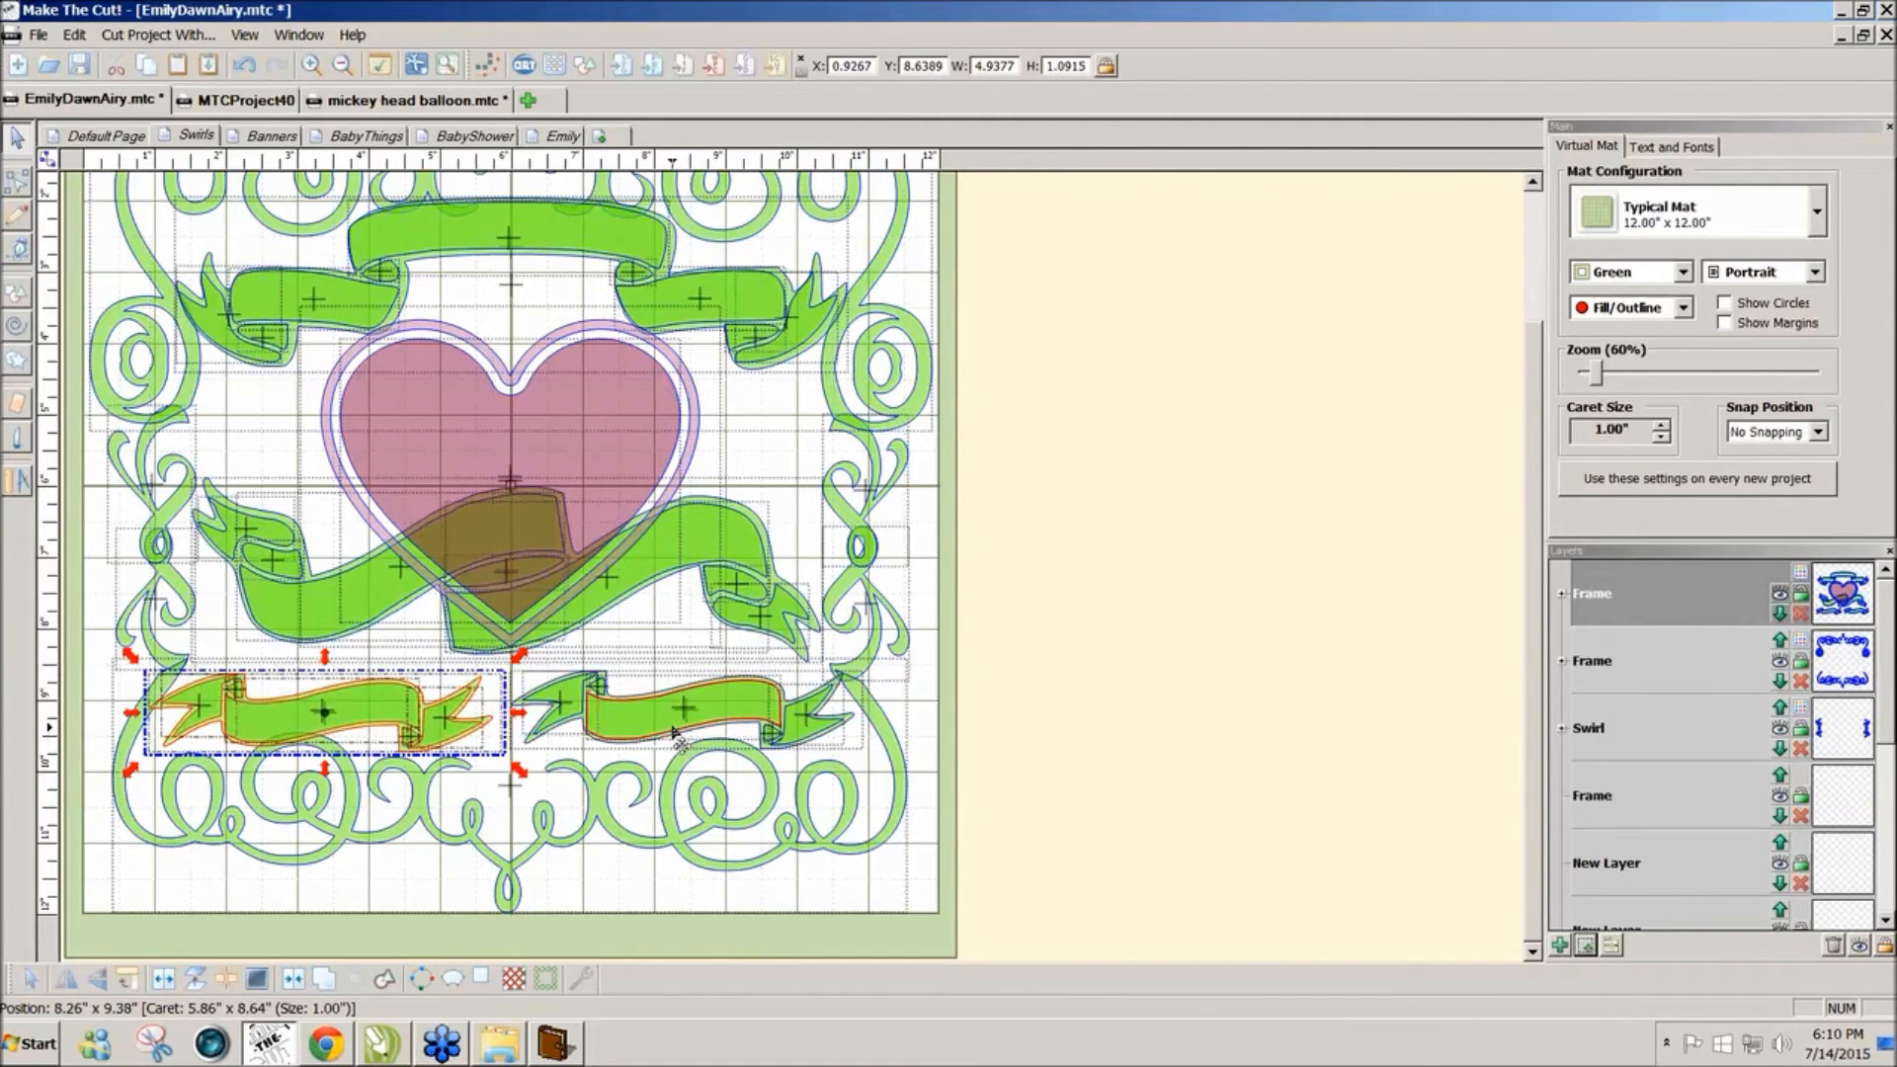
Step: Enlarge the lower-right and lower-left banners, the left to about 5.30 × 1.17 inches, so they meet
{"action": "left_click_drag", "start_coordinate": [1058, 802], "coordinate": [491, 645]}
{"action": "left_click_drag", "start_coordinate": [491, 775], "coordinate": [451, 789]}
{"action": "left_click_drag", "start_coordinate": [94, 647], "coordinate": [521, 780]}
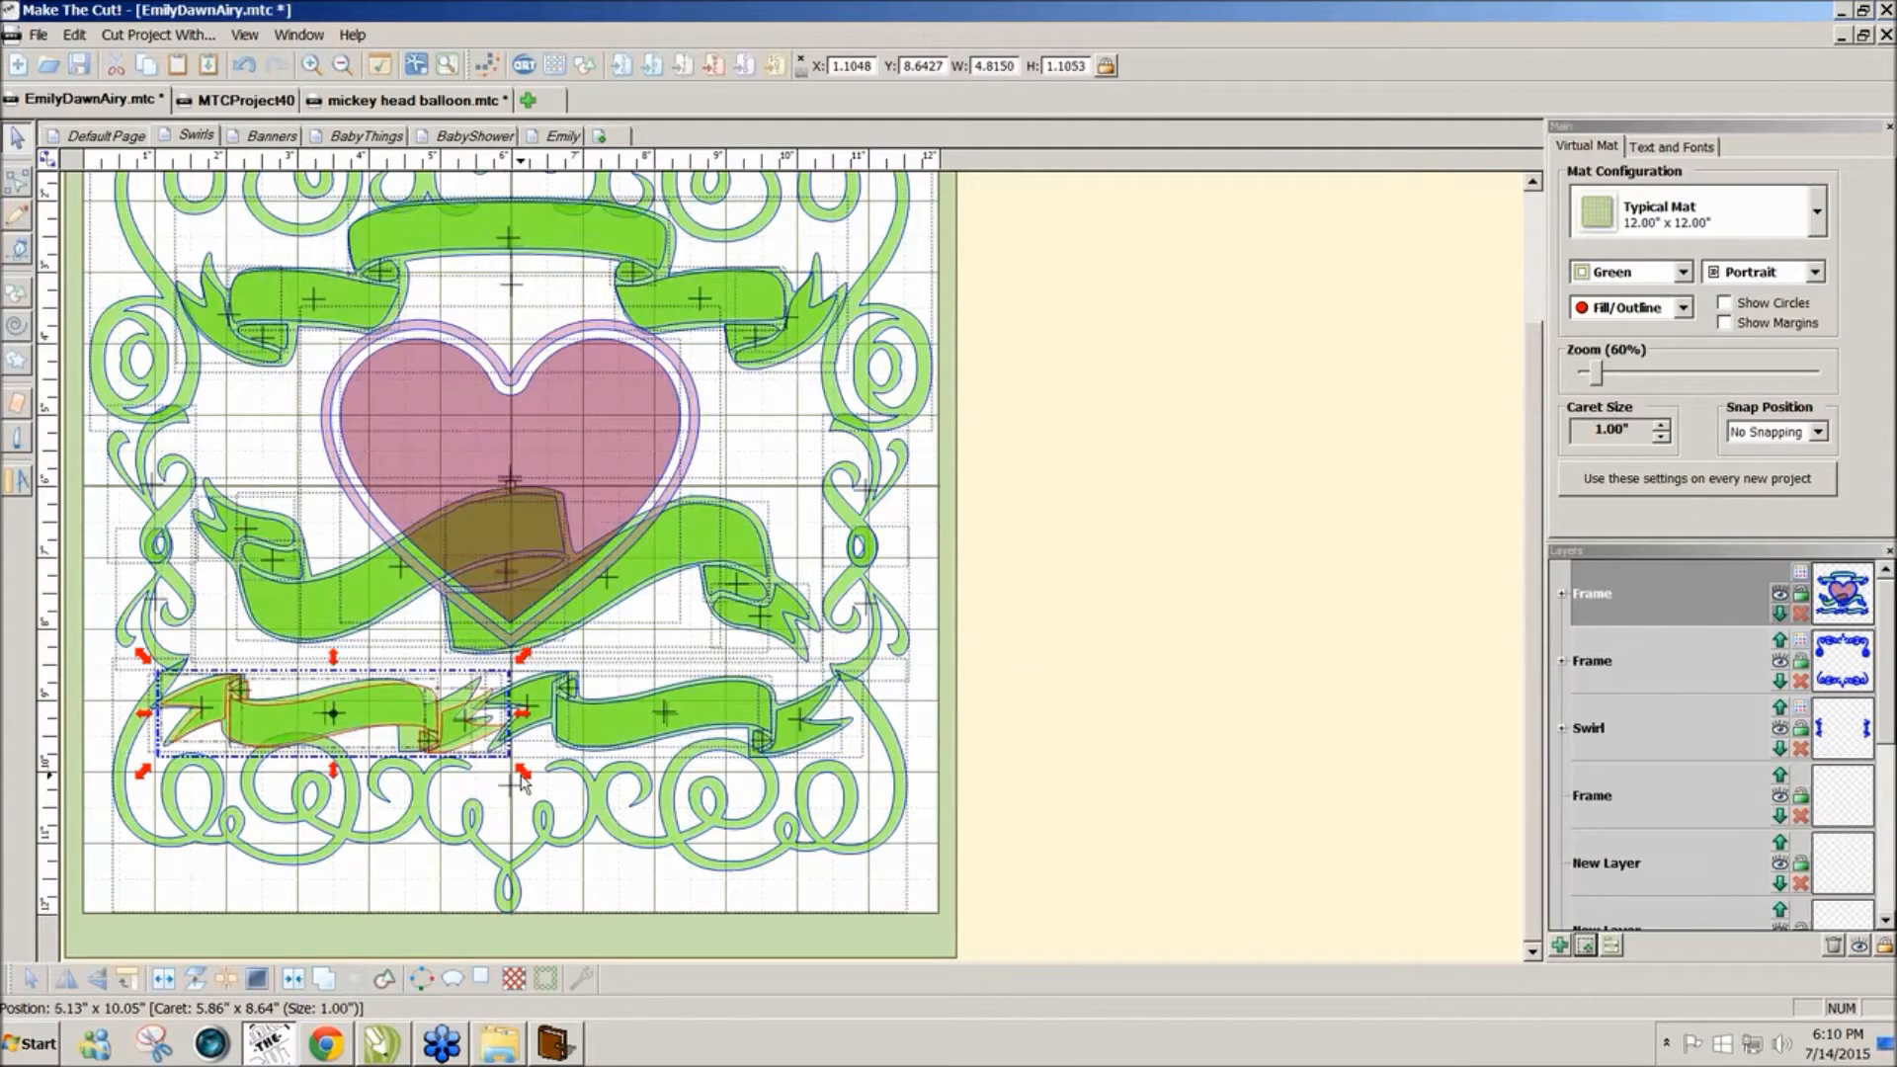
{"action": "key", "text": "ctrl+z"}
{"action": "left_click_drag", "start_coordinate": [93, 609], "coordinate": [546, 803]}
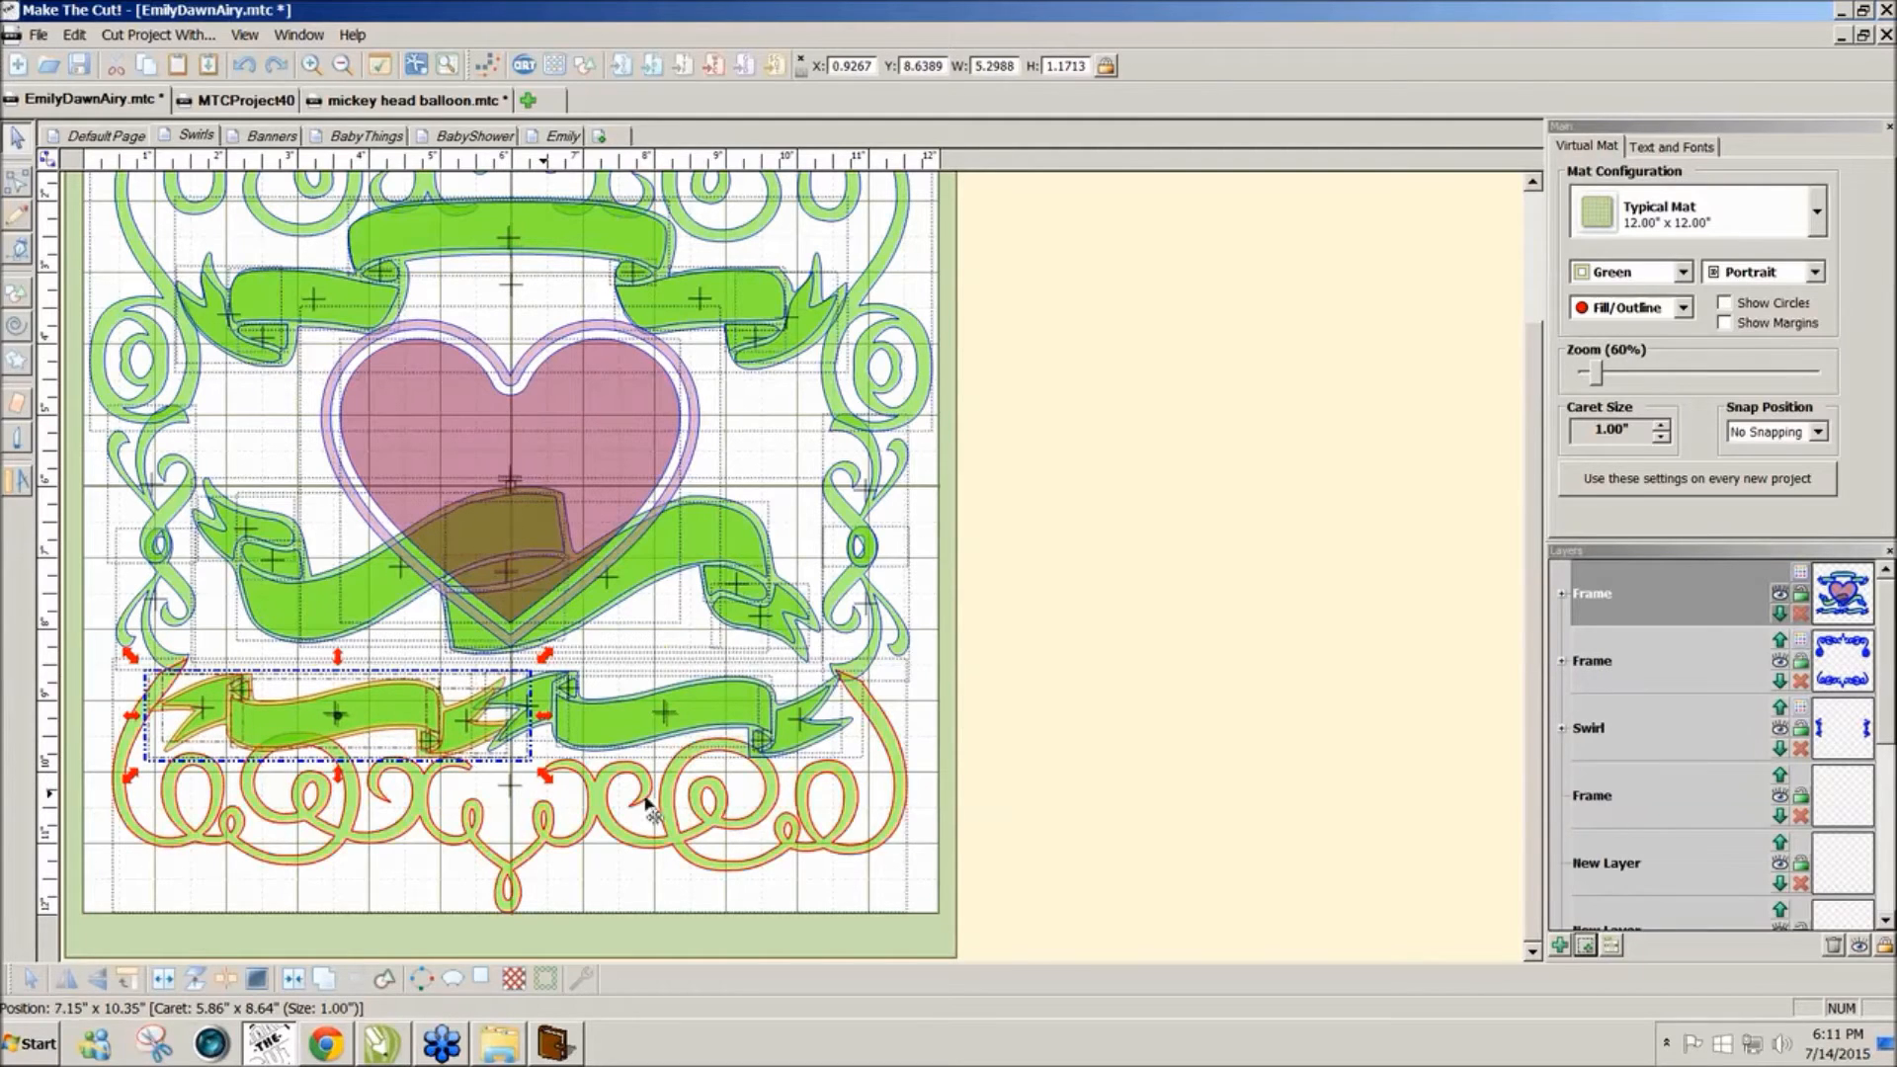
{"action": "left_click", "coordinate": [1131, 828]}
{"action": "scroll", "coordinate": [1527, 559], "scroll_direction": "up", "scroll_amount": 3}
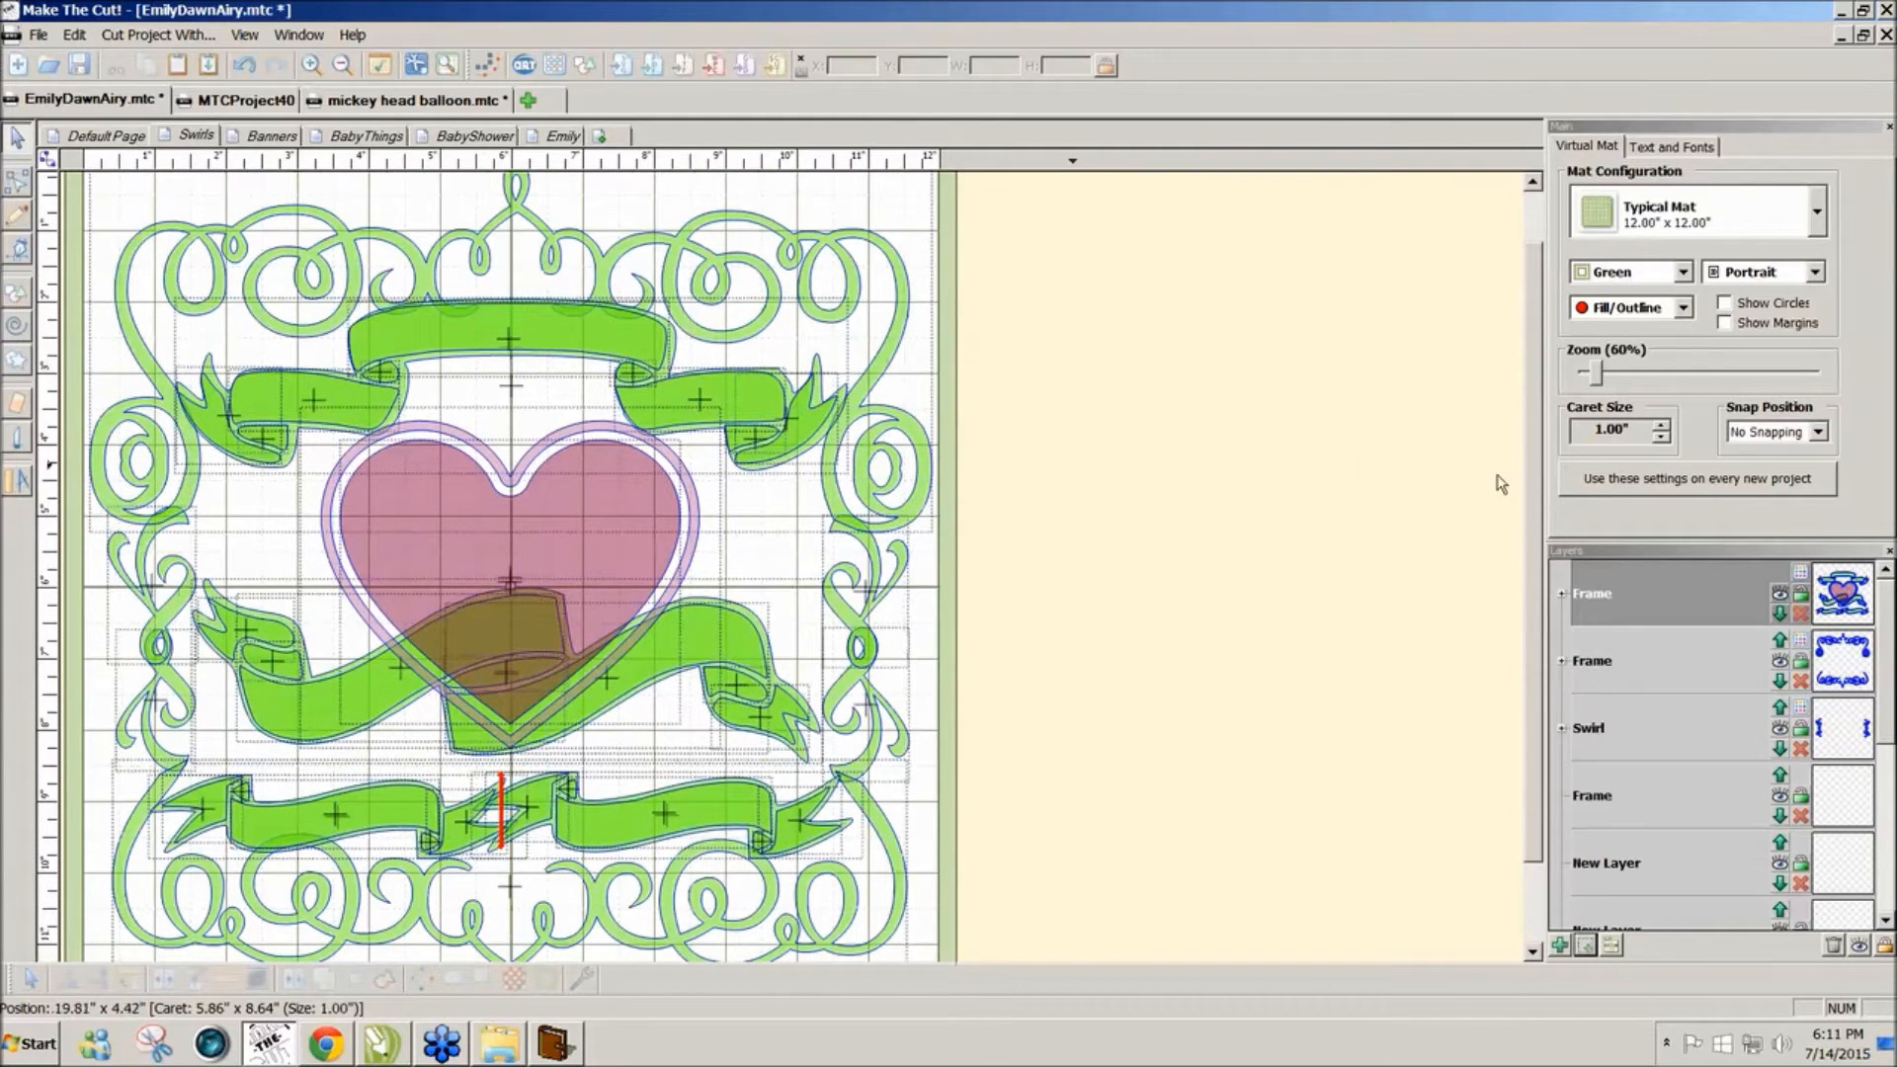
{"action": "scroll", "coordinate": [1528, 491], "scroll_direction": "down", "scroll_amount": 1}
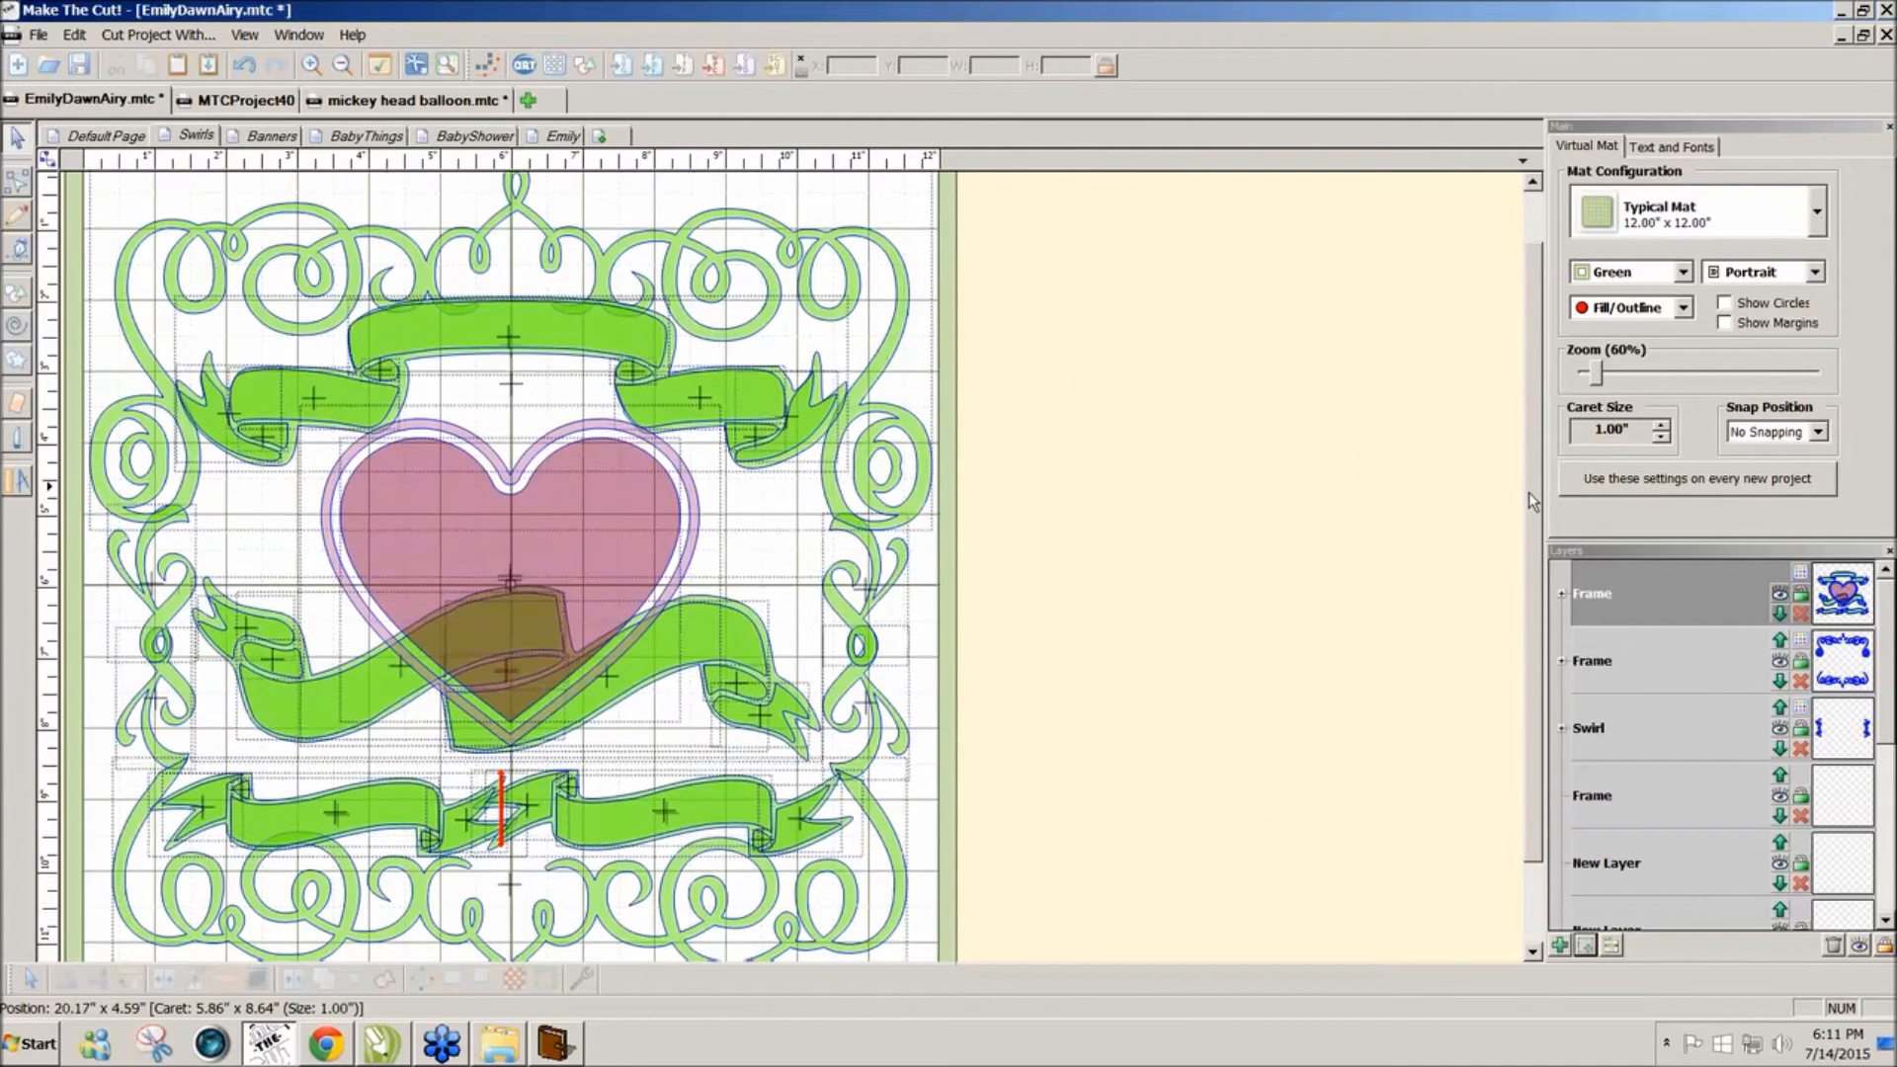
{"action": "left_click", "coordinate": [573, 302]}
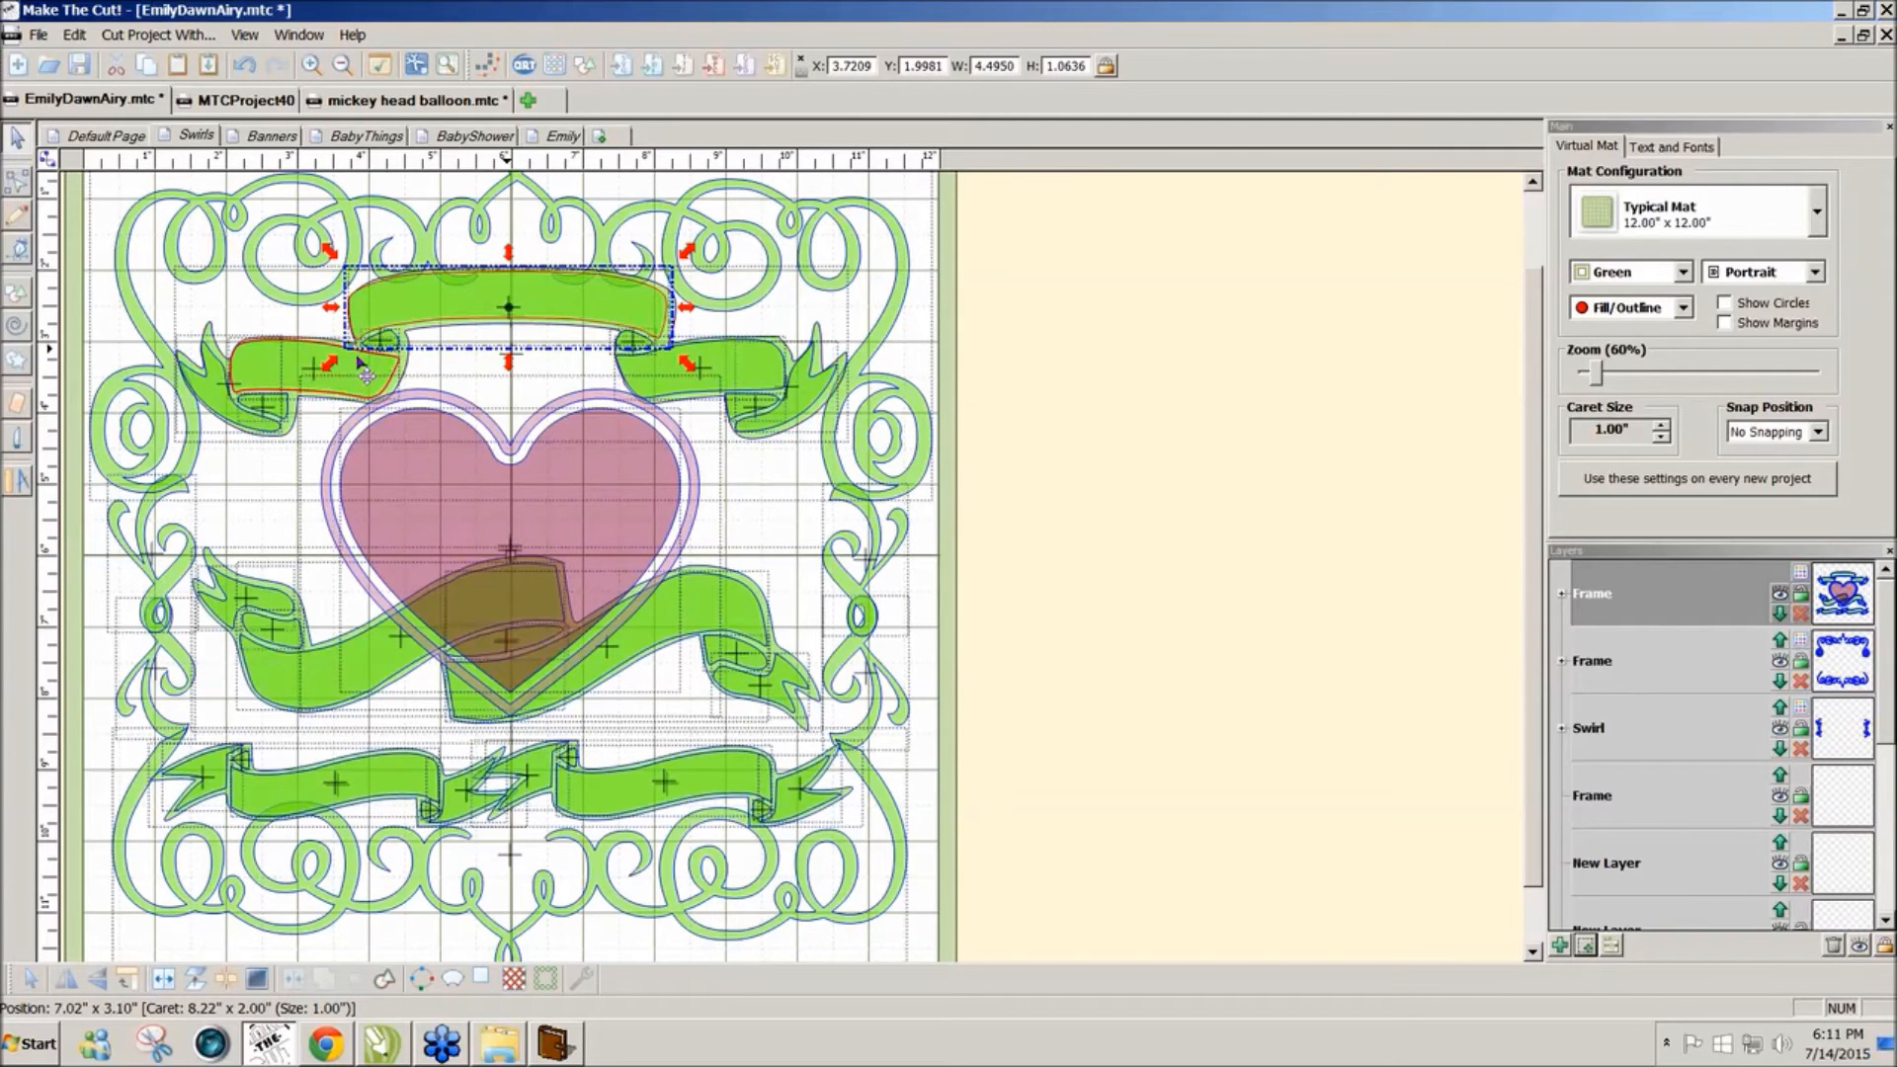
Step: Place copies of the three top banners and the two middle banner halves beside the mat
{"action": "left_click", "coordinate": [360, 379], "text": "shift"}
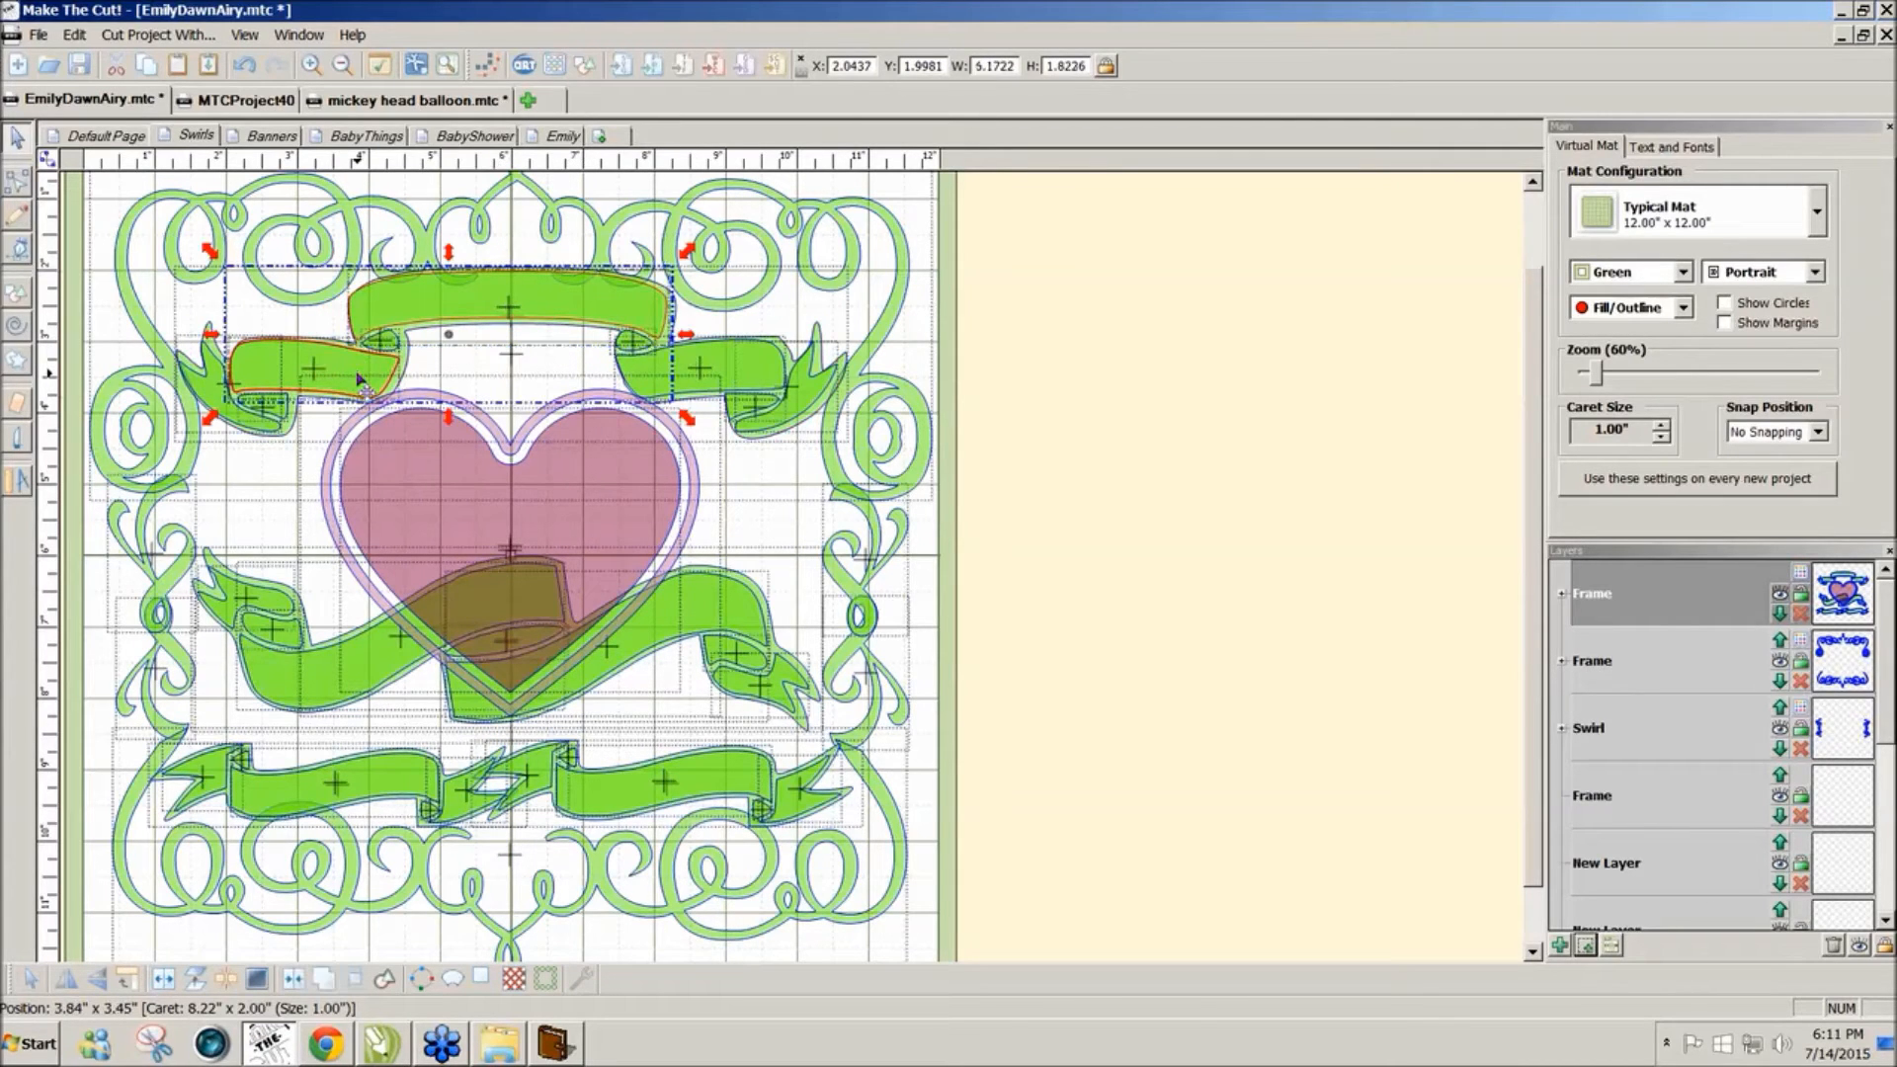
{"action": "left_click", "coordinate": [714, 374], "text": "shift"}
{"action": "left_click_drag", "start_coordinate": [746, 380], "coordinate": [1487, 378]}
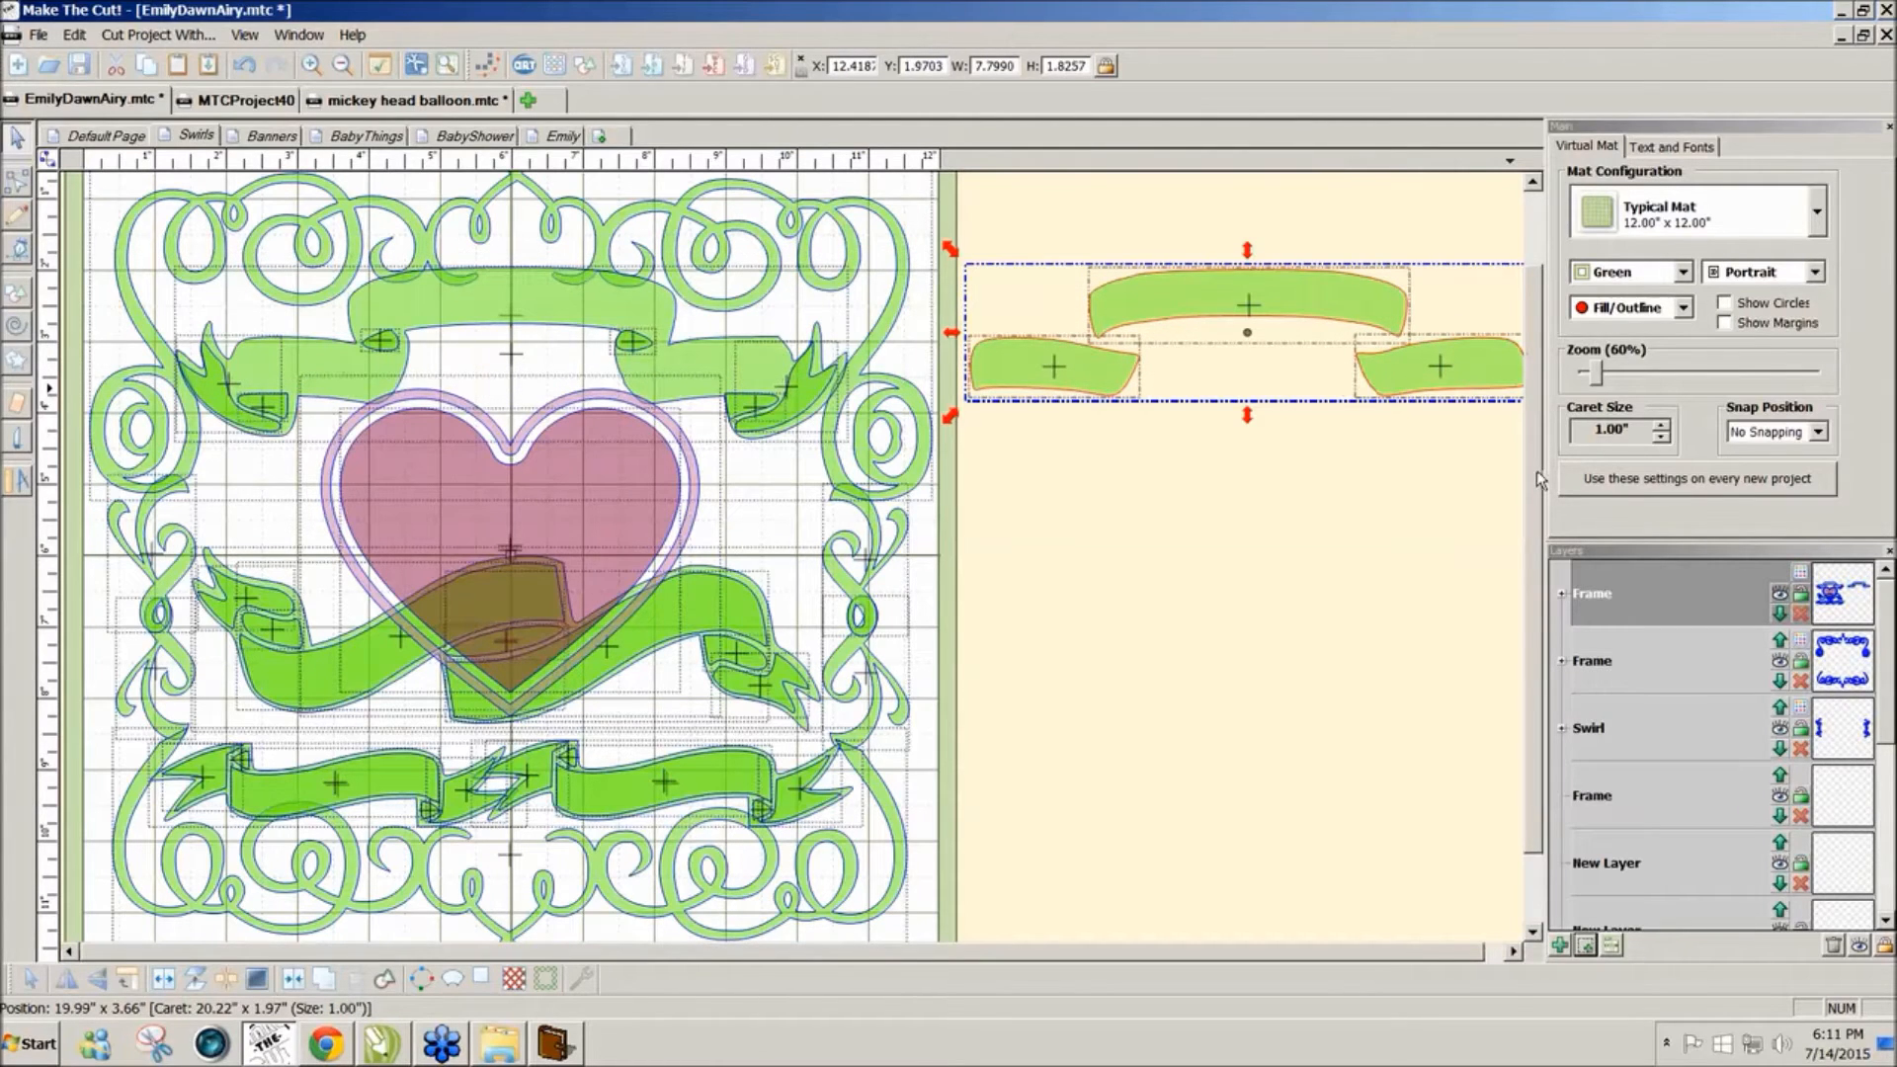
{"action": "scroll", "coordinate": [1537, 470], "scroll_direction": "down", "scroll_amount": 3}
{"action": "left_click", "coordinate": [391, 571]}
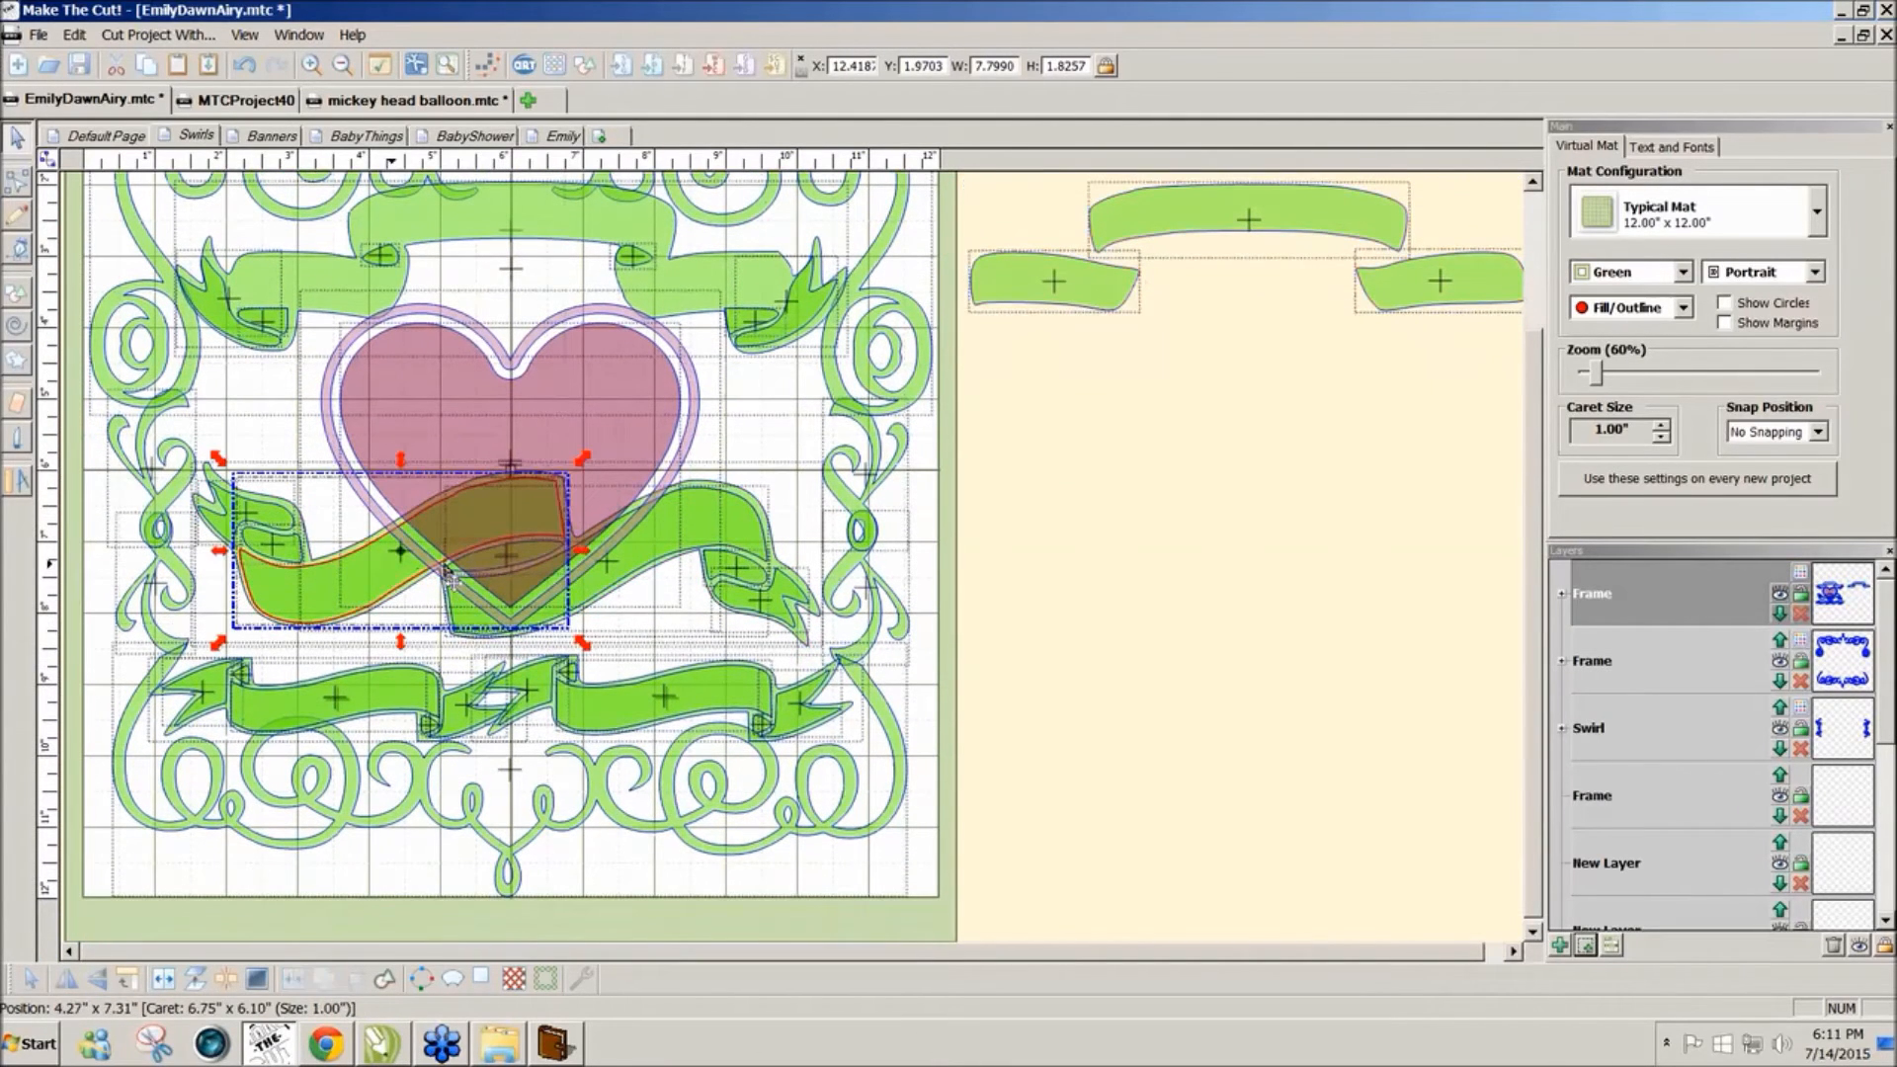
{"action": "left_click", "coordinate": [709, 533], "text": "shift"}
{"action": "left_click_drag", "start_coordinate": [708, 533], "coordinate": [1440, 471]}
{"action": "left_click_drag", "start_coordinate": [1533, 606], "coordinate": [1534, 619]}
Step: Place the left and right bottom banners beside the mat as well
{"action": "left_click", "coordinate": [400, 696]}
{"action": "left_click", "coordinate": [590, 700], "text": "shift"}
{"action": "left_click_drag", "start_coordinate": [599, 699], "coordinate": [1408, 695]}
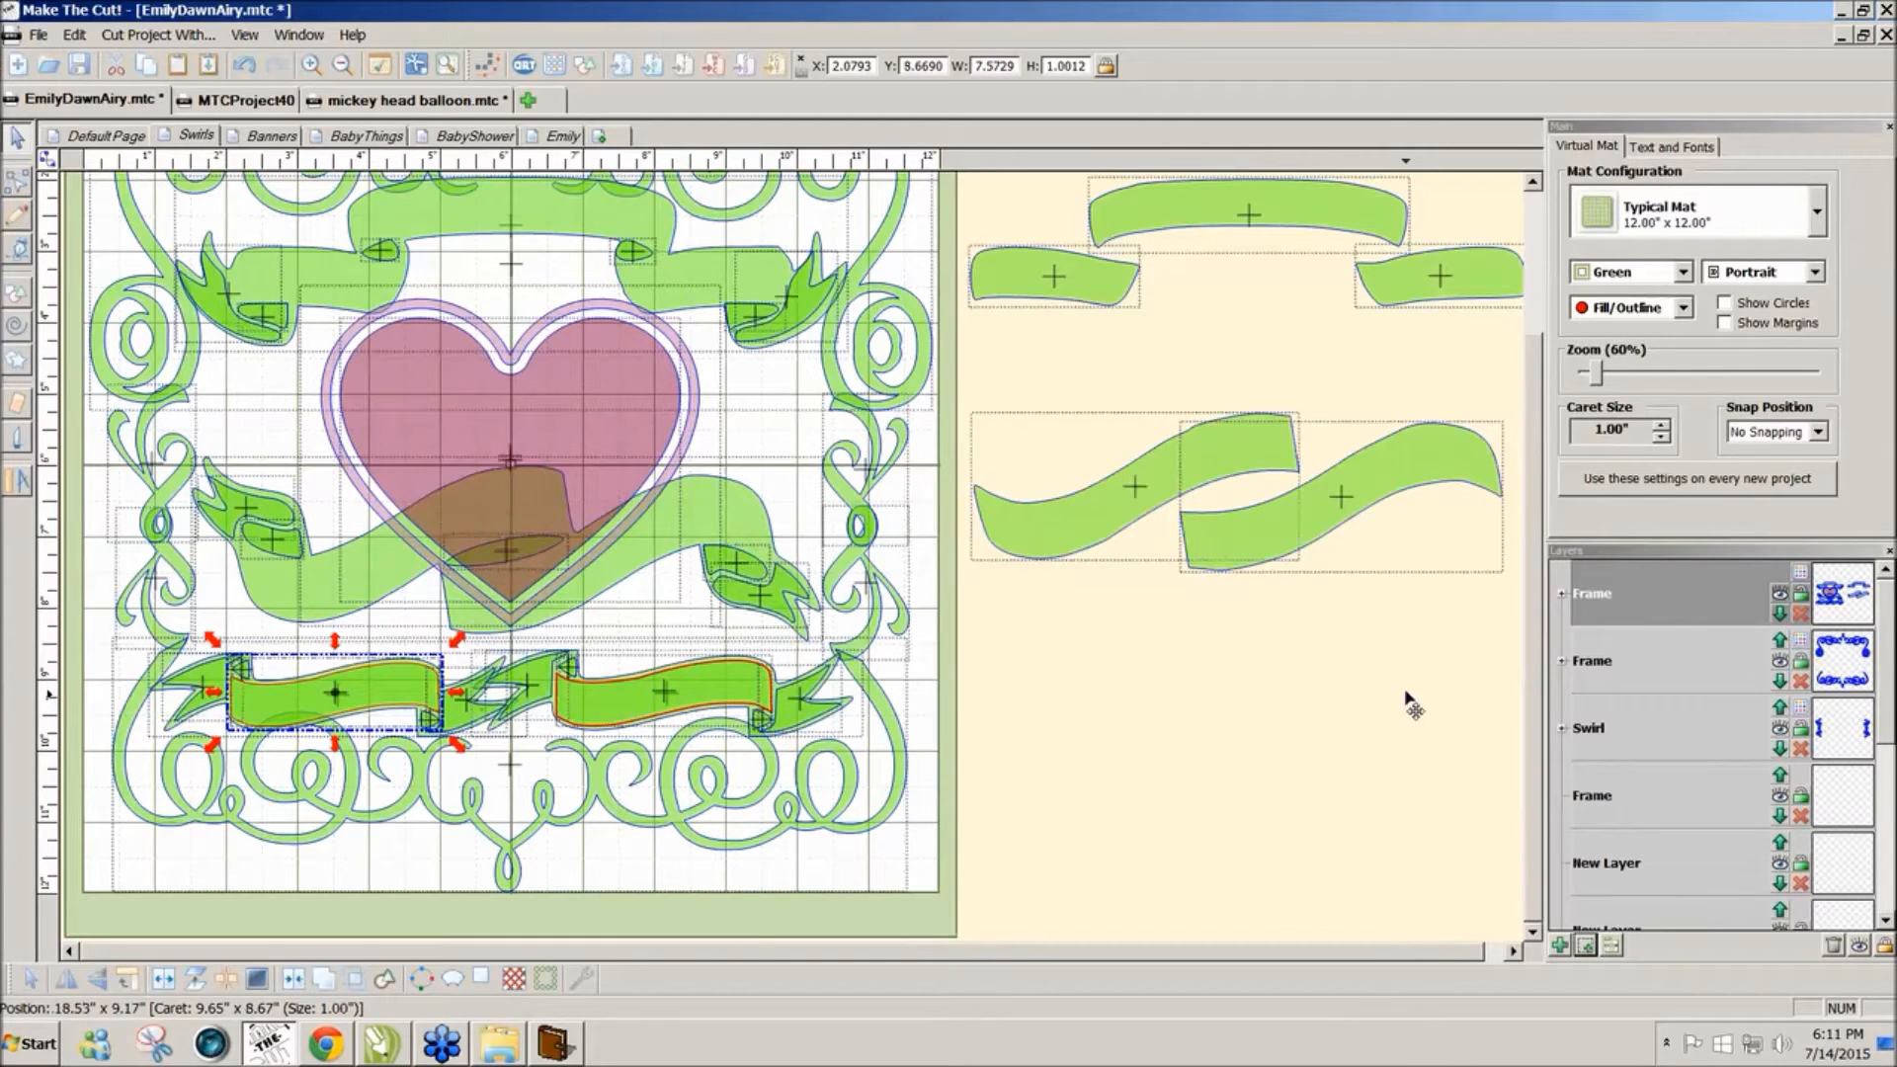
{"action": "left_click", "coordinate": [420, 704]}
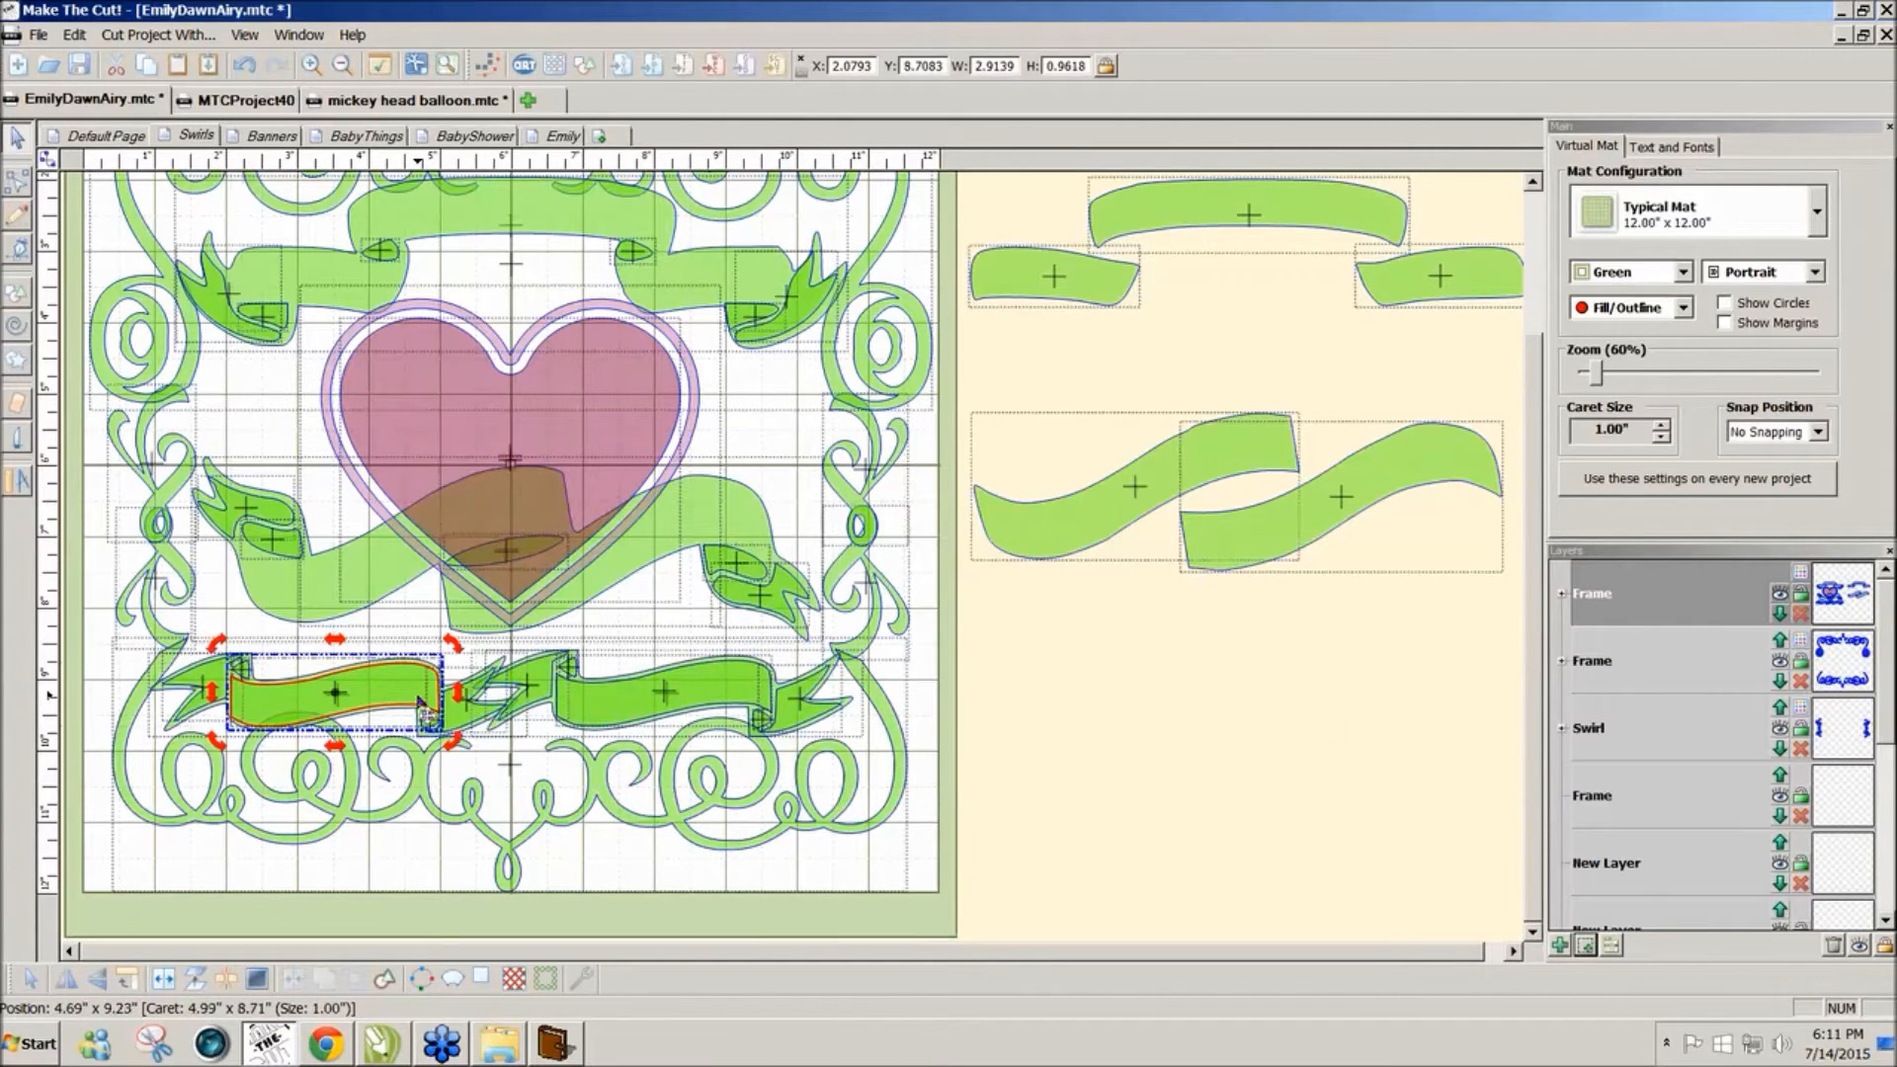
{"action": "left_click", "coordinate": [606, 700], "text": "shift"}
{"action": "left_click_drag", "start_coordinate": [606, 699], "coordinate": [1365, 671]}
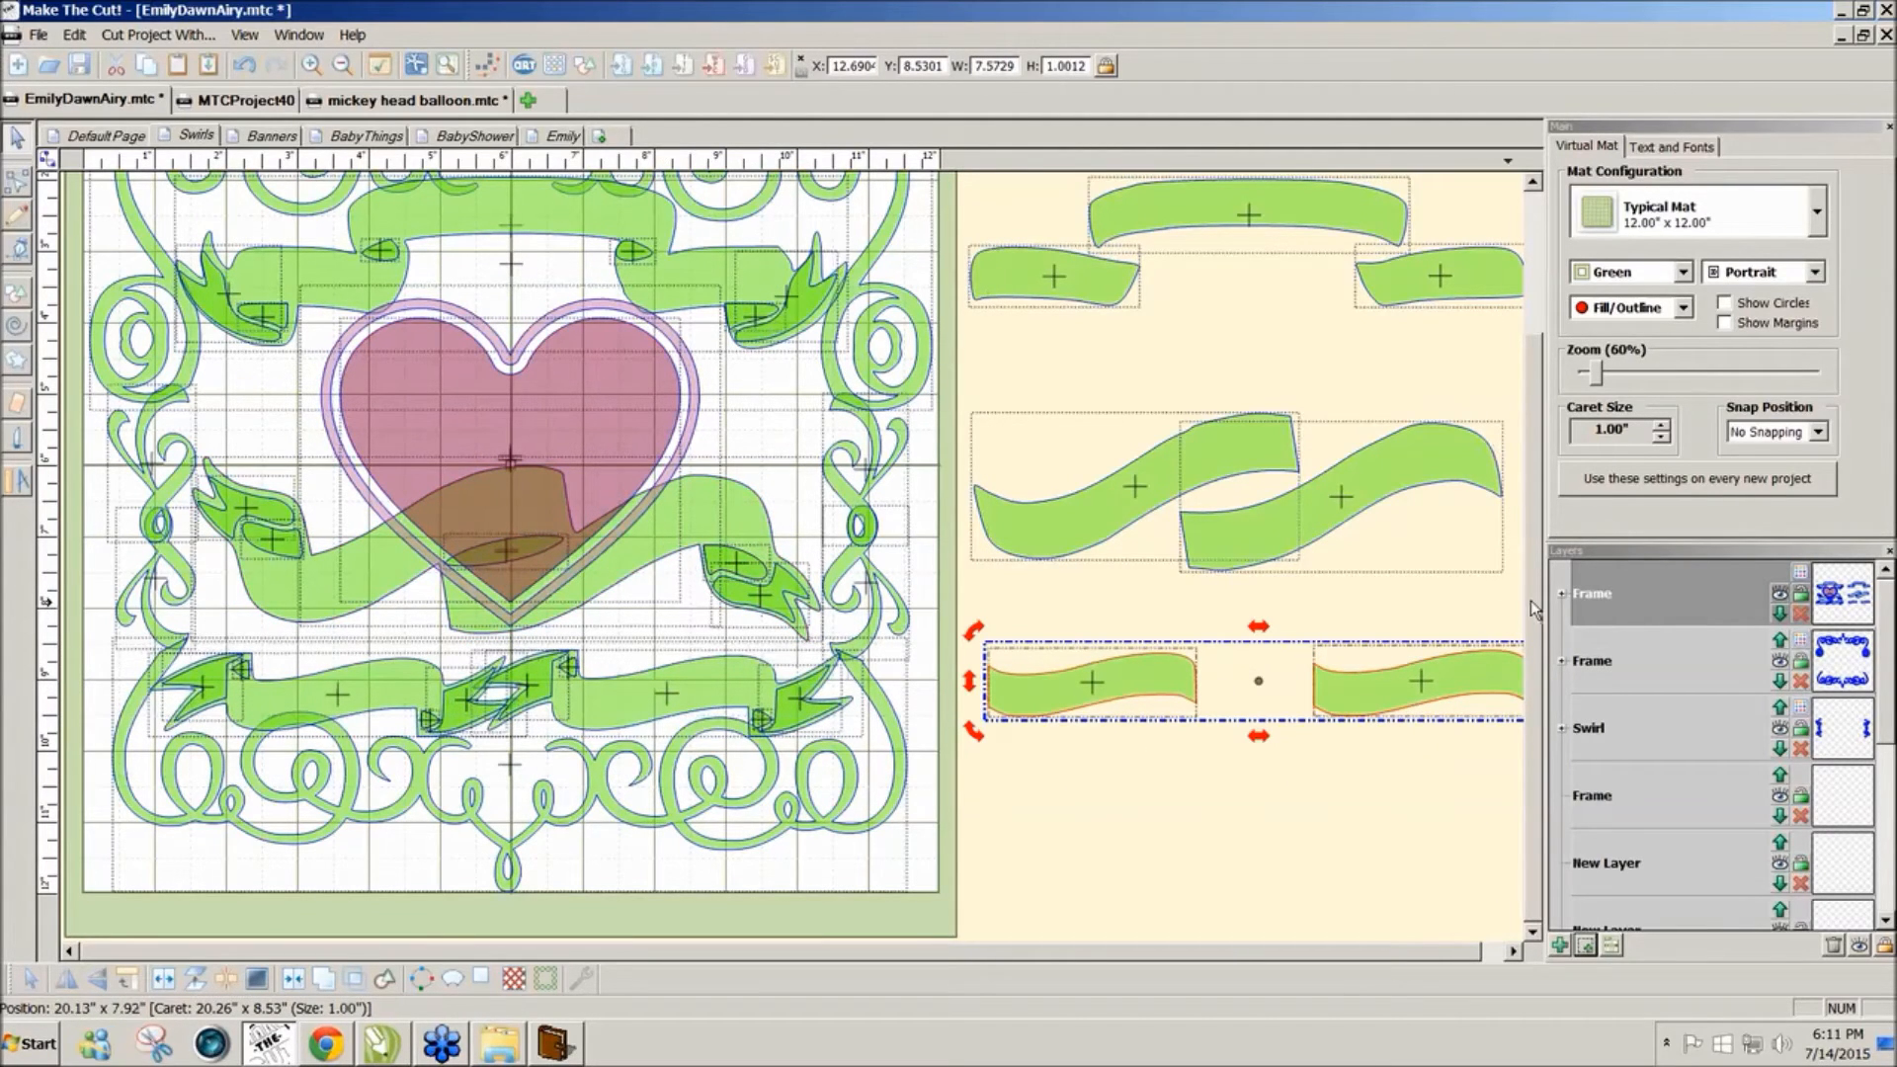
{"action": "scroll", "coordinate": [1531, 601], "scroll_direction": "up", "scroll_amount": 3}
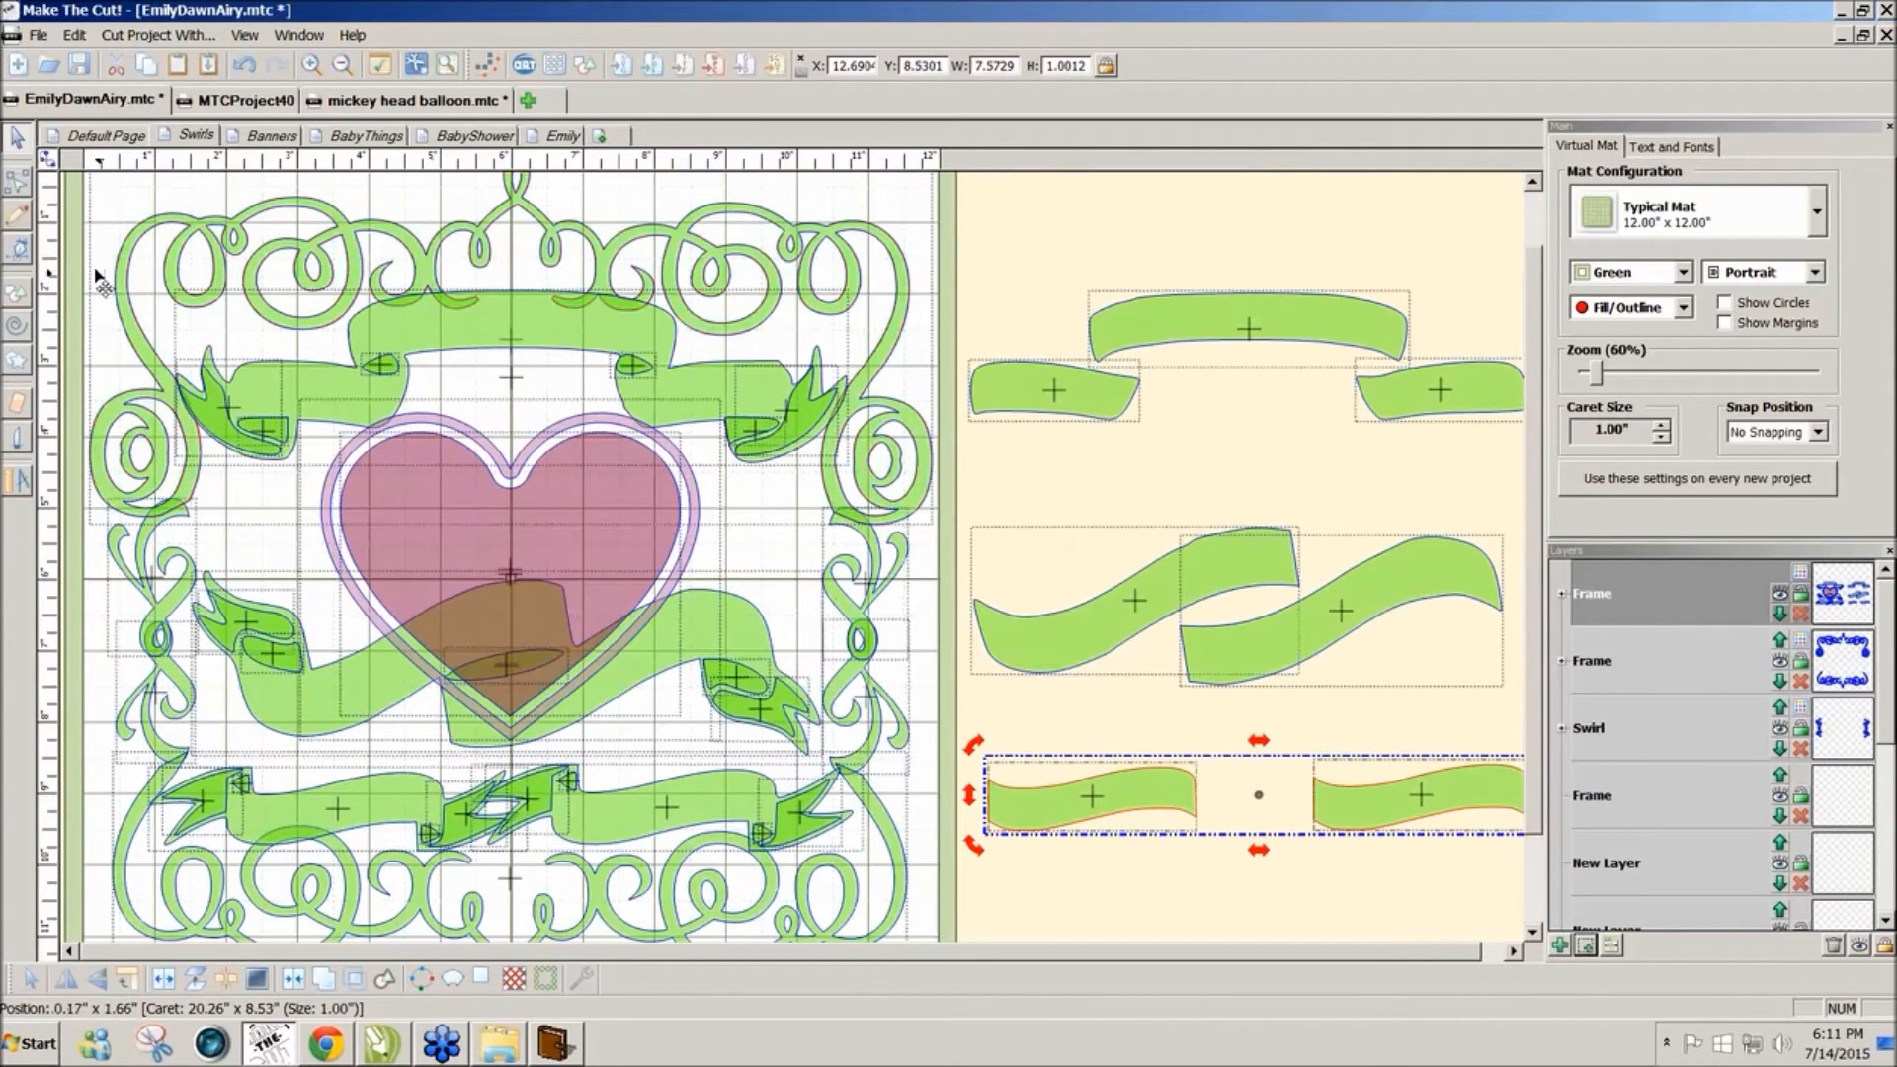
{"action": "left_click_drag", "start_coordinate": [955, 229], "coordinate": [153, 482]}
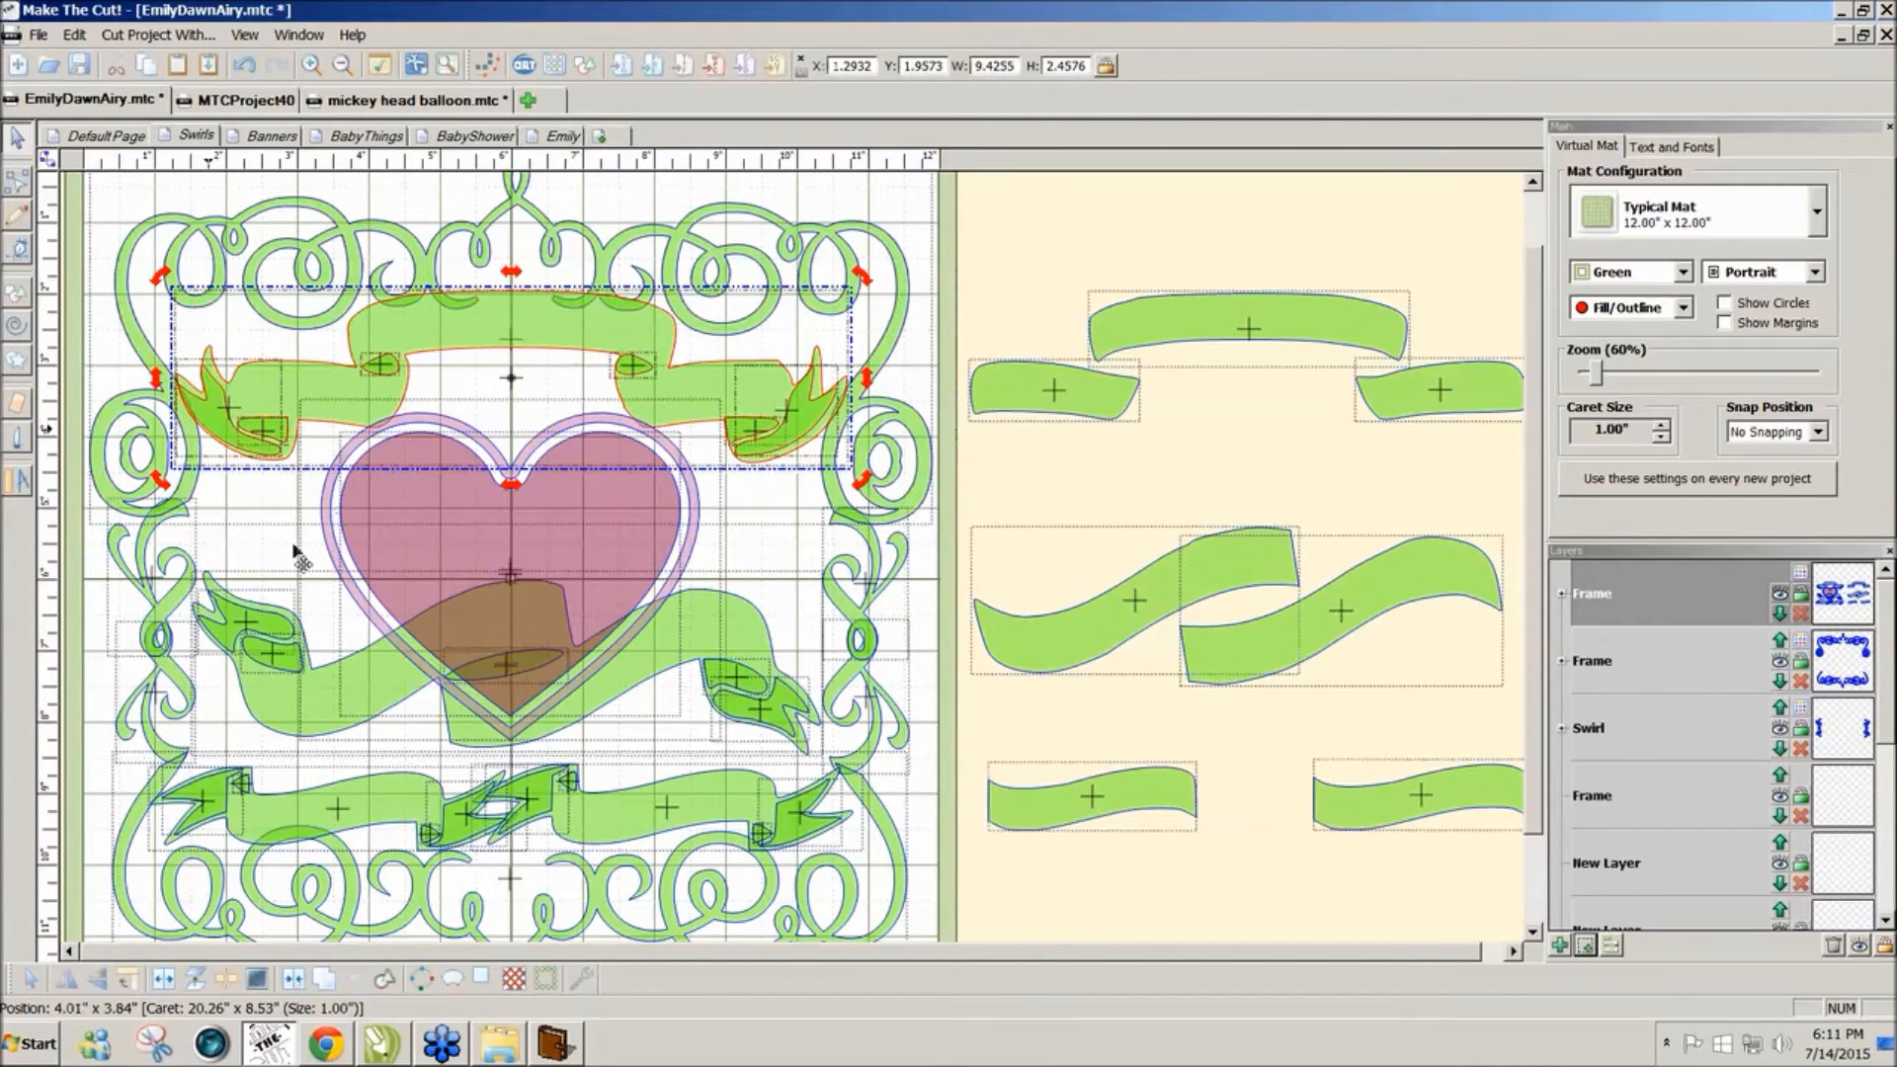
Step: Weld the top banners into a single outline and shift the spare lower-left banner copy right
{"action": "left_click", "coordinate": [293, 980]}
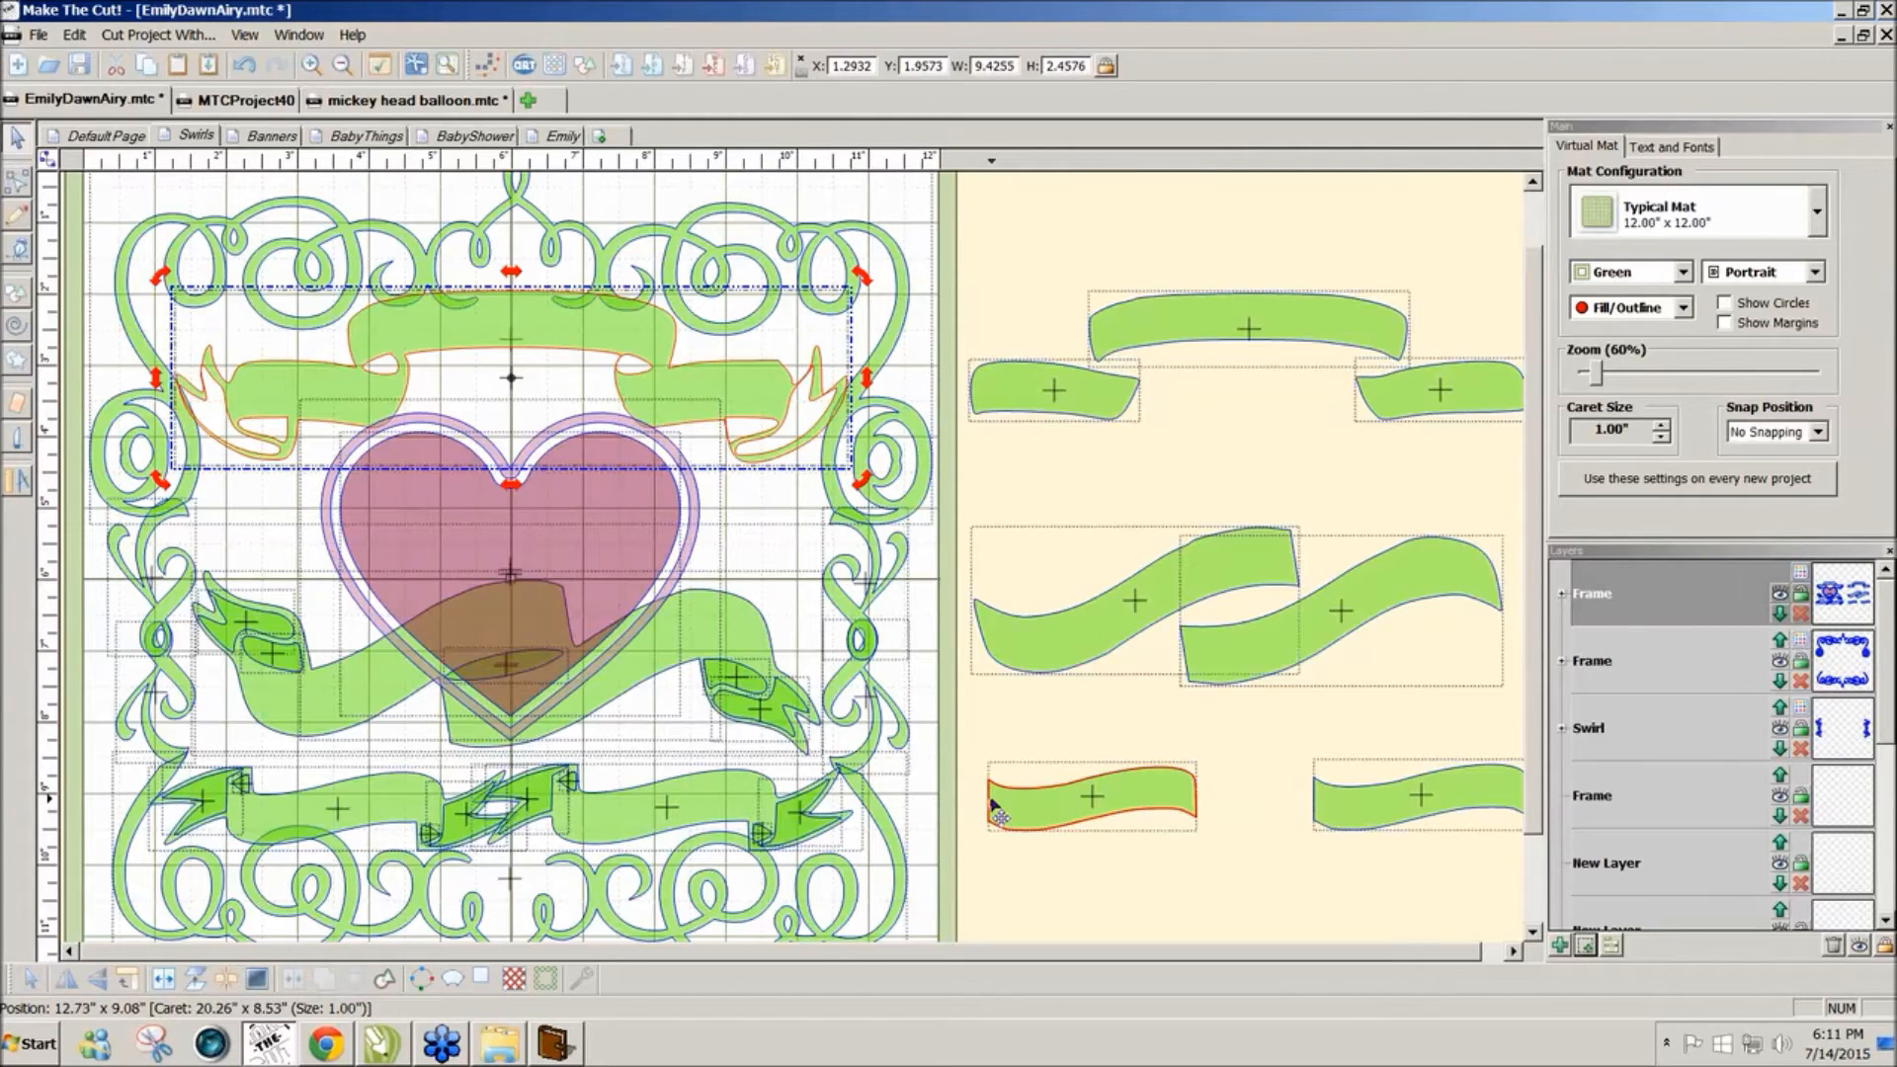
{"action": "left_click_drag", "start_coordinate": [993, 805], "coordinate": [1214, 785]}
{"action": "left_click_drag", "start_coordinate": [1057, 803], "coordinate": [116, 523]}
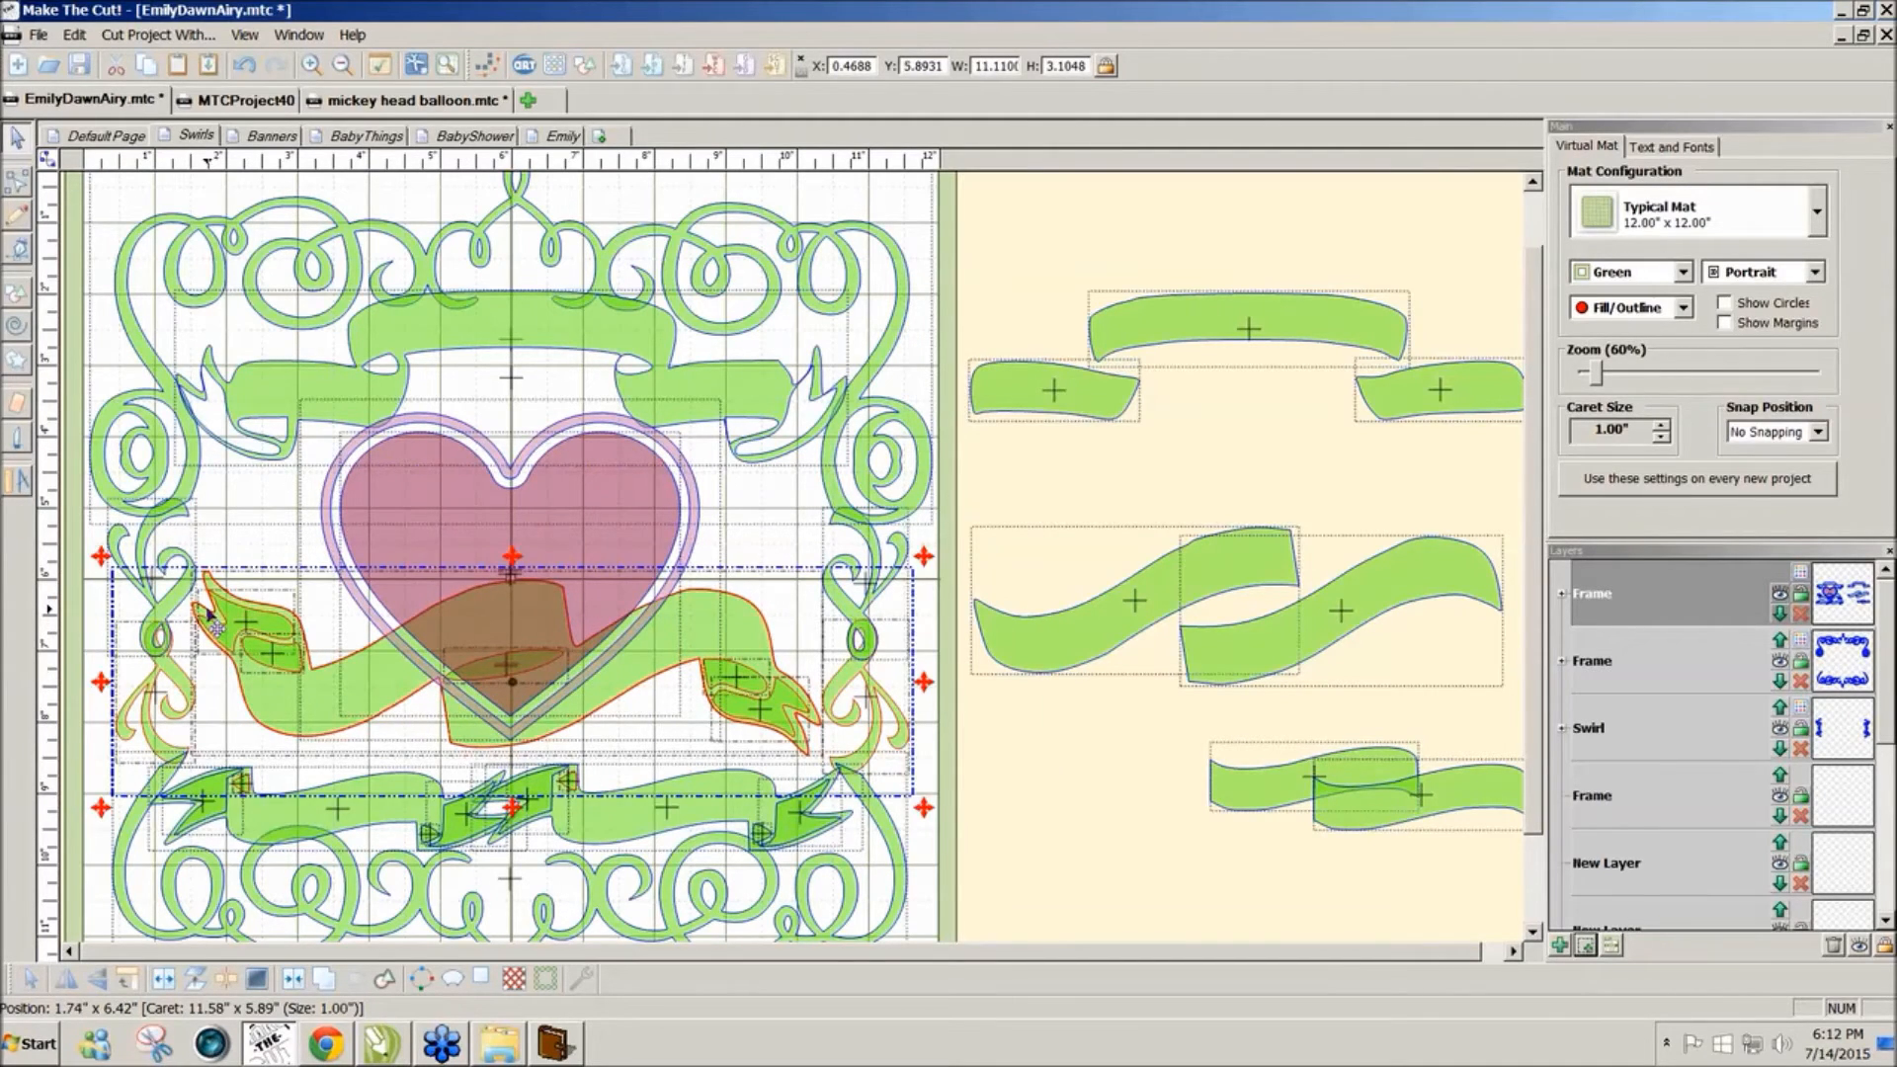
Step: Slightly enlarge the middle banner group together with its surrounding swirls
{"action": "left_click", "coordinate": [104, 561]}
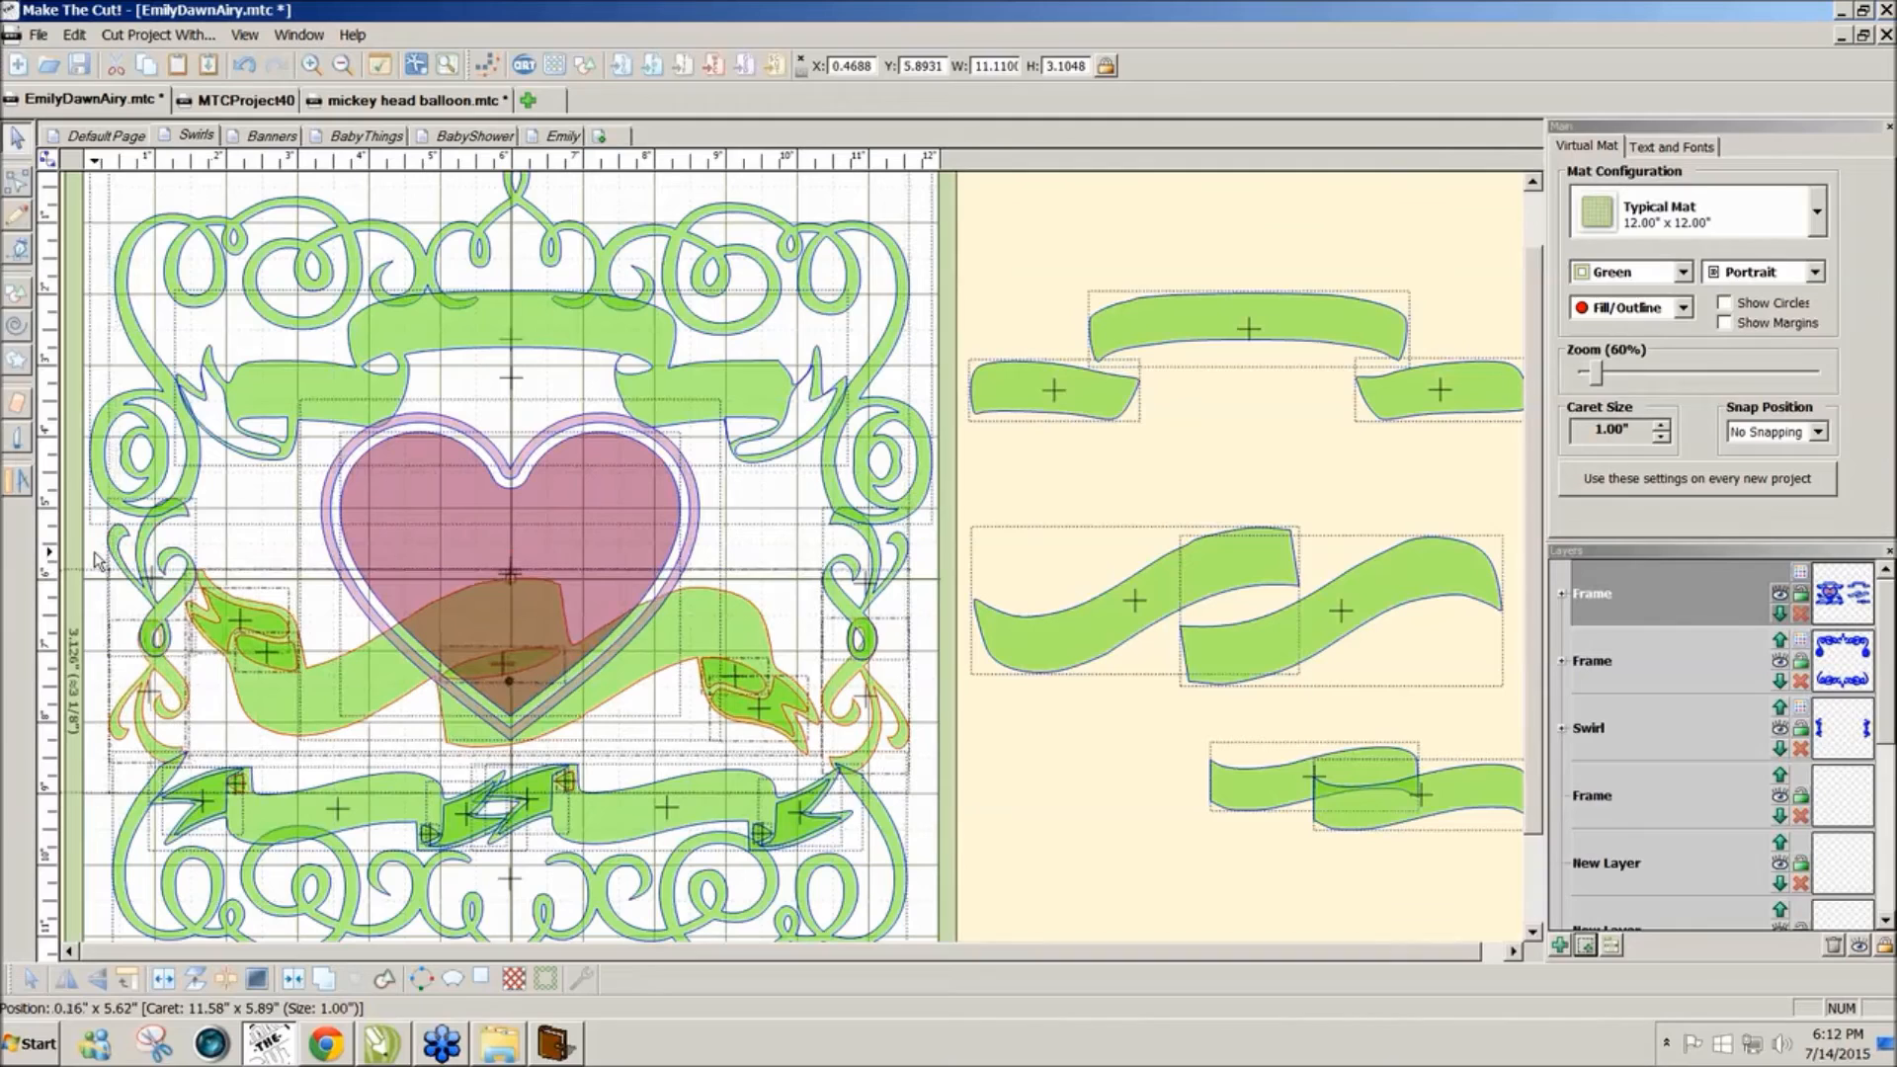
{"action": "left_click", "coordinate": [761, 676]}
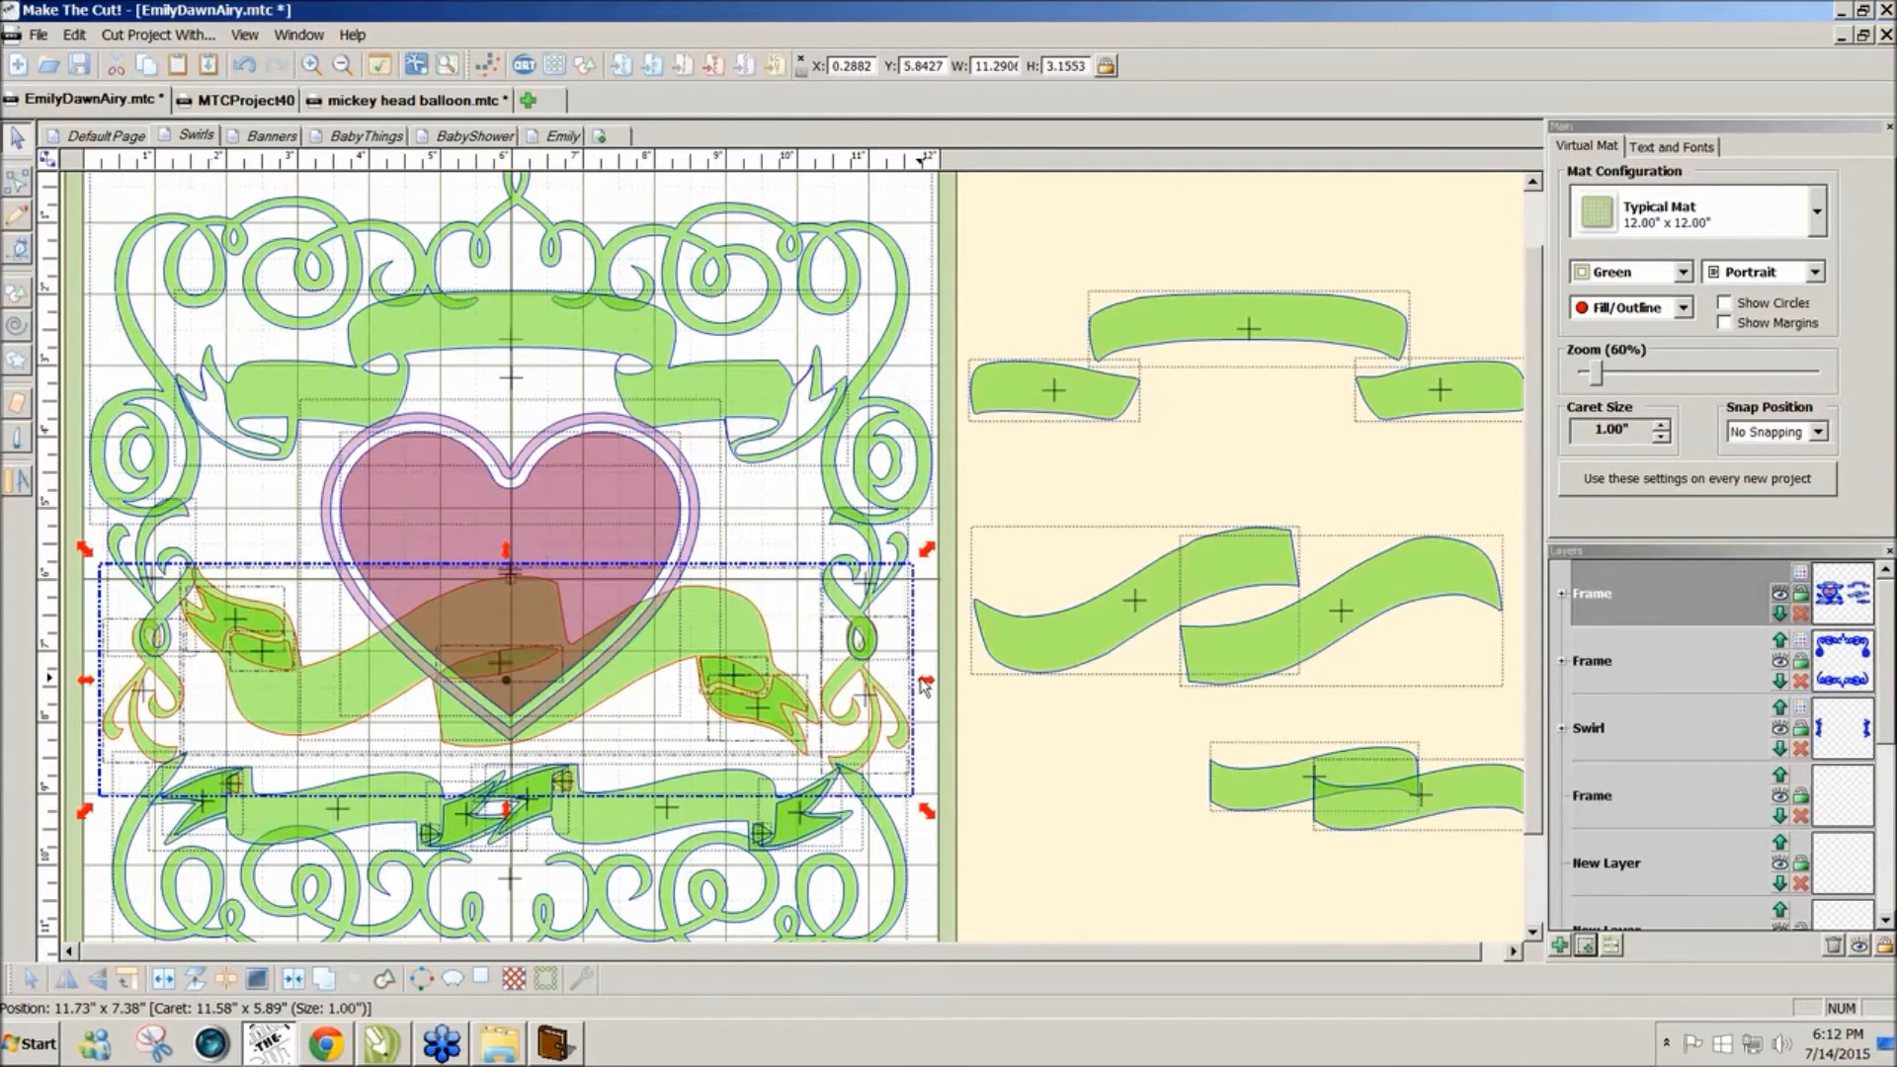
{"action": "left_click", "coordinate": [992, 814]}
{"action": "left_click_drag", "start_coordinate": [916, 802], "coordinate": [108, 541]}
{"action": "left_click_drag", "start_coordinate": [929, 813], "coordinate": [857, 777]}
{"action": "left_click", "coordinate": [1026, 805]}
{"action": "left_click", "coordinate": [1017, 776]}
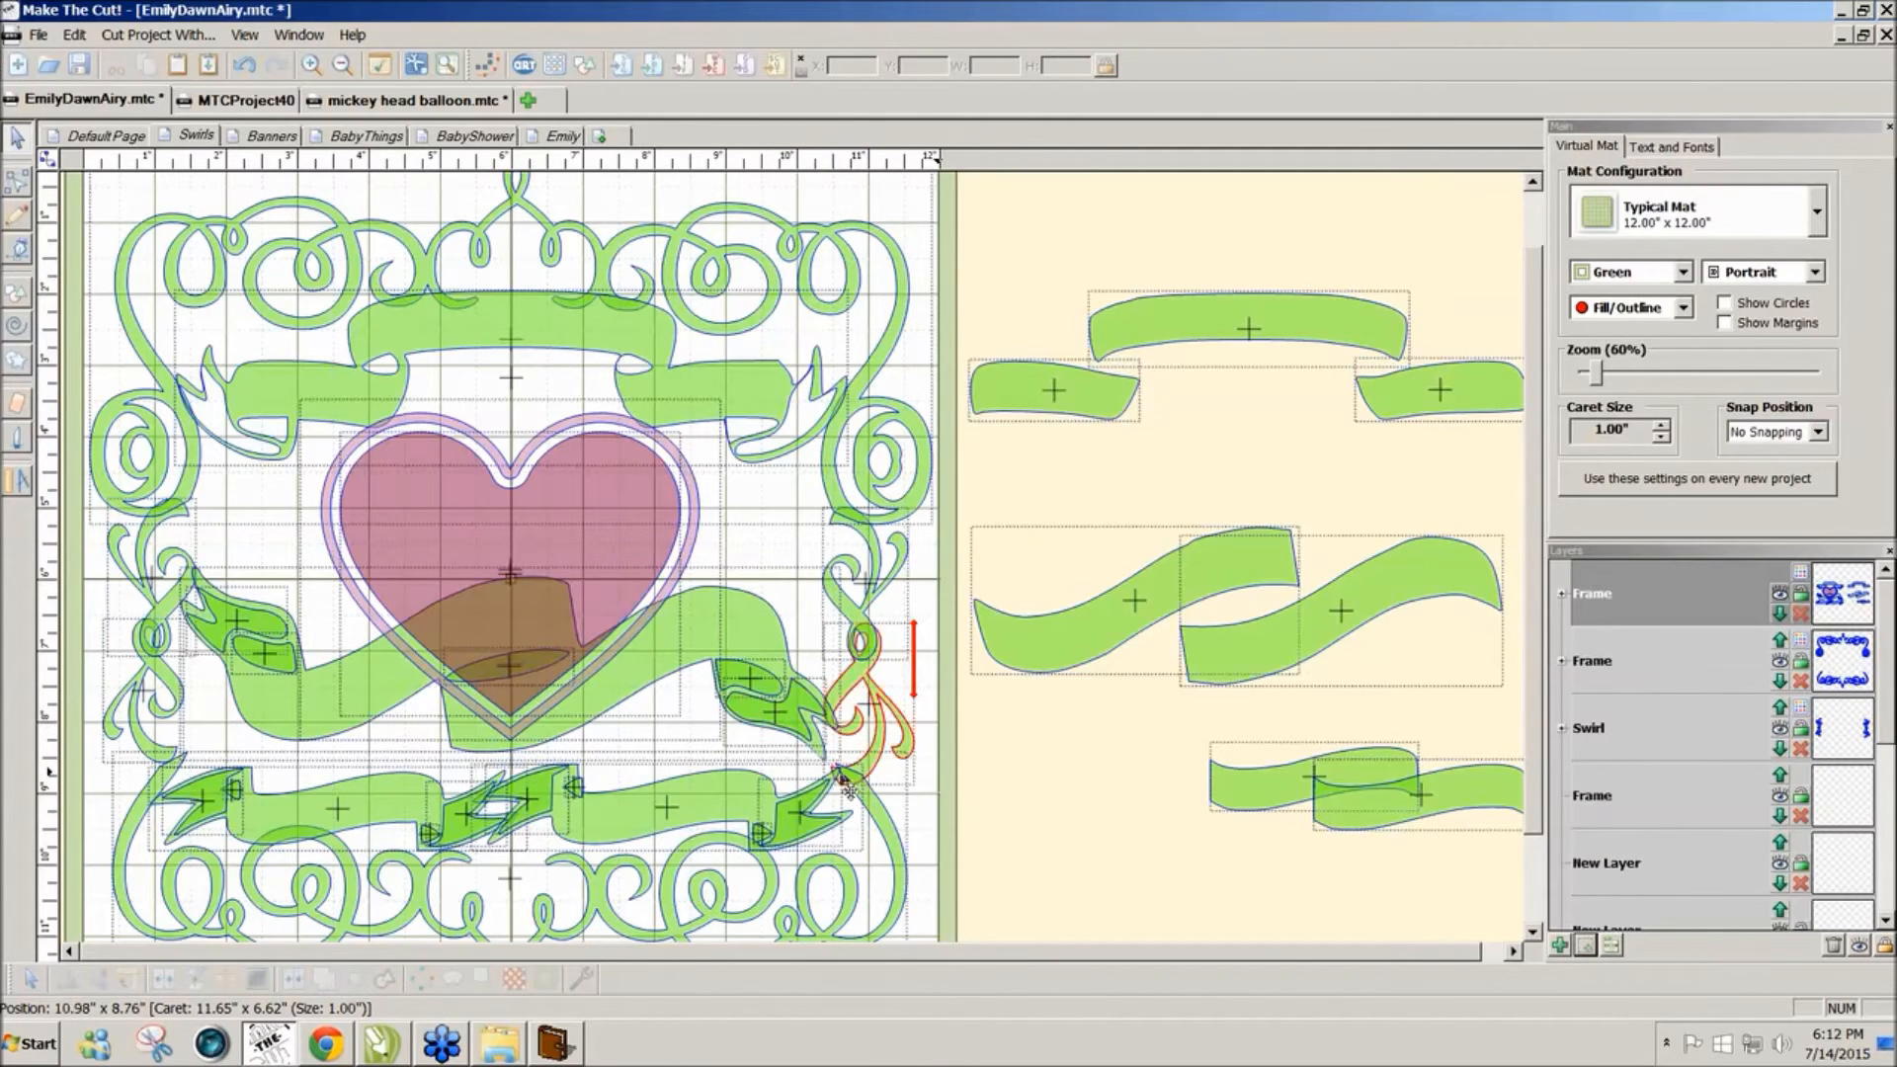
Step: Join the middle banner with its left and right leaf tails into one shape
{"action": "left_click", "coordinate": [803, 743]}
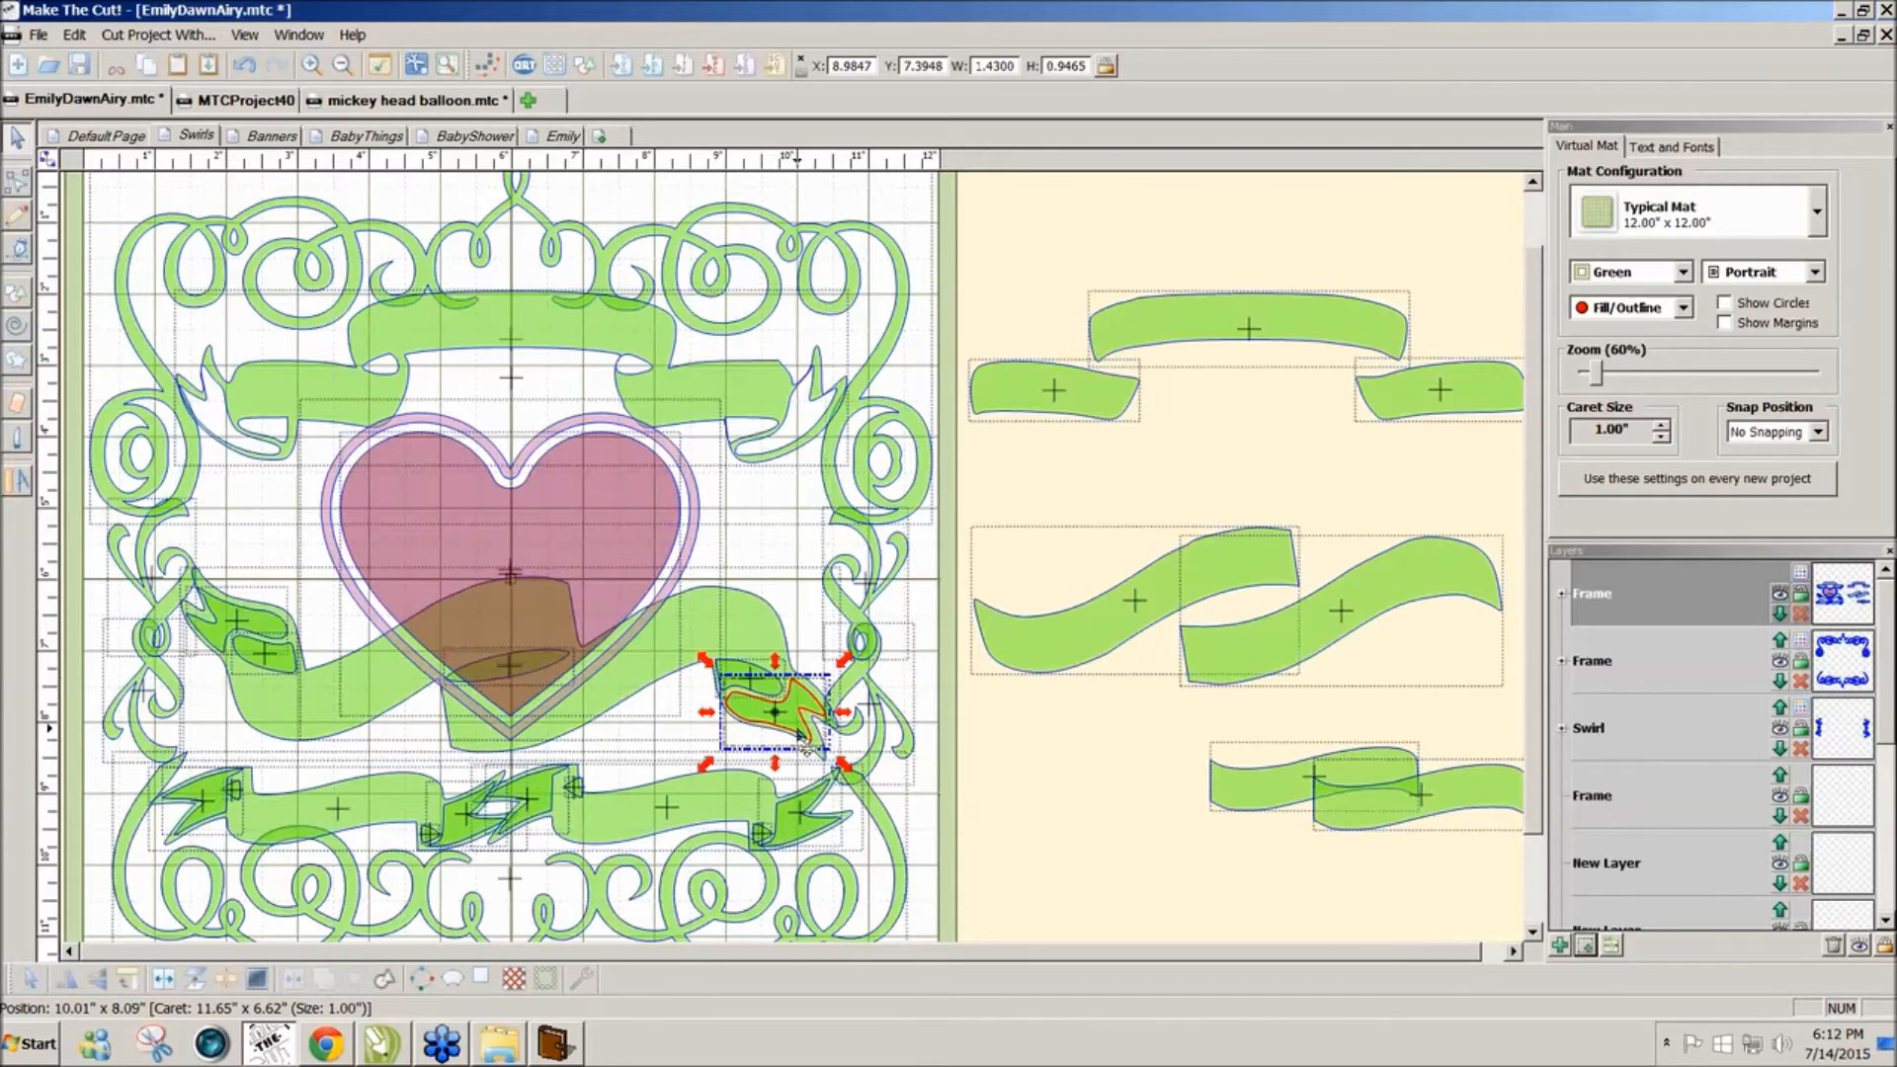
{"action": "left_click", "coordinate": [736, 675]}
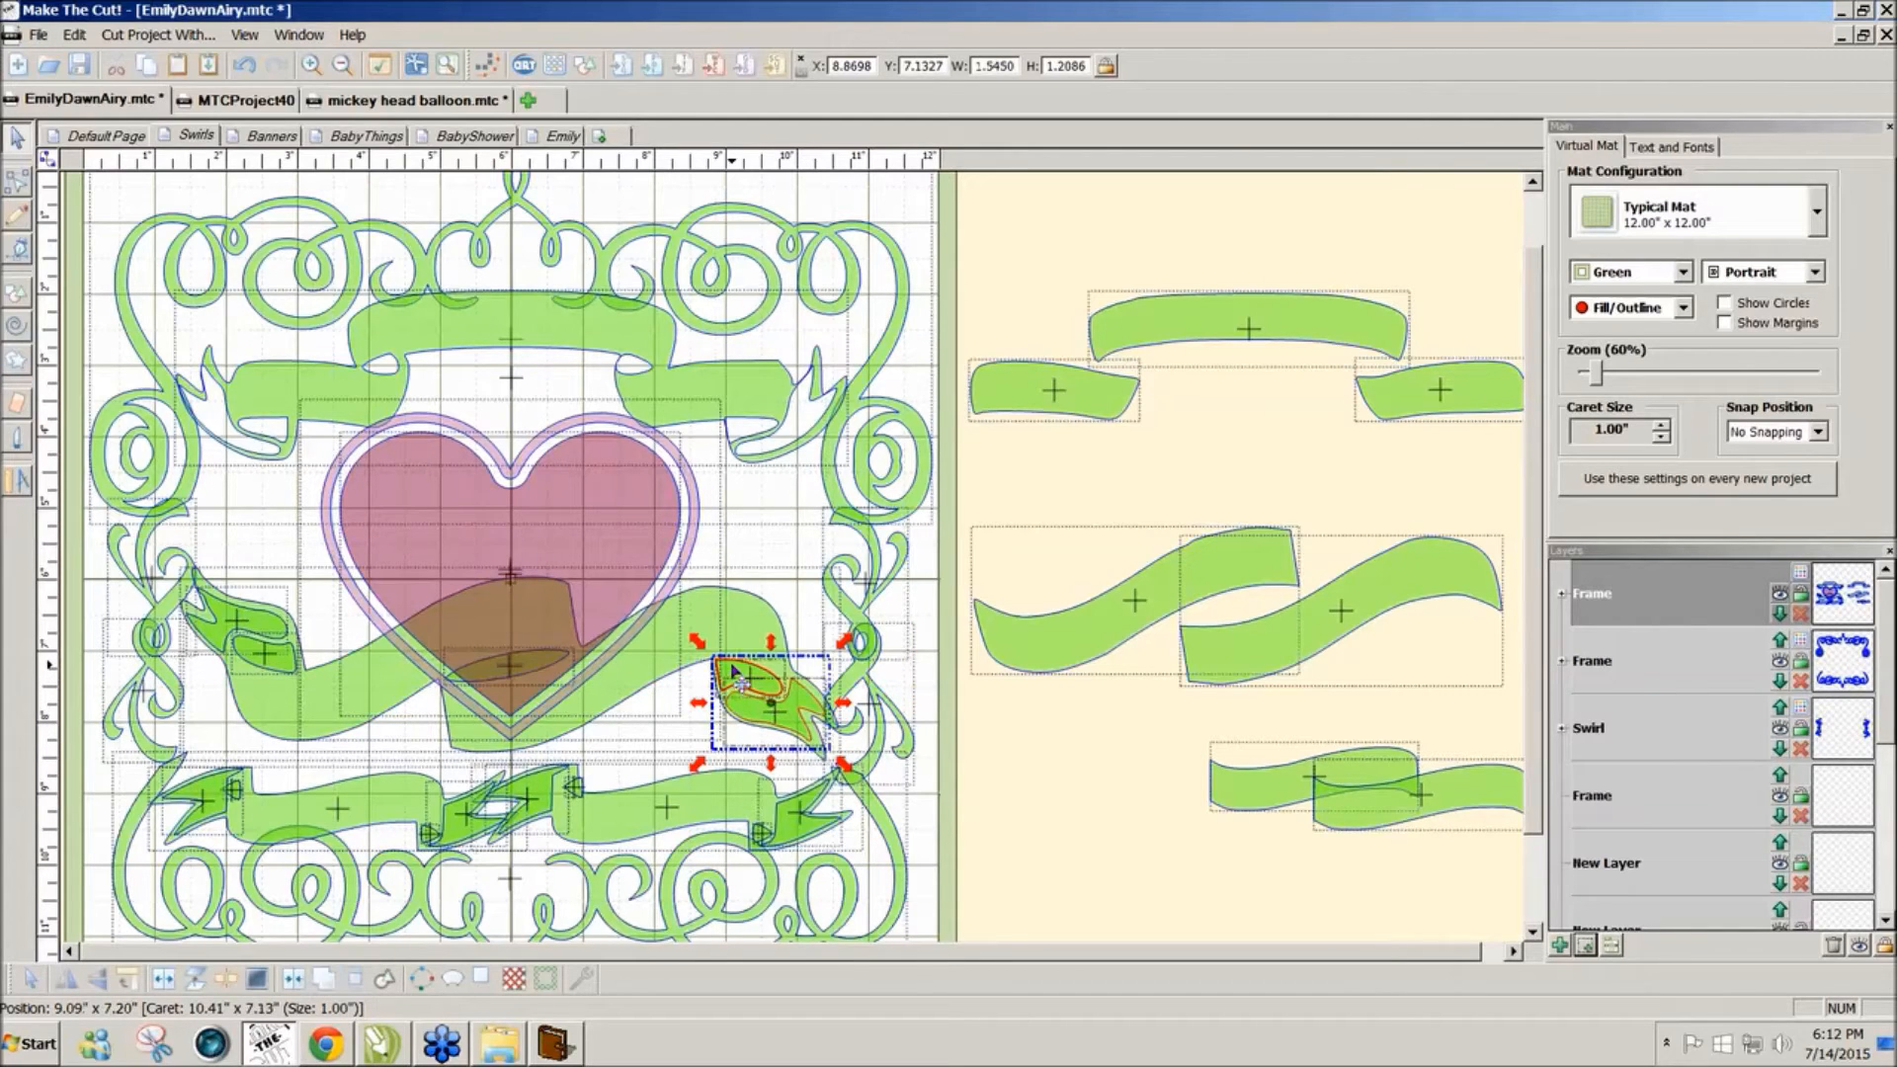
{"action": "left_click", "coordinate": [522, 679], "text": "shift"}
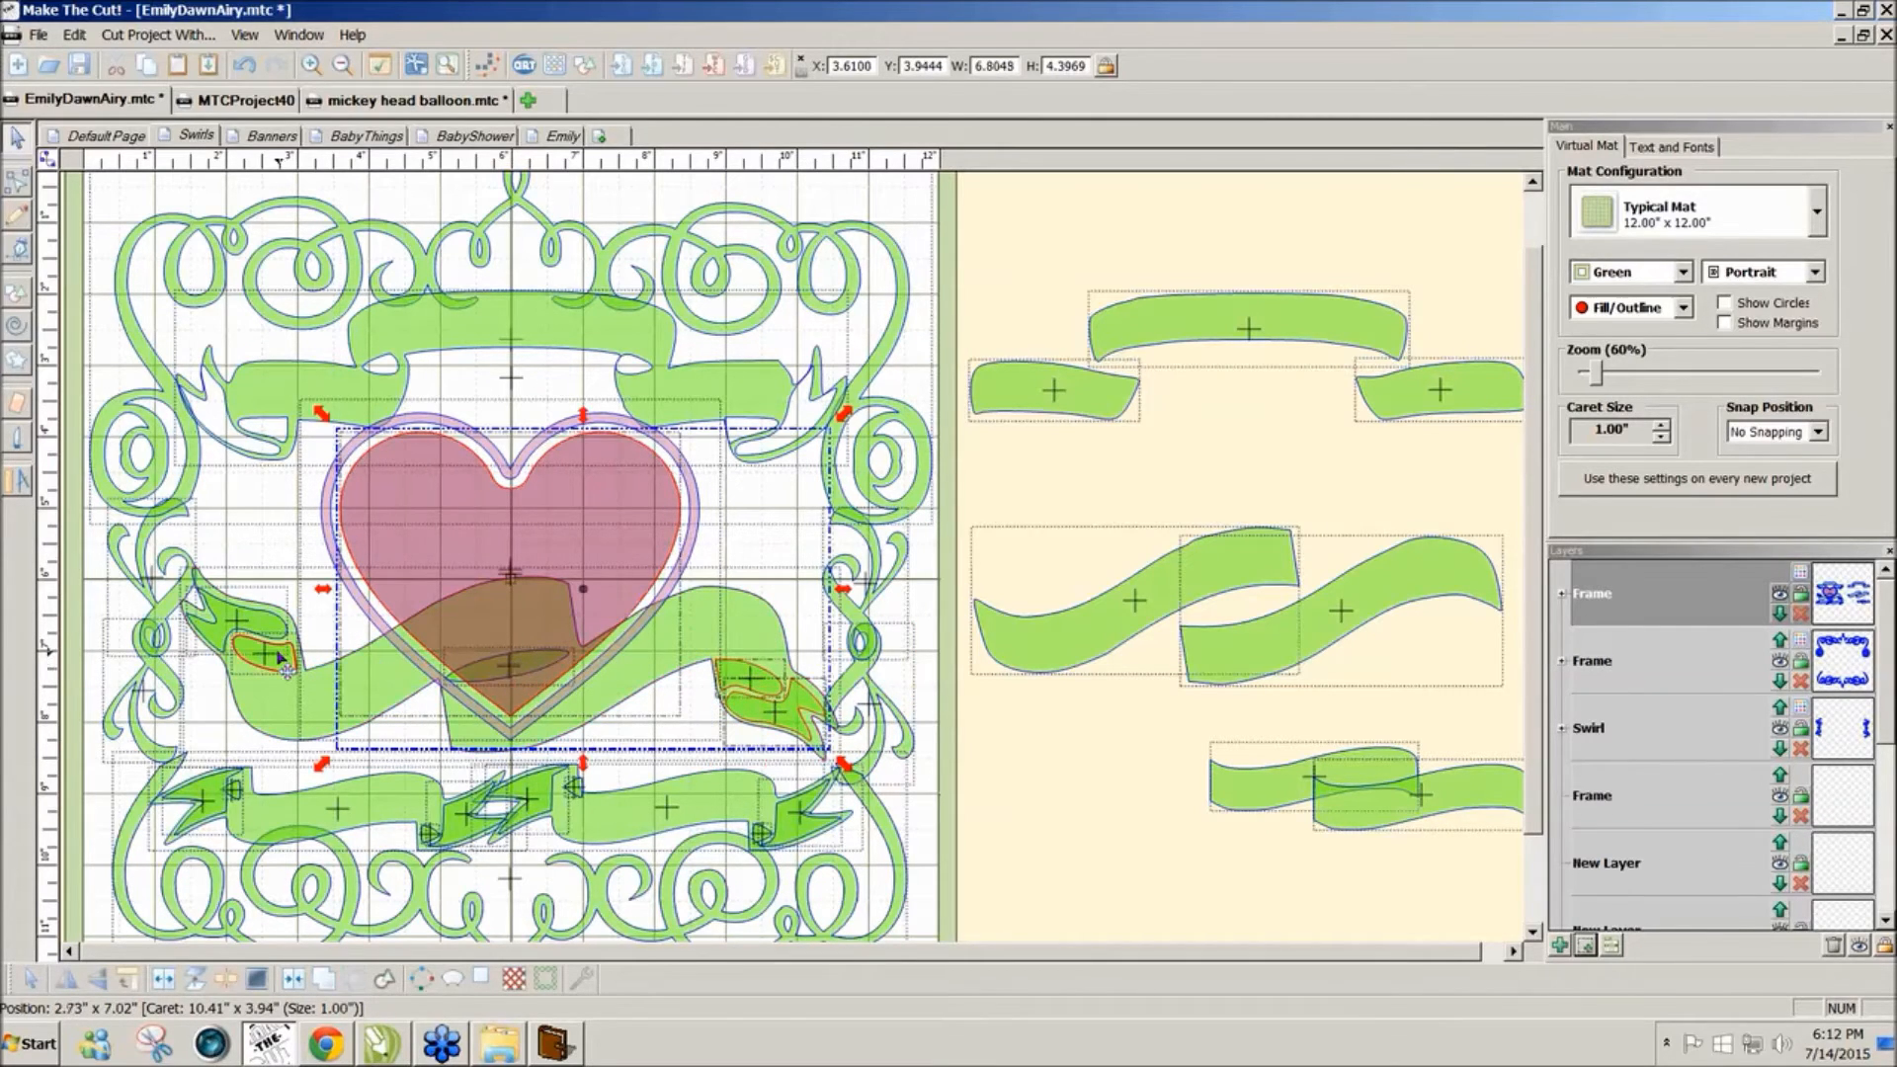
{"action": "left_click", "coordinate": [212, 640], "text": "shift"}
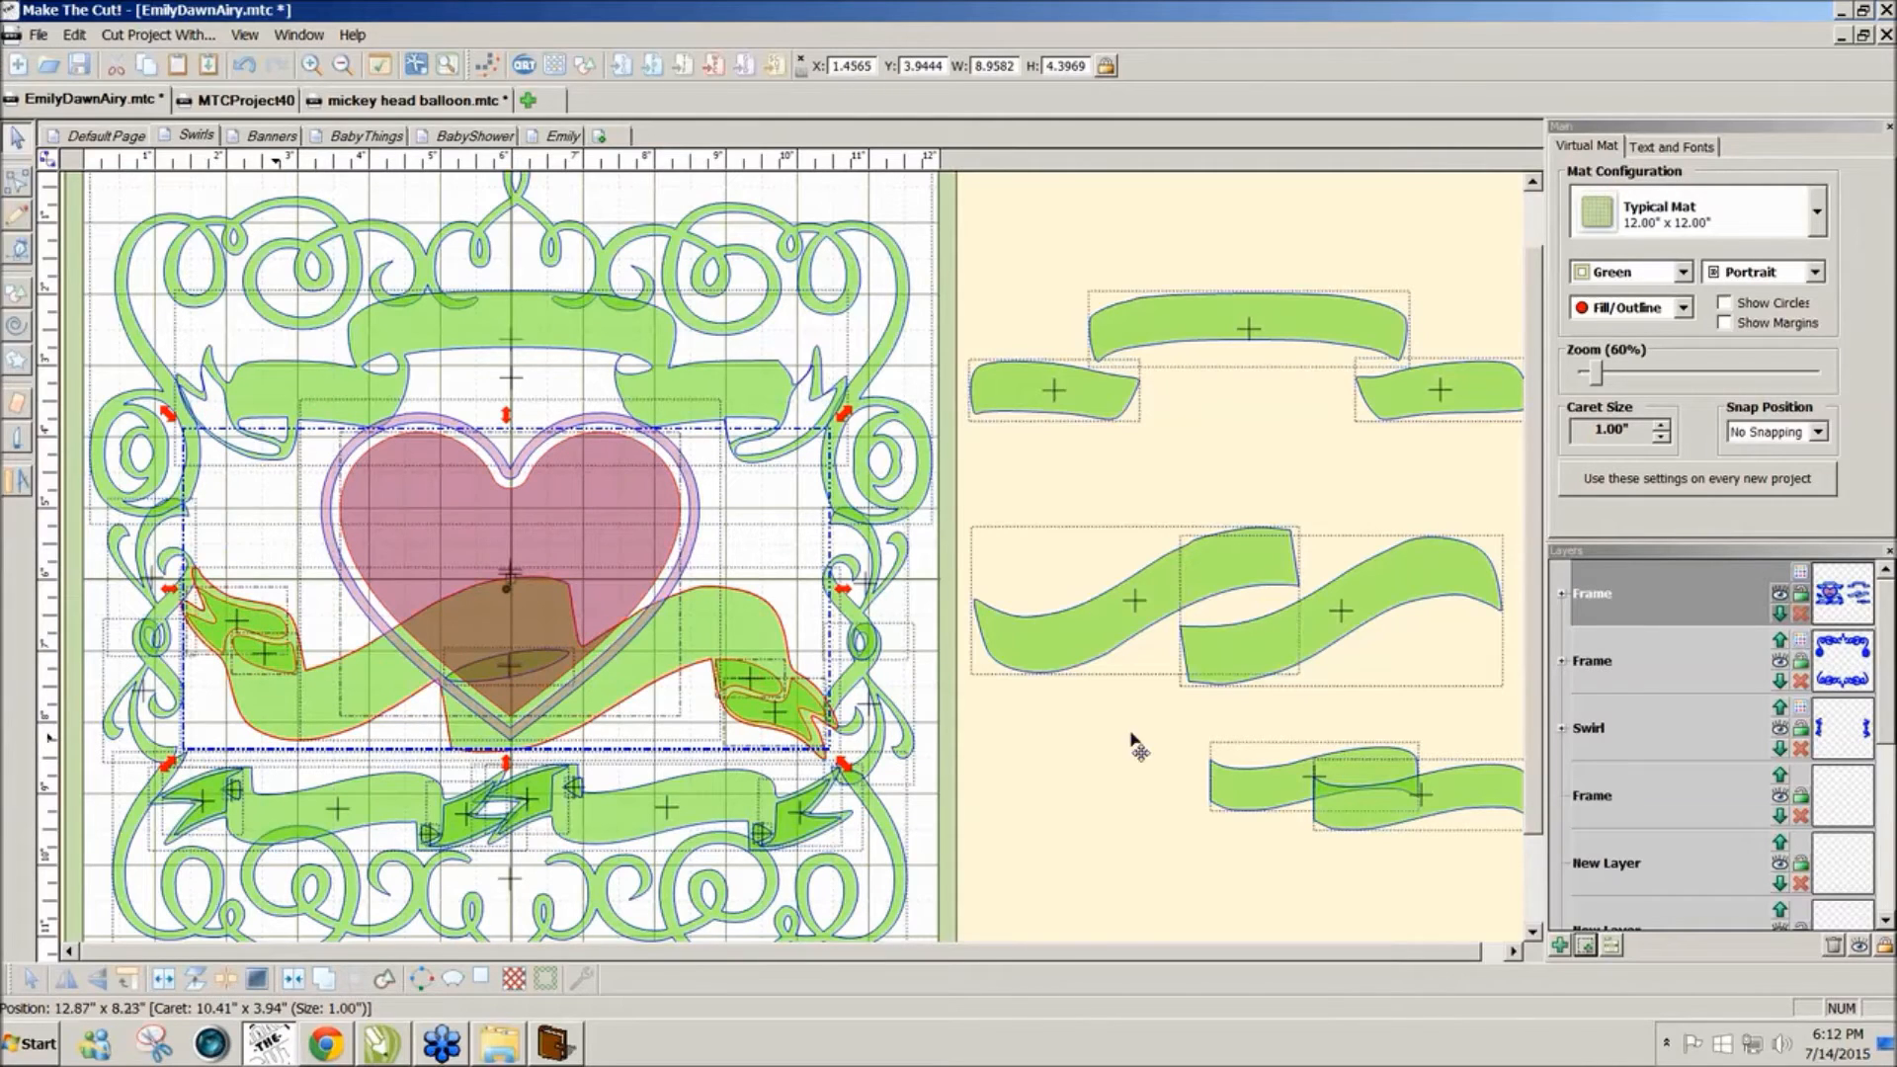
{"action": "left_click", "coordinate": [996, 784]}
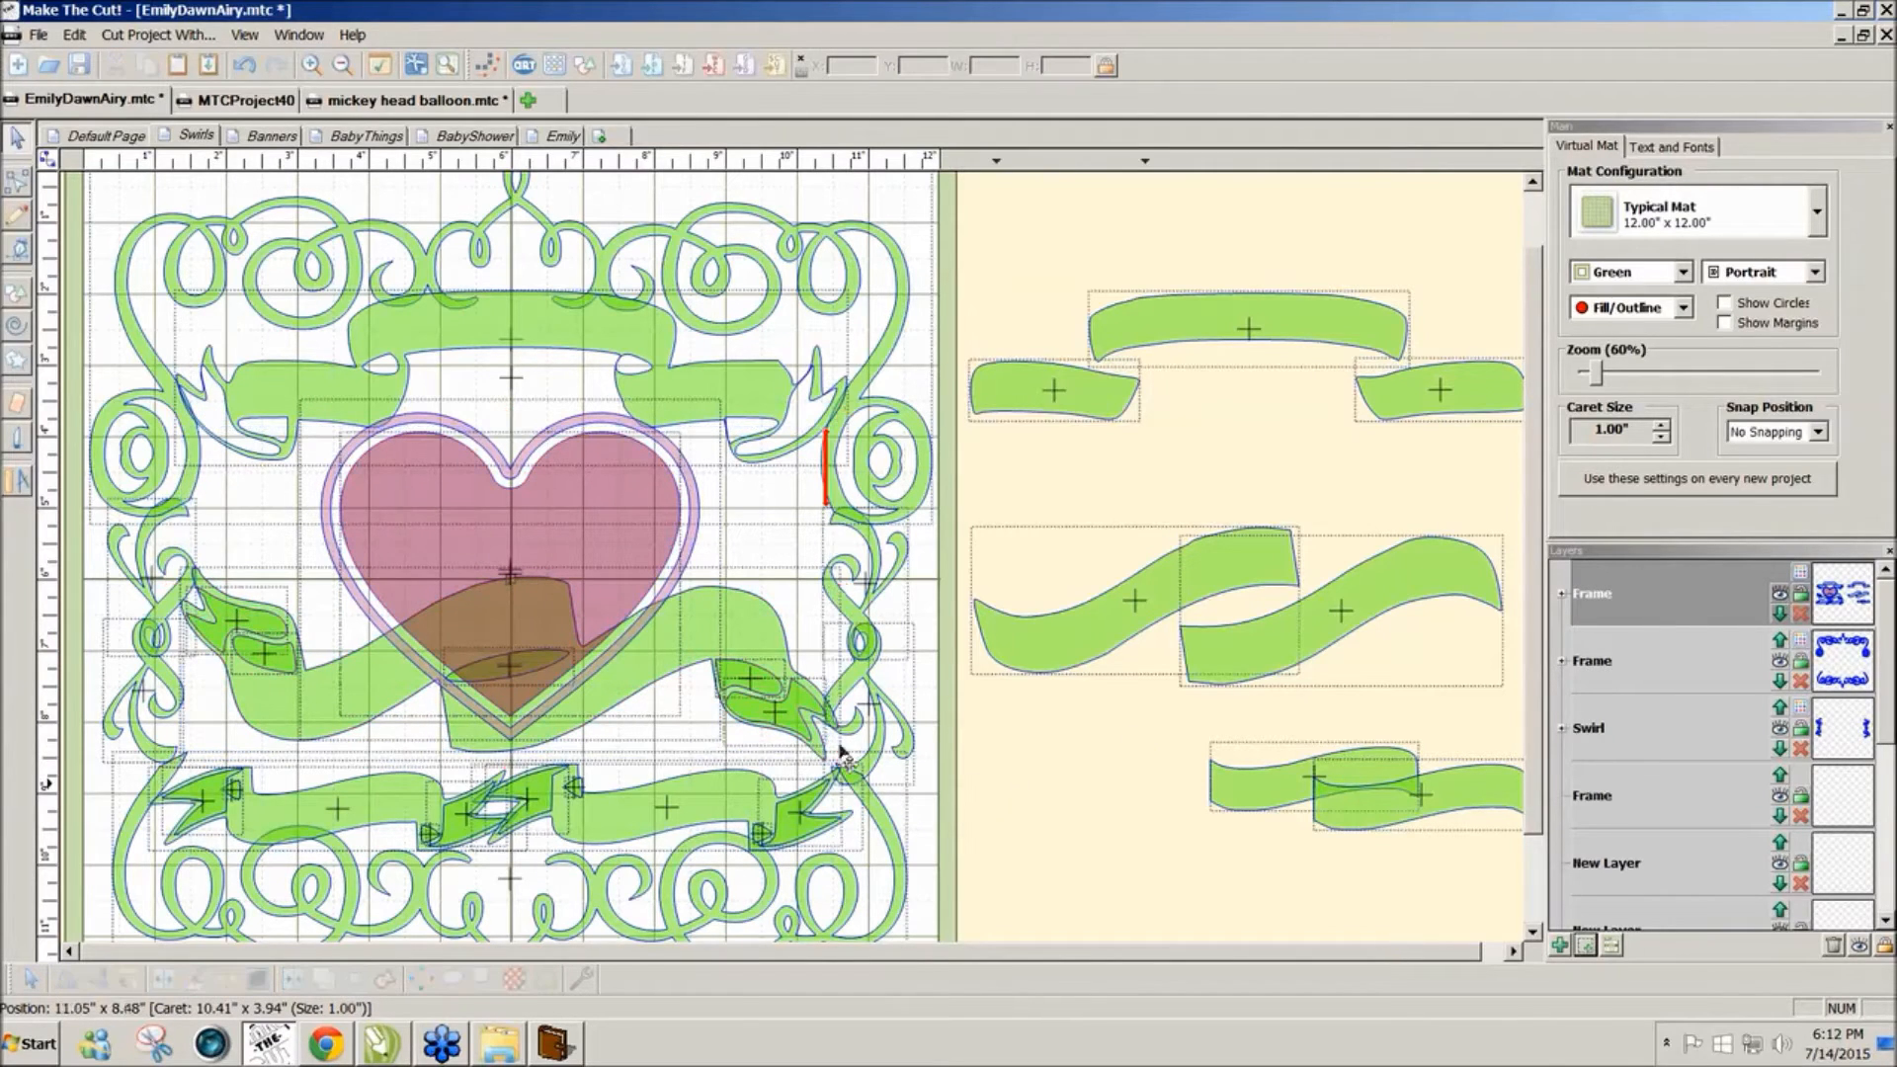
{"action": "left_click", "coordinate": [625, 684]}
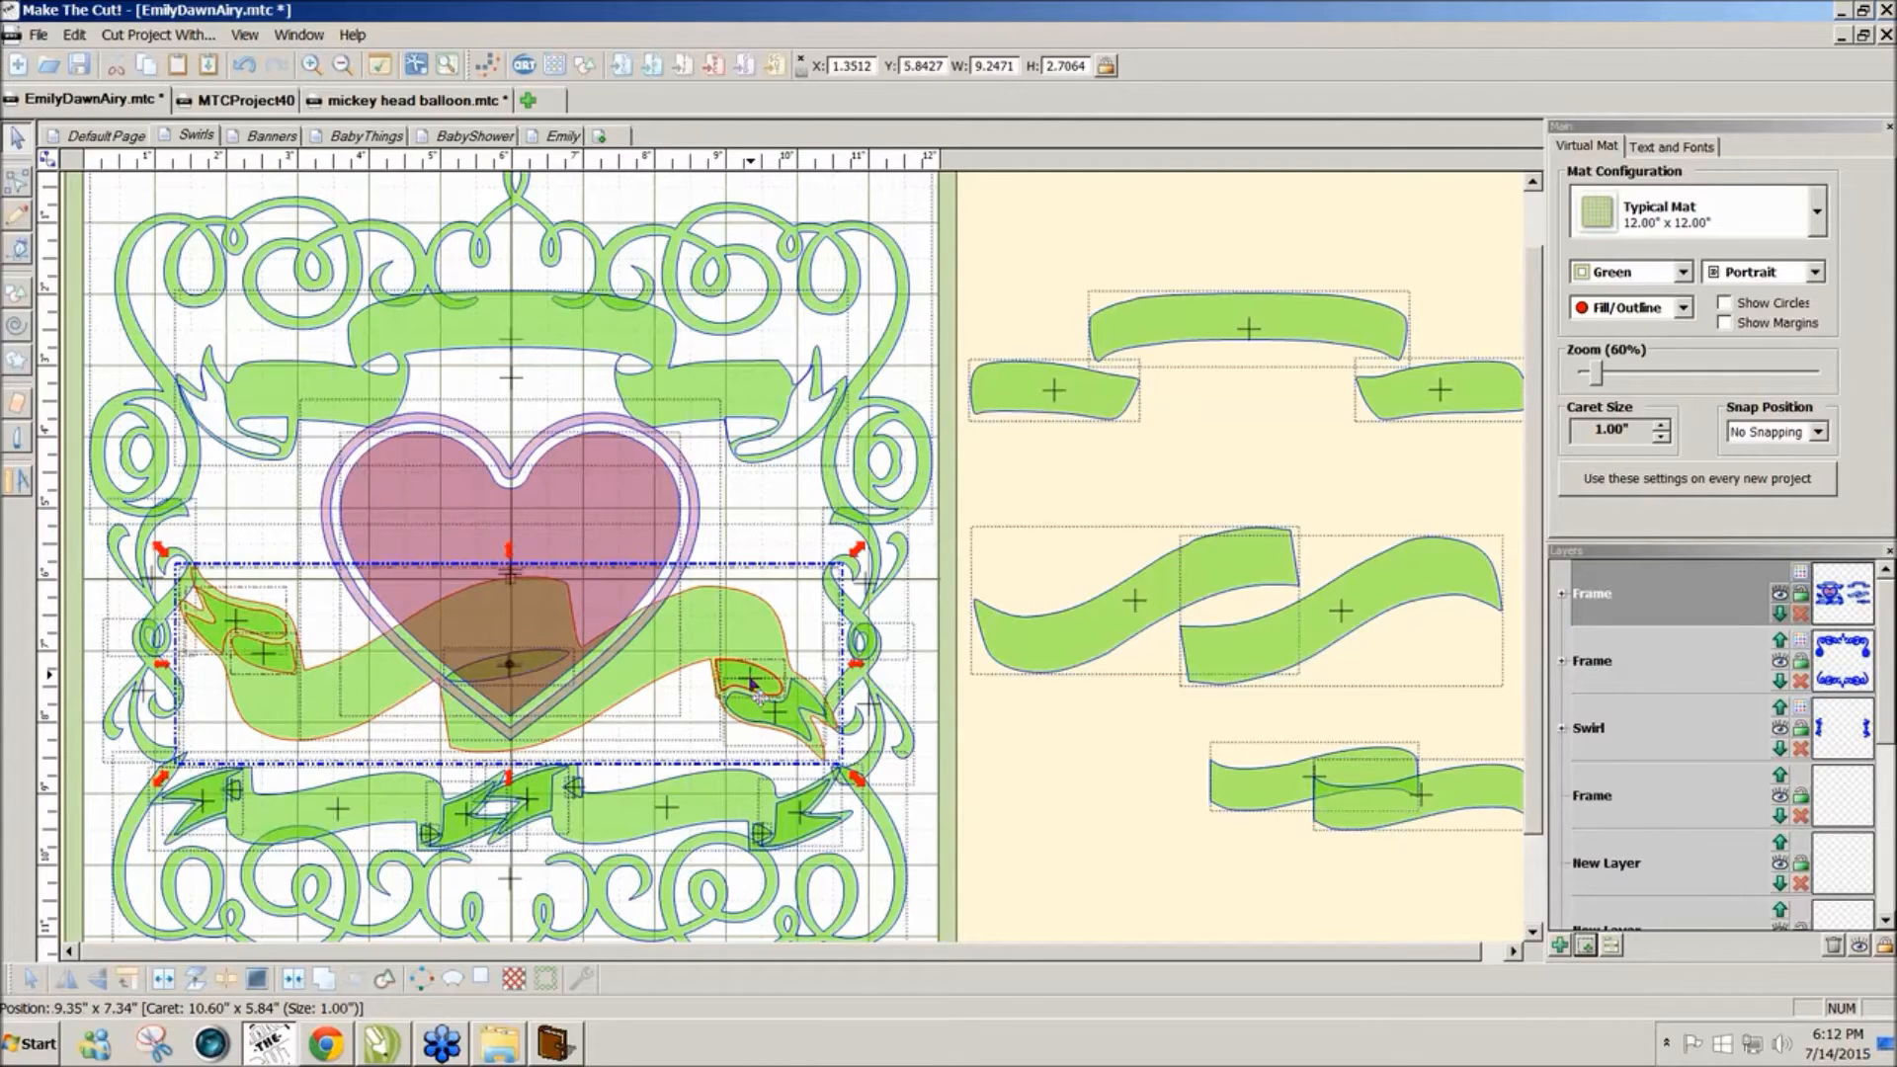
{"action": "left_click", "coordinate": [293, 980]}
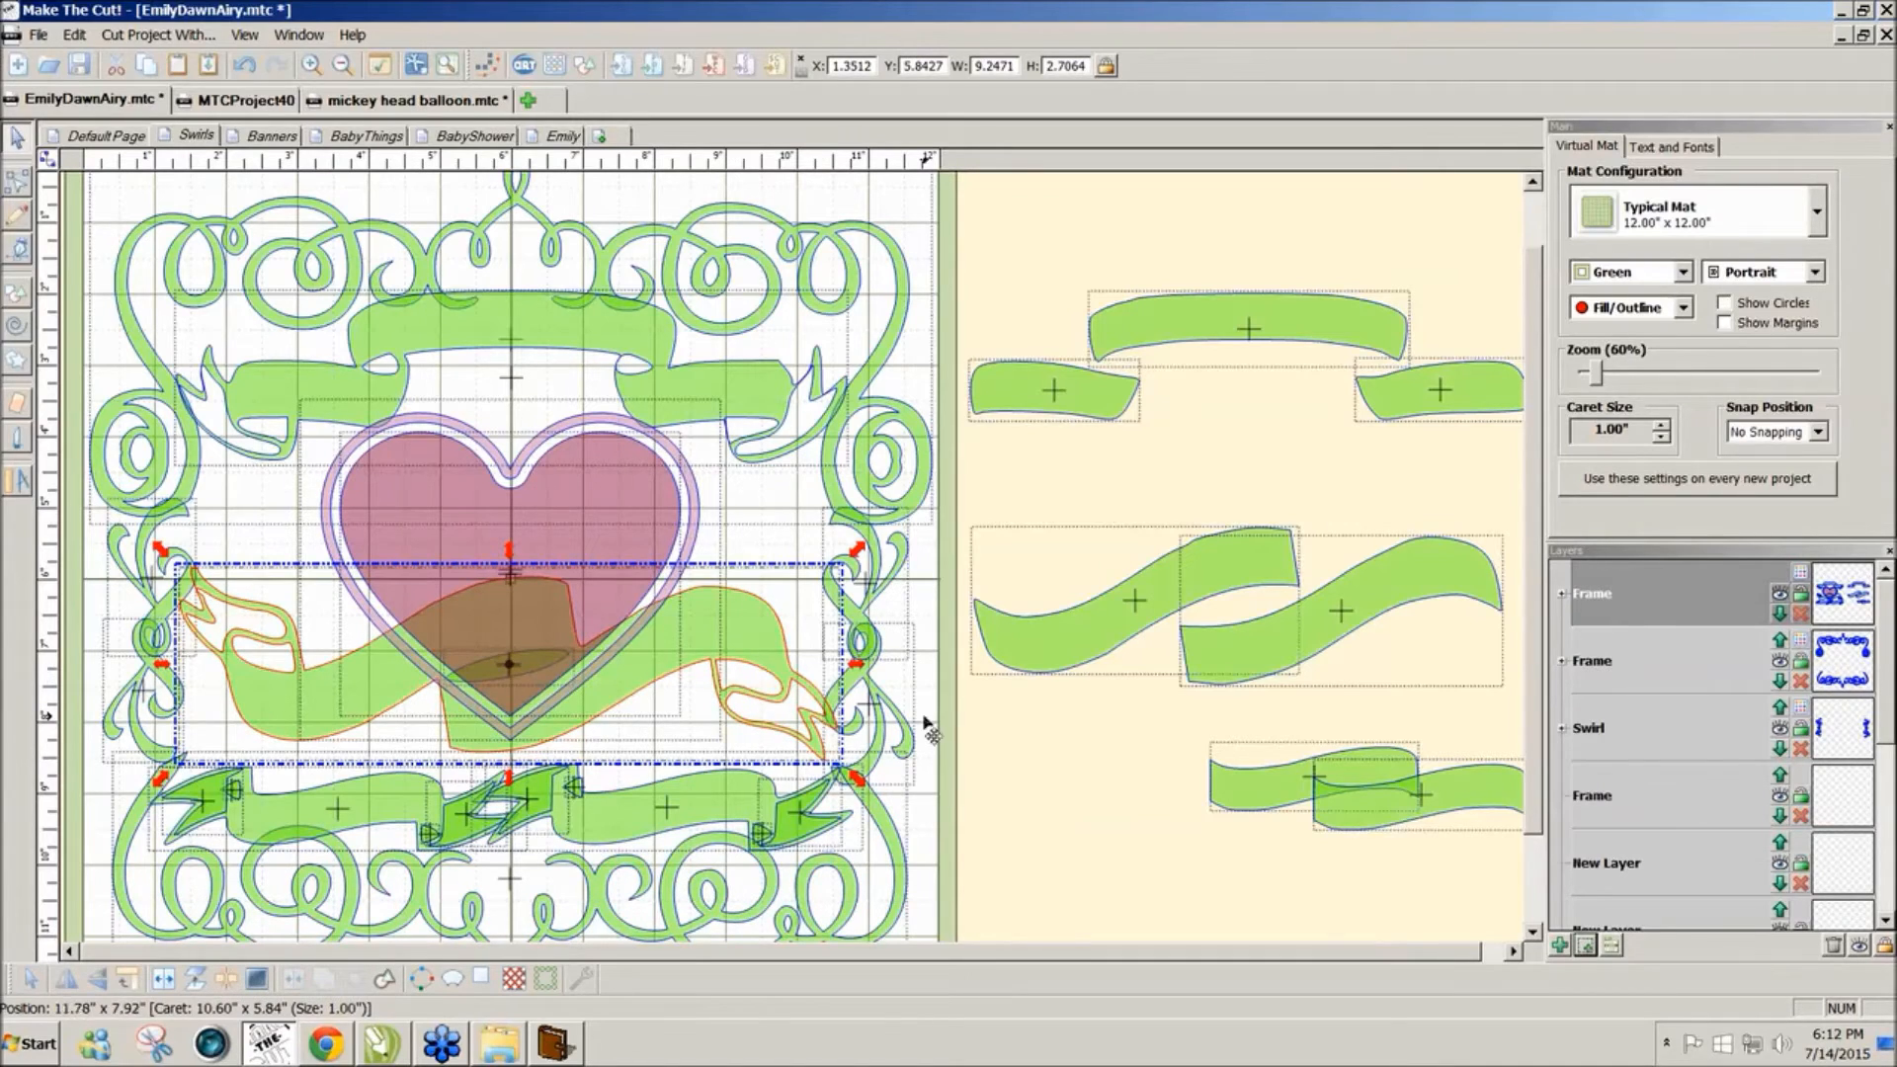
{"action": "left_click", "coordinate": [1051, 848]}
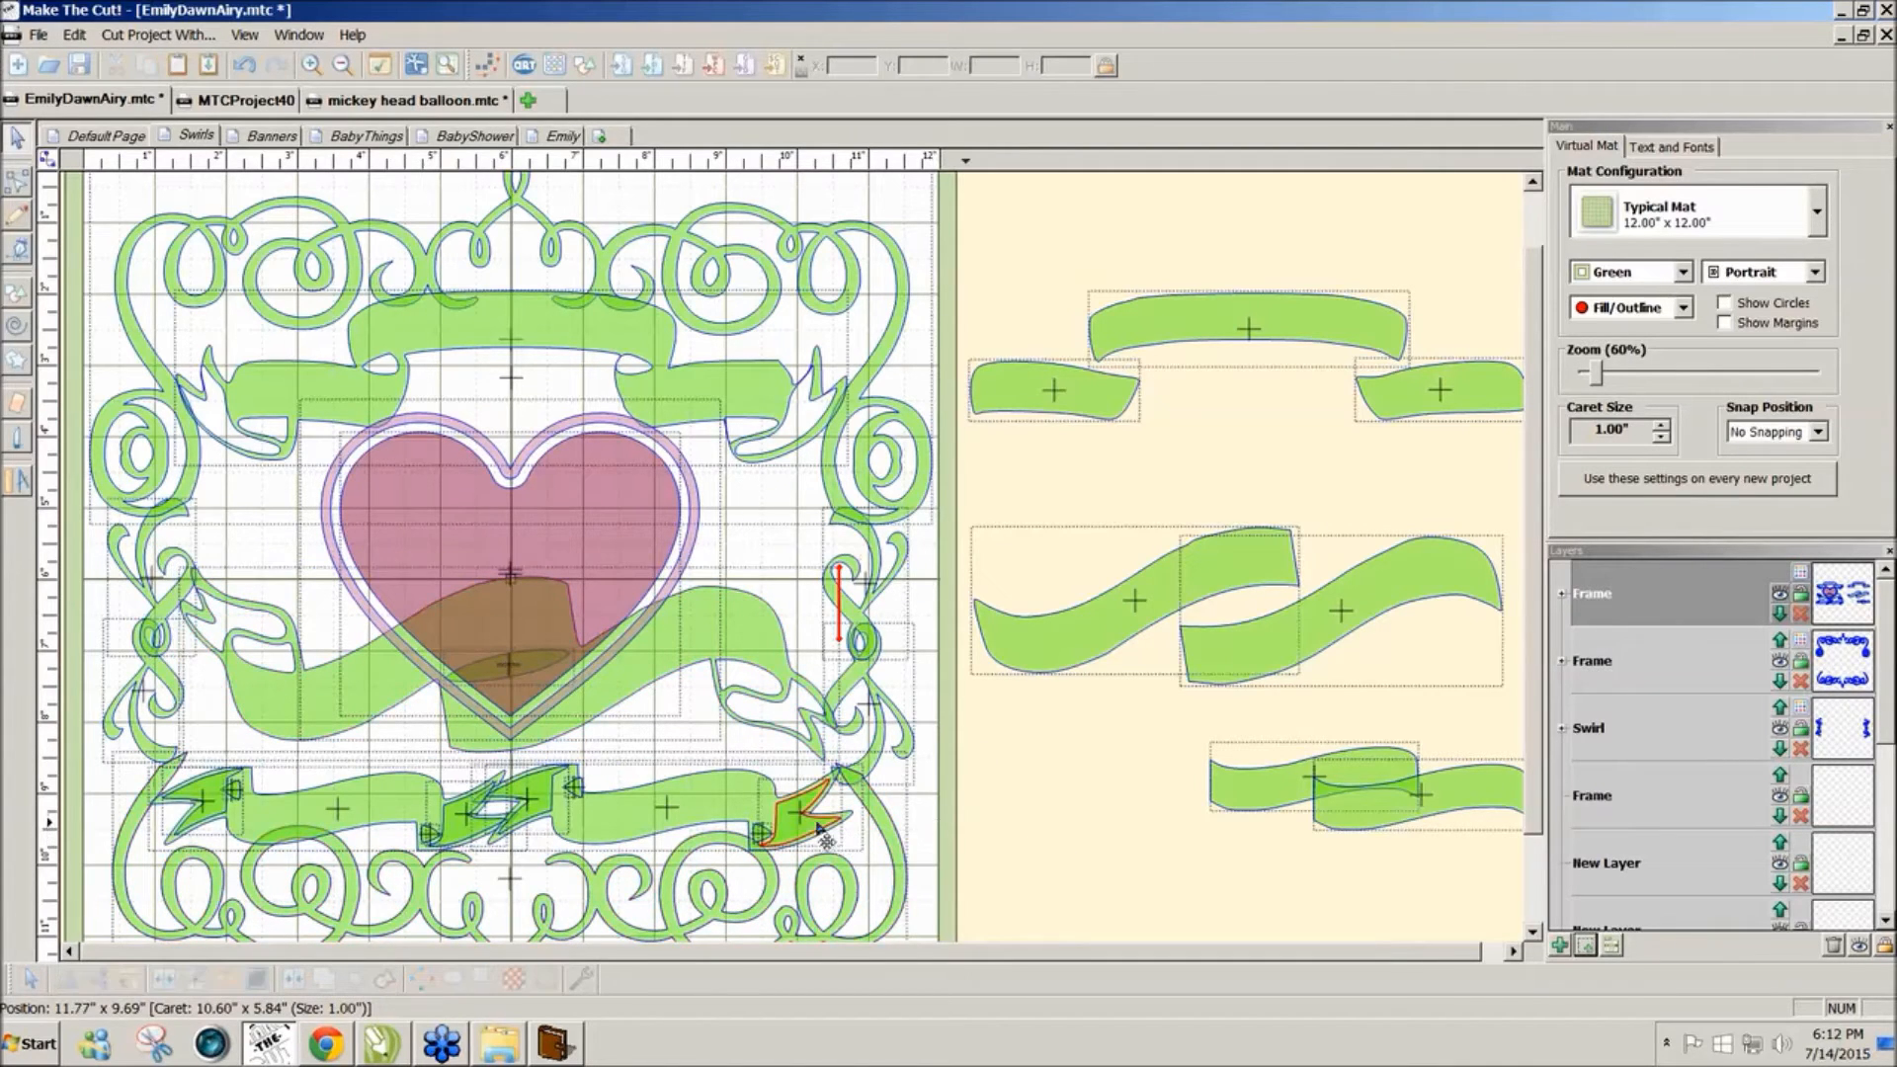
Step: Delete the two bottom centre tails and combine the bottom banners into one shape, about 10.00 × 1.21 inches
{"action": "left_click", "coordinate": [535, 812]}
{"action": "left_click", "coordinate": [472, 825], "text": "shift"}
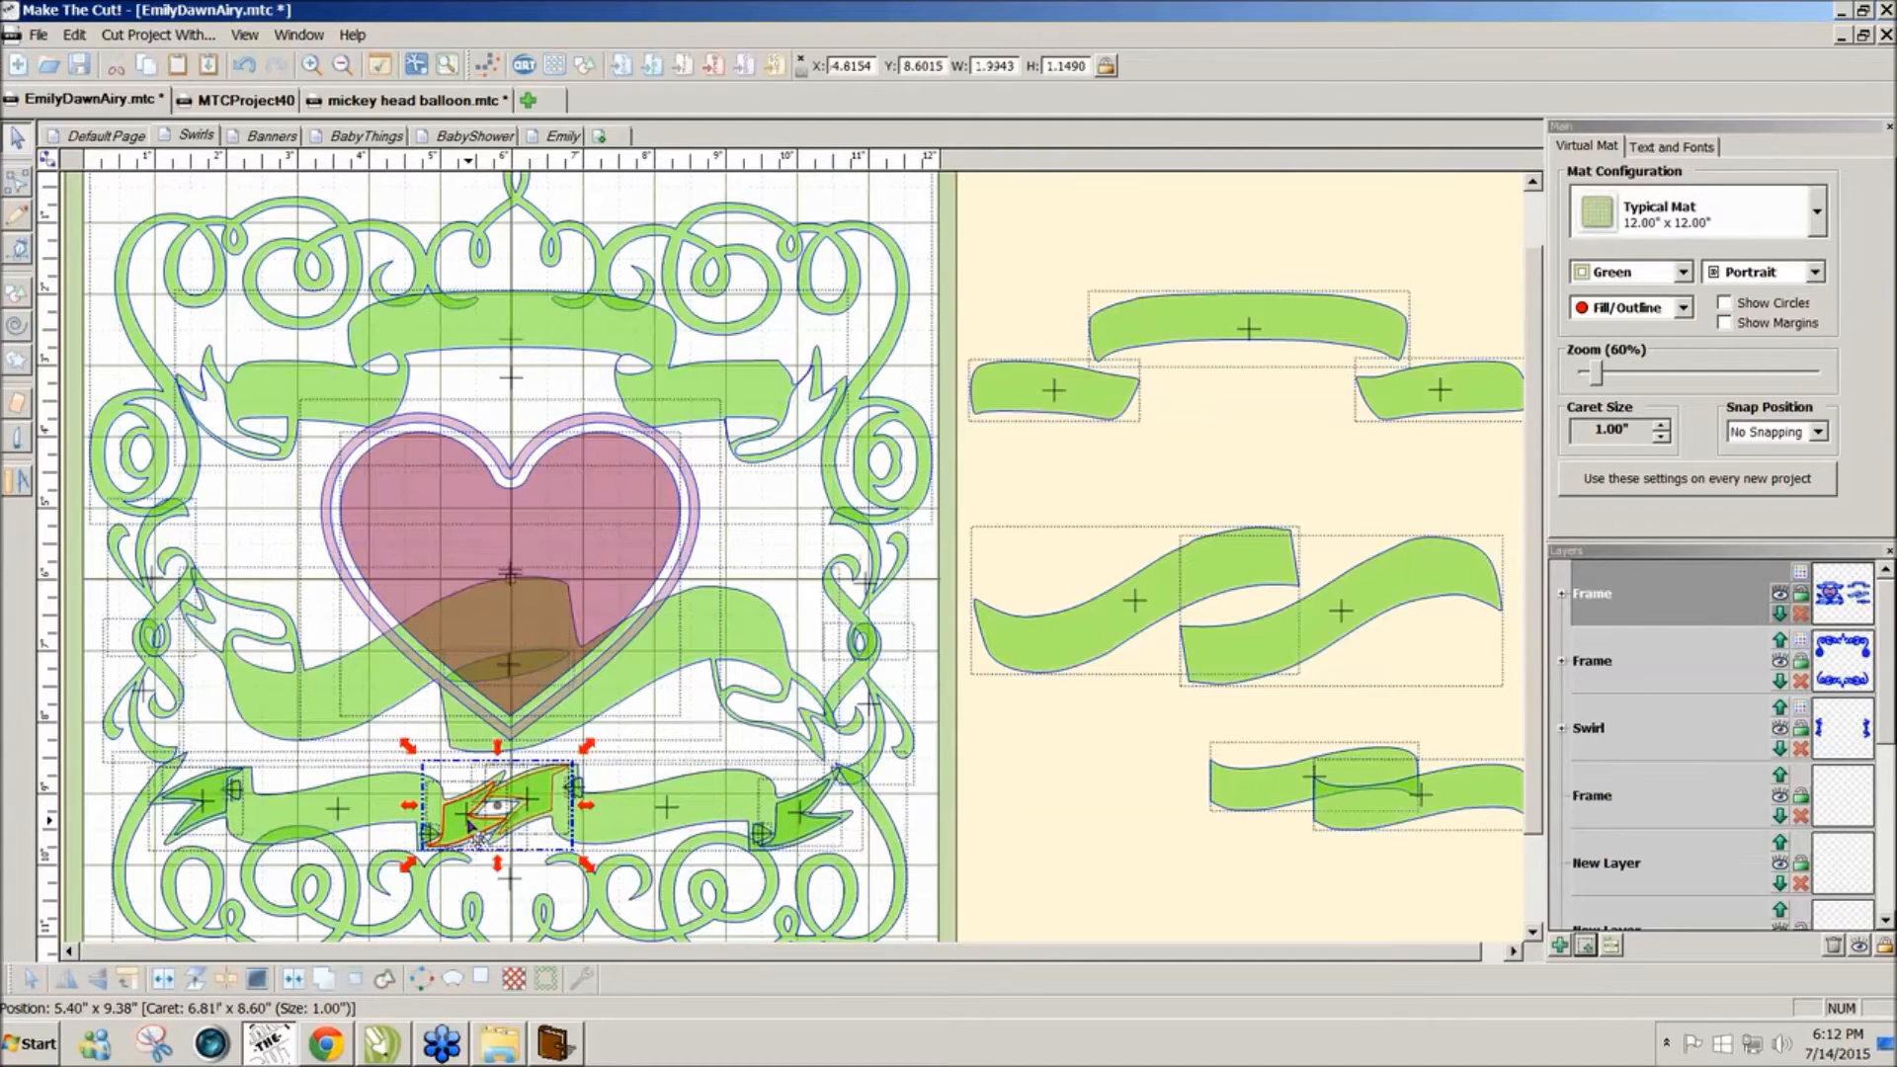
{"action": "key", "text": "Delete"}
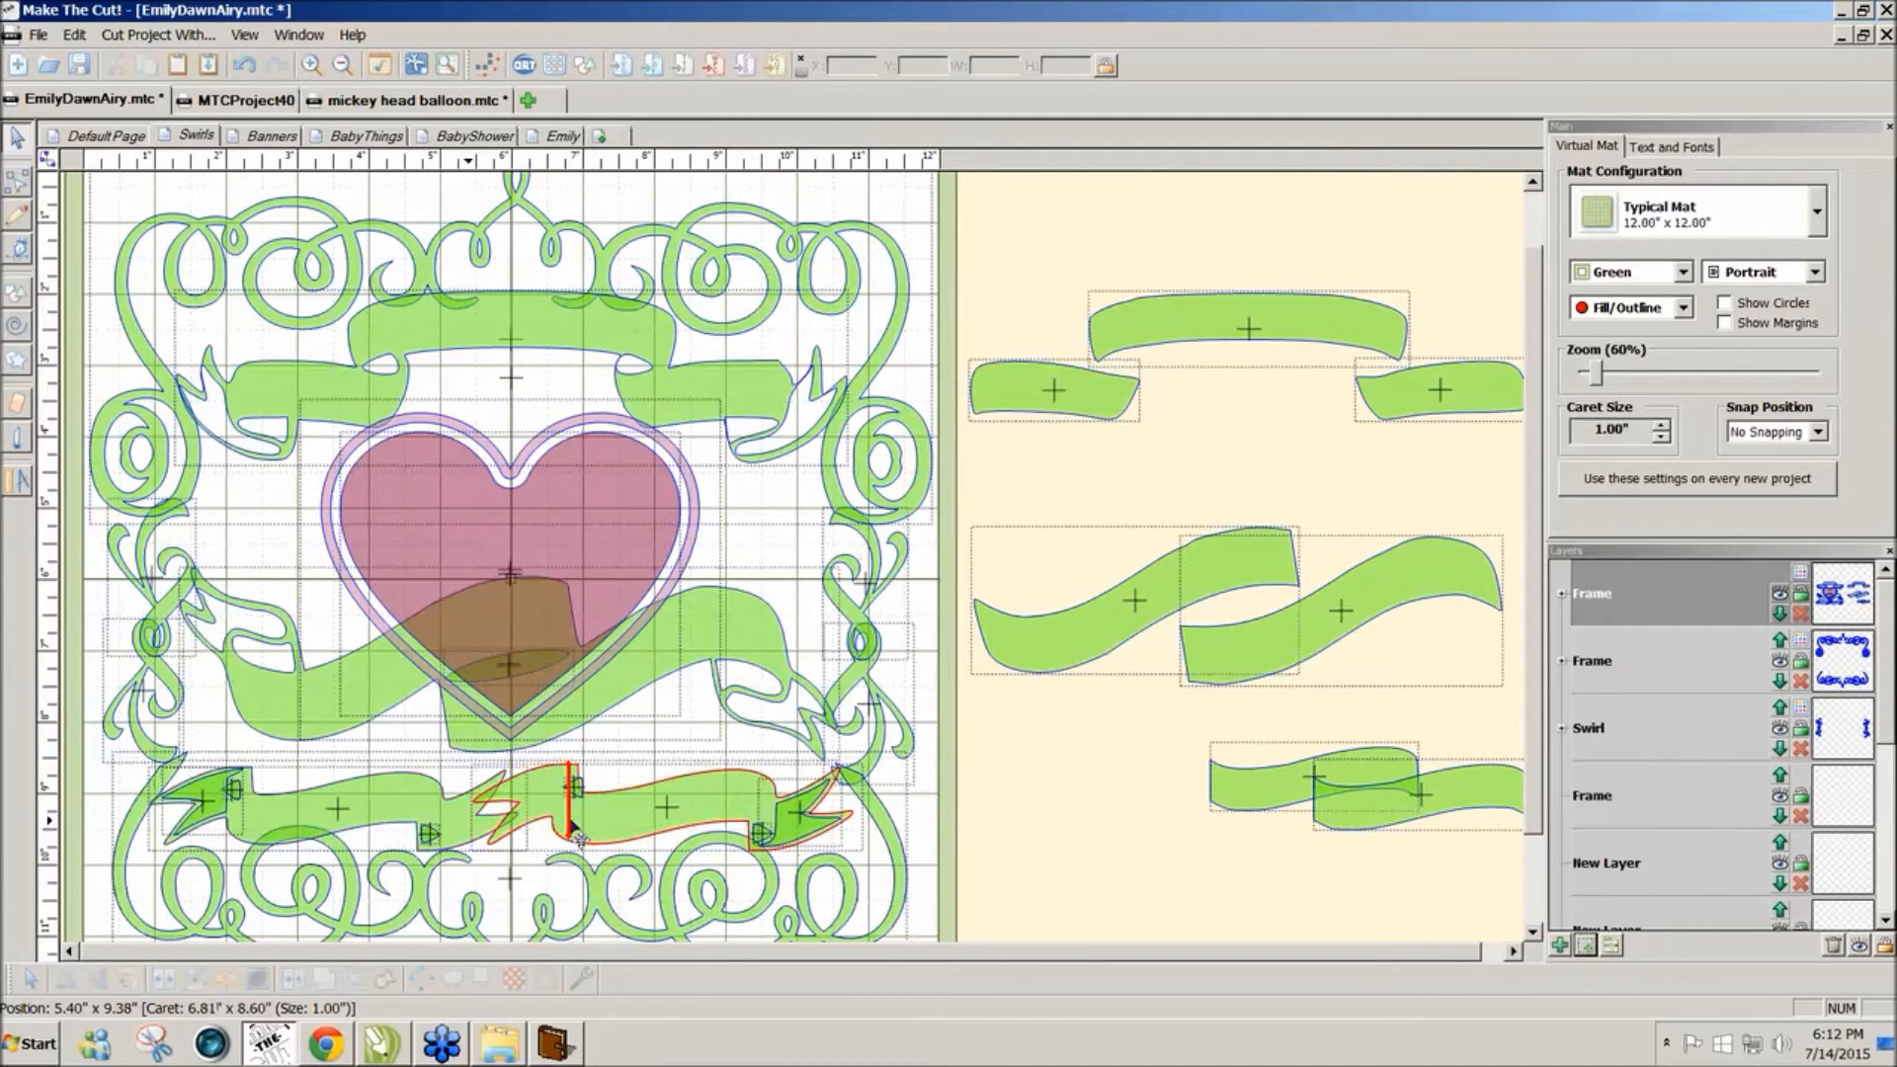
{"action": "left_click", "coordinate": [802, 838]}
{"action": "left_click_drag", "start_coordinate": [1004, 877], "coordinate": [89, 714]}
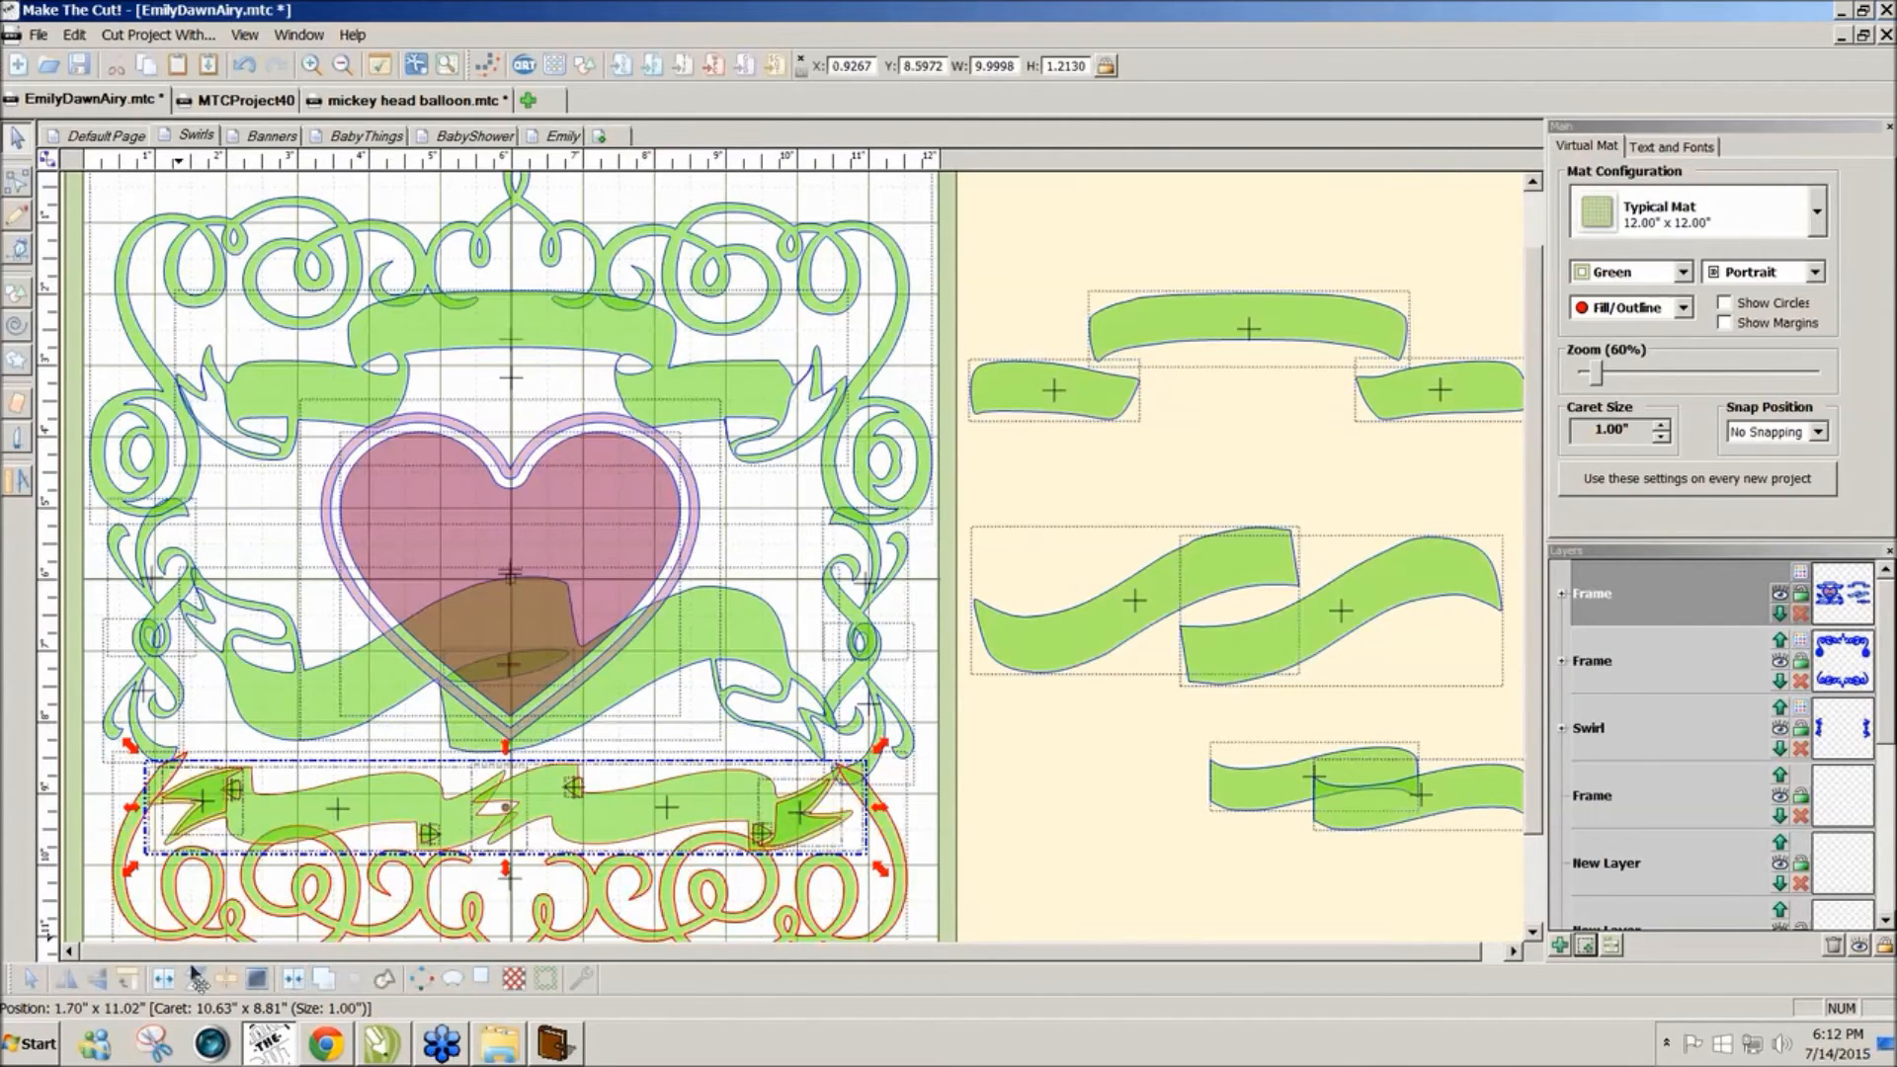
{"action": "left_click", "coordinate": [302, 985]}
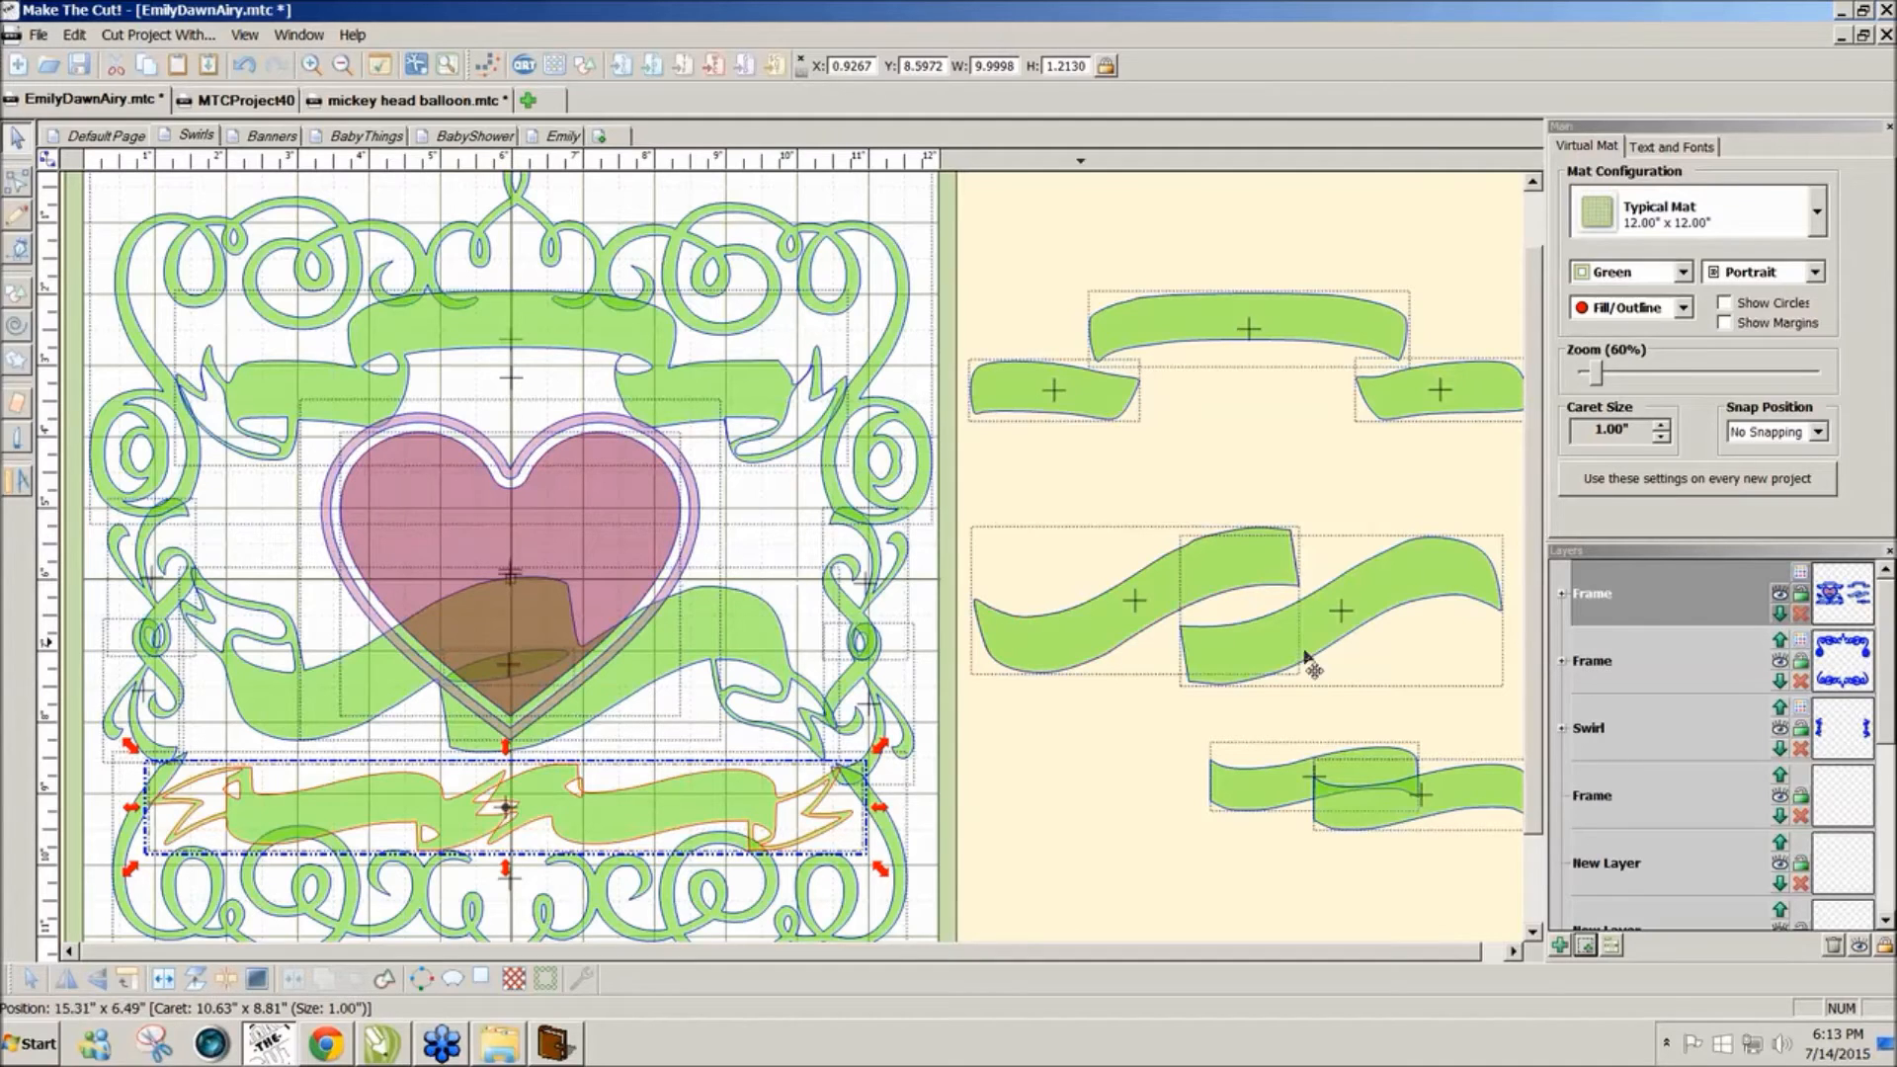
Step: Zoom out to 50% and select everything on the mat
{"action": "mouse_move", "coordinate": [1539, 725]}
{"action": "left_mouse_down"}
{"action": "mouse_move", "coordinate": [1540, 677]}
{"action": "mouse_move", "coordinate": [1527, 775]}
{"action": "mouse_move", "coordinate": [1538, 733]}
{"action": "left_mouse_up"}
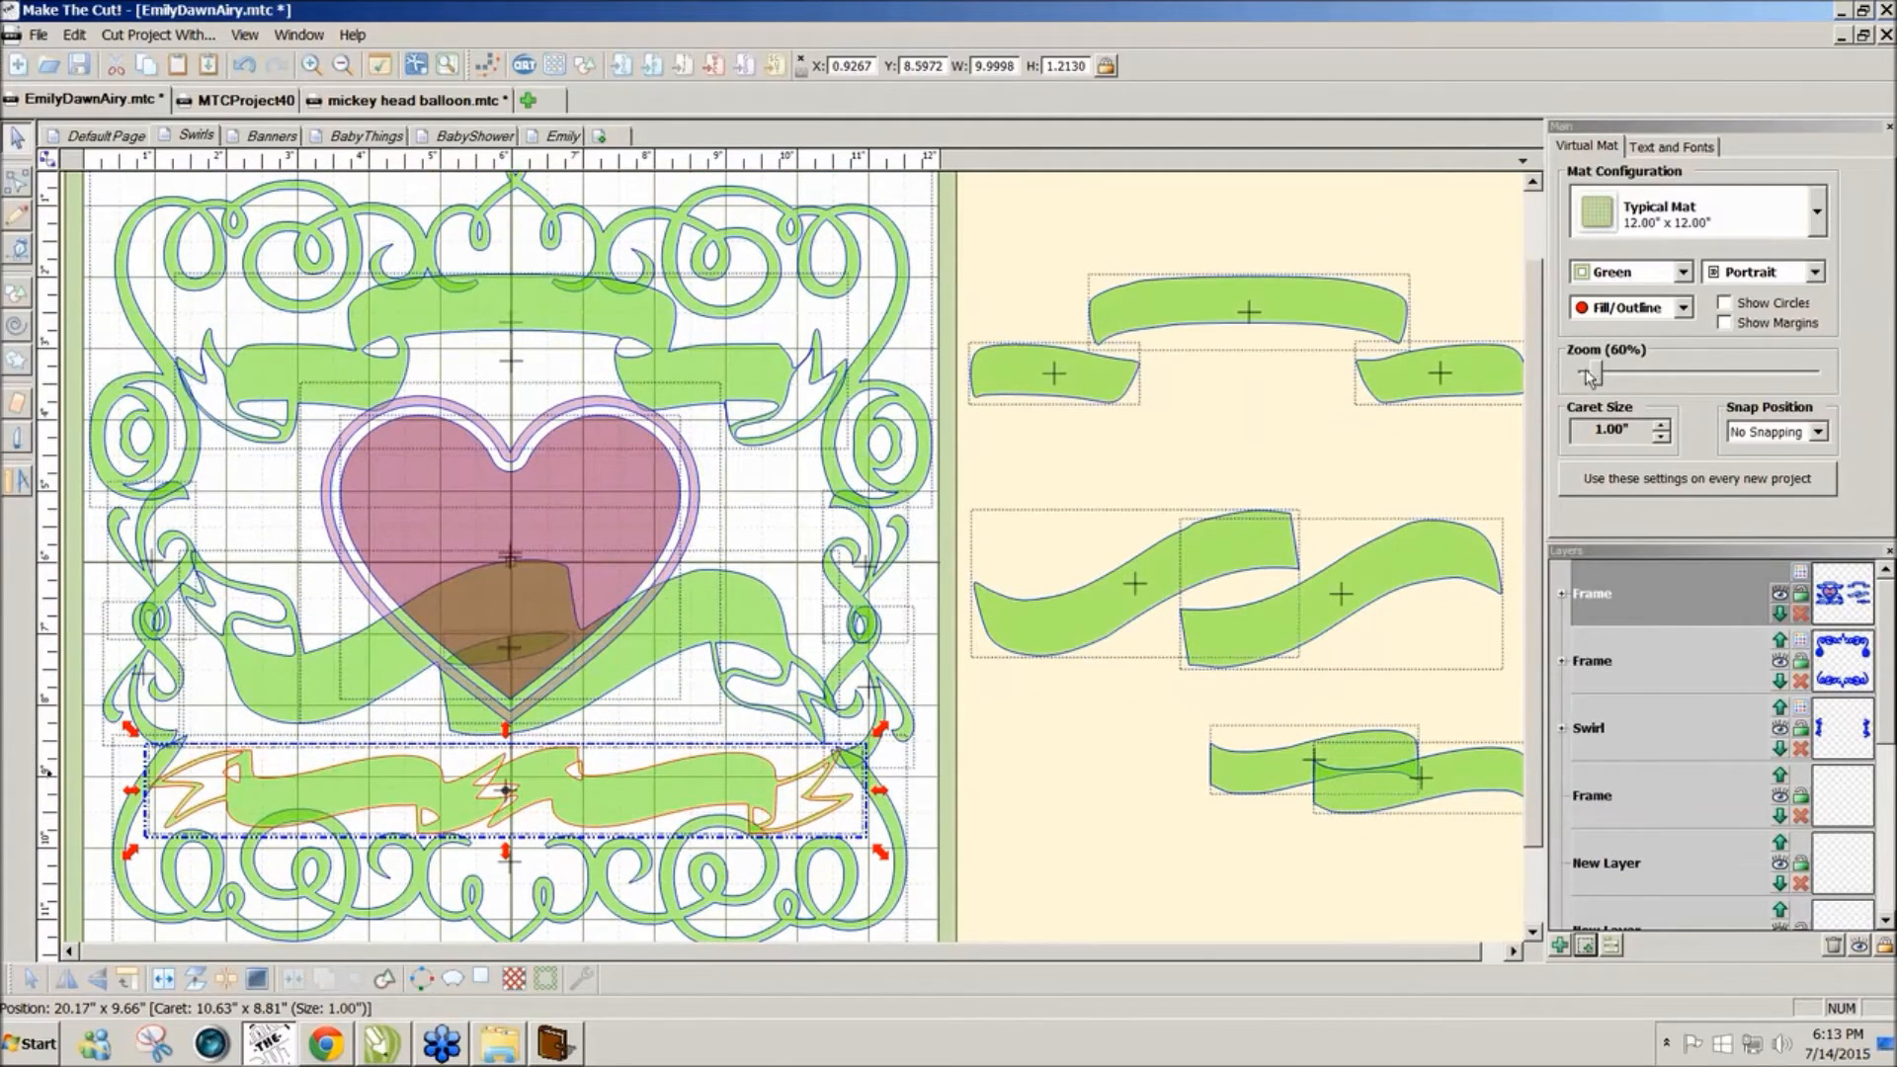
{"action": "left_click_drag", "start_coordinate": [1594, 377], "coordinate": [1587, 378]}
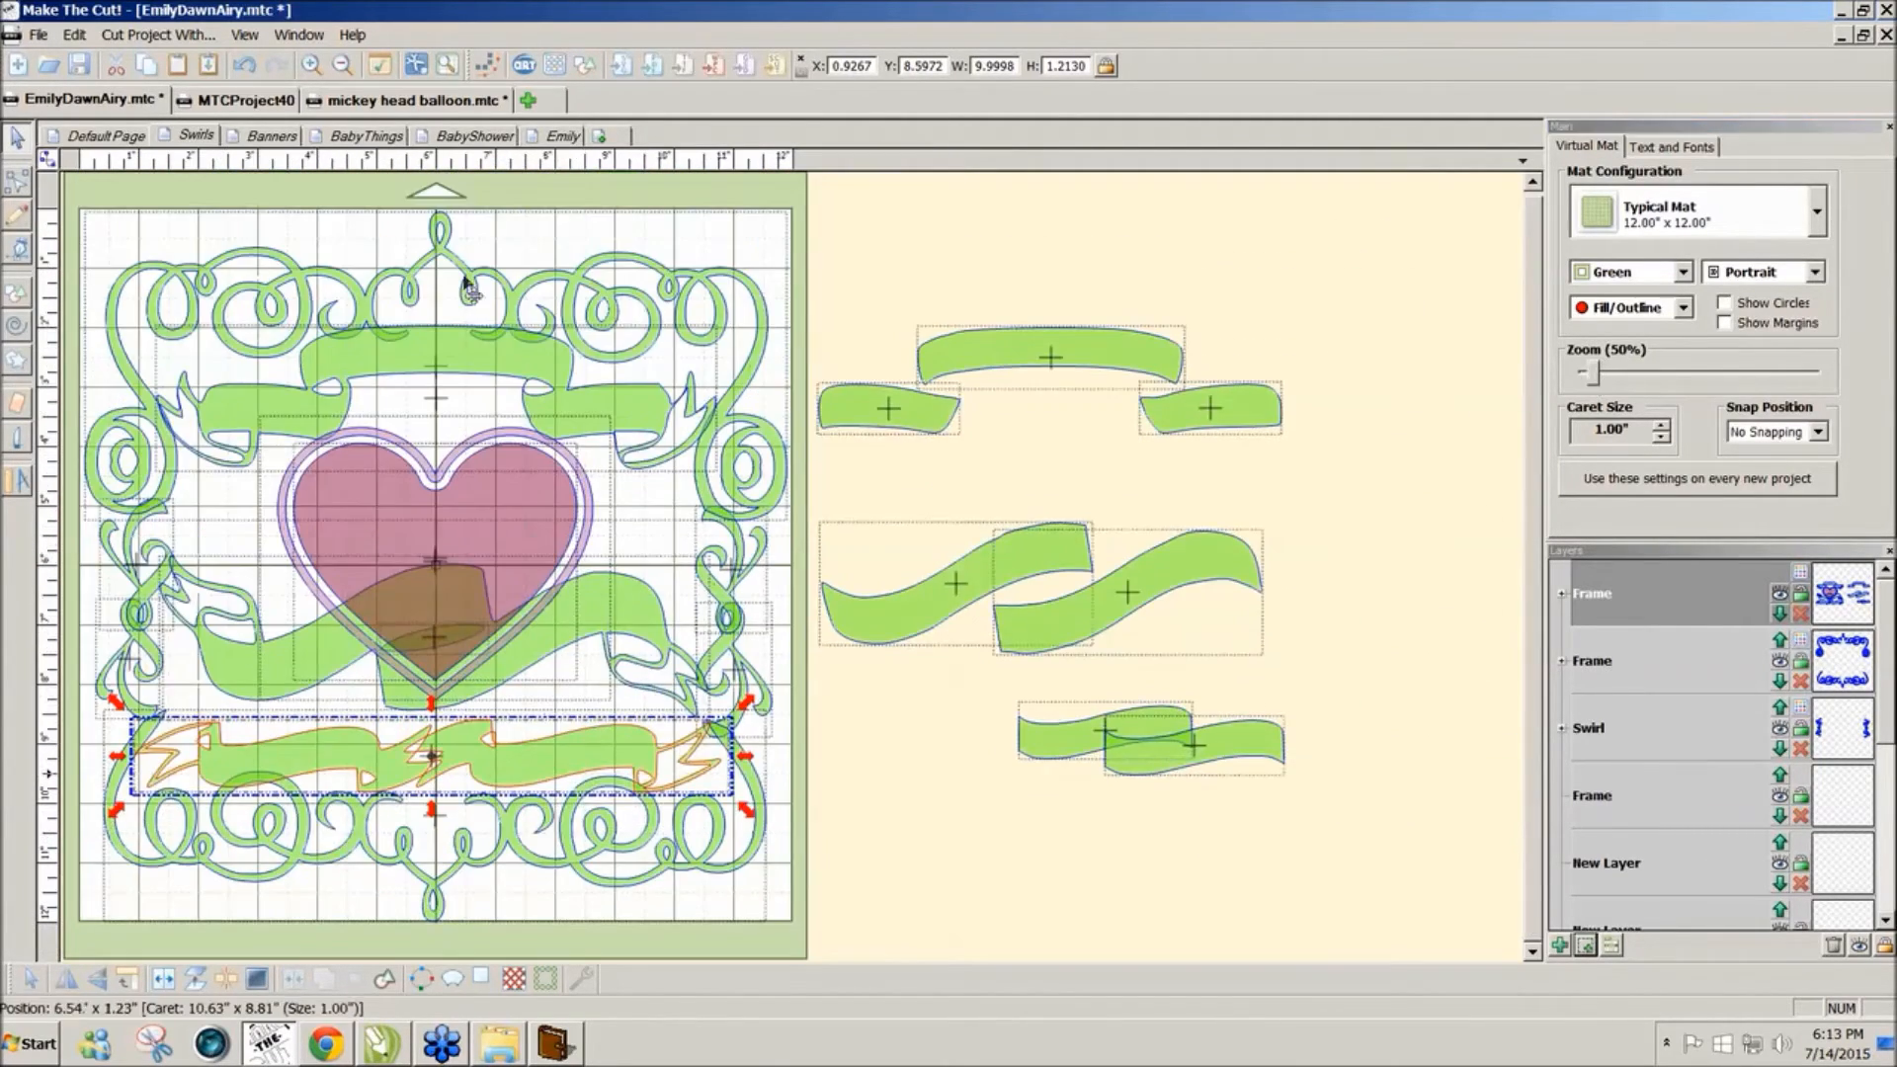
{"action": "left_click_drag", "start_coordinate": [63, 180], "coordinate": [835, 954]}
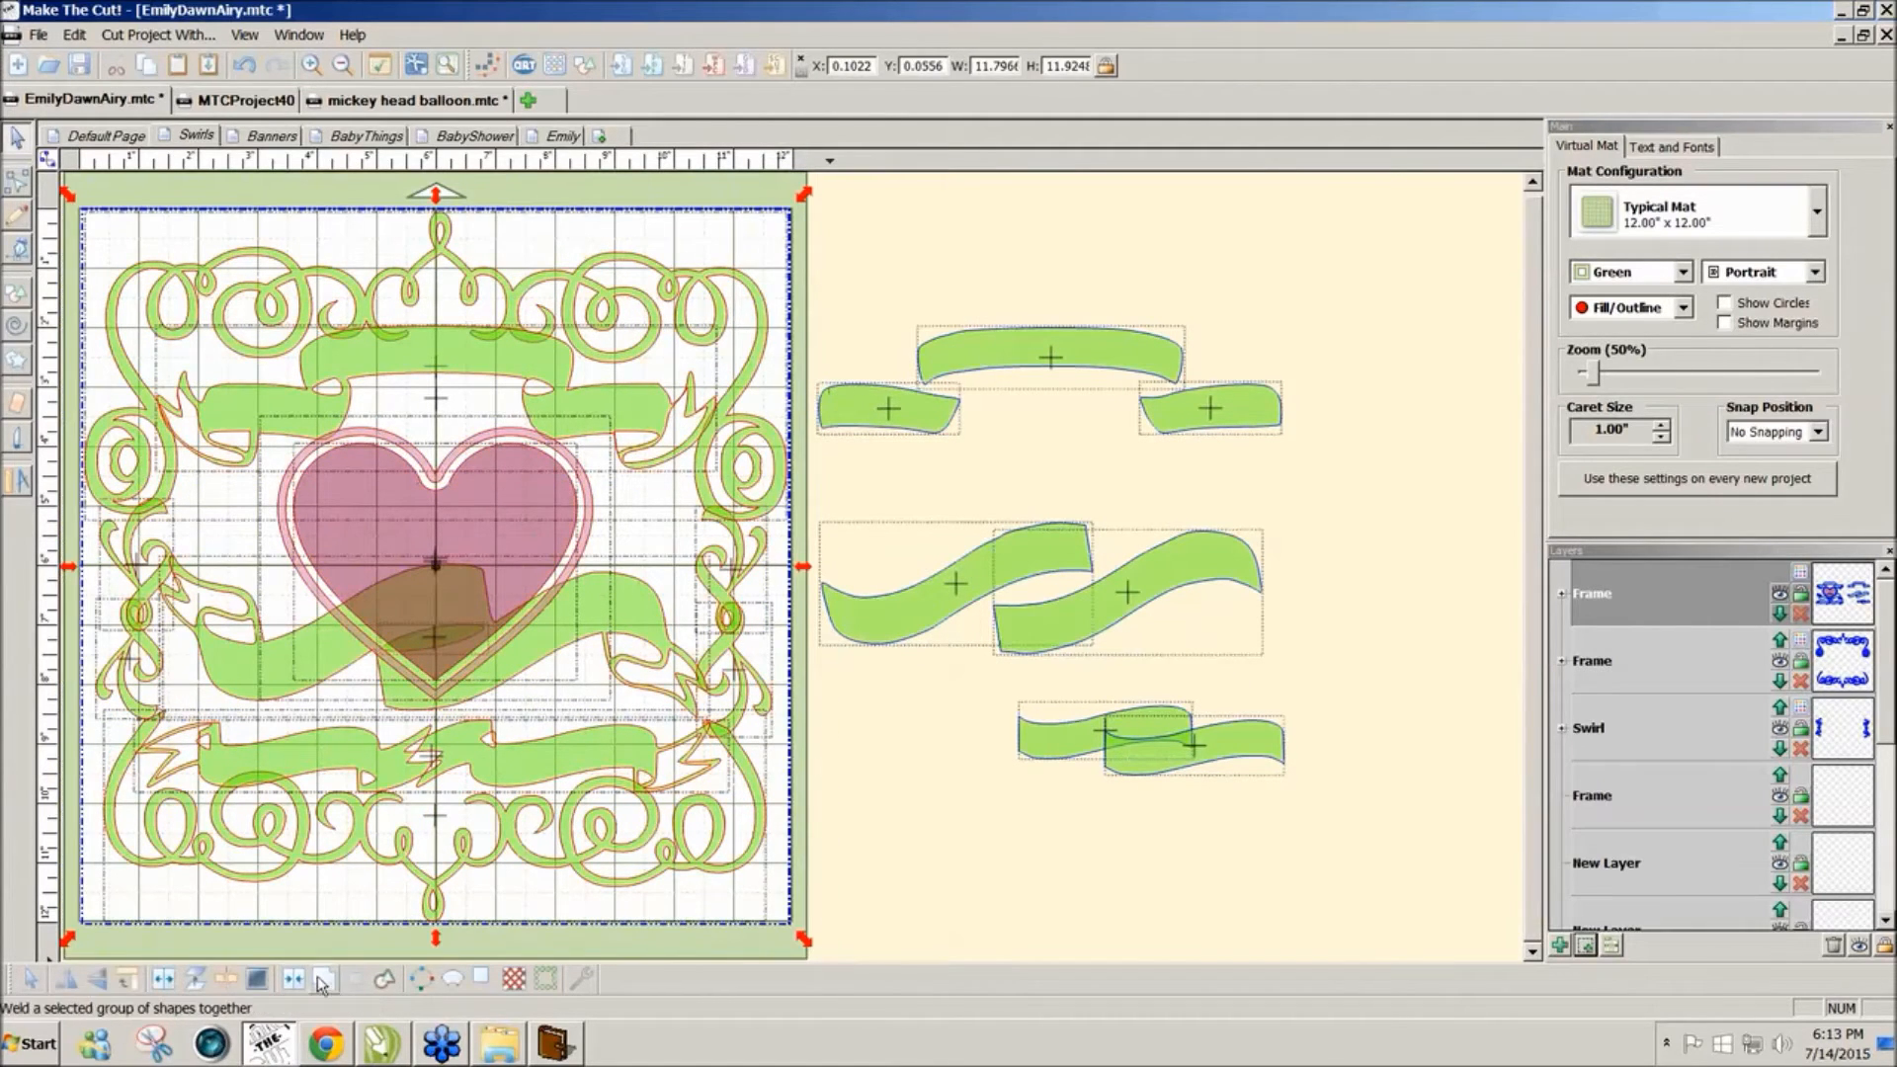
Step: Weld the mat contents, trial-fit both wavy banners on the frame, undo, and nudge the right one right
{"action": "left_click", "coordinate": [323, 978]}
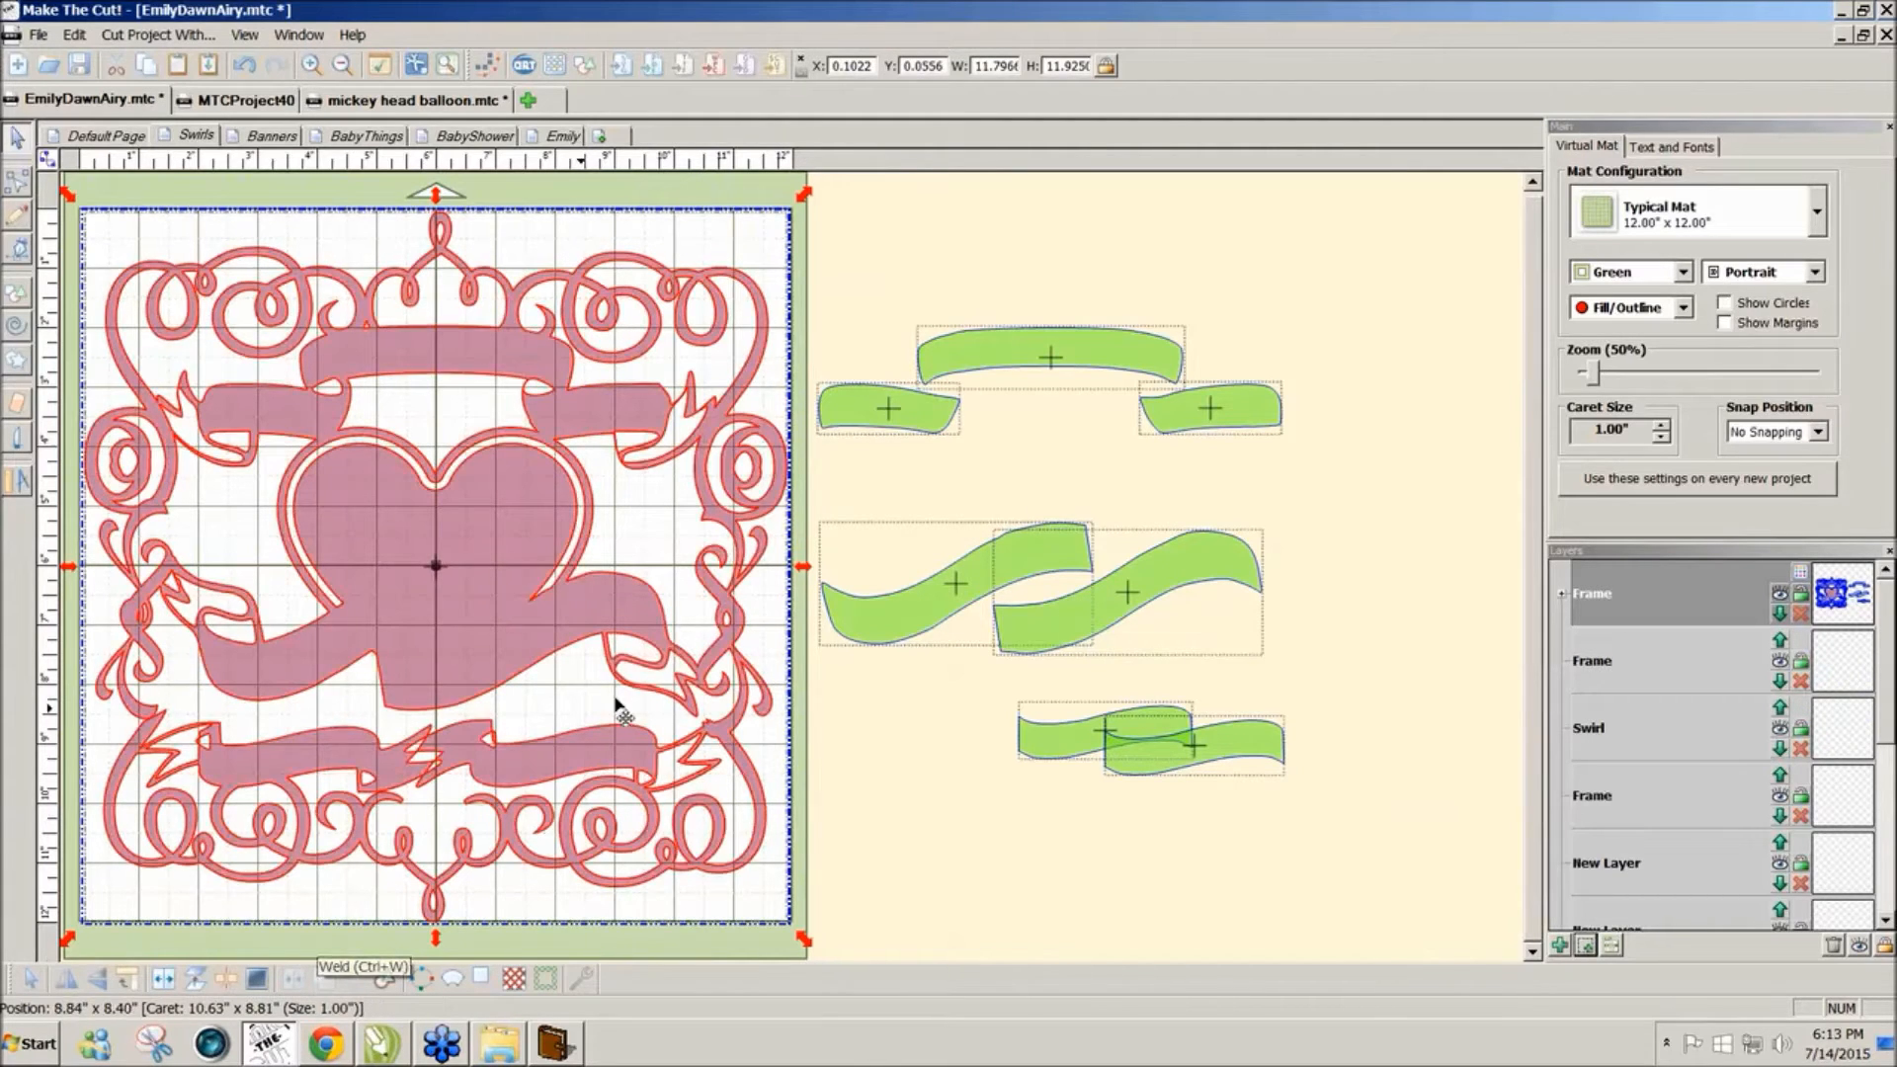
{"action": "mouse_move", "coordinate": [901, 626]}
{"action": "left_mouse_down"}
{"action": "mouse_move", "coordinate": [247, 632]}
{"action": "mouse_move", "coordinate": [281, 678]}
{"action": "left_mouse_up"}
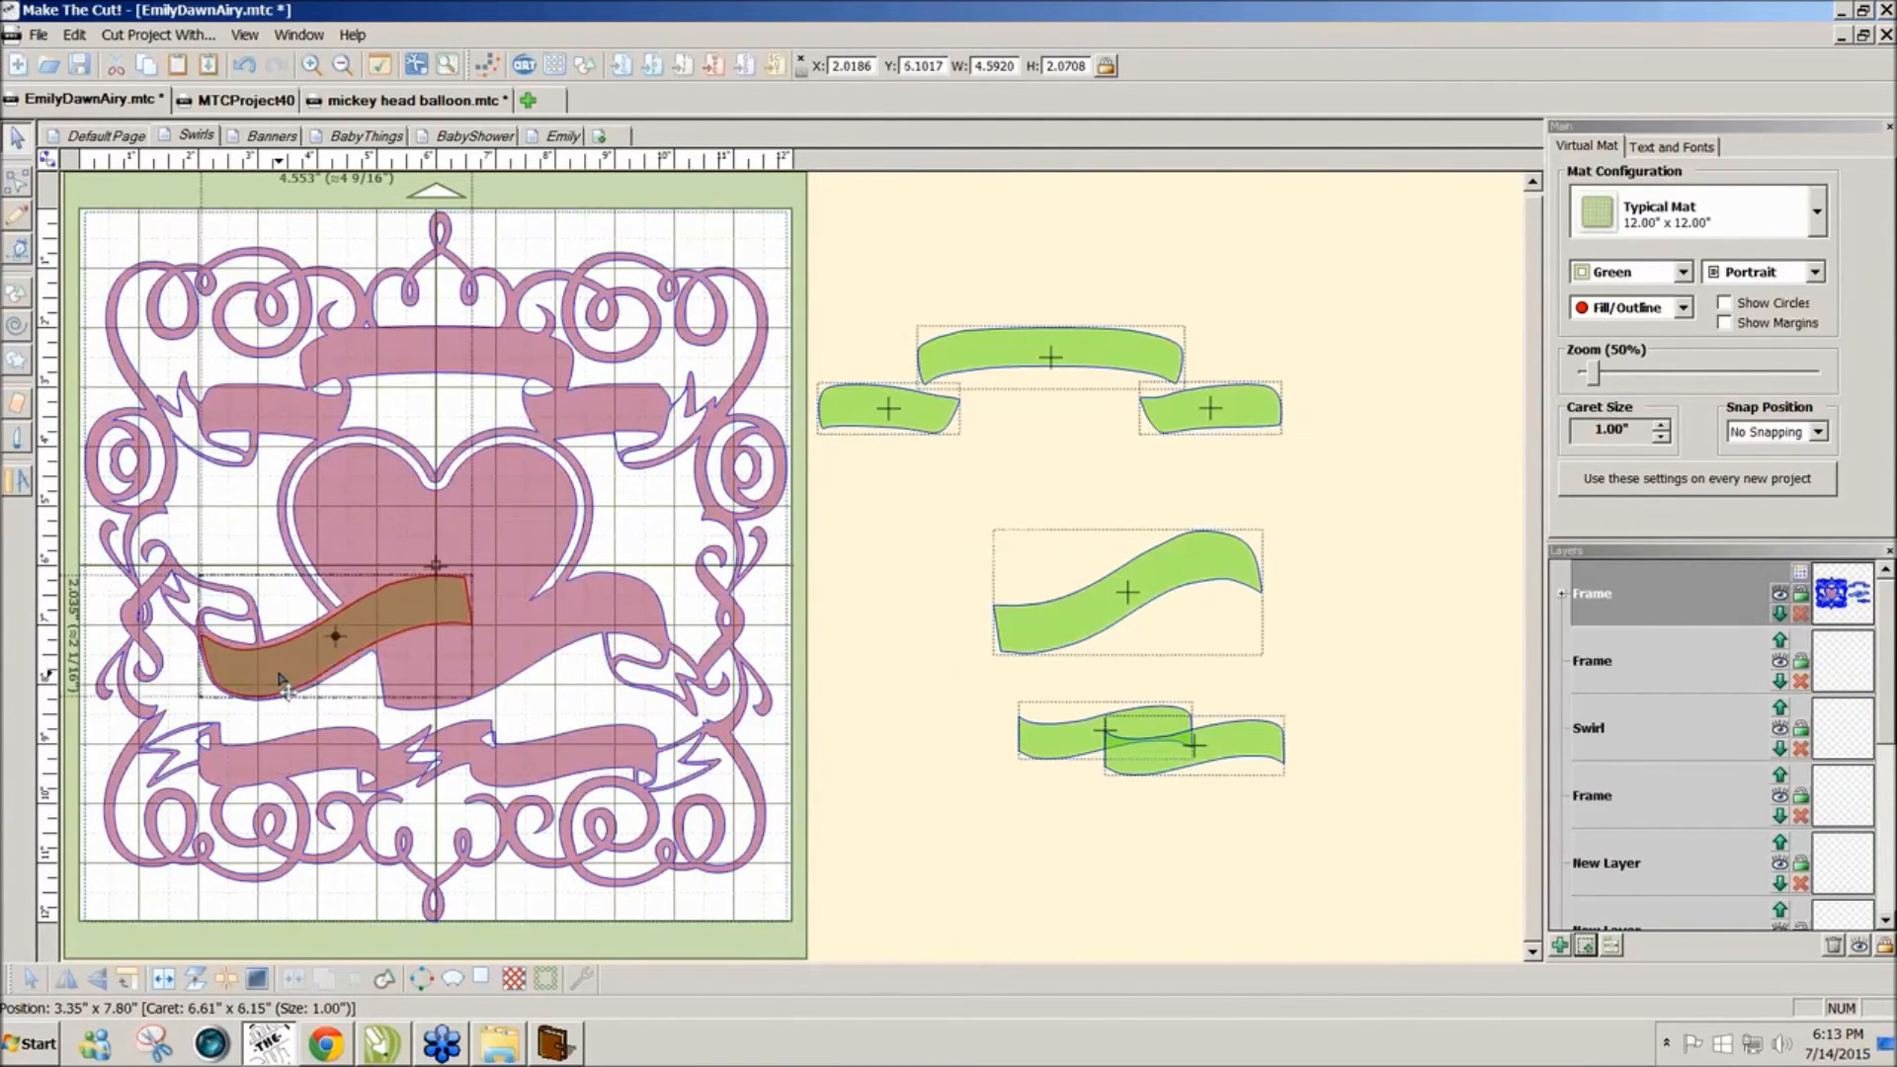
{"action": "mouse_move", "coordinate": [1075, 629]}
{"action": "left_mouse_down"}
{"action": "mouse_move", "coordinate": [795, 531]}
{"action": "mouse_move", "coordinate": [460, 659]}
{"action": "mouse_move", "coordinate": [468, 680]}
{"action": "left_mouse_up"}
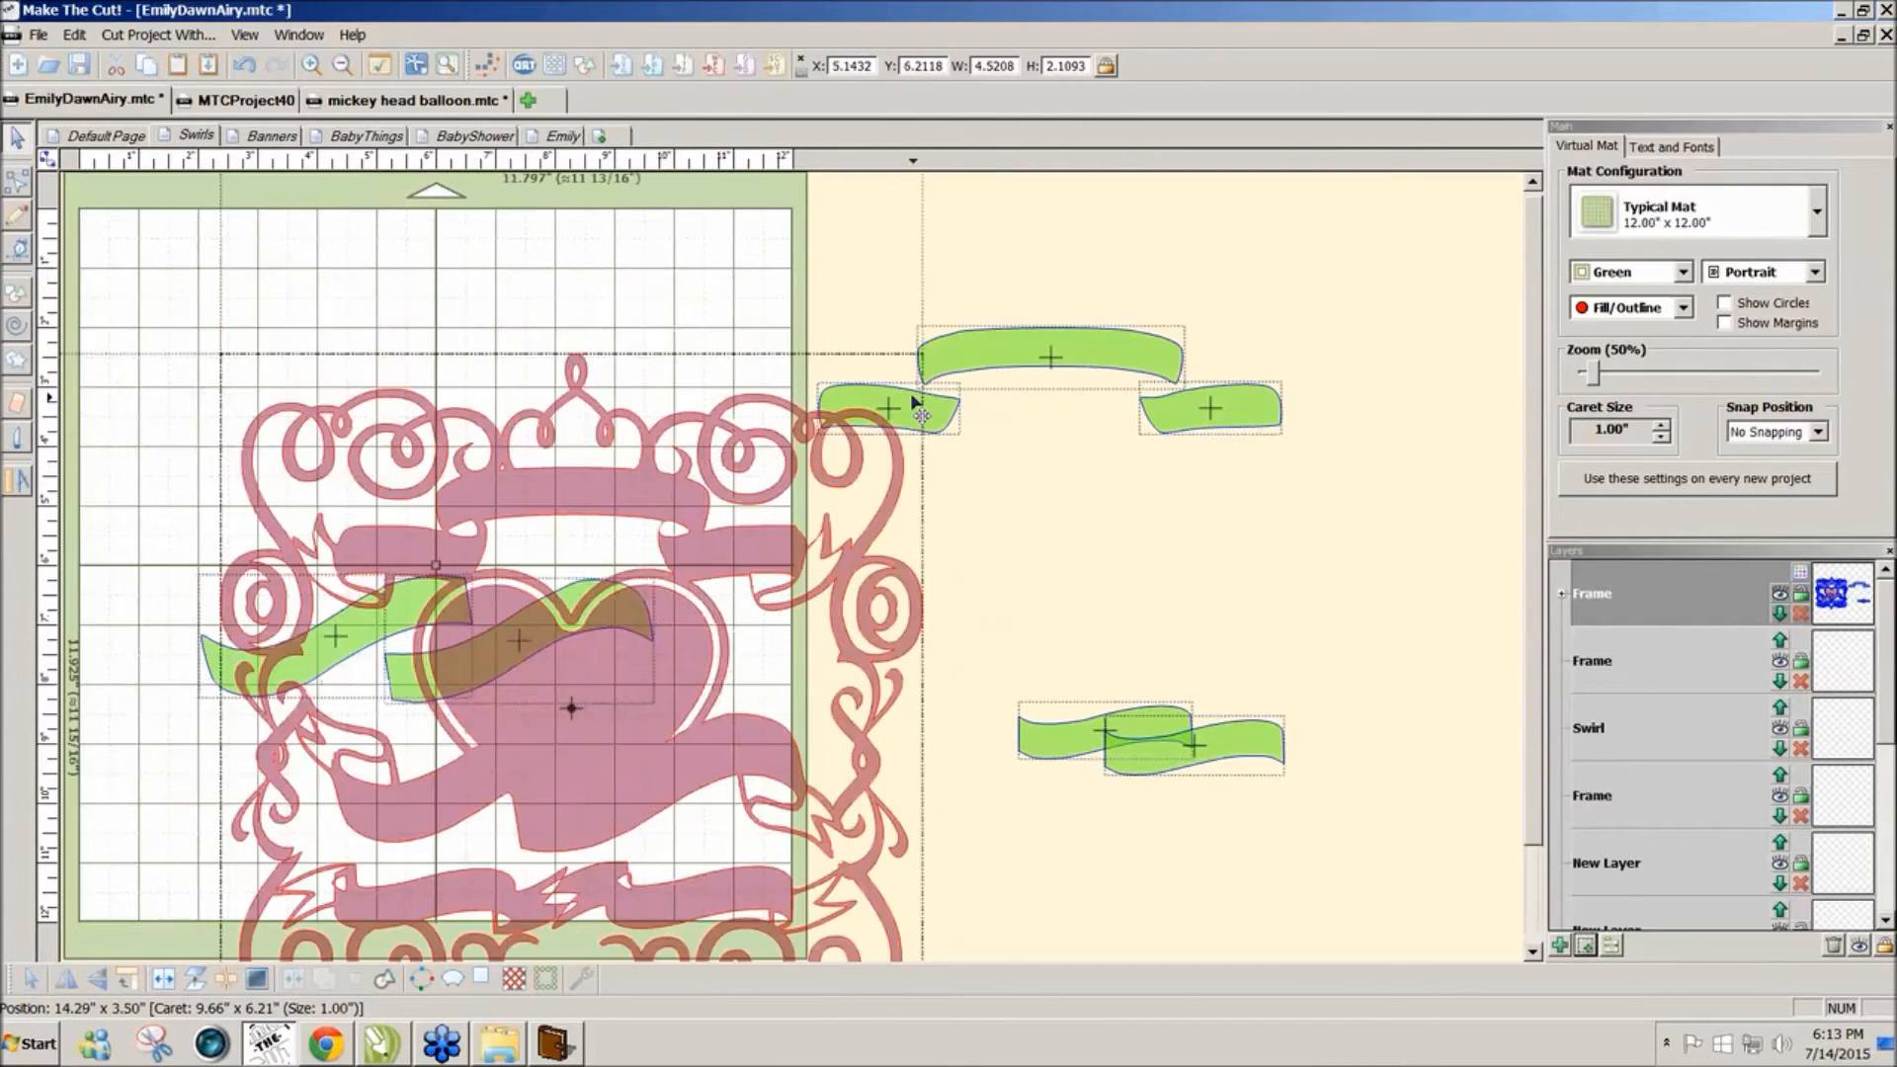
{"action": "key", "text": "ctrl+z"}
{"action": "key", "text": "ctrl+z"}
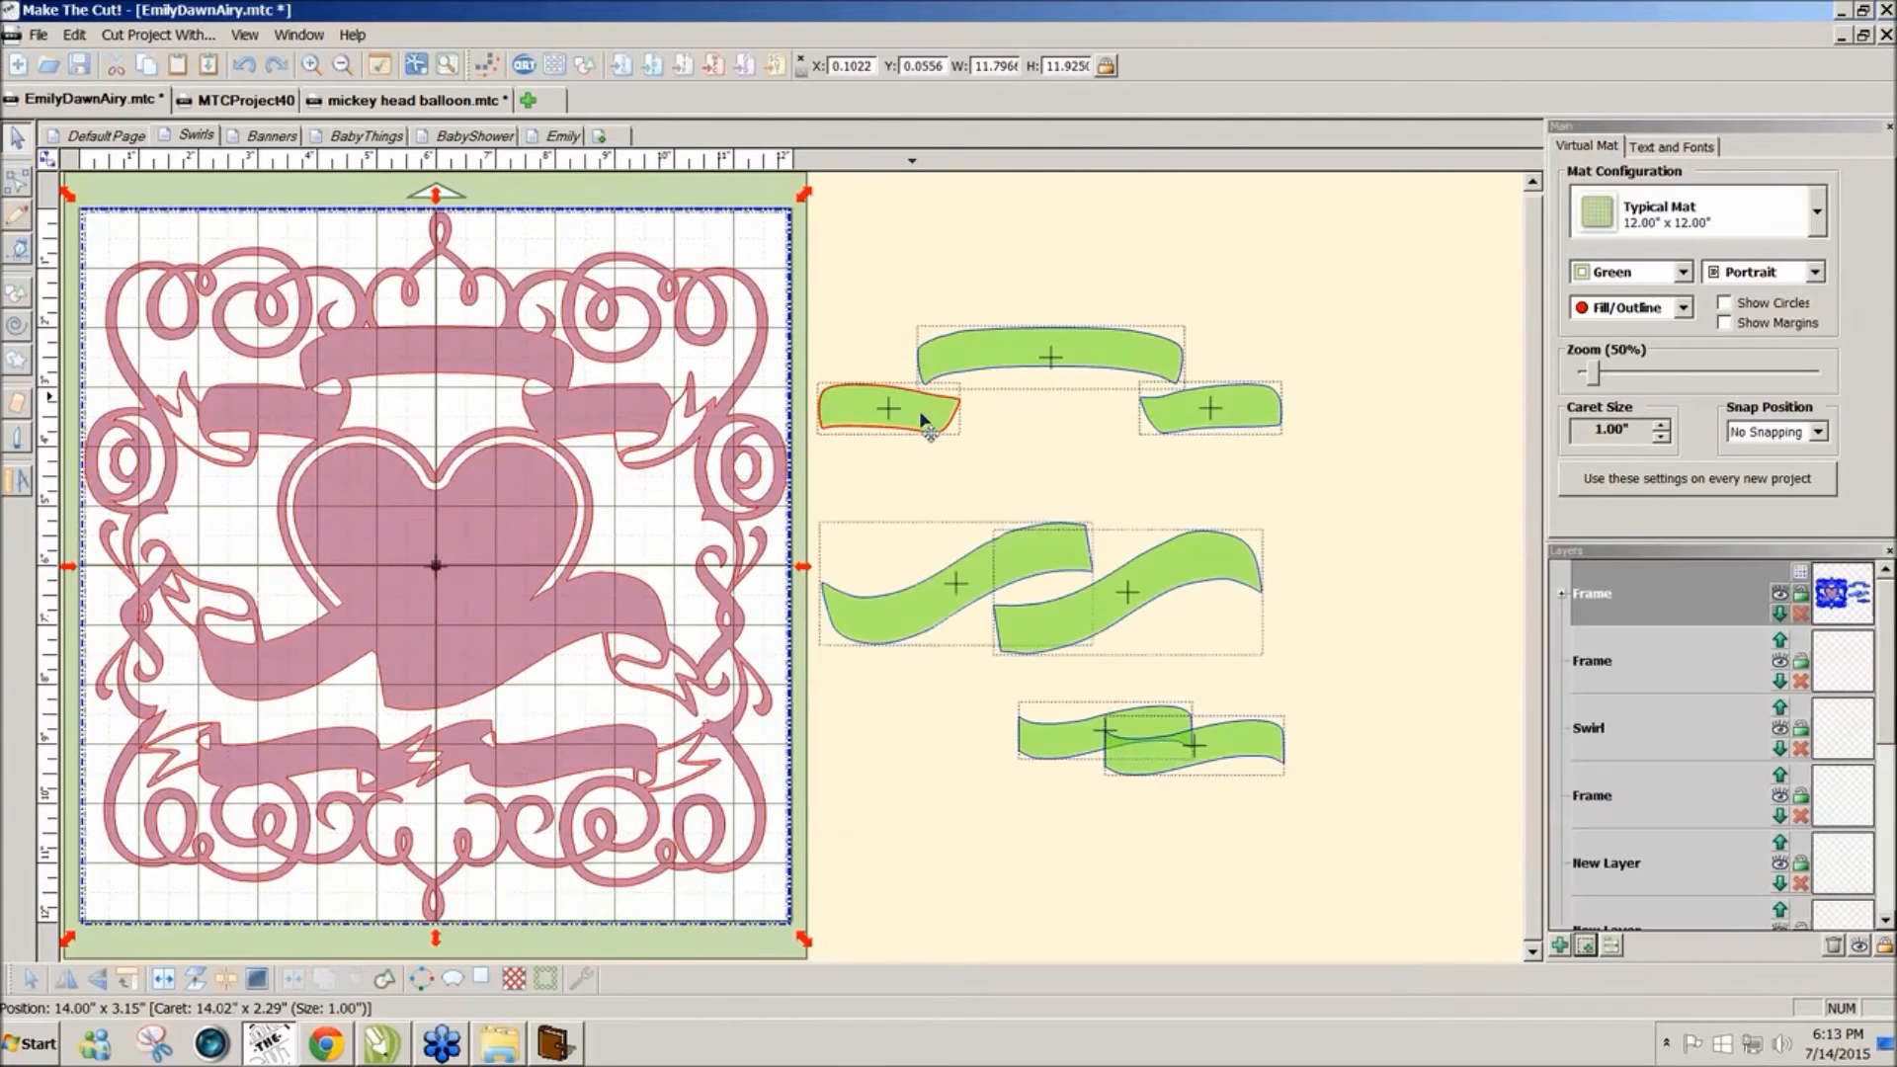
{"action": "mouse_move", "coordinate": [1146, 605]}
{"action": "left_mouse_down"}
{"action": "mouse_move", "coordinate": [1199, 593]}
{"action": "mouse_move", "coordinate": [1178, 609]}
{"action": "left_mouse_up"}
{"action": "left_click", "coordinate": [1349, 589]}
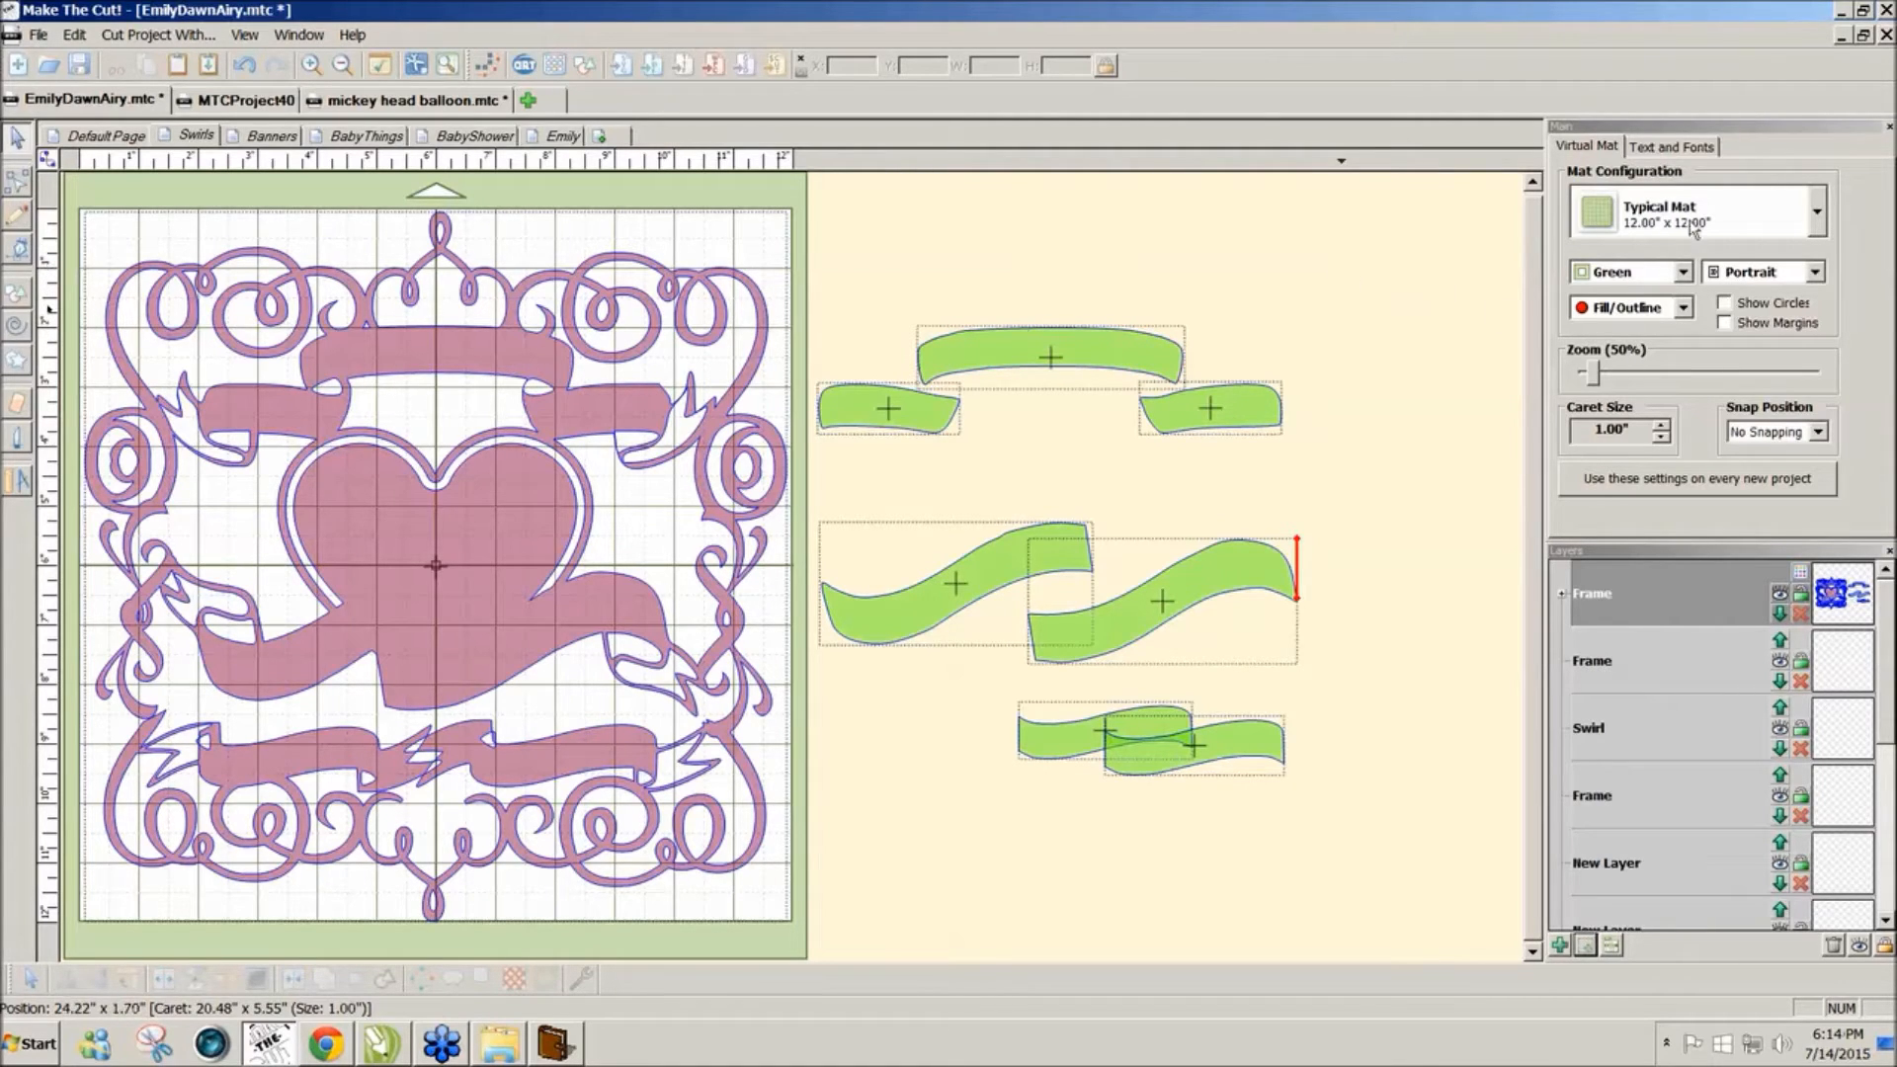
{"action": "left_click", "coordinate": [1702, 148]}
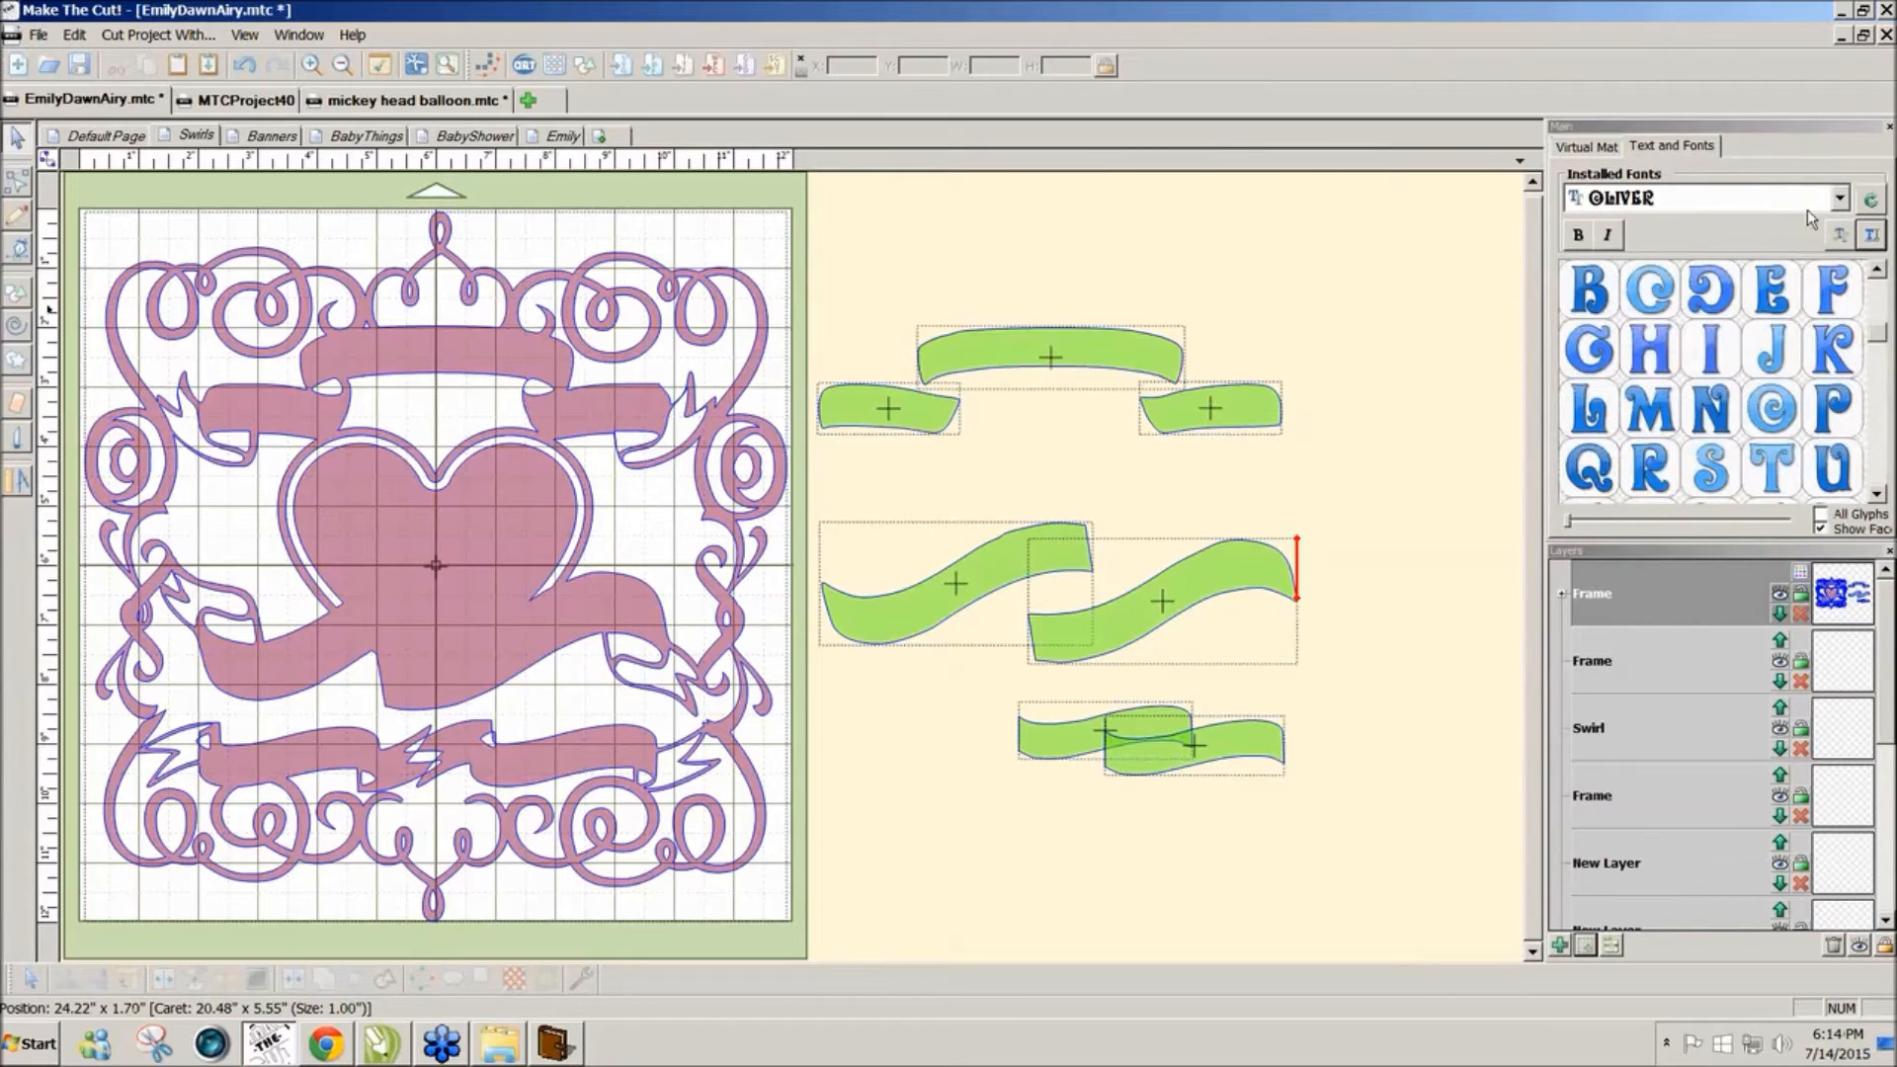
{"action": "left_click", "coordinate": [1870, 235]}
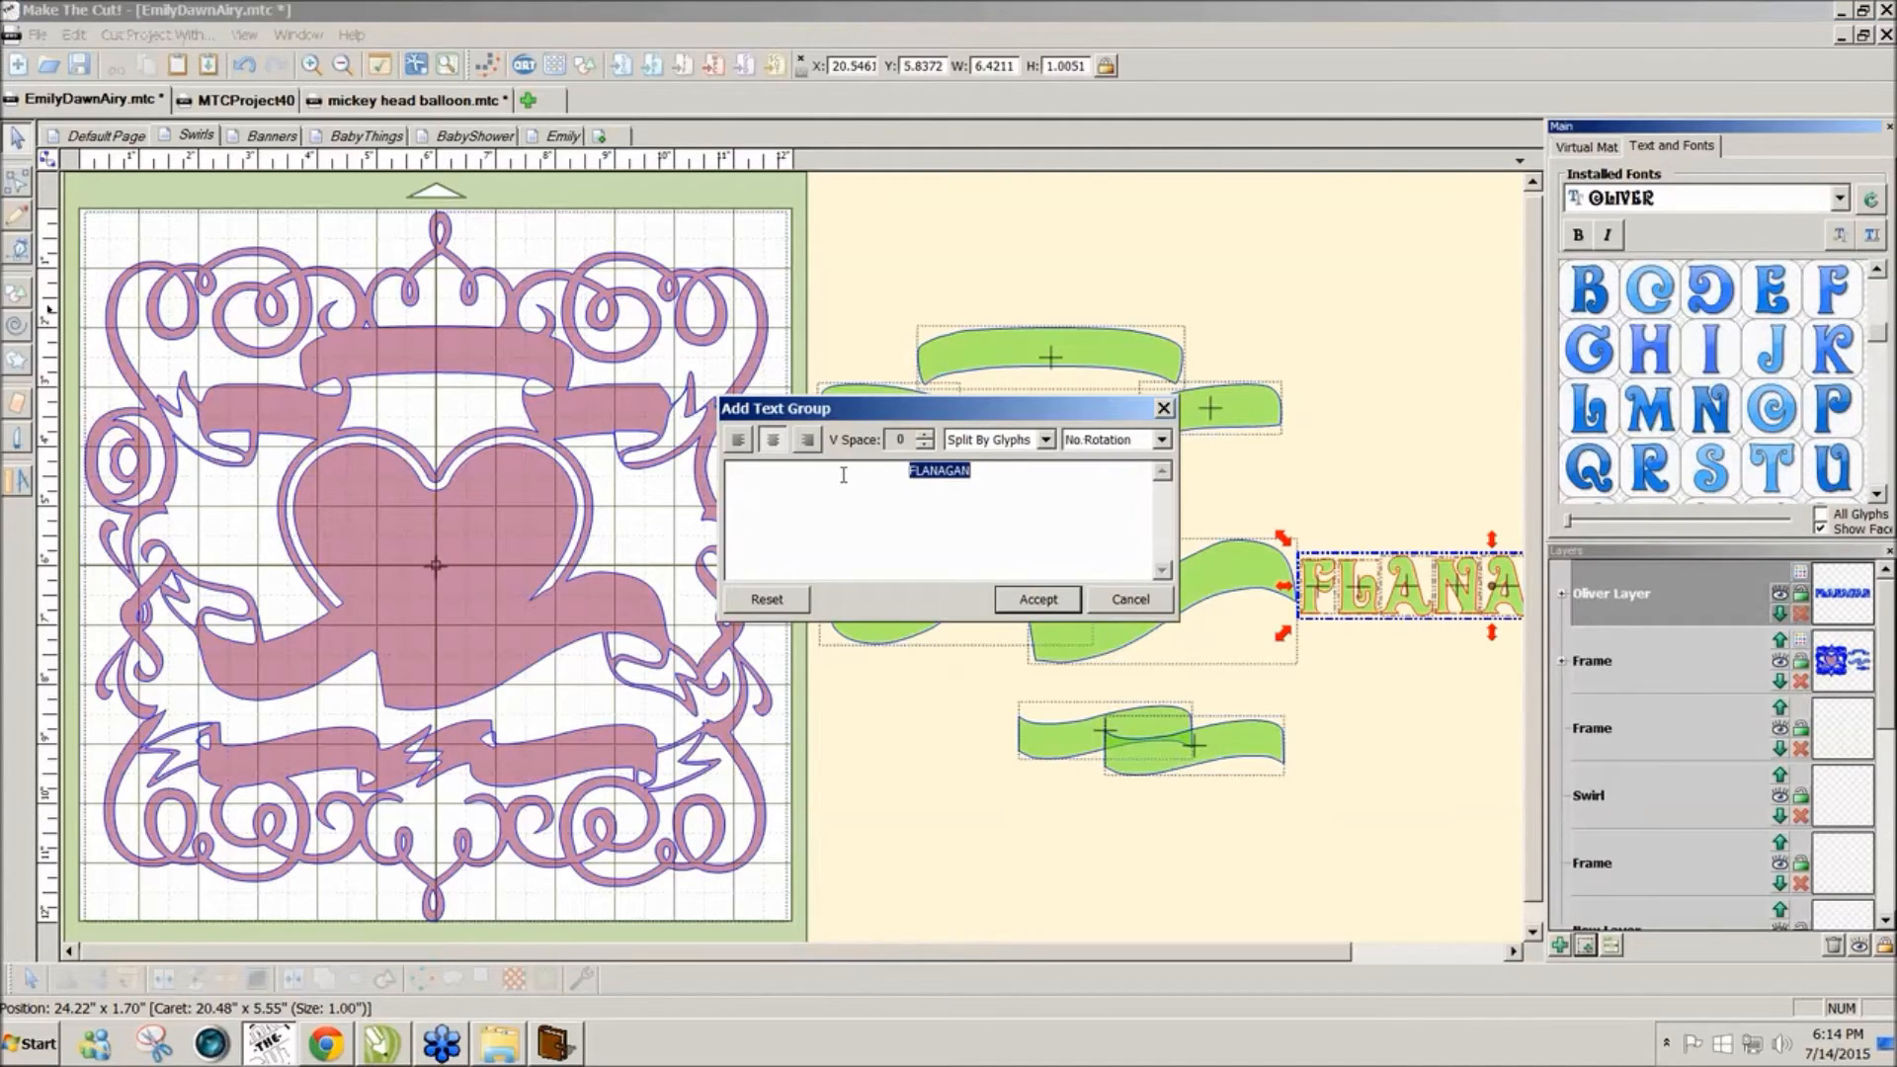
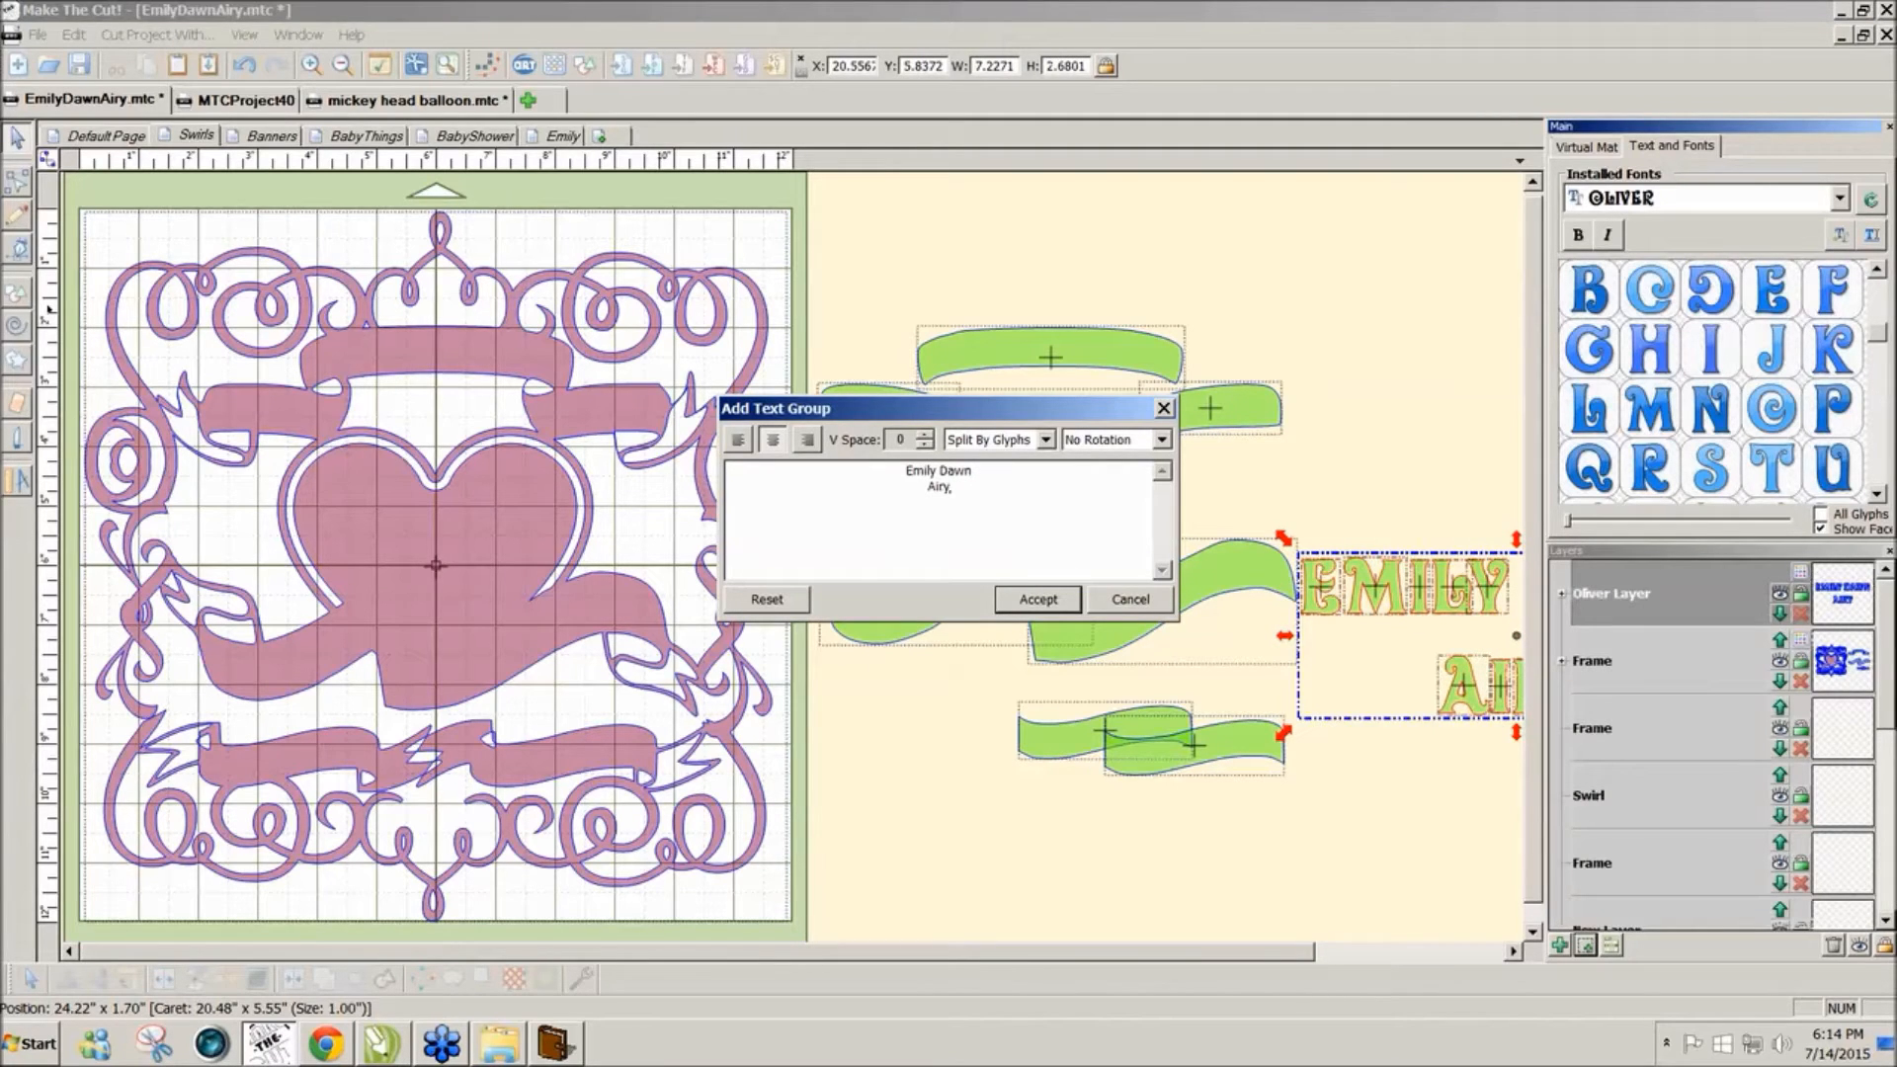
{"action": "left_click", "coordinate": [1039, 601]}
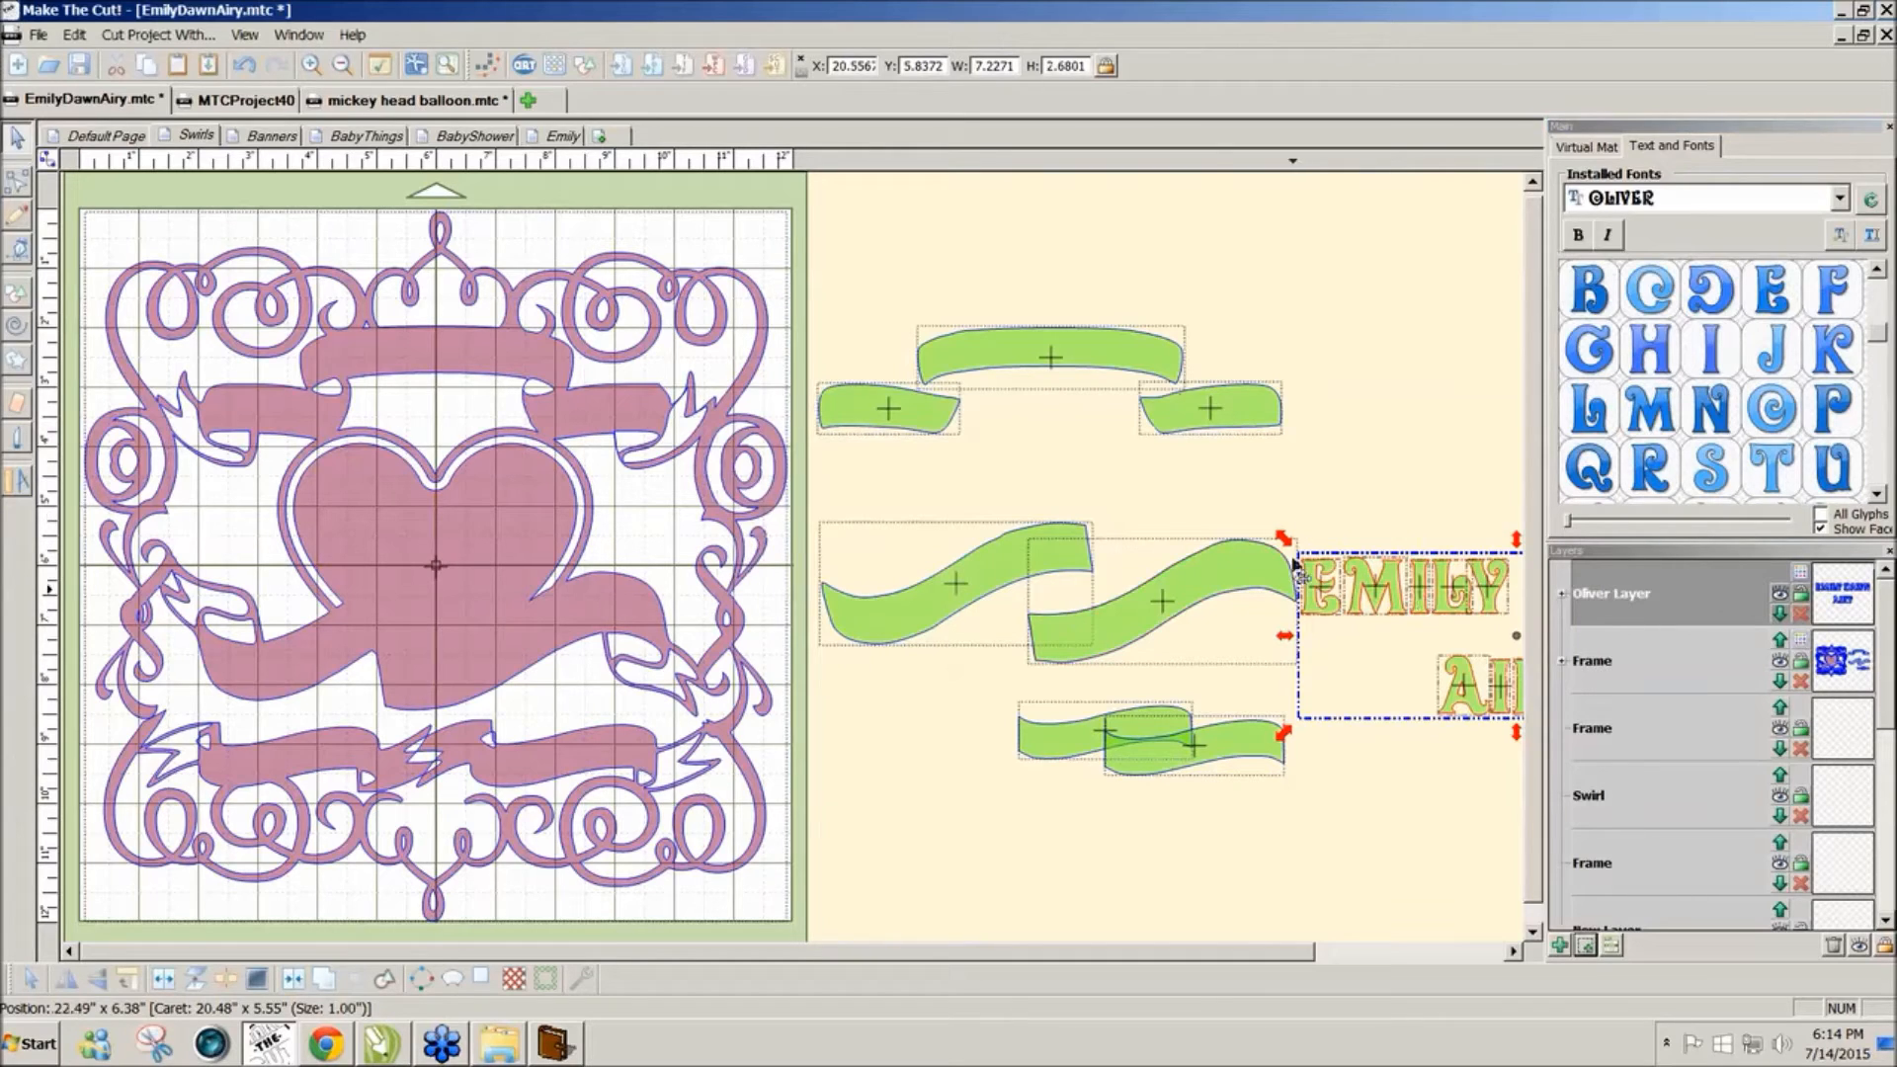
{"action": "left_click_drag", "start_coordinate": [1222, 967], "coordinate": [1409, 966]}
{"action": "left_click_drag", "start_coordinate": [1022, 472], "coordinate": [1512, 780]}
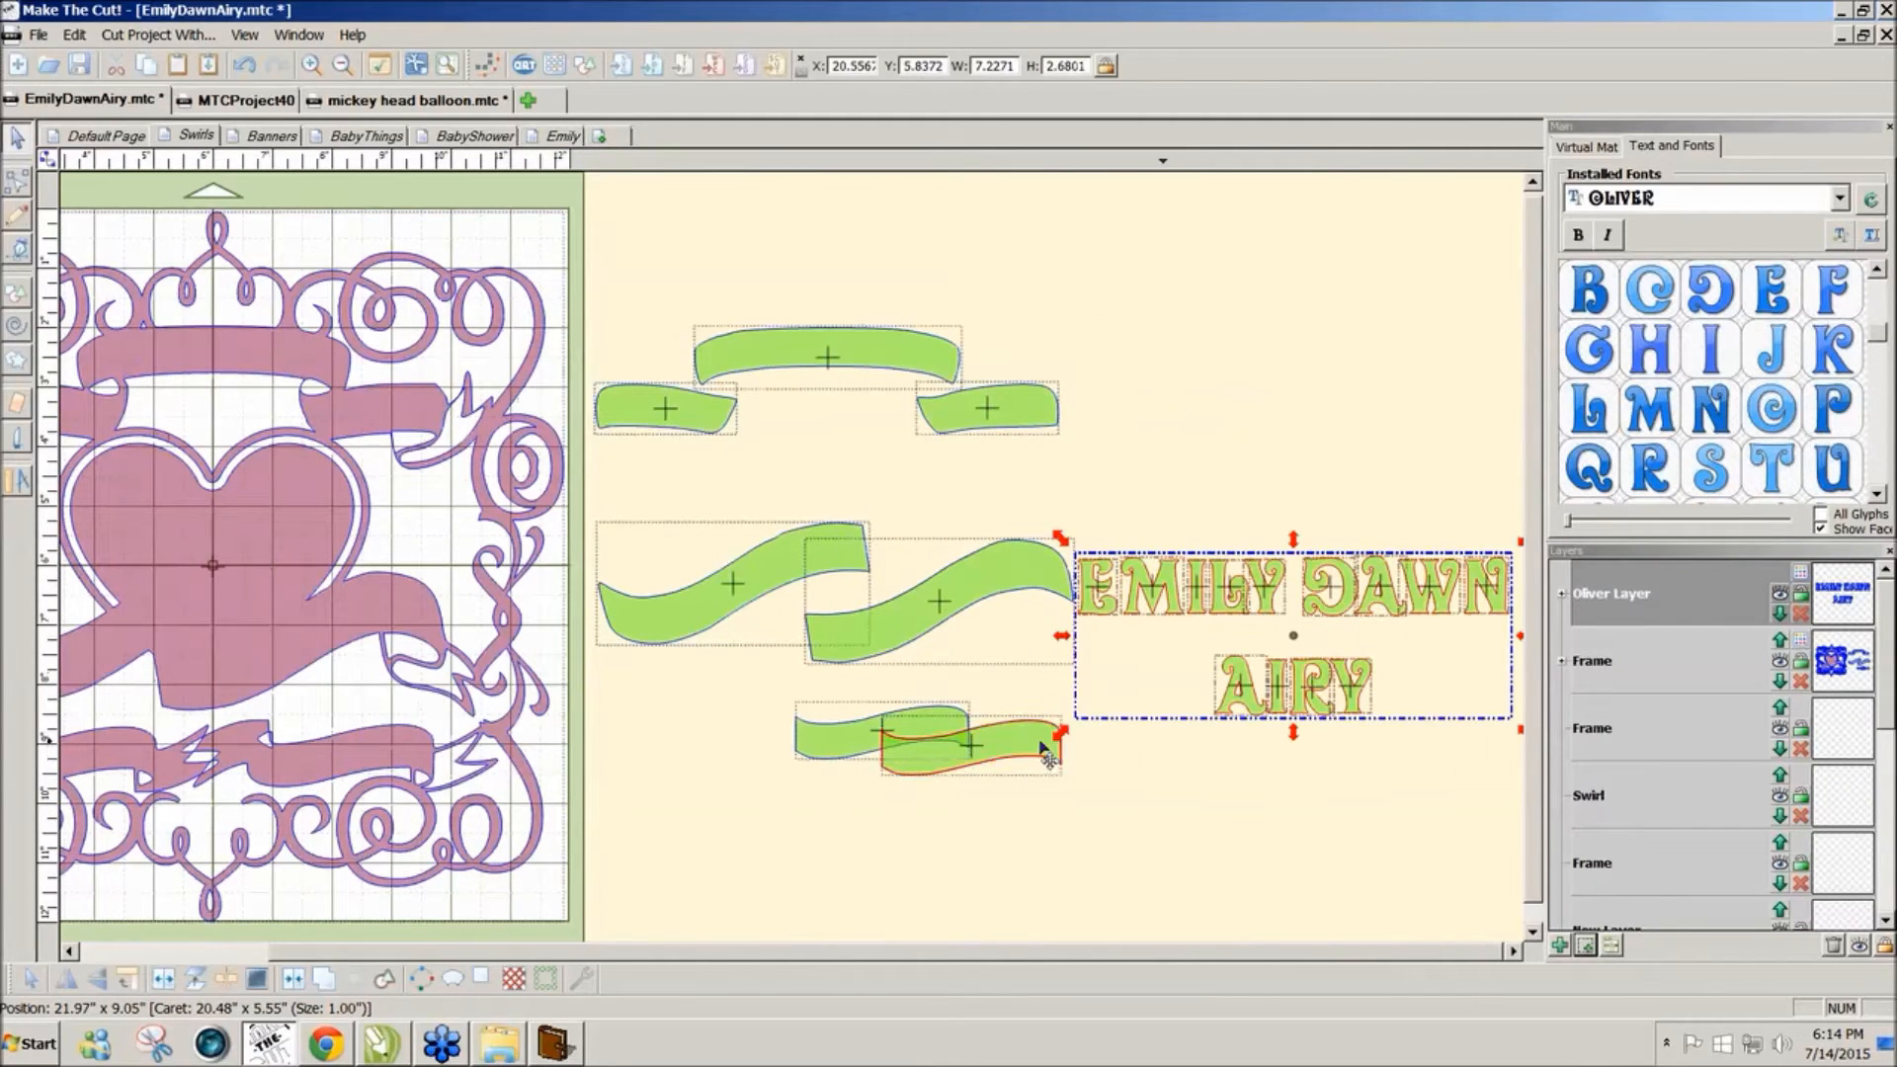
{"action": "left_click_drag", "start_coordinate": [1060, 733], "coordinate": [938, 810]}
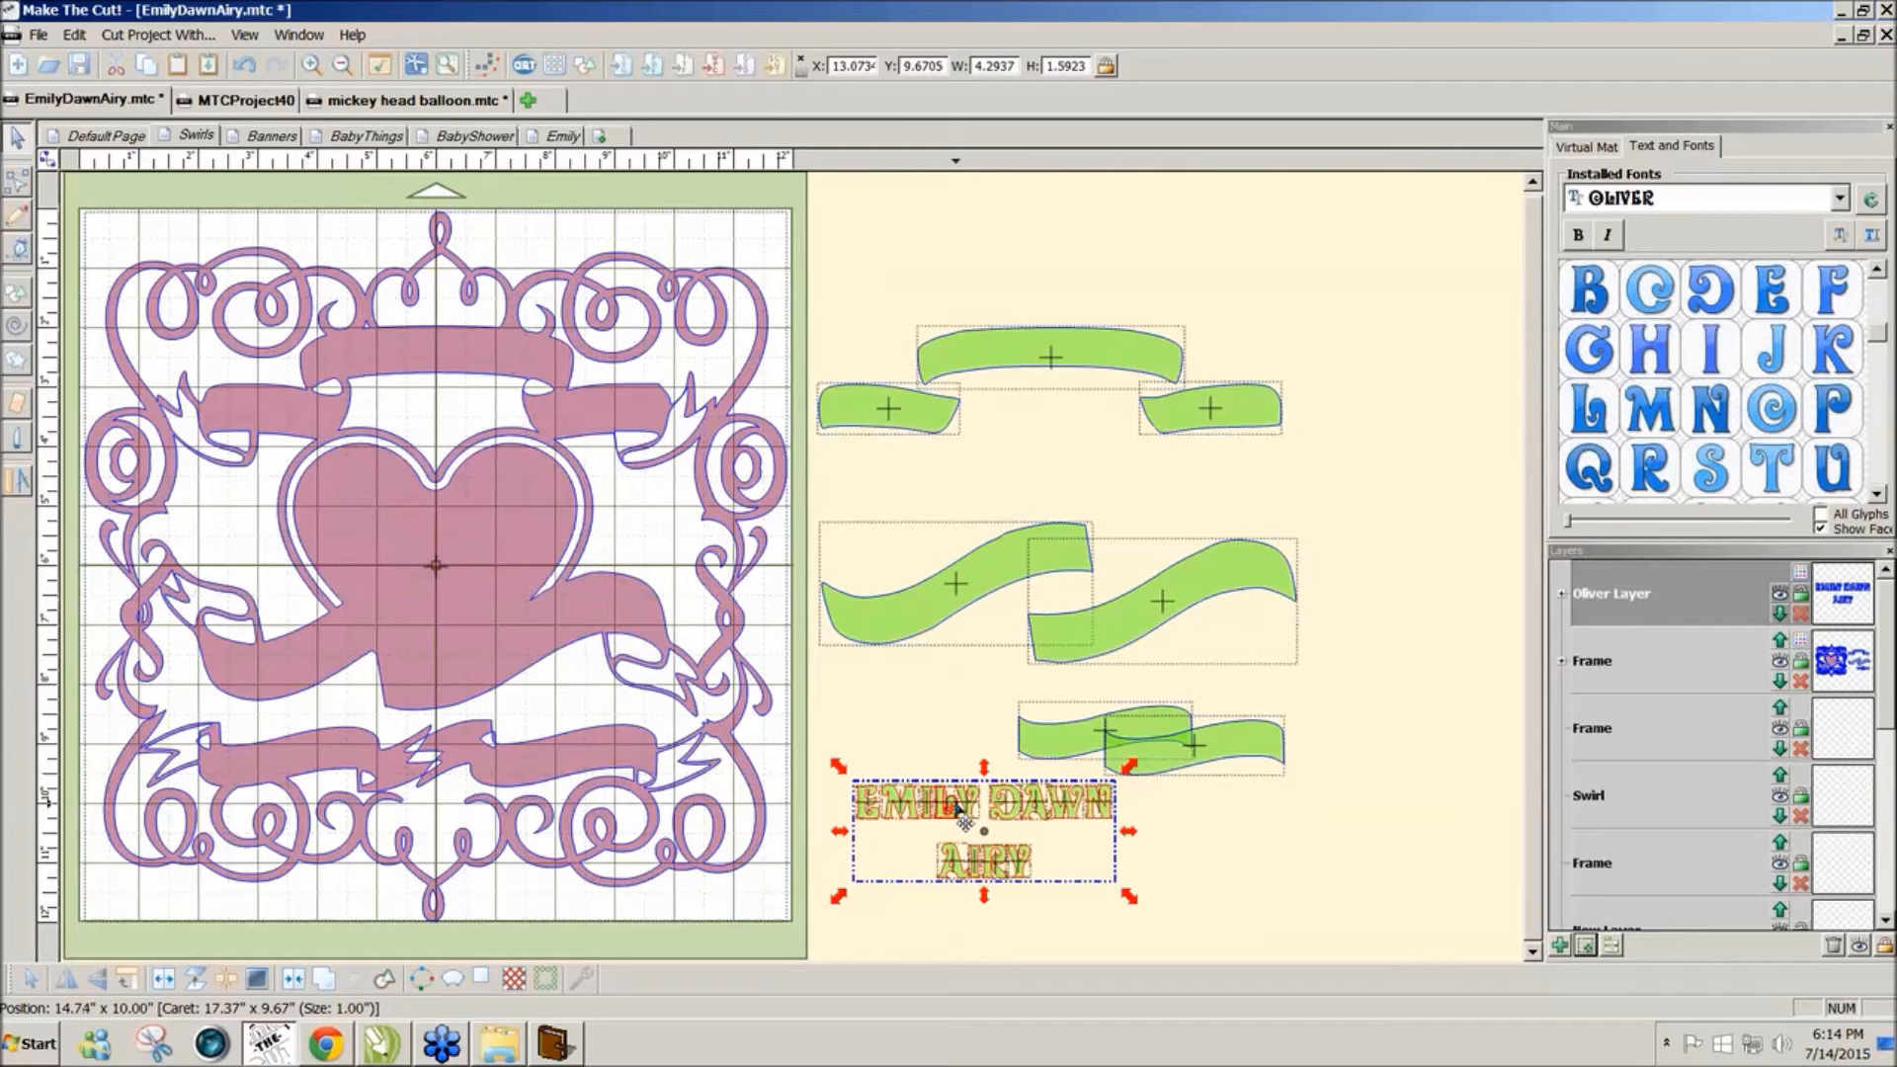
{"action": "scroll", "coordinate": [956, 808], "scroll_direction": "up", "scroll_amount": 3}
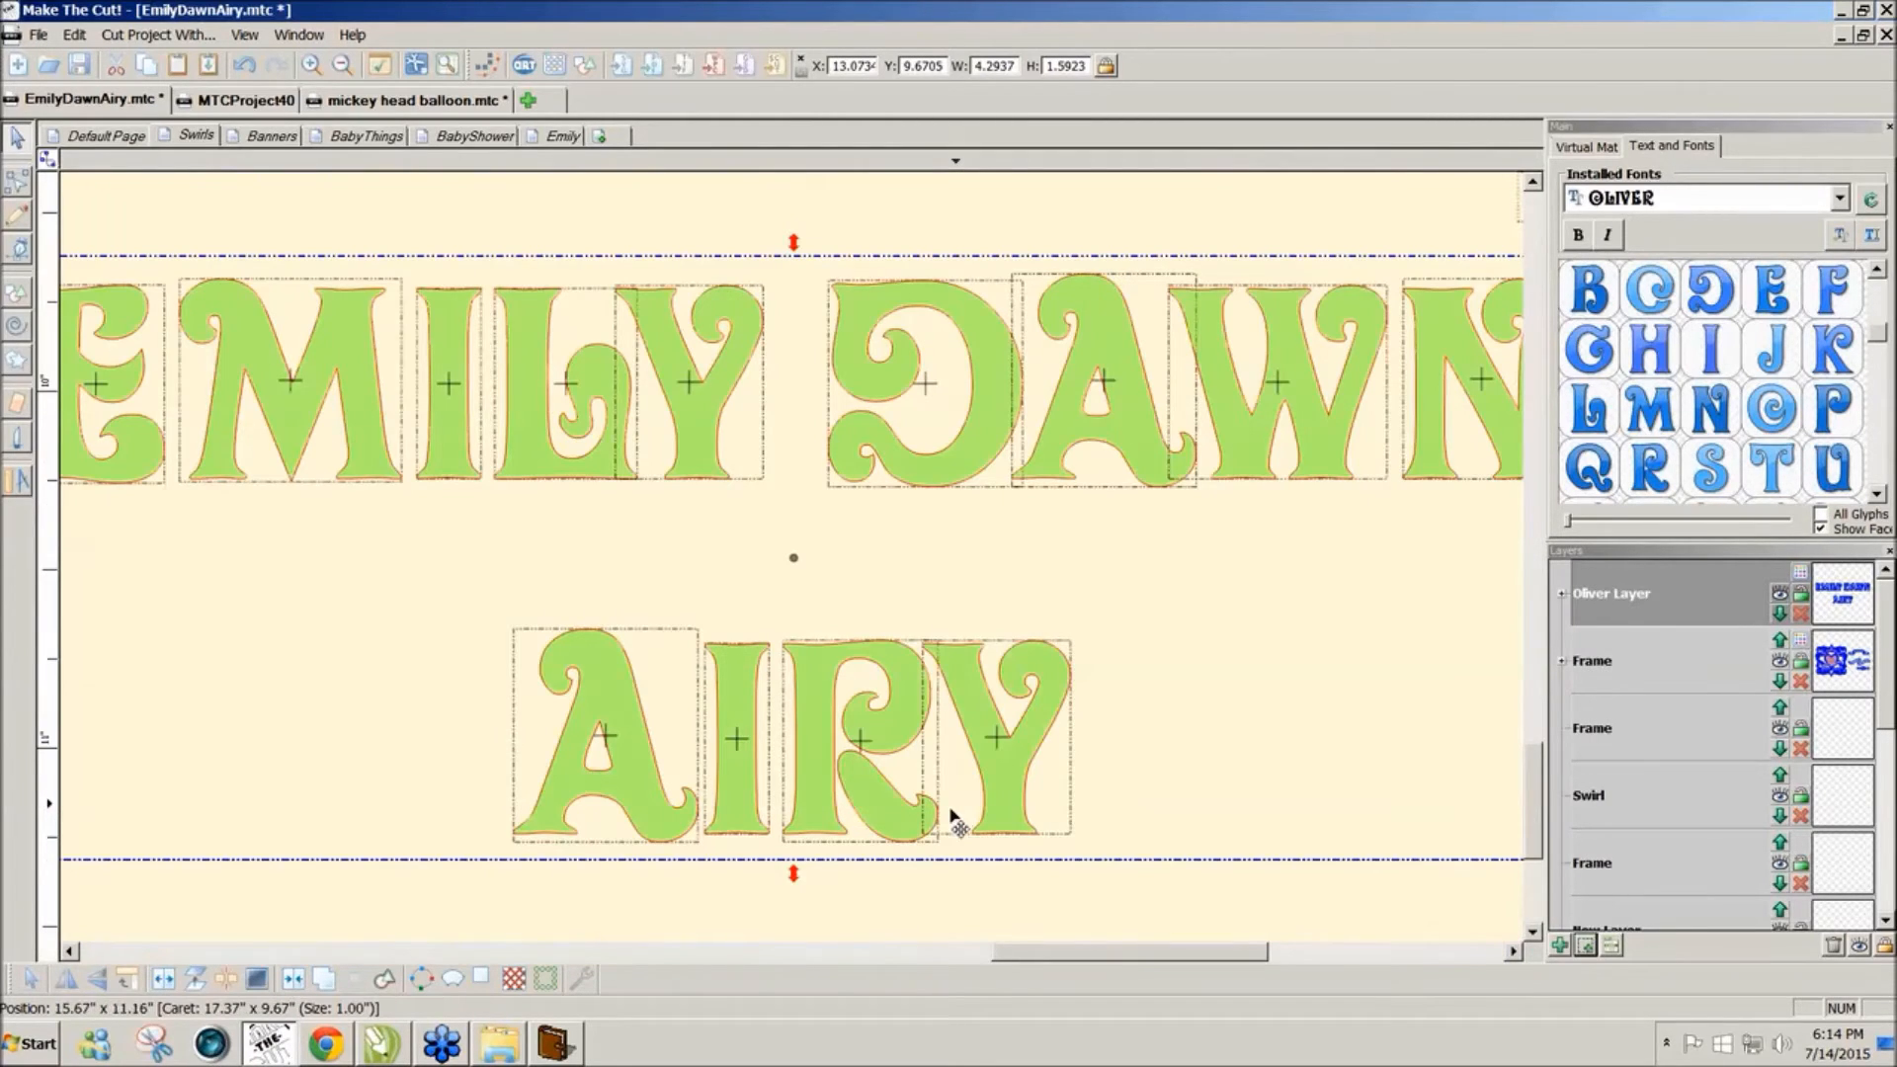
{"action": "mouse_move", "coordinate": [1034, 958]}
{"action": "left_mouse_down"}
{"action": "mouse_move", "coordinate": [994, 960]}
{"action": "mouse_move", "coordinate": [1020, 959]}
{"action": "left_mouse_up"}
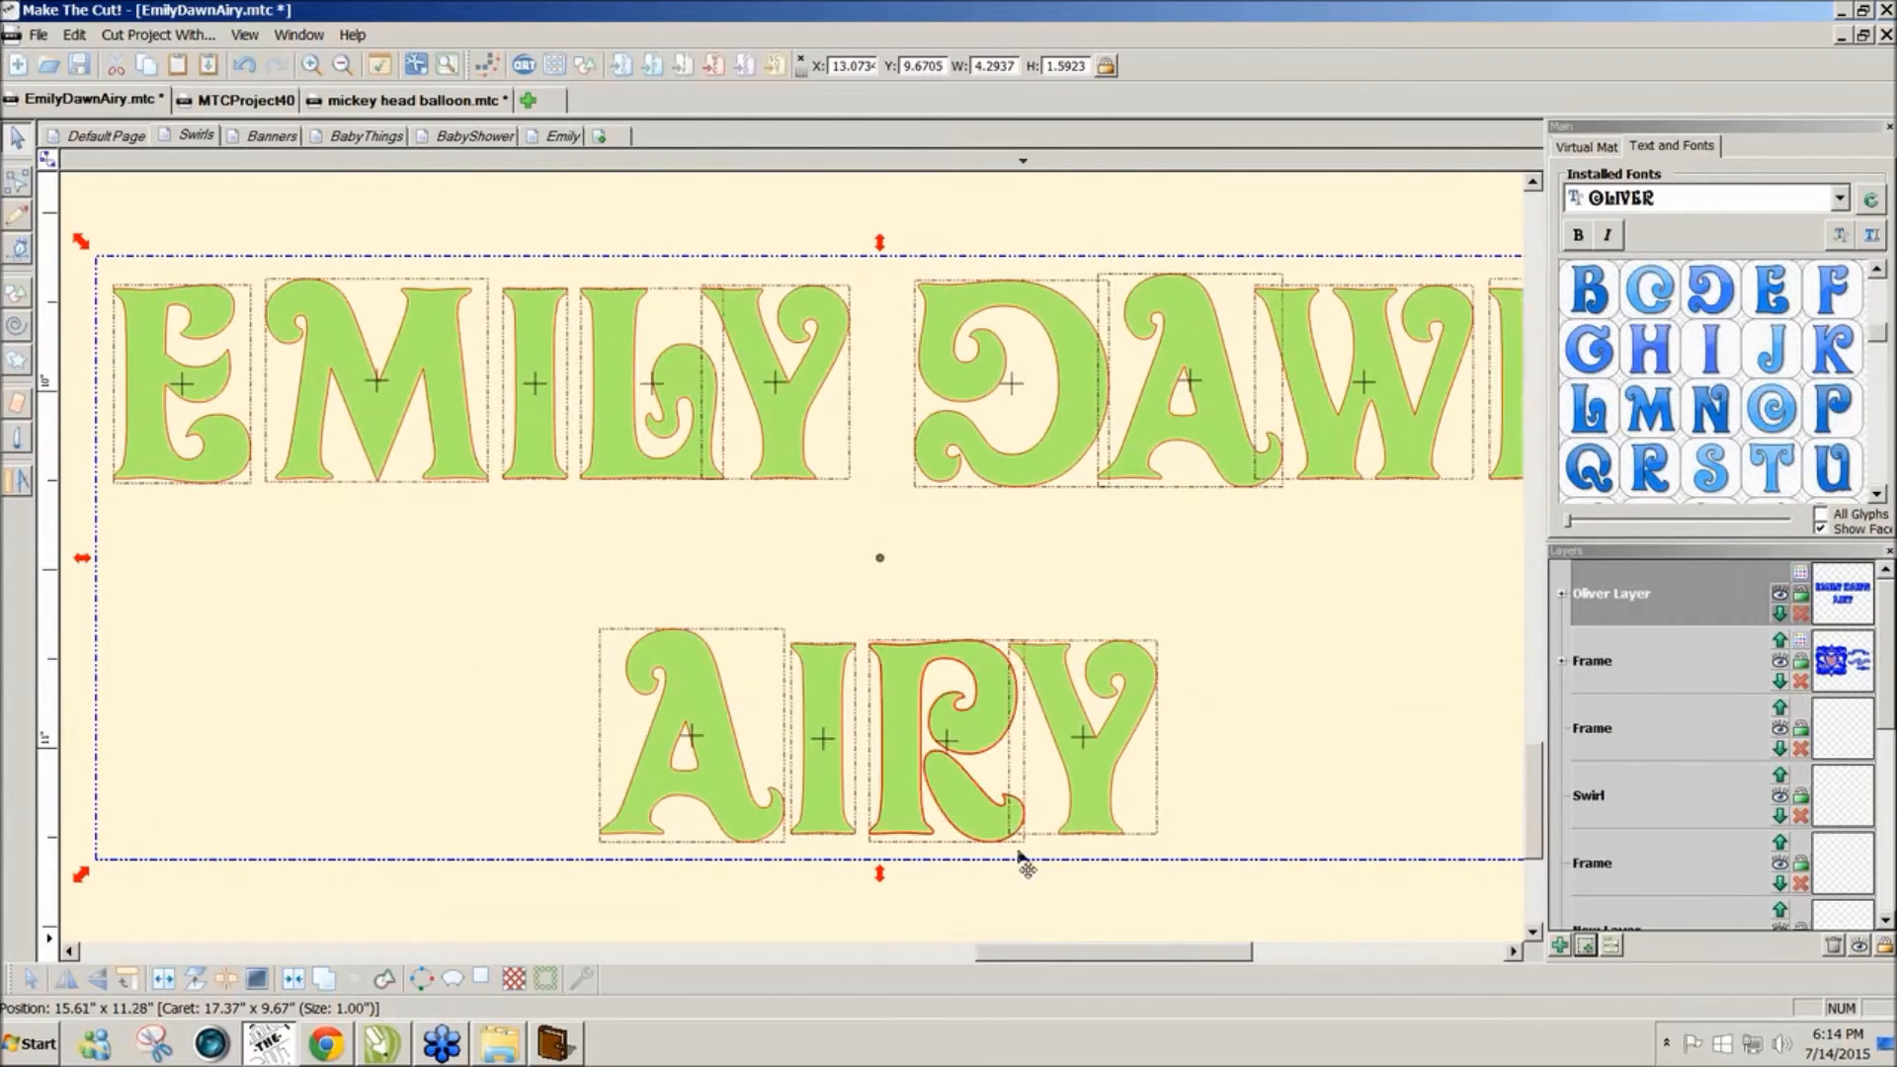
{"action": "left_click_drag", "start_coordinate": [1087, 966], "coordinate": [999, 945]}
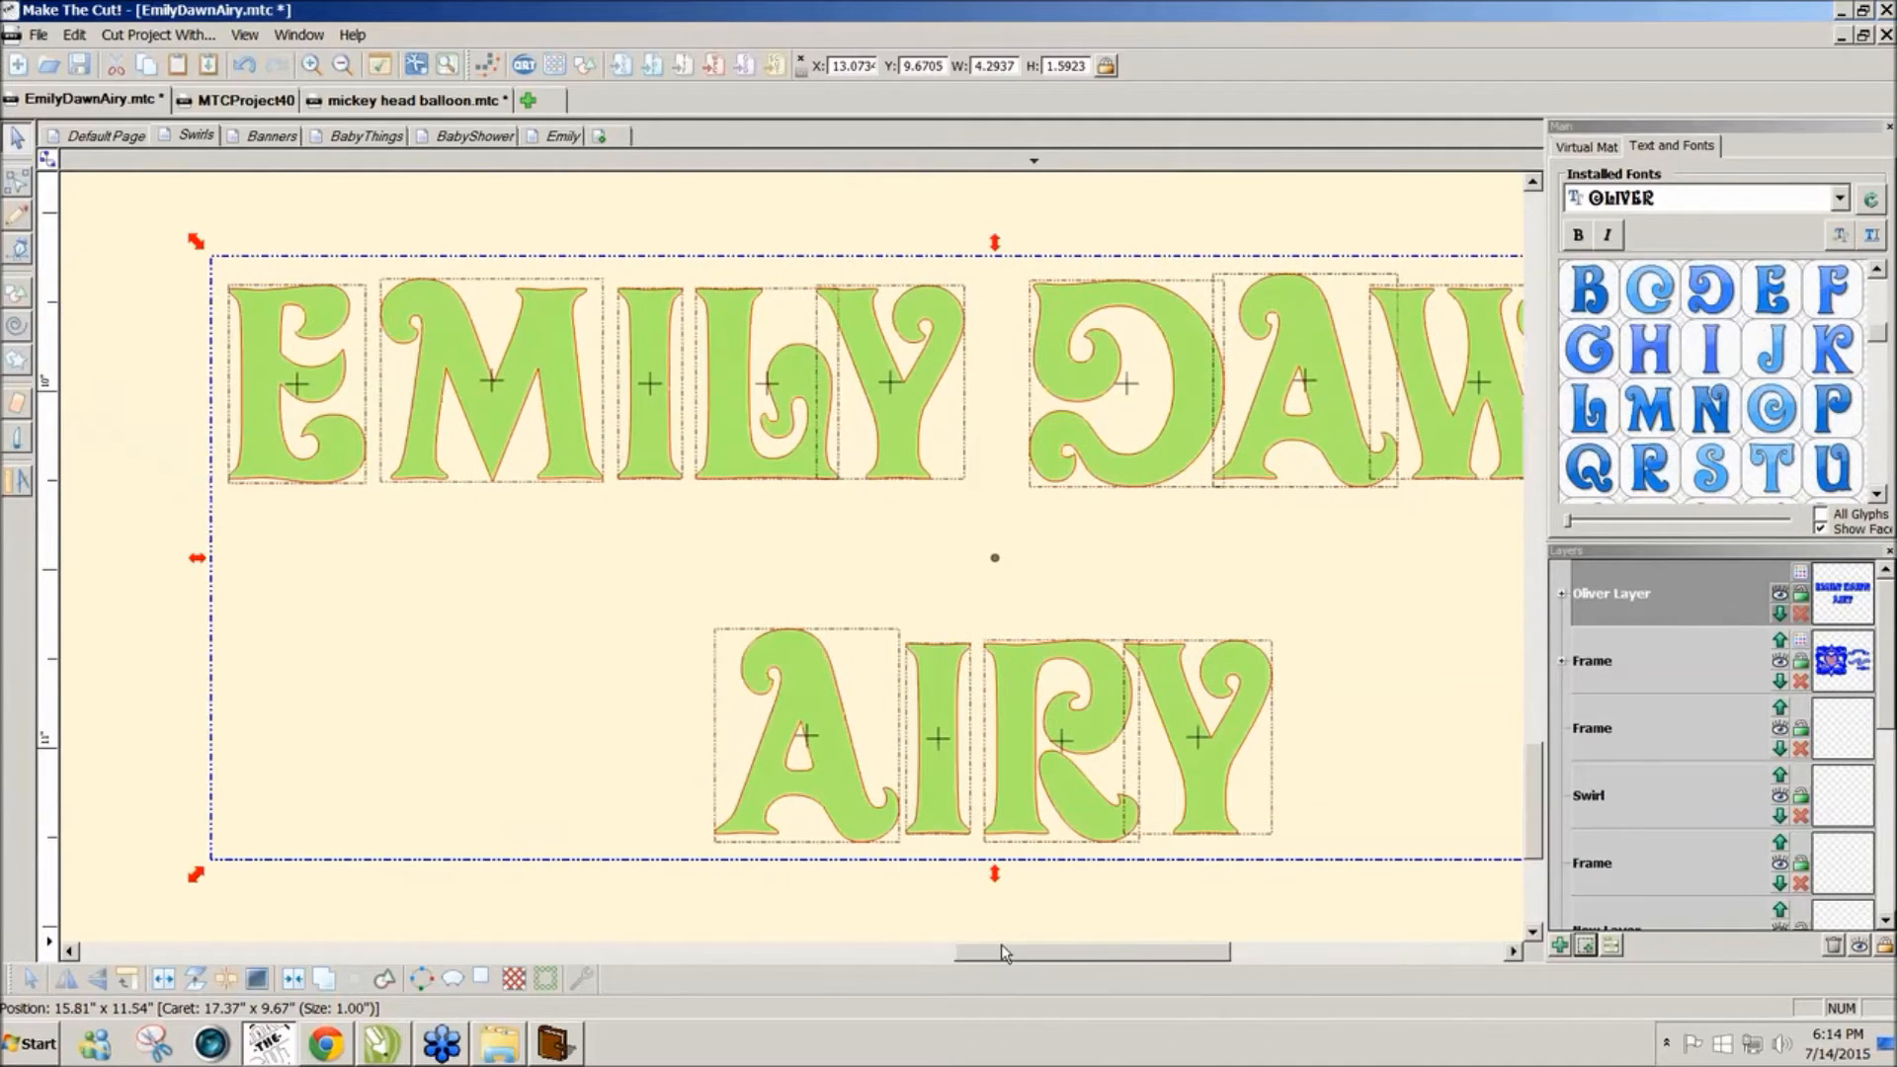
{"action": "left_click", "coordinate": [15, 413]}
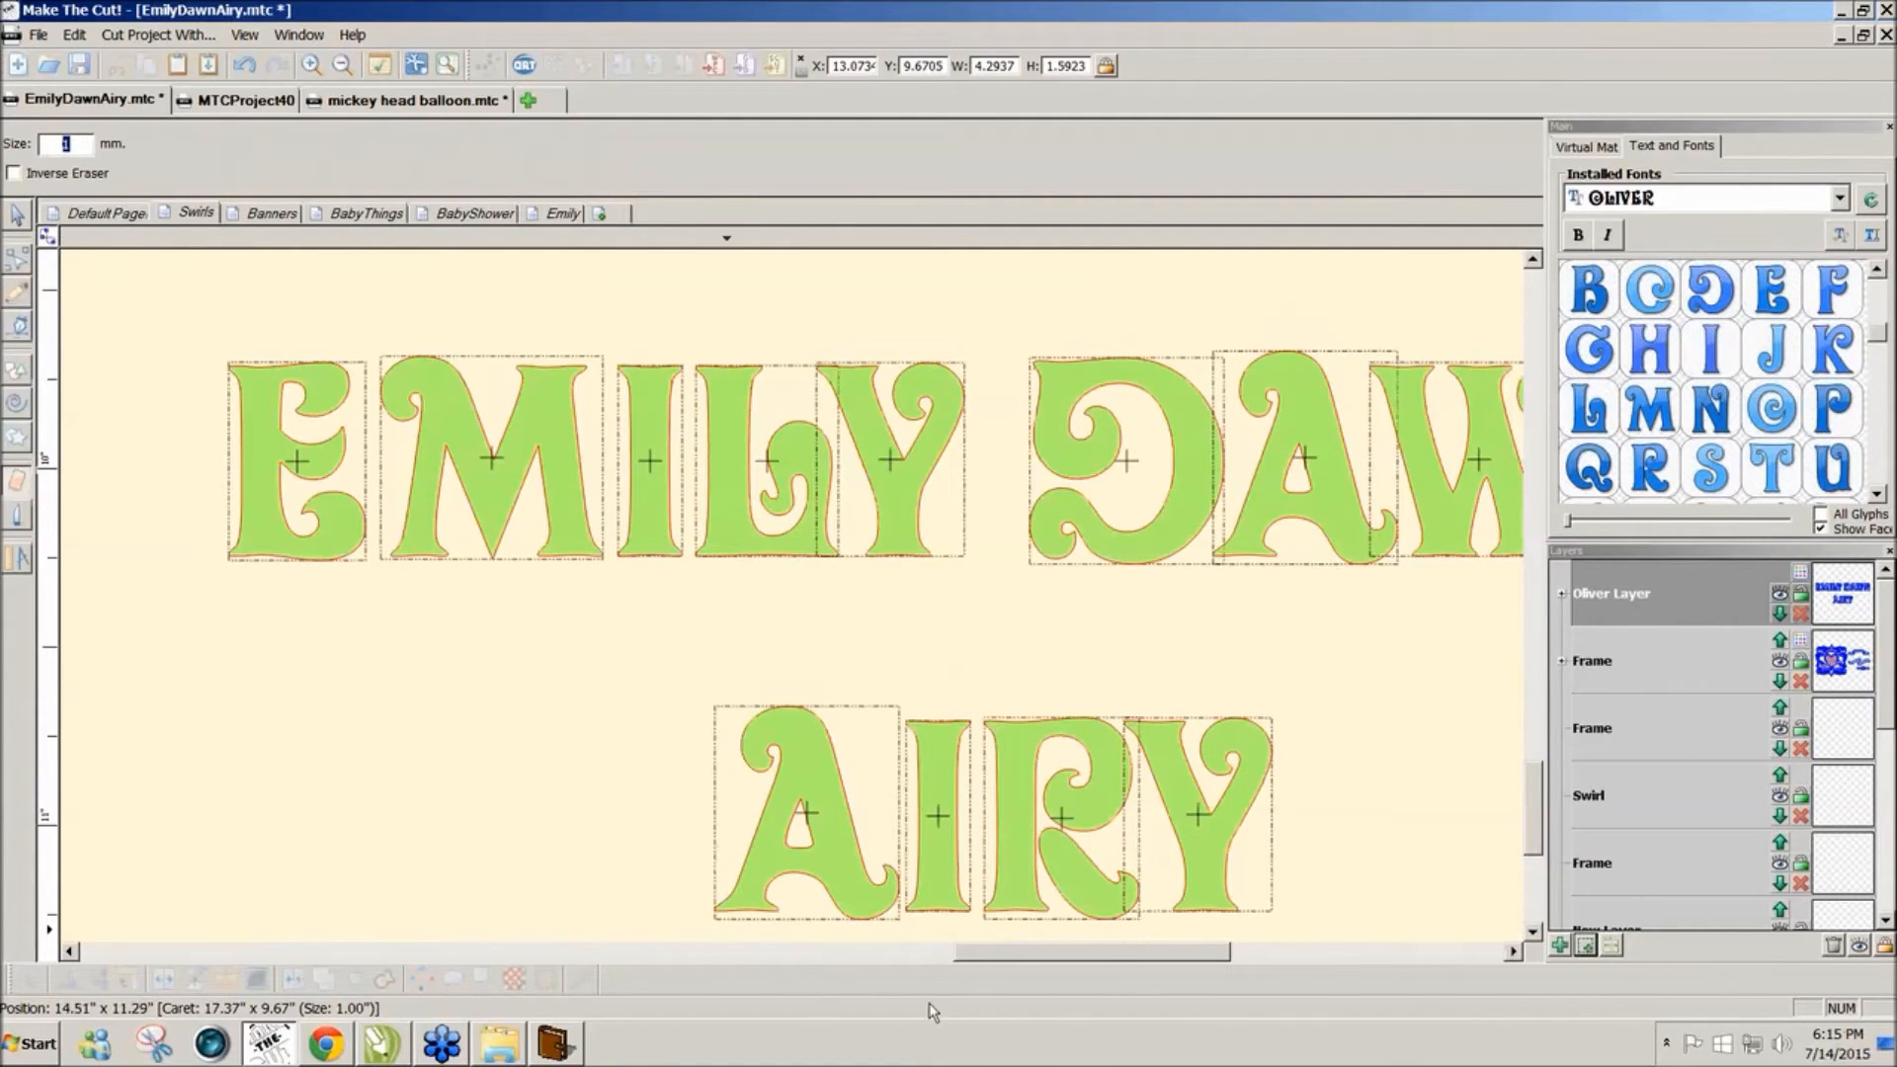
{"action": "left_click_drag", "start_coordinate": [1021, 960], "coordinate": [1070, 958]}
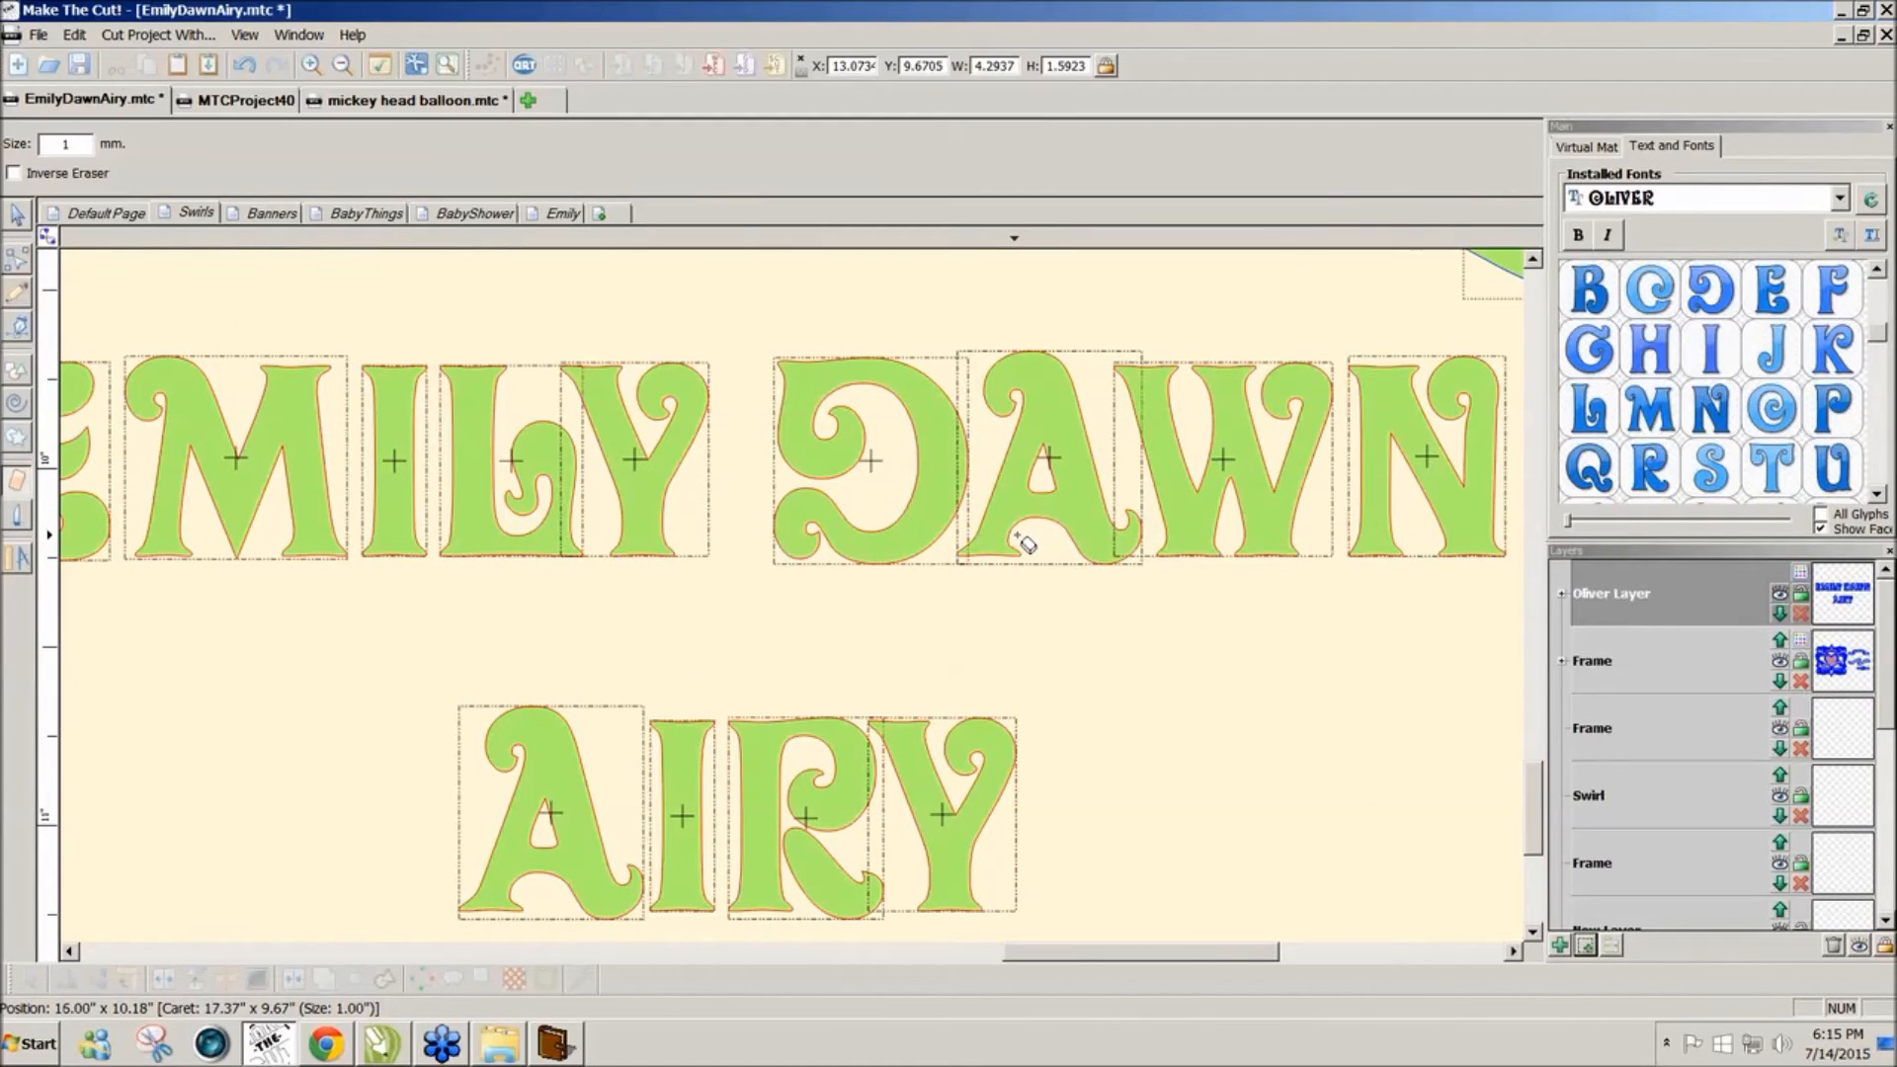
{"action": "left_click_drag", "start_coordinate": [1023, 542], "coordinate": [1051, 483]}
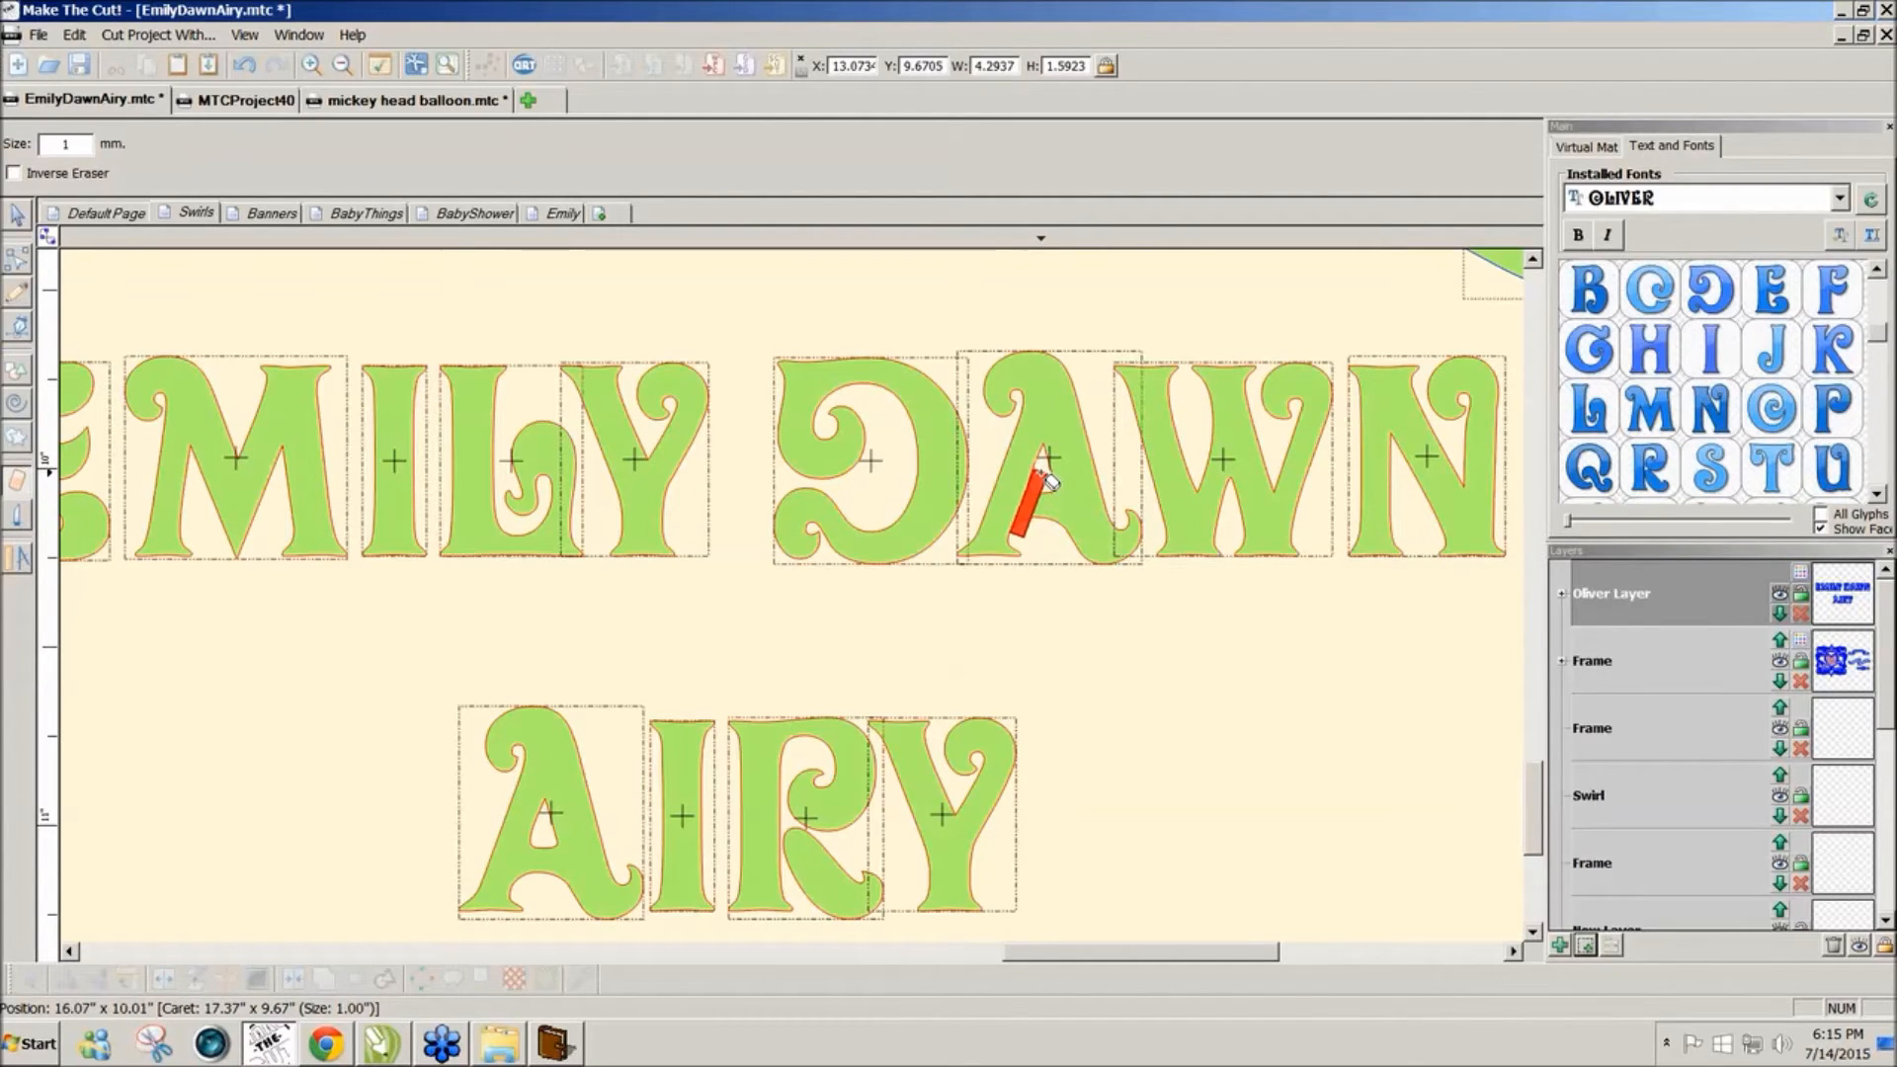
{"action": "left_click_drag", "start_coordinate": [1049, 481], "coordinate": [1049, 482]}
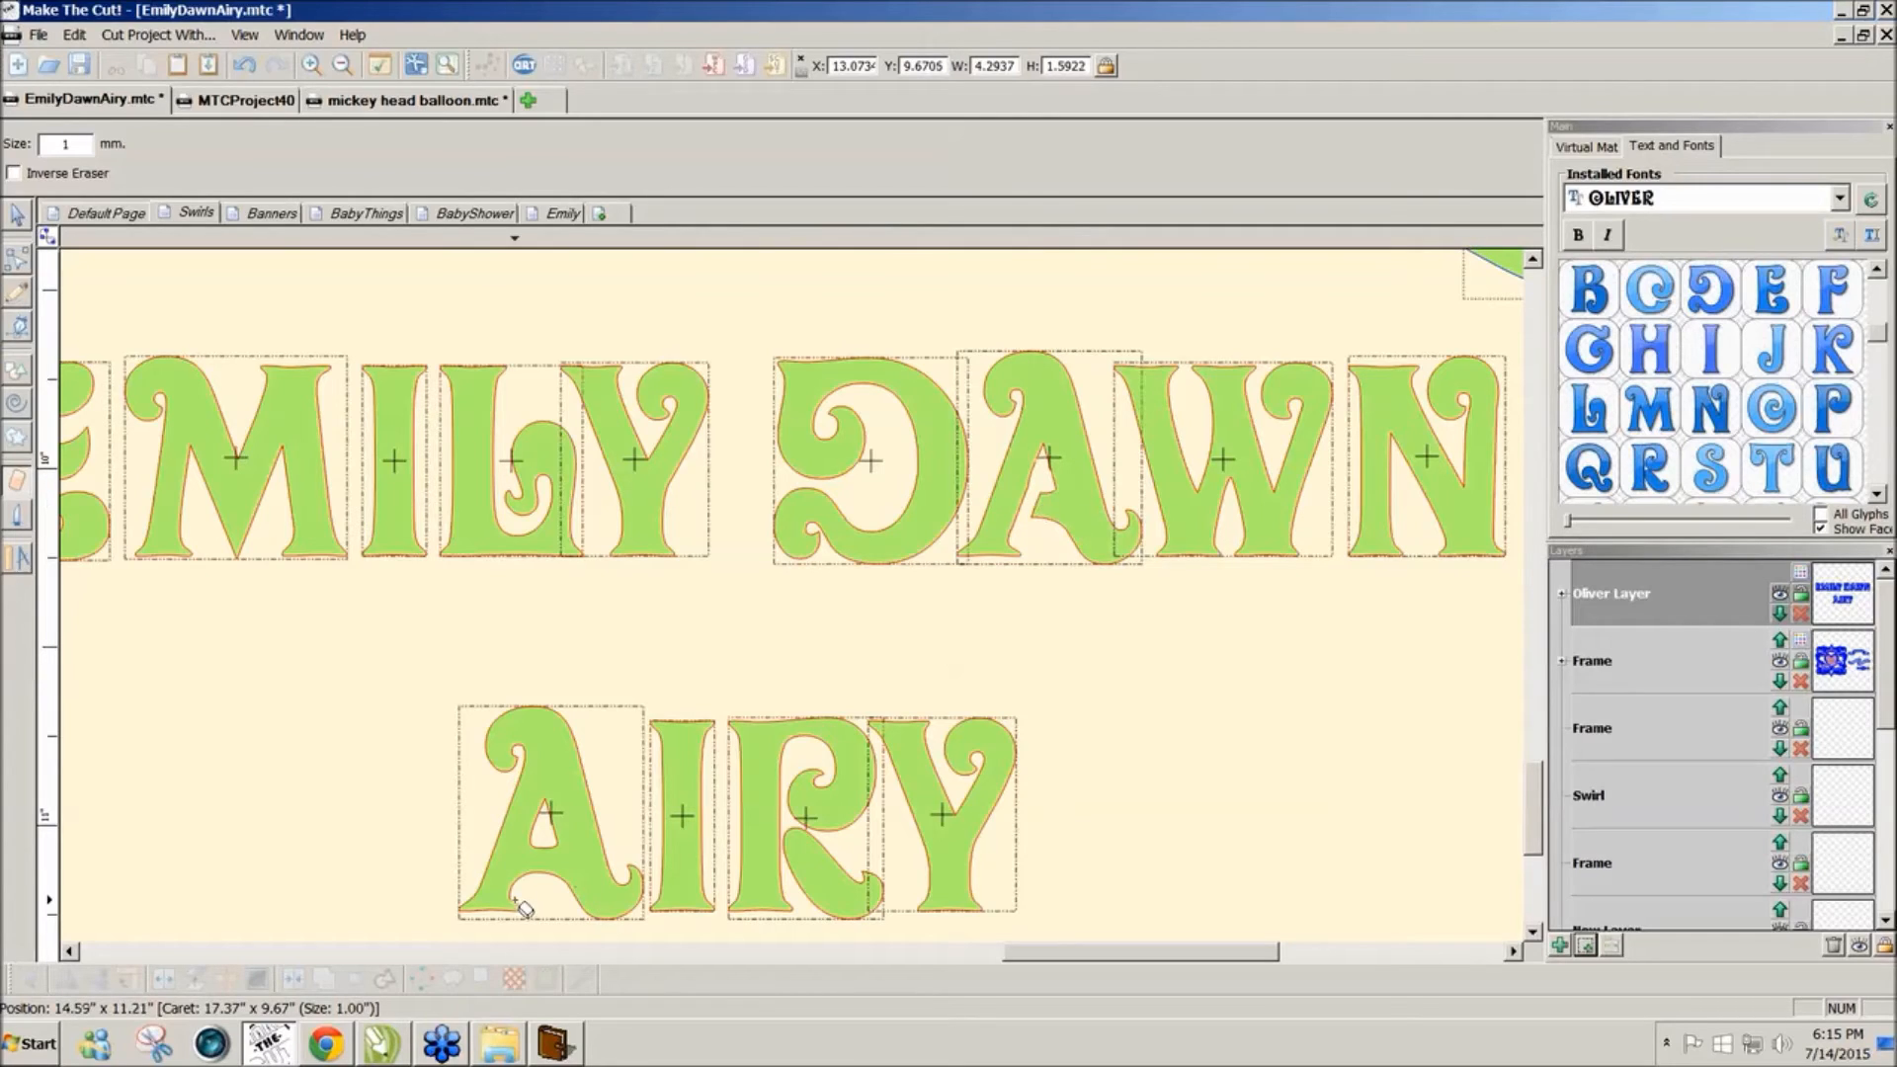
{"action": "mouse_move", "coordinate": [515, 887]}
{"action": "left_mouse_down"}
{"action": "mouse_move", "coordinate": [541, 825]}
{"action": "mouse_move", "coordinate": [541, 895]}
{"action": "mouse_move", "coordinate": [552, 826]}
{"action": "left_mouse_up"}
{"action": "left_click_drag", "start_coordinate": [1050, 954], "coordinate": [1013, 953]}
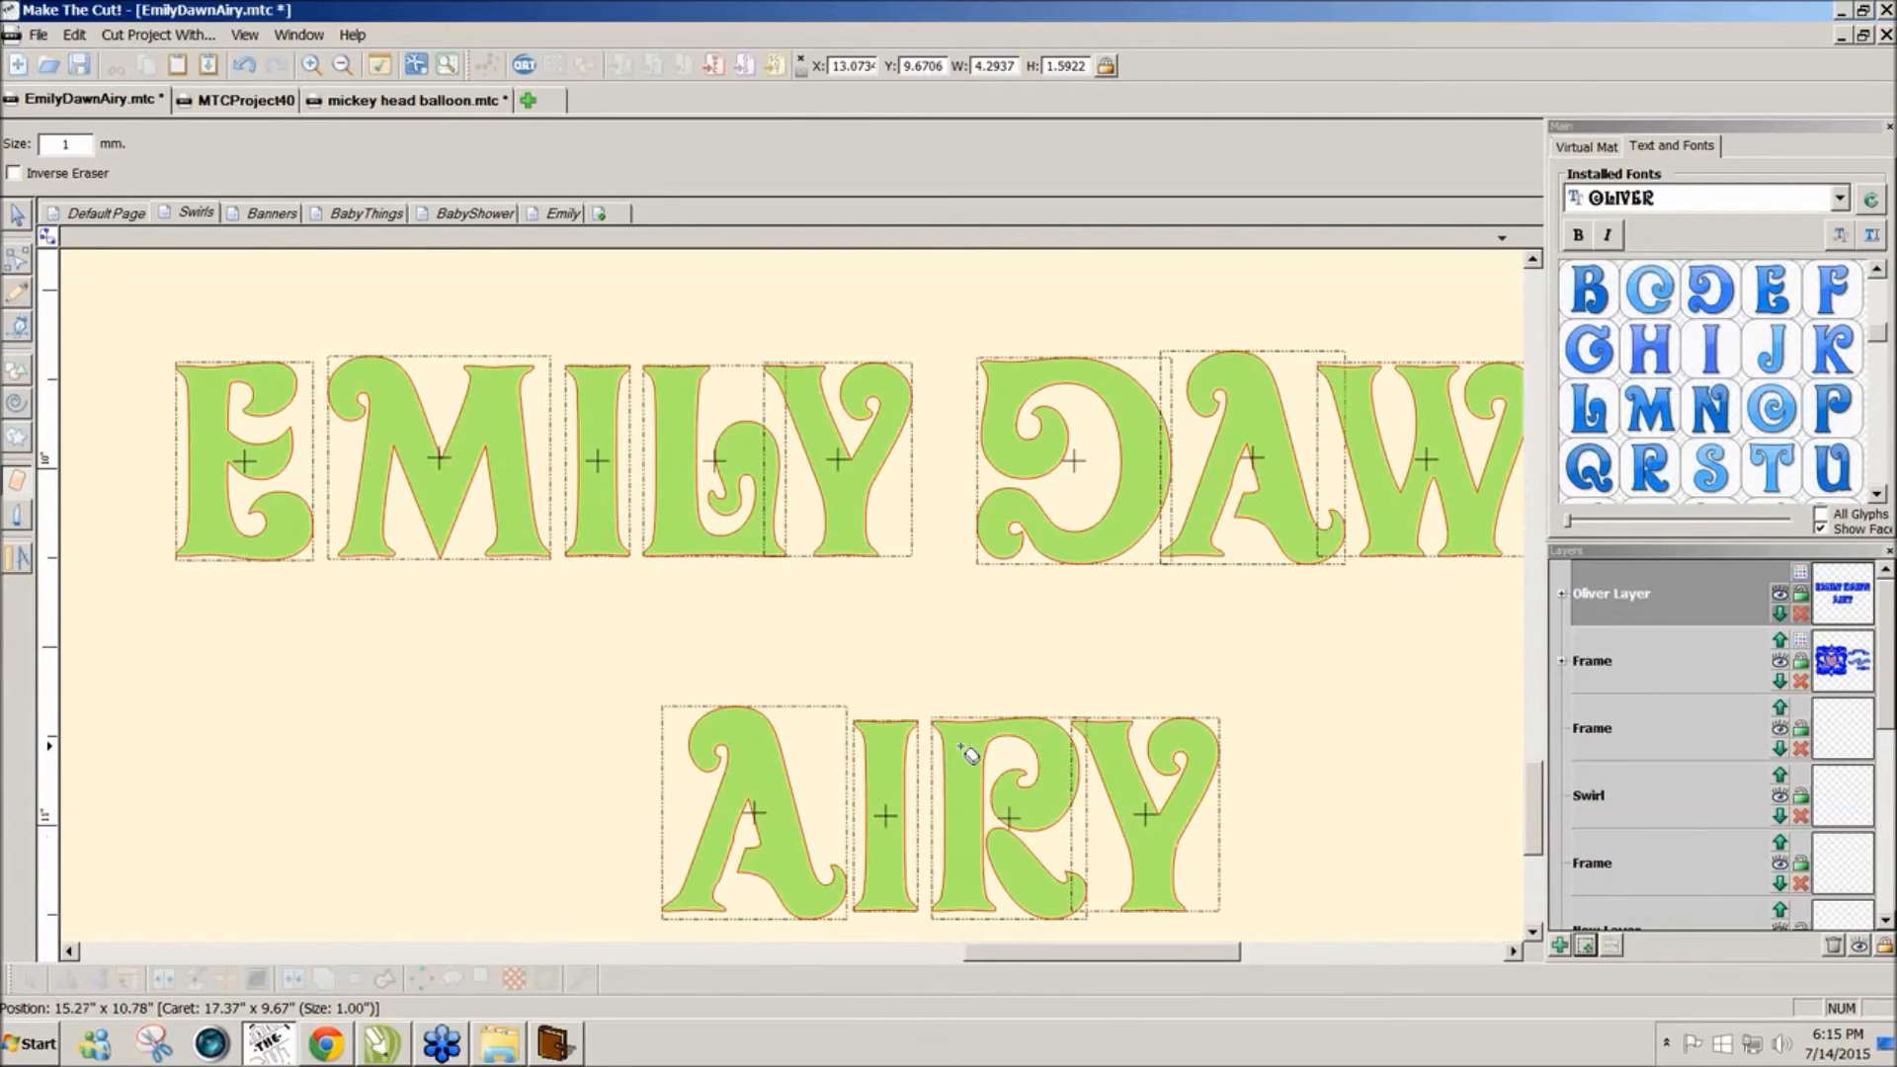
{"action": "mouse_move", "coordinate": [509, 660]}
{"action": "left_mouse_down"}
{"action": "mouse_move", "coordinate": [712, 680]}
{"action": "mouse_move", "coordinate": [1228, 901]}
{"action": "left_mouse_up"}
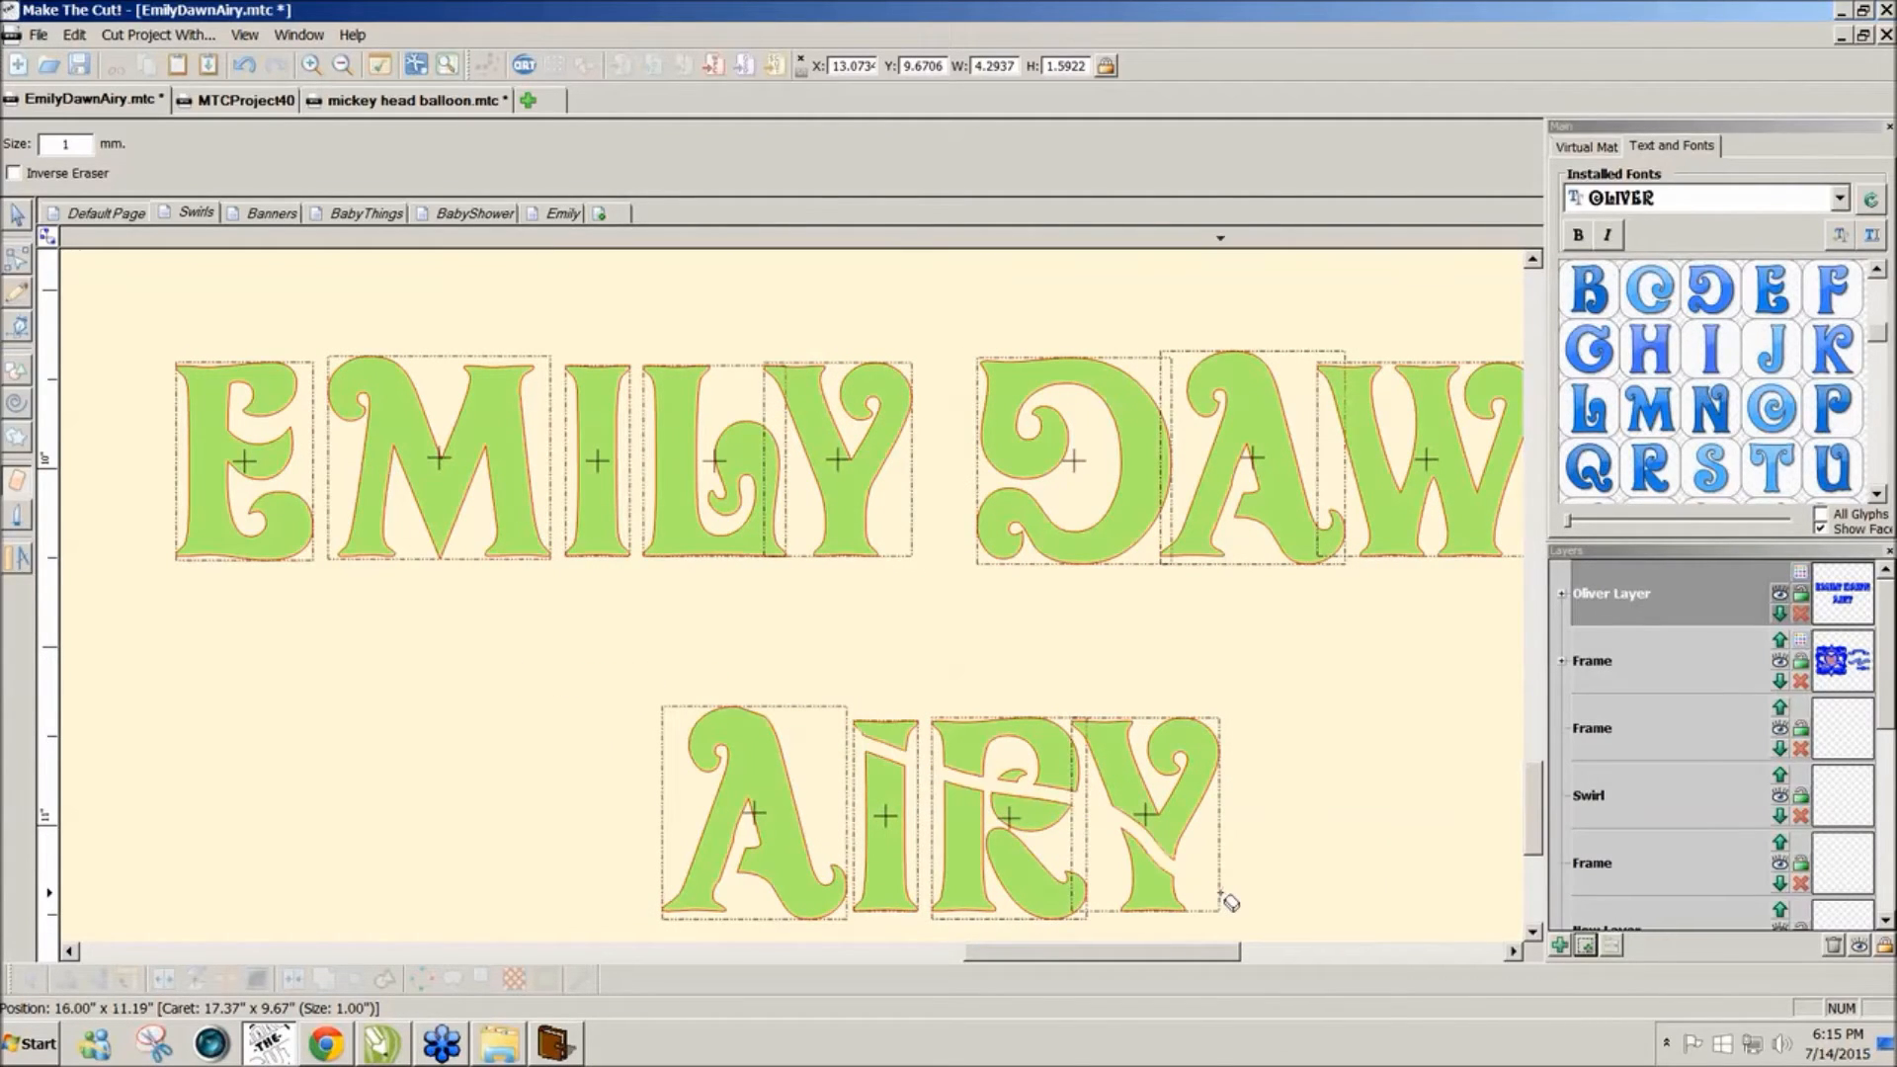
{"action": "key", "text": "ctrl+z"}
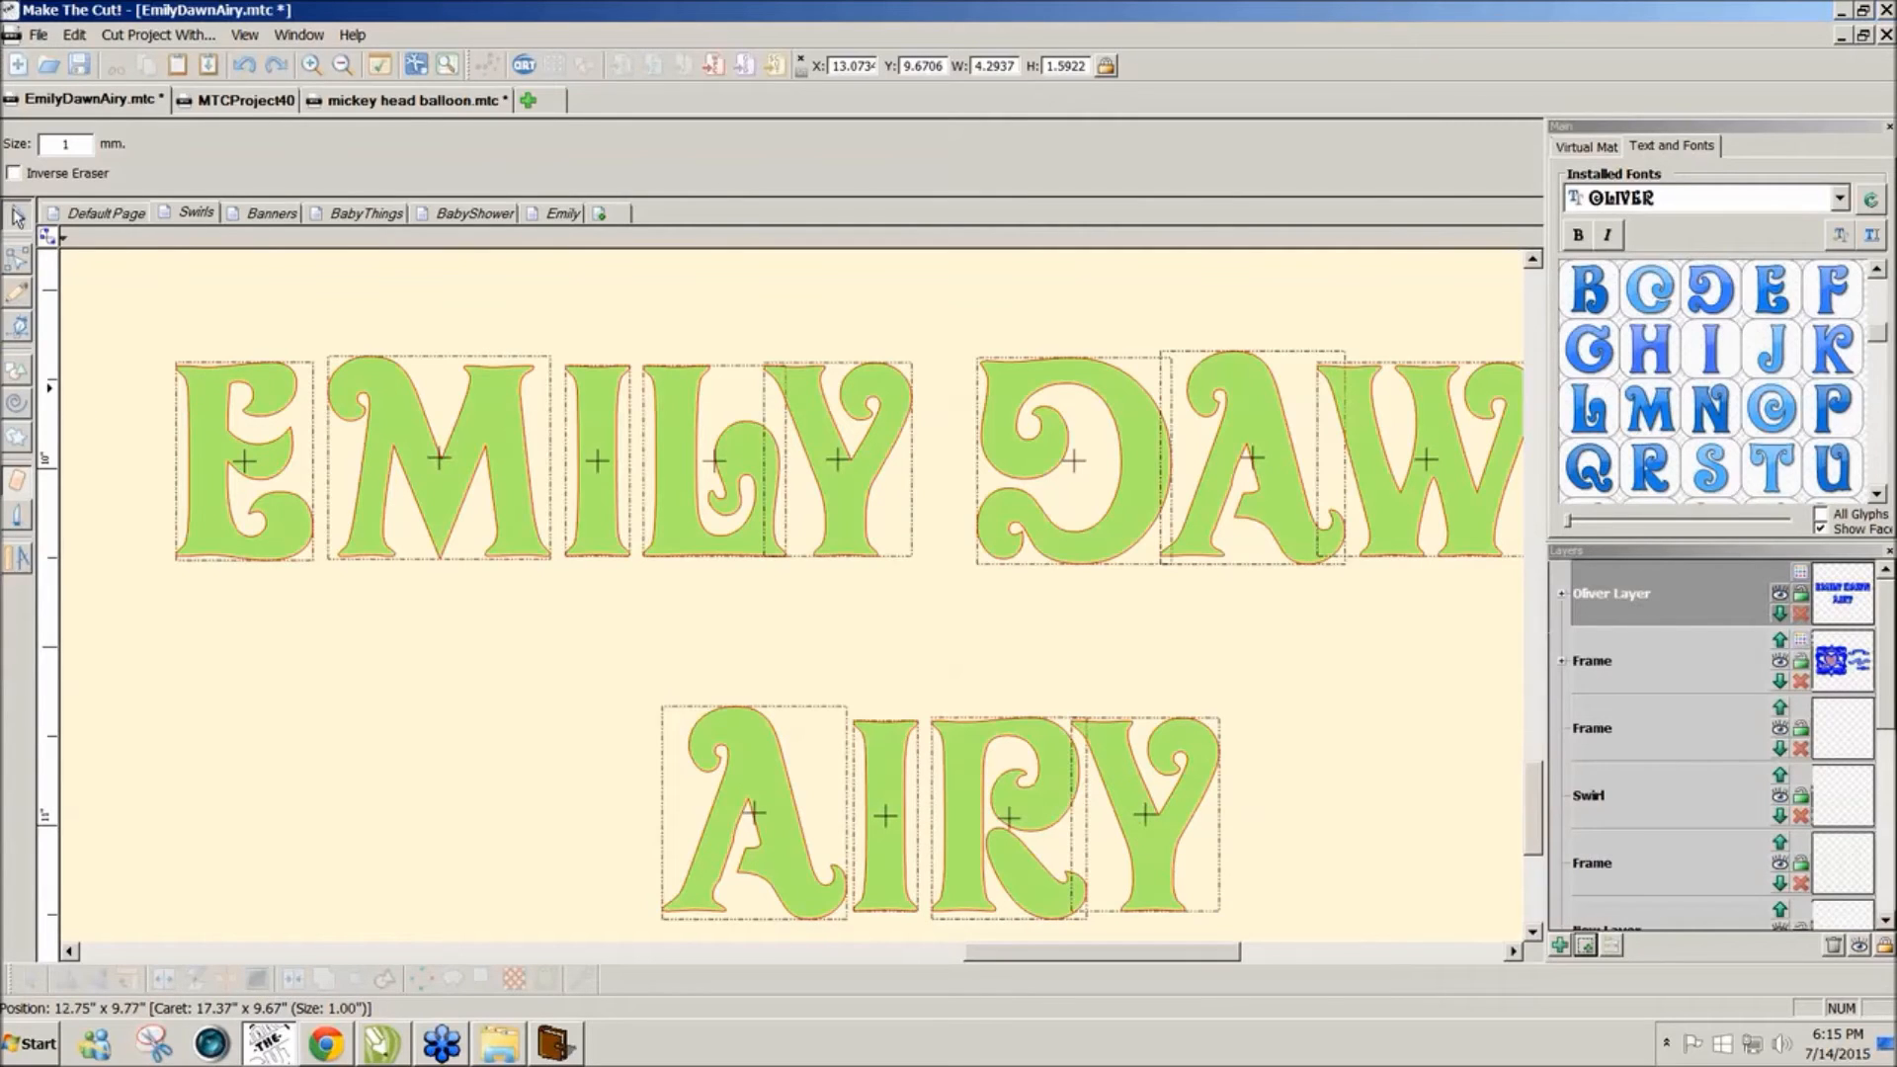
{"action": "left_click", "coordinate": [17, 216]}
{"action": "left_click_drag", "start_coordinate": [559, 569], "coordinate": [1275, 795]}
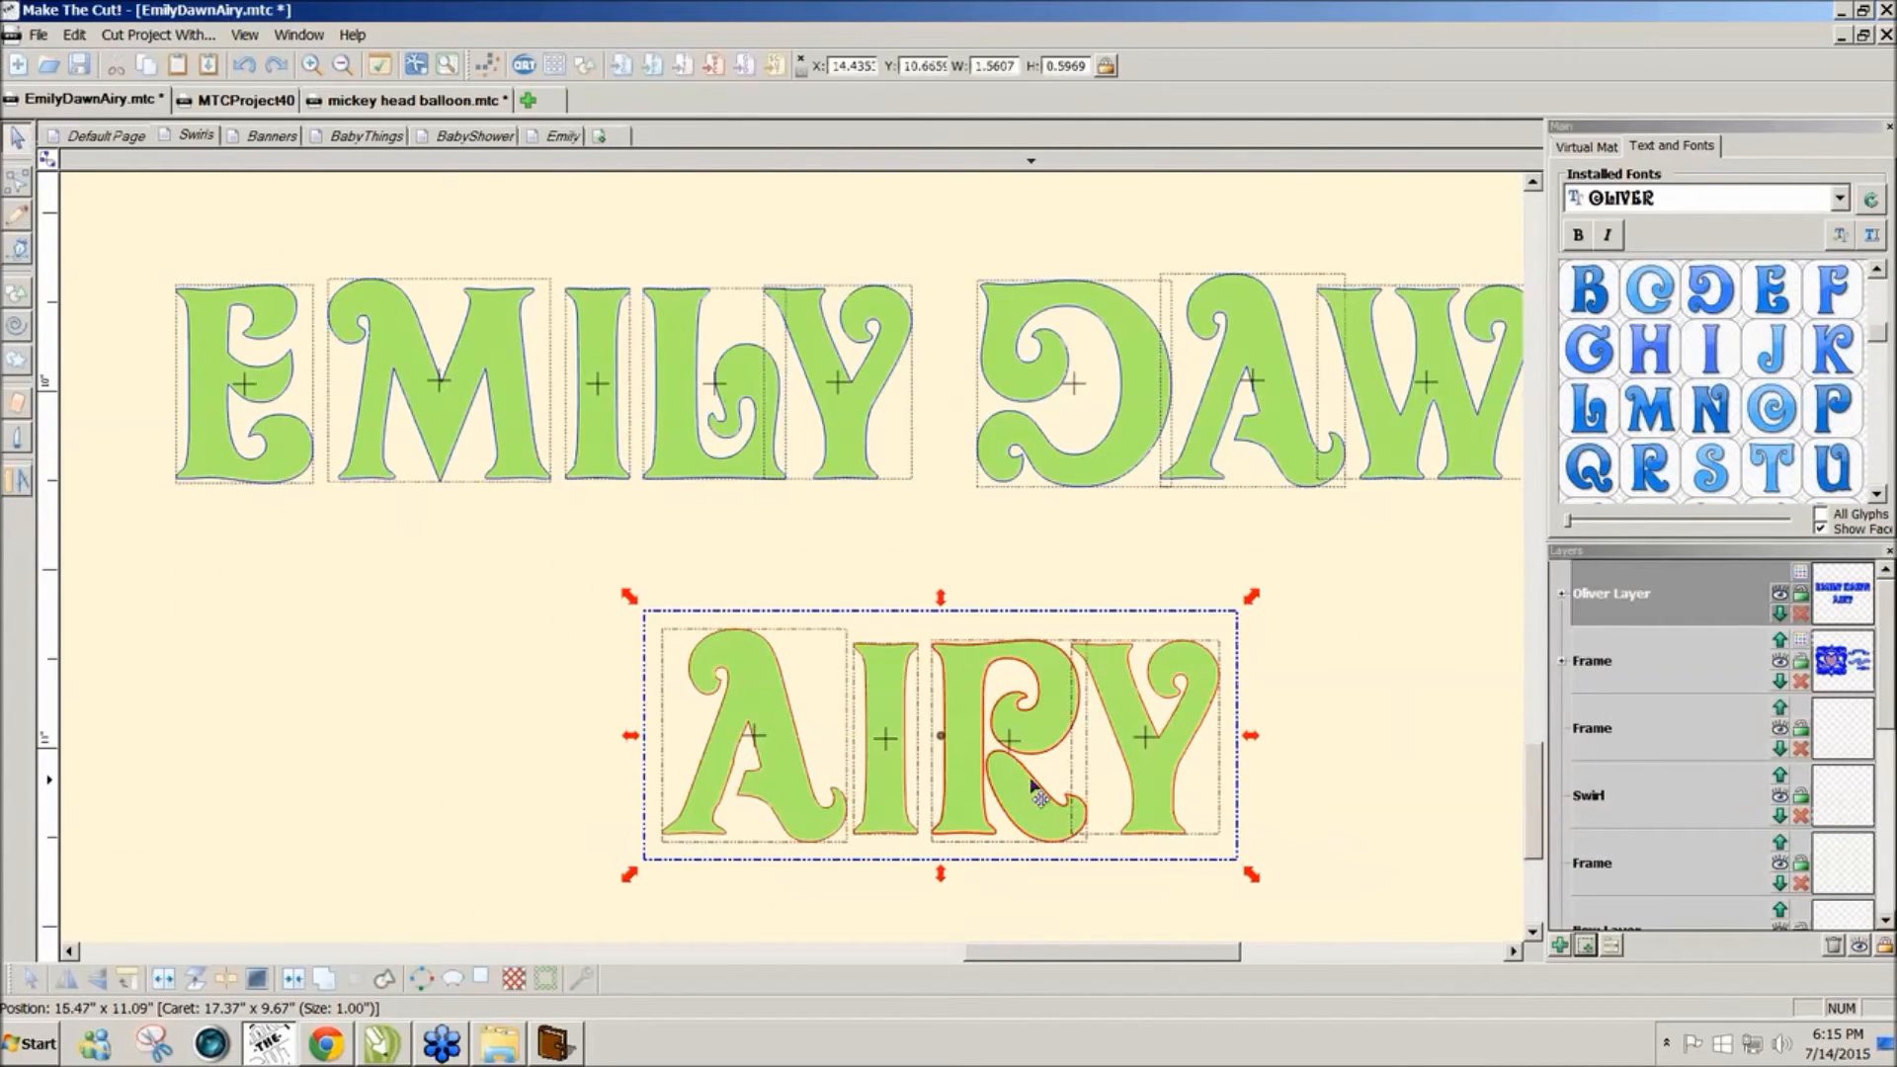
{"action": "key", "text": "Up"}
{"action": "key", "text": "Up"}
{"action": "key", "text": "Up"}
{"action": "key", "text": "Up"}
{"action": "key", "text": "Up"}
{"action": "key", "text": "Up"}
{"action": "key", "text": "Up"}
{"action": "key", "text": "Up"}
{"action": "key", "text": "Up"}
{"action": "key", "text": "Up"}
{"action": "key", "text": "Up"}
{"action": "key", "text": "Up"}
{"action": "key", "text": "Up"}
{"action": "key", "text": "Up"}
{"action": "key", "text": "Up"}
{"action": "key", "text": "Up"}
{"action": "key", "text": "Up"}
{"action": "key", "text": "Up"}
{"action": "key", "text": "Up"}
{"action": "key", "text": "Up"}
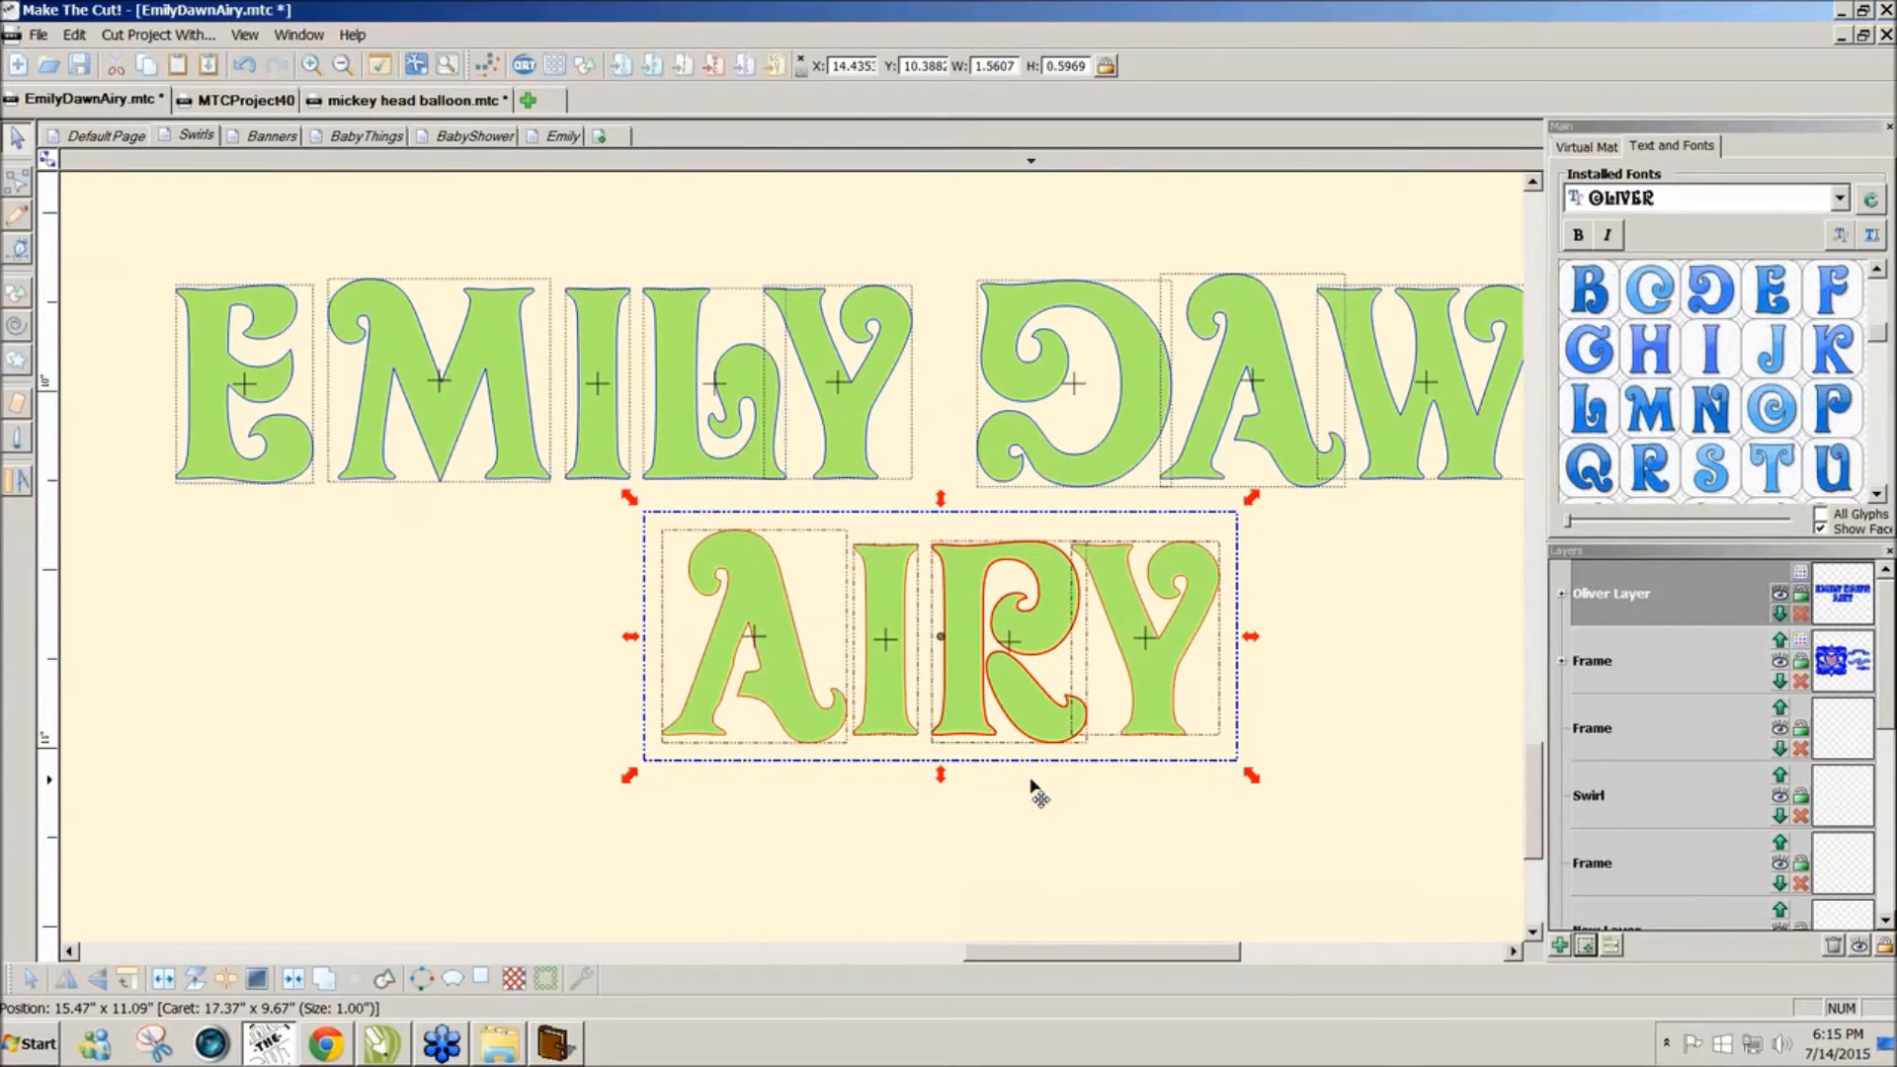
{"action": "left_click", "coordinate": [1584, 147]}
{"action": "left_click_drag", "start_coordinate": [1657, 383], "coordinate": [1601, 389]}
{"action": "left_click_drag", "start_coordinate": [1105, 810], "coordinate": [1623, 1065]}
{"action": "left_click_drag", "start_coordinate": [1361, 924], "coordinate": [602, 527]}
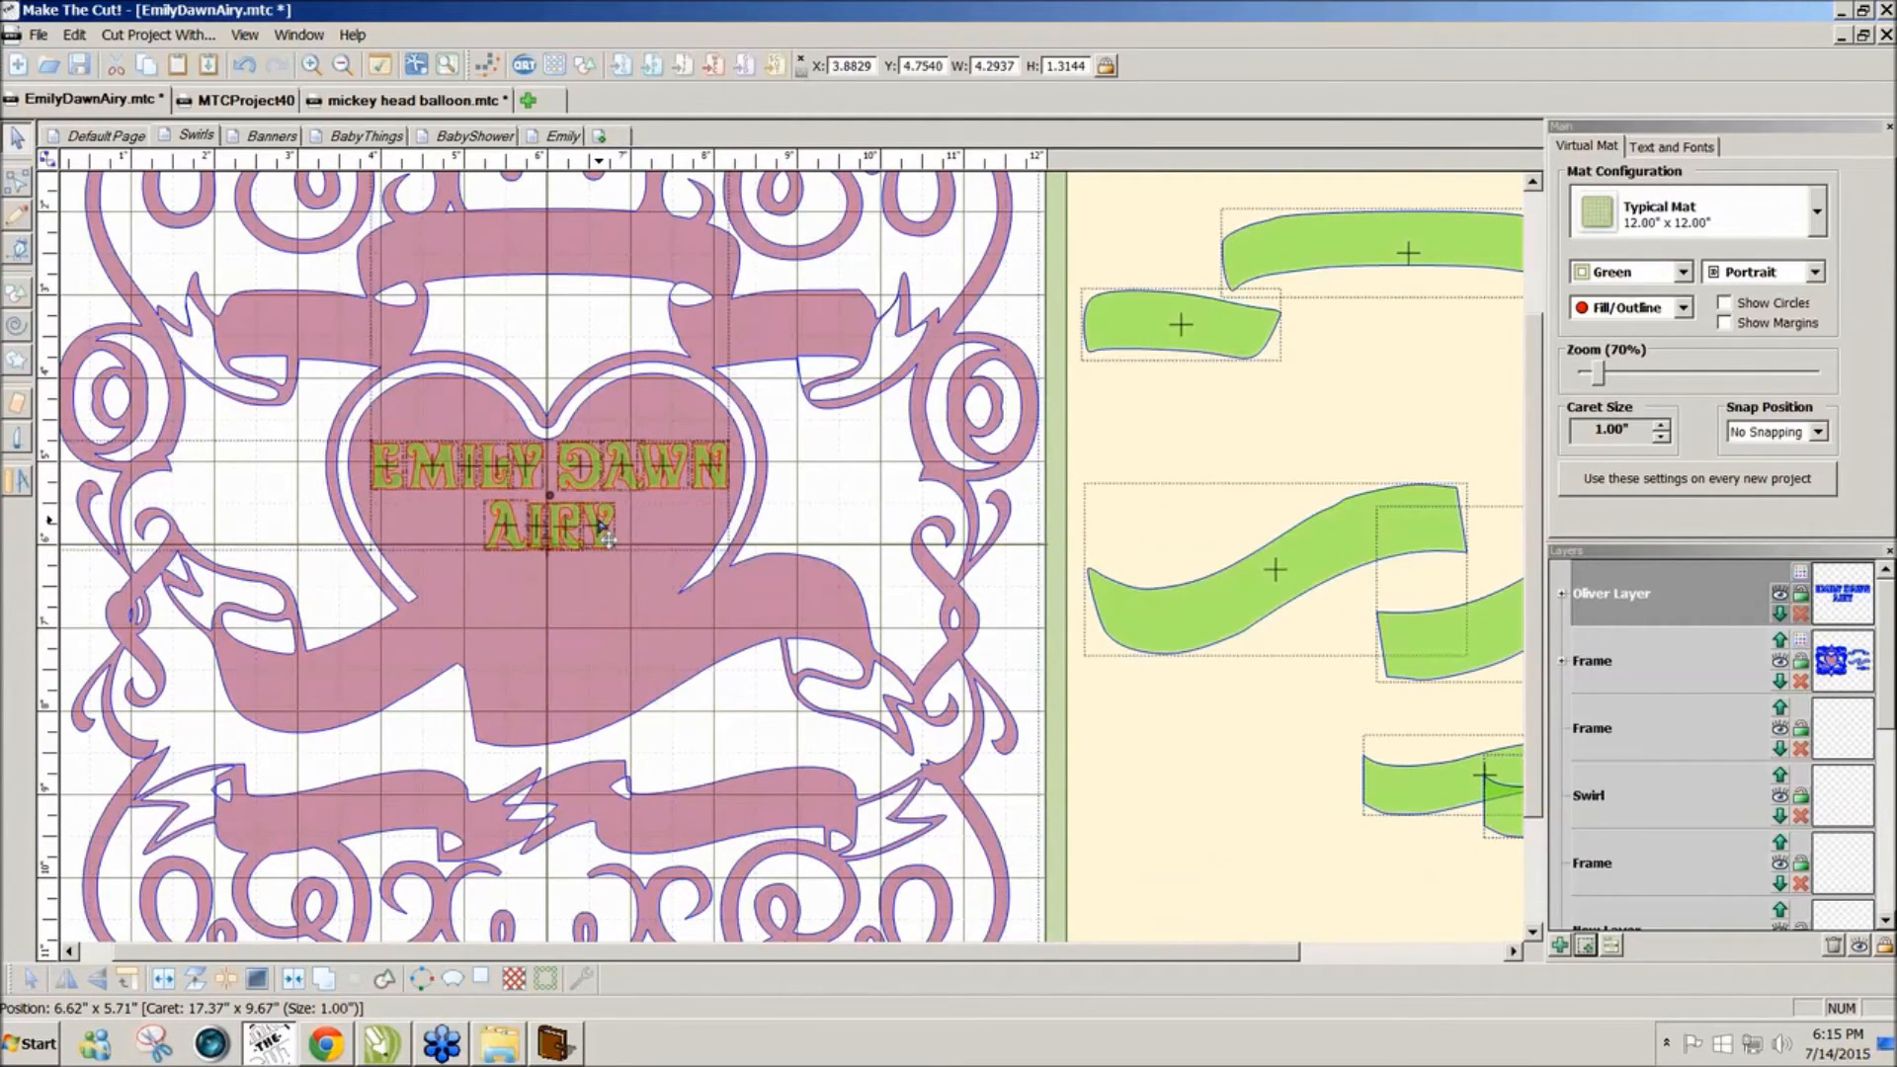
Step: Zoom out to 30% and marquee-select the swirl frame together with the name
{"action": "left_click_drag", "start_coordinate": [1190, 632], "coordinate": [1207, 695]}
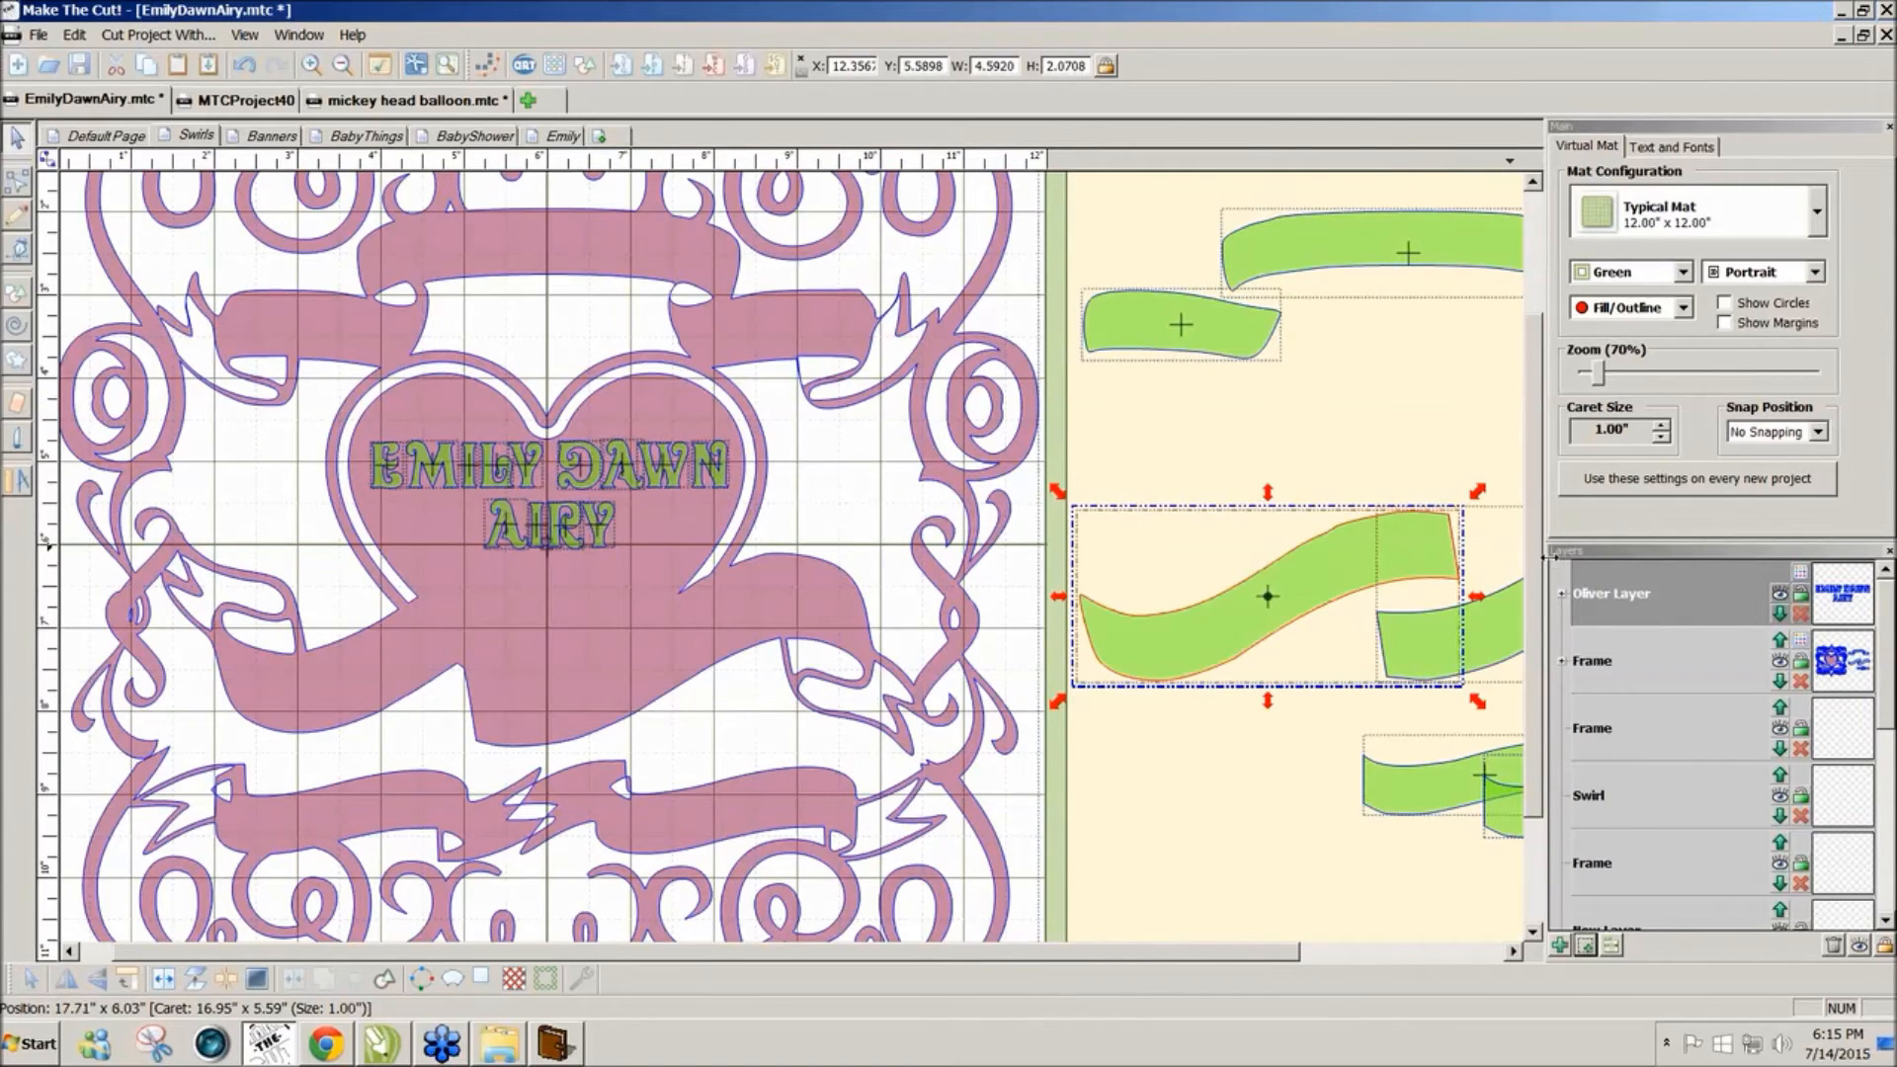
{"action": "scroll", "coordinate": [1571, 474], "scroll_direction": "down", "scroll_amount": 3}
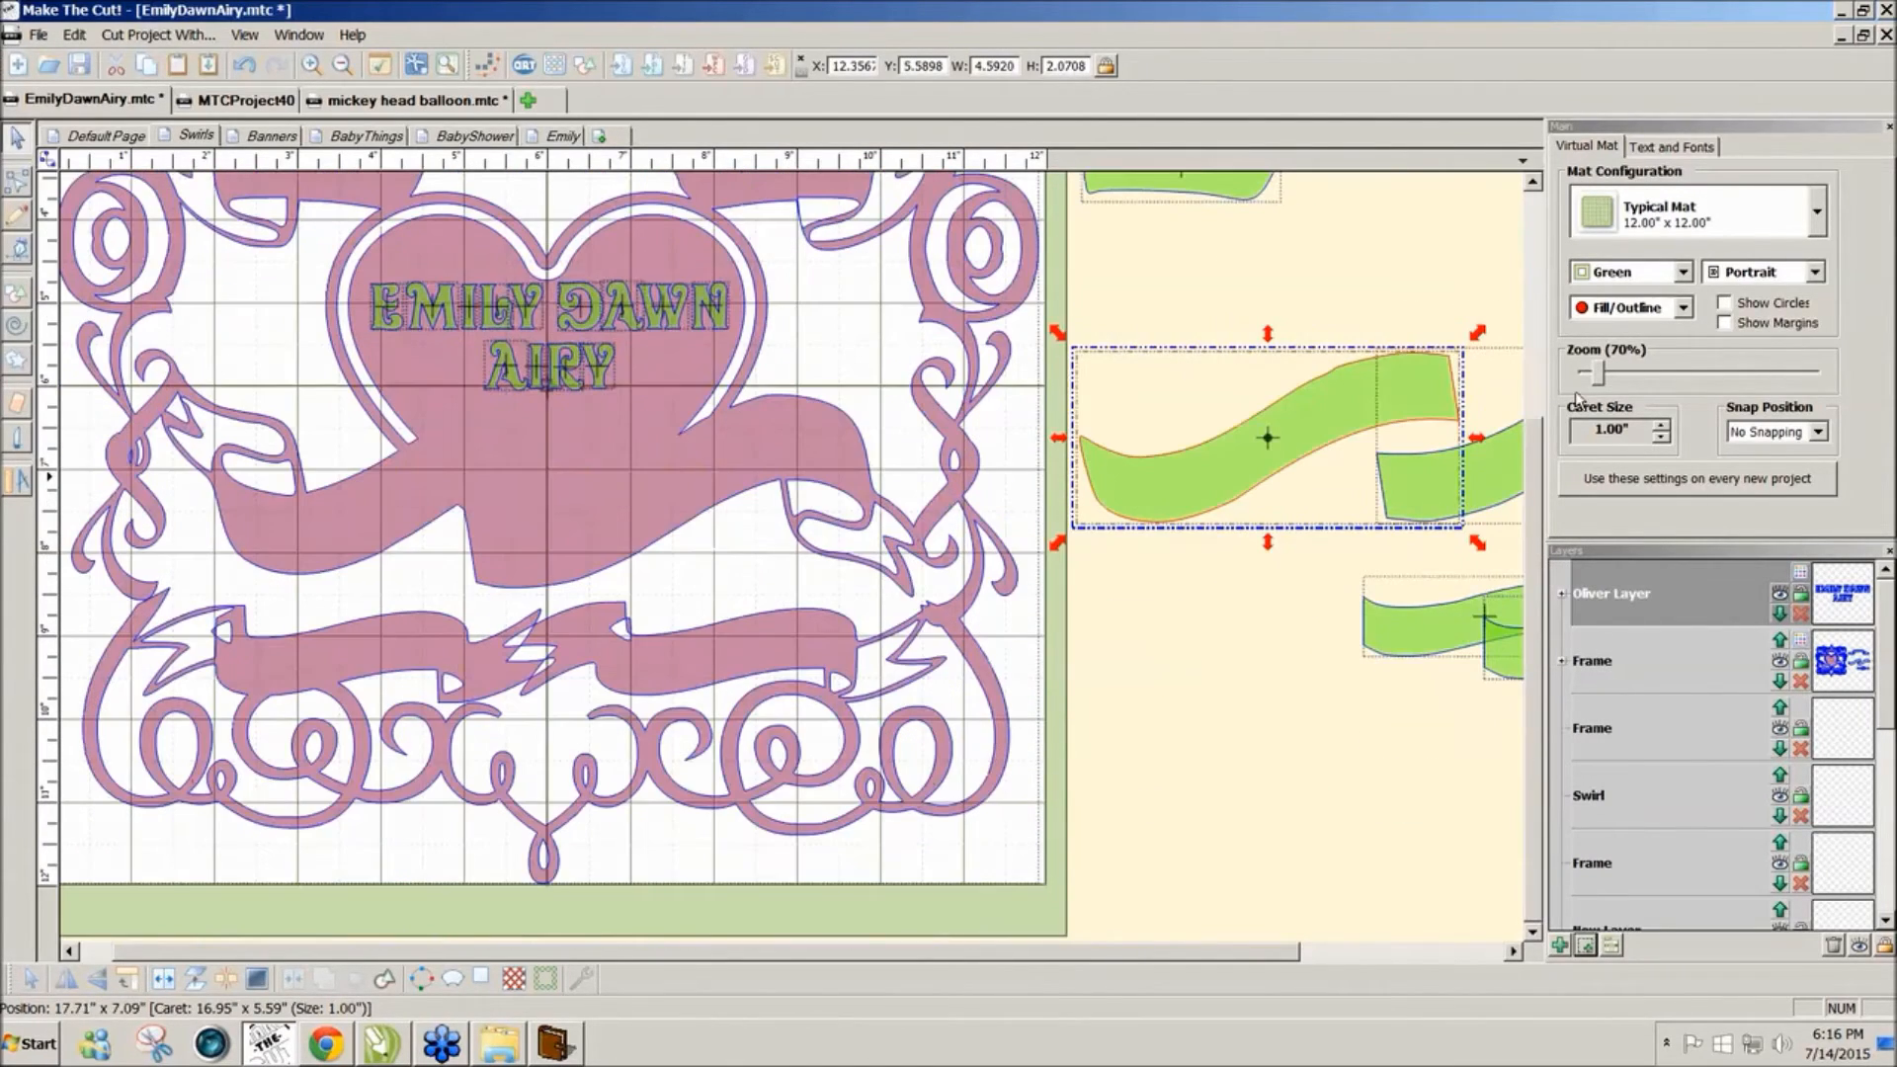
{"action": "left_click", "coordinate": [1599, 380]}
{"action": "left_click_drag", "start_coordinate": [1598, 380], "coordinate": [1590, 383]}
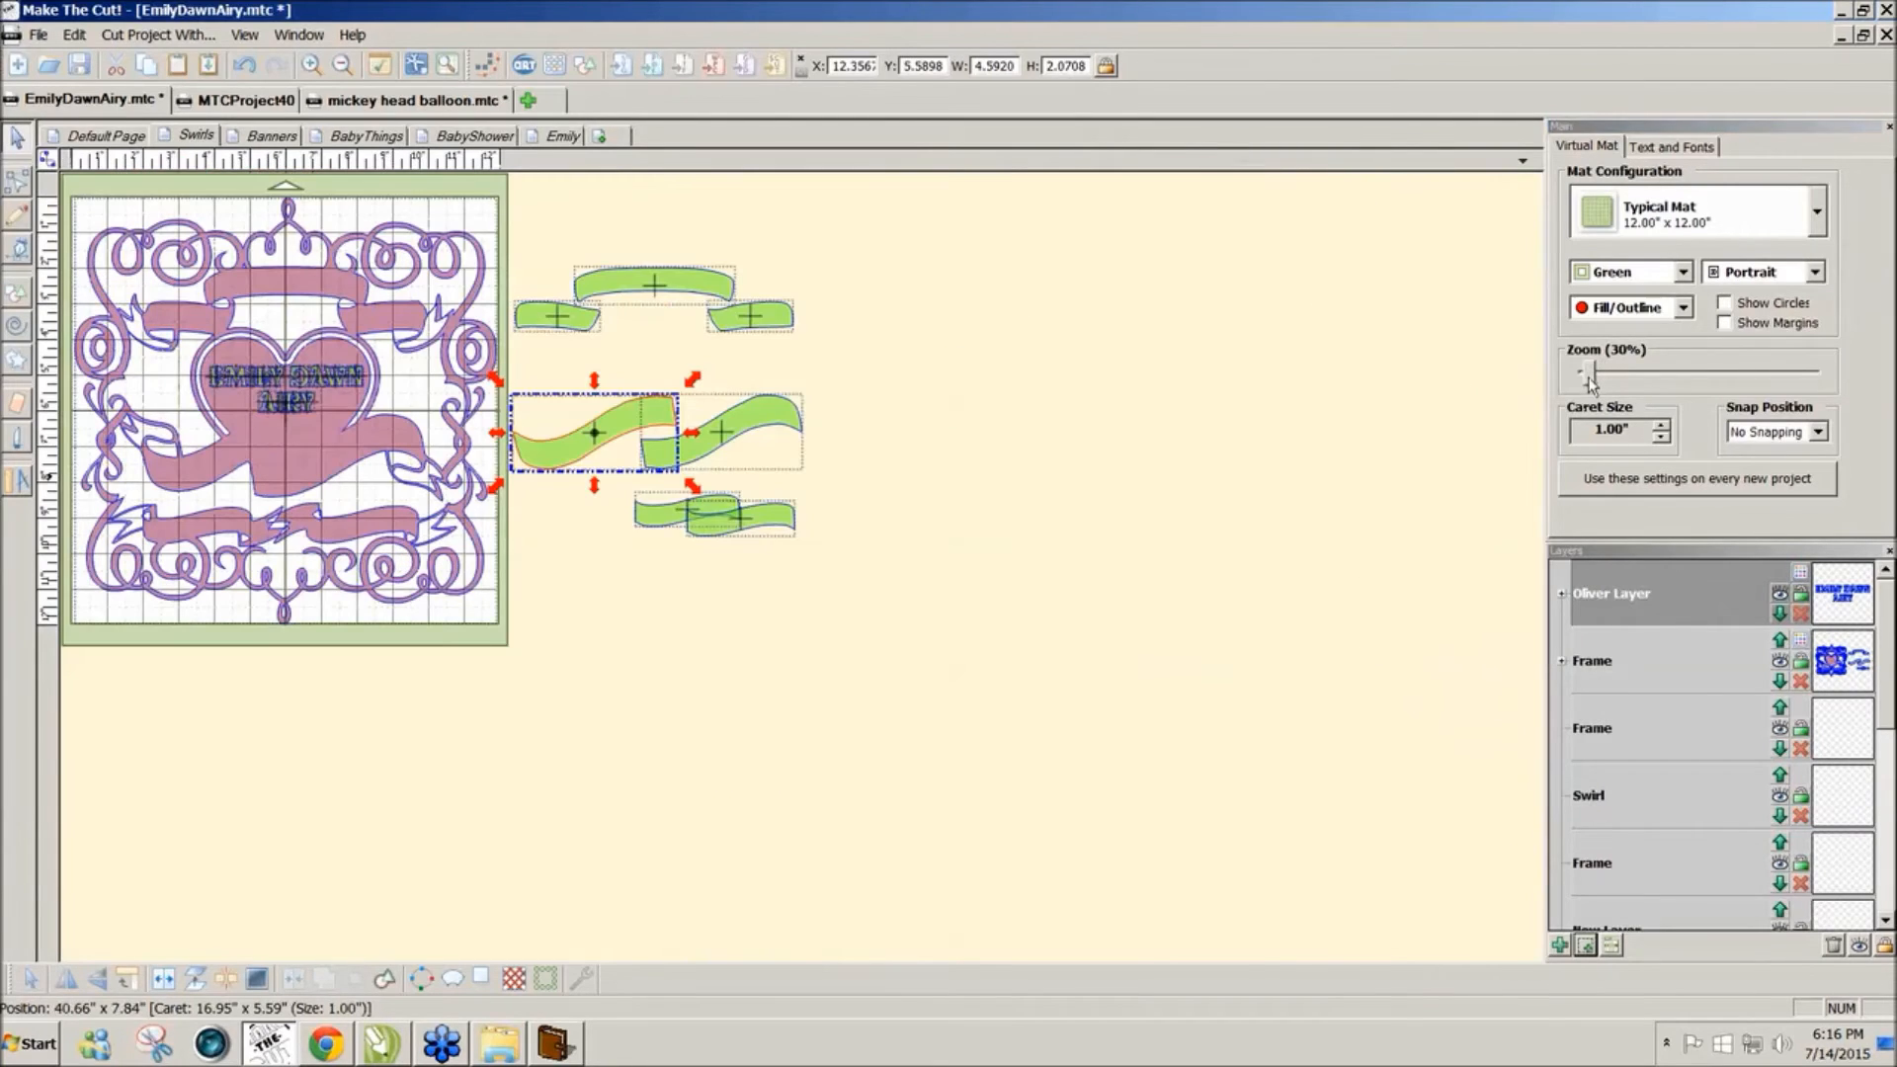
{"action": "left_click_drag", "start_coordinate": [552, 675], "coordinate": [50, 158]}
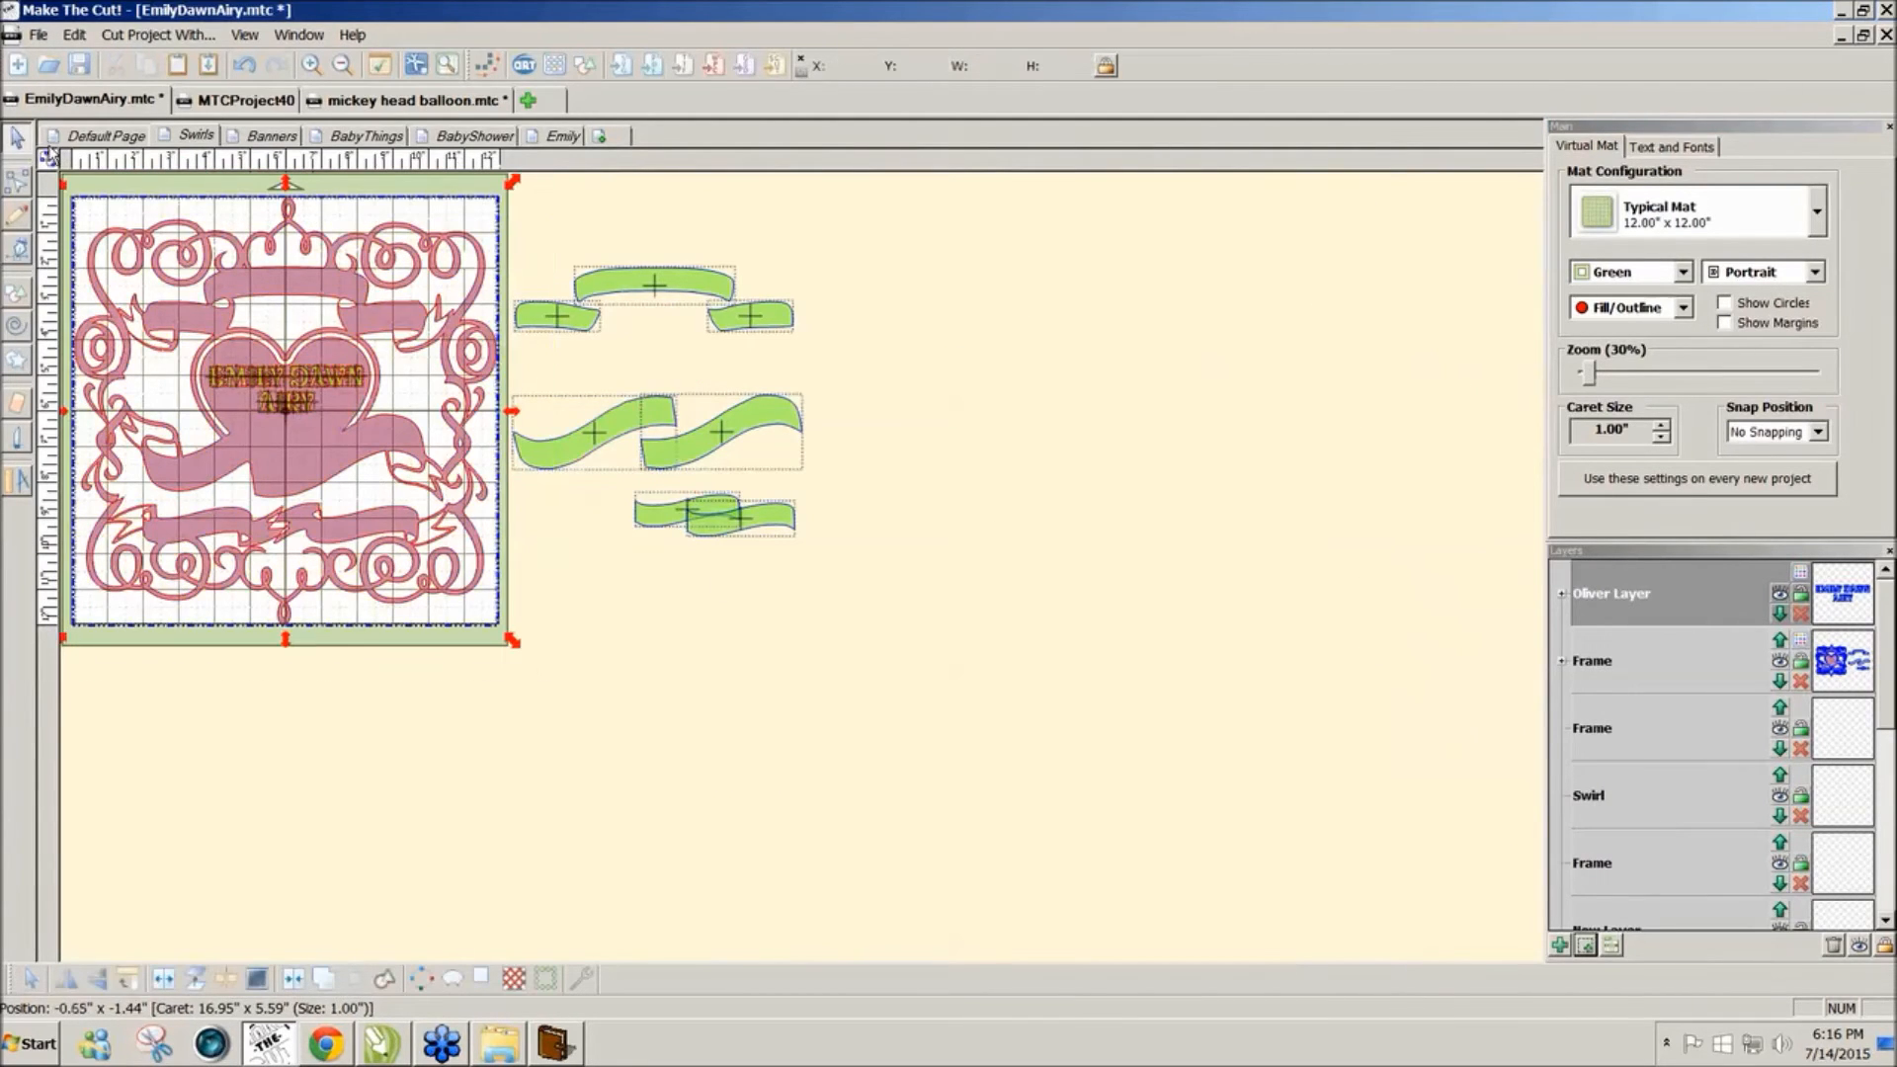
Step: Trial-weld the frame and name, set the view to 50%, then undo the weld
{"action": "left_click", "coordinate": [292, 982]}
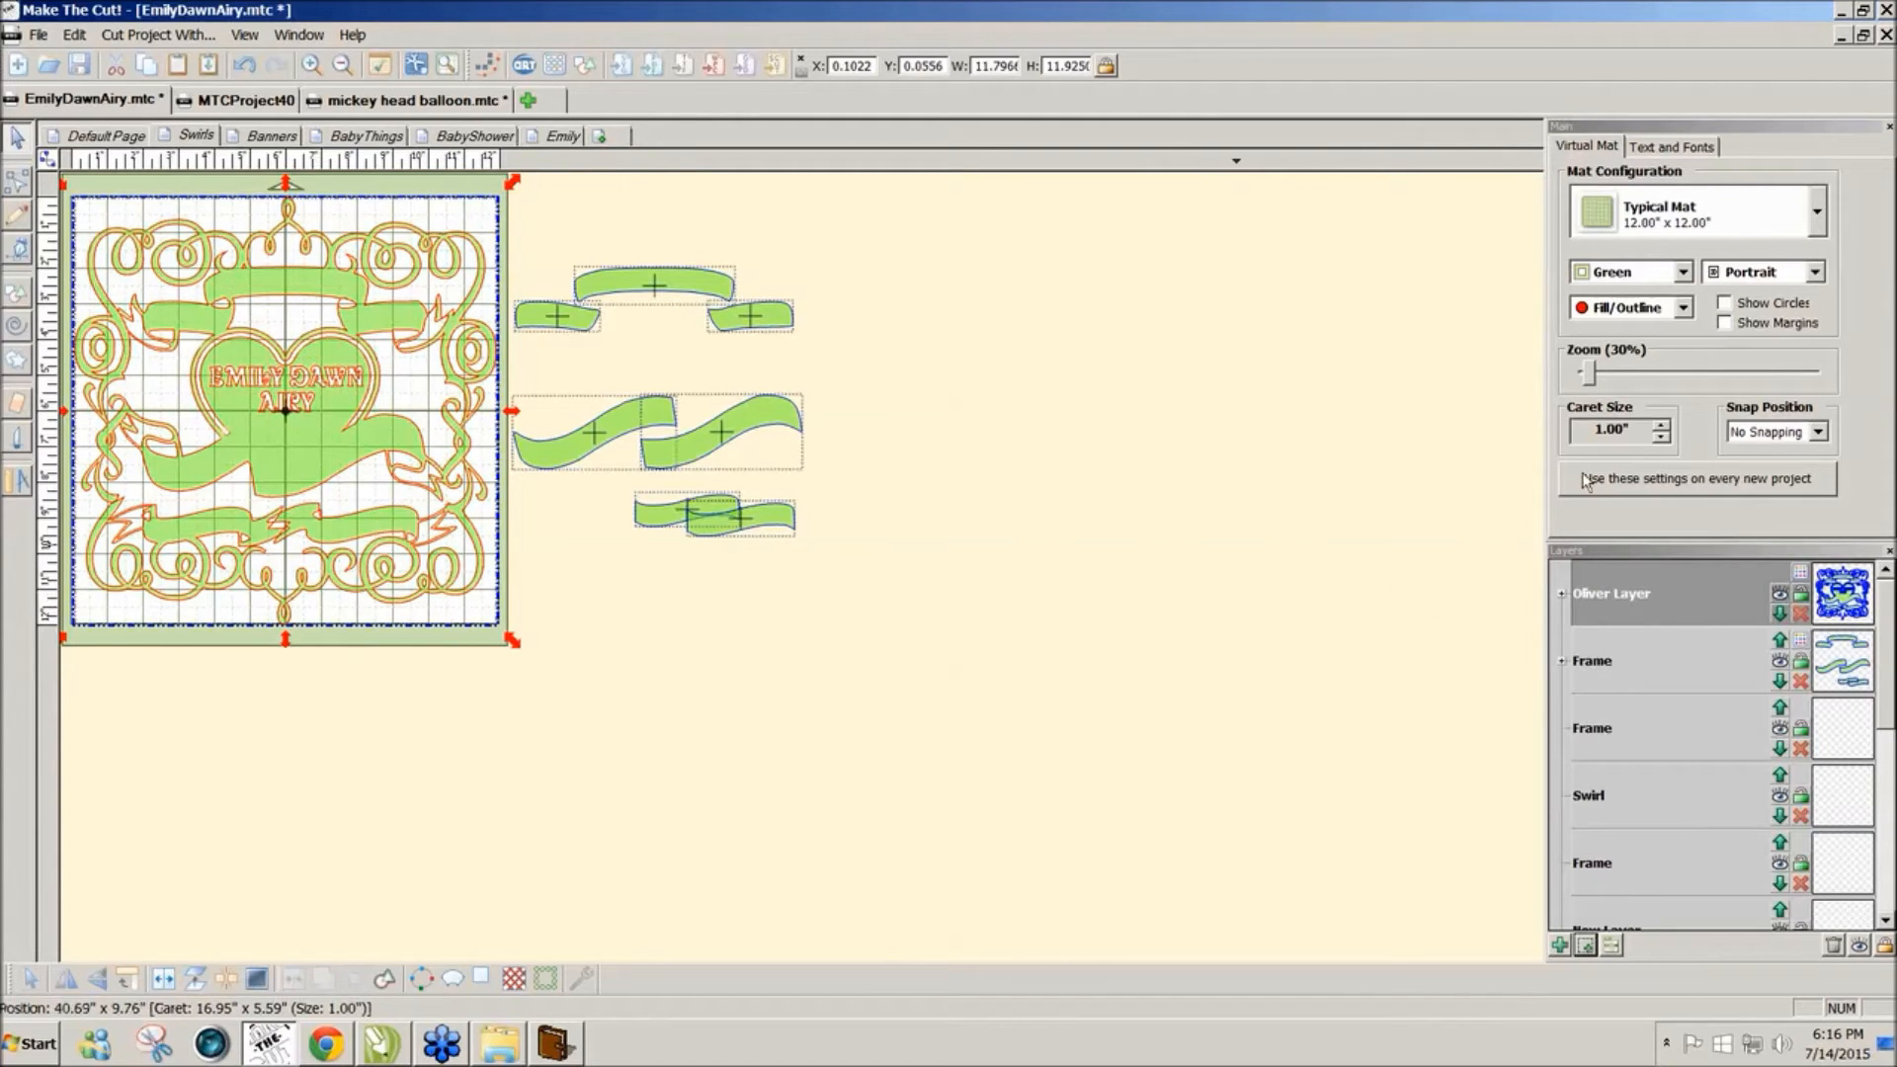
{"action": "left_click", "coordinate": [1592, 384]}
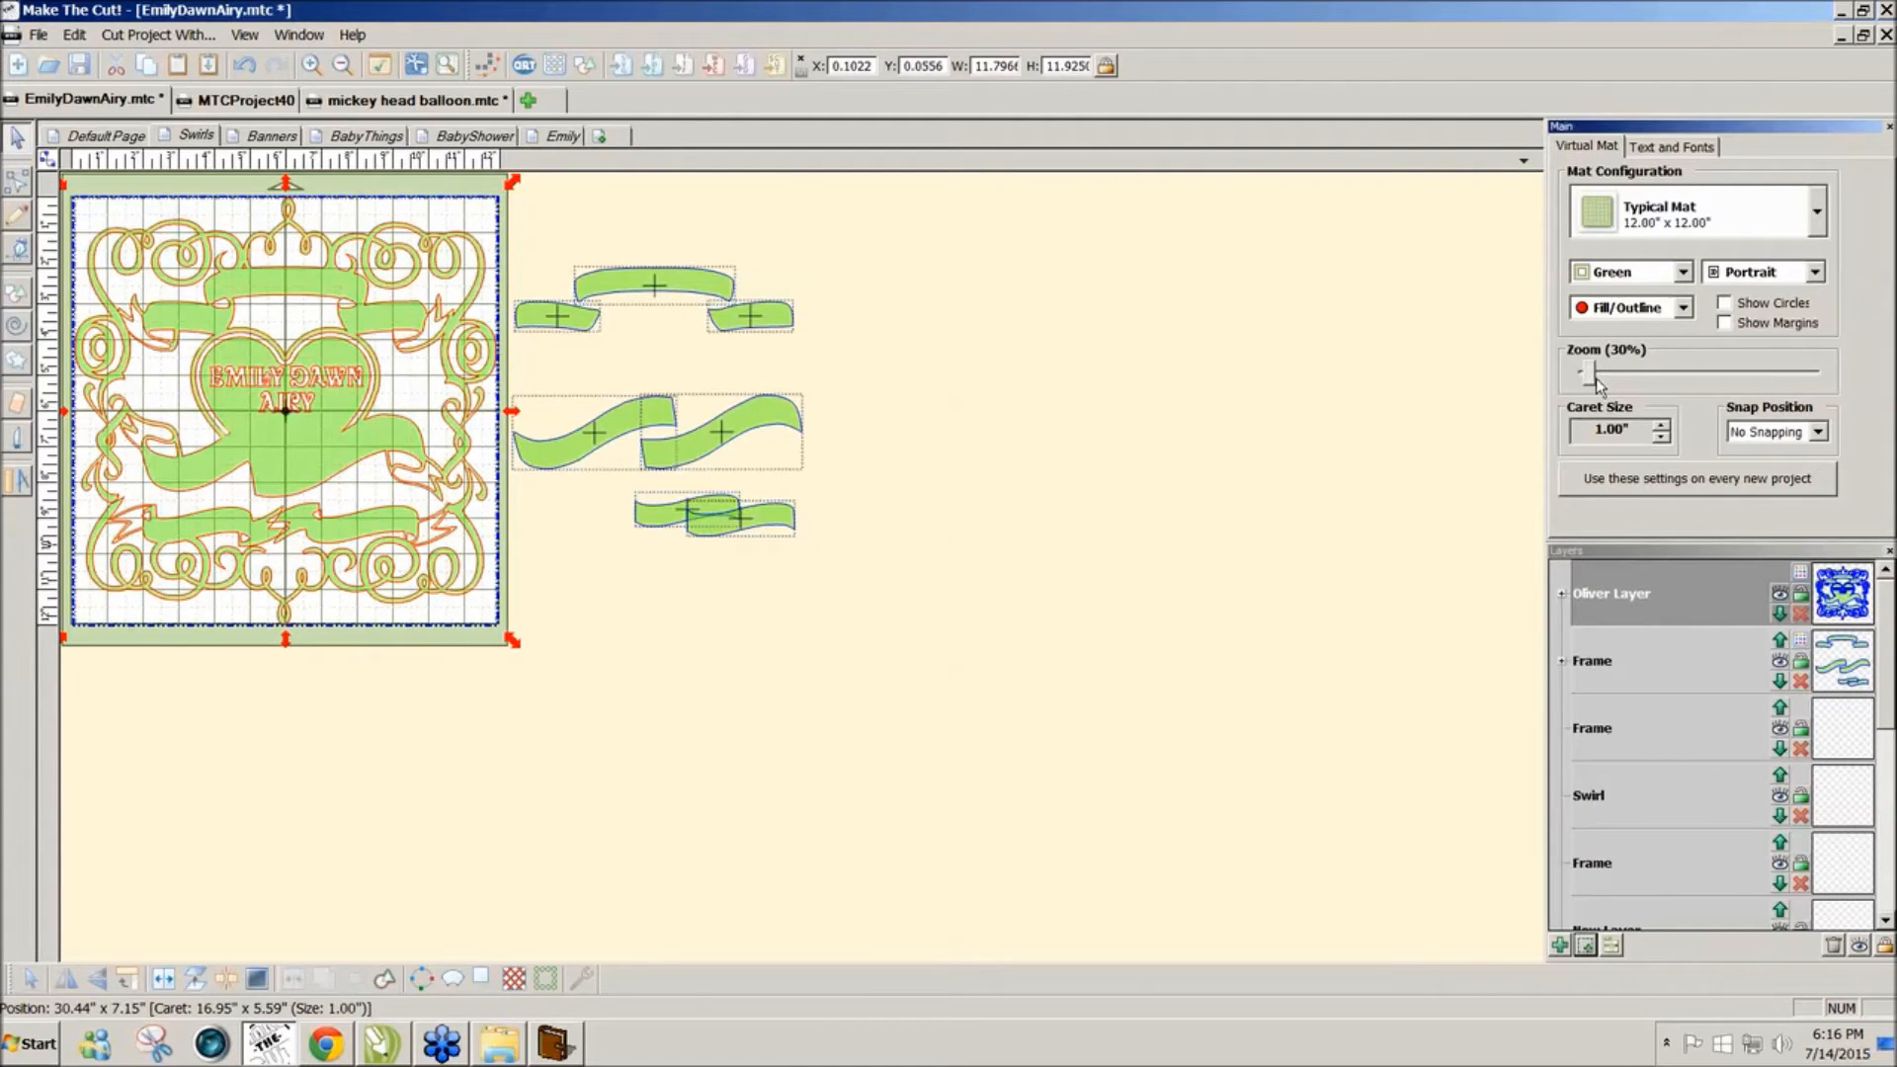
{"action": "left_click_drag", "start_coordinate": [1598, 385], "coordinate": [1601, 386]}
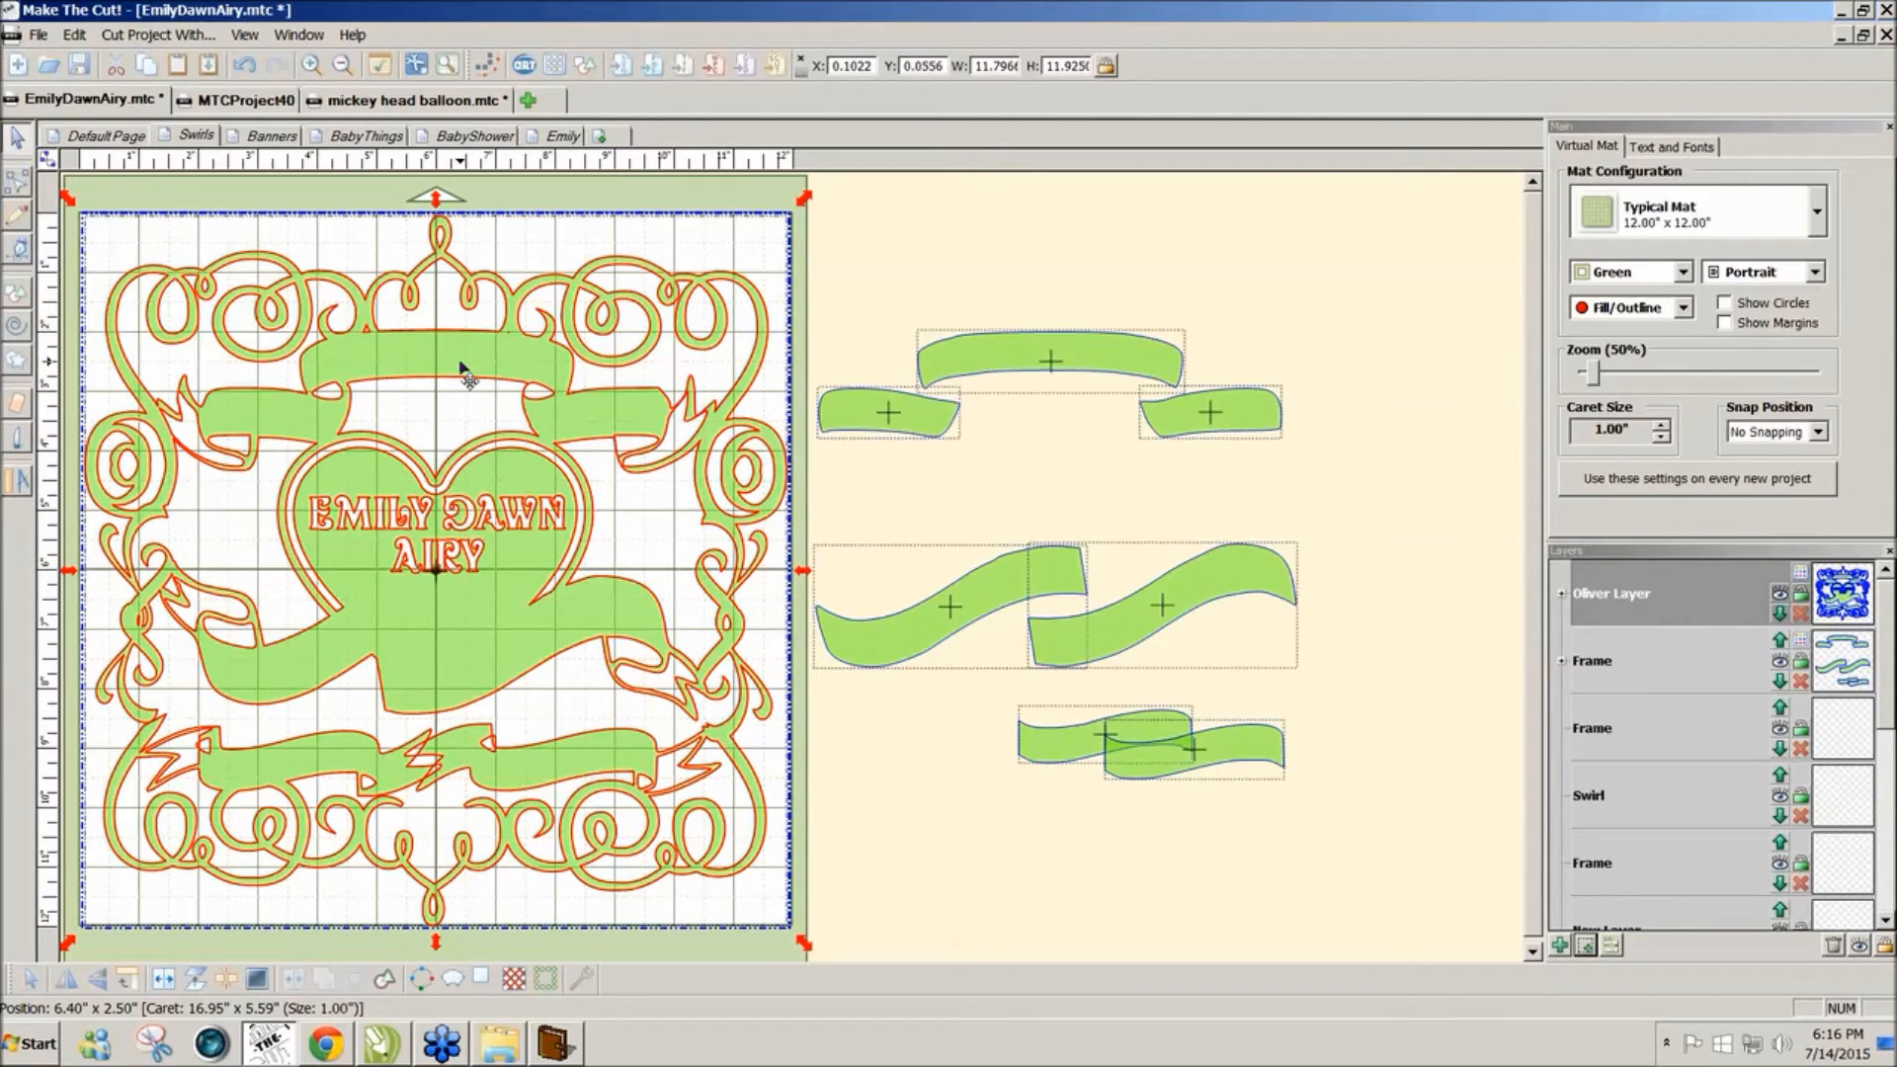
{"action": "left_click", "coordinate": [513, 392]}
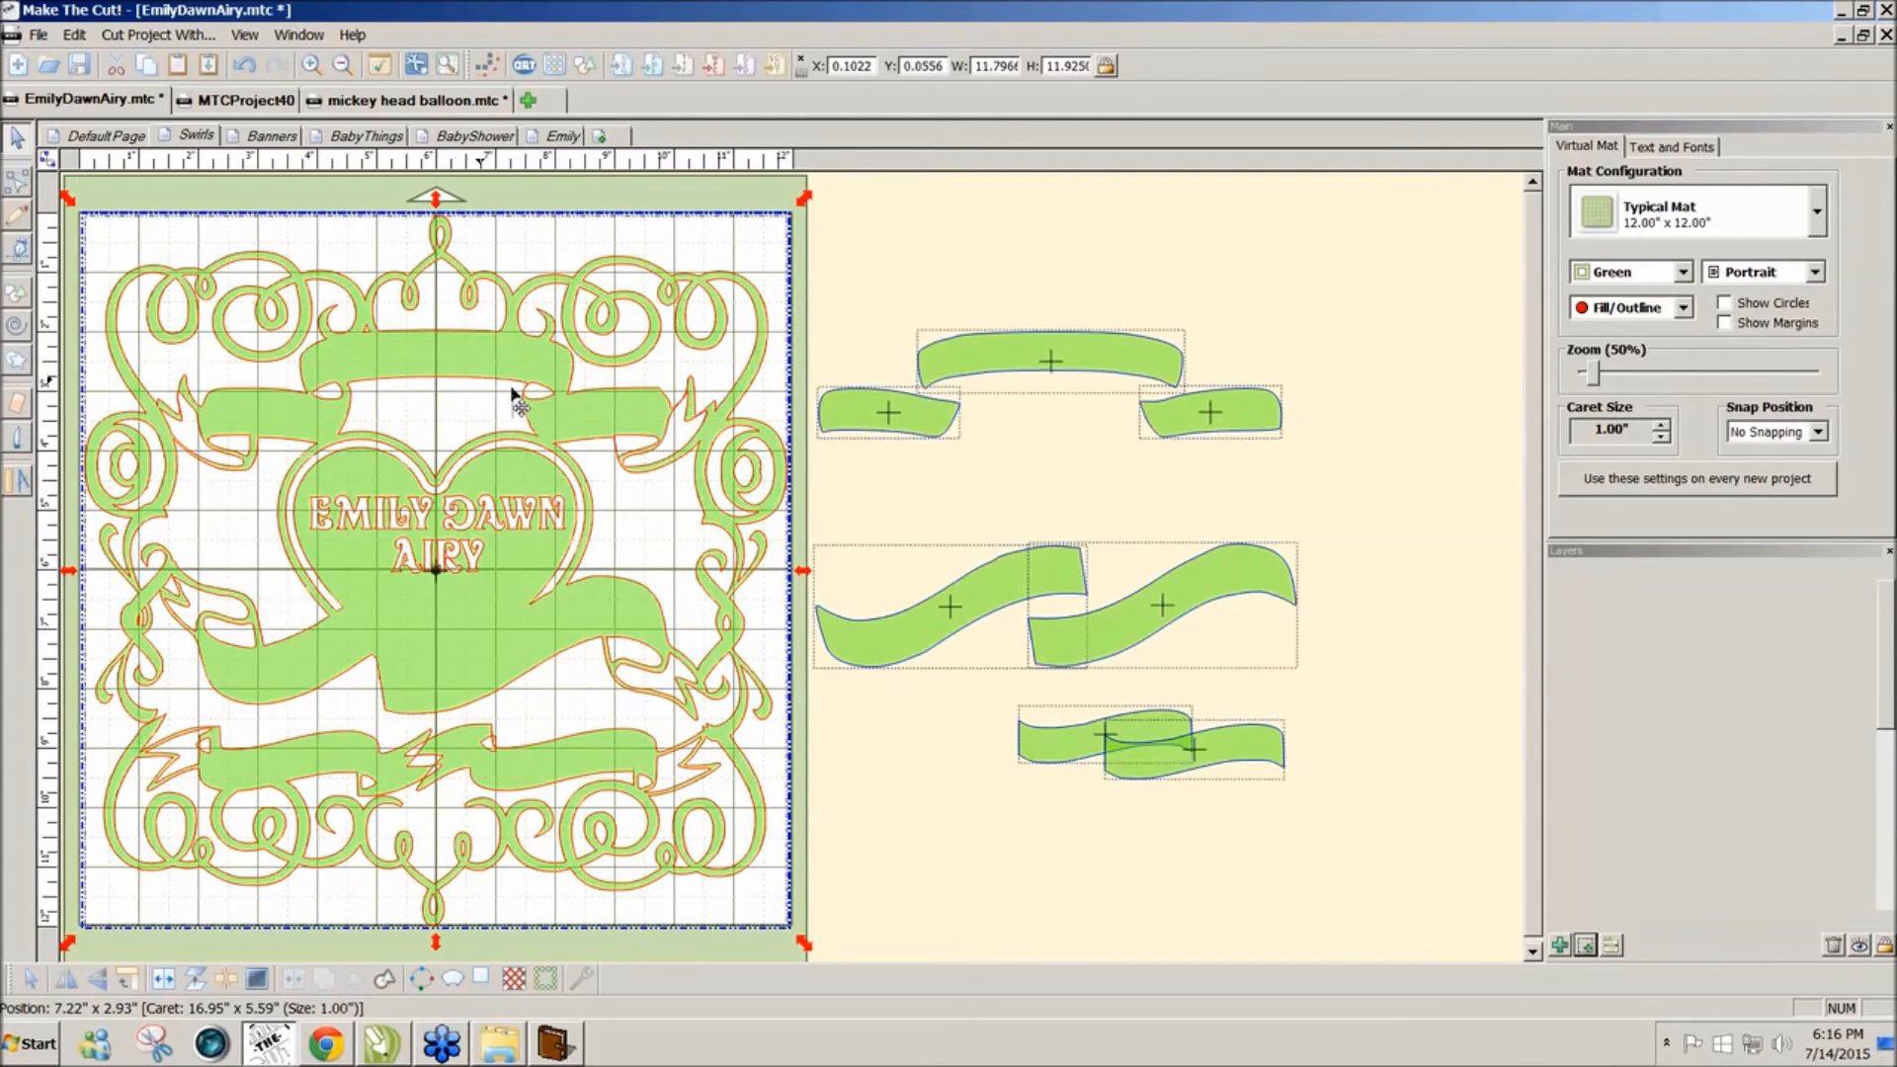
{"action": "key", "text": "ctrl+z"}
{"action": "left_click", "coordinate": [857, 756]}
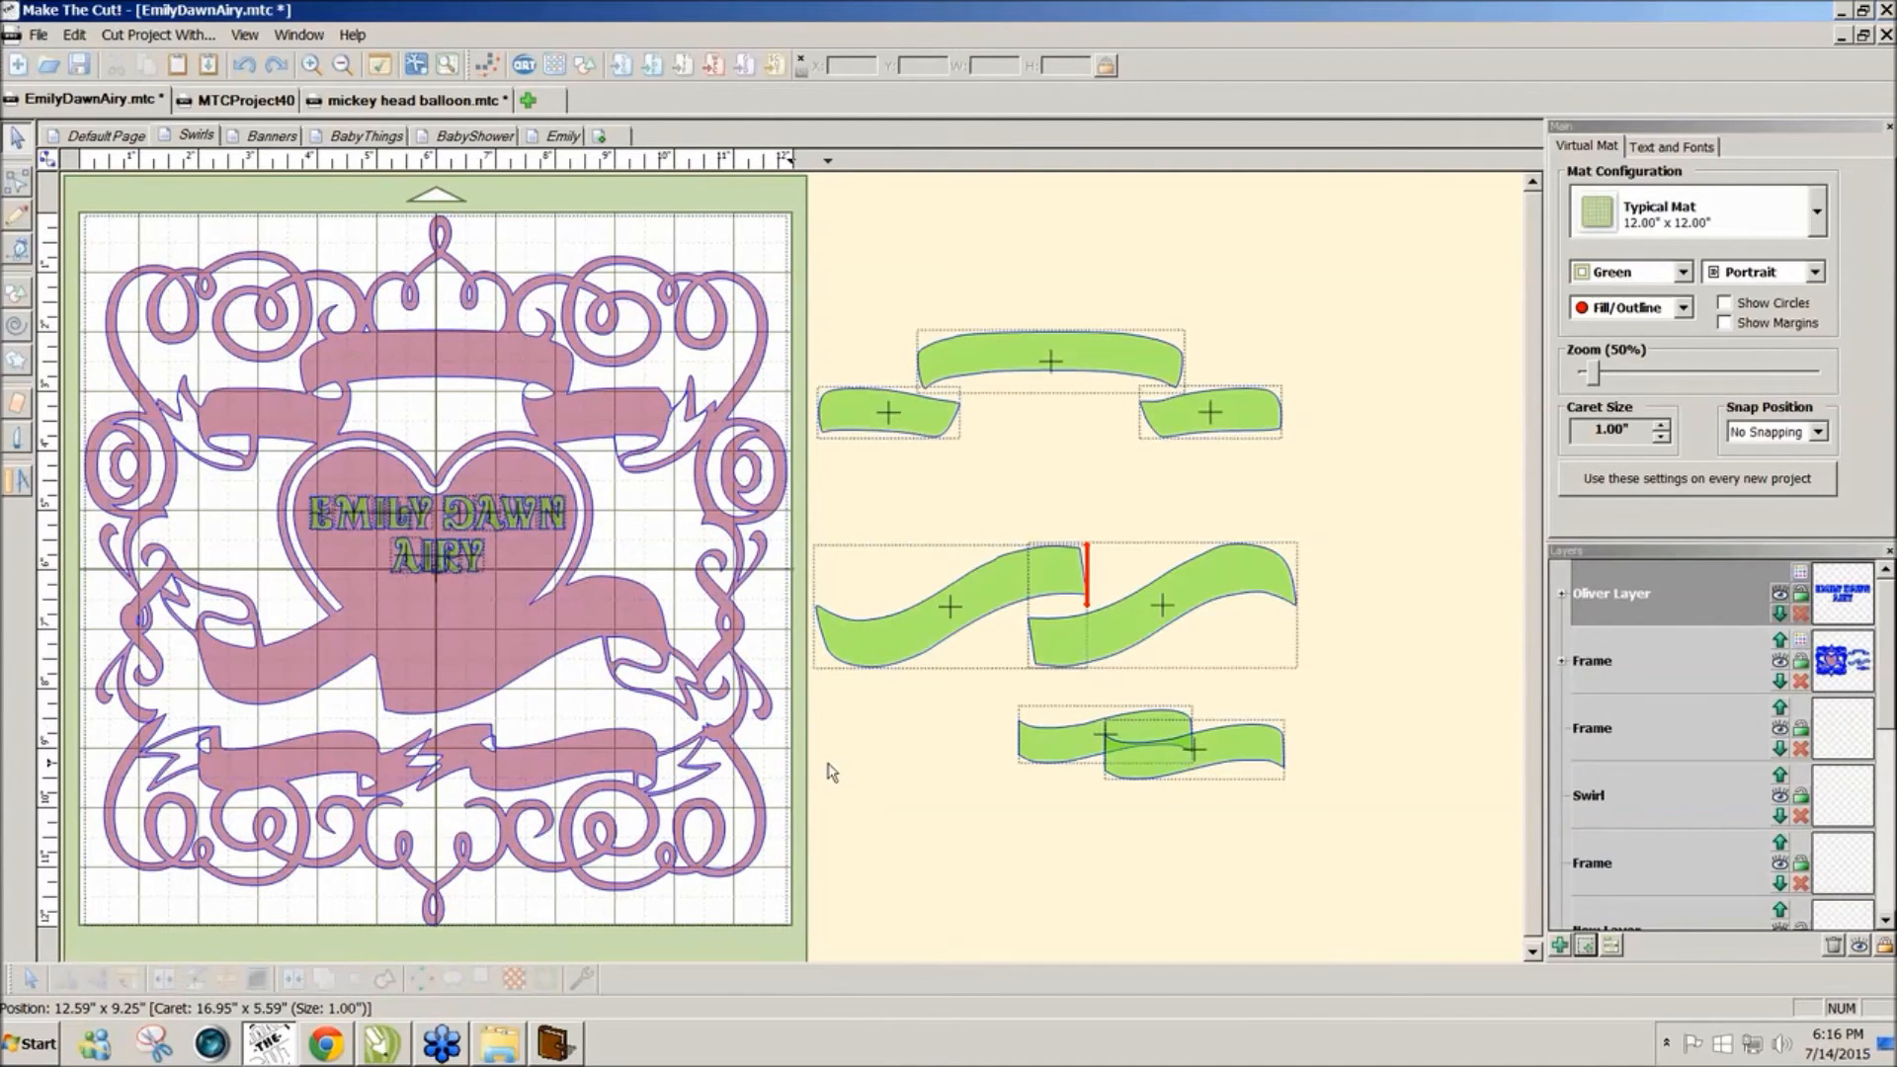
Step: Drag a copy of the mat artwork to the right, then weld the original into one shape
{"action": "left_click_drag", "start_coordinate": [820, 944], "coordinate": [46, 171]}
{"action": "left_click_drag", "start_coordinate": [269, 422], "coordinate": [1528, 428]}
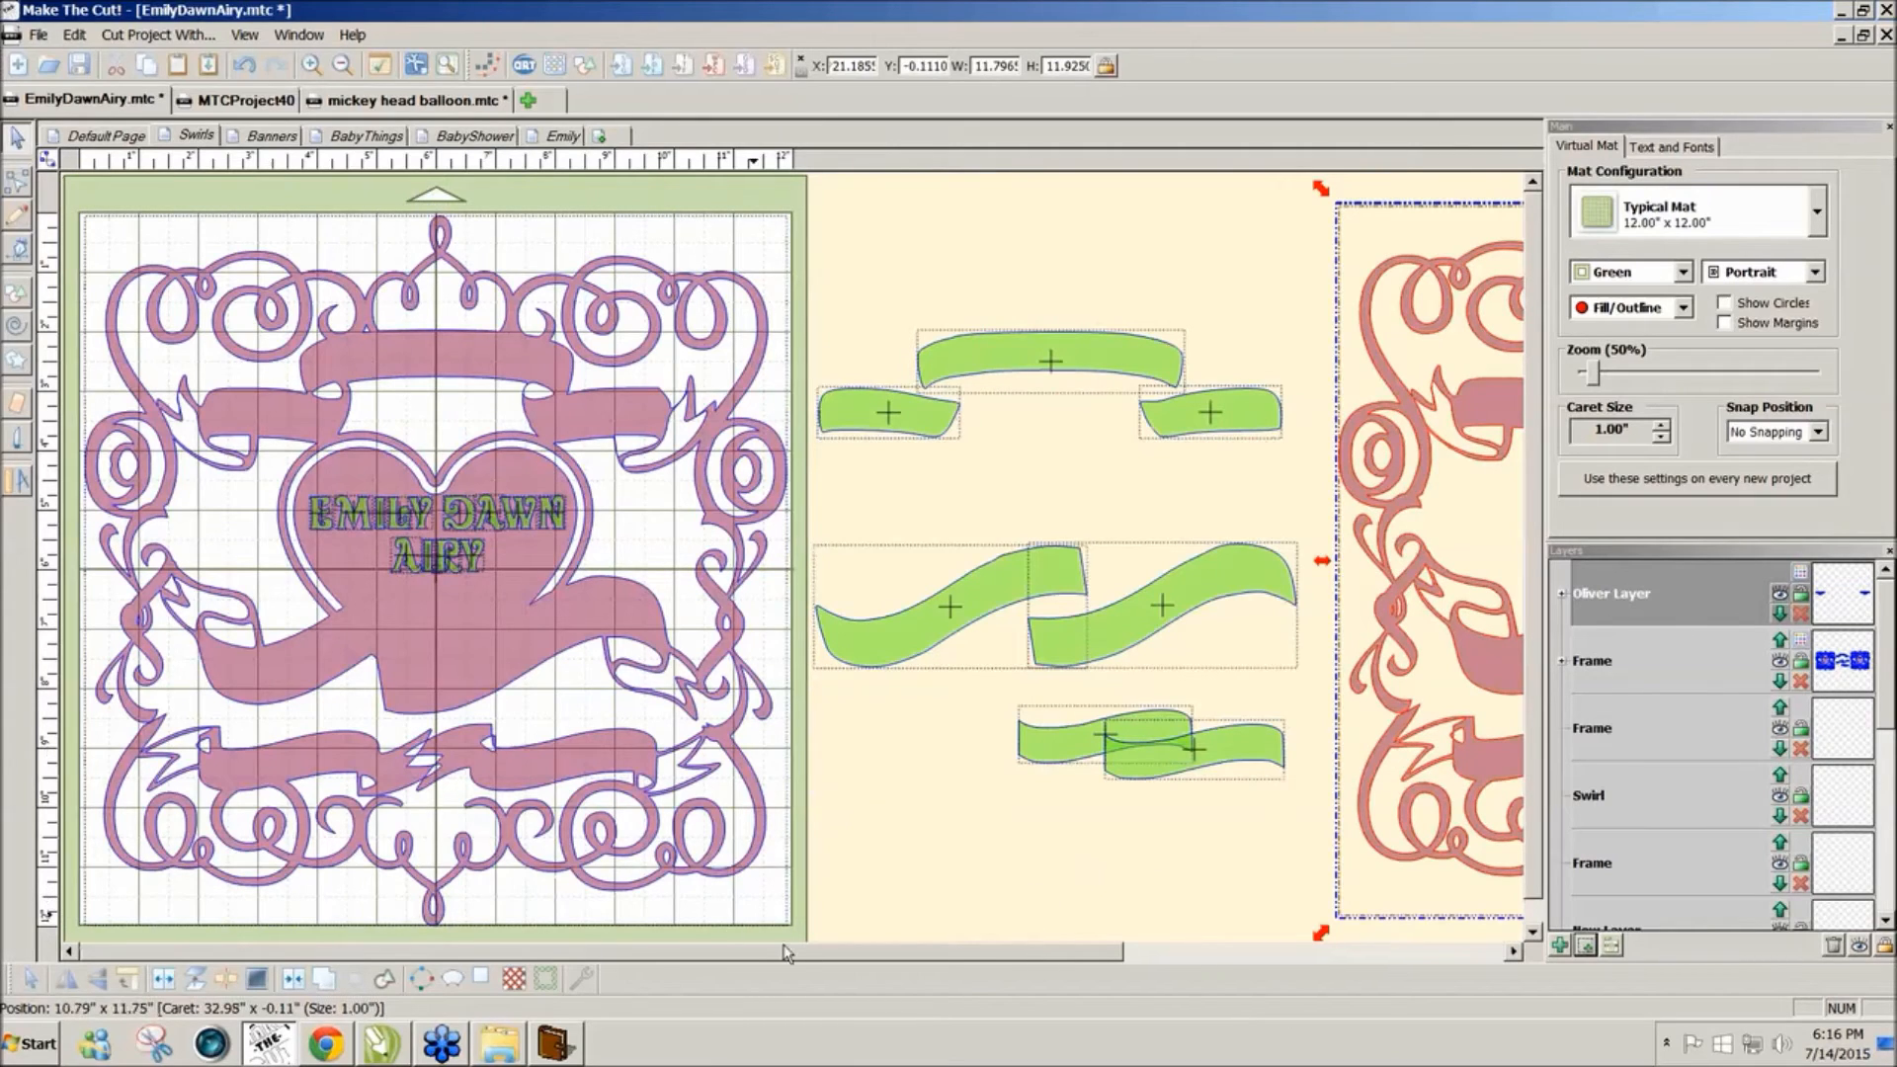
{"action": "left_click_drag", "start_coordinate": [796, 944], "coordinate": [100, 159]}
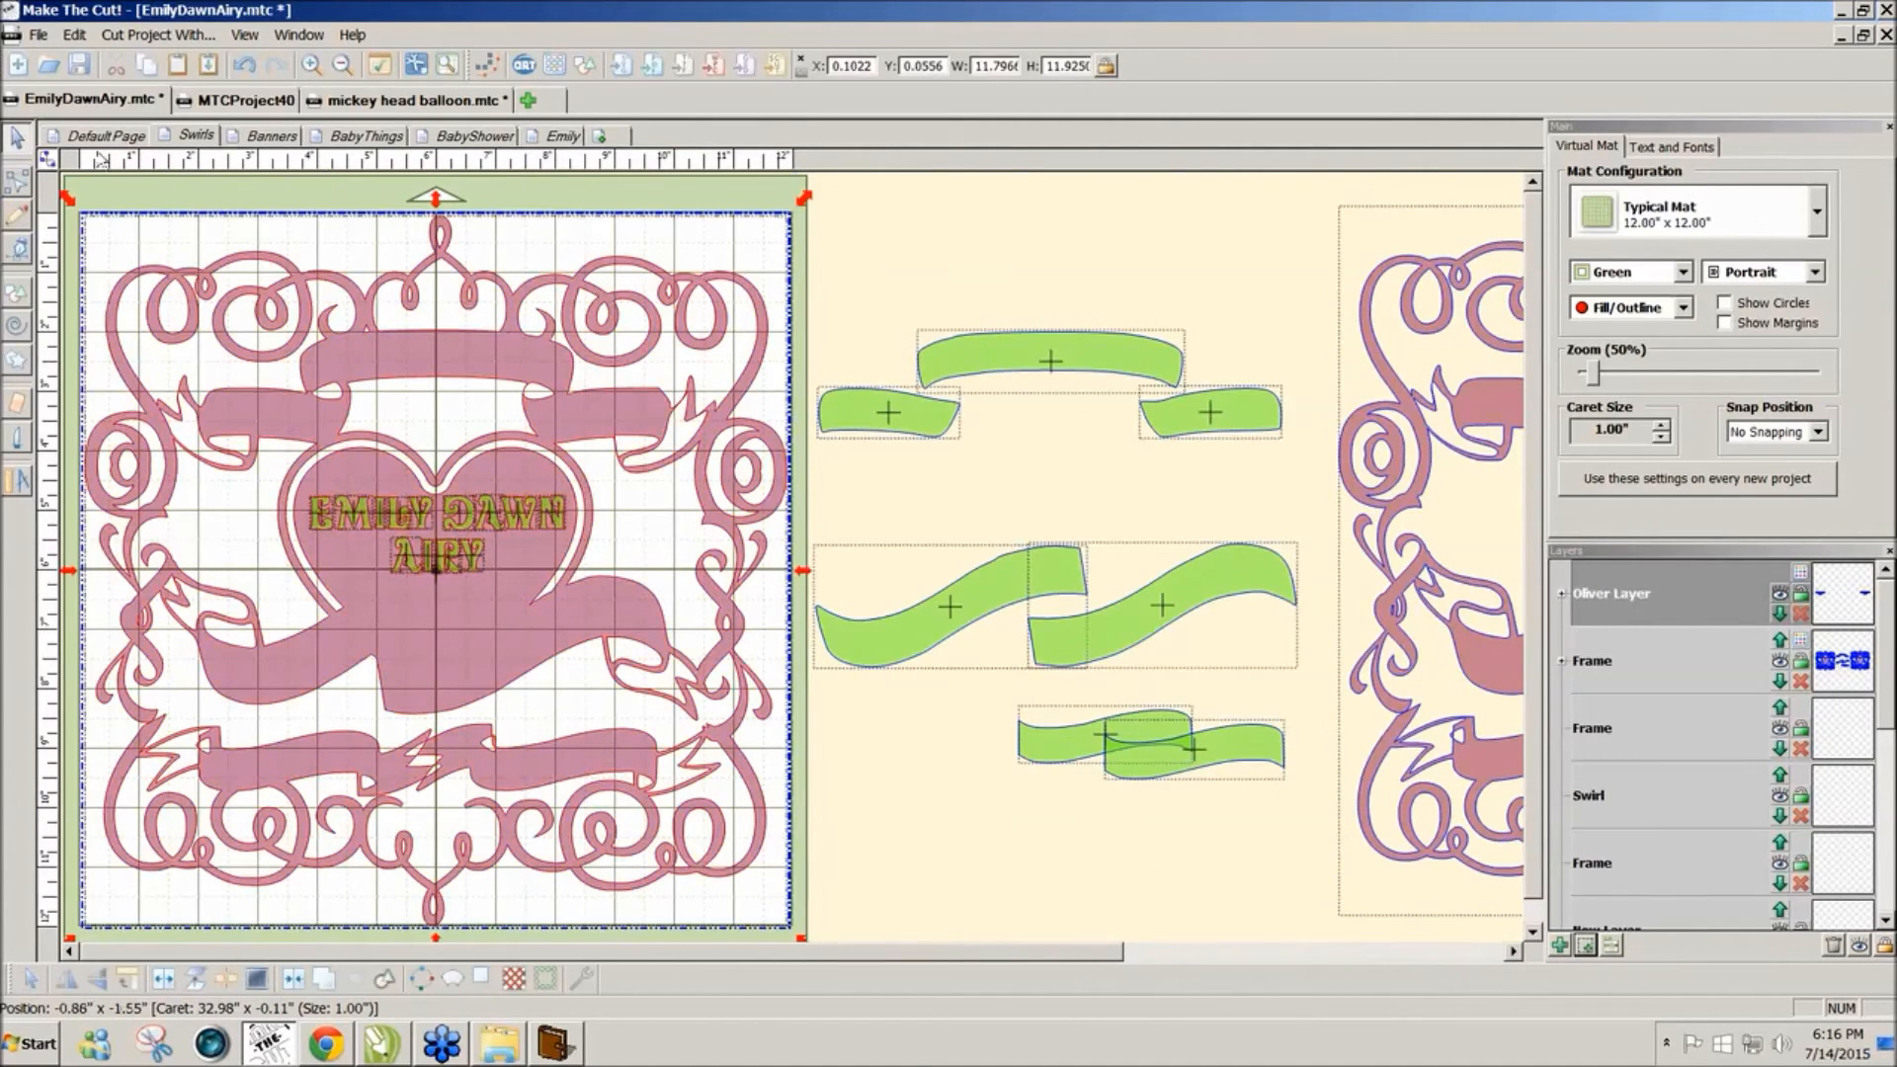
{"action": "left_click", "coordinate": [293, 978]}
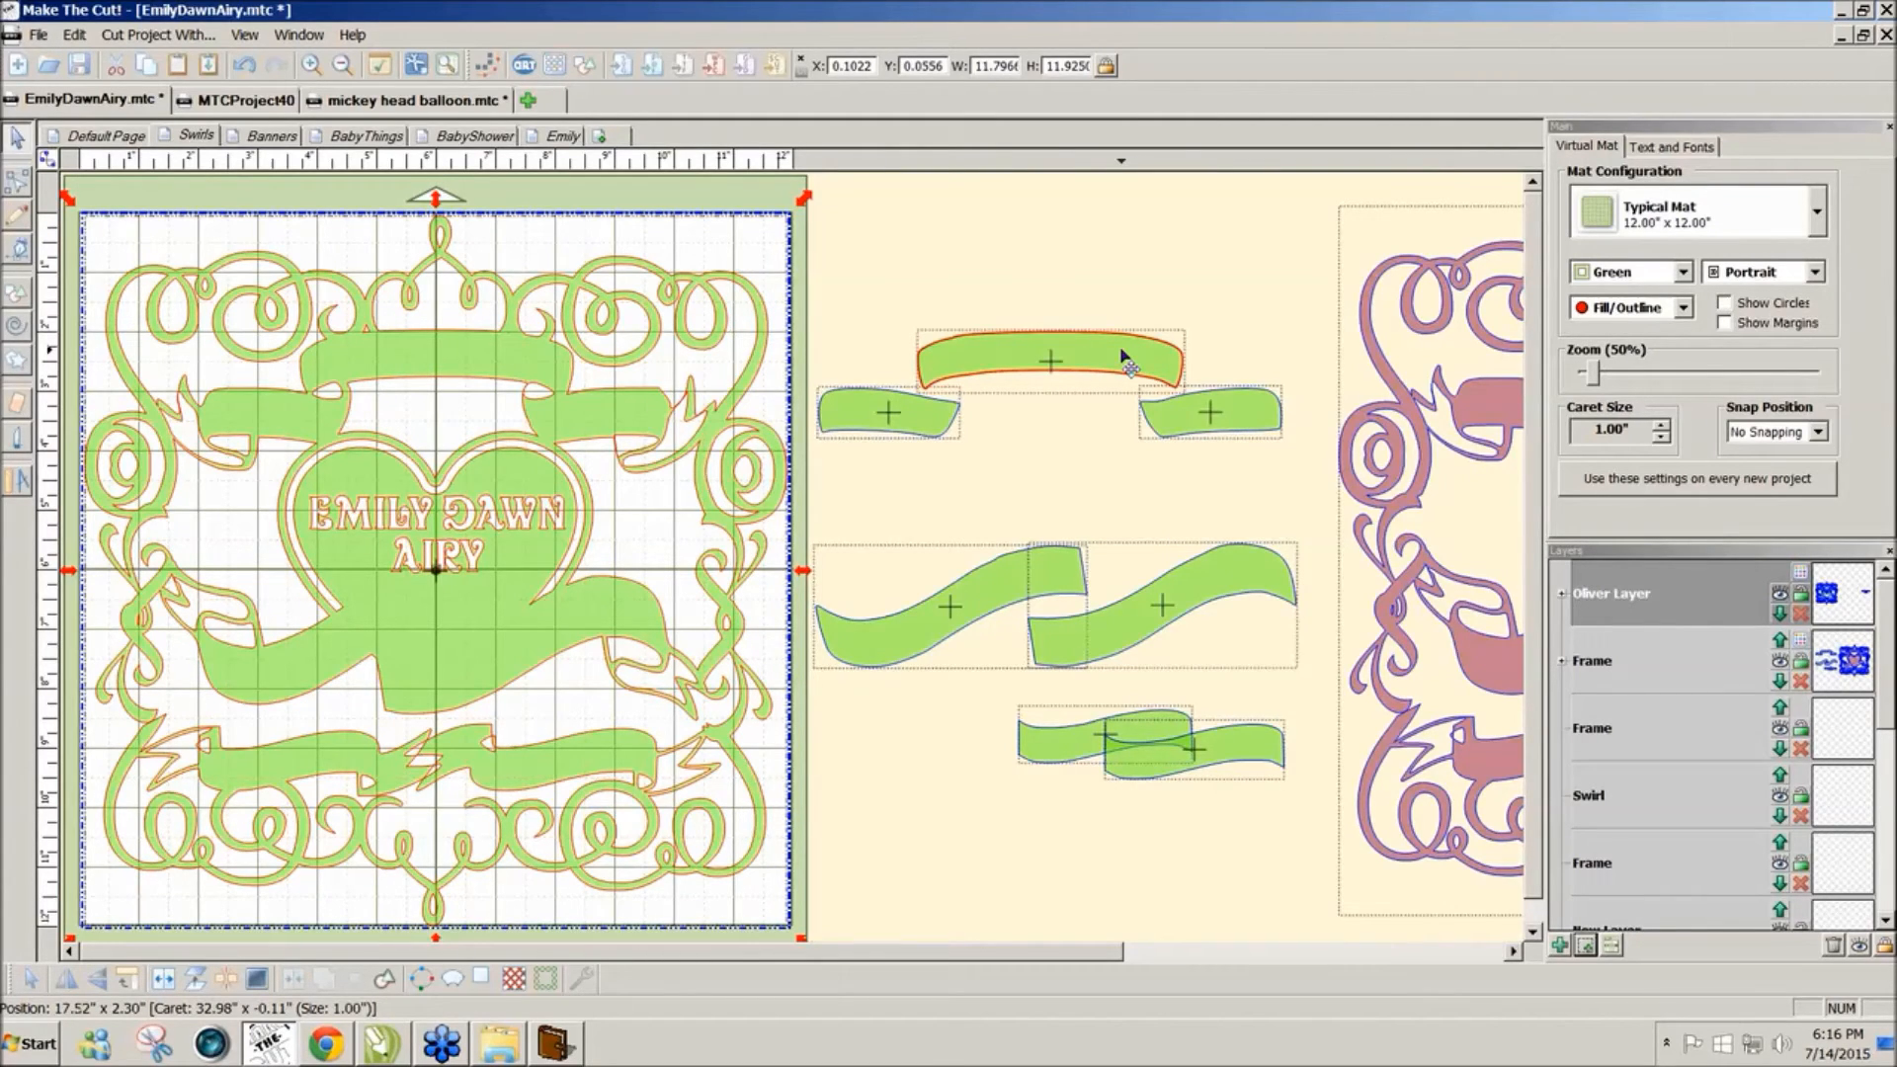
Step: Add a new text group reading 'San Diego CA' in the Oliver font
{"action": "left_click", "coordinate": [1057, 358]}
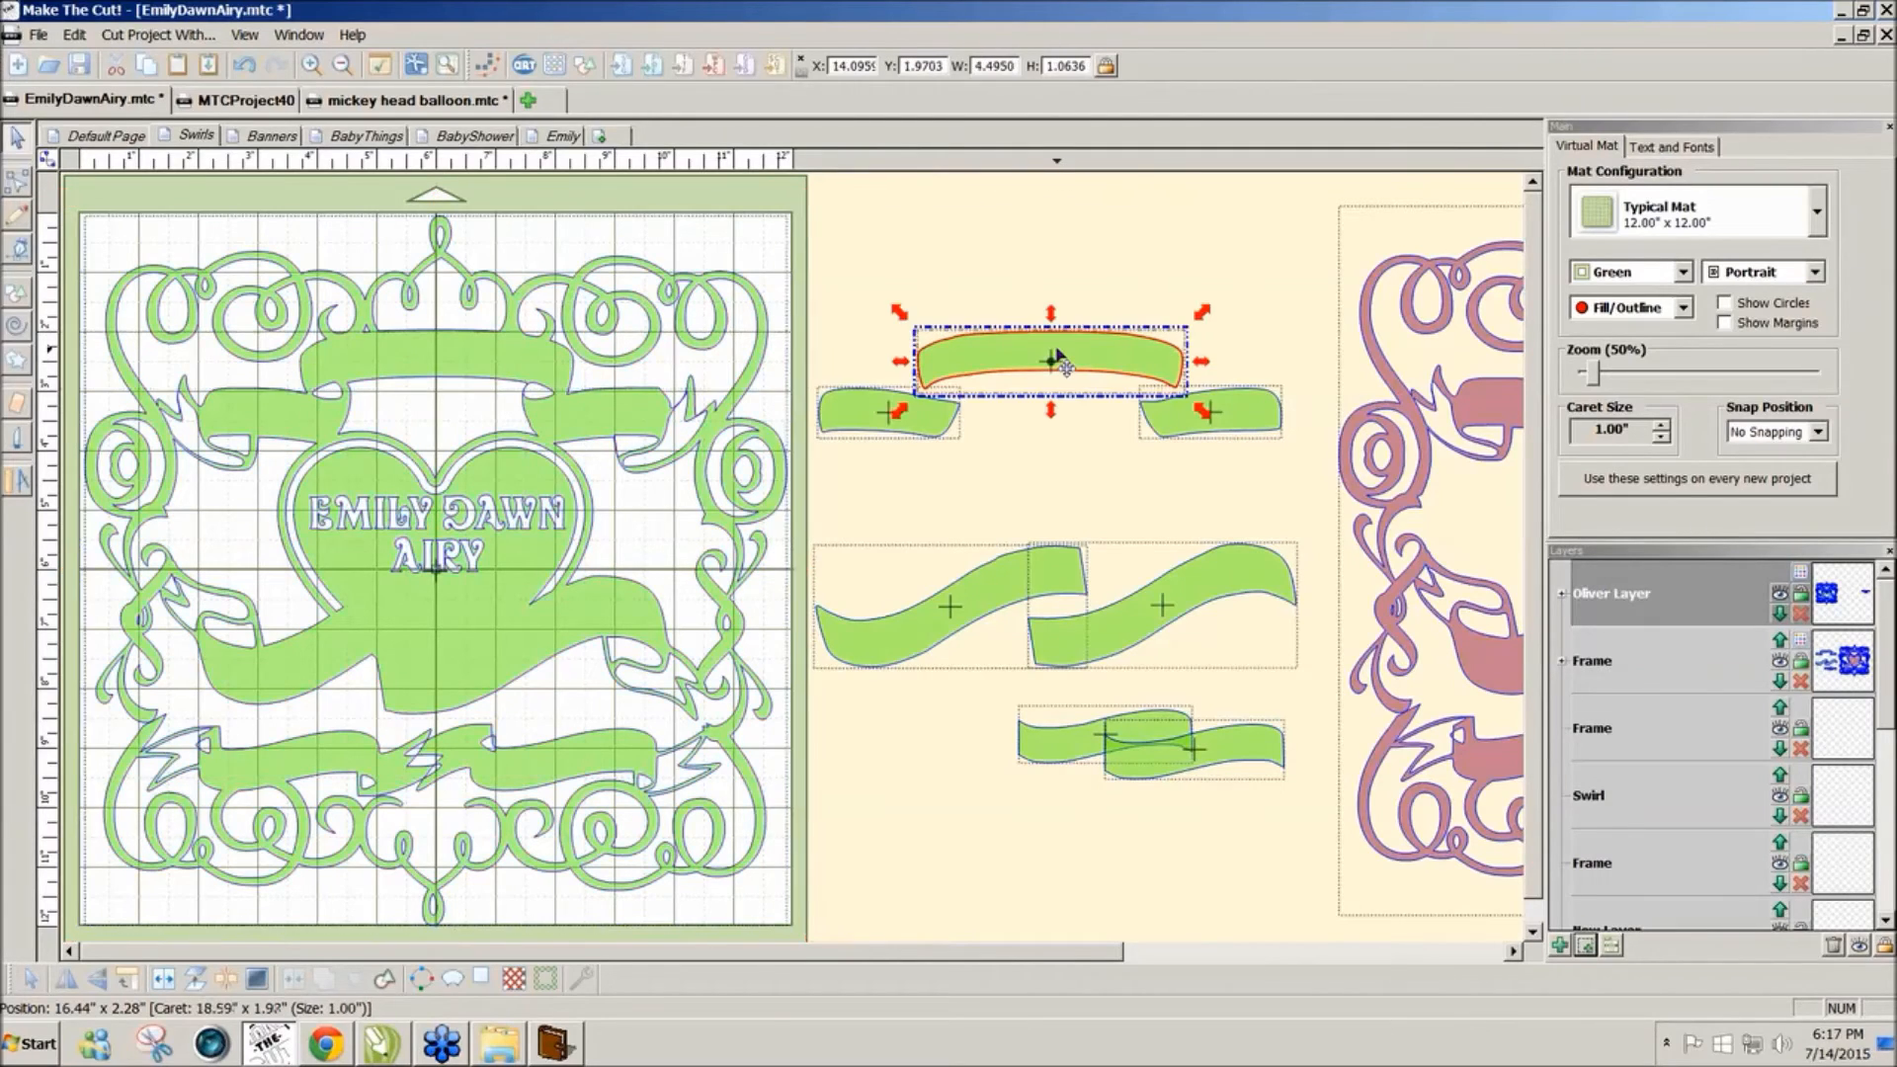
{"action": "left_click", "coordinate": [1104, 274]}
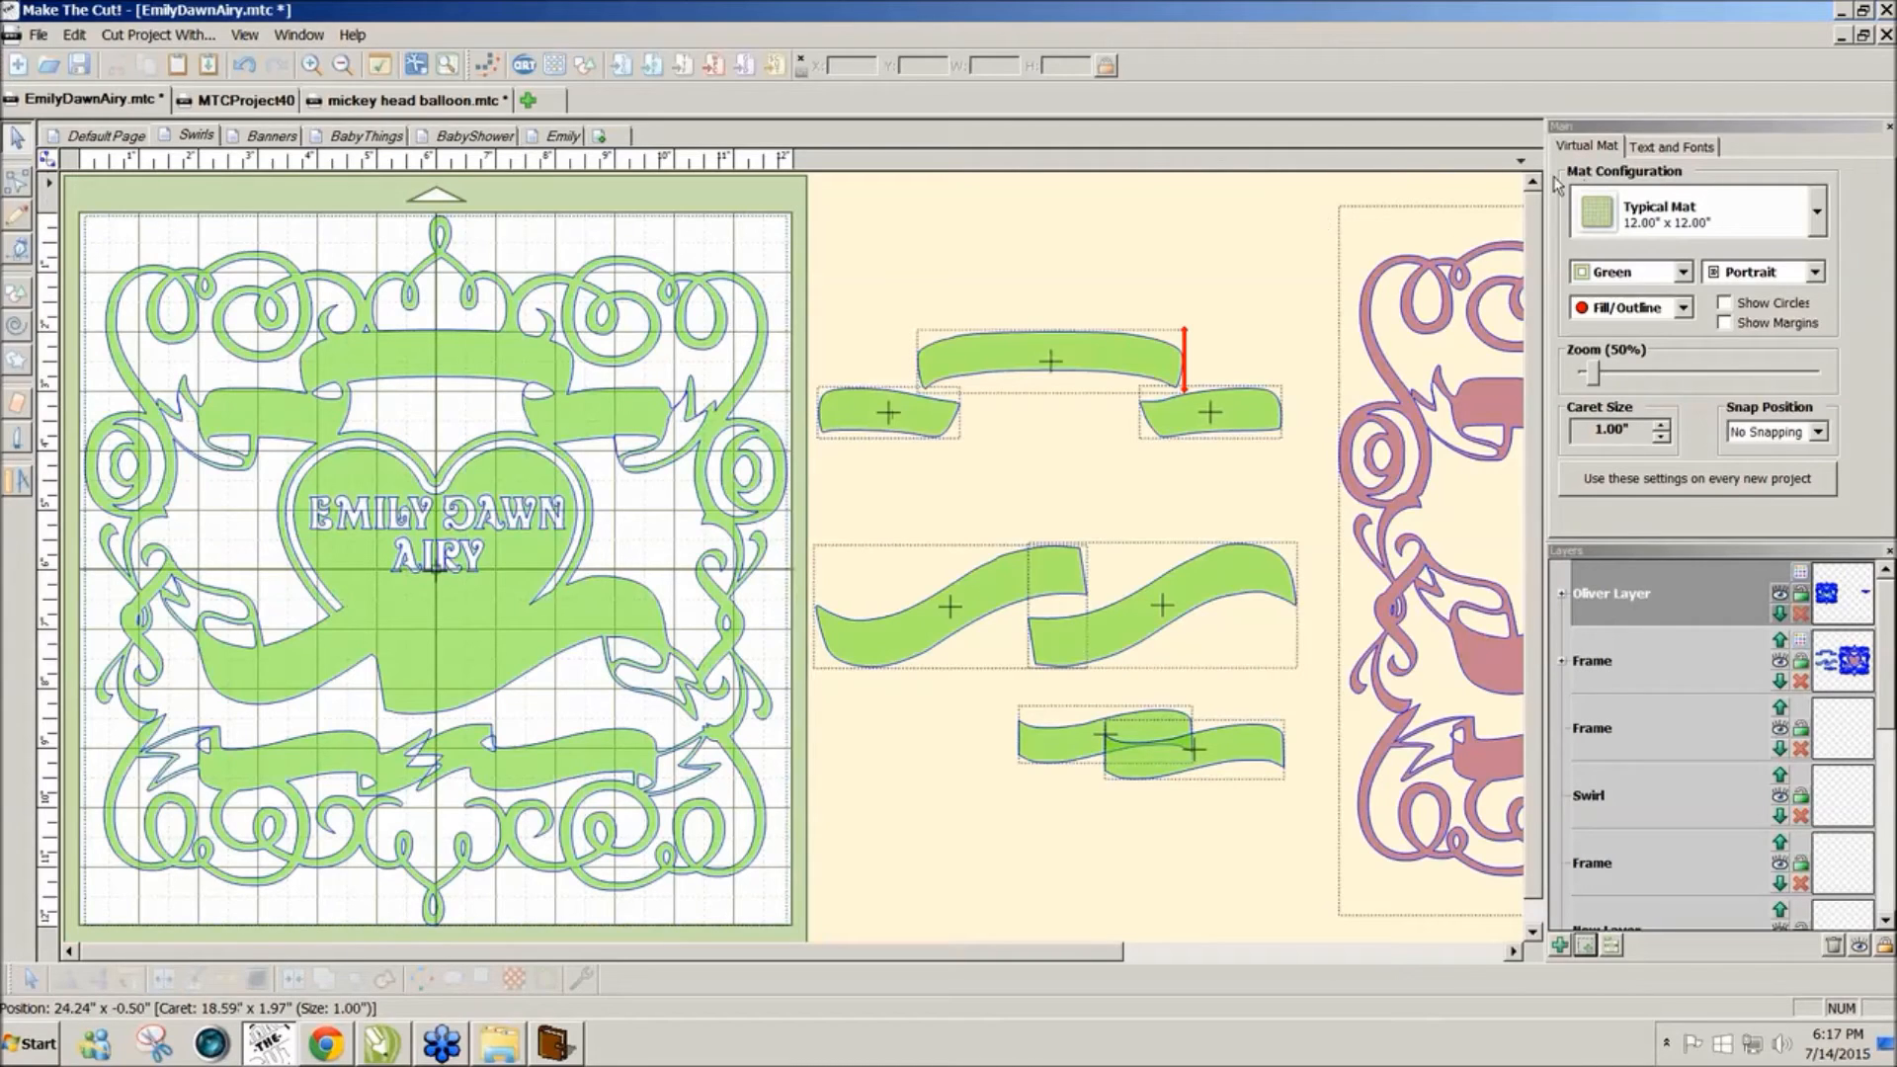
{"action": "left_click", "coordinate": [1680, 148]}
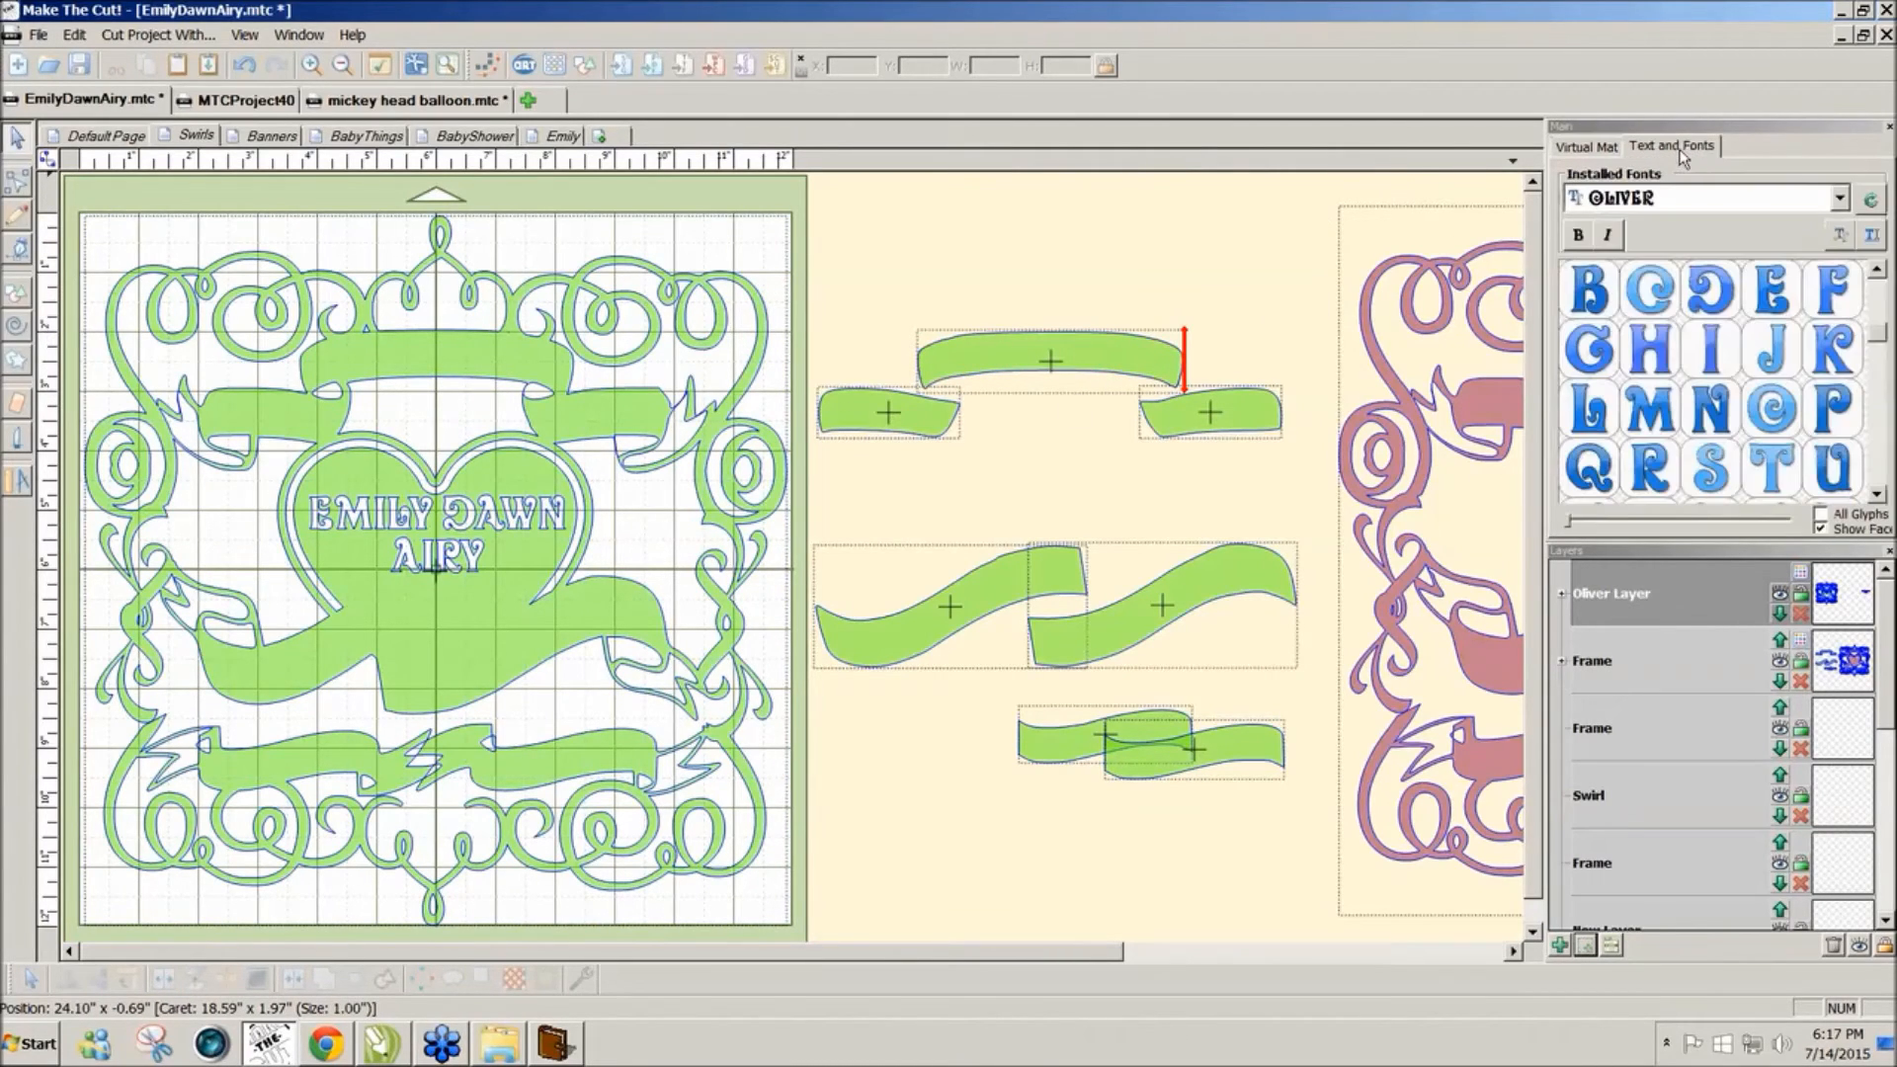
{"action": "left_click", "coordinate": [1870, 240]}
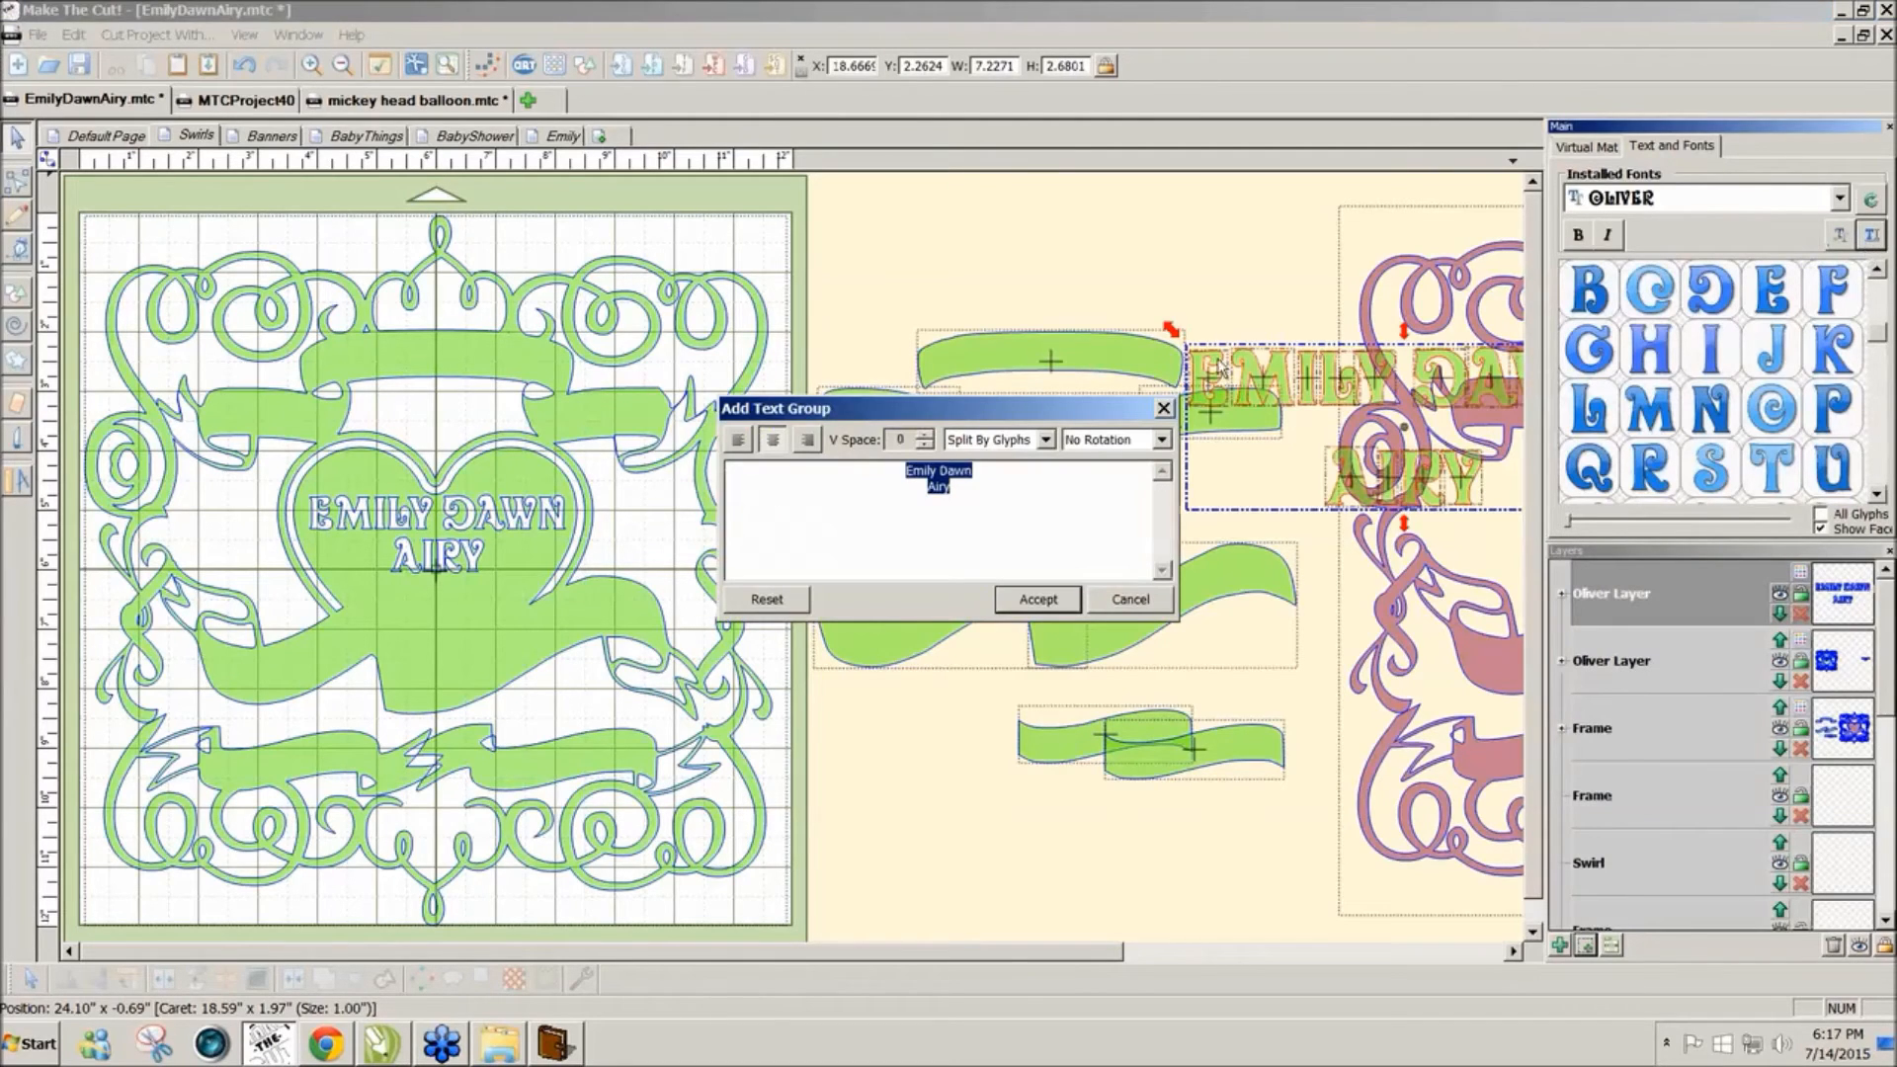
{"action": "type", "text": "S"}
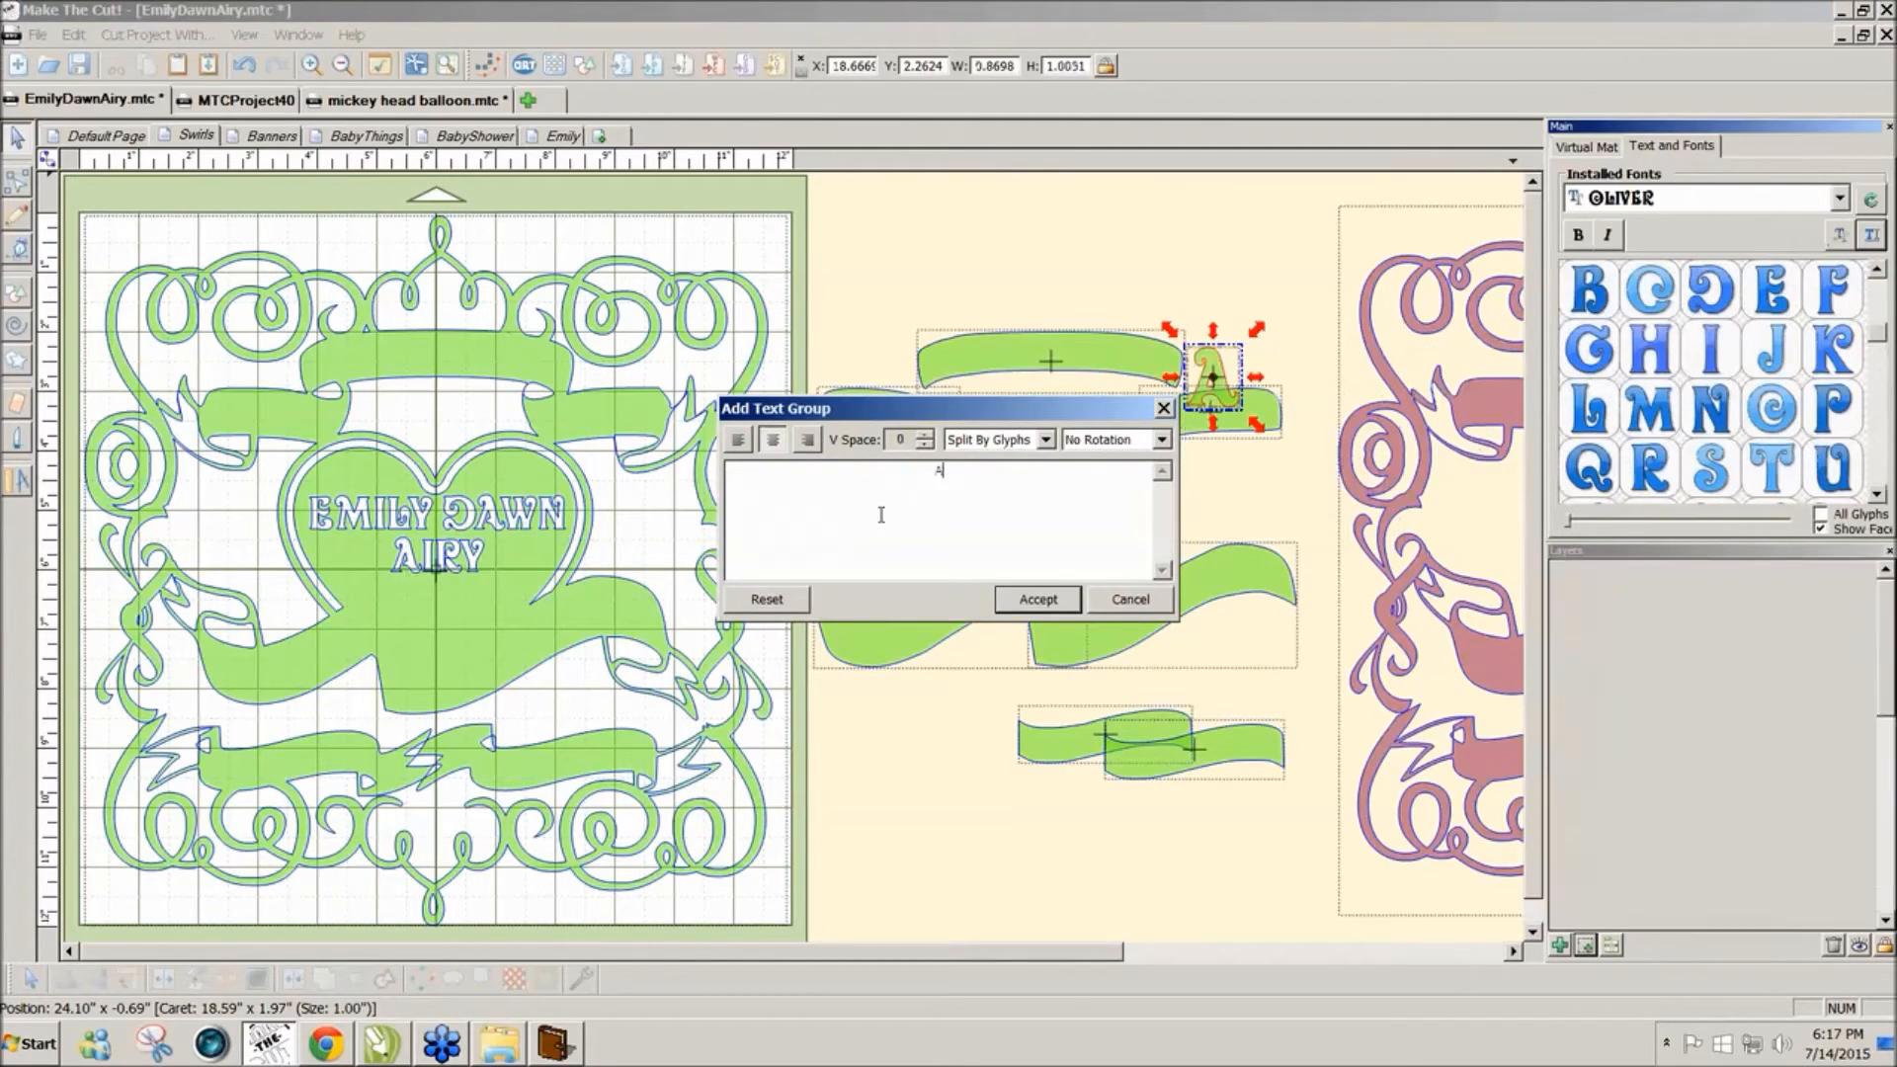
{"action": "type", "text": "an"}
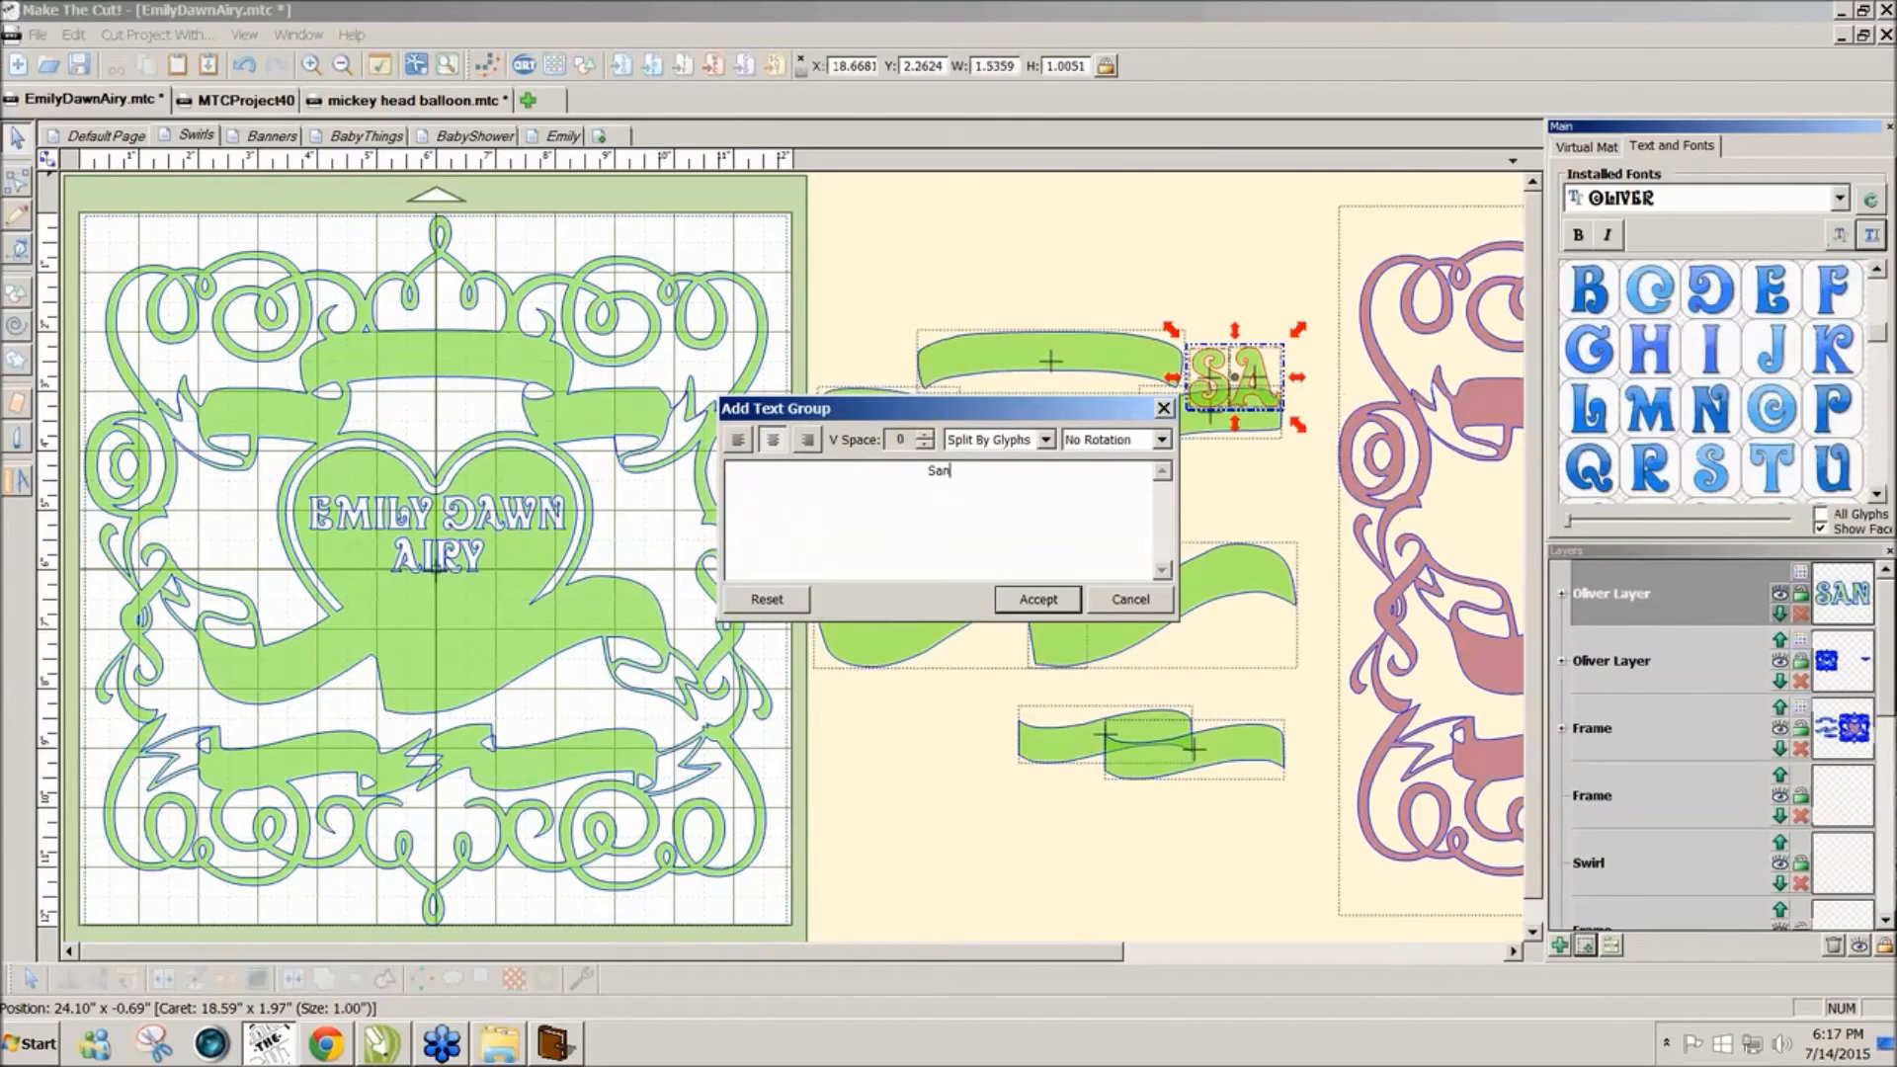
{"action": "type", "text": " Die"}
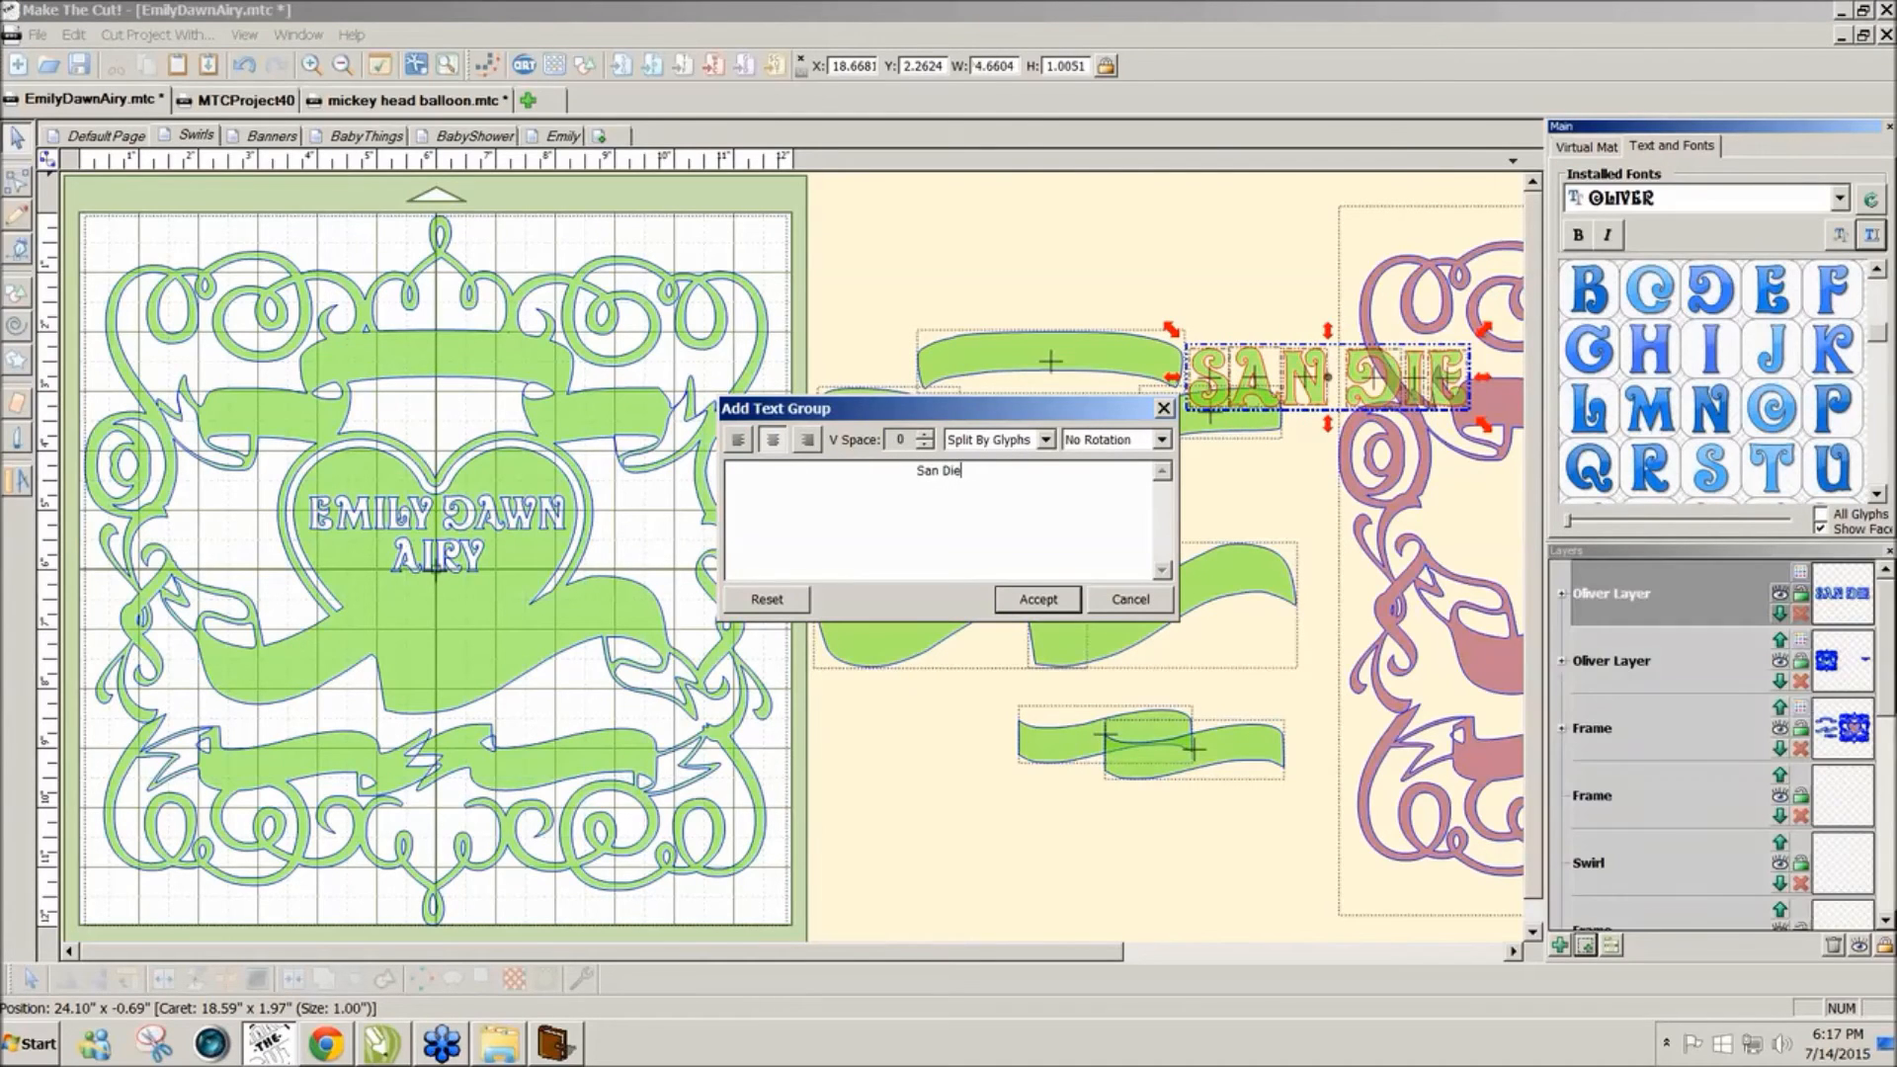
{"action": "type", "text": "go CA"}
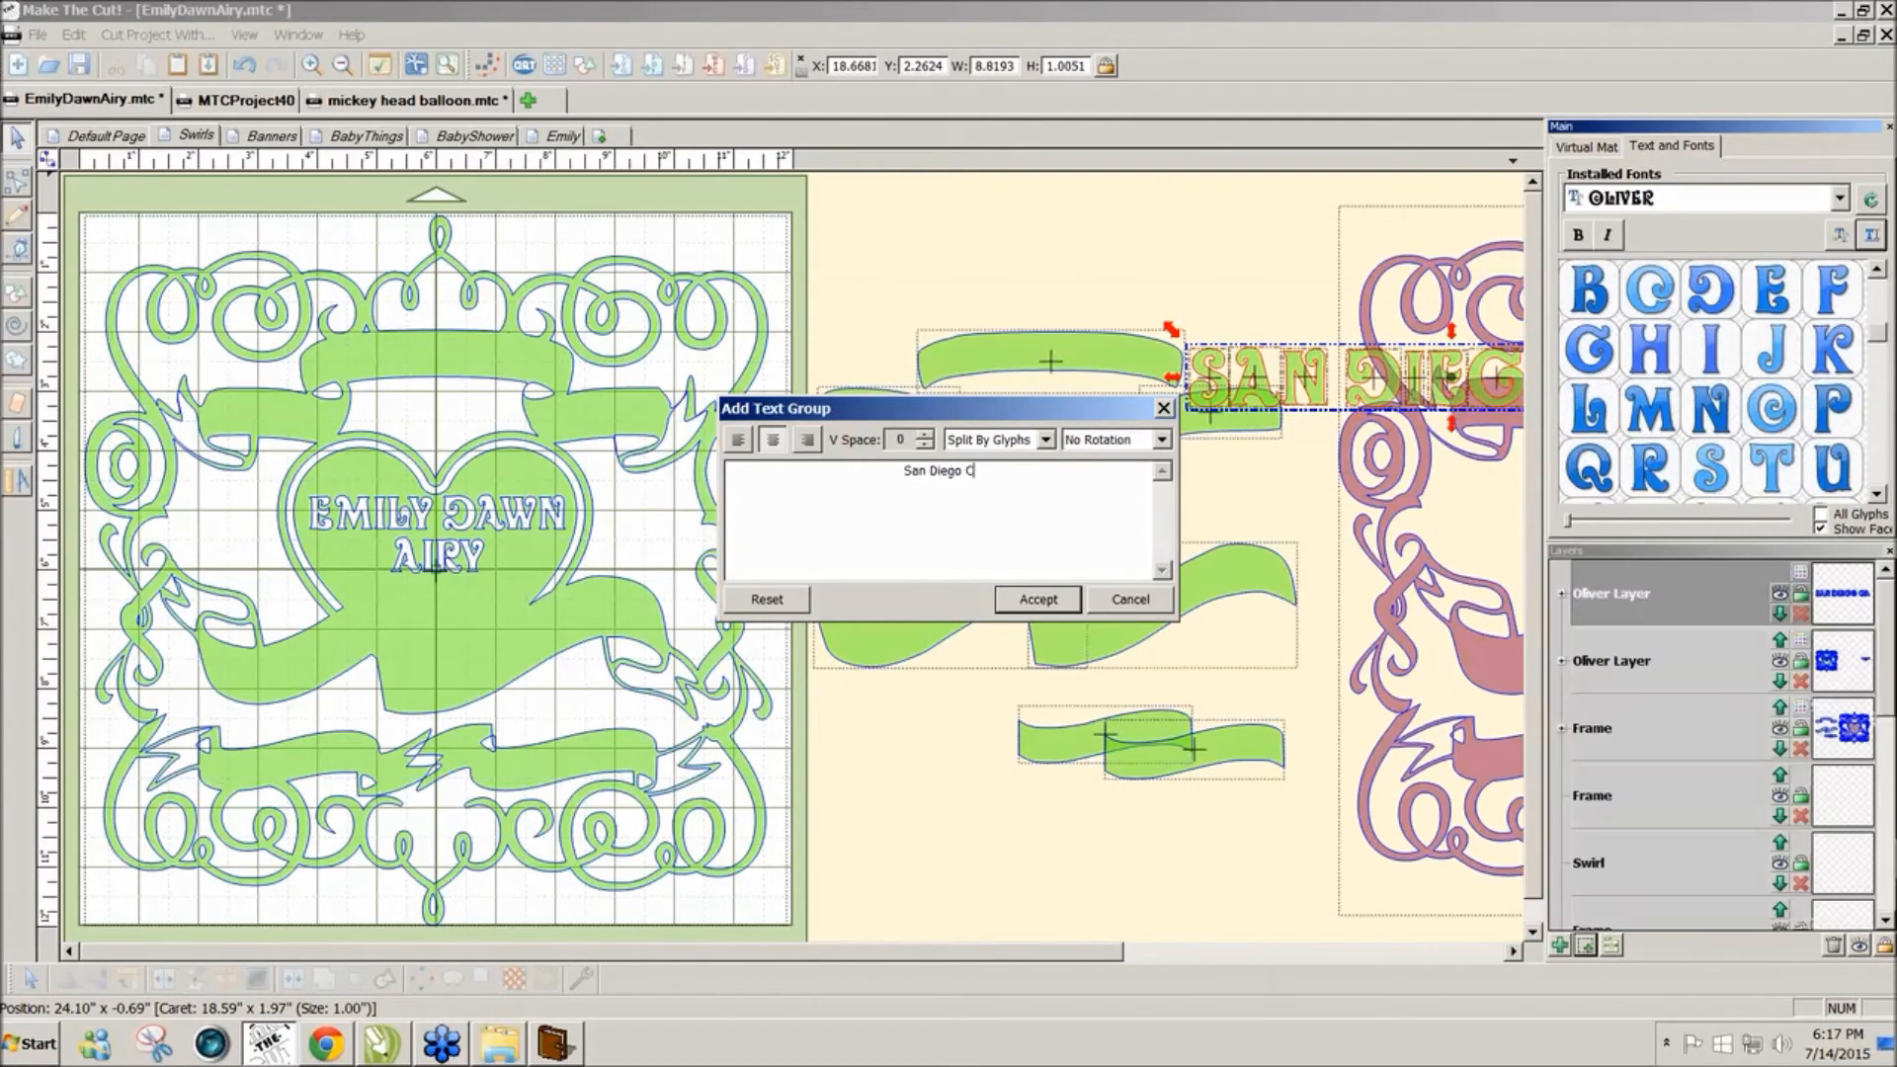
{"action": "left_click", "coordinate": [1039, 600]}
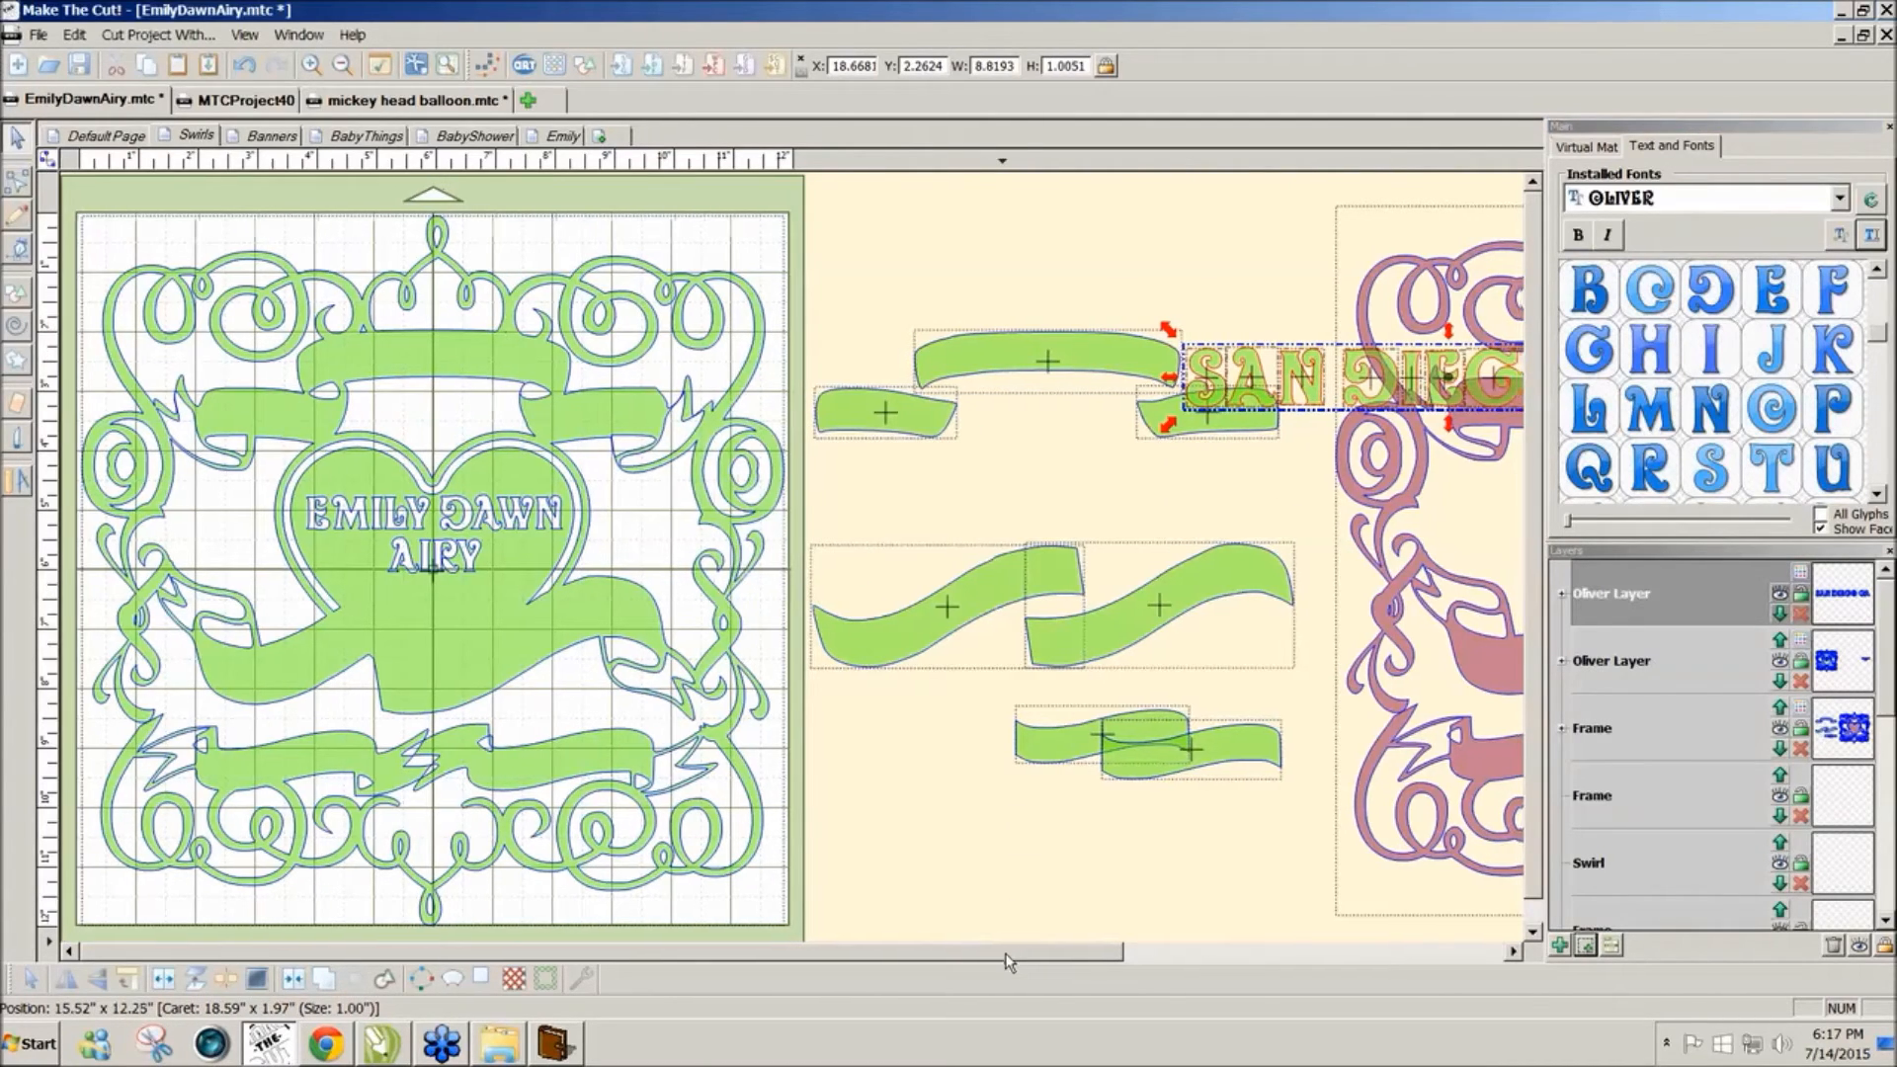
Step: Flatten the text toward 8.82 × 0.57 inches and nudge it up and left
{"action": "left_click_drag", "start_coordinate": [997, 951], "coordinate": [1216, 950]}
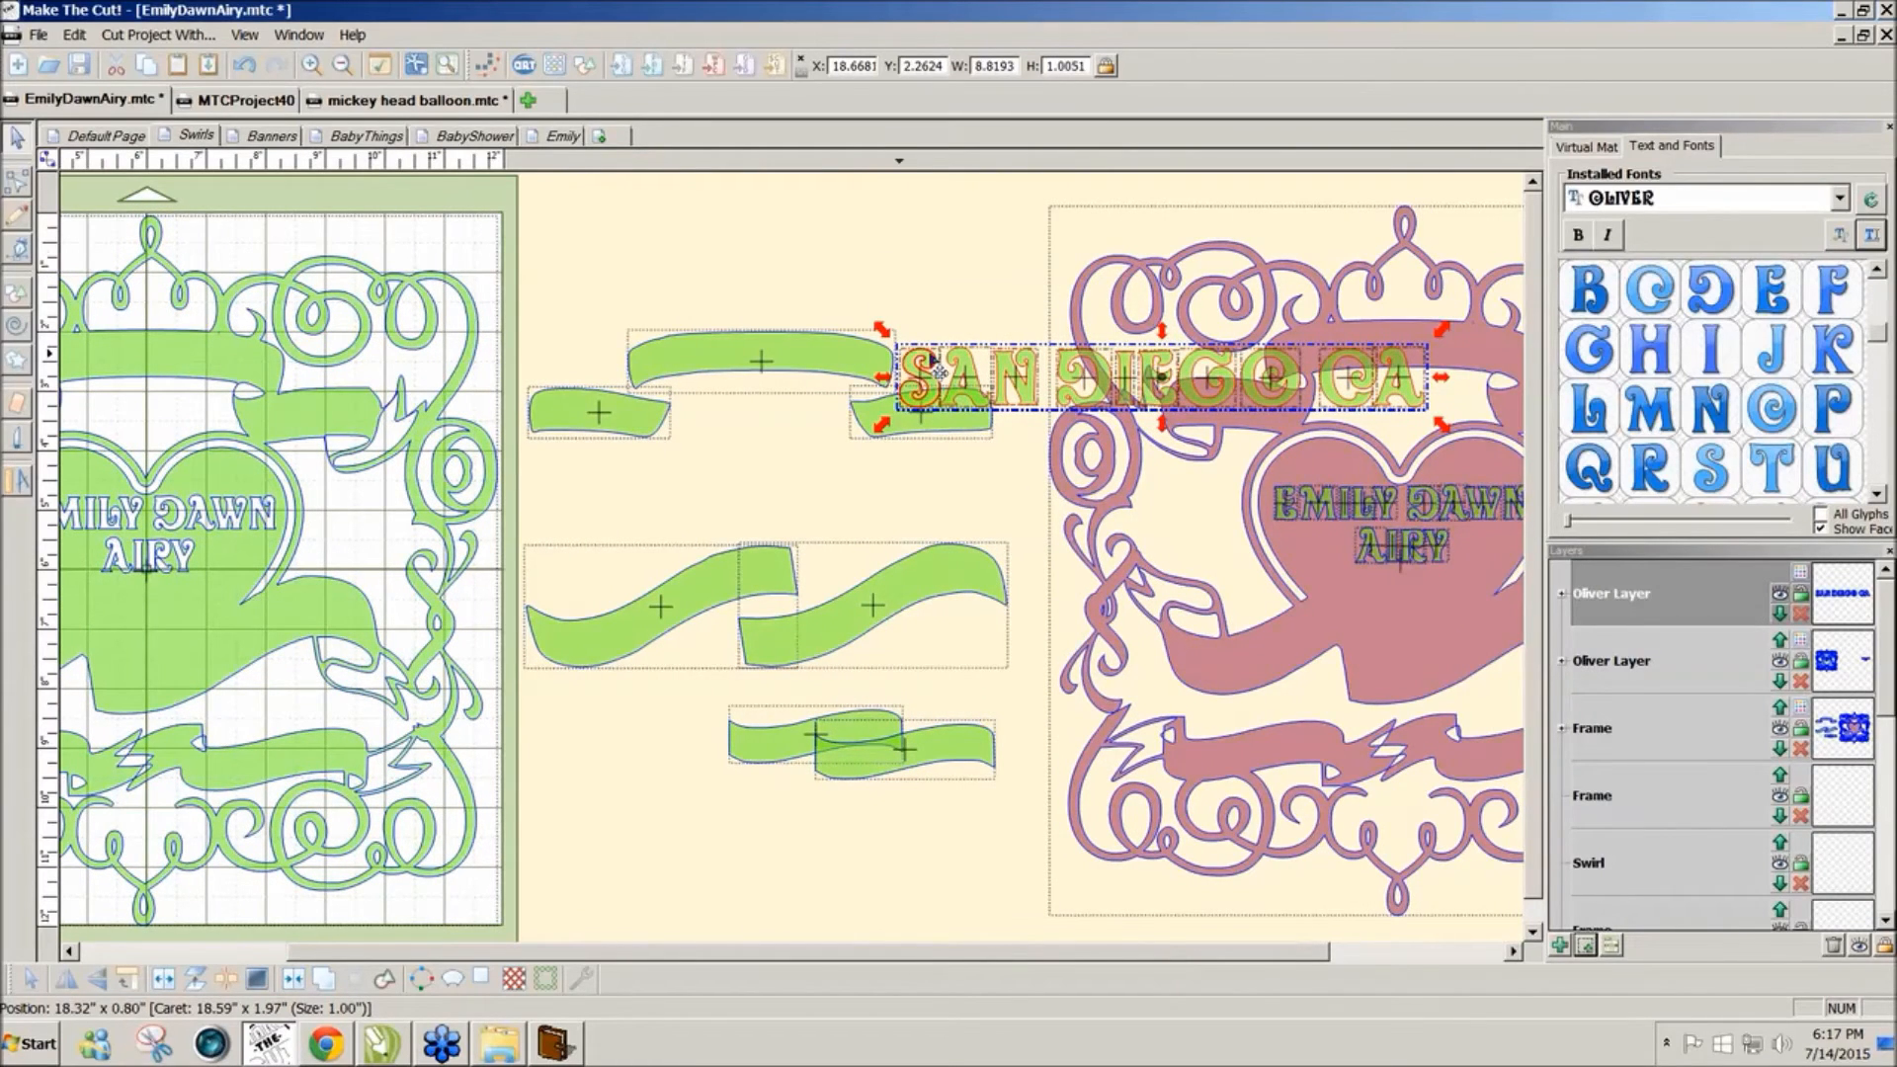
{"action": "key", "text": "Up"}
{"action": "key", "text": "Up"}
{"action": "key", "text": "Up"}
{"action": "key", "text": "Up"}
{"action": "key", "text": "Up"}
{"action": "key", "text": "Up"}
{"action": "key", "text": "Up"}
{"action": "key", "text": "Up"}
{"action": "key", "text": "Up"}
{"action": "key", "text": "Up"}
{"action": "key", "text": "Up"}
{"action": "key", "text": "Up"}
{"action": "key", "text": "Up"}
{"action": "key", "text": "Up"}
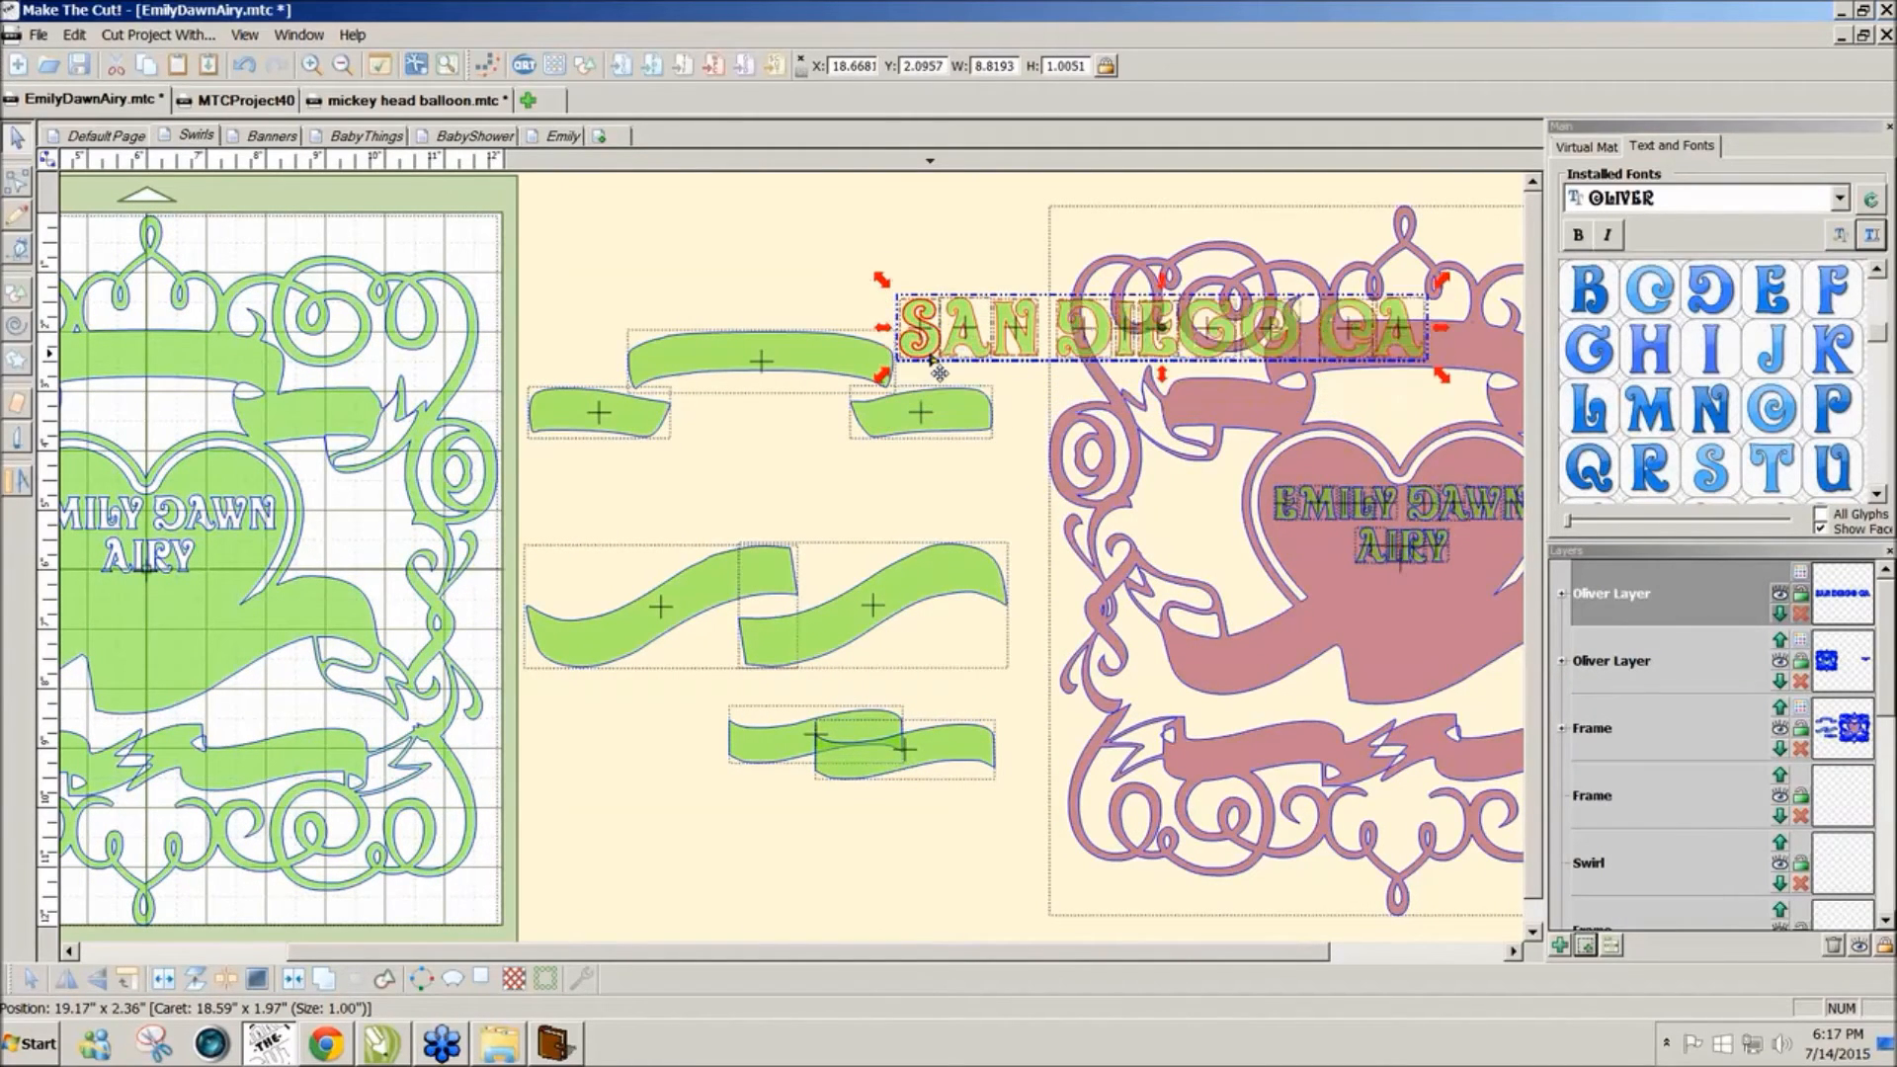
{"action": "key", "text": "Left"}
{"action": "key", "text": "Left"}
{"action": "key", "text": "Left"}
{"action": "key", "text": "Left"}
{"action": "key", "text": "Left"}
{"action": "key", "text": "Left"}
{"action": "key", "text": "Left"}
{"action": "key", "text": "Left"}
{"action": "key", "text": "Left"}
{"action": "key", "text": "Left"}
{"action": "key", "text": "Left"}
{"action": "key", "text": "Left"}
{"action": "key", "text": "Left"}
{"action": "key", "text": "Left"}
{"action": "key", "text": "Left"}
{"action": "key", "text": "Left"}
{"action": "key", "text": "Left"}
{"action": "key", "text": "Left"}
{"action": "key", "text": "Left"}
{"action": "key", "text": "Left"}
{"action": "key", "text": "Left"}
{"action": "key", "text": "Left"}
{"action": "key", "text": "Left"}
{"action": "key", "text": "Left"}
{"action": "key", "text": "Left"}
{"action": "key", "text": "Left"}
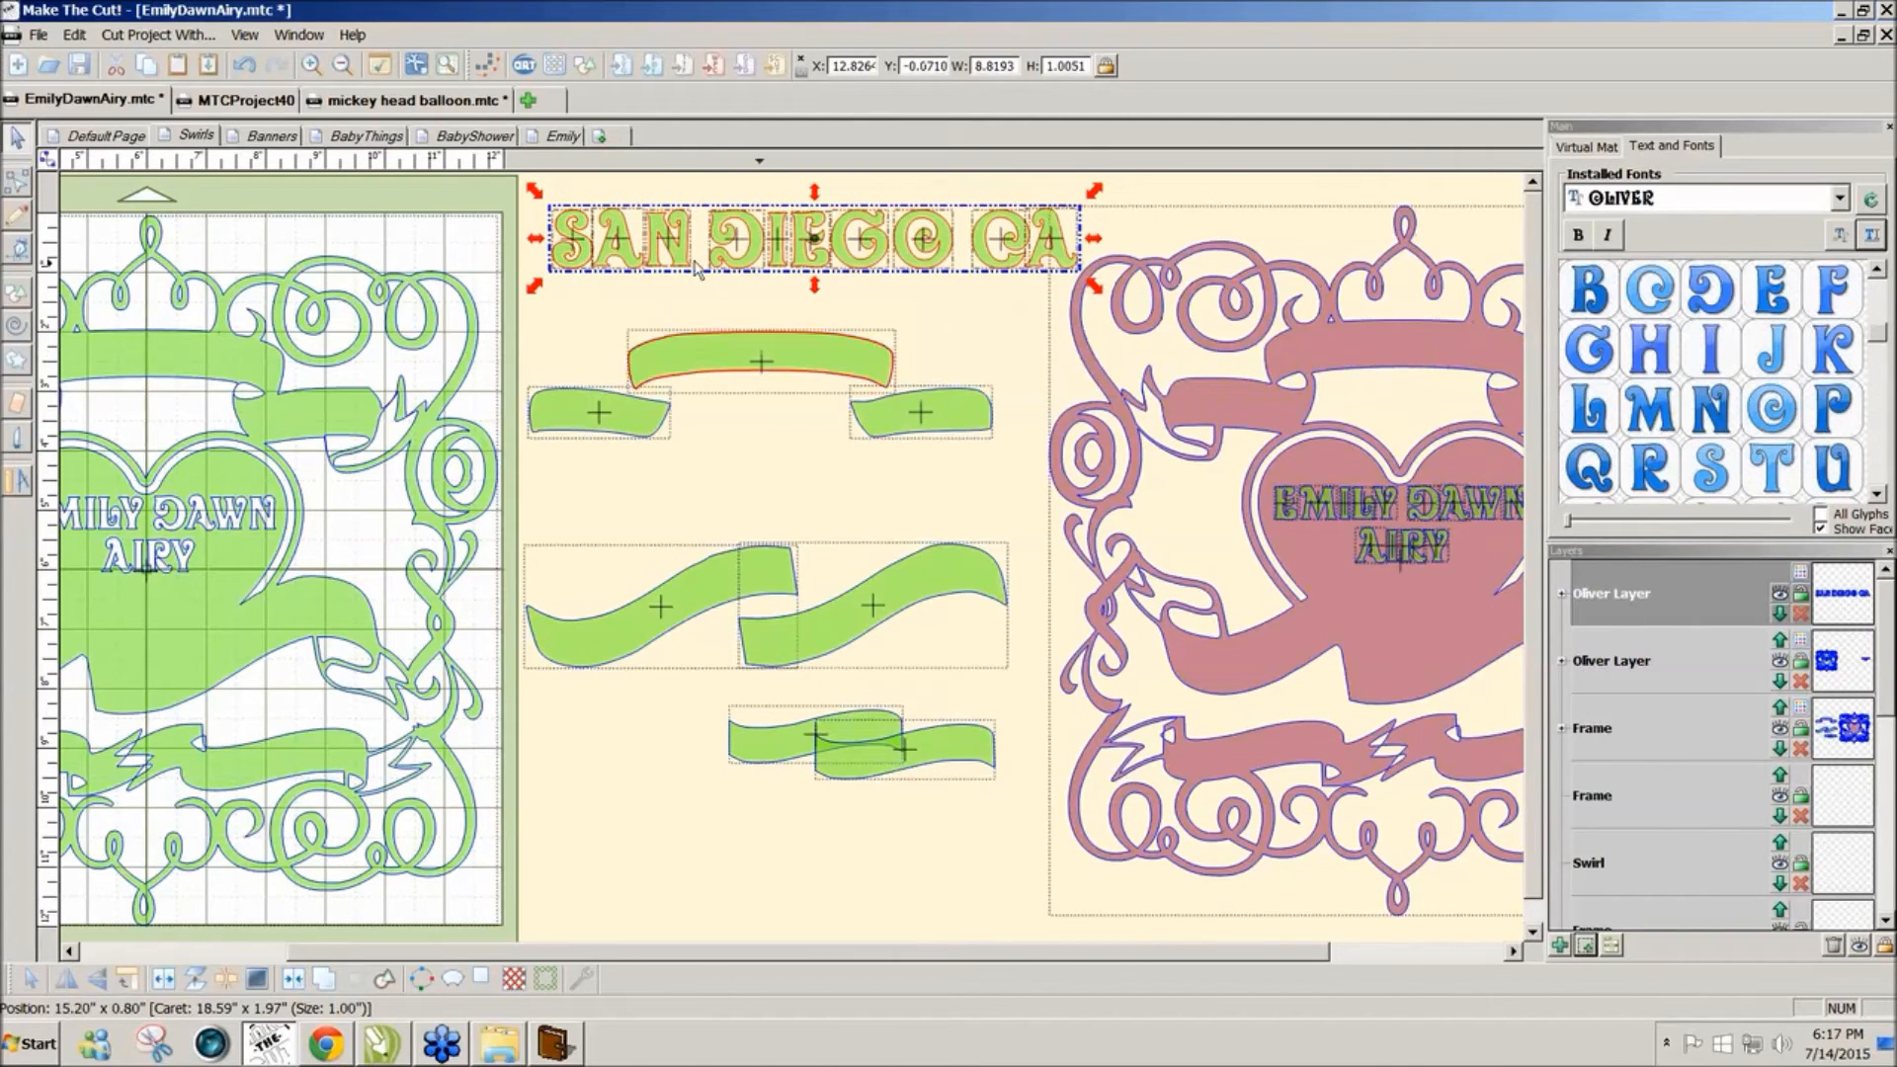
{"action": "left_click", "coordinate": [719, 288]}
Step: Squash and narrow SAN DIEGO CA onto the top banners, then select SAN with the left banner
{"action": "left_click_drag", "start_coordinate": [559, 203], "coordinate": [1132, 316]}
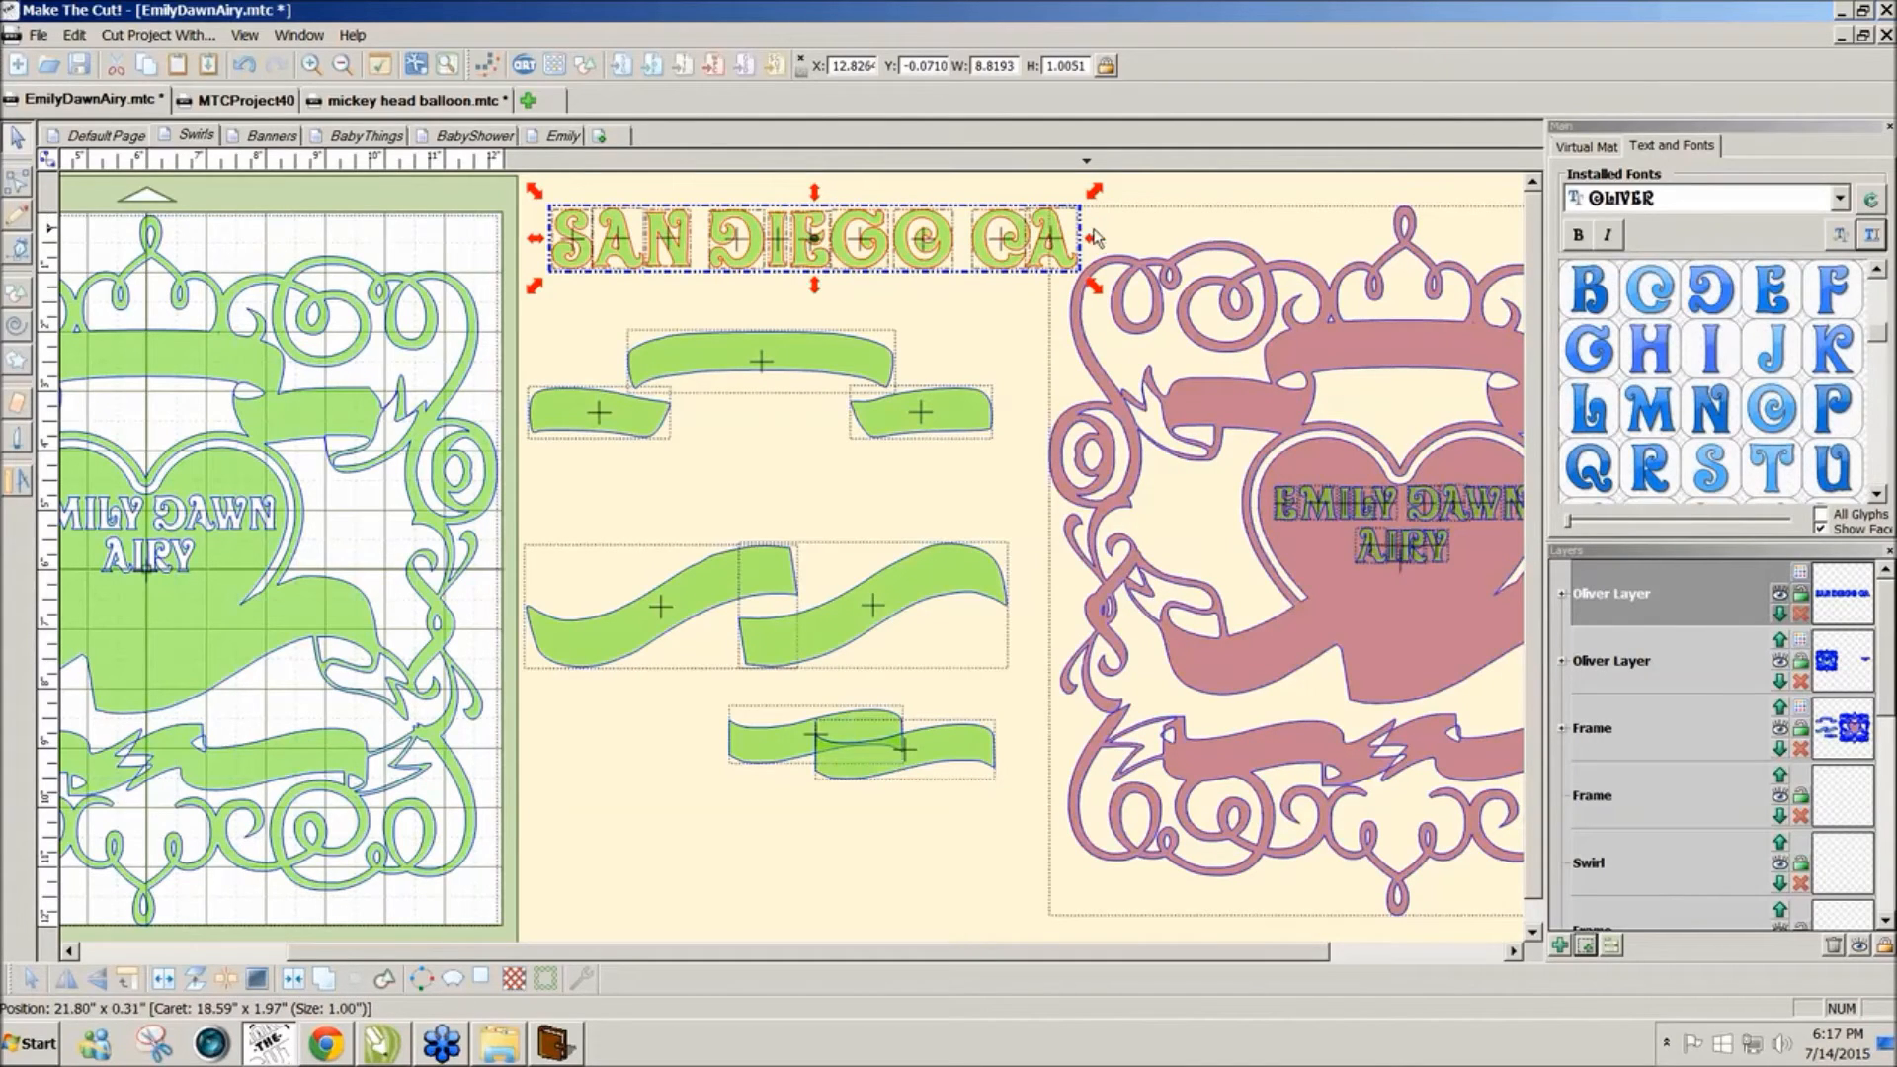
{"action": "left_click_drag", "start_coordinate": [814, 194], "coordinate": [816, 225]}
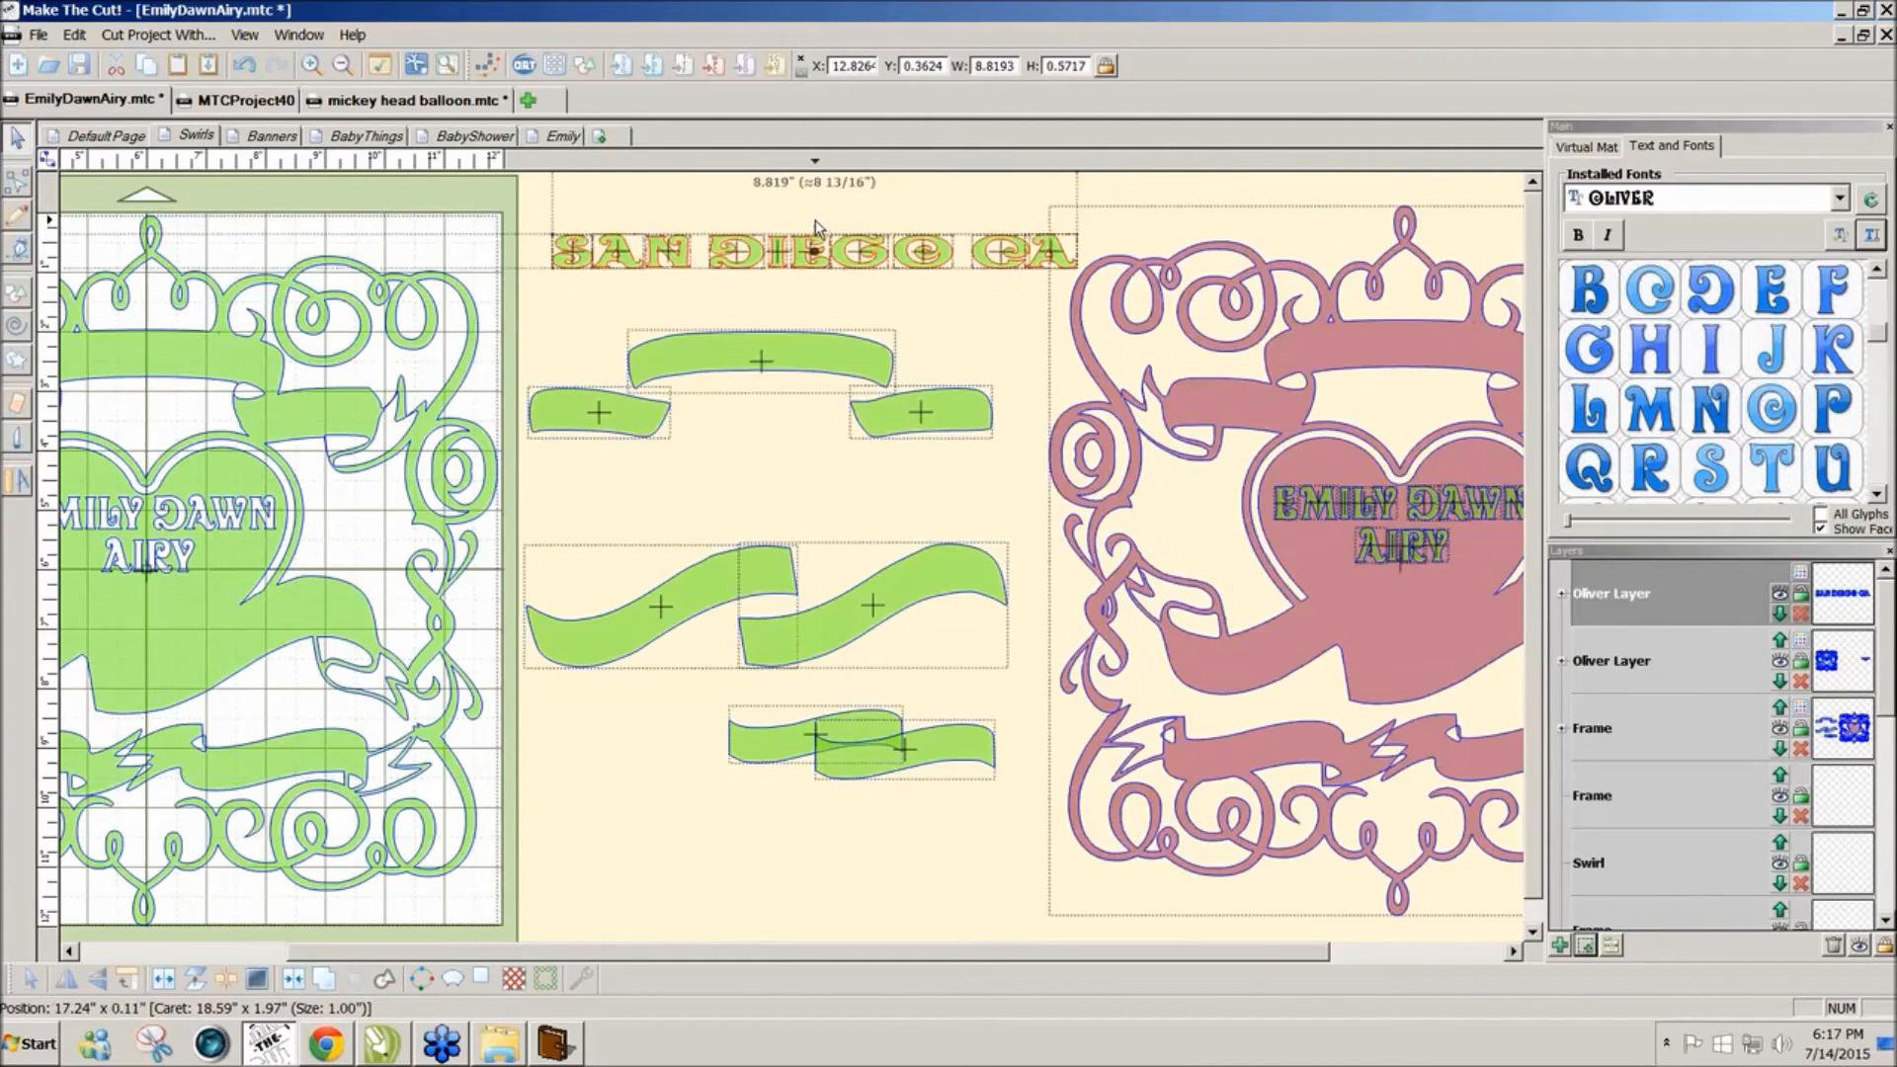
{"action": "mouse_move", "coordinate": [721, 265]}
{"action": "left_mouse_down"}
{"action": "mouse_move", "coordinate": [712, 436]}
{"action": "mouse_move", "coordinate": [713, 255]}
{"action": "left_mouse_up"}
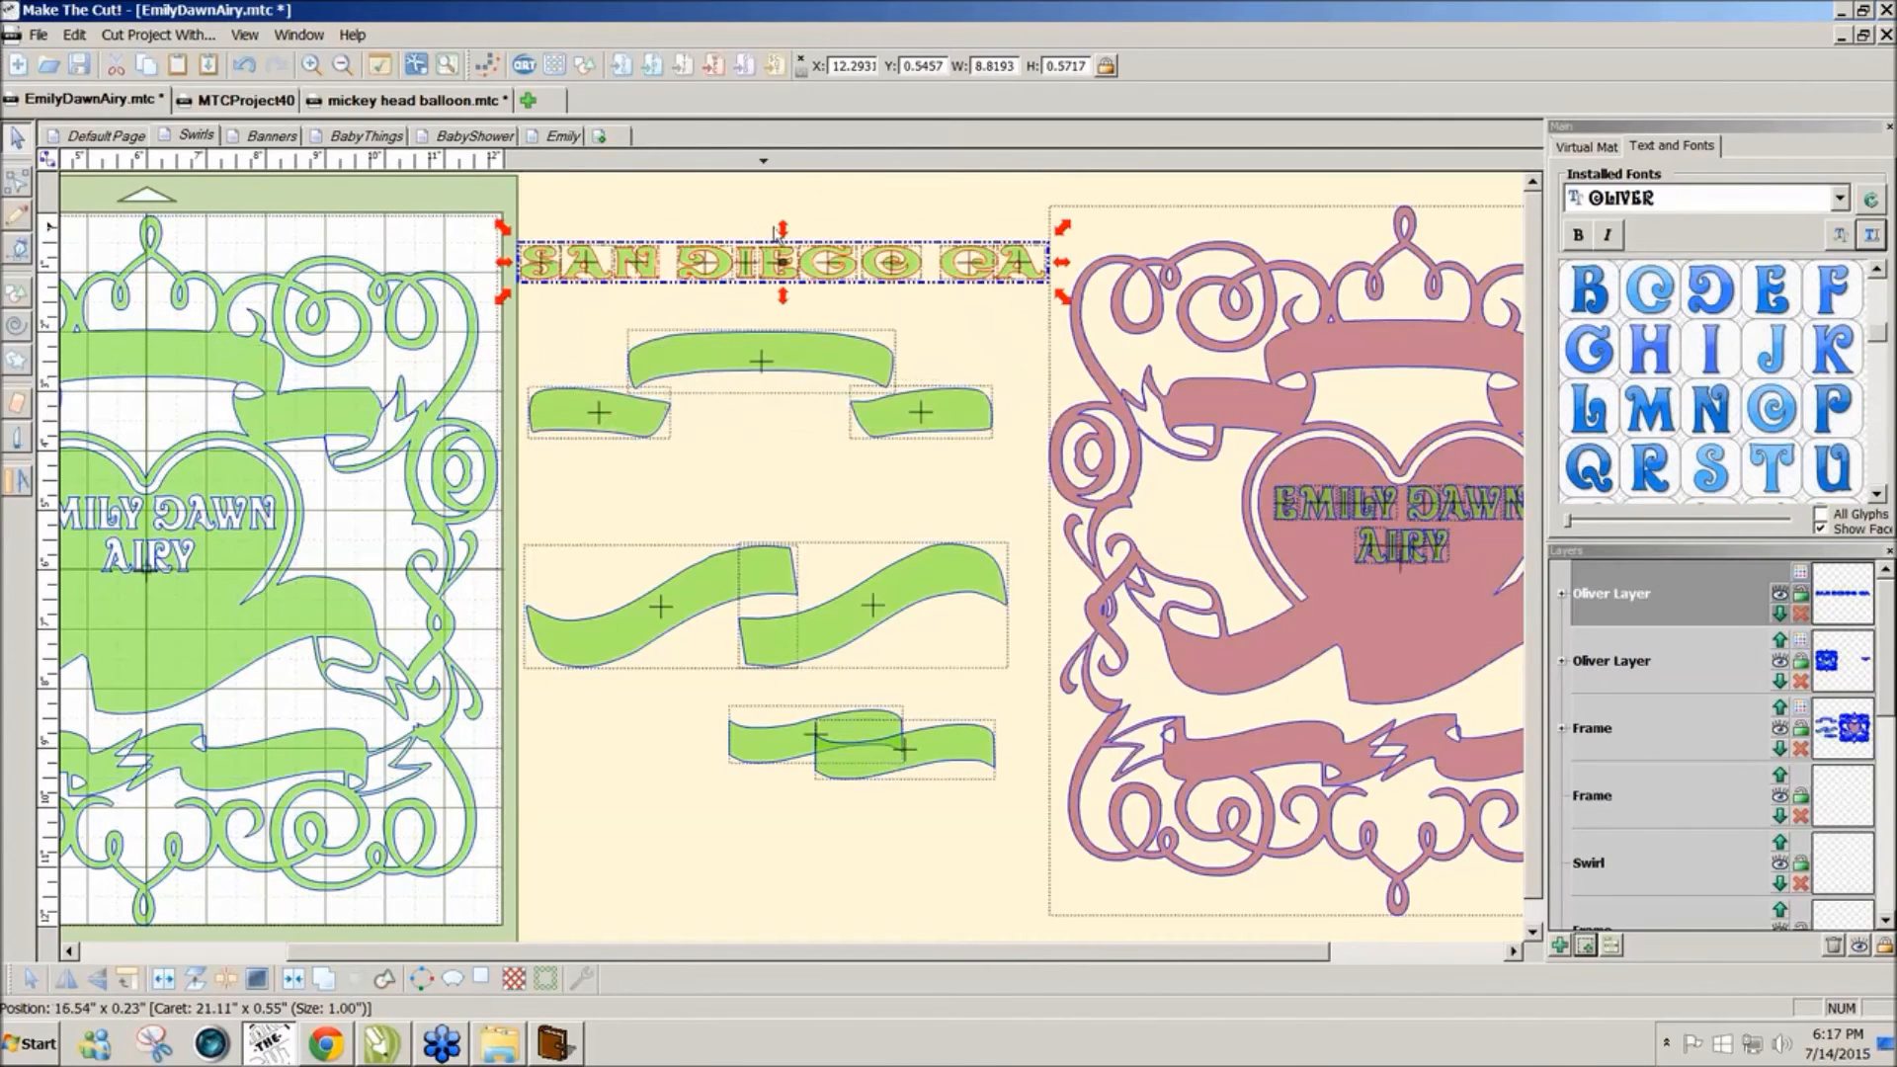
{"action": "mouse_move", "coordinate": [503, 262]}
{"action": "left_mouse_down"}
{"action": "mouse_move", "coordinate": [543, 264]}
{"action": "mouse_move", "coordinate": [523, 269]}
{"action": "left_mouse_up"}
{"action": "left_click_drag", "start_coordinate": [1056, 262], "coordinate": [1047, 265]}
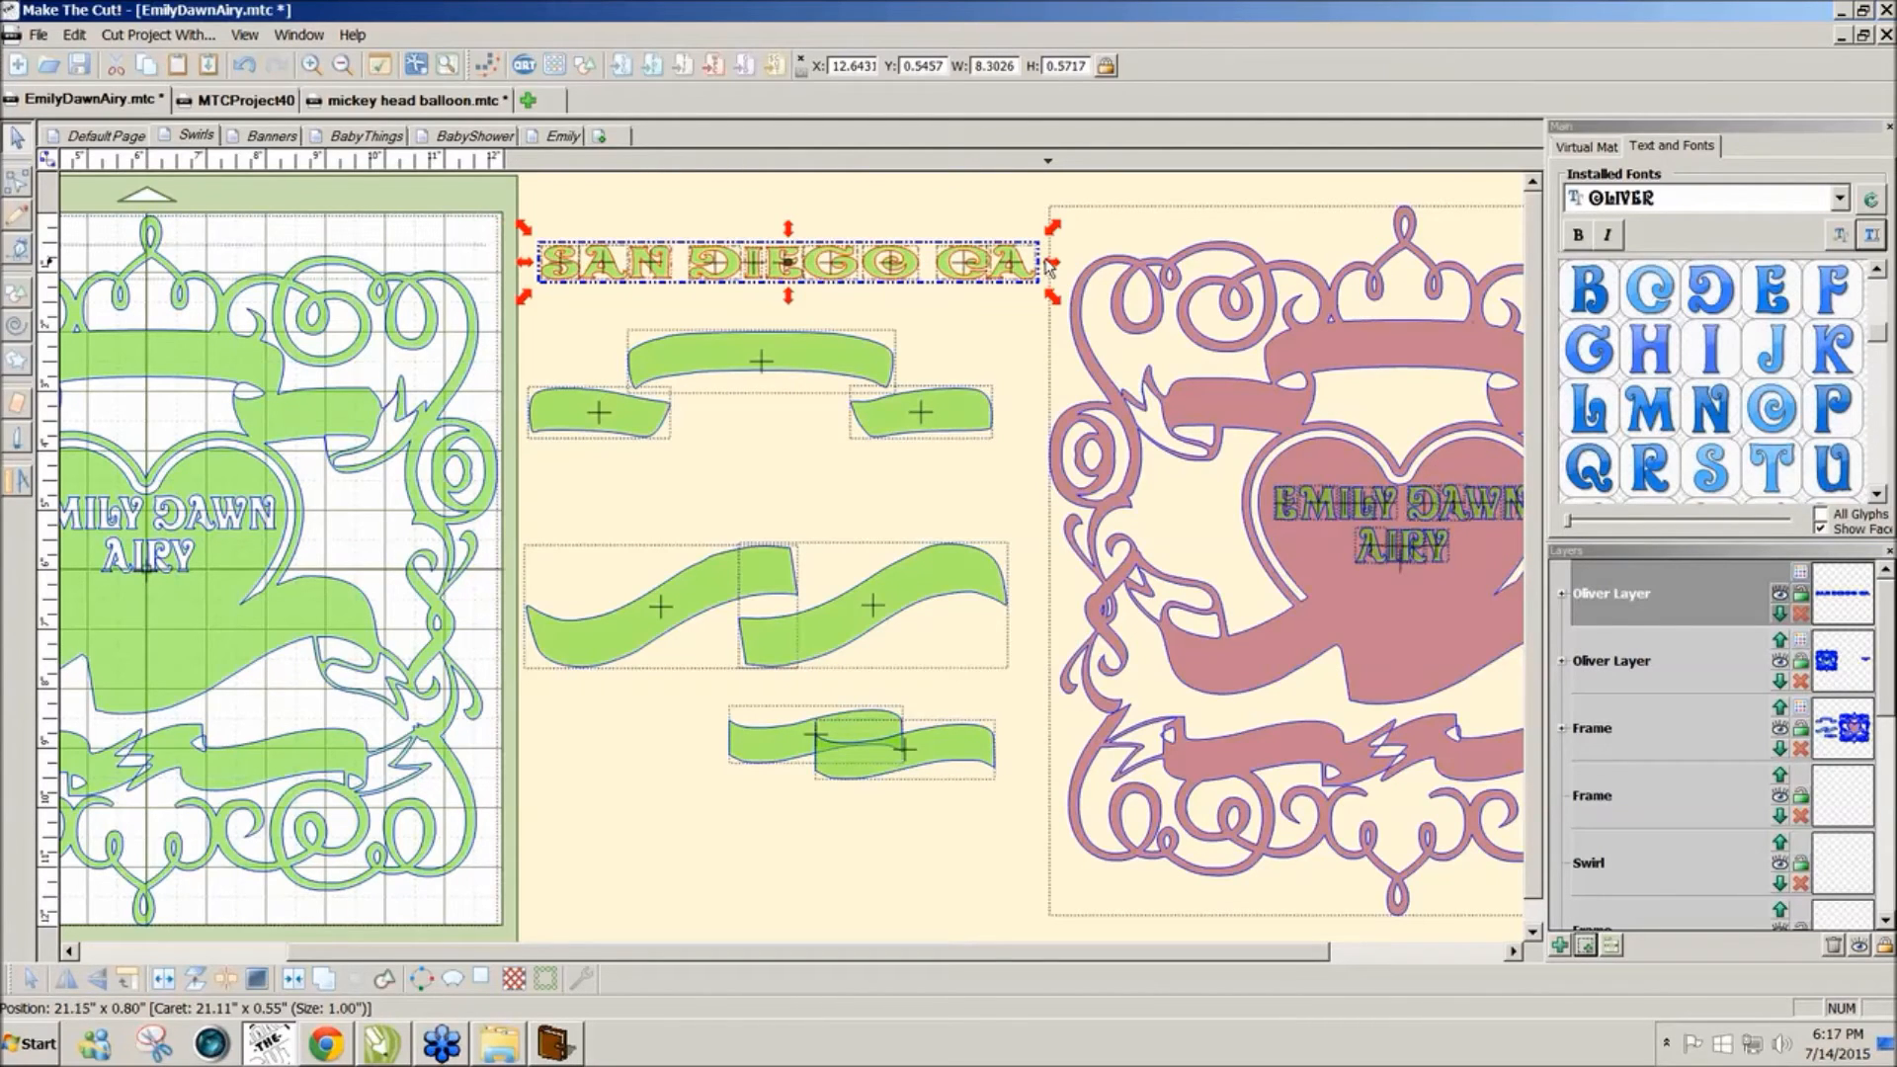
{"action": "left_click_drag", "start_coordinate": [787, 229], "coordinate": [788, 237]}
{"action": "left_click", "coordinate": [687, 219]}
{"action": "left_click_drag", "start_coordinate": [525, 220], "coordinate": [615, 405]}
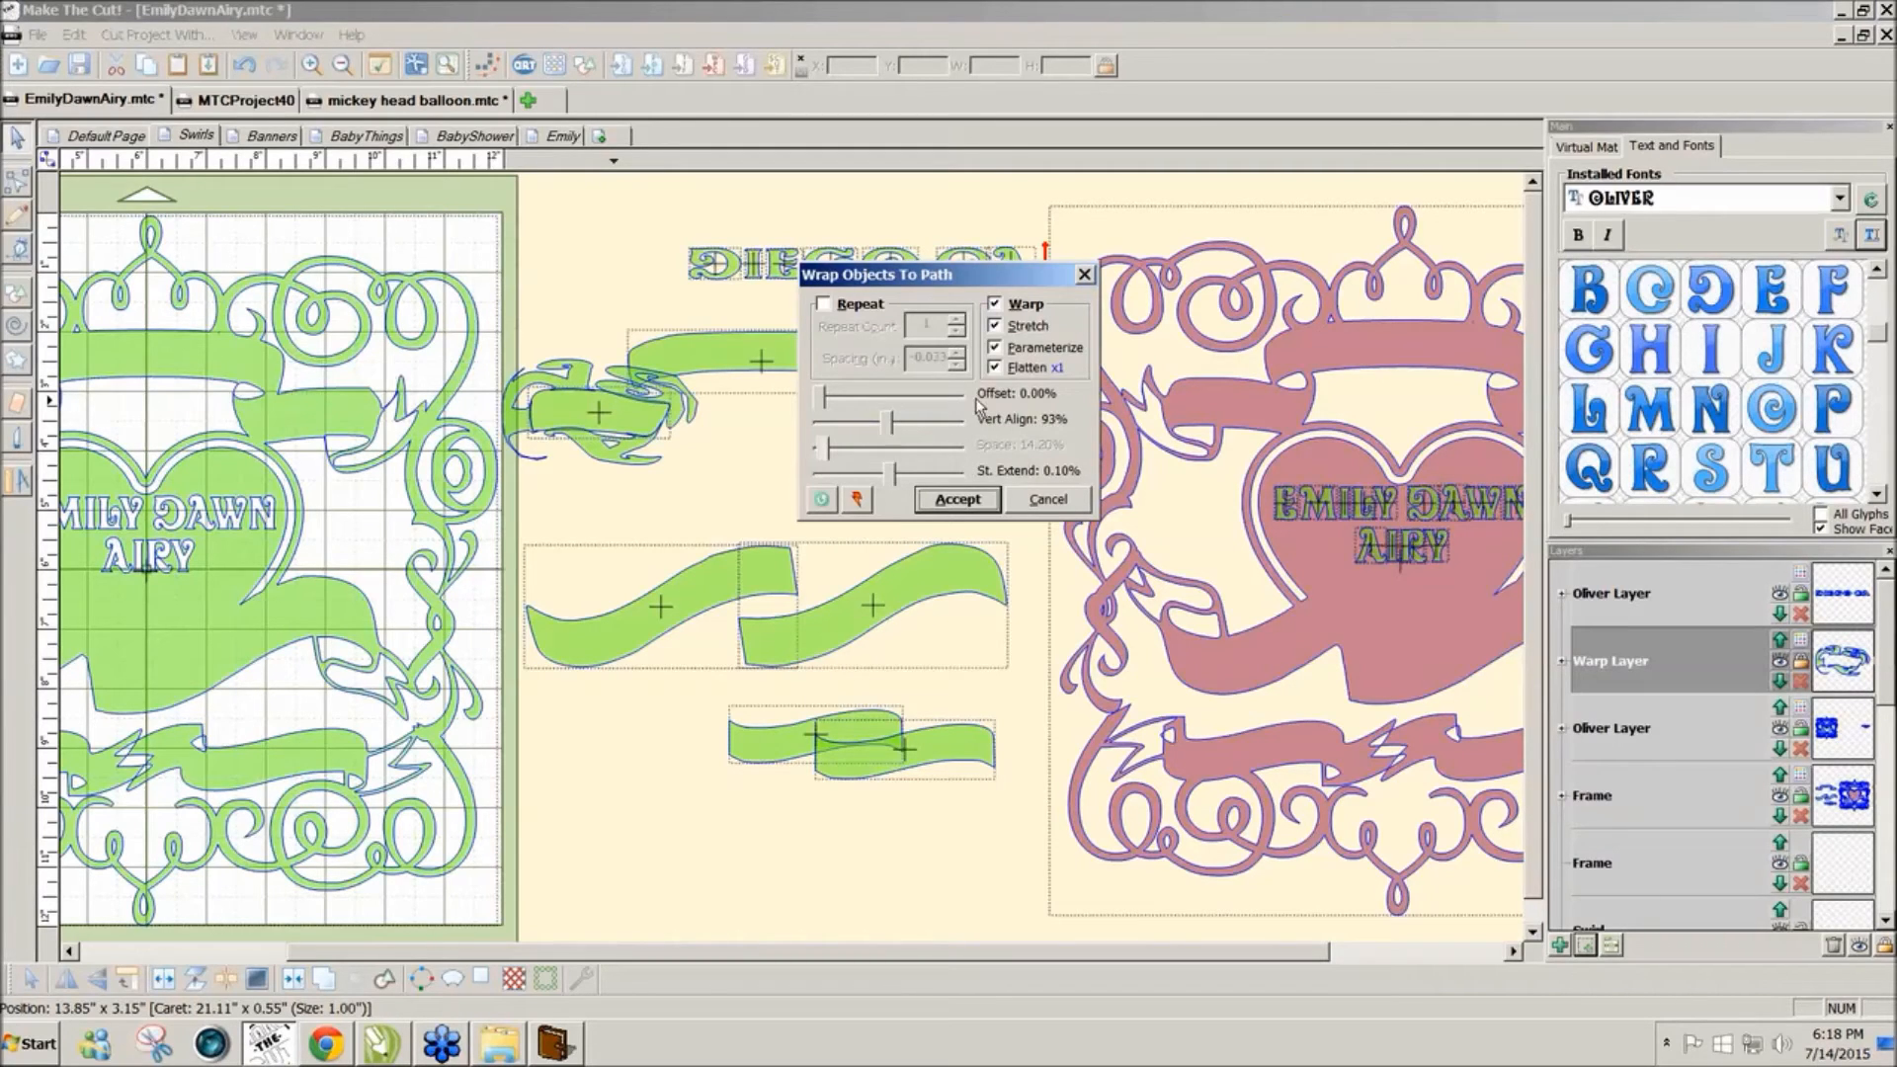
Step: Wrap SAN along the left small banner with adjusted offset and vertical alignment, answering the weld prompt
{"action": "left_click", "coordinate": [995, 304]}
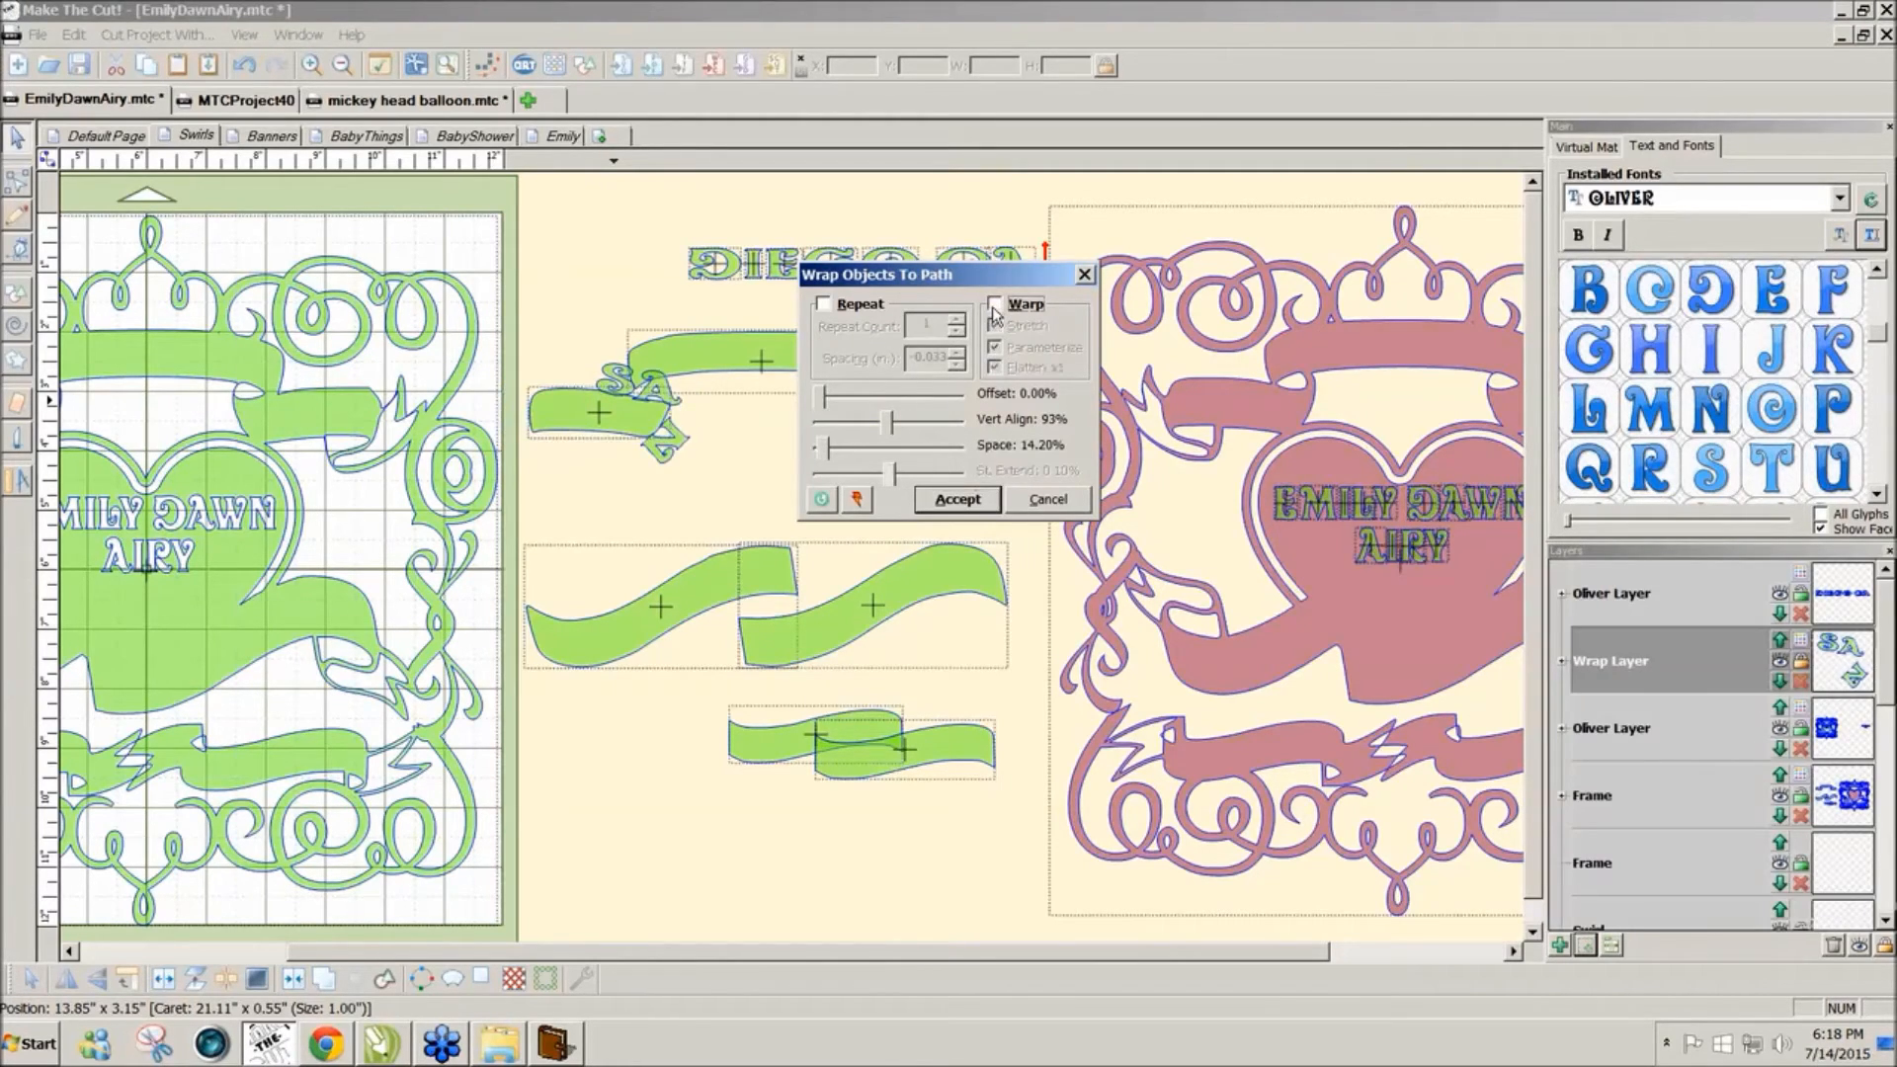
{"action": "left_click_drag", "start_coordinate": [826, 401], "coordinate": [930, 411]}
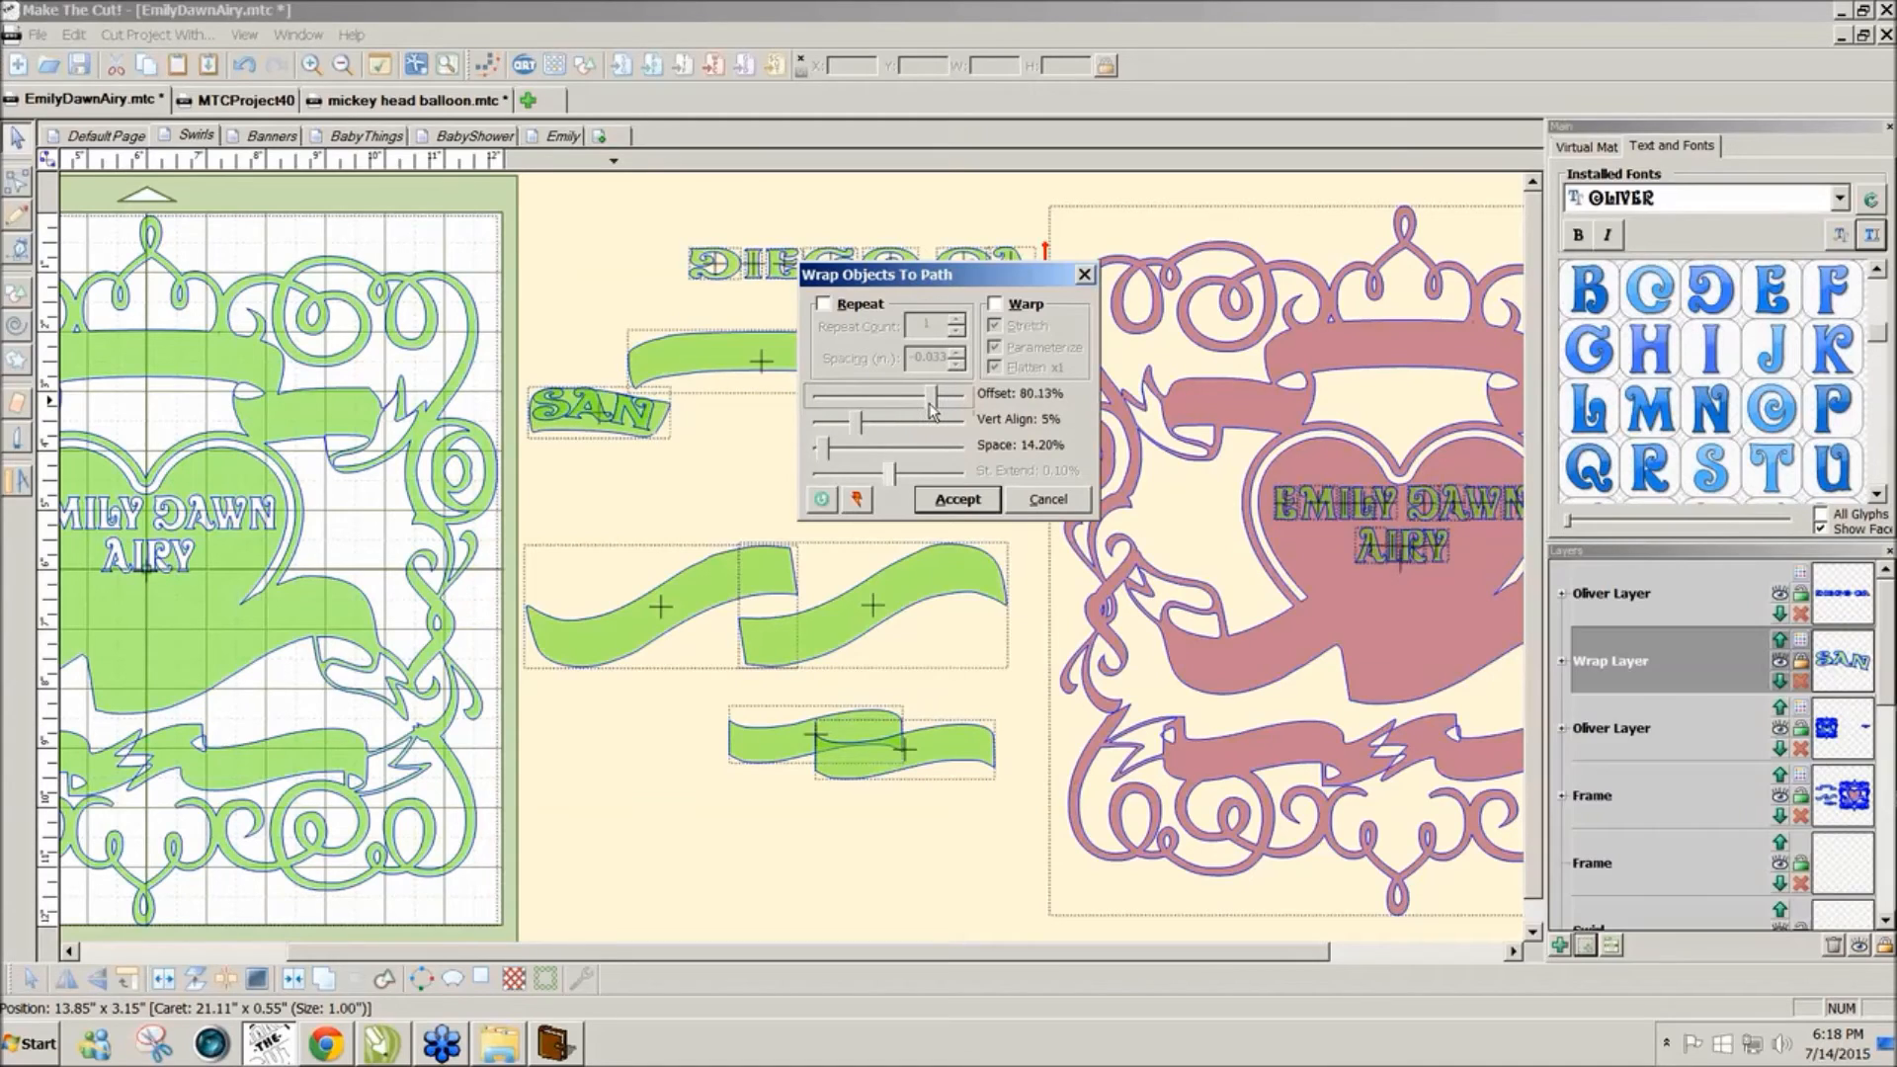
{"action": "left_click_drag", "start_coordinate": [931, 411], "coordinate": [935, 413]}
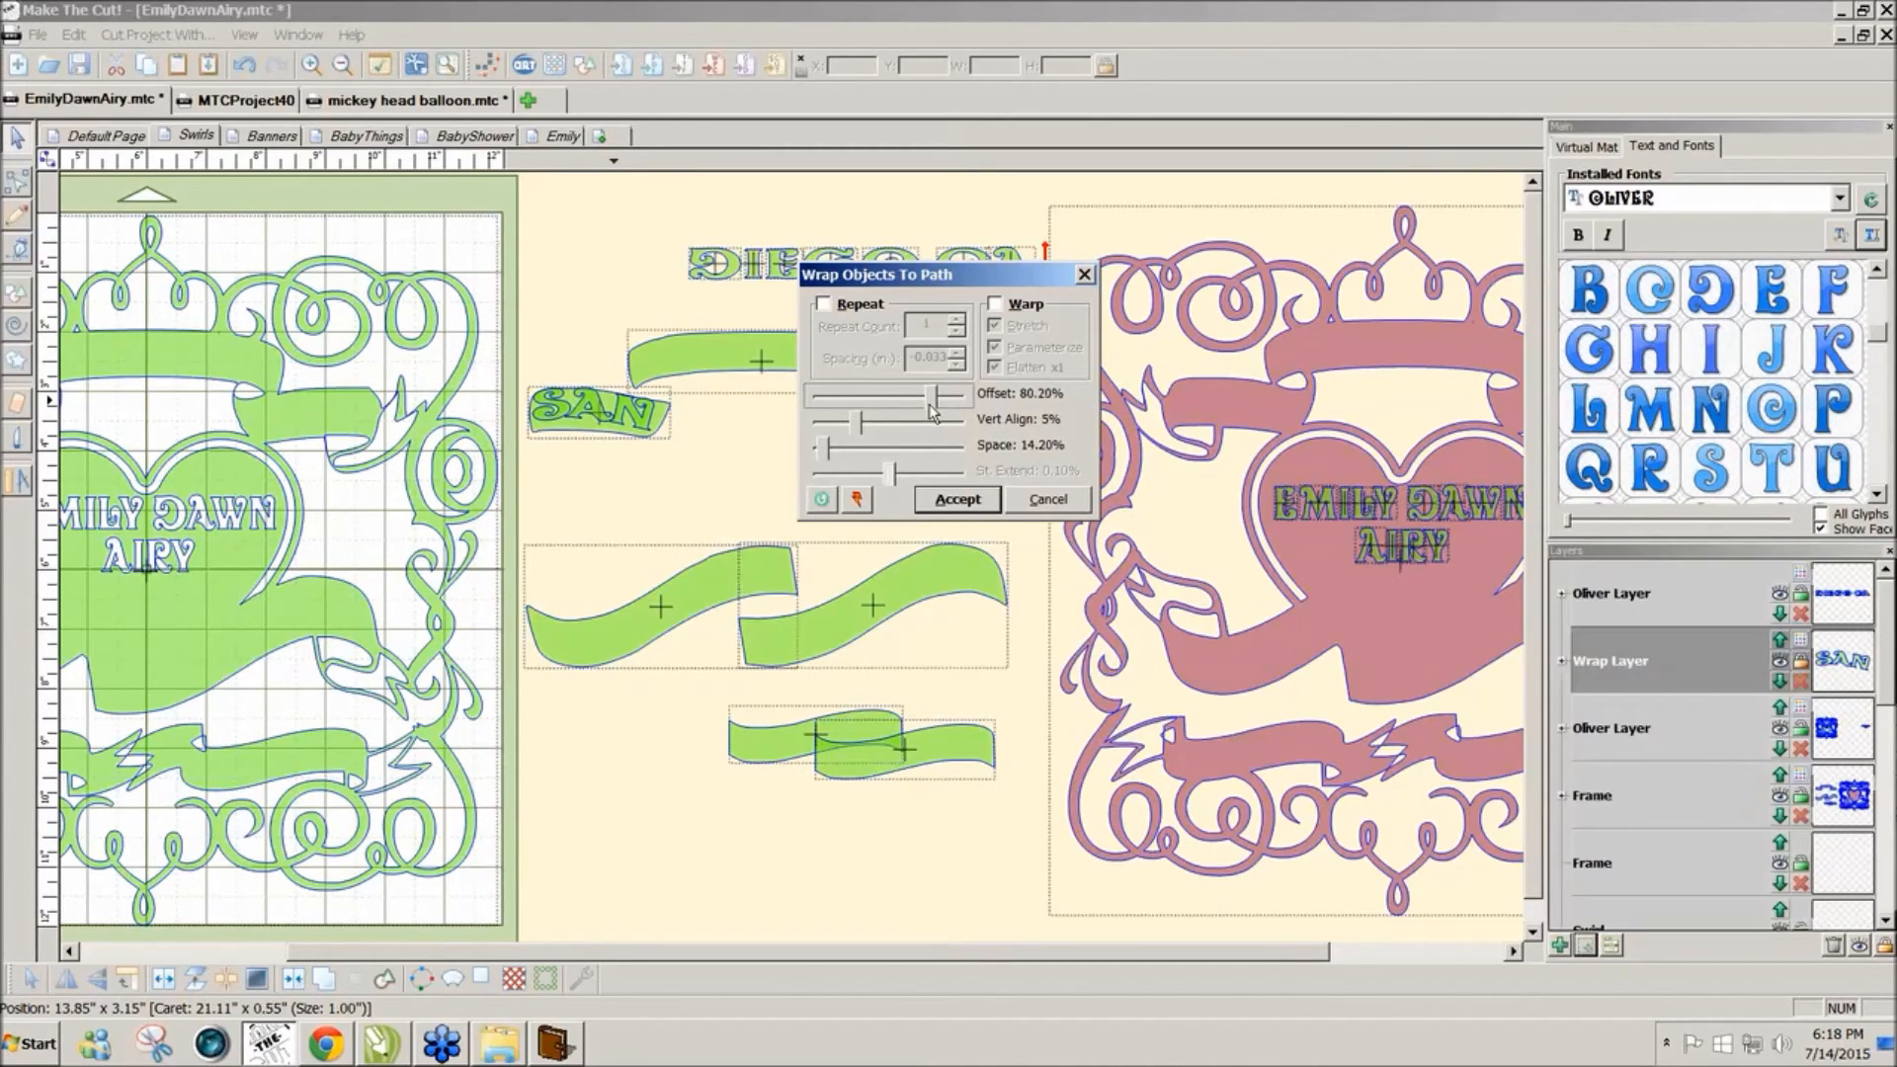
{"action": "left_click", "coordinate": [859, 422]}
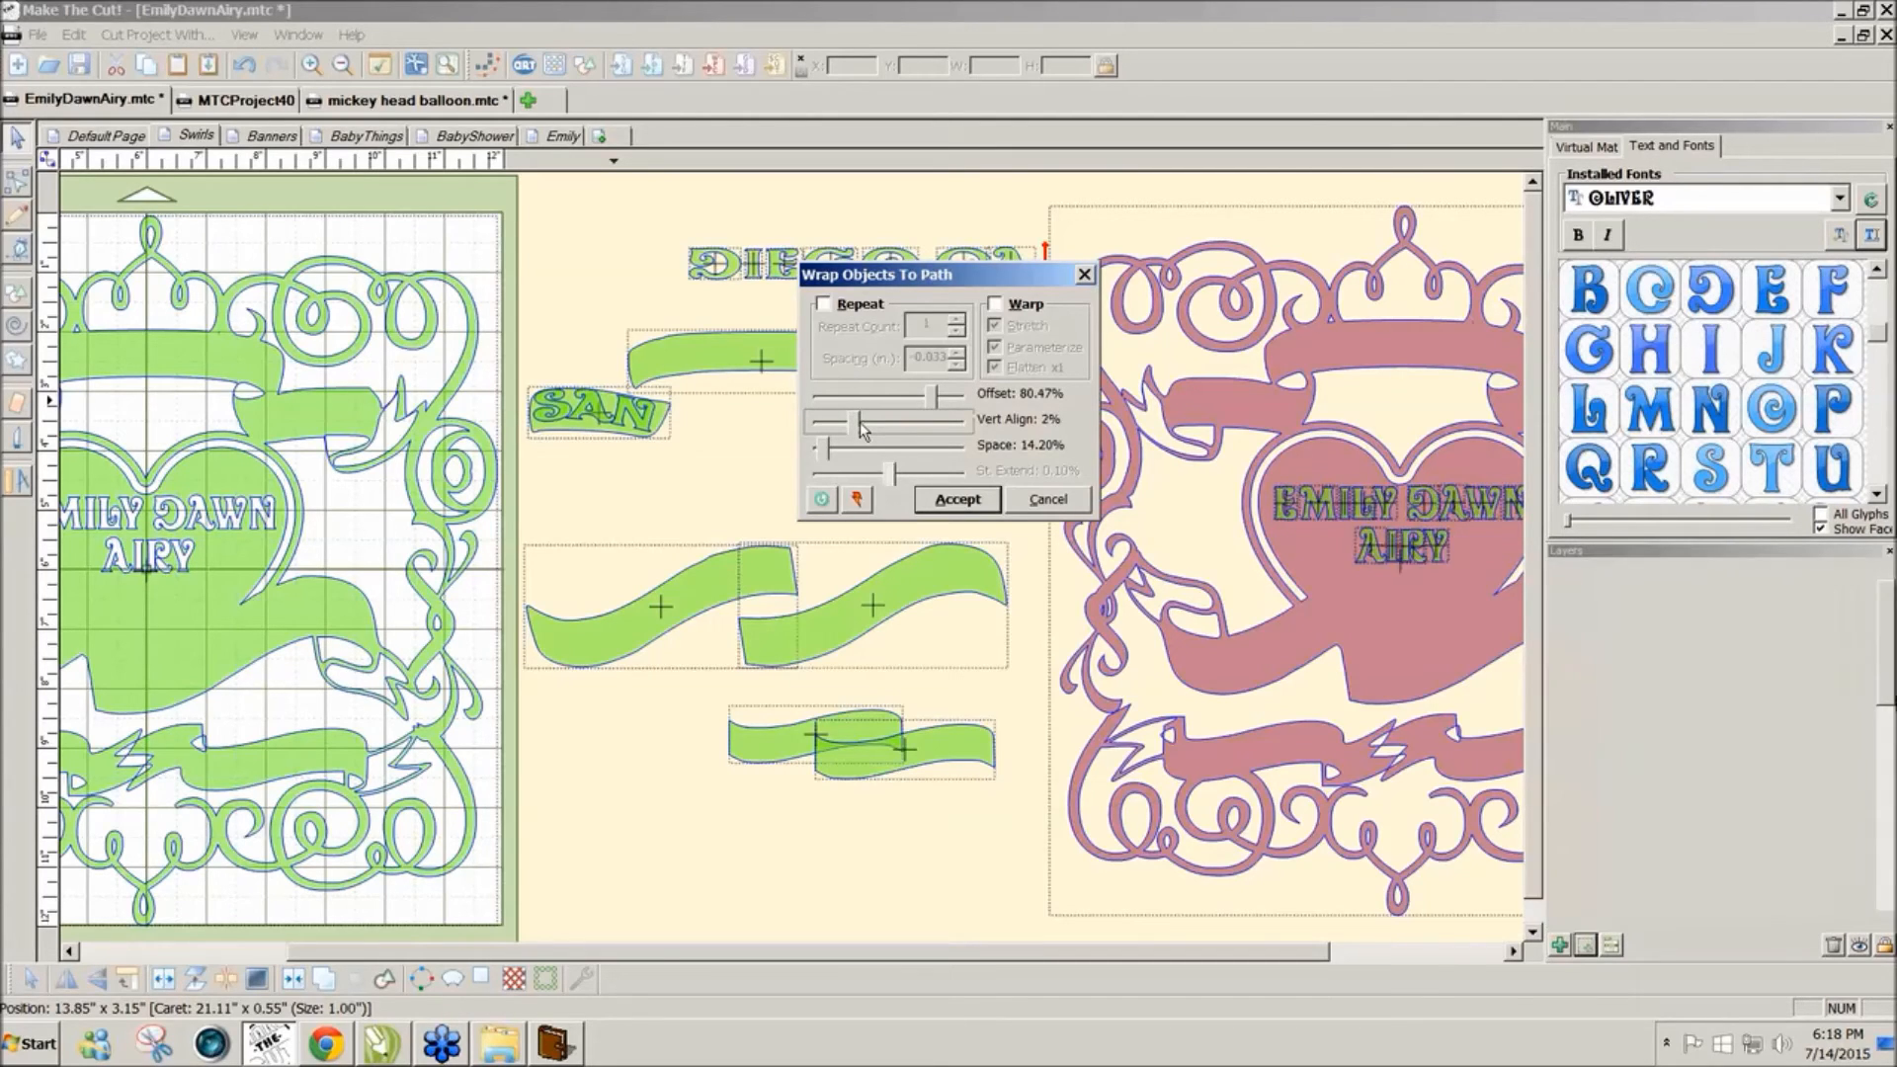
{"action": "left_click", "coordinate": [859, 423]}
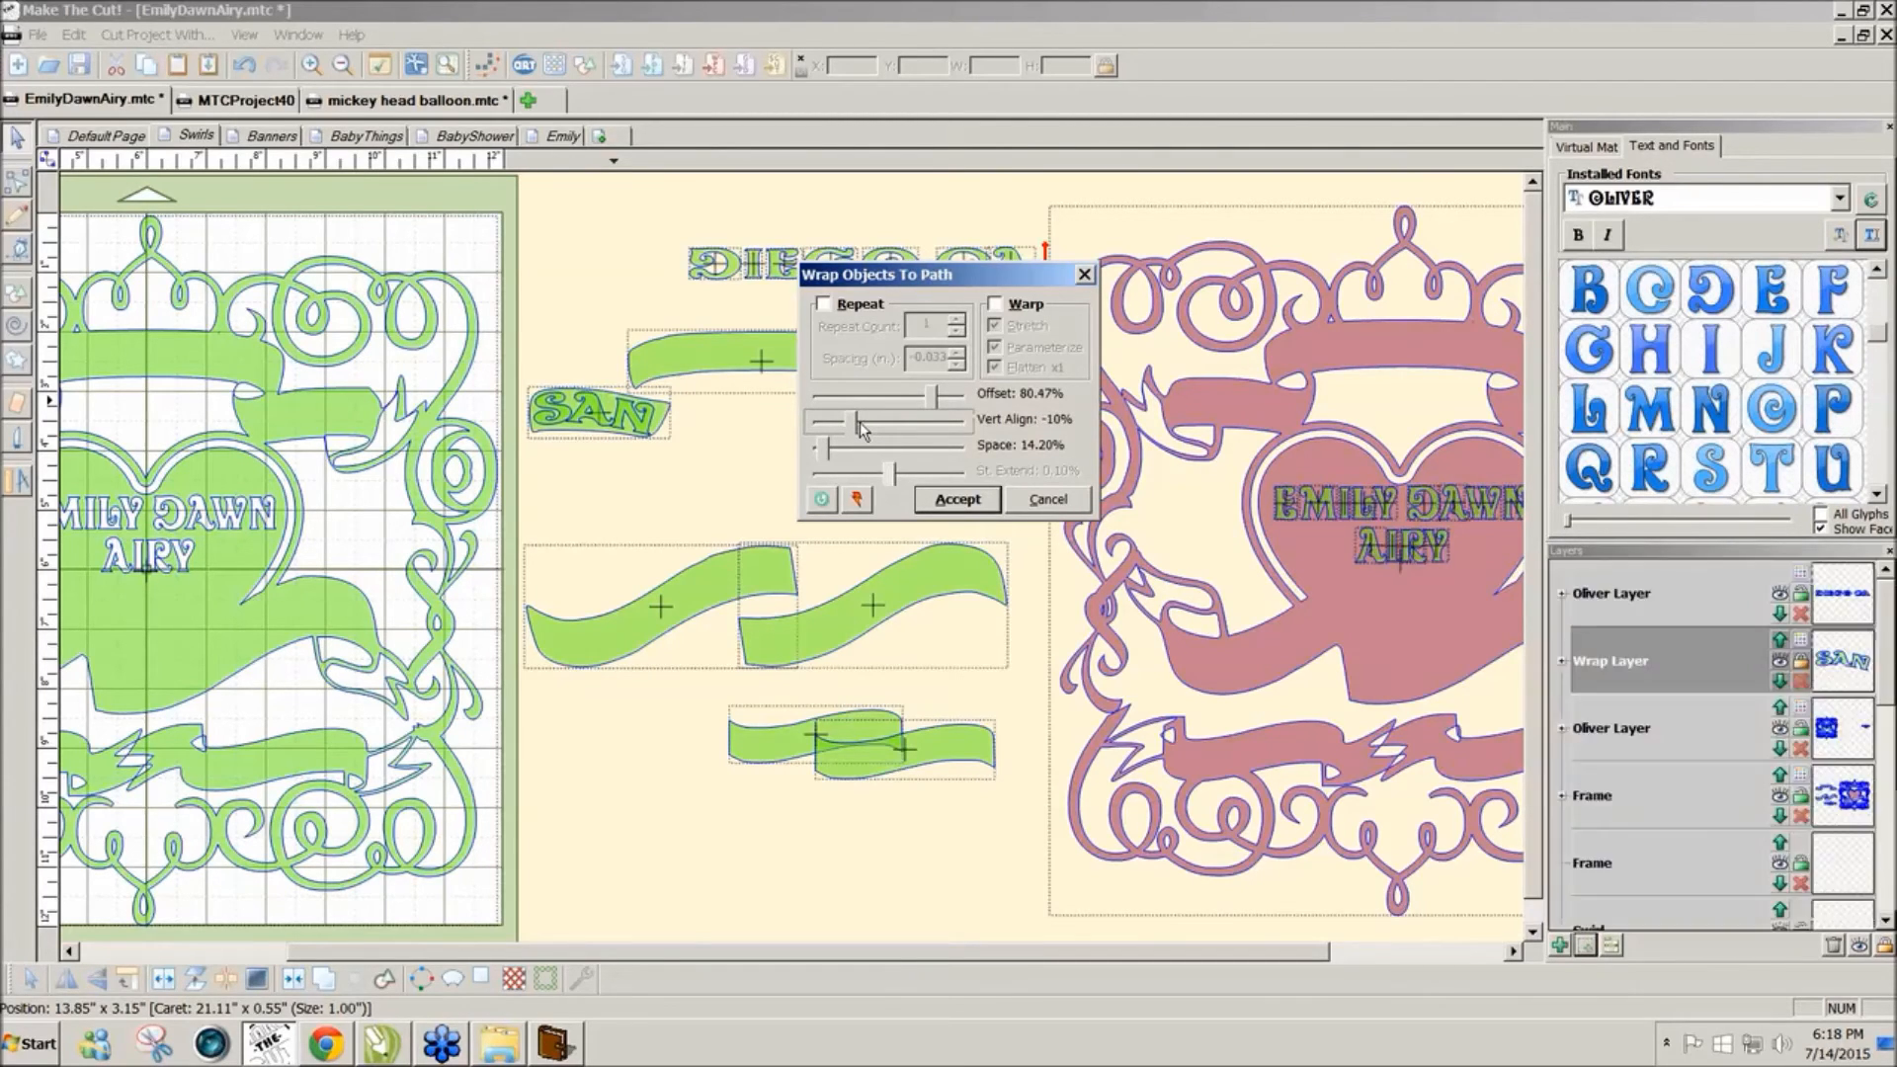
{"action": "left_click", "coordinate": [957, 498]}
{"action": "left_click", "coordinate": [962, 452]}
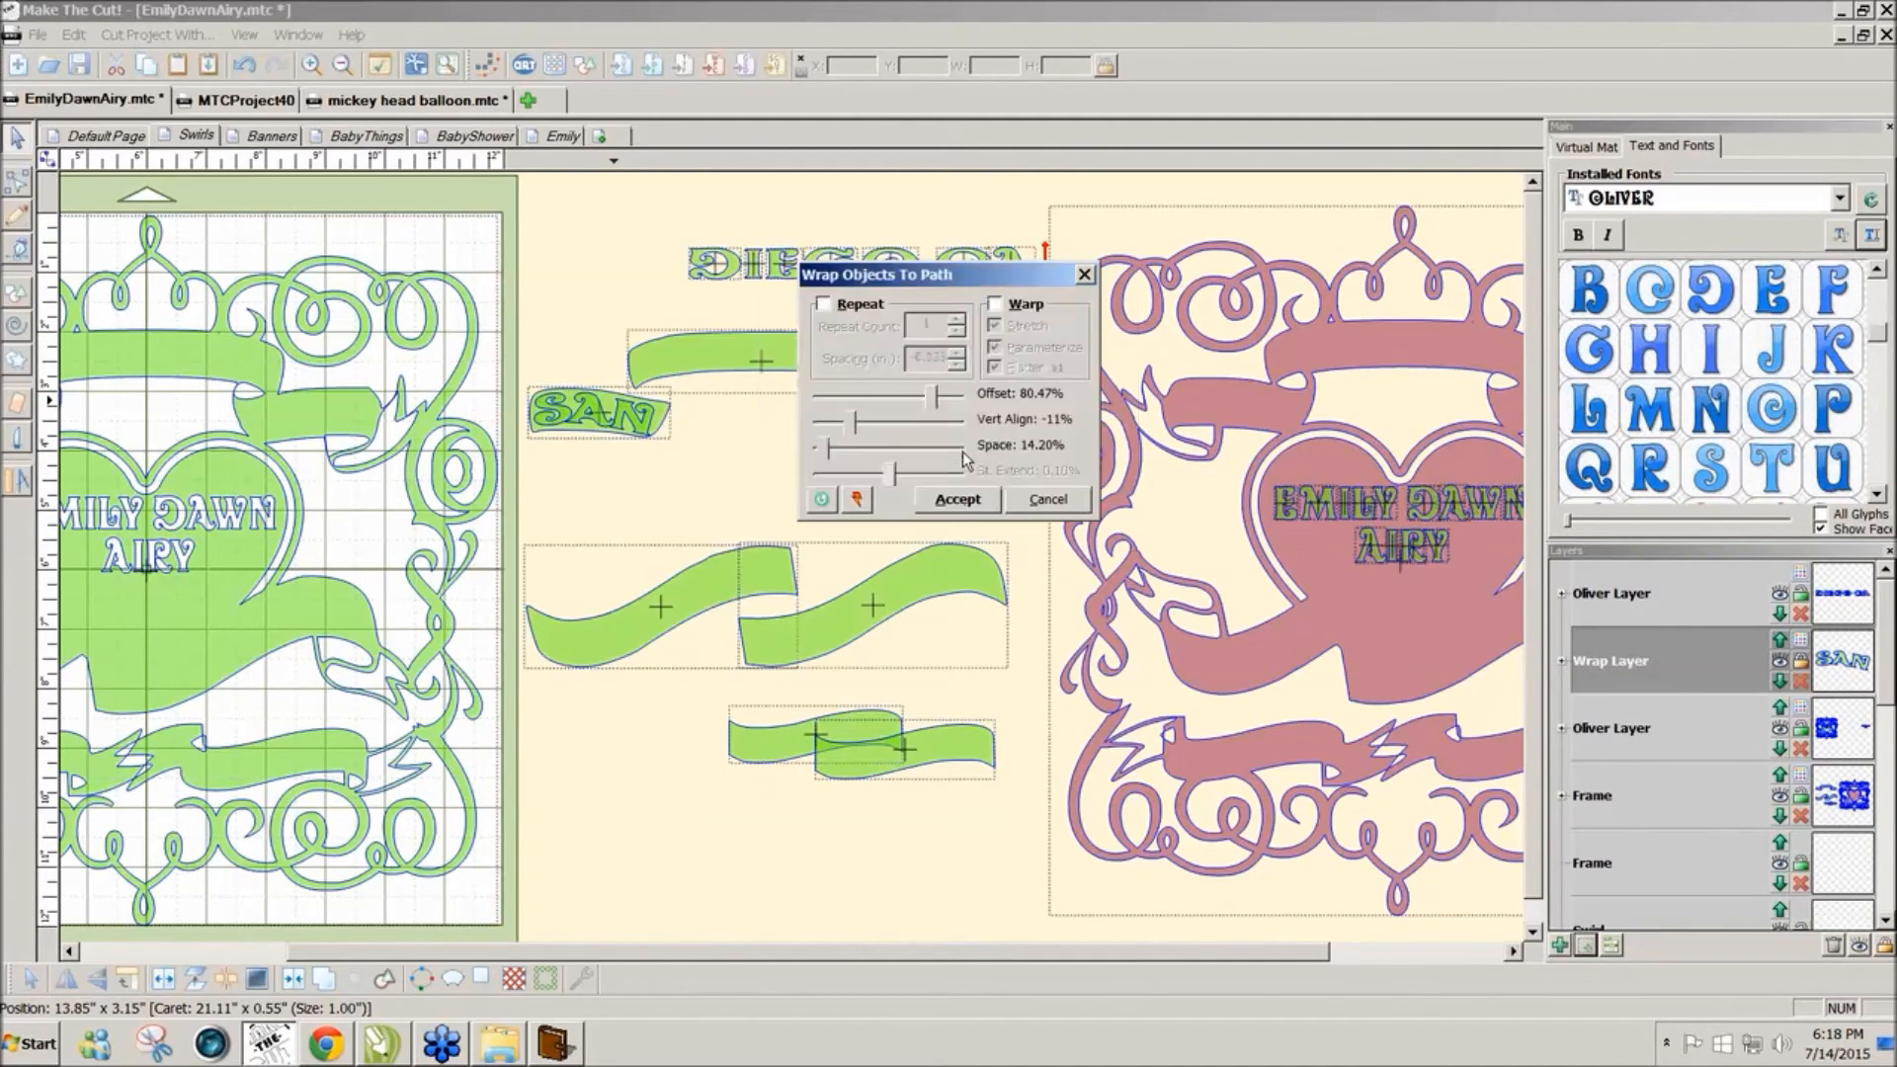
{"action": "left_click_drag", "start_coordinate": [637, 220], "coordinate": [939, 334]}
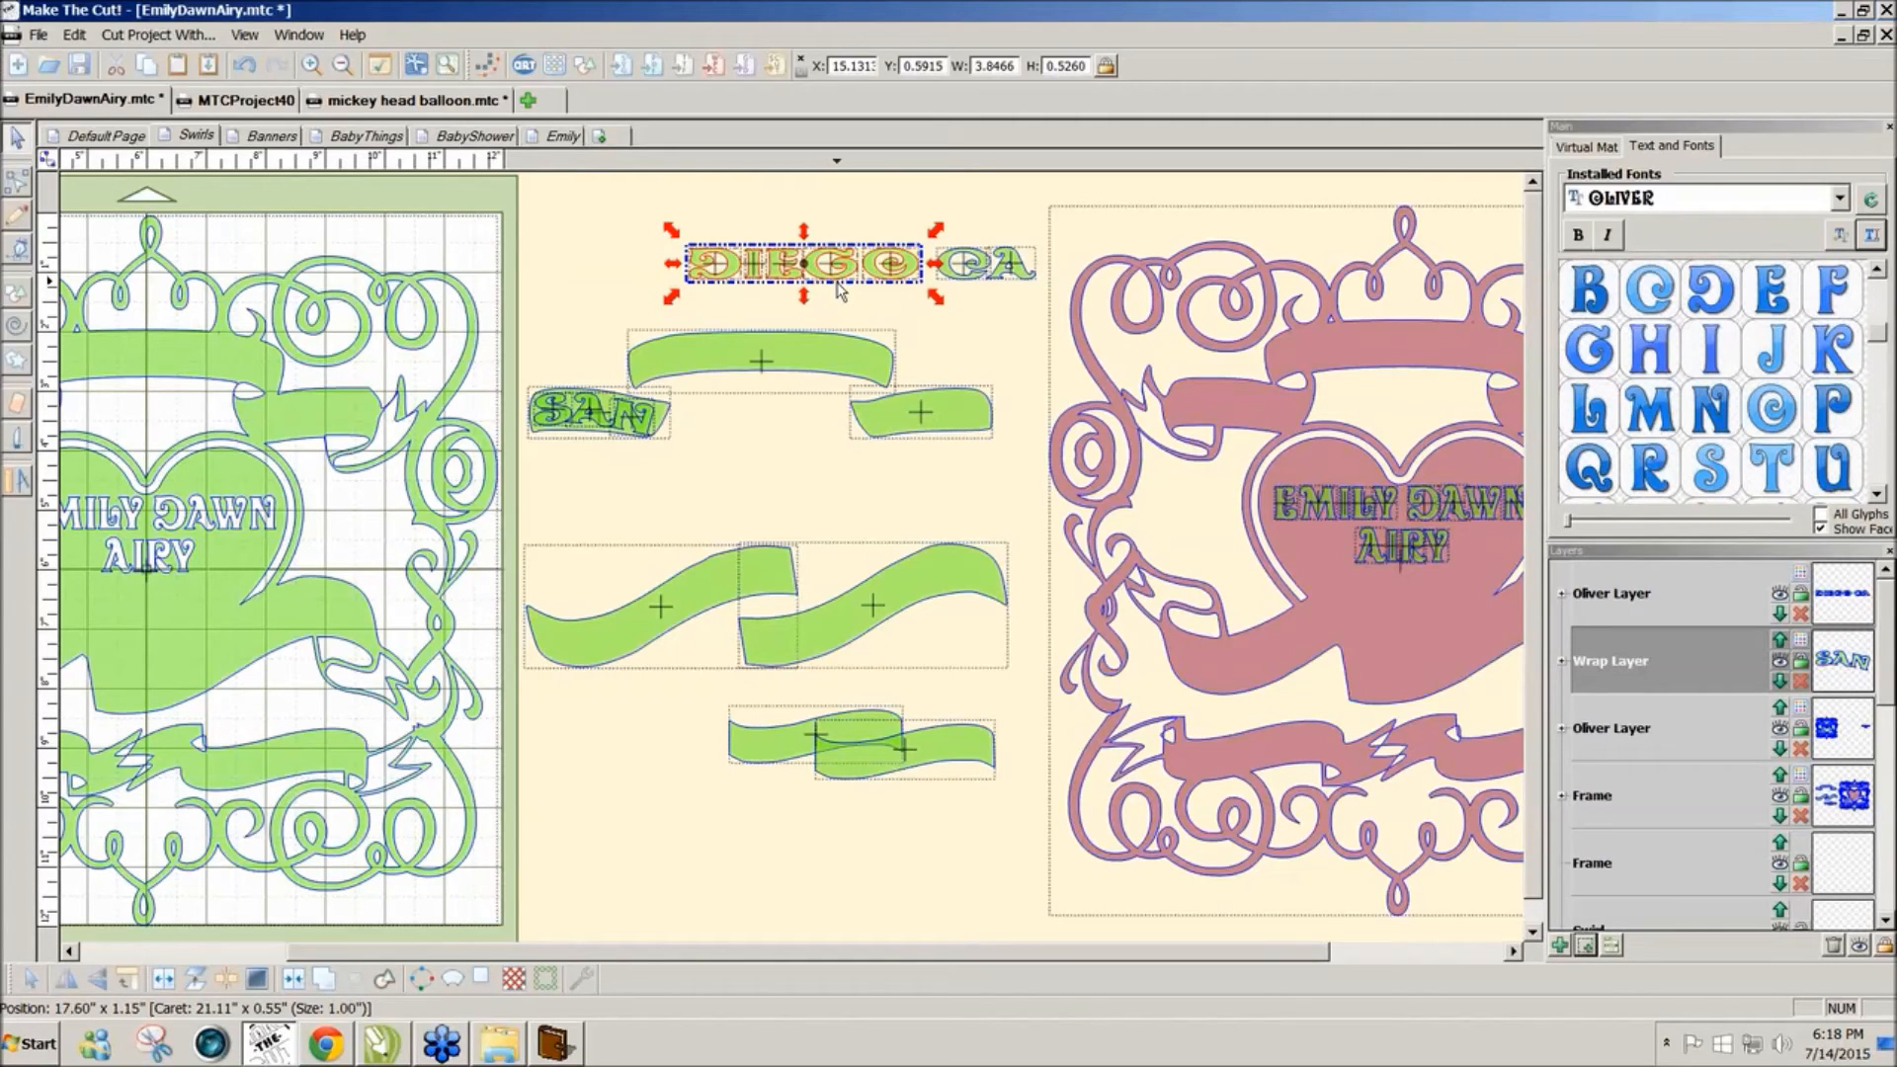
Step: Erase small gaps through the O of DIEGO and the A of CA
{"action": "left_click", "coordinate": [883, 312]}
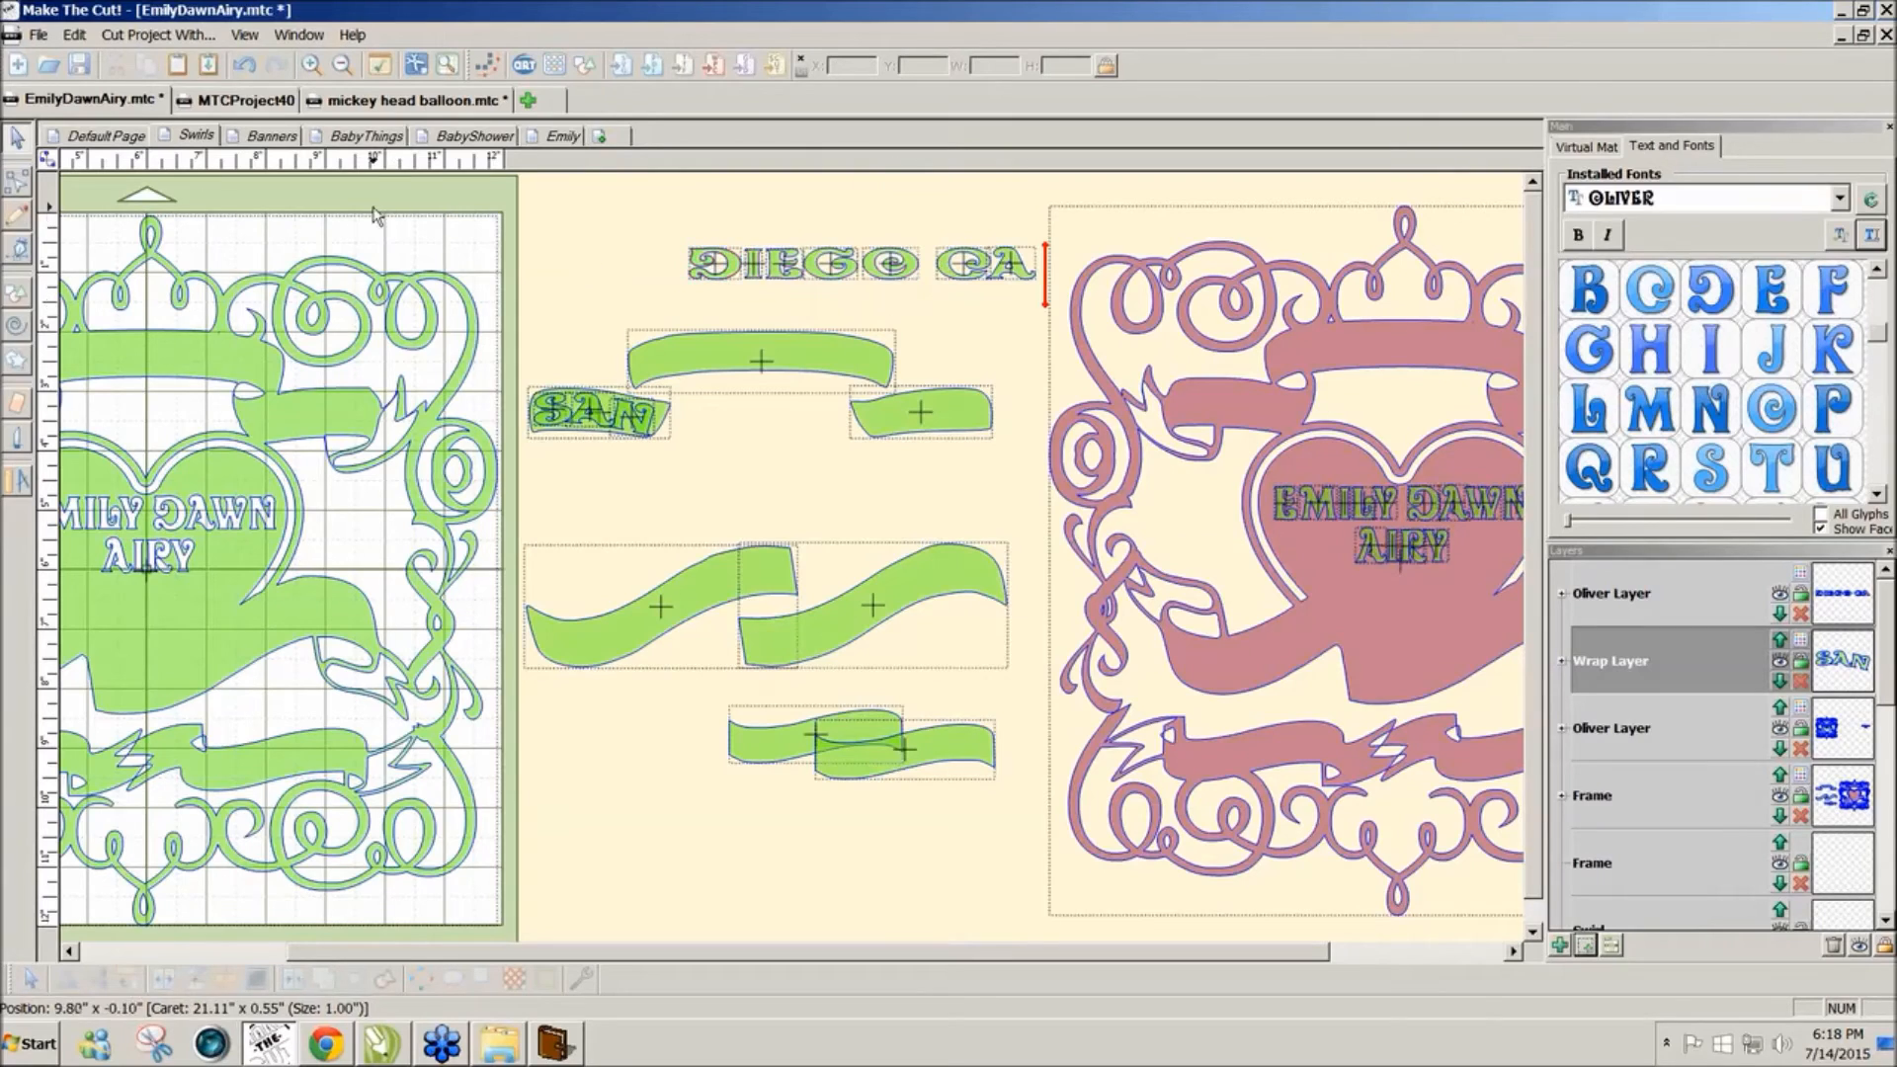
{"action": "left_click", "coordinate": [19, 405]}
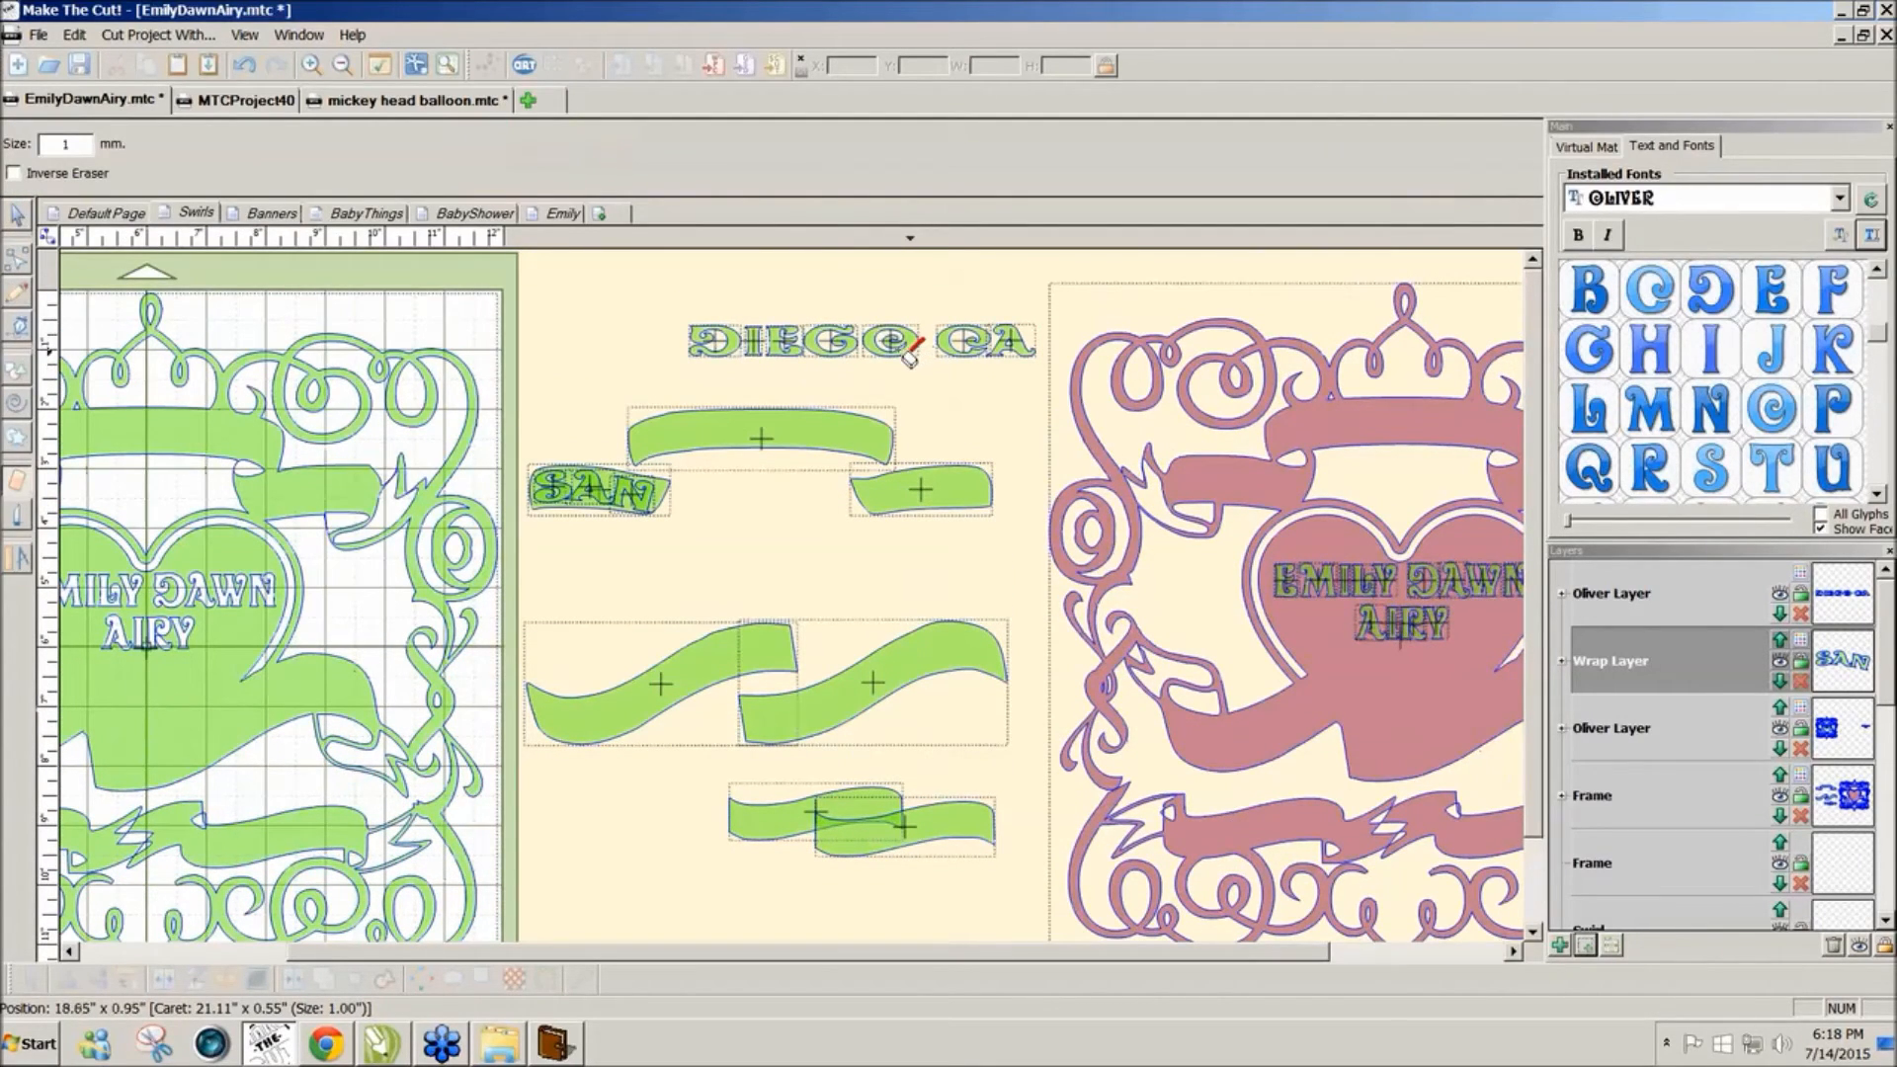
{"action": "left_click_drag", "start_coordinate": [923, 339], "coordinate": [894, 352]}
{"action": "left_click_drag", "start_coordinate": [1014, 363], "coordinate": [1023, 345]}
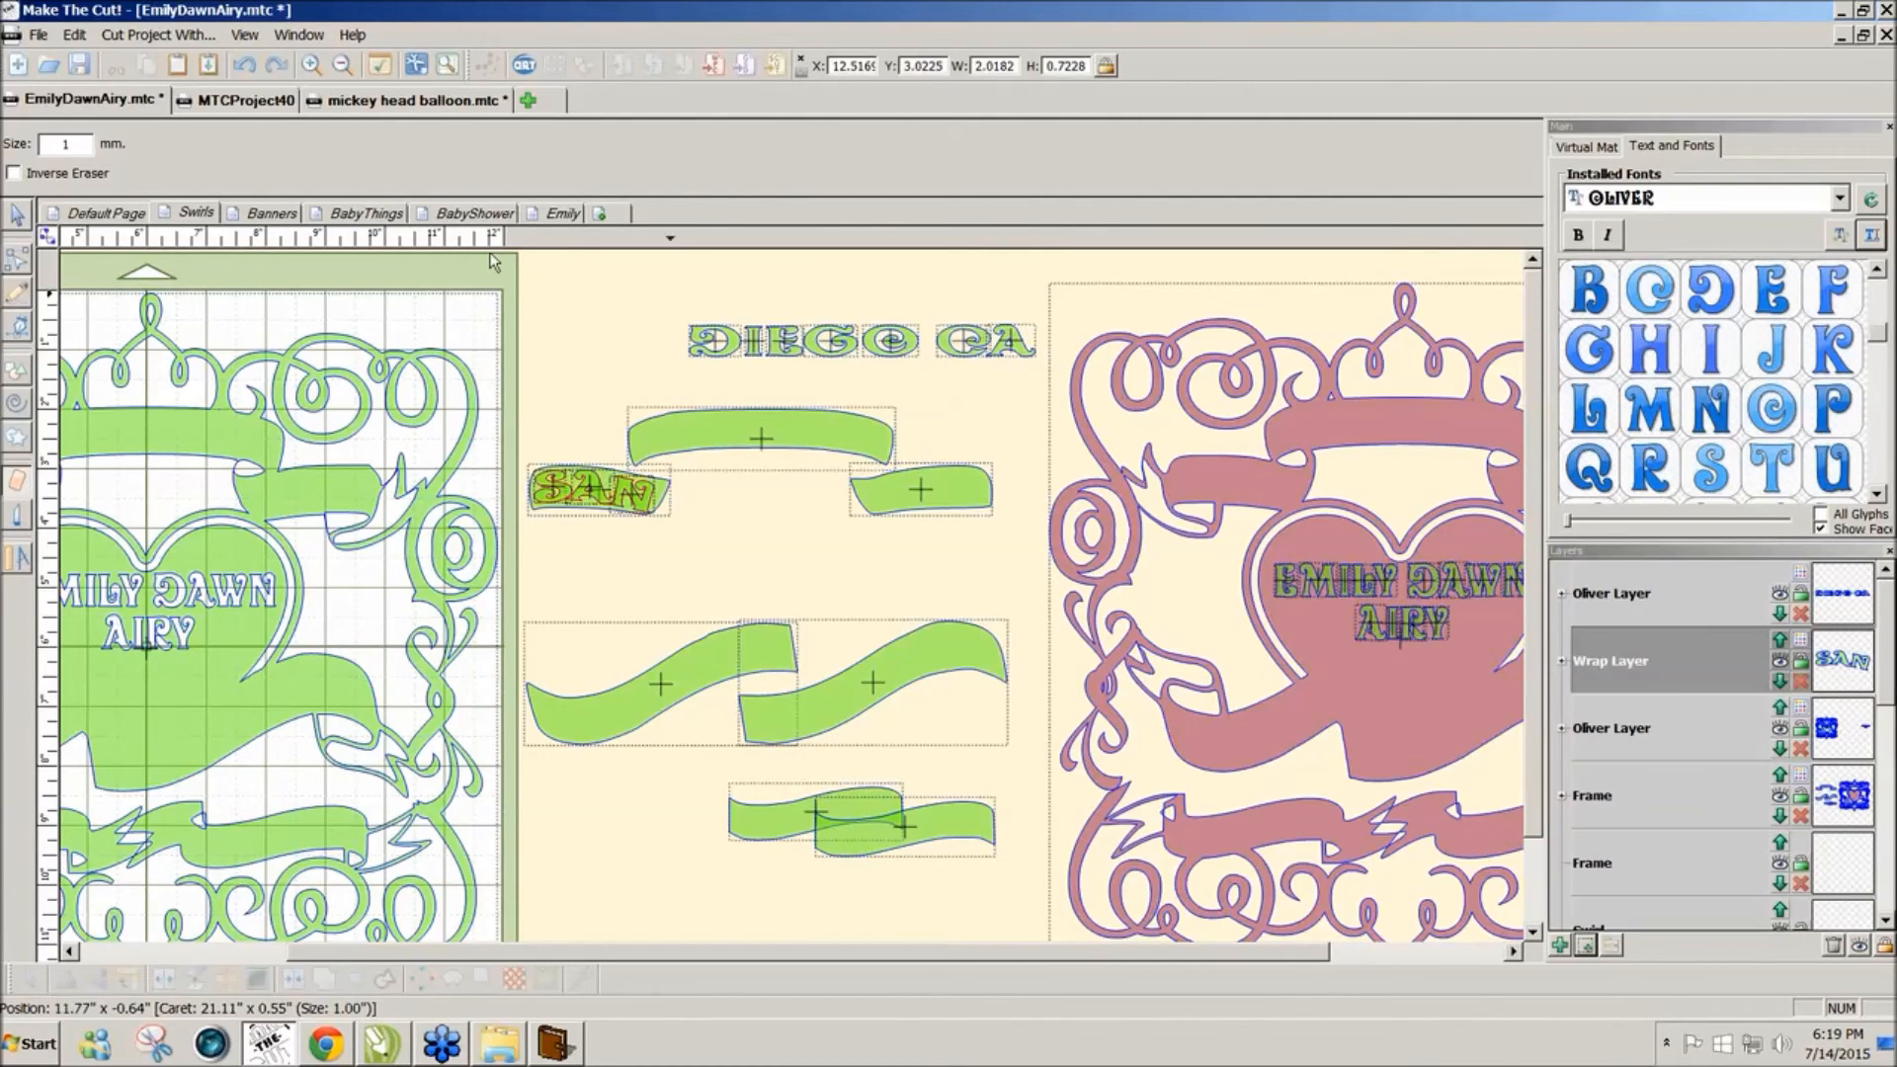
{"action": "left_click", "coordinate": [18, 220]}
{"action": "left_click_drag", "start_coordinate": [656, 219], "coordinate": [1077, 331]}
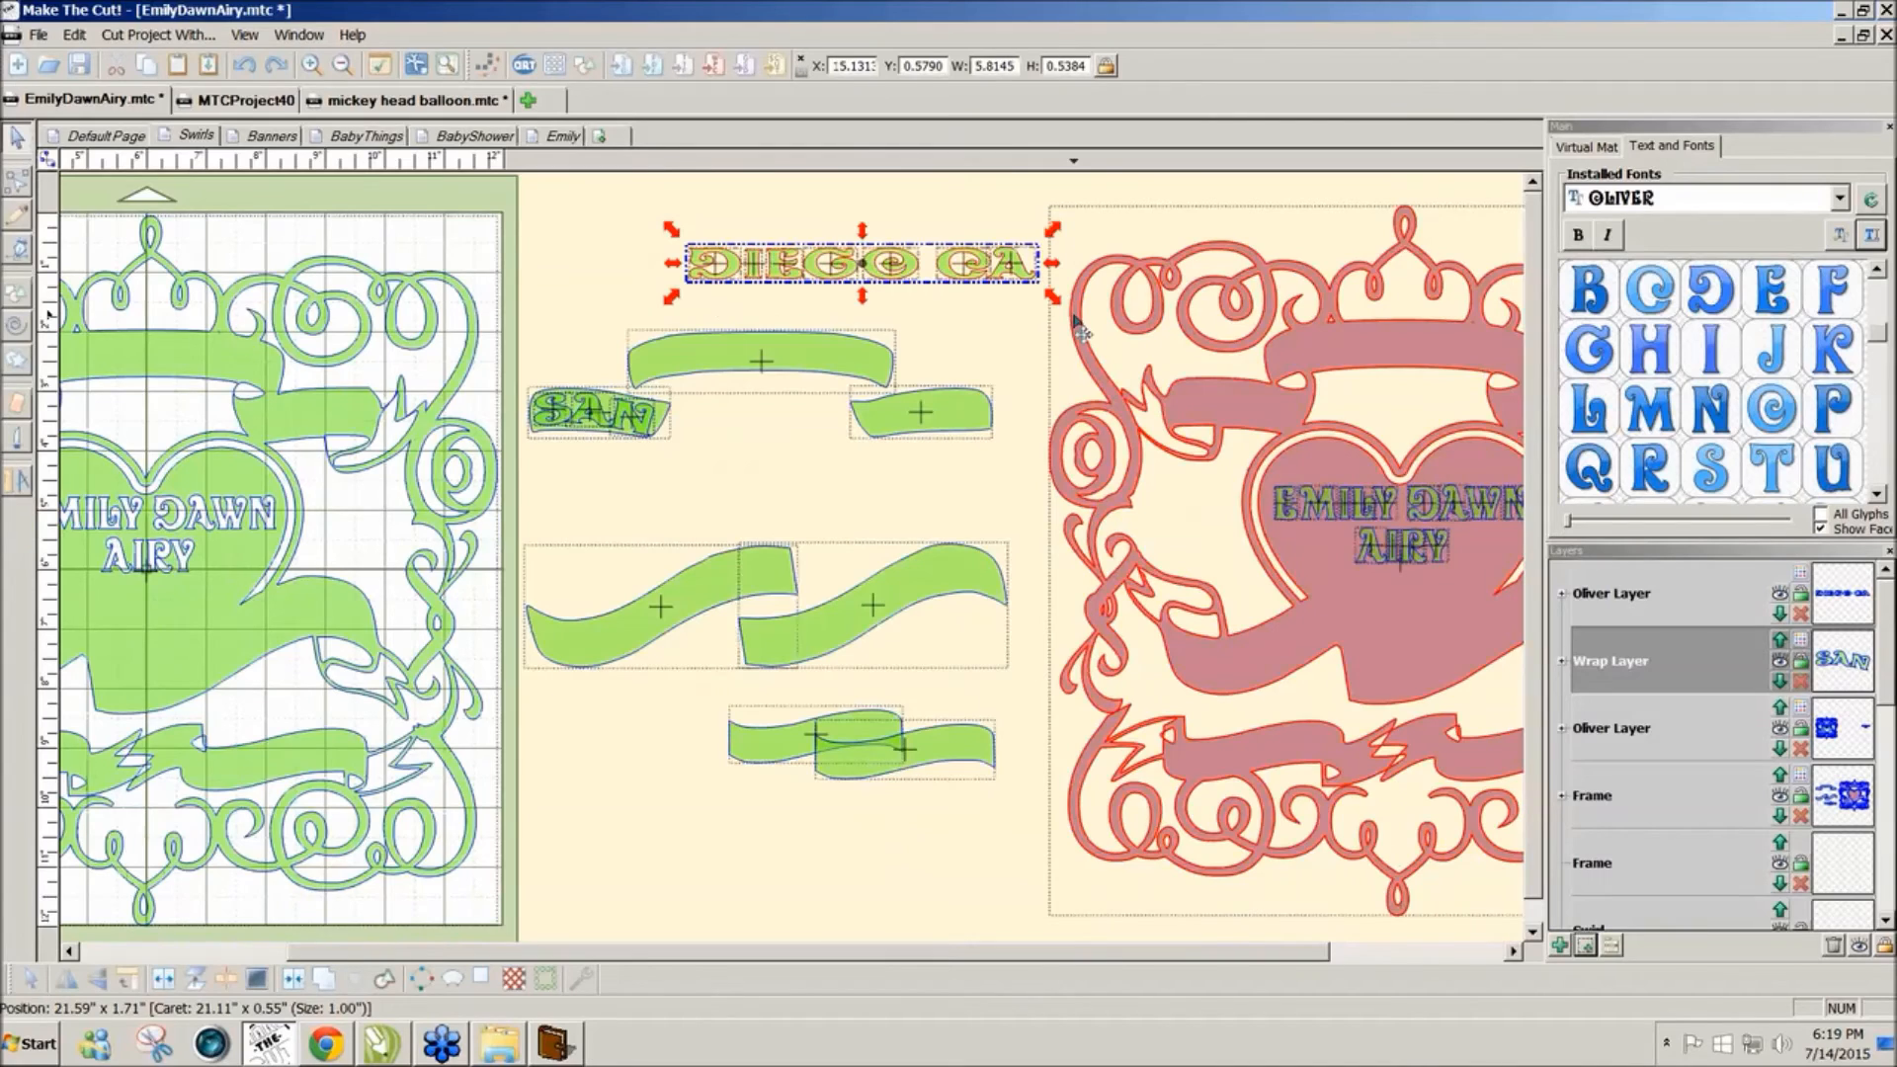
Step: Zoom in, cut channels through the spiral O's outer ring and the A's base, then zoom out
{"action": "scroll", "coordinate": [1075, 321], "scroll_direction": "up", "scroll_amount": 5}
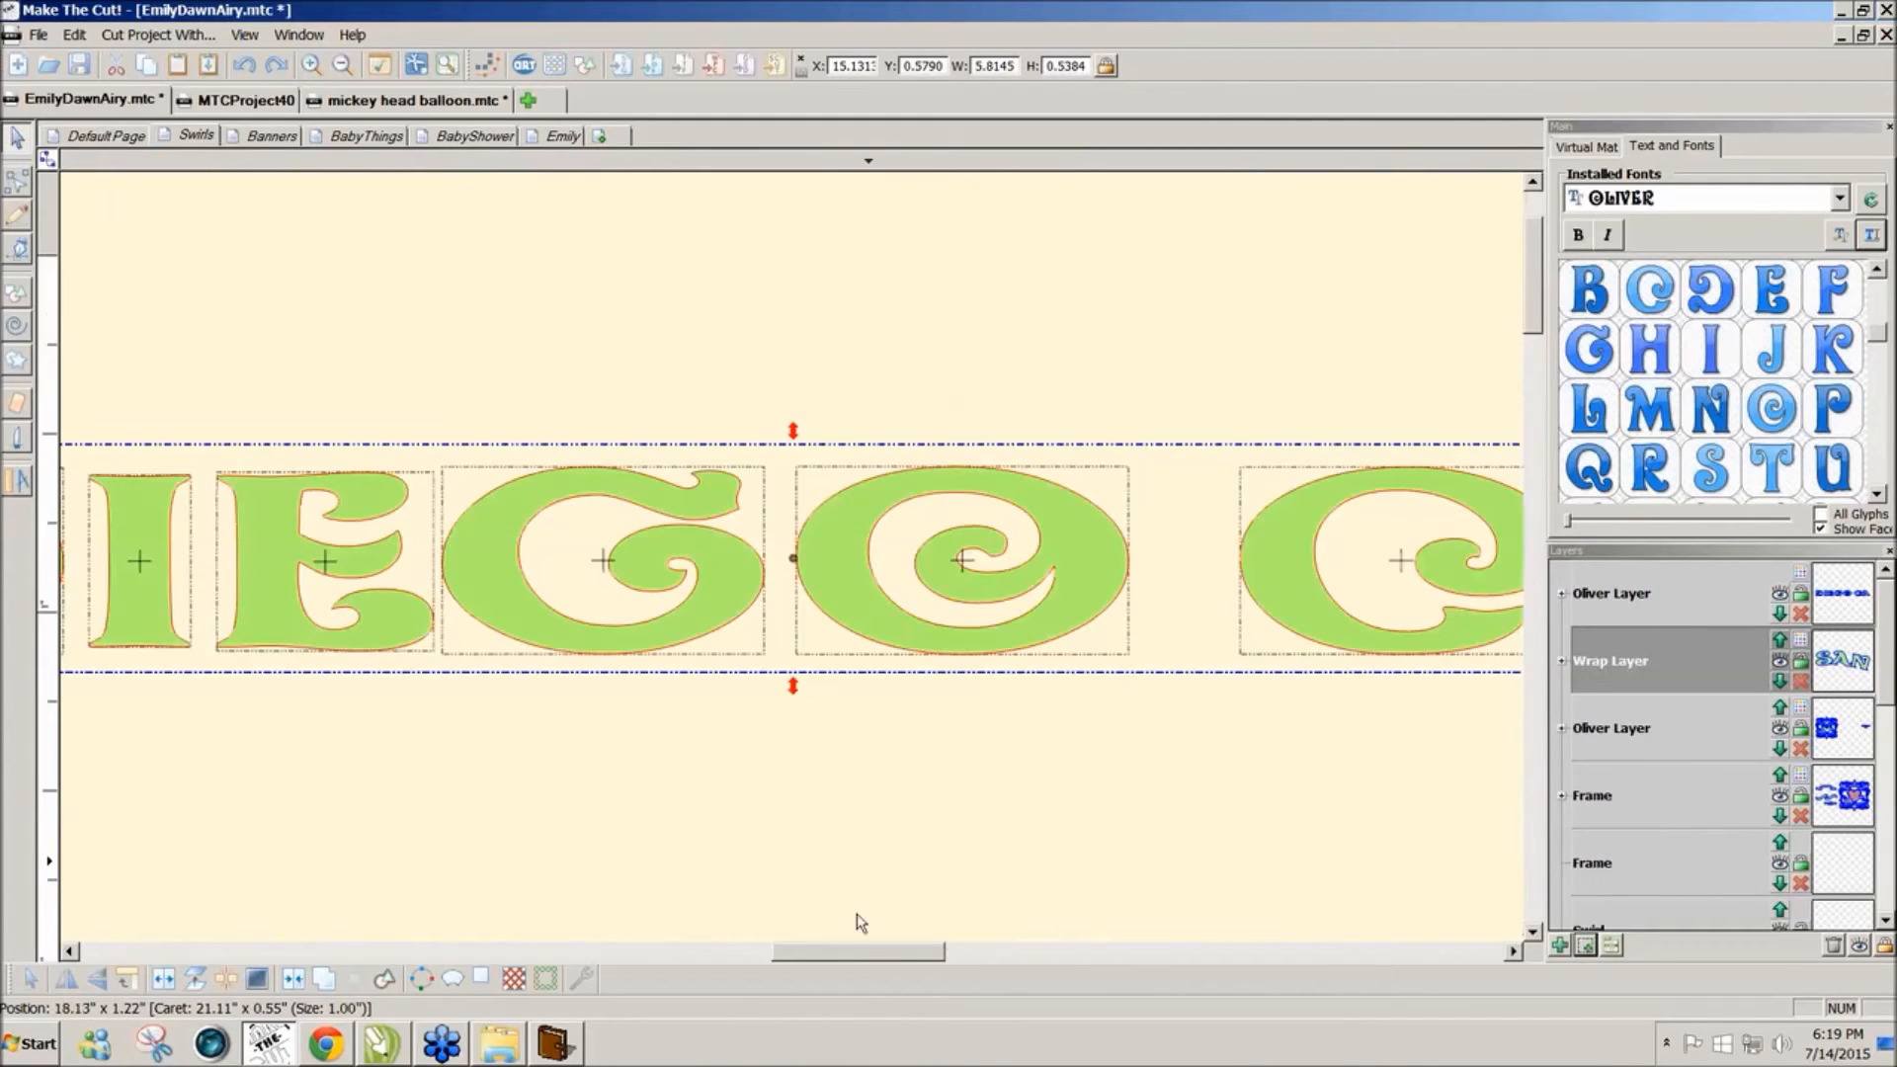
{"action": "left_click_drag", "start_coordinate": [860, 957], "coordinate": [847, 961]}
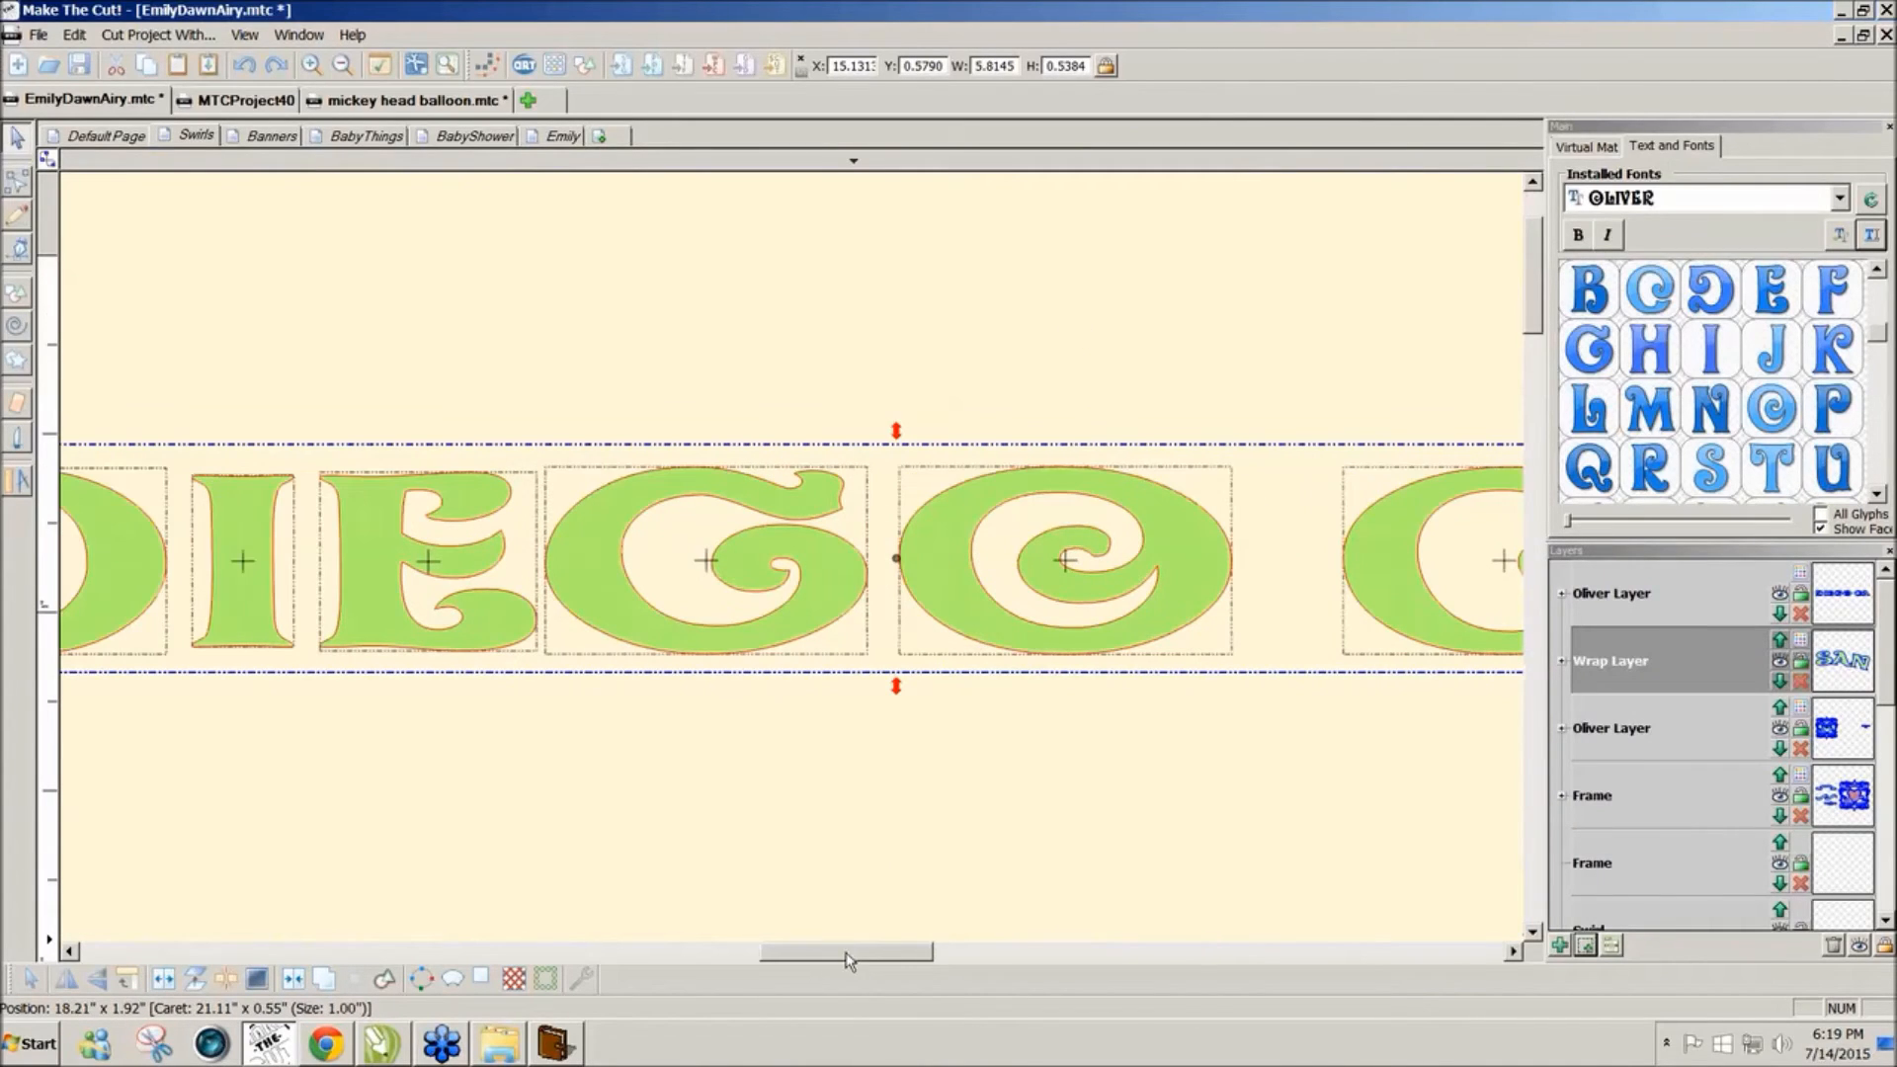
{"action": "left_click", "coordinate": [18, 402]}
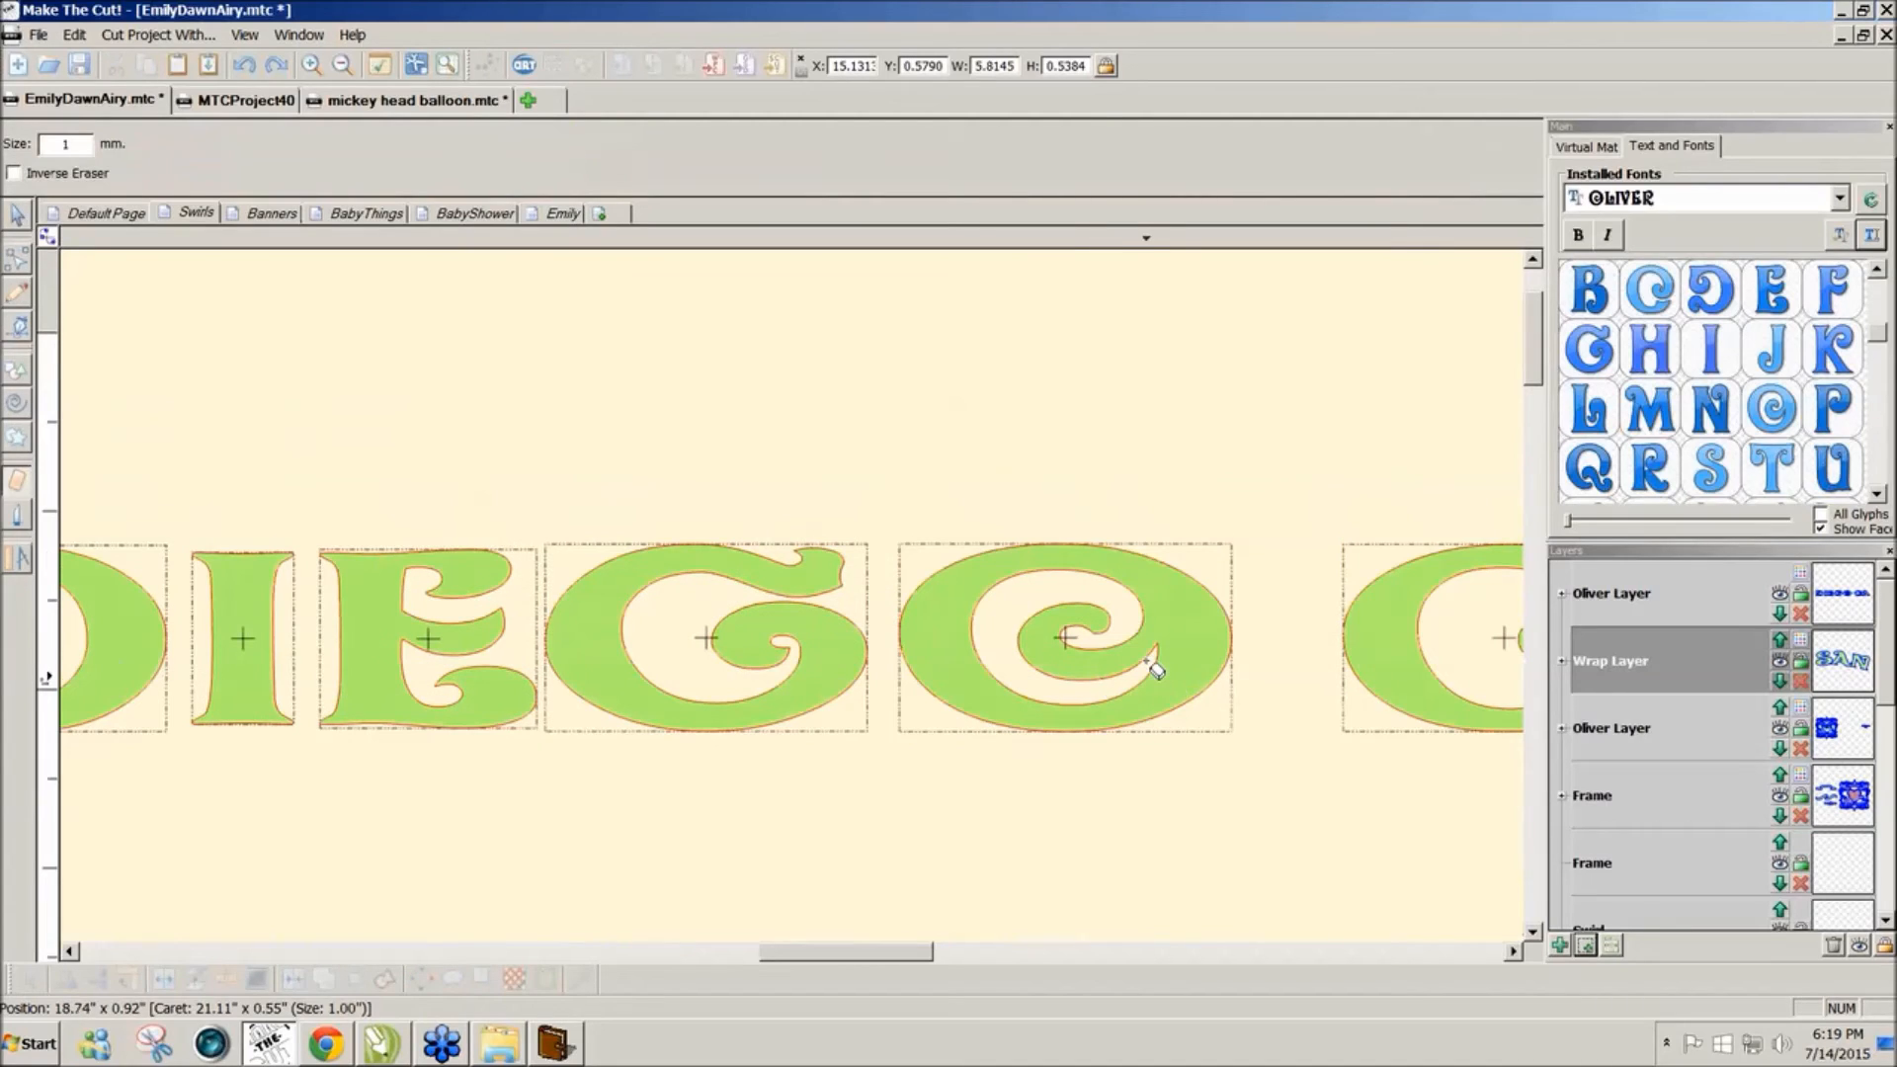
{"action": "left_click_drag", "start_coordinate": [1159, 670], "coordinate": [1201, 553]}
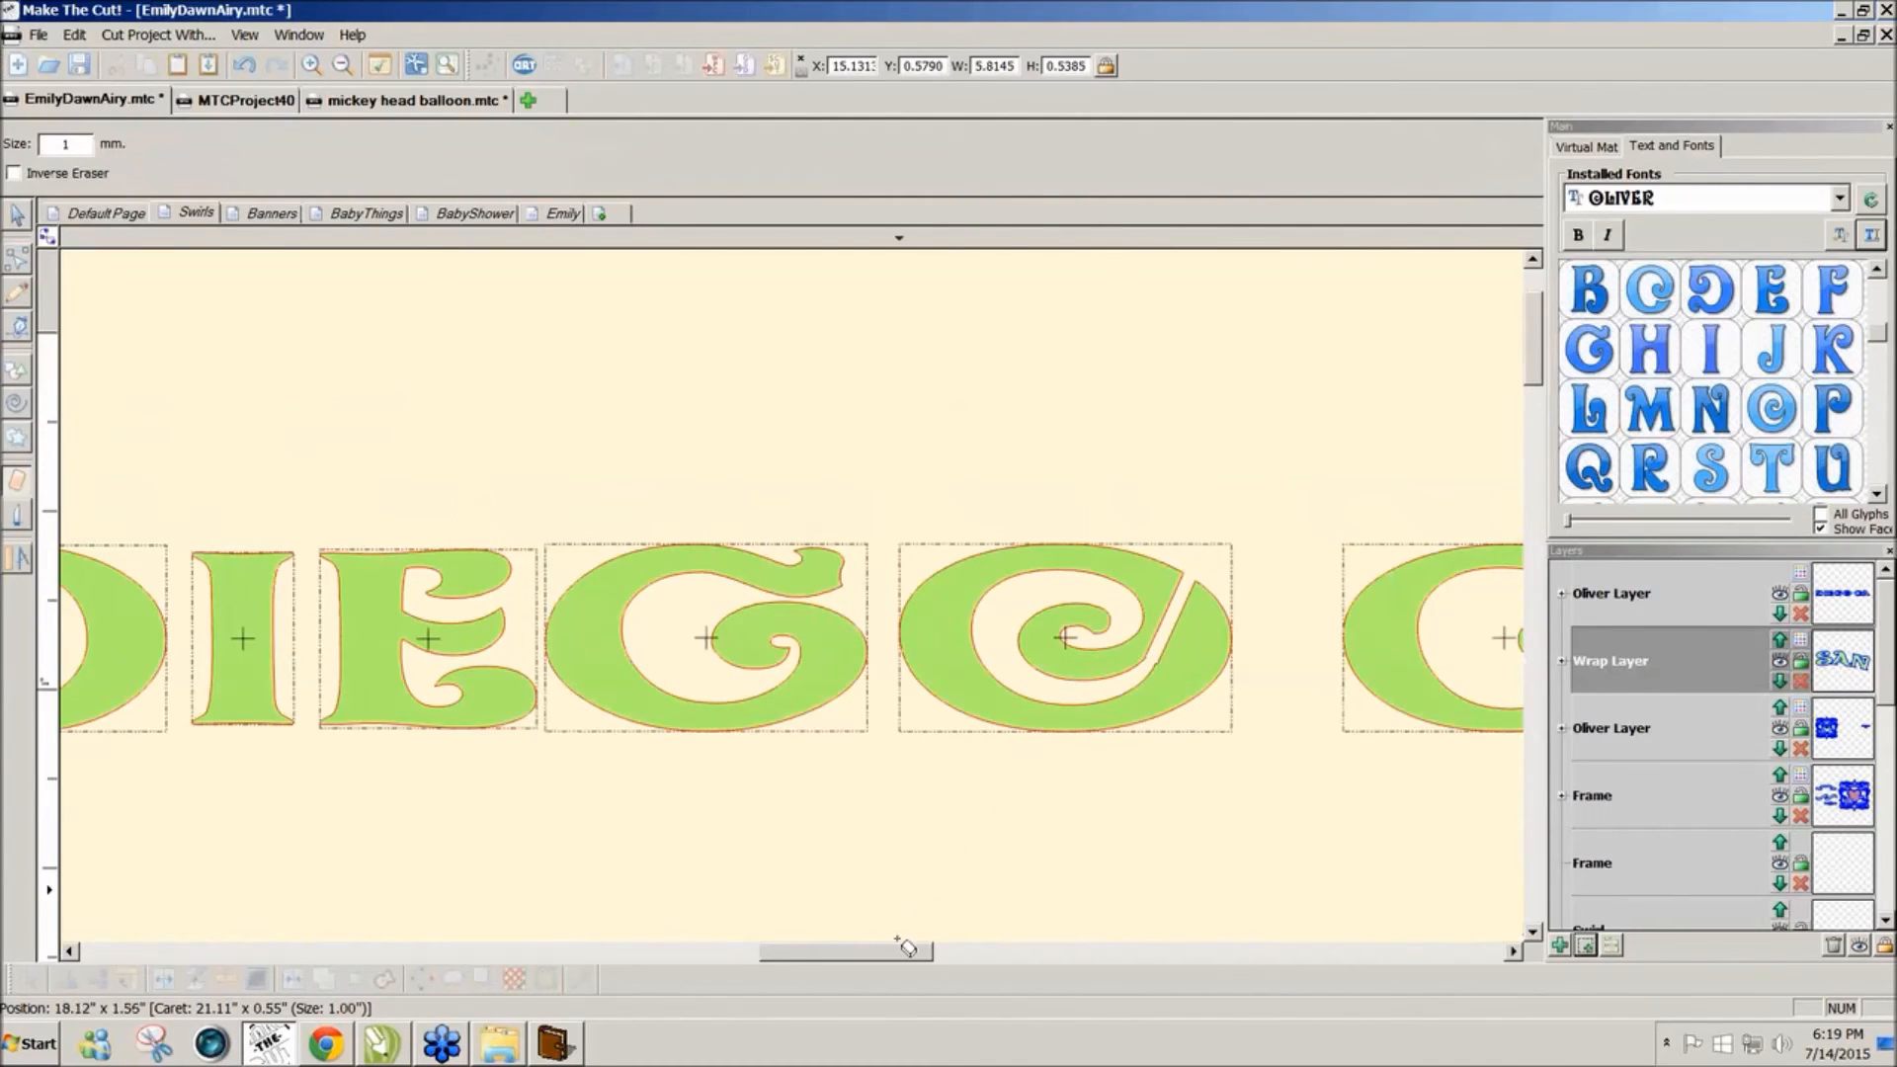
{"action": "left_click_drag", "start_coordinate": [895, 950], "coordinate": [1030, 954]}
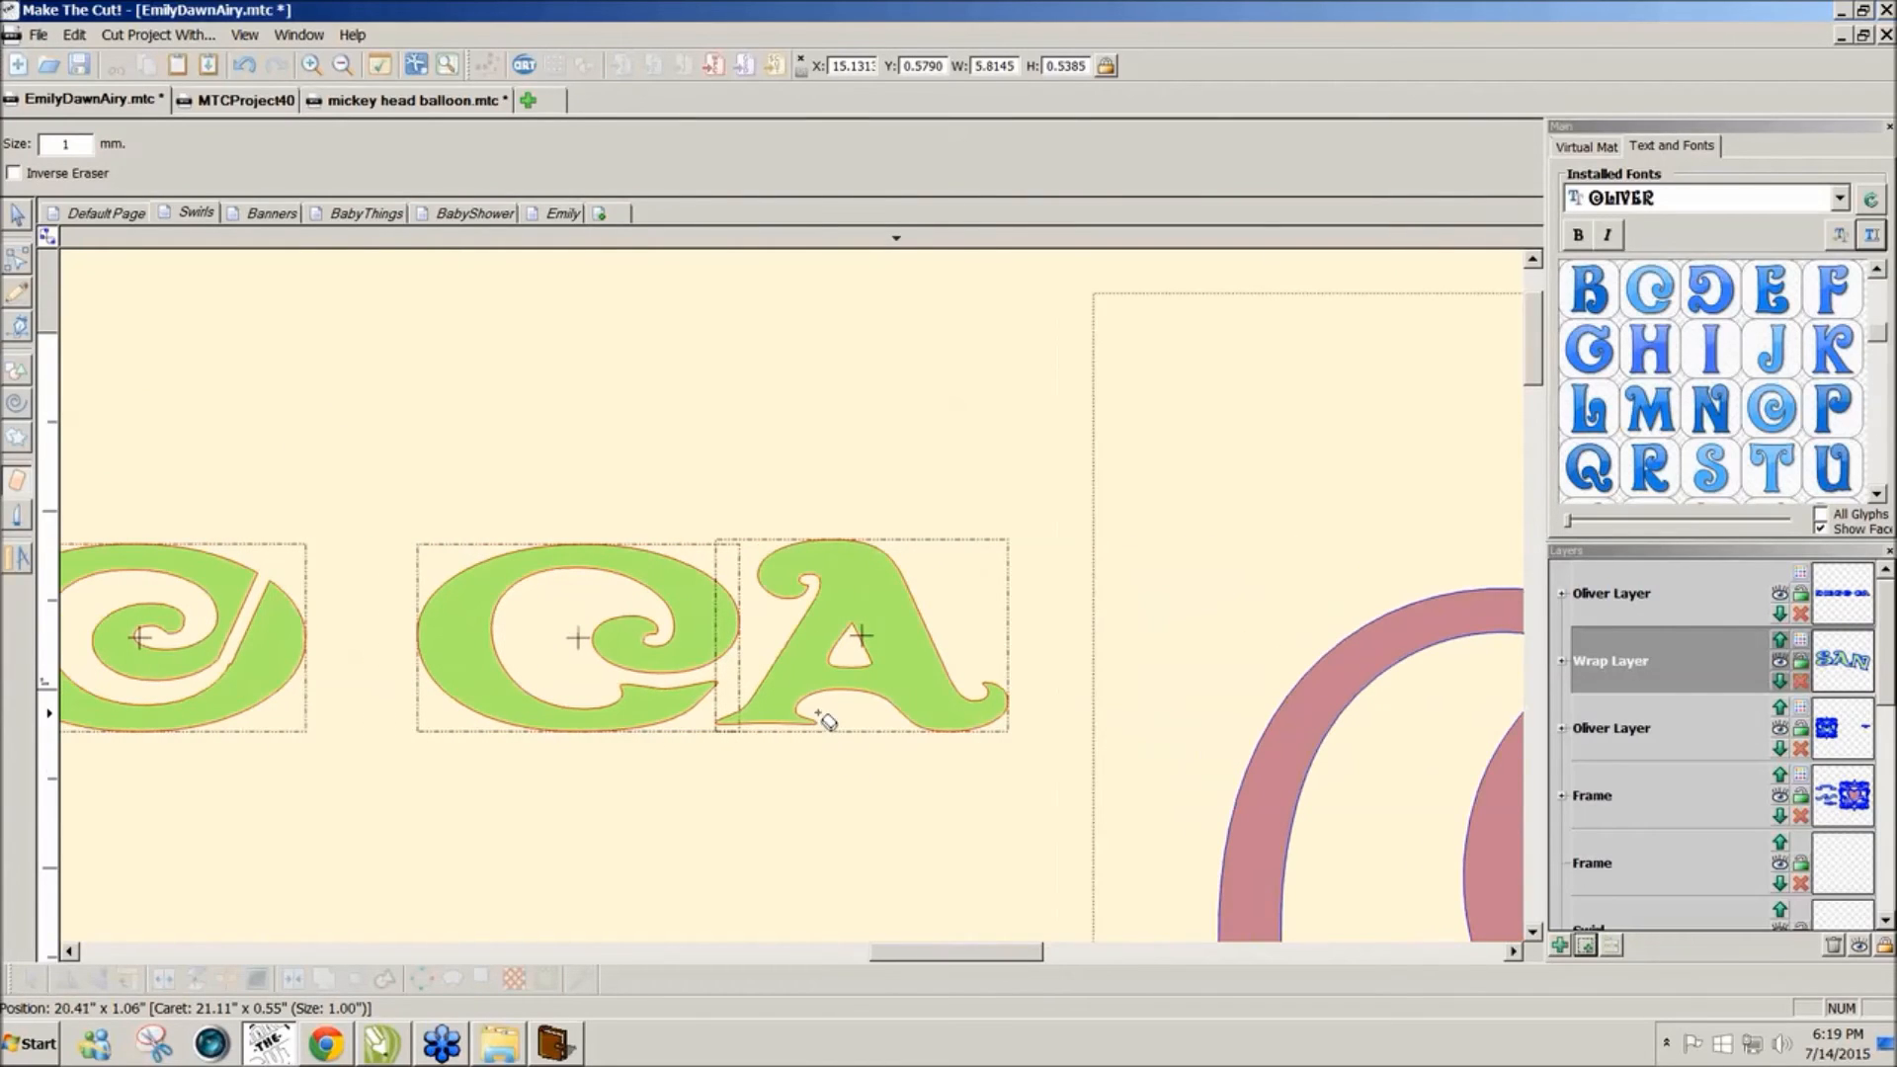
{"action": "left_click_drag", "start_coordinate": [817, 711], "coordinate": [849, 637]}
{"action": "left_click_drag", "start_coordinate": [894, 951], "coordinate": [739, 950]}
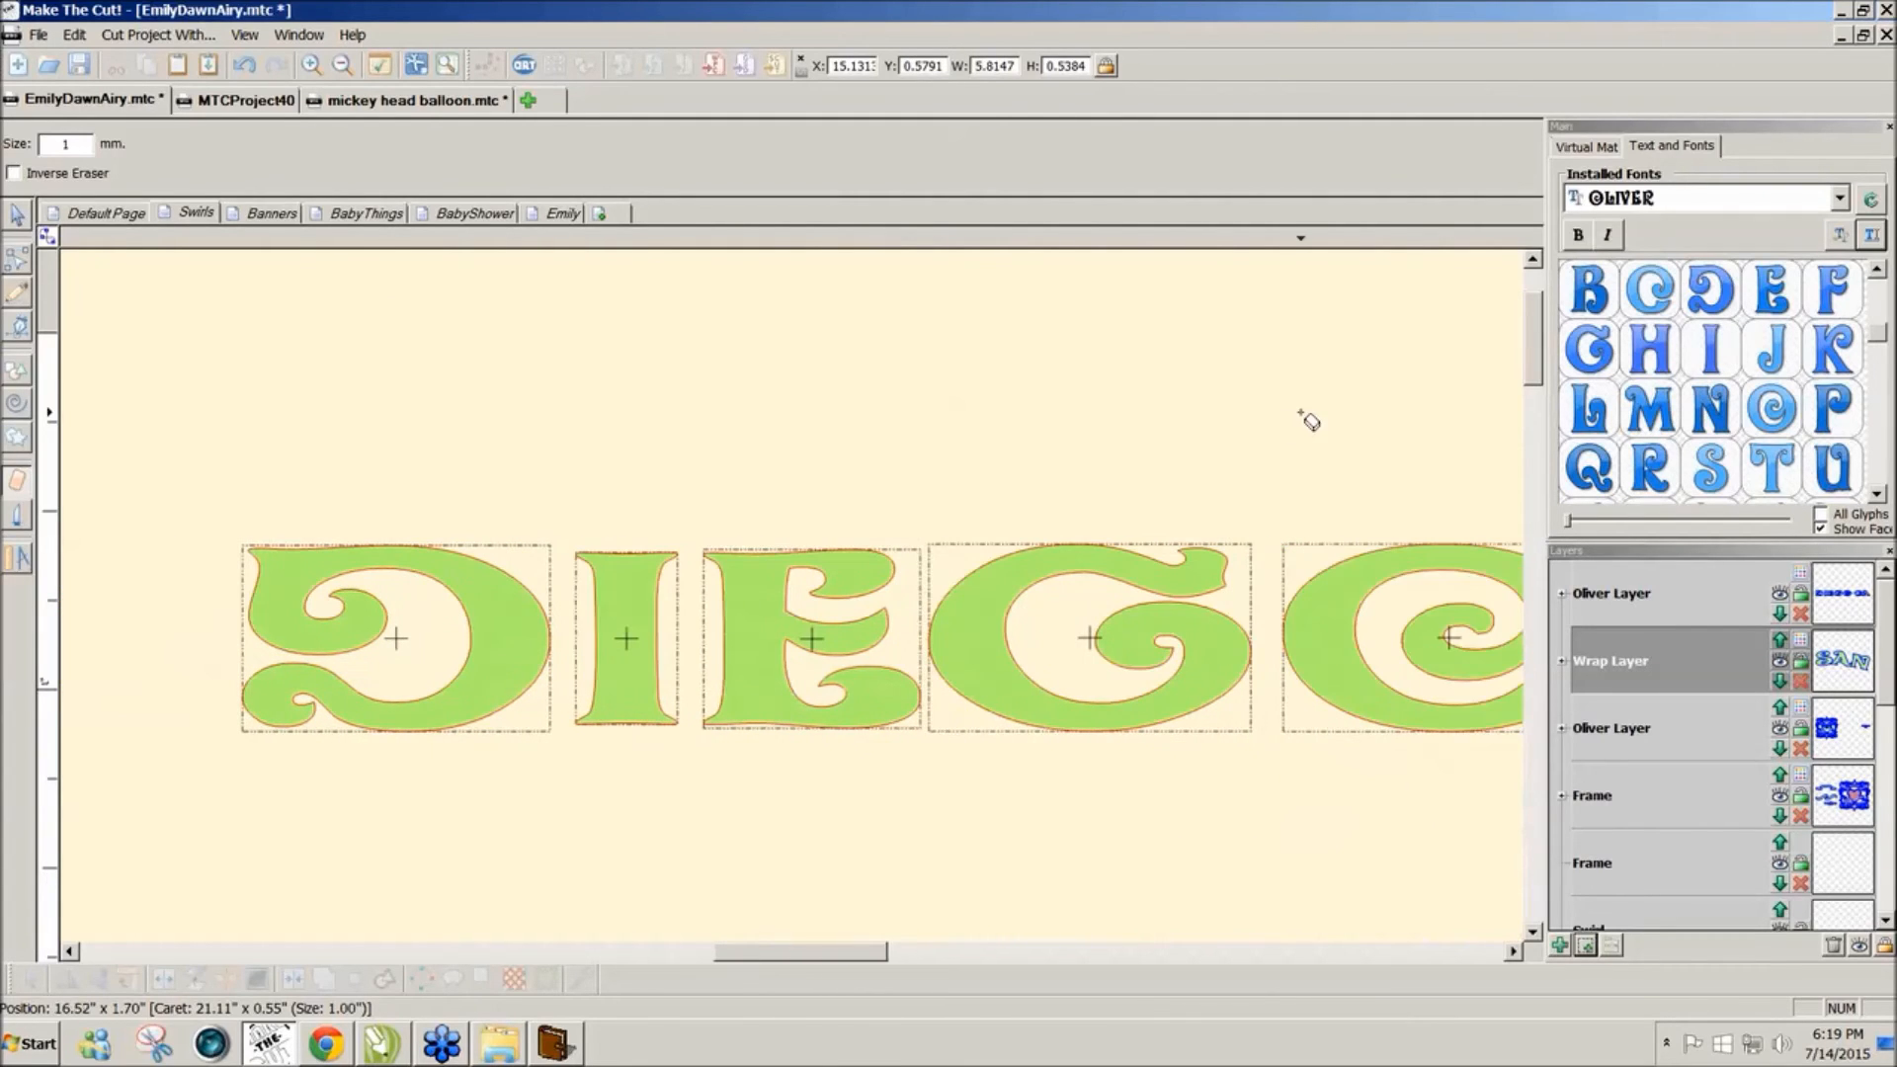
{"action": "left_click", "coordinate": [1589, 147]}
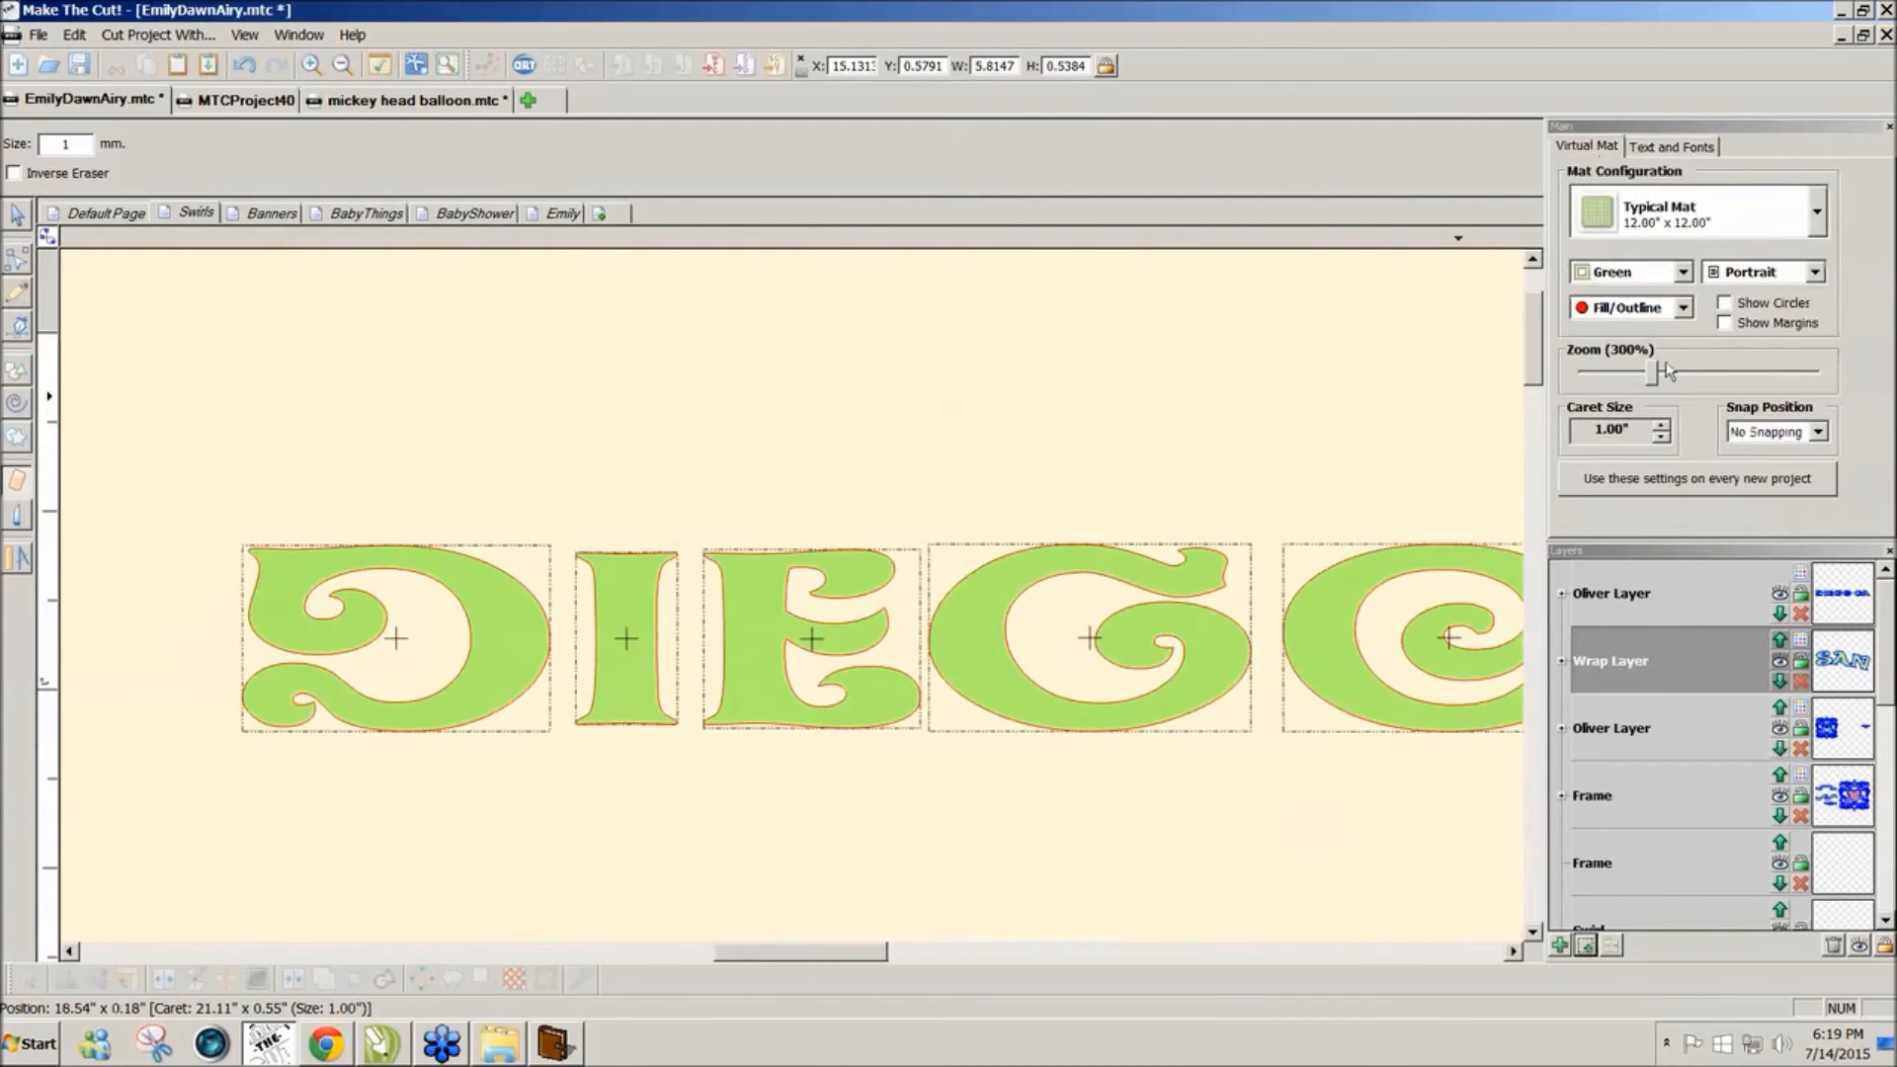
{"action": "left_click_drag", "start_coordinate": [1652, 376], "coordinate": [1593, 380]}
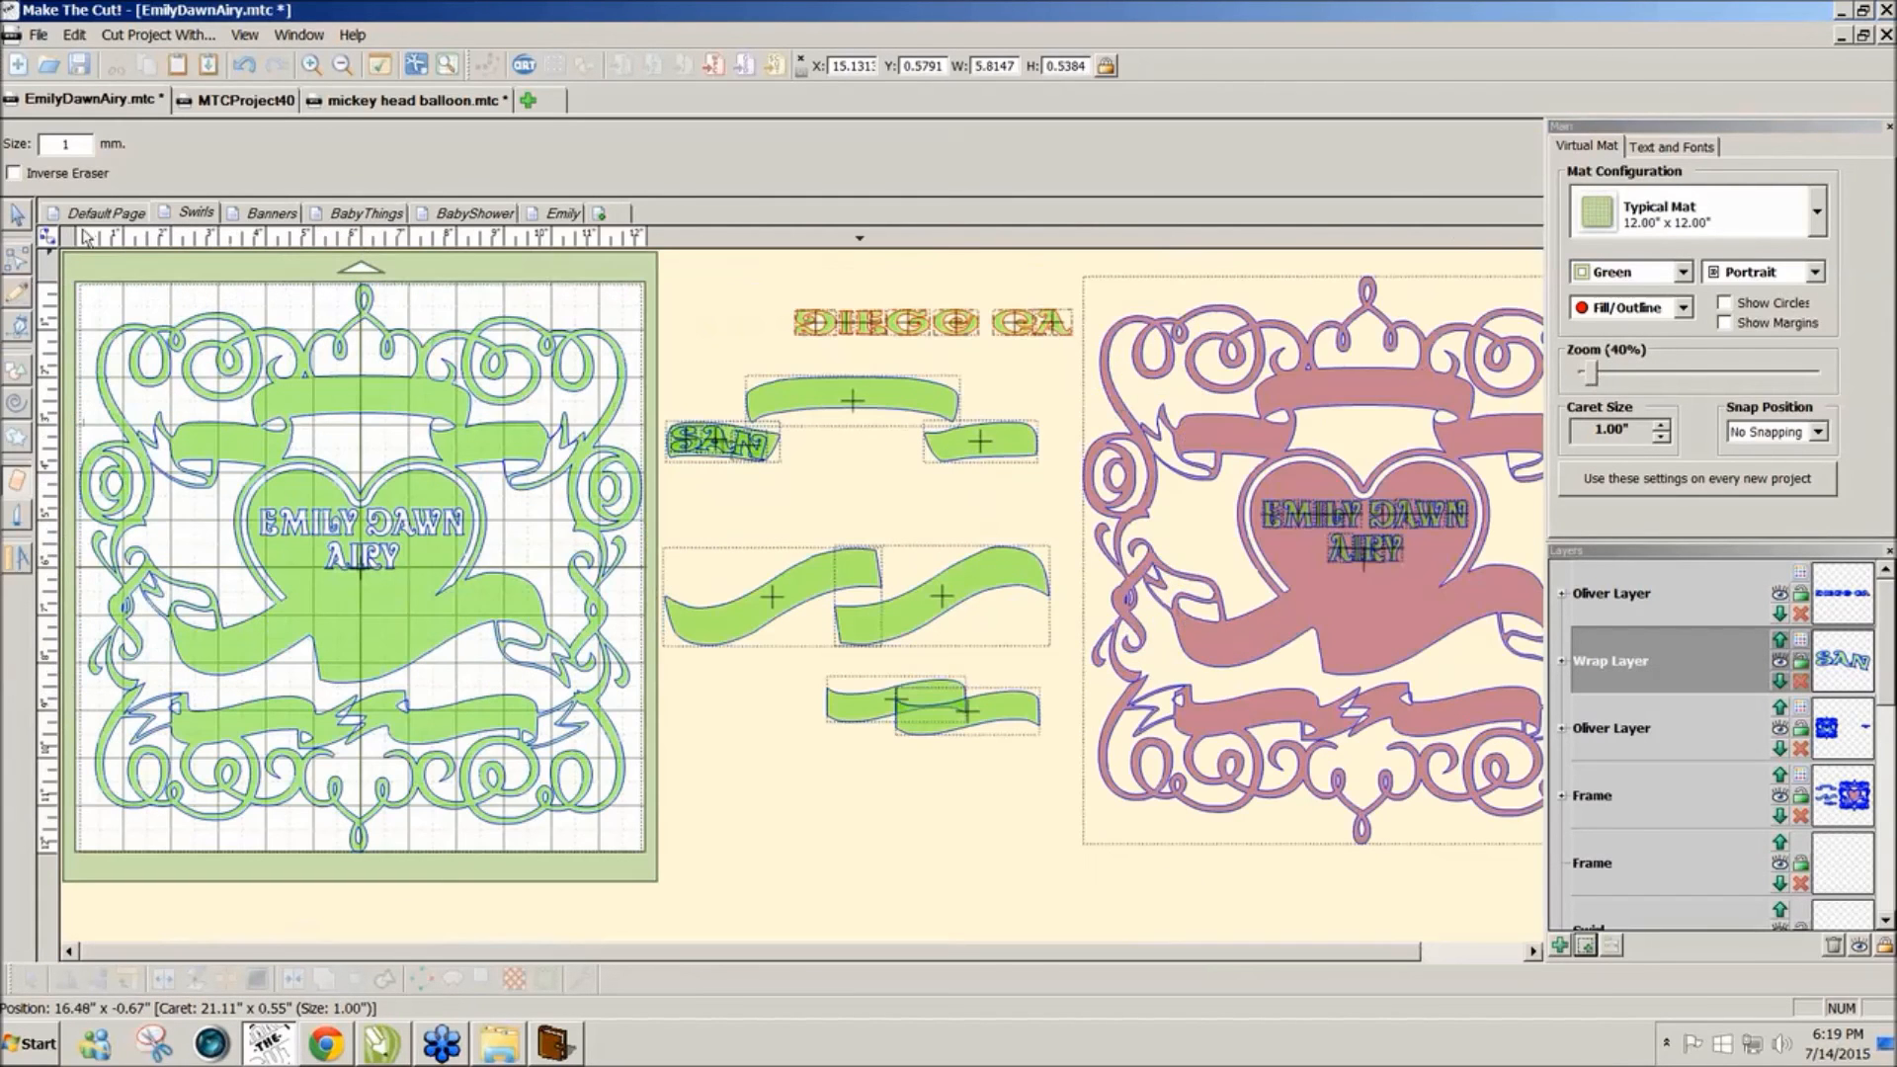
Step: Wrap DIEGO along the middle banner with Offset 68.80% and Vert Align -16%, without welding
{"action": "left_click", "coordinate": [18, 217]}
{"action": "left_click", "coordinate": [761, 193]}
{"action": "mouse_move", "coordinate": [756, 199]}
{"action": "left_mouse_down"}
{"action": "mouse_move", "coordinate": [996, 298]}
{"action": "mouse_move", "coordinate": [911, 269]}
{"action": "mouse_move", "coordinate": [901, 330]}
{"action": "mouse_move", "coordinate": [883, 328]}
{"action": "left_mouse_up"}
{"action": "key", "text": "ctrl+w"}
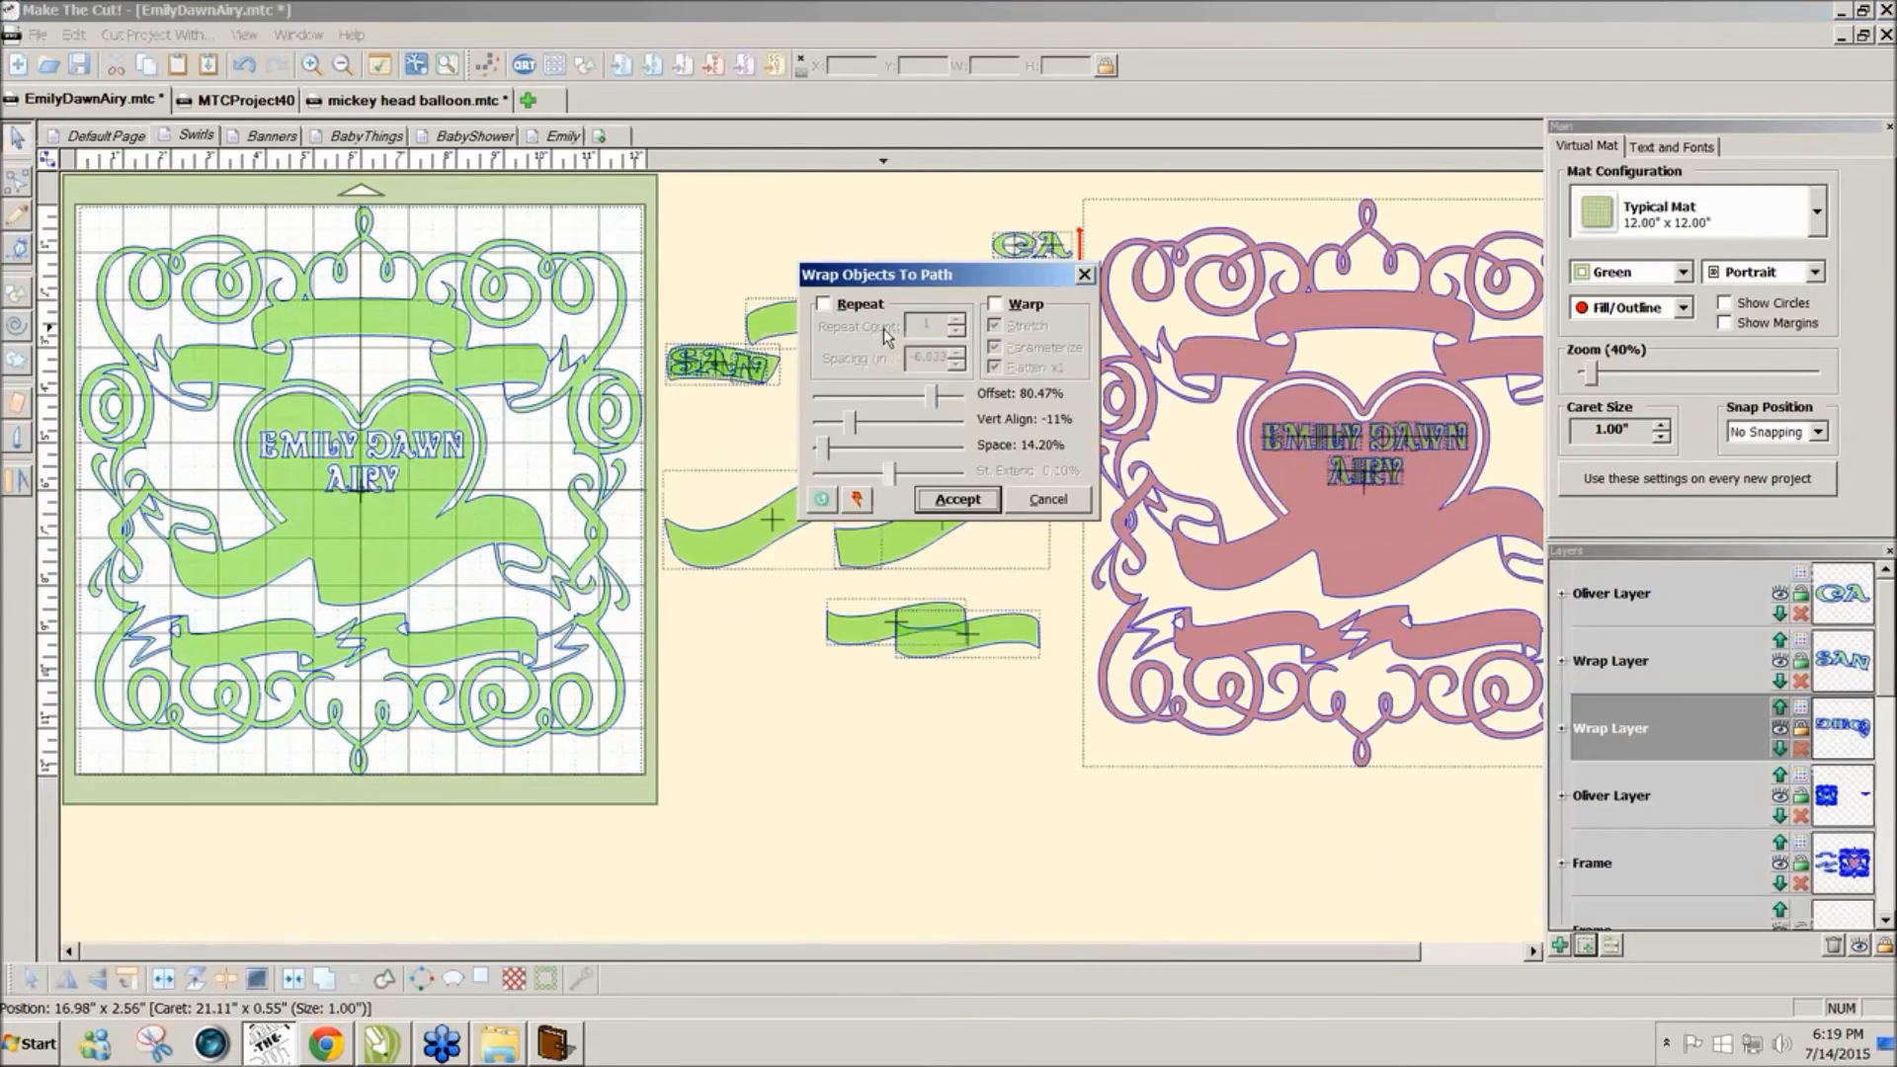
{"action": "left_click_drag", "start_coordinate": [946, 277], "coordinate": [904, 560]}
{"action": "left_click_drag", "start_coordinate": [886, 689], "coordinate": [873, 687]}
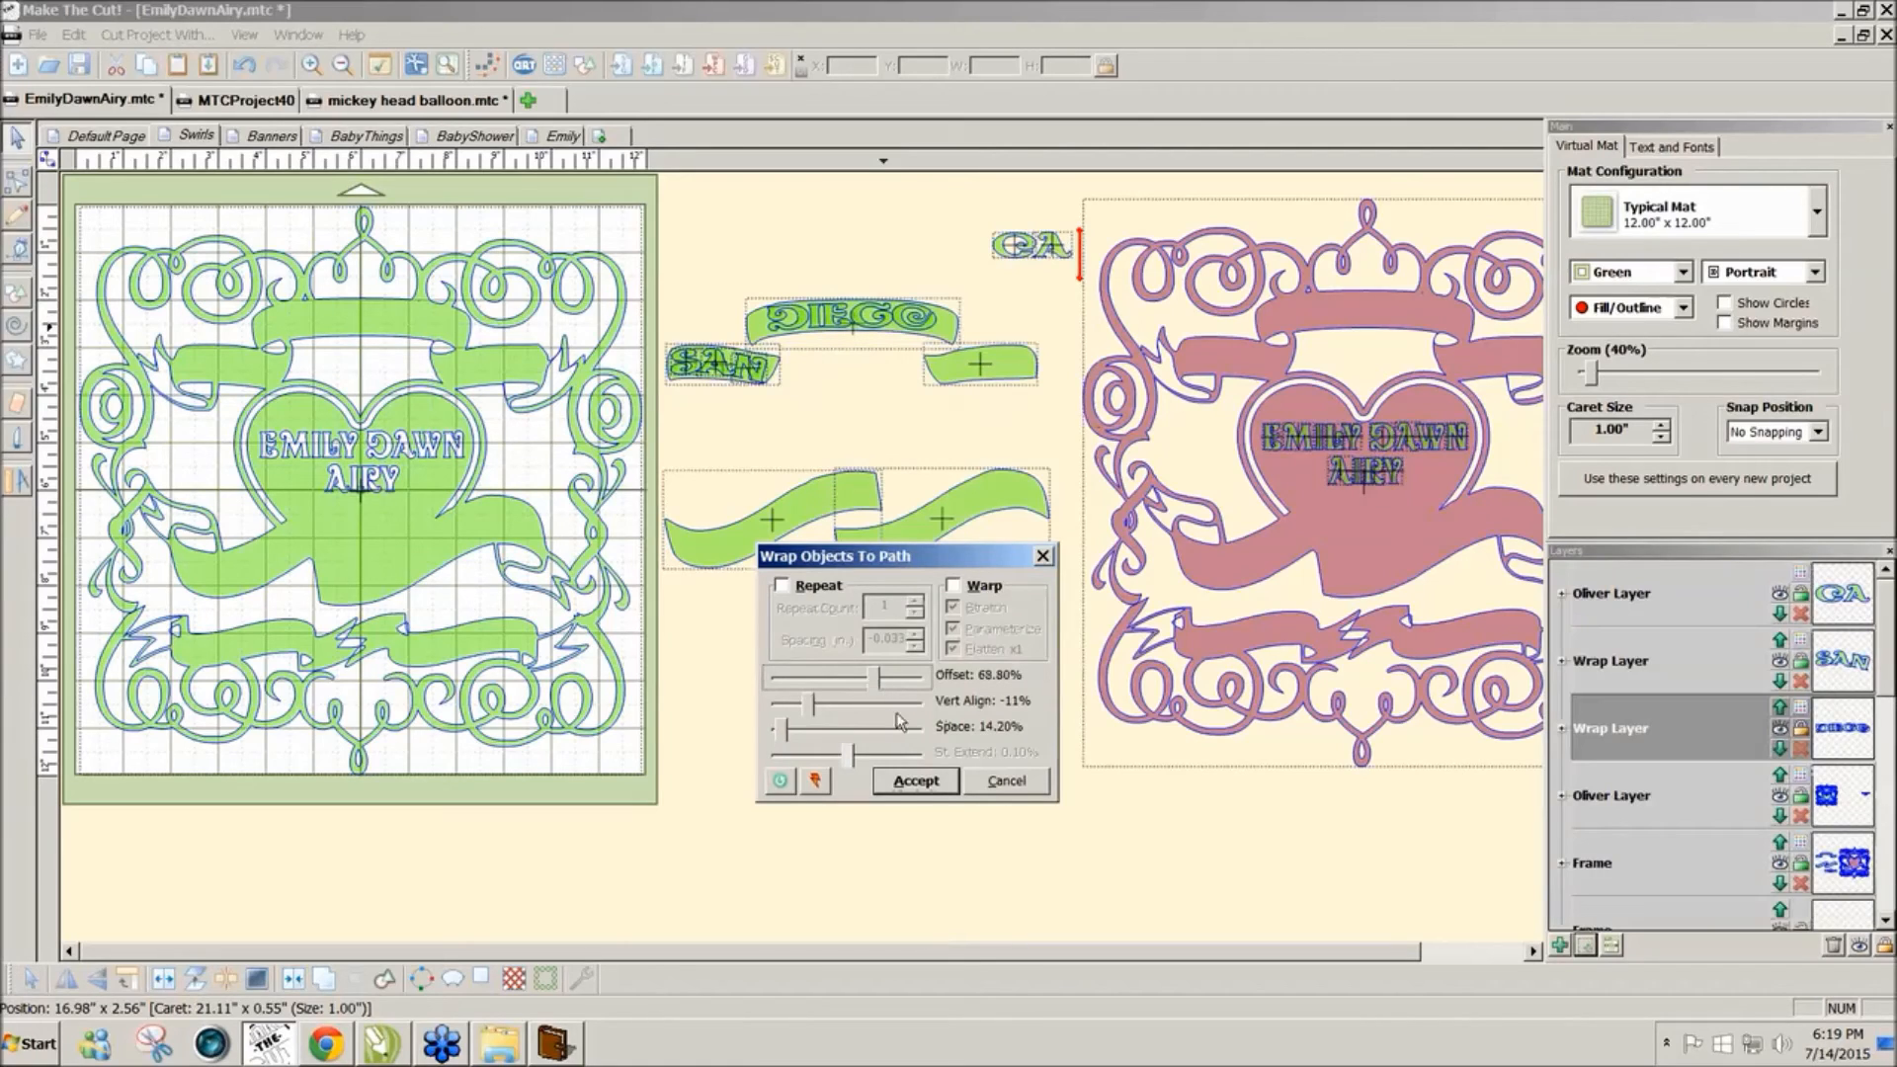
{"action": "left_click", "coordinate": [808, 707]}
{"action": "key", "text": "Left"}
{"action": "key", "text": "Left"}
{"action": "key", "text": "Left"}
{"action": "key", "text": "Left"}
{"action": "key", "text": "Left"}
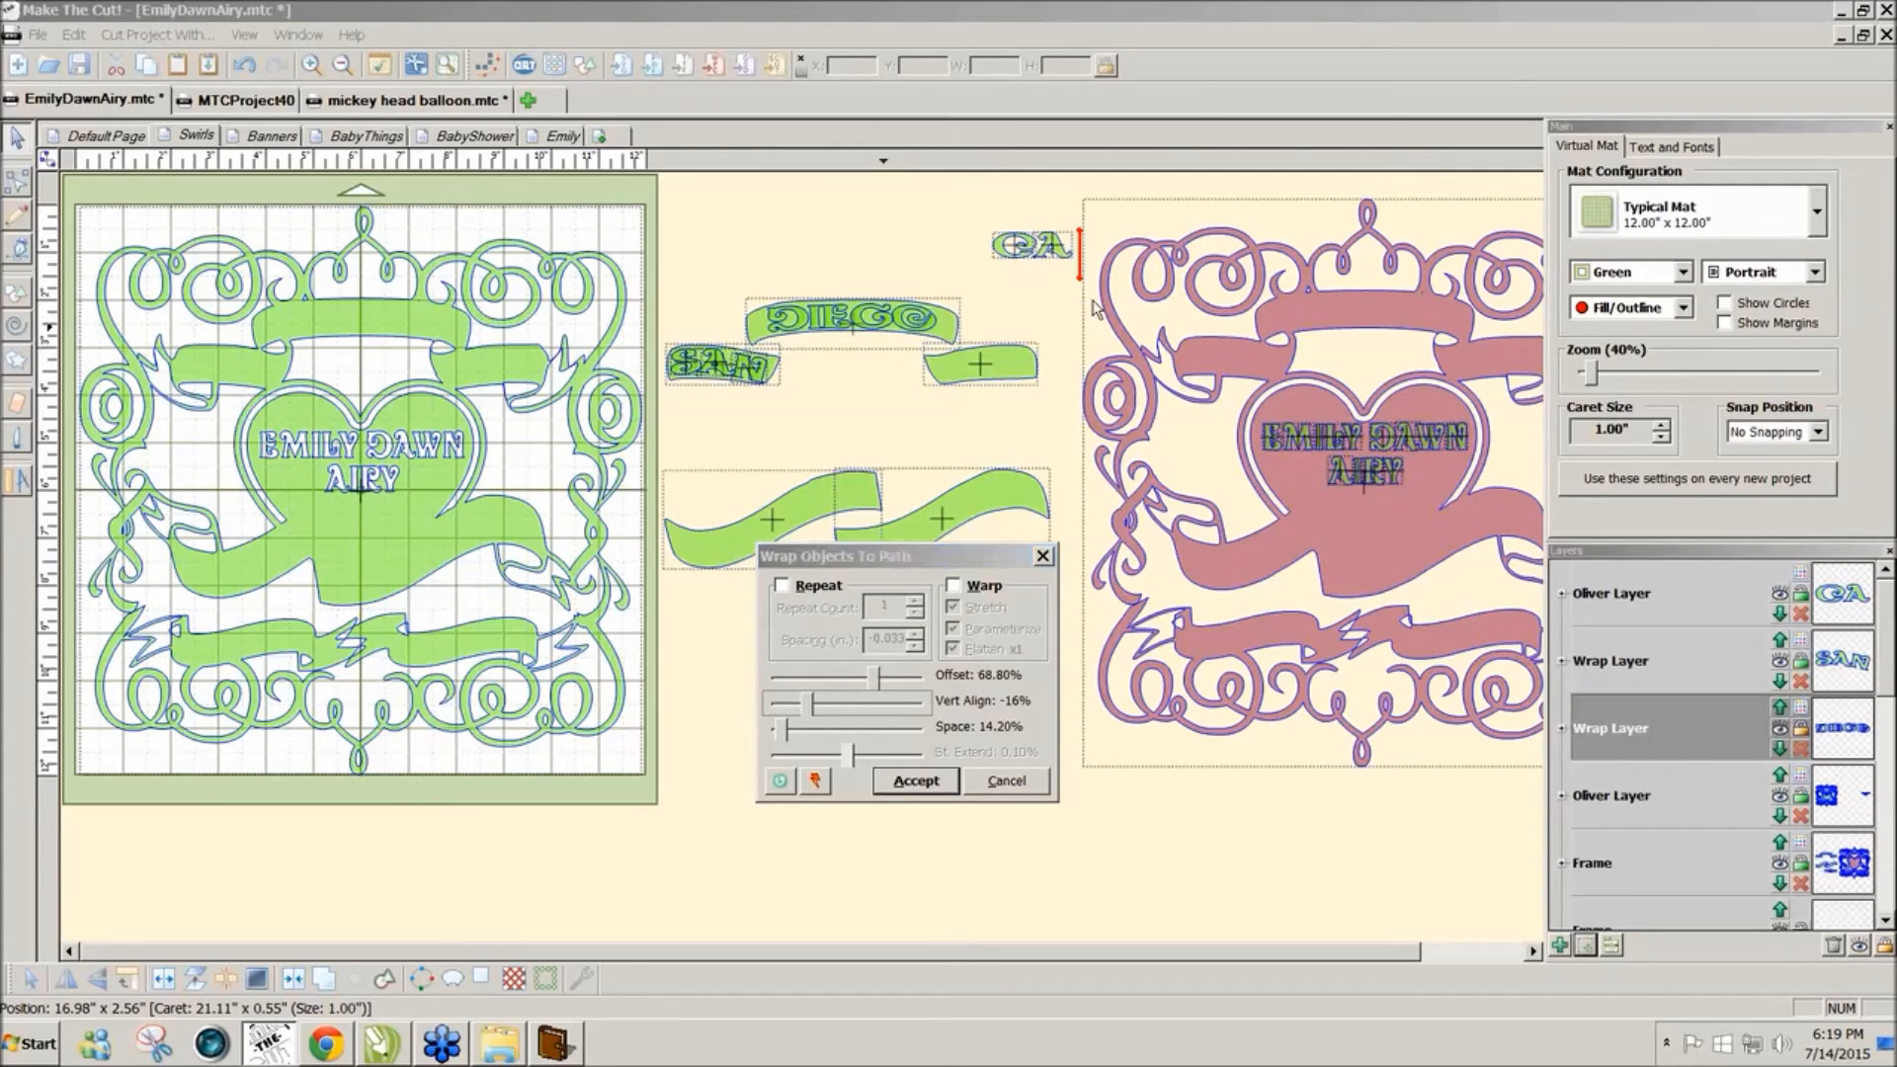
{"action": "left_click", "coordinate": [893, 782]}
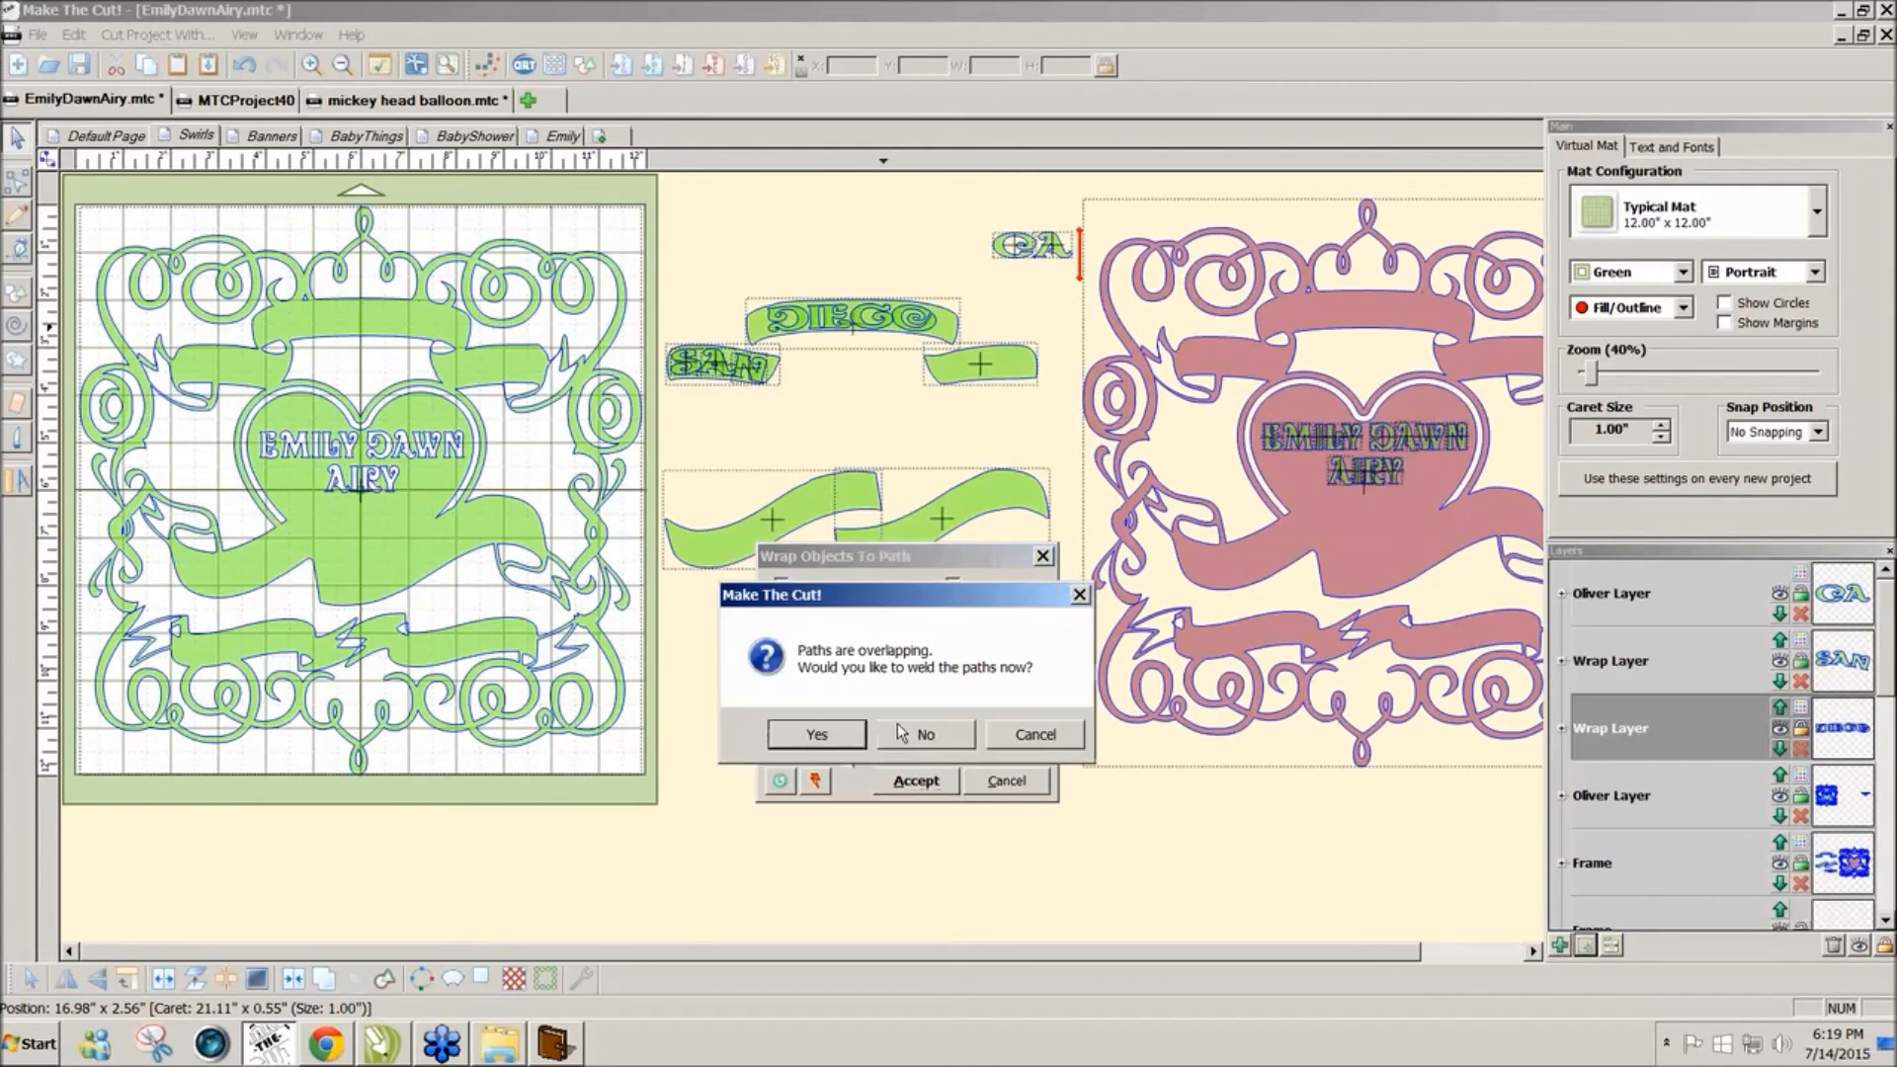
{"action": "left_click", "coordinate": [900, 735]}
Step: Move CA onto the small right banner and wrap it along it, nudging its alignment up
{"action": "left_click", "coordinate": [1027, 247]}
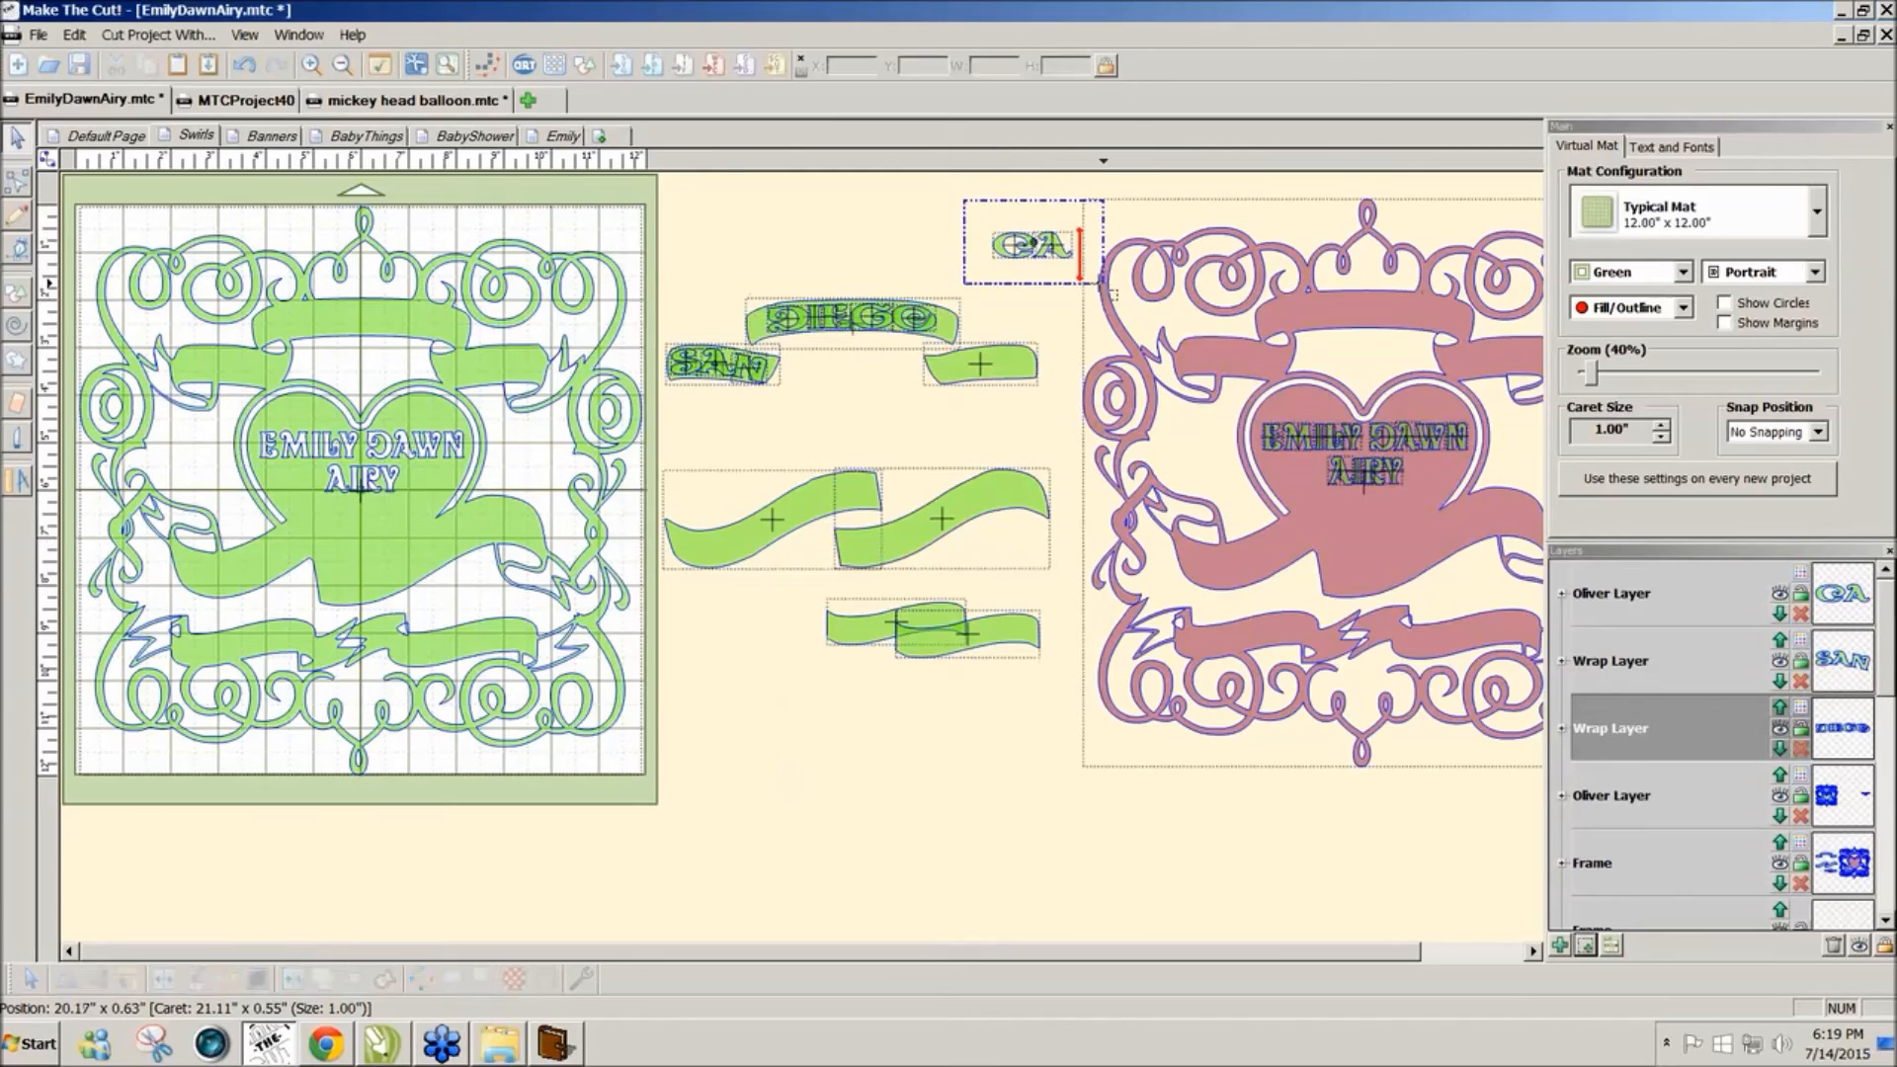
{"action": "left_click_drag", "start_coordinate": [1023, 259], "coordinate": [969, 376]}
{"action": "left_click_drag", "start_coordinate": [941, 284], "coordinate": [909, 554]}
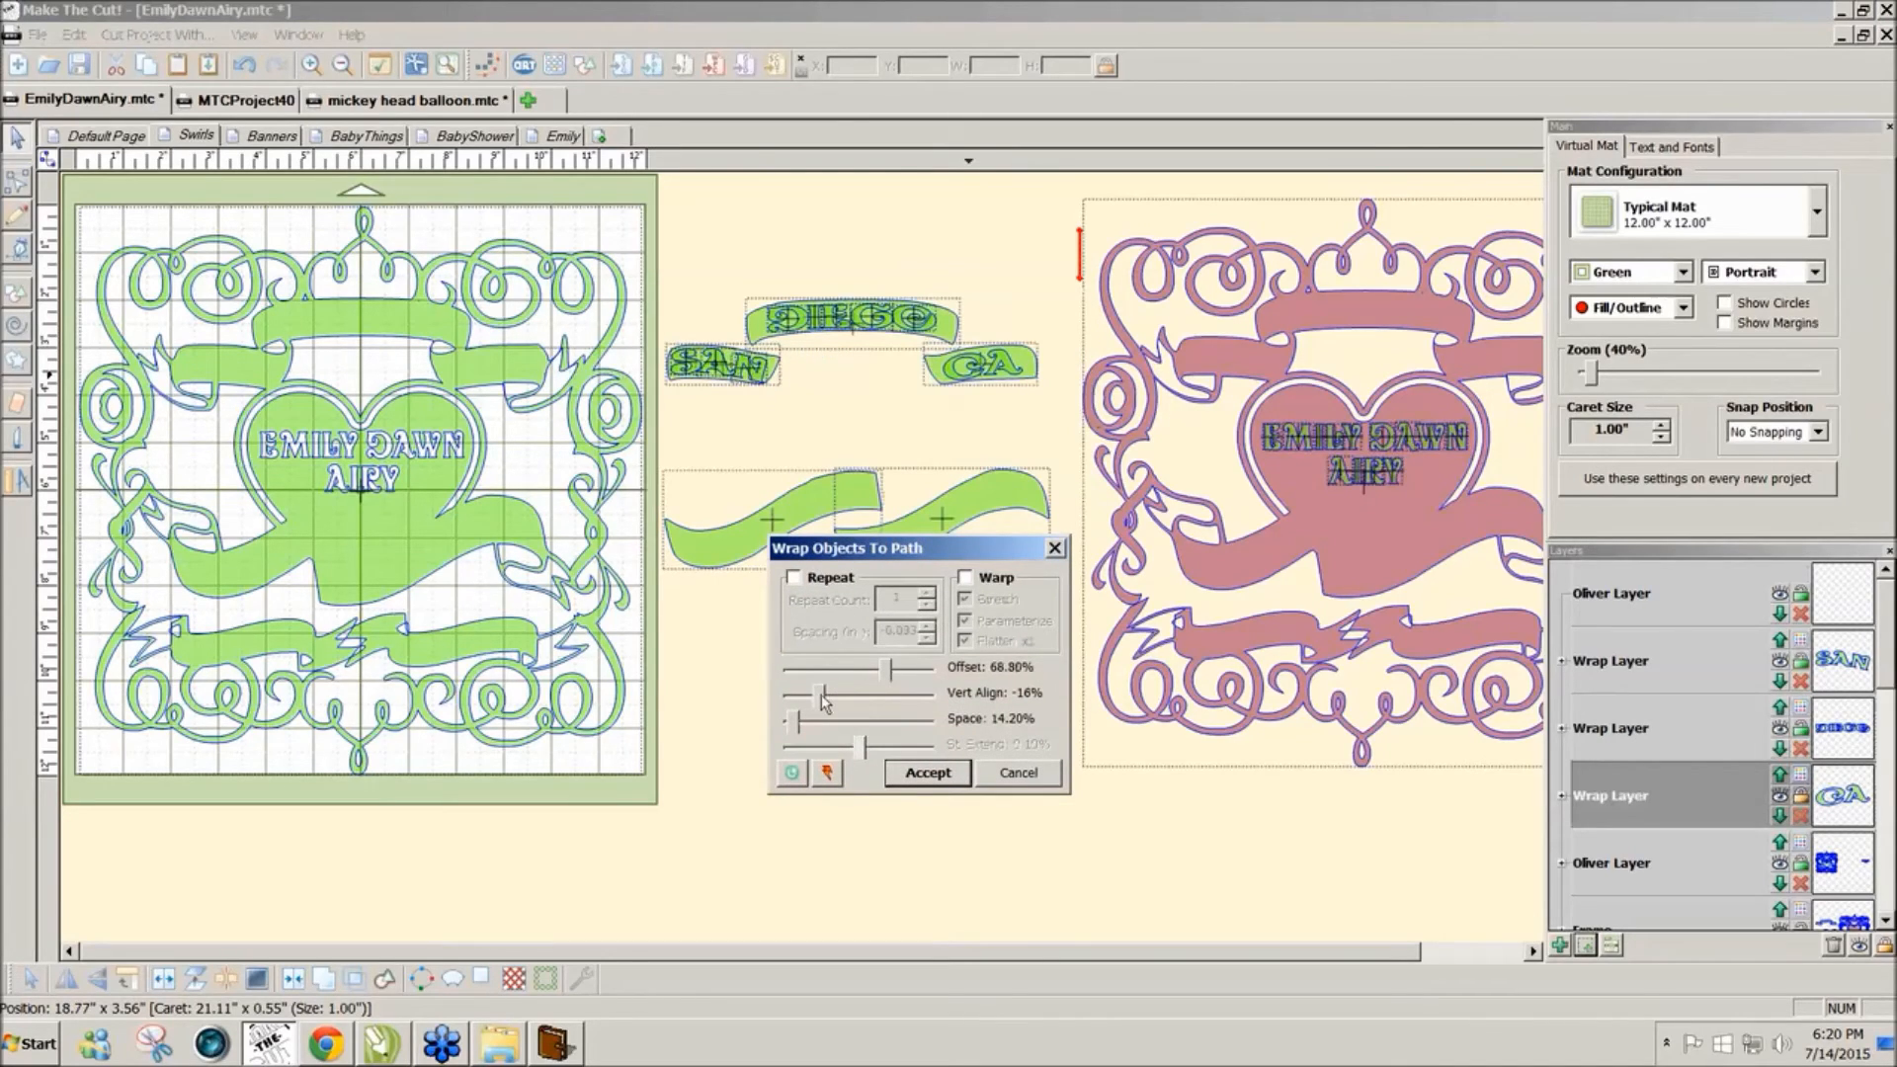
{"action": "left_click_drag", "start_coordinate": [821, 695], "coordinate": [827, 695]}
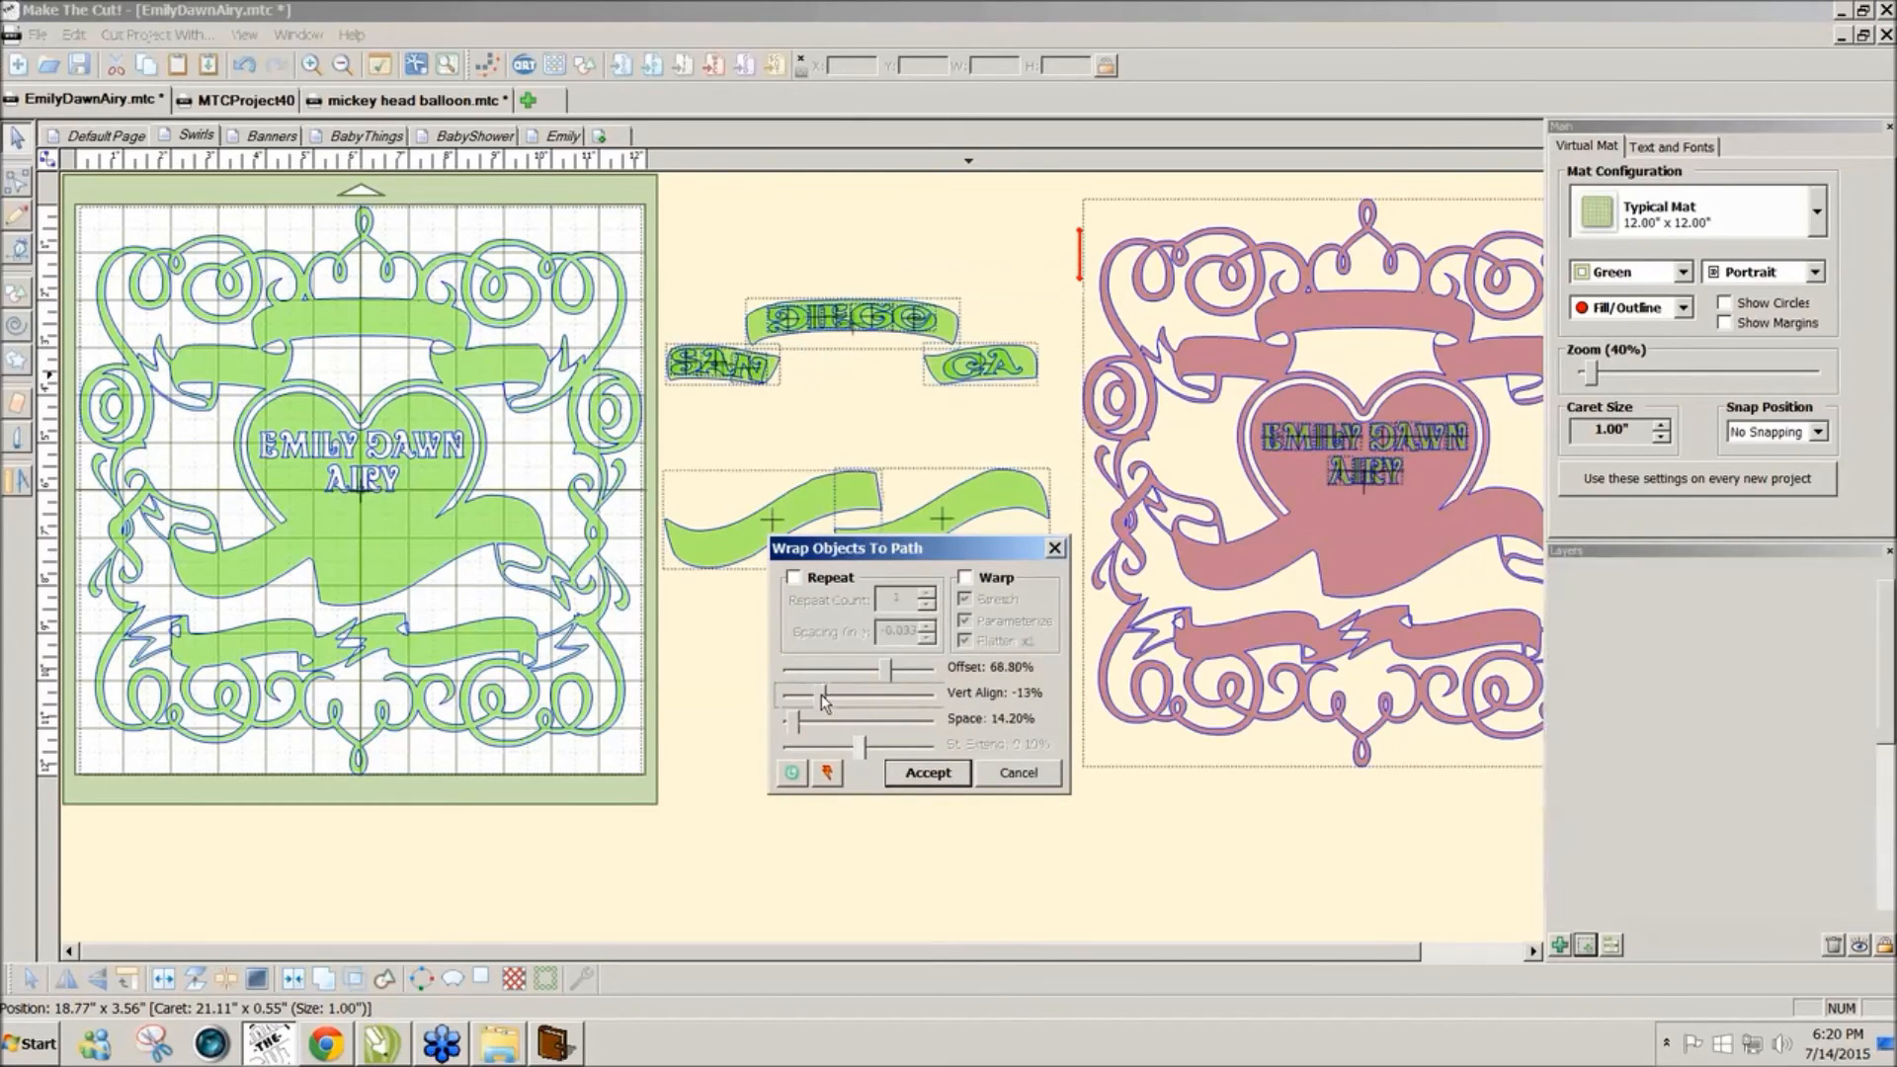
{"action": "left_click", "coordinate": [926, 772]}
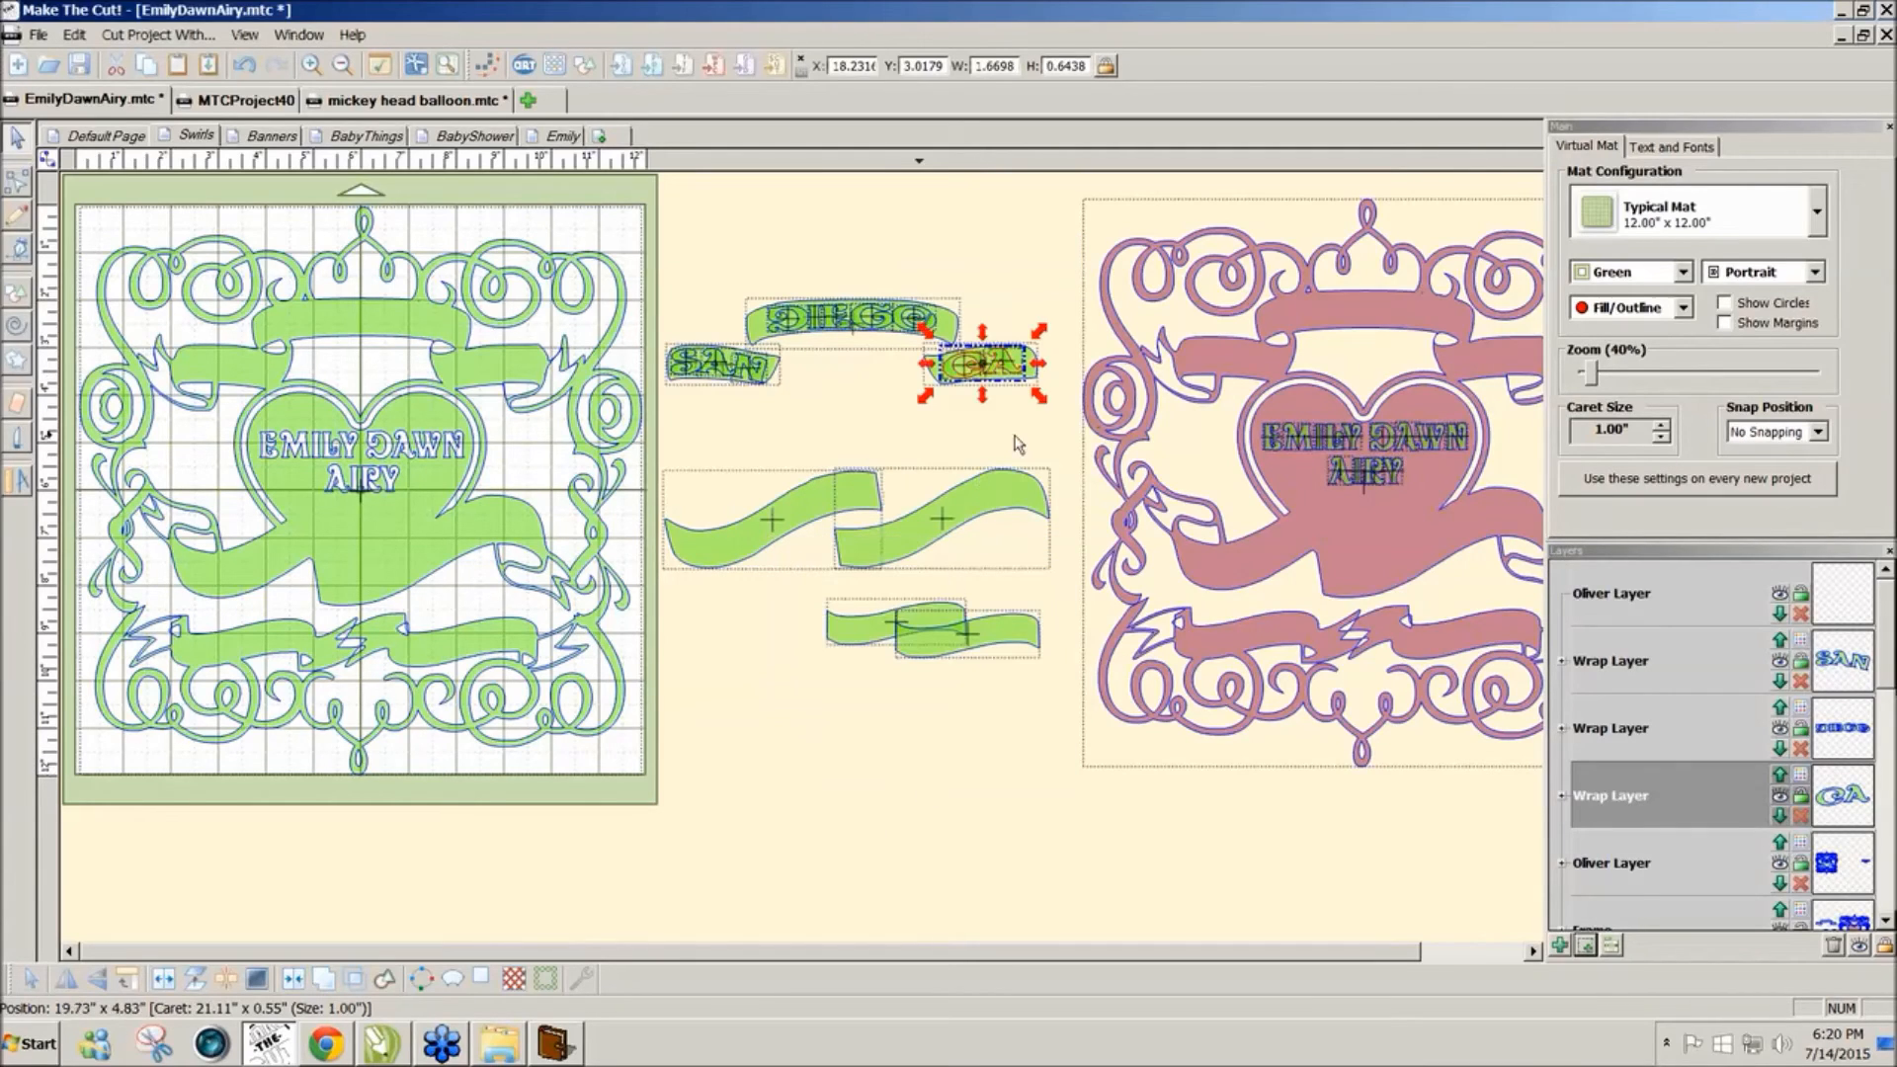
{"action": "left_click", "coordinate": [705, 237]}
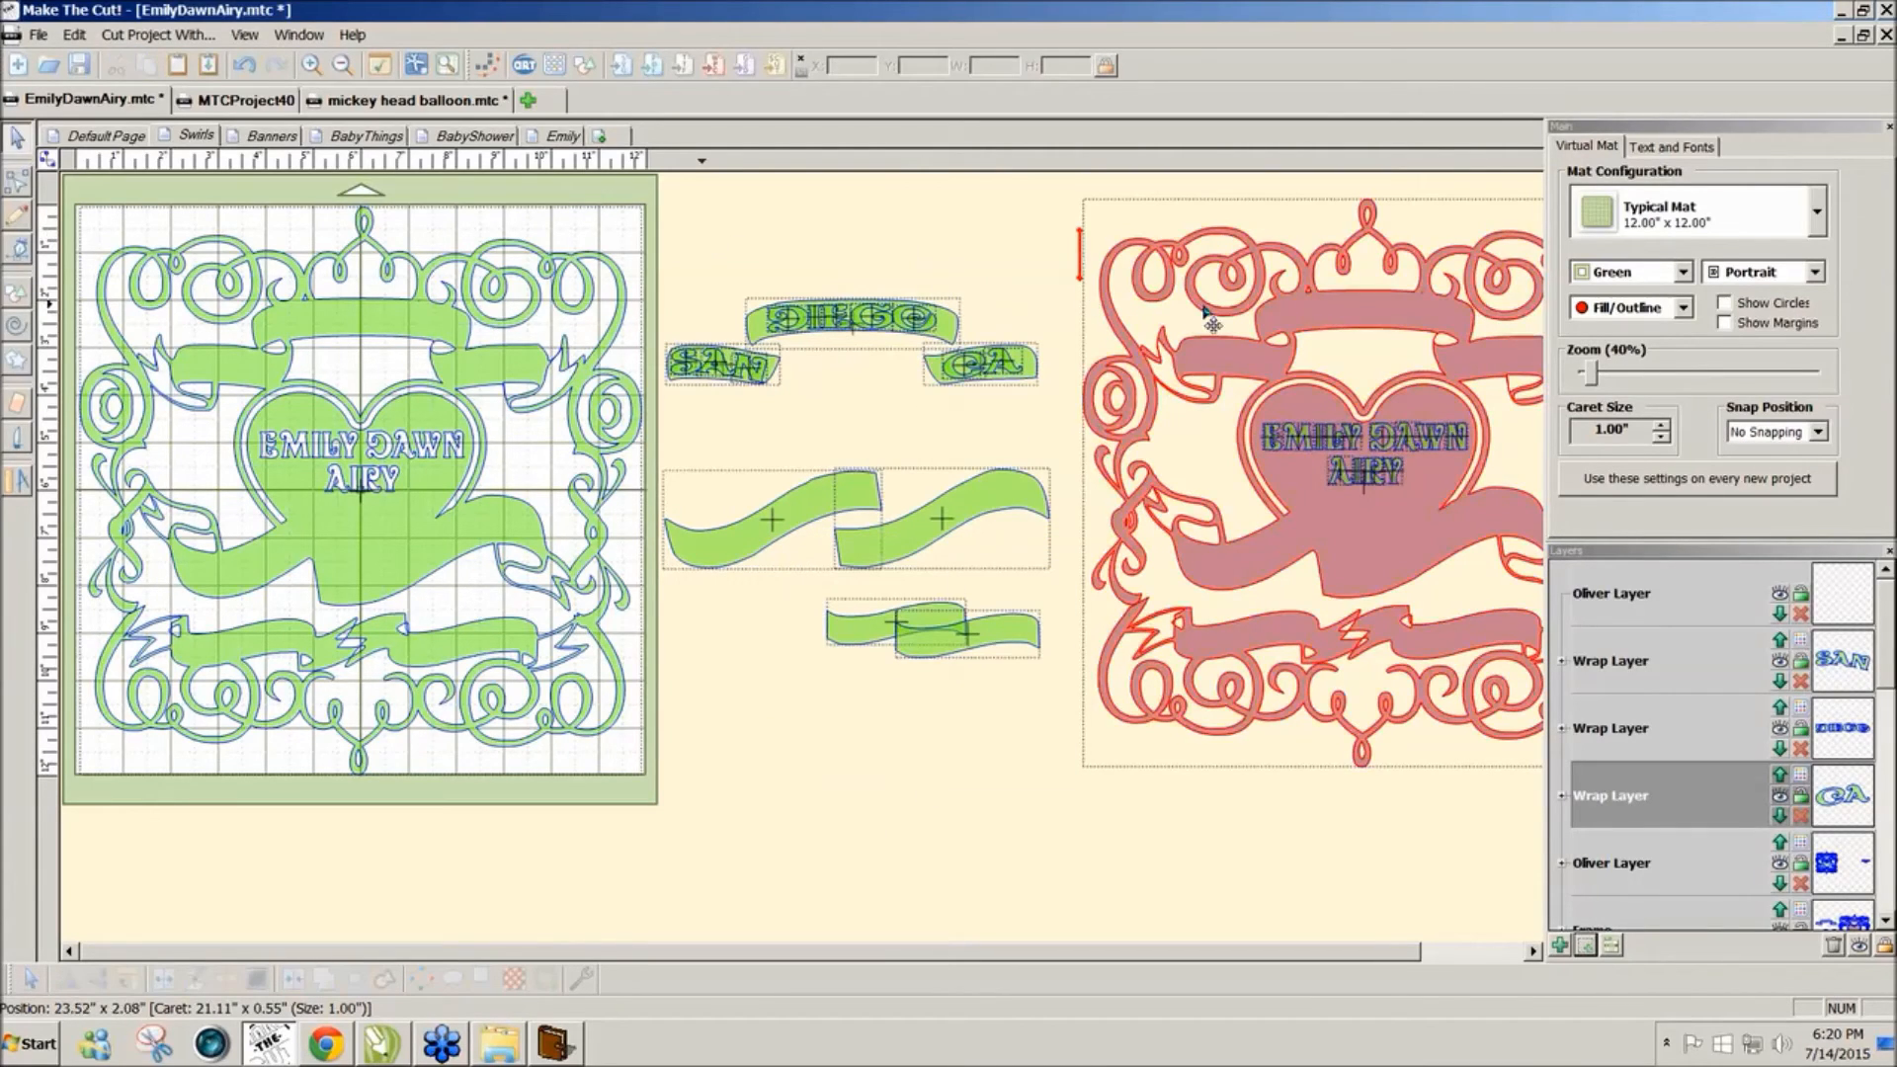
Step: Try welding SAN, DIEGO and CA and placing them on the top banner, then undo it
{"action": "left_click_drag", "start_coordinate": [1061, 226], "coordinate": [656, 435]}
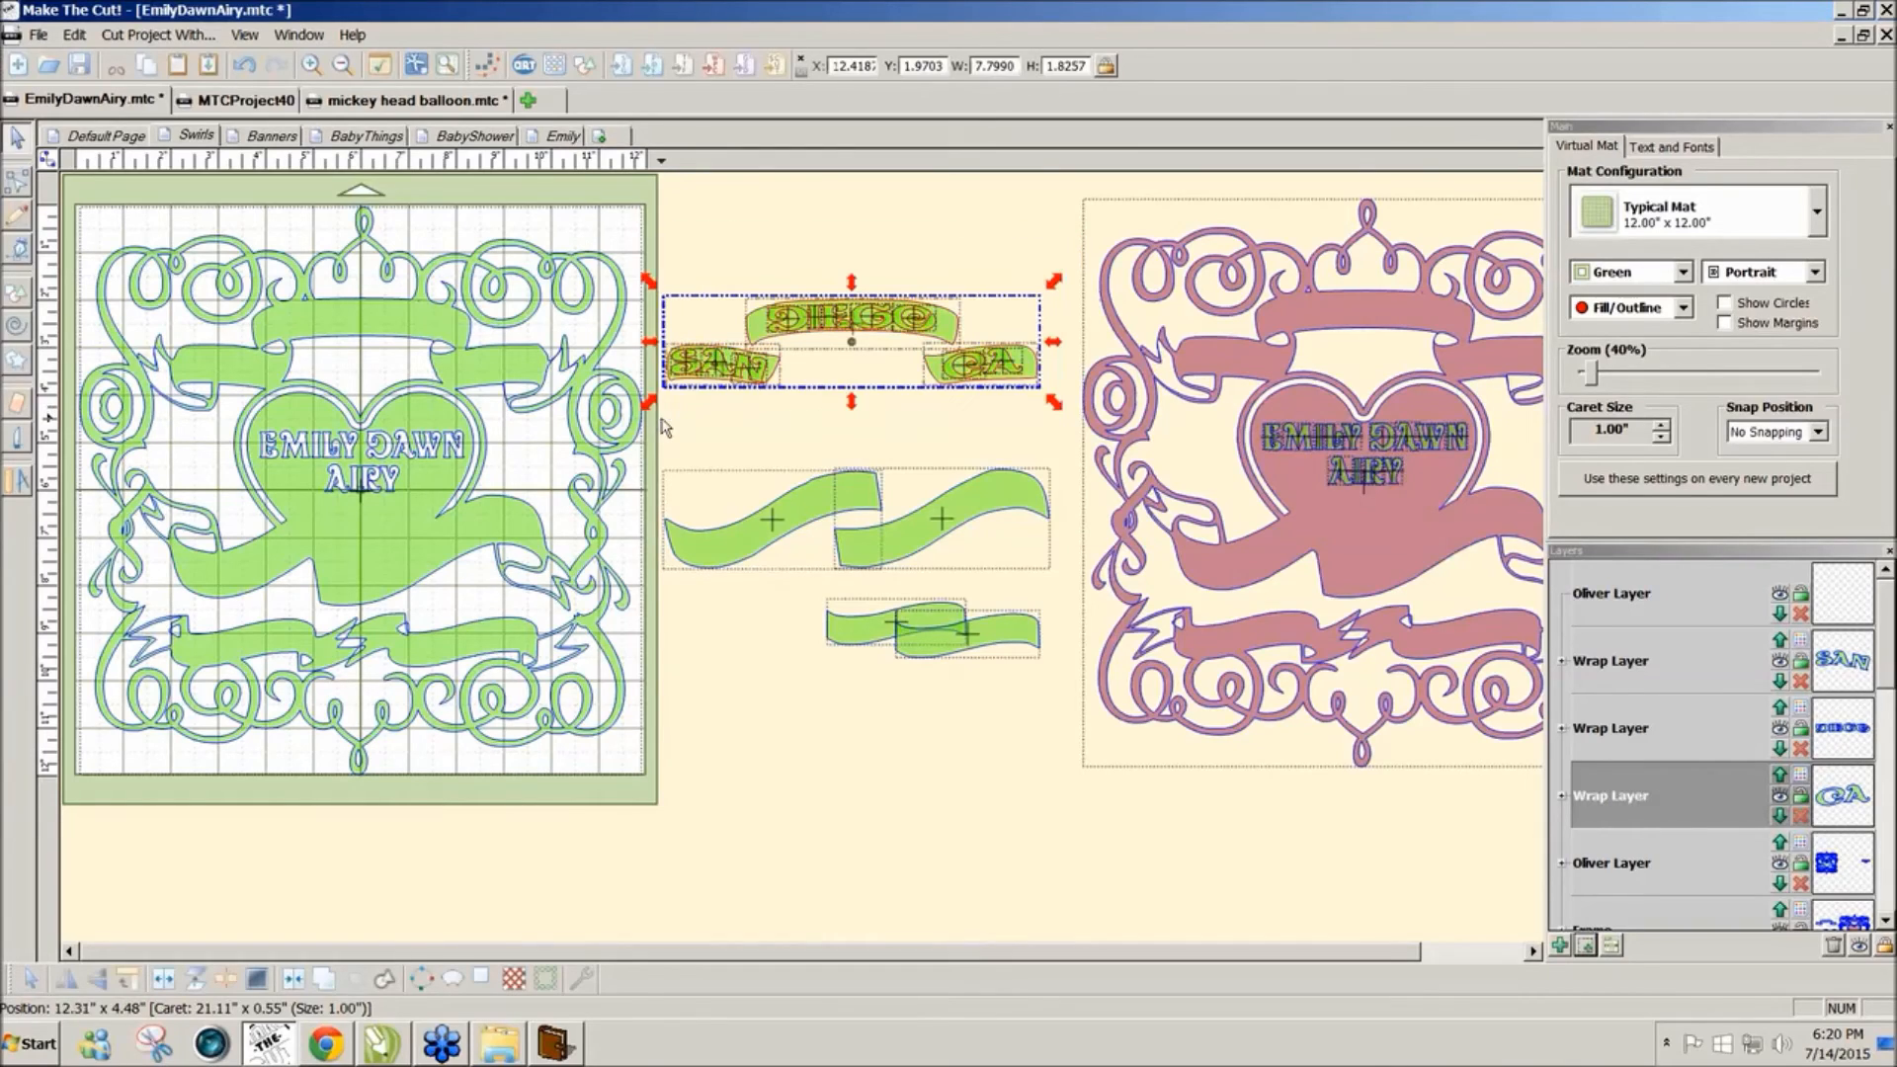
{"action": "left_click", "coordinate": [294, 978]}
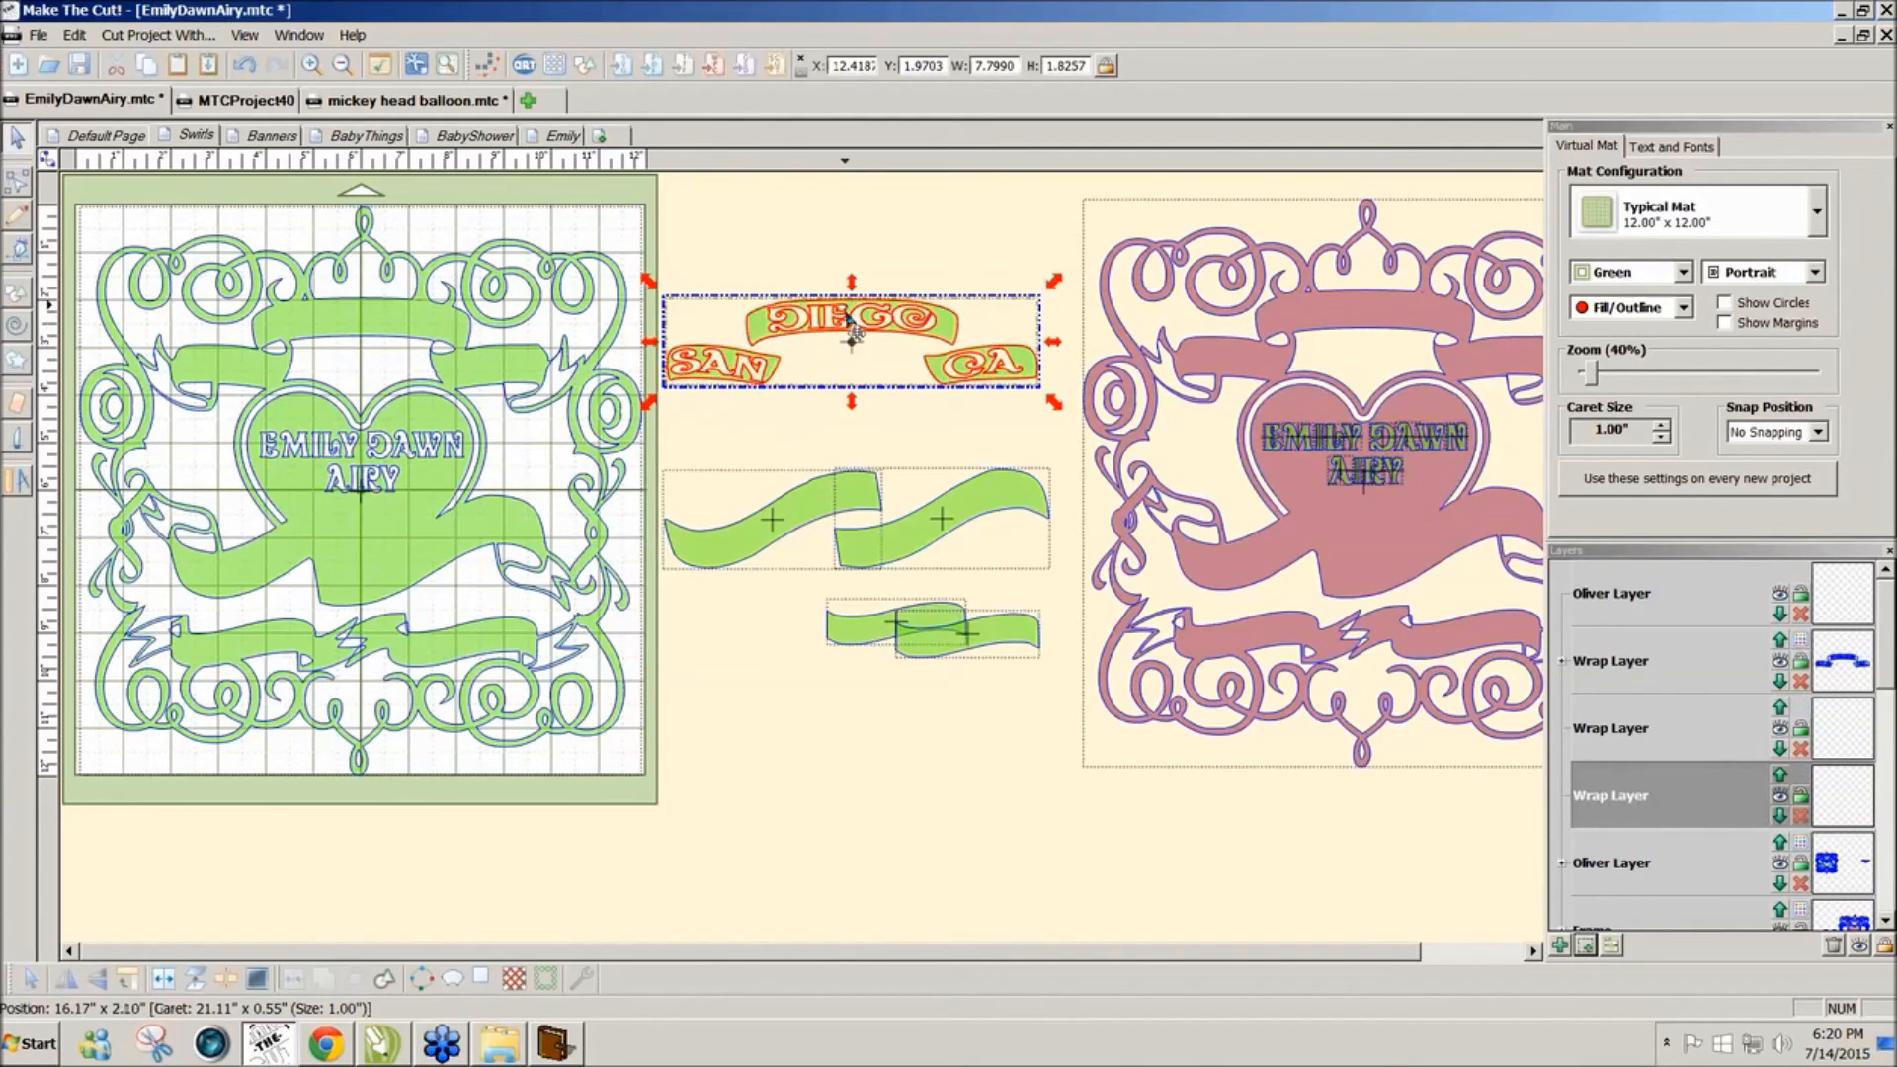
{"action": "left_click_drag", "start_coordinate": [748, 371], "coordinate": [787, 336]}
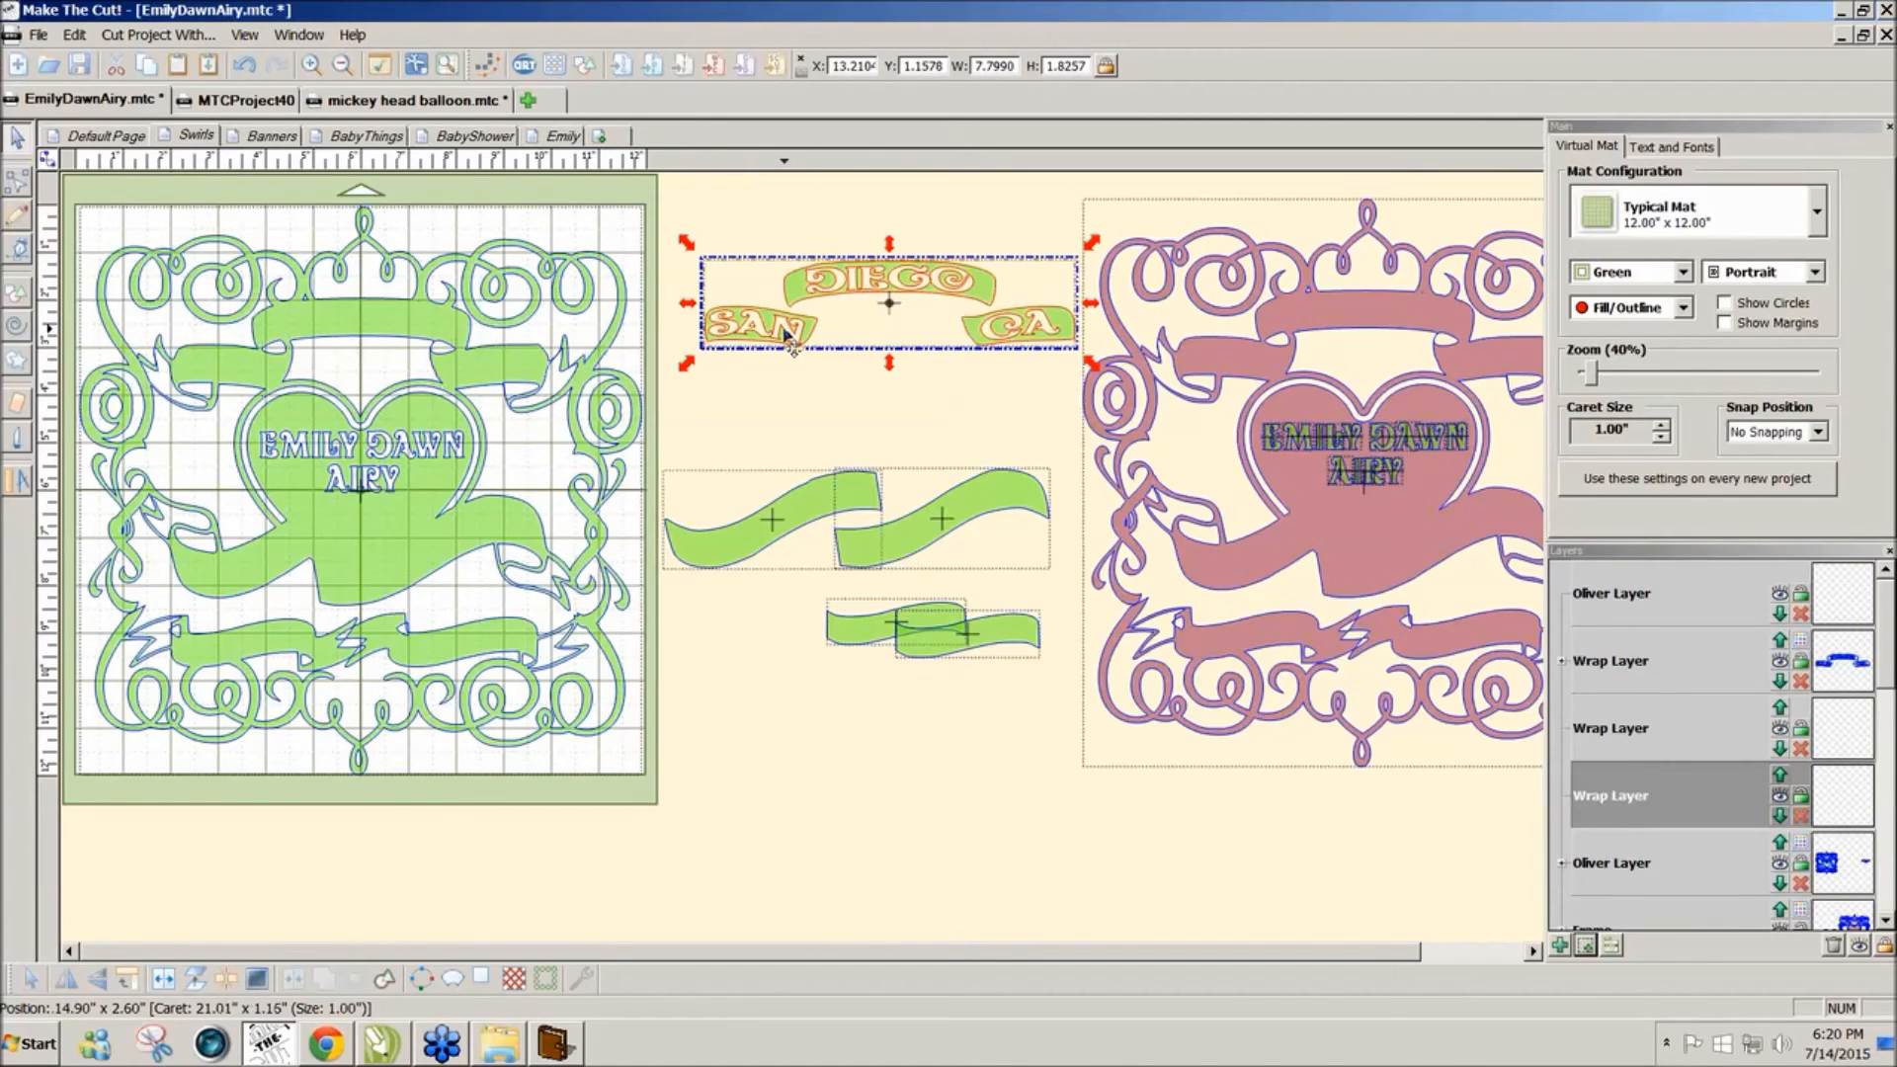
{"action": "key", "text": "ctrl+z"}
{"action": "key", "text": "ctrl+z"}
{"action": "left_click", "coordinate": [810, 255]}
Step: Nudge DIEGO onto the middle top banner of the green swirl frame
{"action": "left_click_drag", "start_coordinate": [745, 245], "coordinate": [963, 380]}
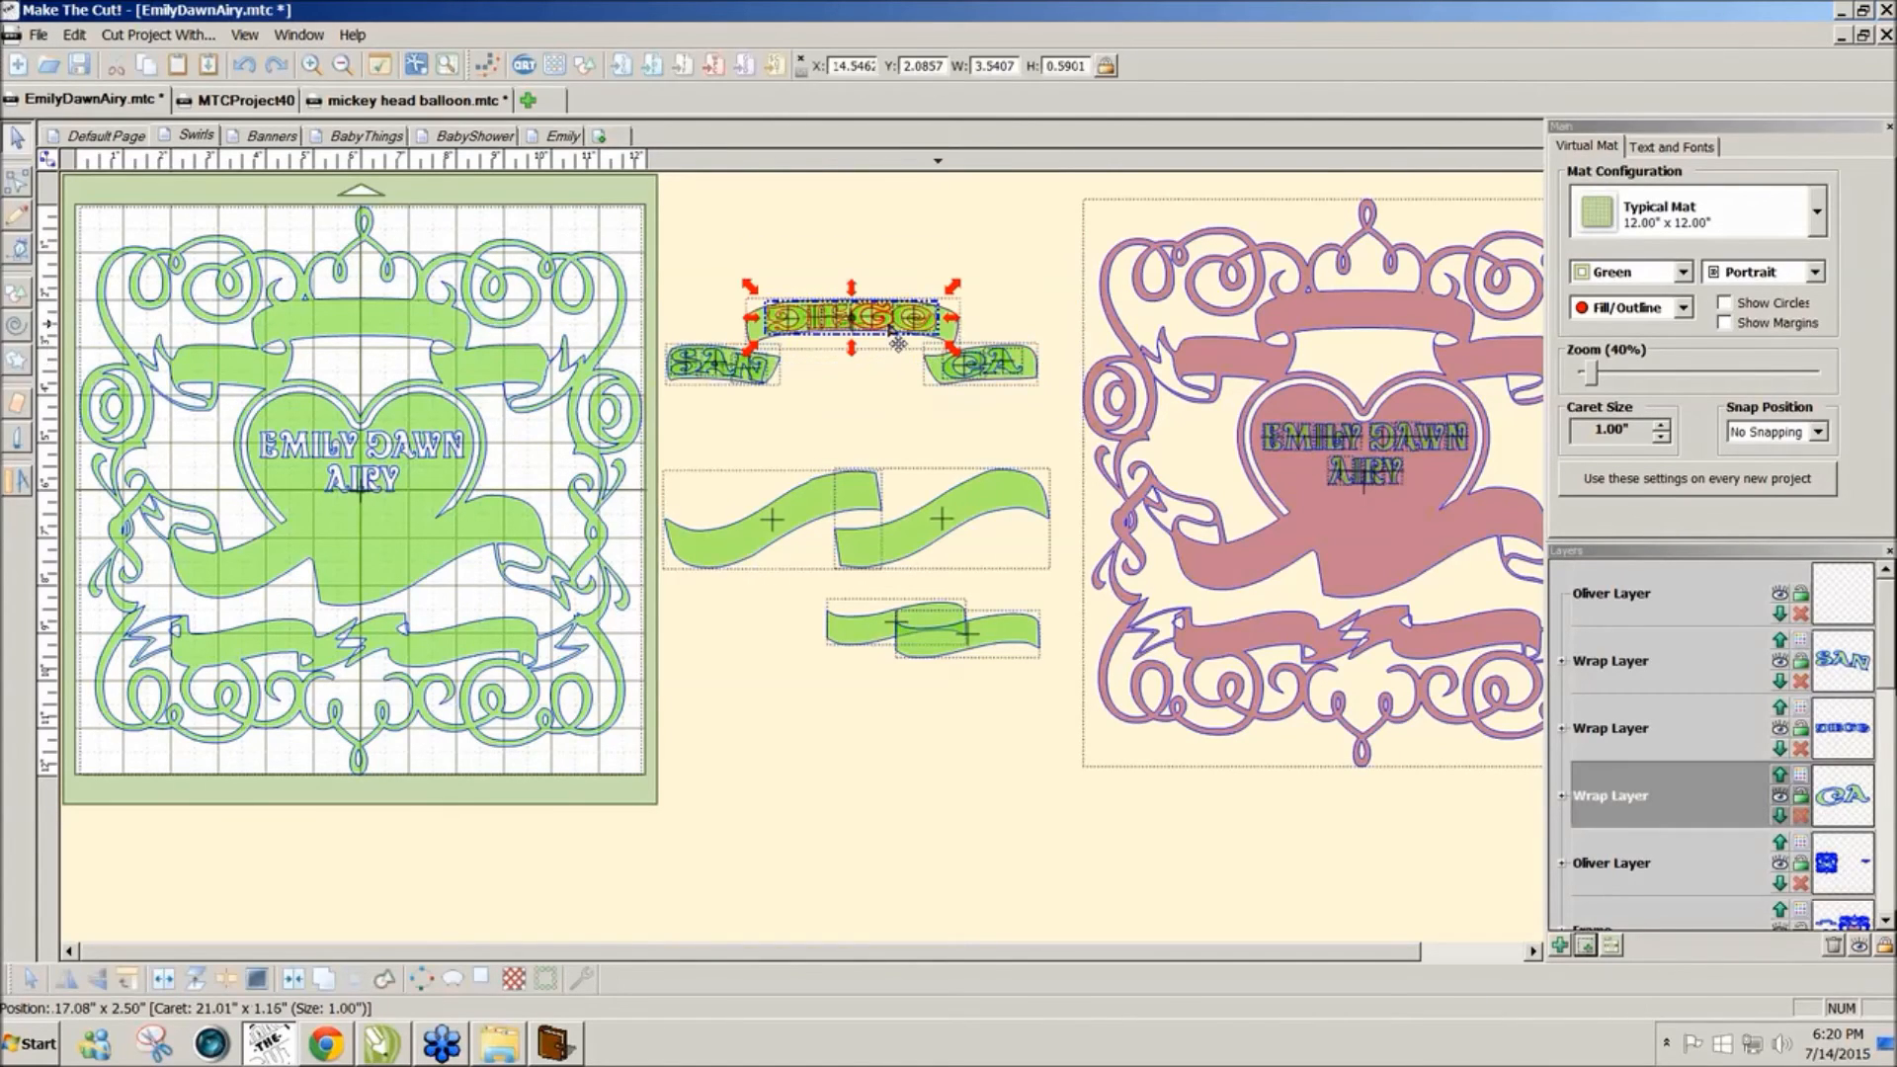
{"action": "key", "text": "Left"}
{"action": "key", "text": "Left"}
{"action": "key", "text": "Left"}
{"action": "key", "text": "Left"}
{"action": "key", "text": "Left"}
{"action": "key", "text": "Left"}
{"action": "key", "text": "Left"}
{"action": "key", "text": "Left"}
{"action": "key", "text": "Left"}
{"action": "key", "text": "Left"}
{"action": "key", "text": "Left"}
{"action": "key", "text": "Left"}
{"action": "key", "text": "Left"}
{"action": "key", "text": "Left"}
{"action": "key", "text": "Left"}
{"action": "key", "text": "Left"}
{"action": "key", "text": "Left"}
{"action": "key", "text": "Left"}
{"action": "key", "text": "Left"}
{"action": "key", "text": "Left"}
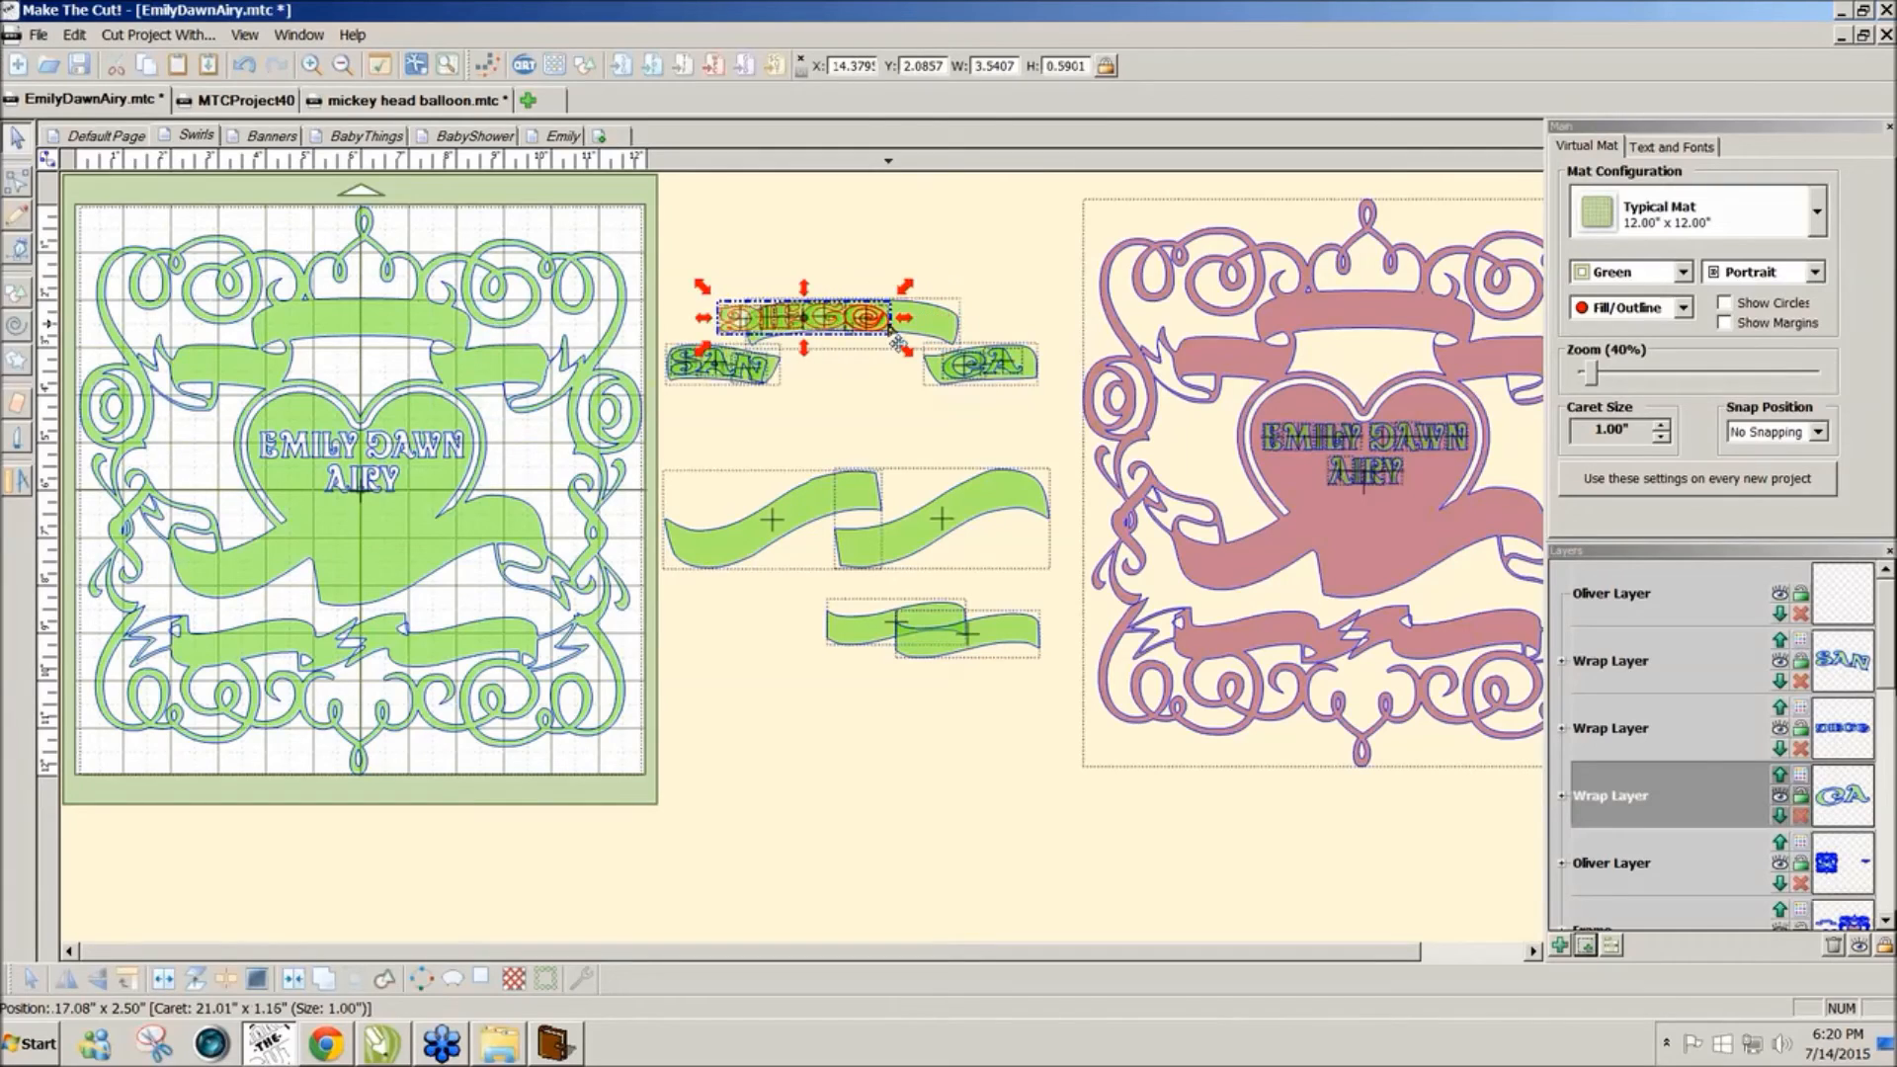
{"action": "key", "text": "Left"}
{"action": "key", "text": "Left"}
{"action": "key", "text": "Left"}
{"action": "key", "text": "Left"}
{"action": "key", "text": "Left"}
{"action": "key", "text": "Left"}
{"action": "key", "text": "Left"}
{"action": "key", "text": "Left"}
{"action": "key", "text": "Left"}
{"action": "key", "text": "Left"}
{"action": "key", "text": "Left"}
{"action": "key", "text": "Left"}
{"action": "key", "text": "Left"}
{"action": "key", "text": "Left"}
{"action": "key", "text": "Left"}
{"action": "key", "text": "Left"}
{"action": "key", "text": "Left"}
{"action": "key", "text": "Left"}
{"action": "key", "text": "Left"}
{"action": "key", "text": "Left"}
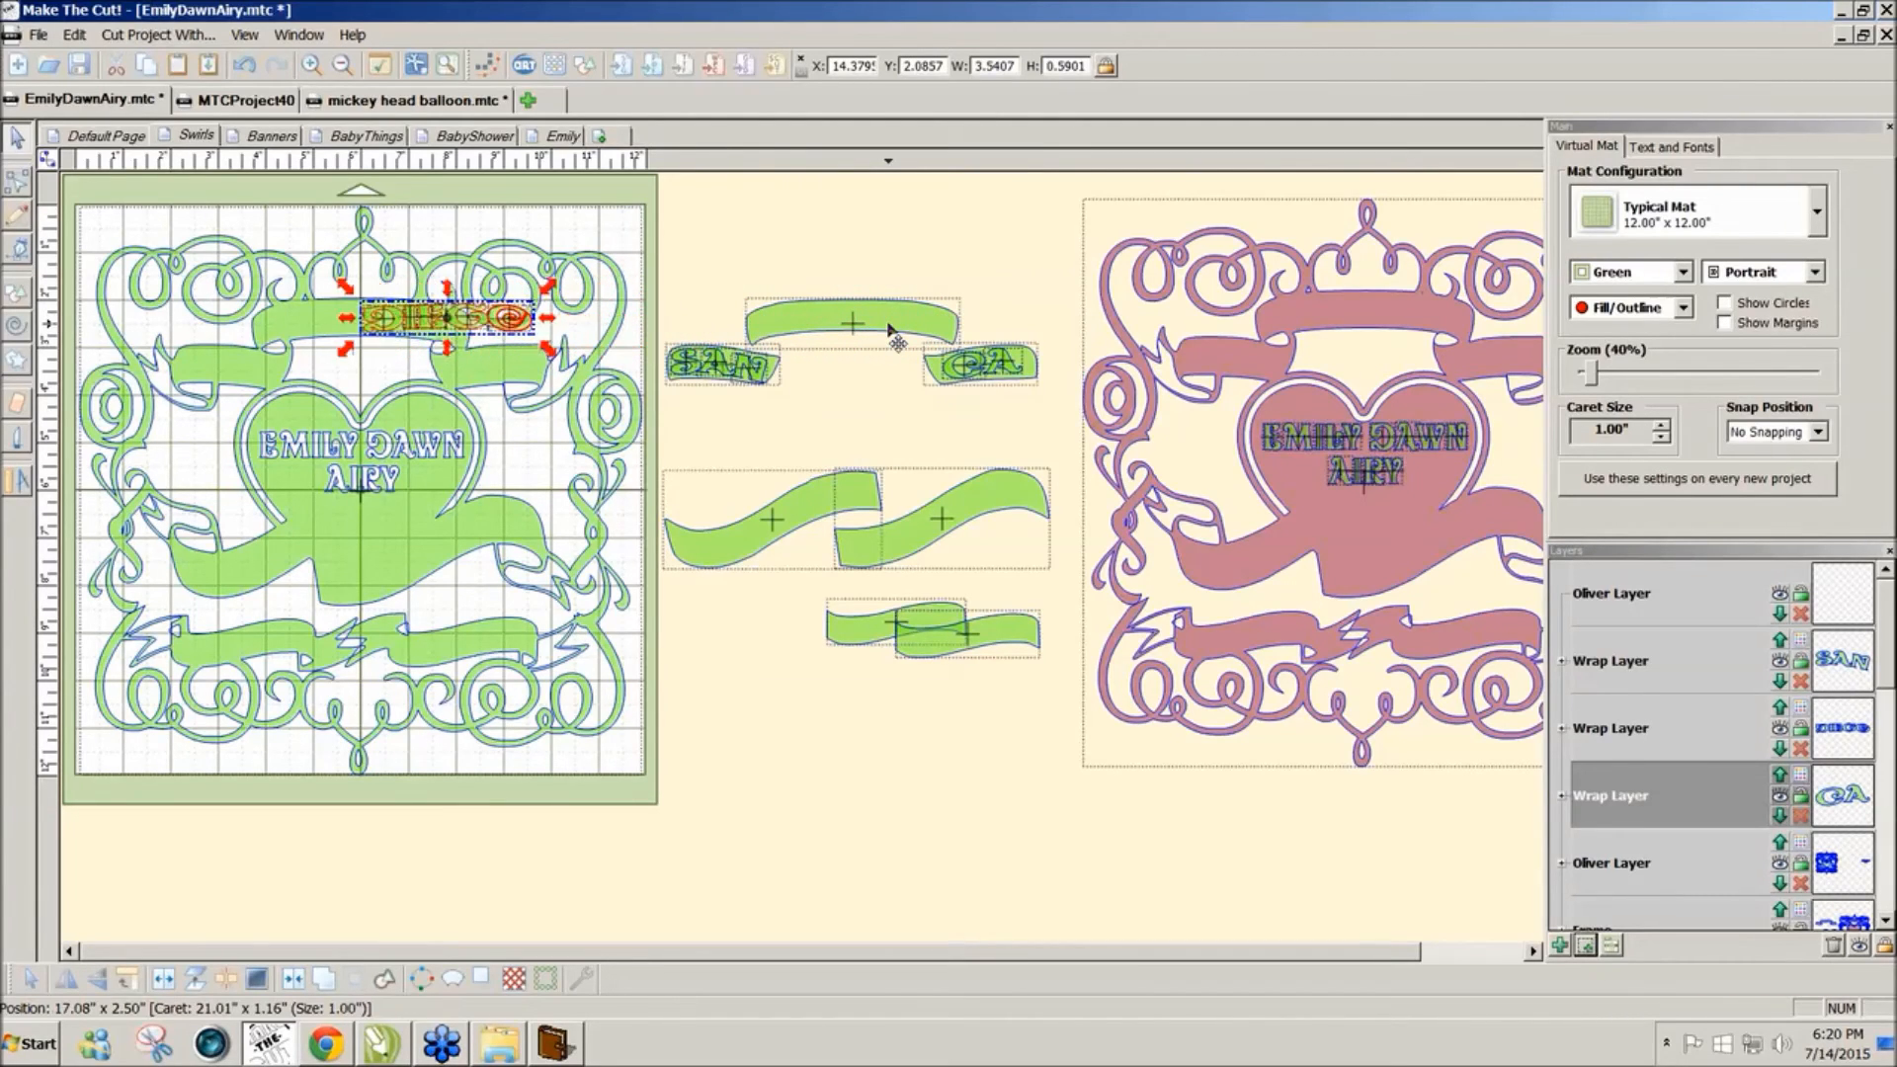
{"action": "key", "text": "Right"}
{"action": "key", "text": "Right"}
{"action": "key", "text": "Right"}
{"action": "key", "text": "Right"}
{"action": "key", "text": "Right"}
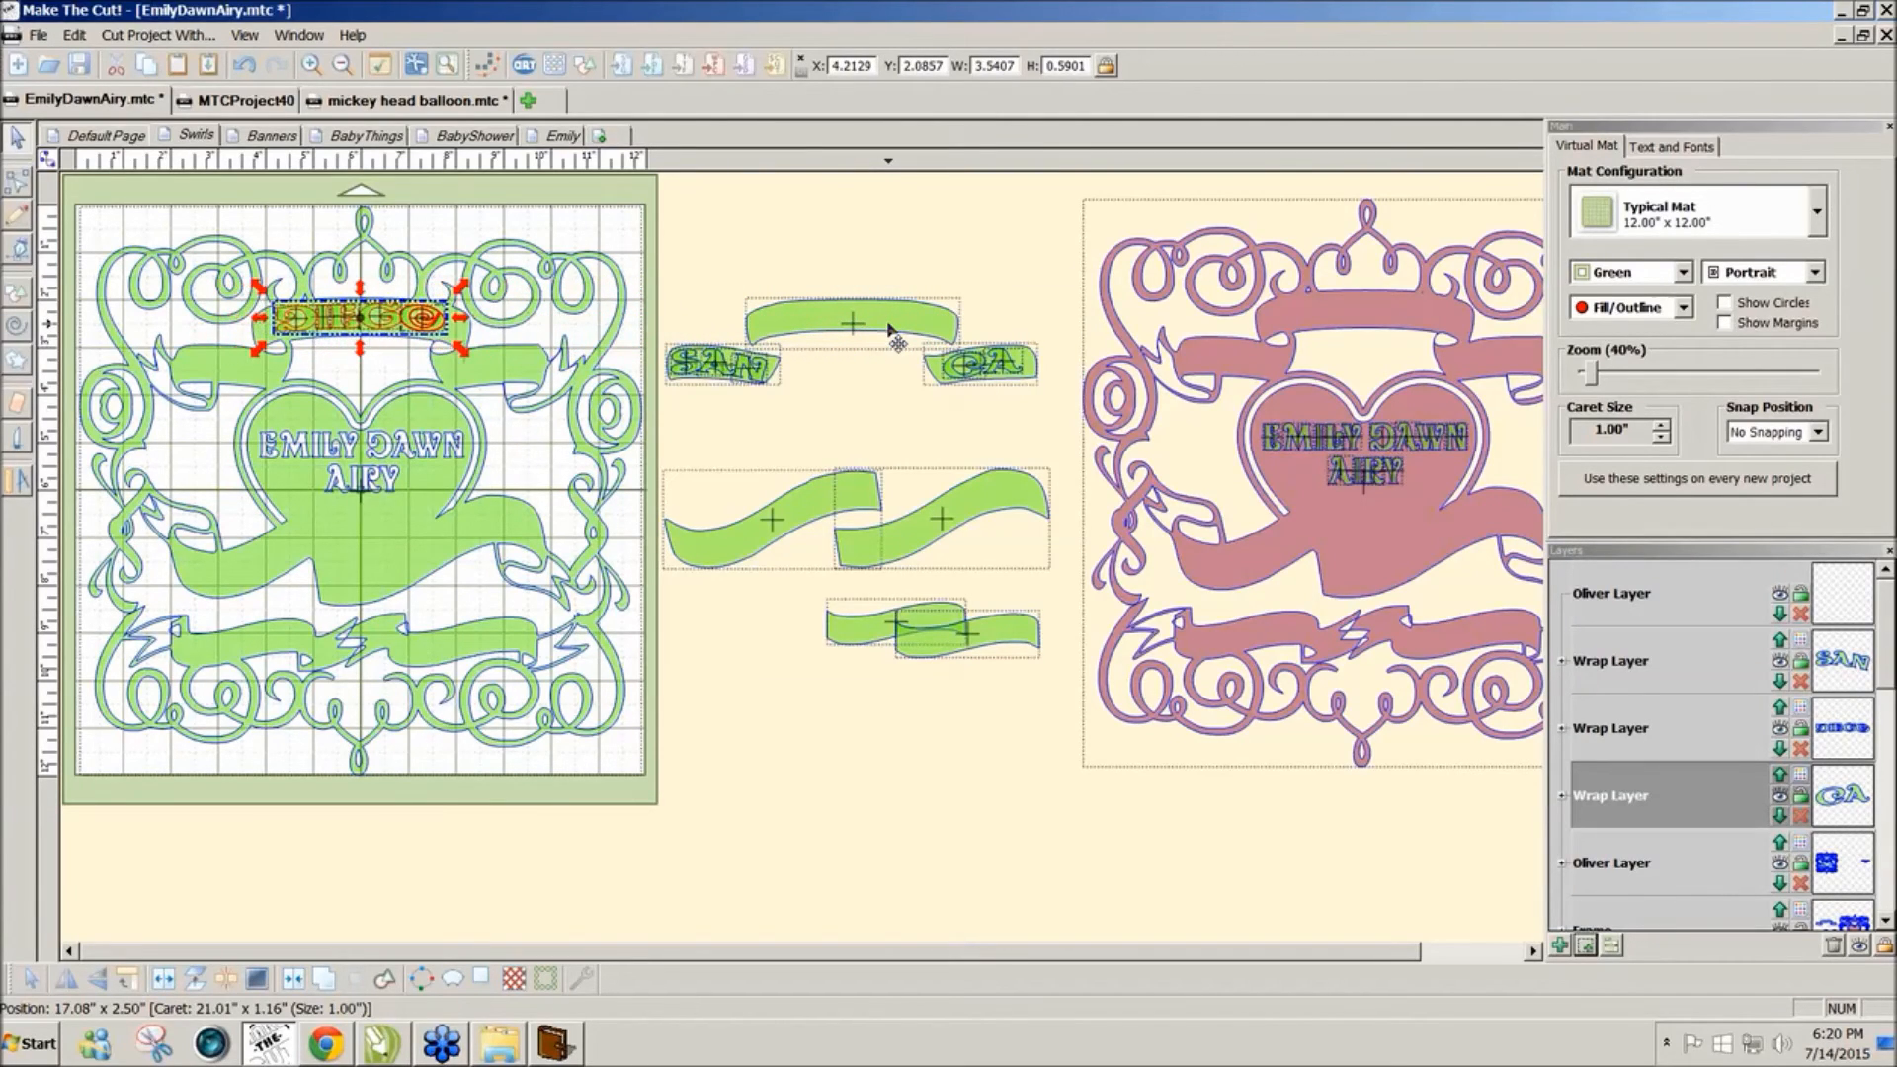
{"action": "key", "text": "Down"}
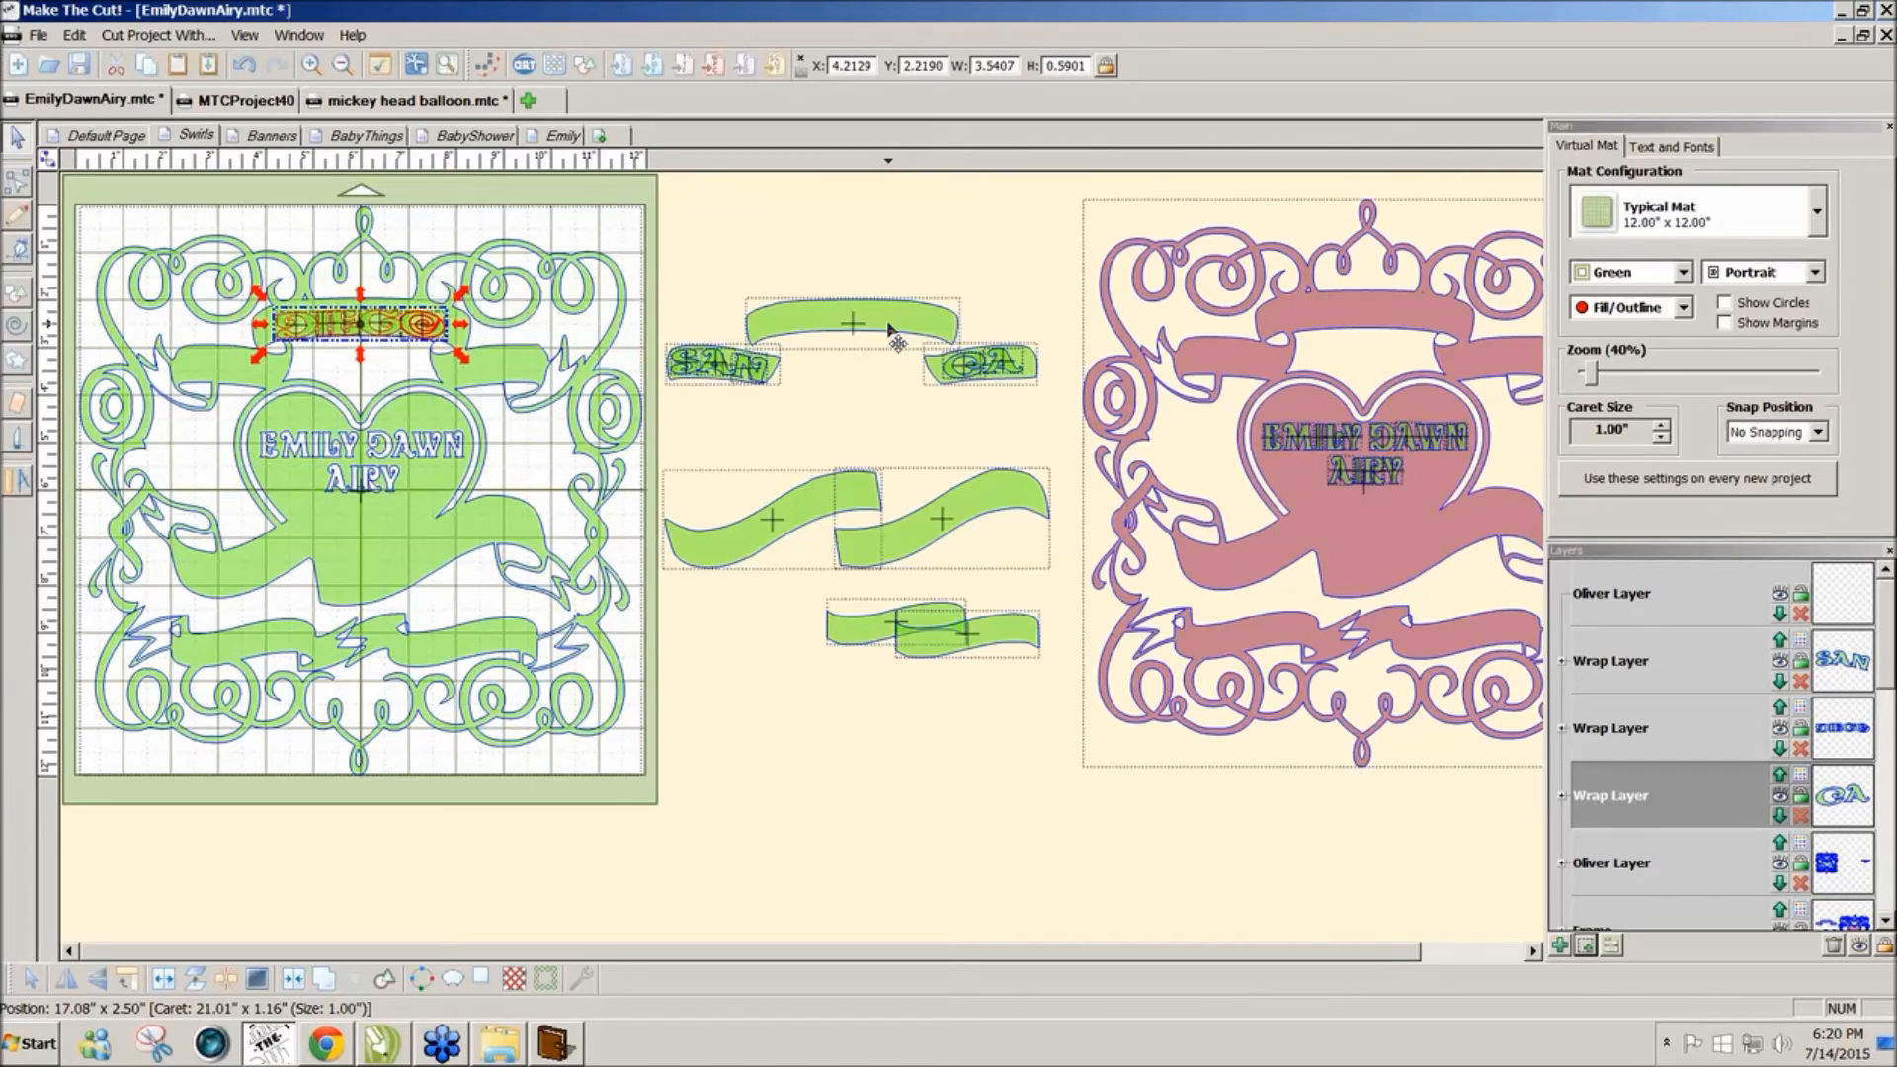
{"action": "key", "text": "Up"}
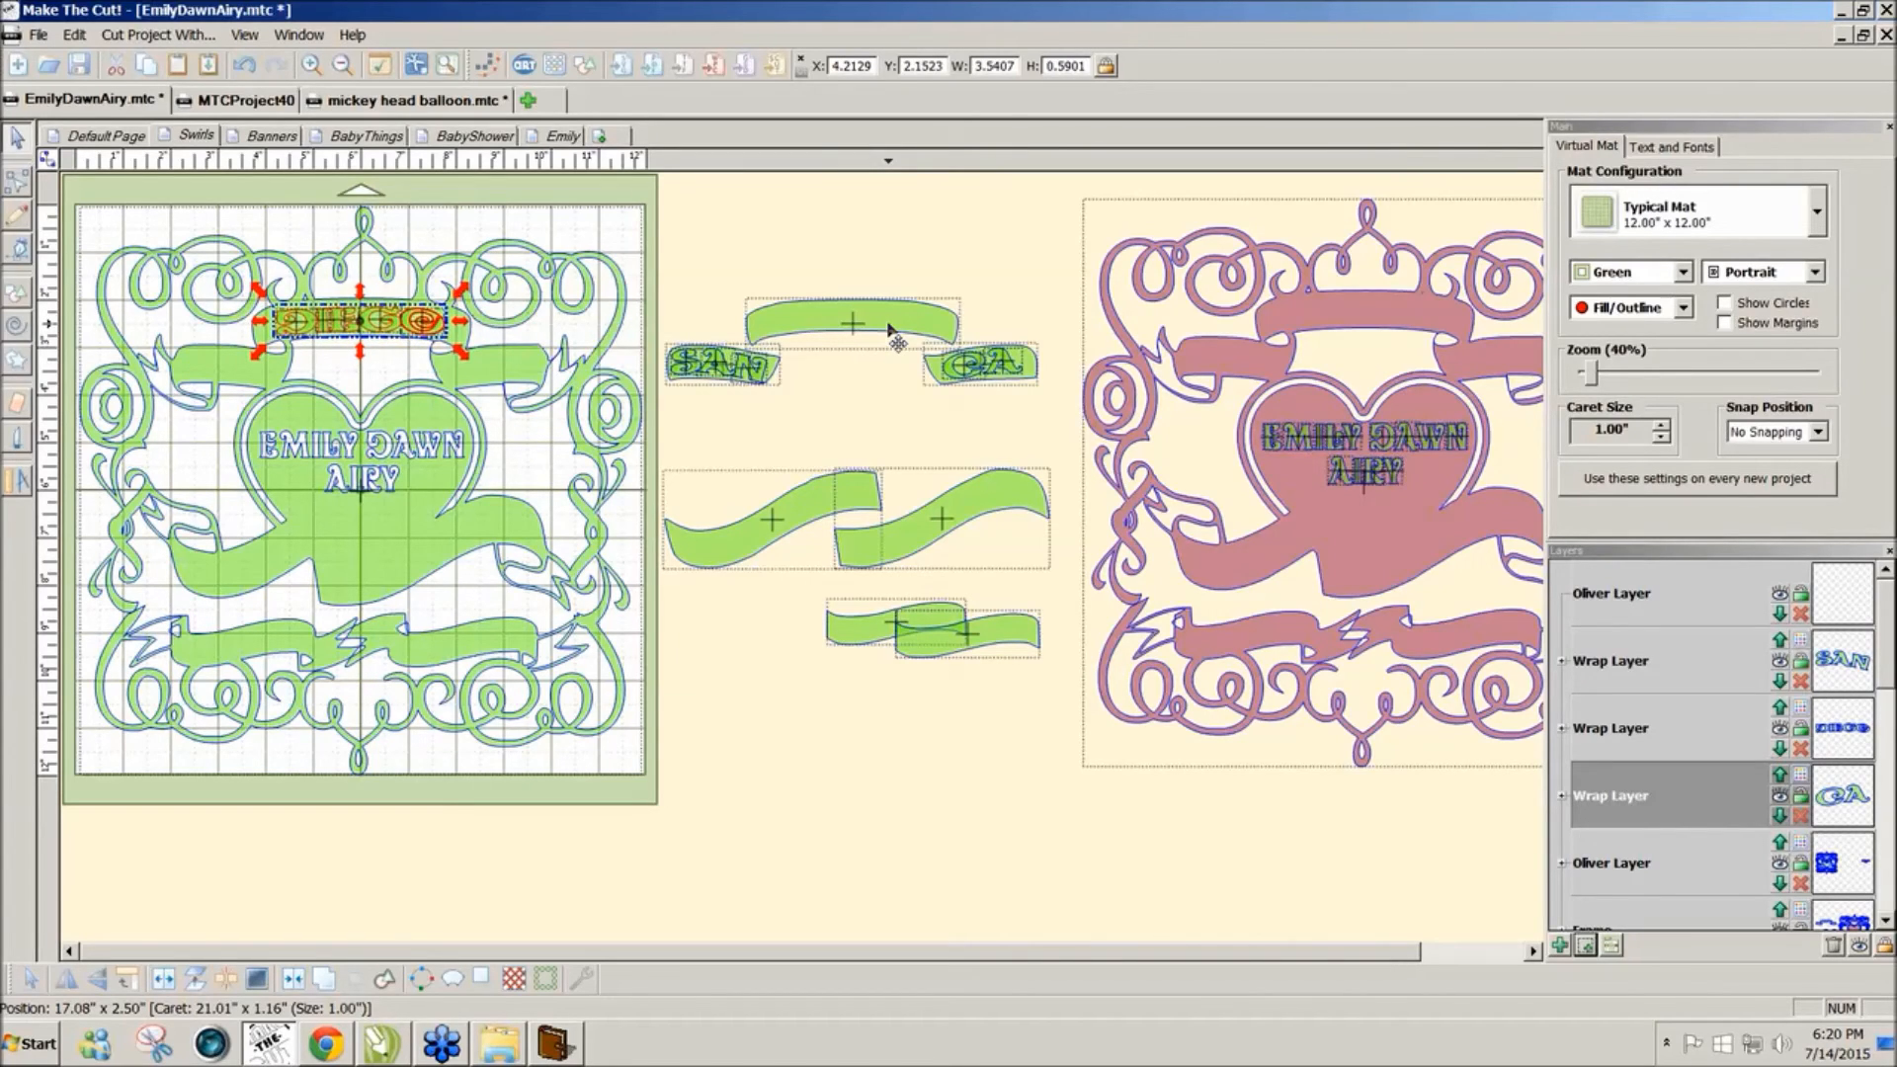
{"action": "left_click", "coordinate": [1034, 400]}
Step: Nudge CA onto the frame's right top banner
{"action": "left_click_drag", "start_coordinate": [1034, 403], "coordinate": [927, 340]}
{"action": "key", "text": "Left"}
{"action": "key", "text": "Left"}
{"action": "key", "text": "Left"}
{"action": "key", "text": "Left"}
{"action": "key", "text": "Left"}
{"action": "key", "text": "Left"}
{"action": "key", "text": "Left"}
{"action": "key", "text": "Left"}
{"action": "key", "text": "Left"}
{"action": "key", "text": "Left"}
{"action": "key", "text": "Left"}
{"action": "key", "text": "Left"}
{"action": "key", "text": "Left"}
{"action": "key", "text": "Left"}
{"action": "key", "text": "Left"}
{"action": "key", "text": "Left"}
{"action": "key", "text": "Left"}
{"action": "key", "text": "Left"}
{"action": "key", "text": "Left"}
{"action": "key", "text": "Left"}
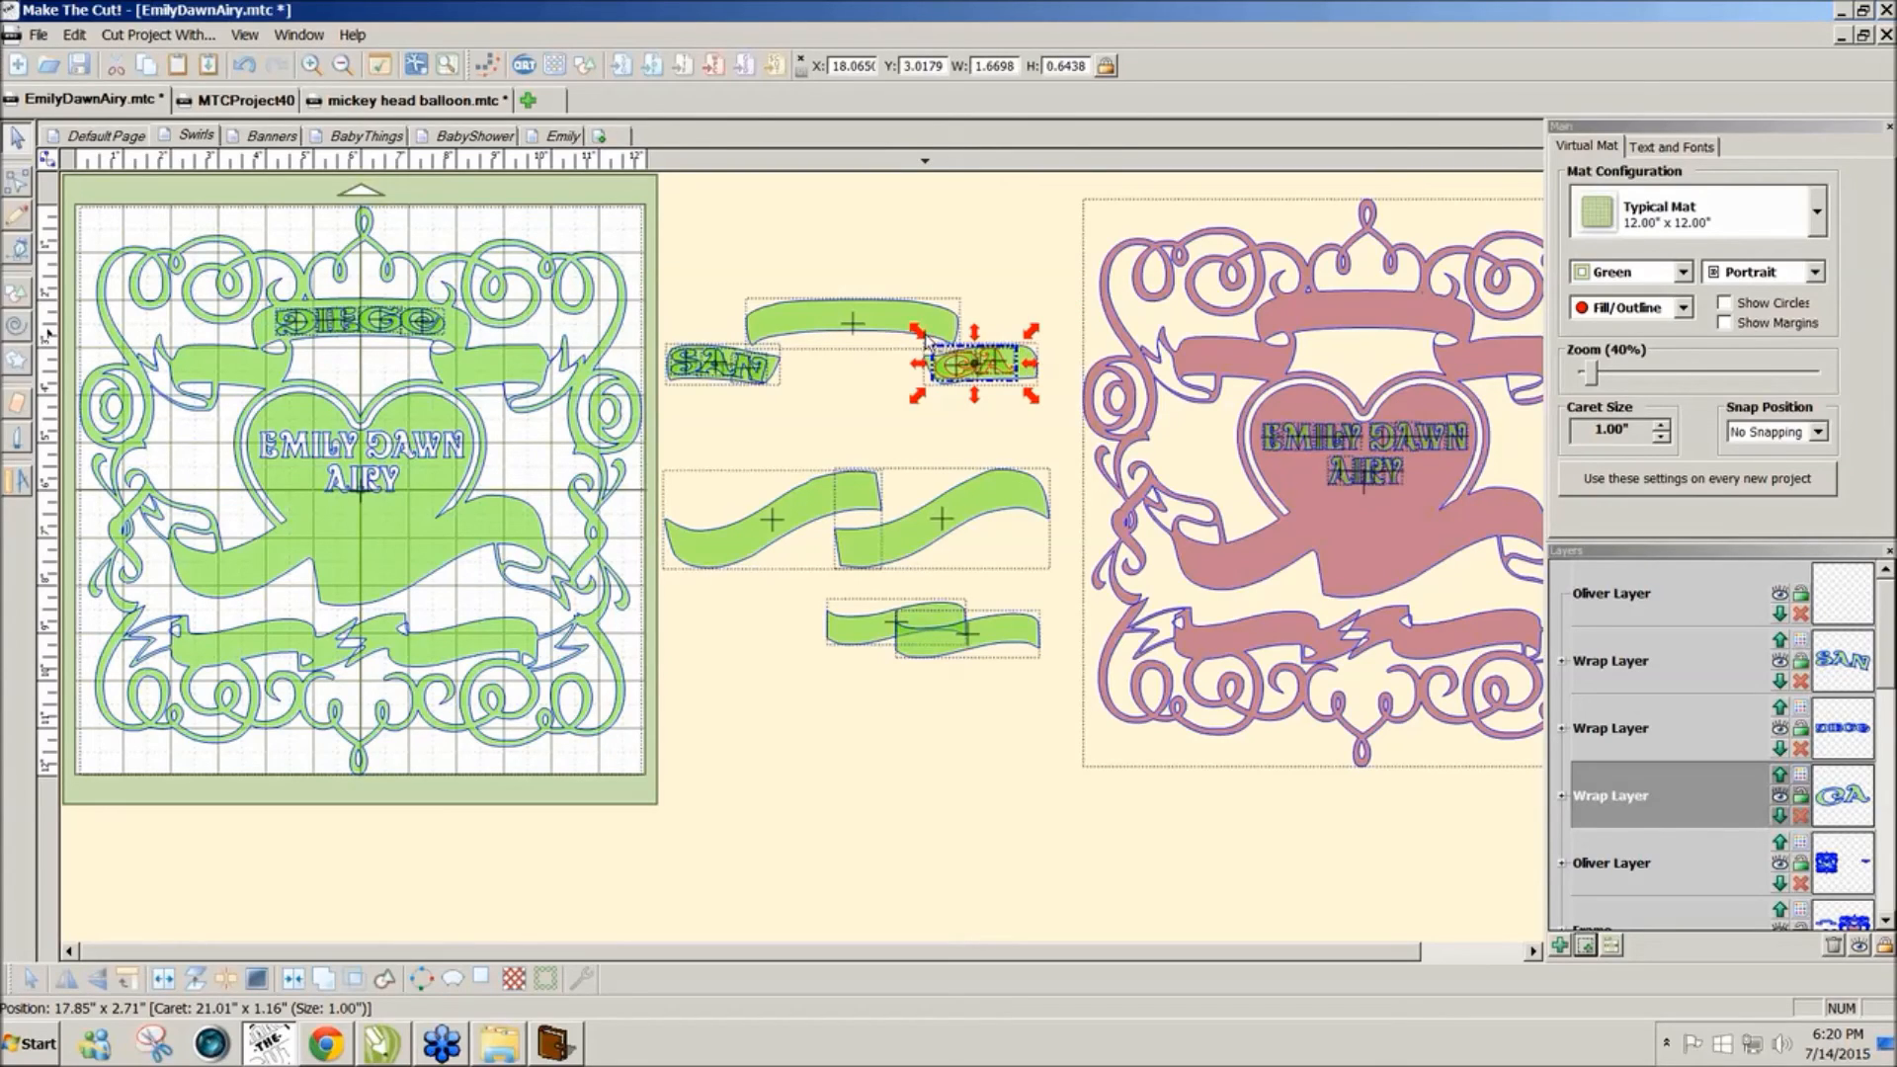
{"action": "key", "text": "Left"}
{"action": "key", "text": "Left"}
{"action": "key", "text": "Left"}
{"action": "key", "text": "Left"}
{"action": "key", "text": "Left"}
{"action": "key", "text": "Left"}
{"action": "key", "text": "Left"}
{"action": "key", "text": "Left"}
{"action": "key", "text": "Left"}
{"action": "key", "text": "Left"}
{"action": "key", "text": "Left"}
{"action": "key", "text": "Left"}
{"action": "key", "text": "Left"}
{"action": "key", "text": "Left"}
{"action": "key", "text": "Left"}
{"action": "key", "text": "Left"}
{"action": "key", "text": "Left"}
{"action": "key", "text": "Left"}
{"action": "key", "text": "Left"}
{"action": "key", "text": "Left"}
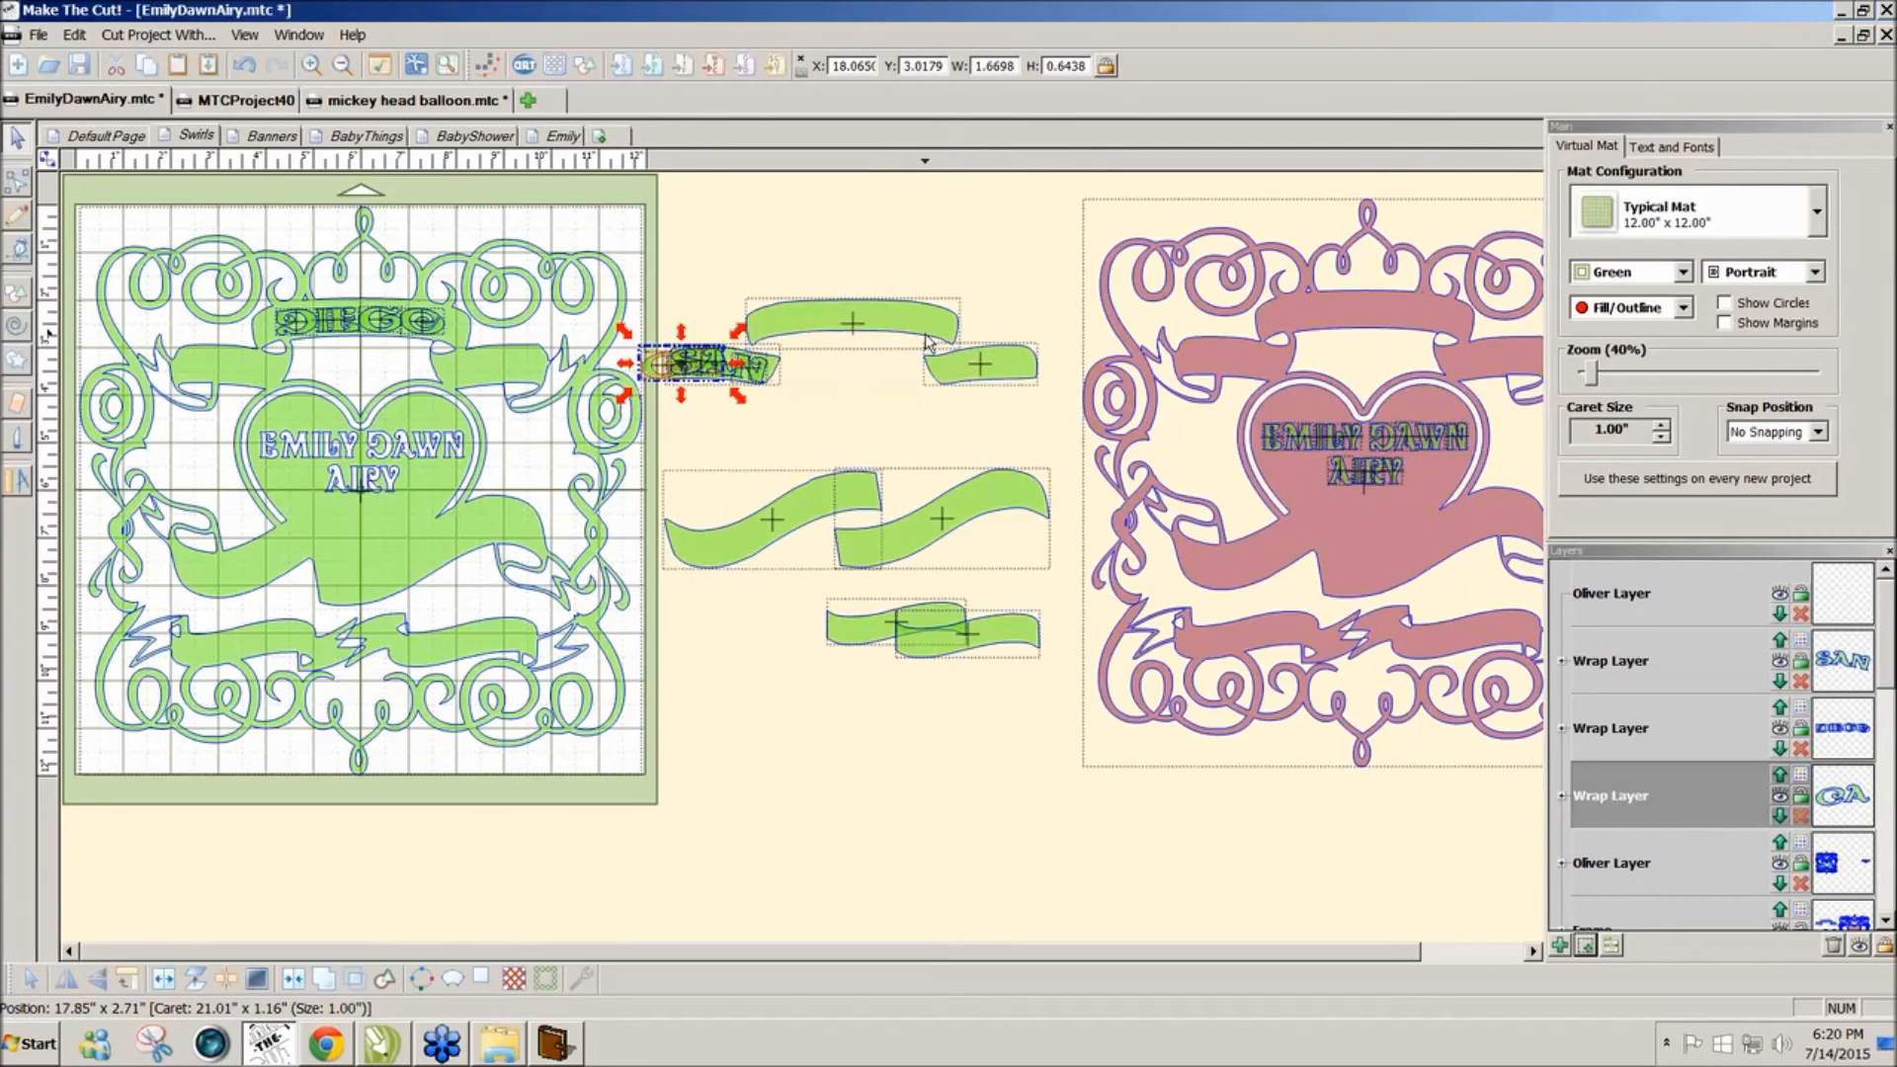
{"action": "key", "text": "Left"}
{"action": "key", "text": "Left"}
{"action": "key", "text": "Left"}
{"action": "key", "text": "Left"}
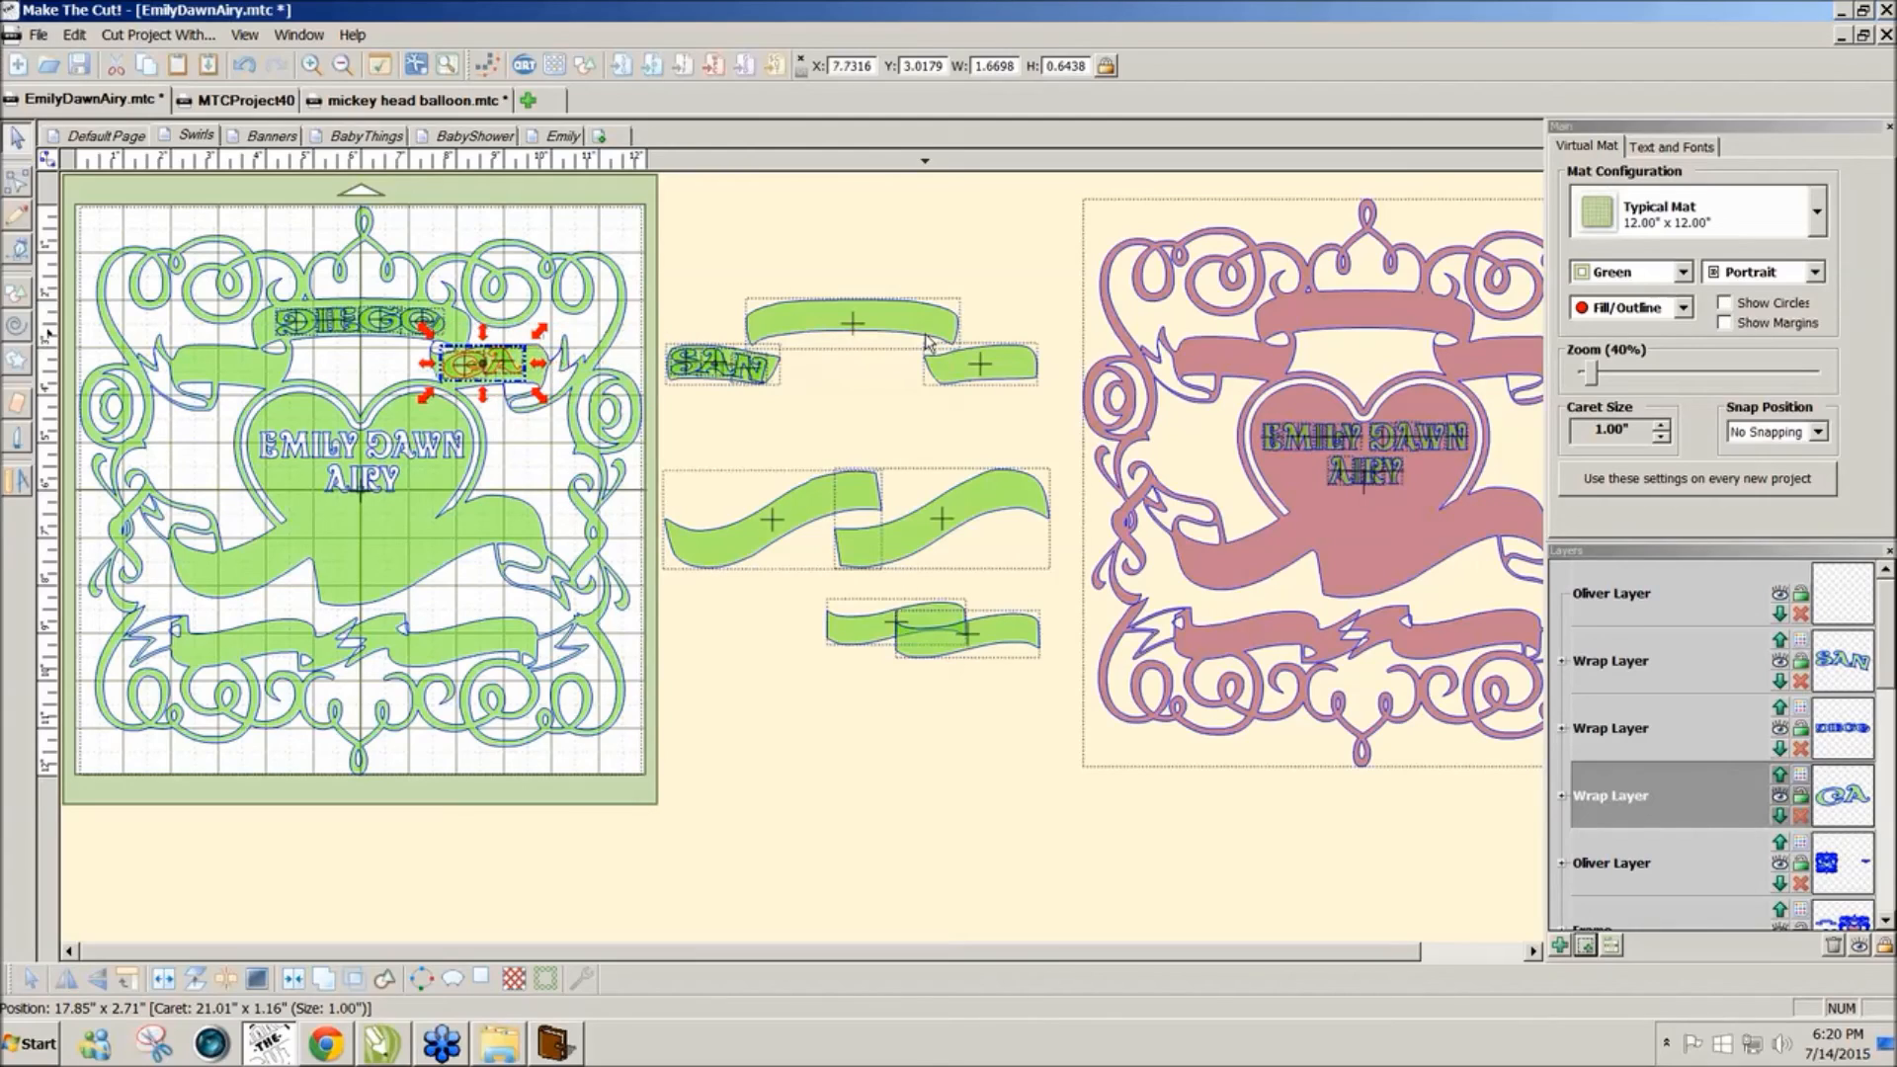
{"action": "key", "text": "Right"}
{"action": "key", "text": "Right"}
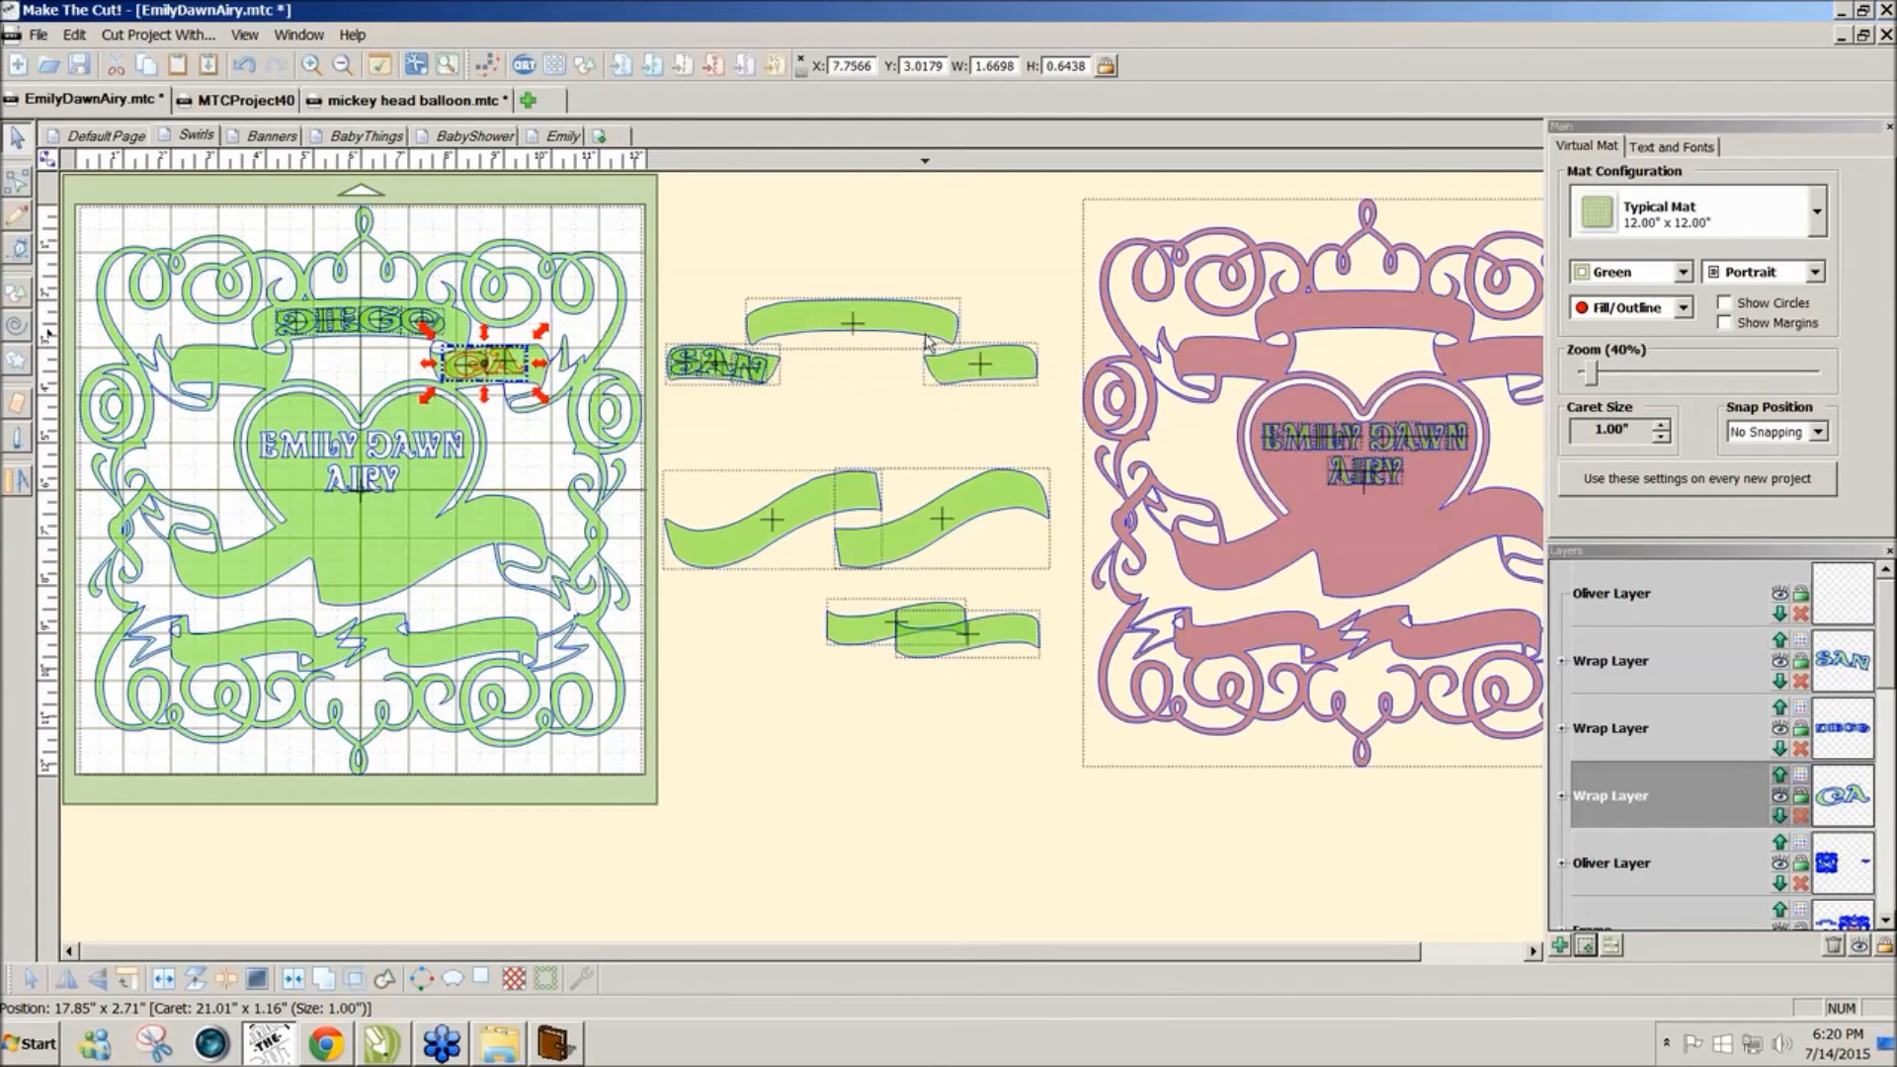
{"action": "key", "text": "Down"}
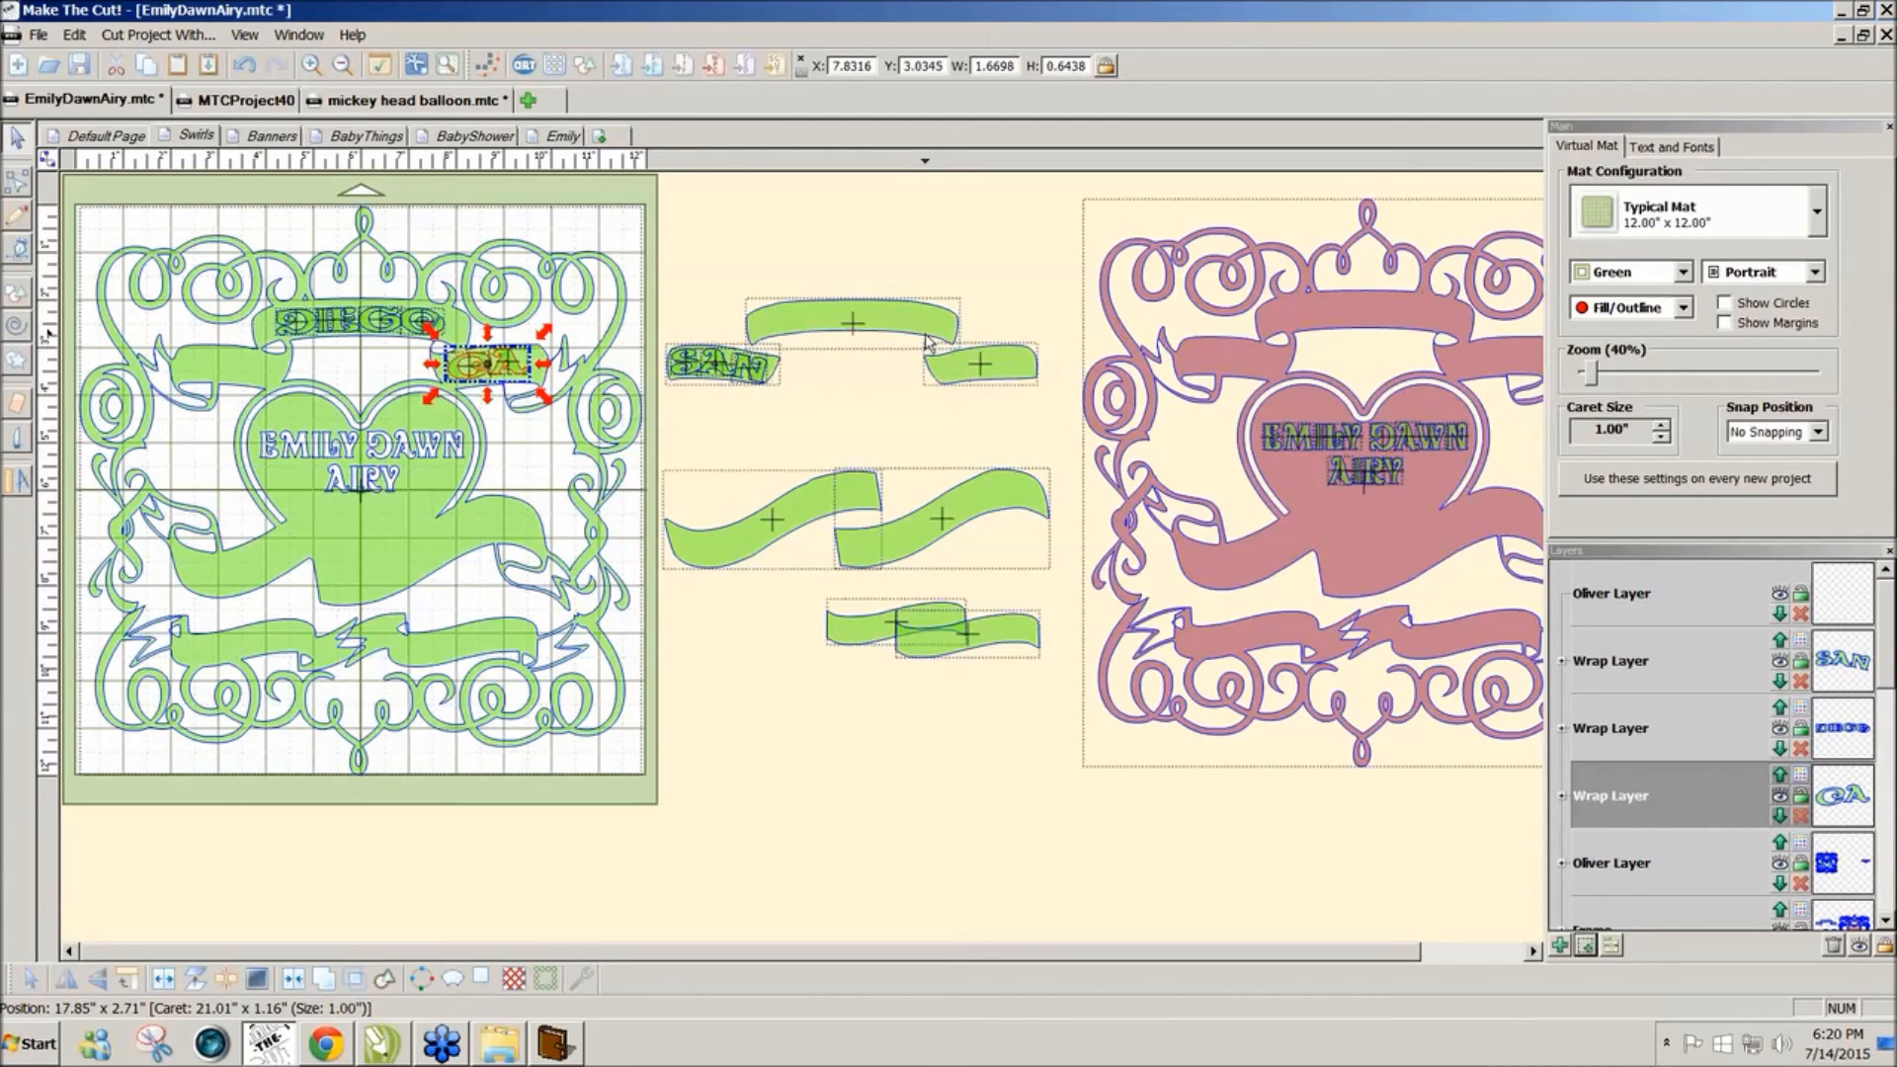
Step: Move the spare banner piece aside and nudge SAN onto the frame's left top banner
{"action": "left_click_drag", "start_coordinate": [775, 367], "coordinate": [998, 409]}
{"action": "left_click", "coordinate": [714, 365]}
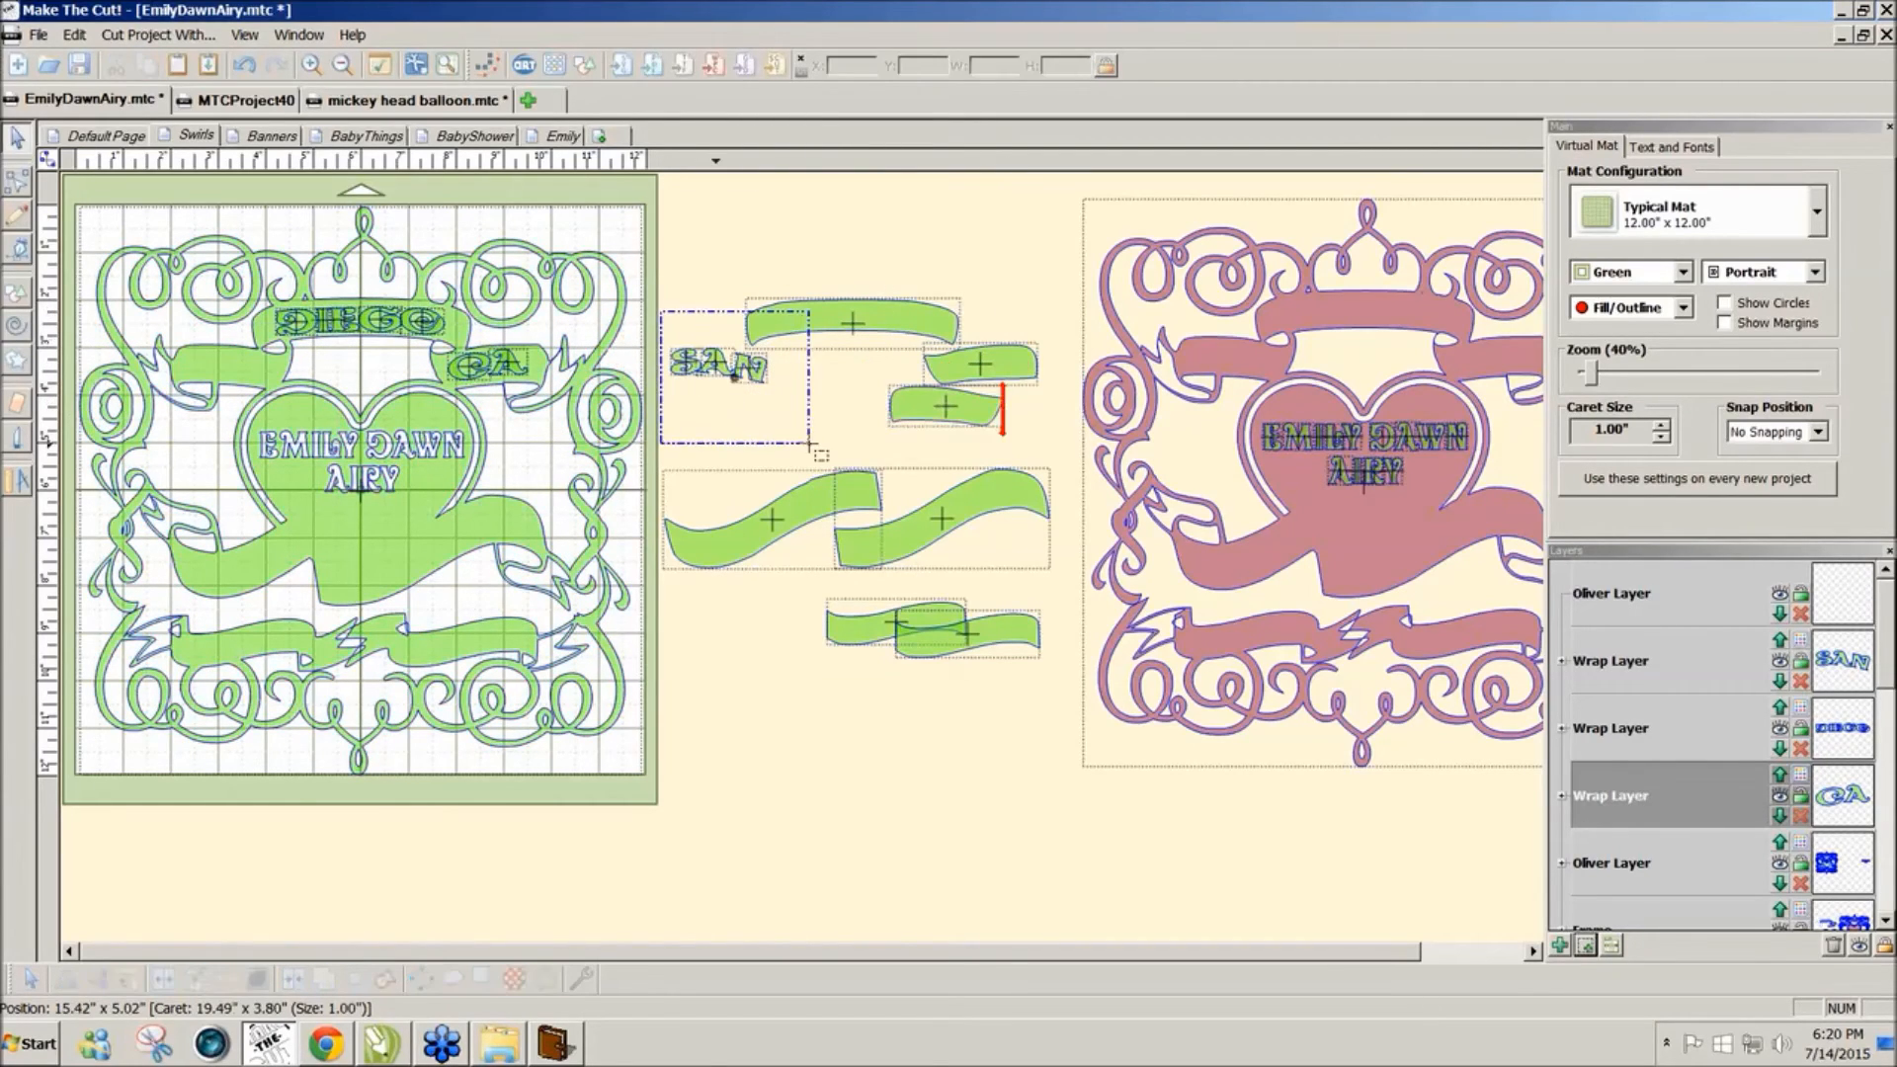
{"action": "key", "text": "Left"}
{"action": "key", "text": "Left"}
{"action": "key", "text": "Left"}
{"action": "key", "text": "Left"}
{"action": "key", "text": "Left"}
{"action": "key", "text": "Left"}
{"action": "key", "text": "Left"}
{"action": "key", "text": "Left"}
{"action": "key", "text": "Left"}
{"action": "key", "text": "Left"}
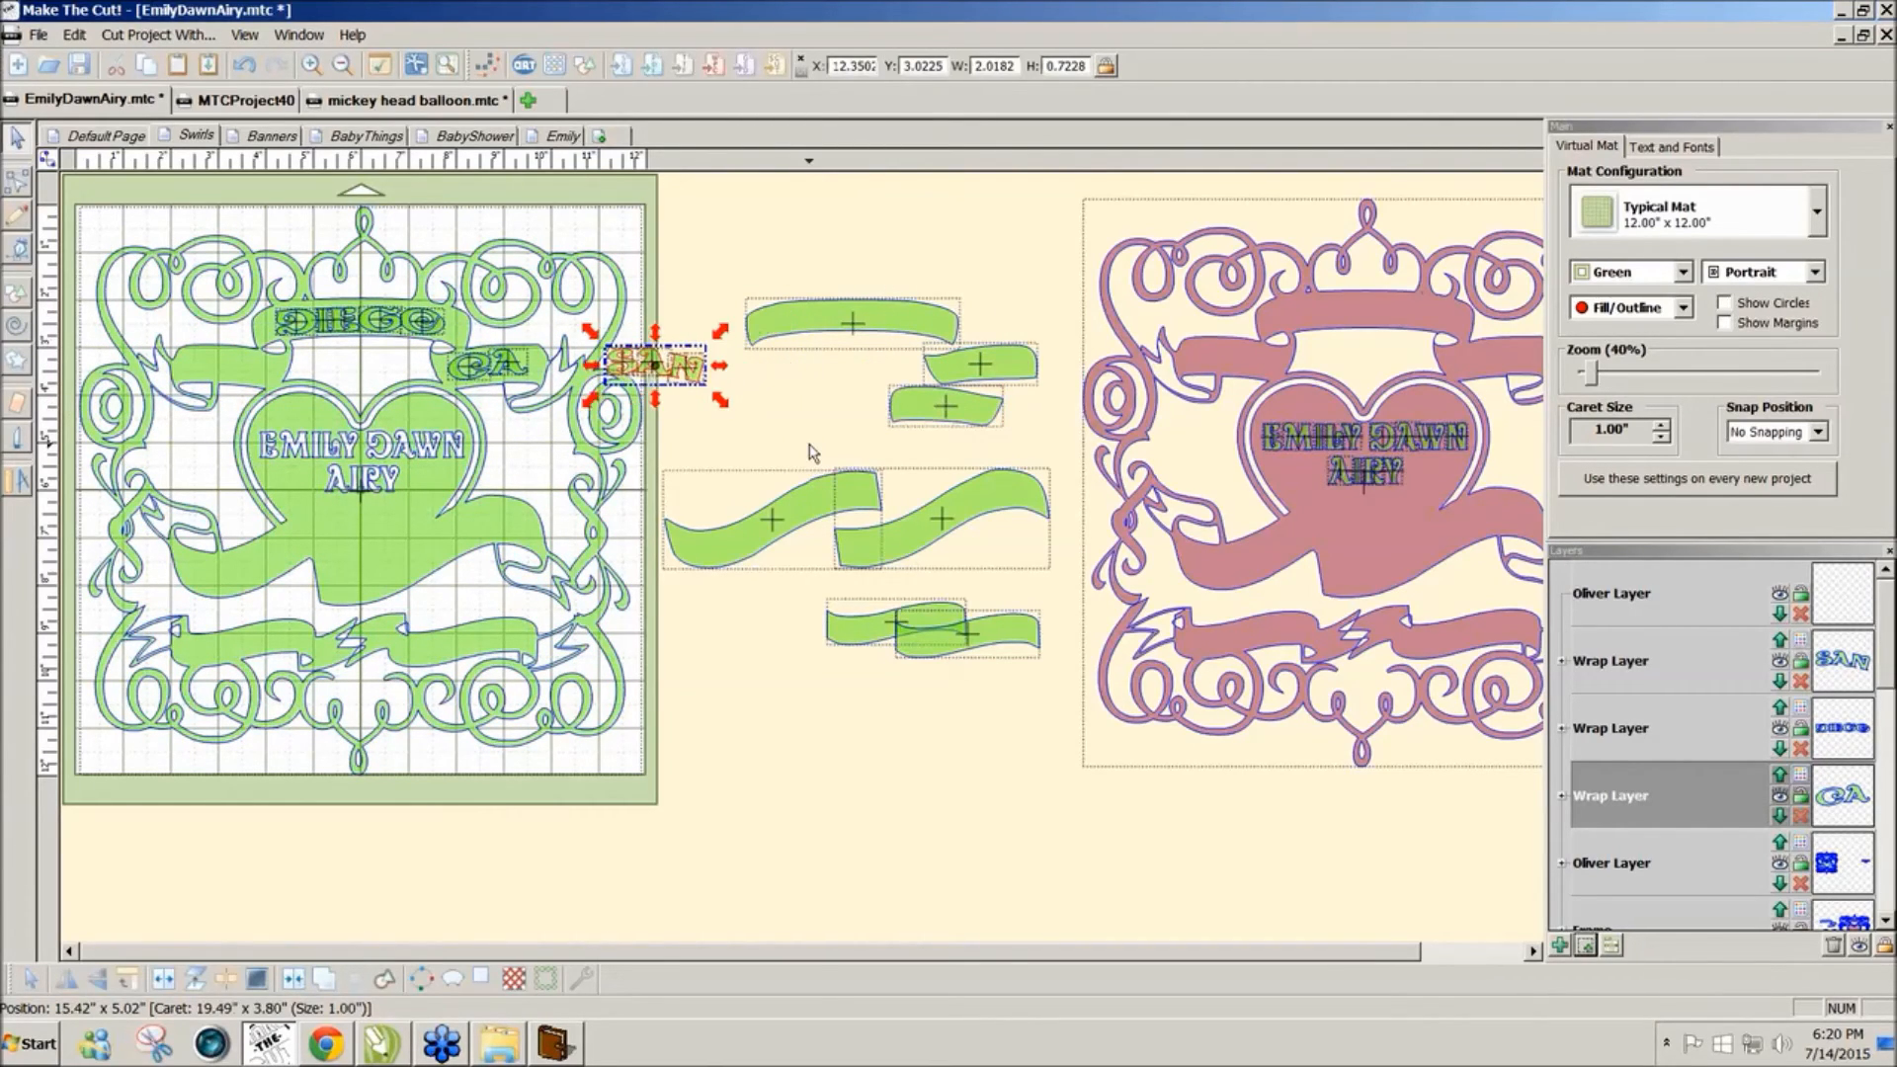
{"action": "key", "text": "Left"}
{"action": "key", "text": "Left"}
{"action": "key", "text": "Left"}
{"action": "key", "text": "Left"}
{"action": "key", "text": "Left"}
{"action": "key", "text": "Left"}
{"action": "key", "text": "Left"}
{"action": "key", "text": "Left"}
{"action": "key", "text": "Left"}
{"action": "key", "text": "Left"}
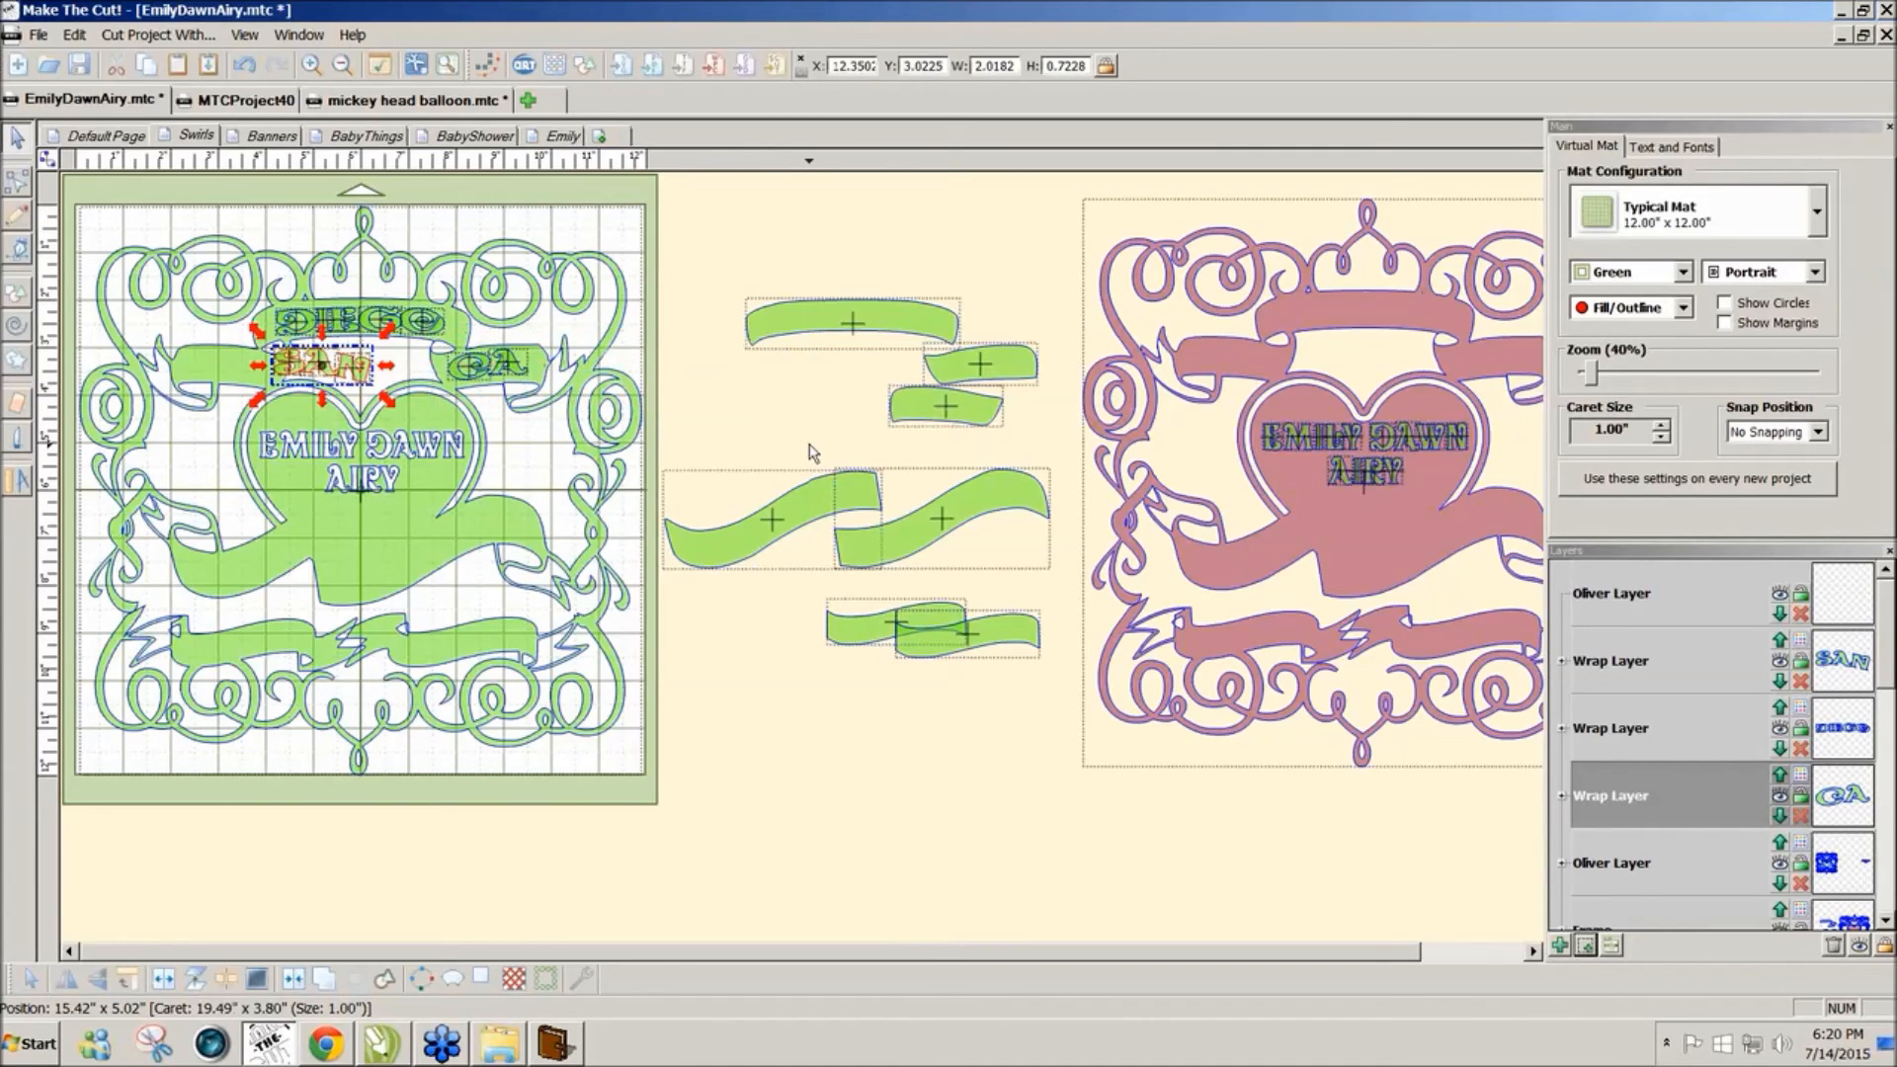
{"action": "key", "text": "Left"}
{"action": "key", "text": "Down"}
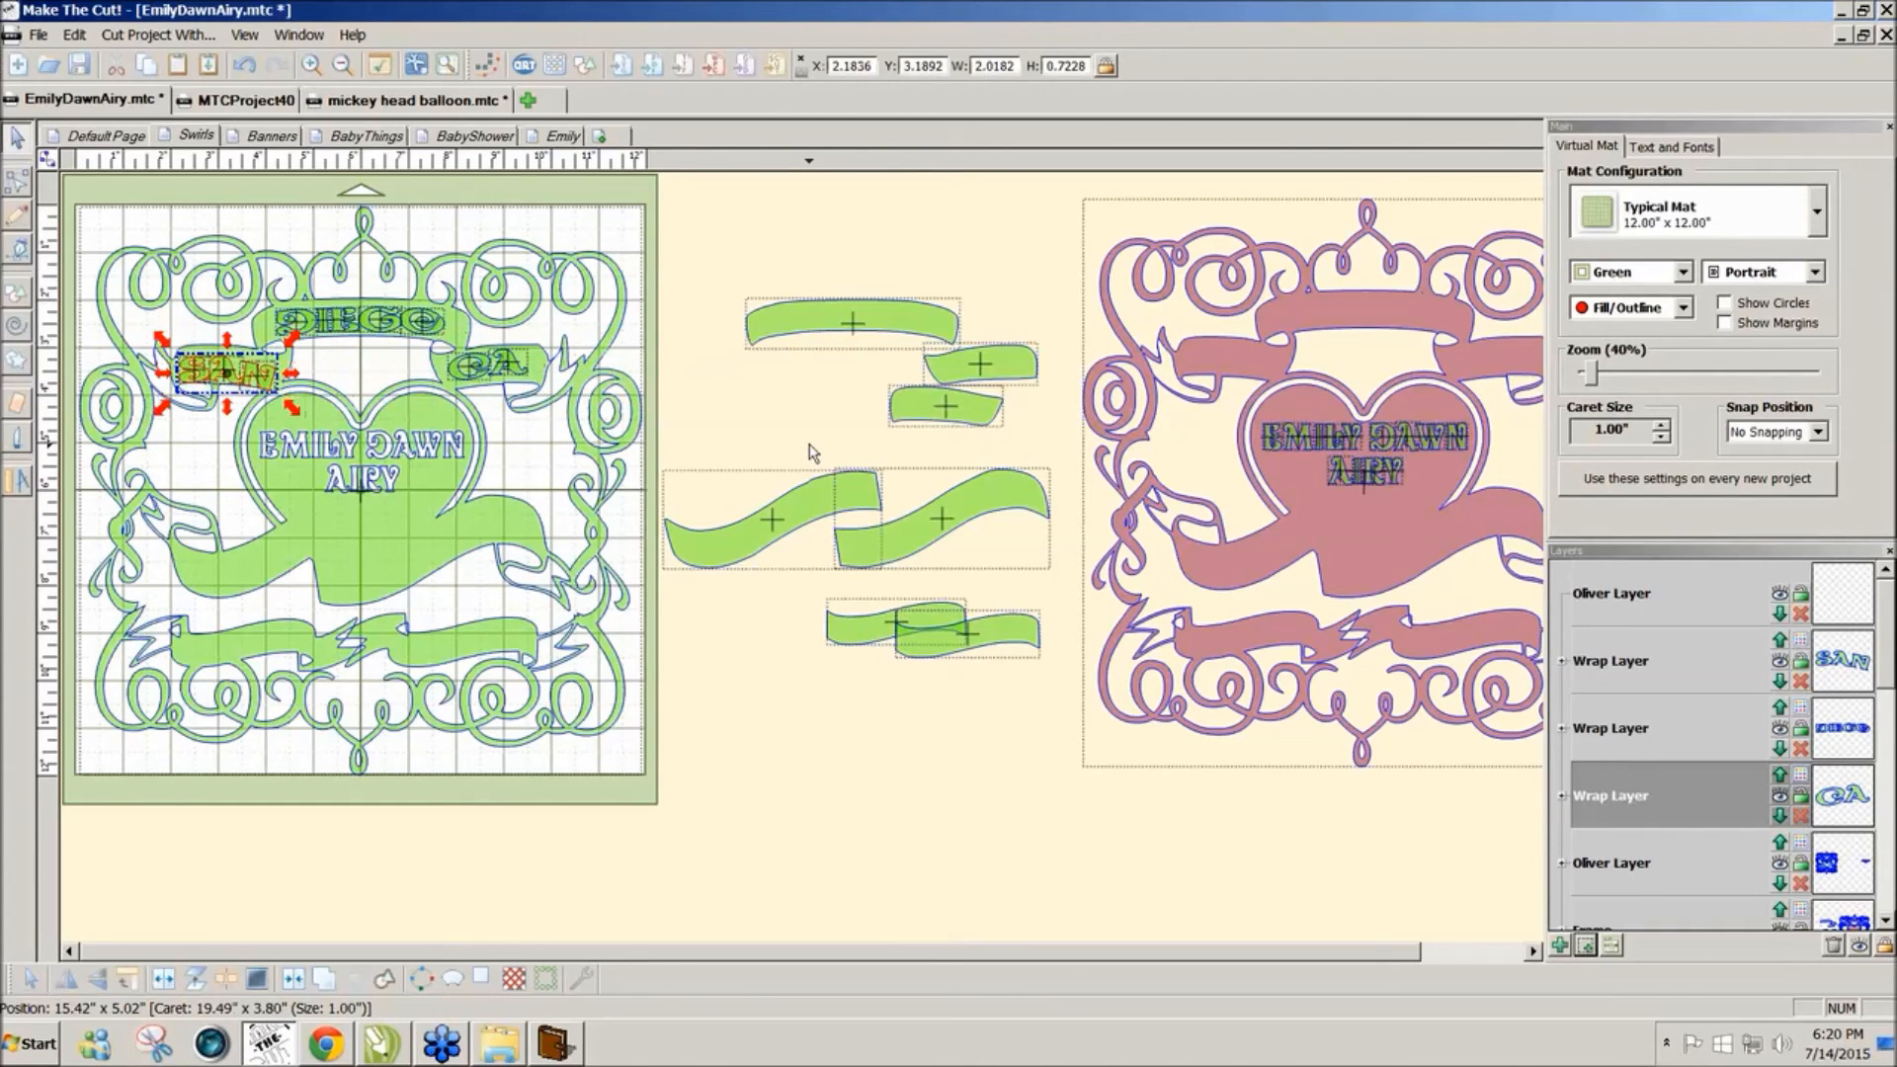
{"action": "key", "text": "Up"}
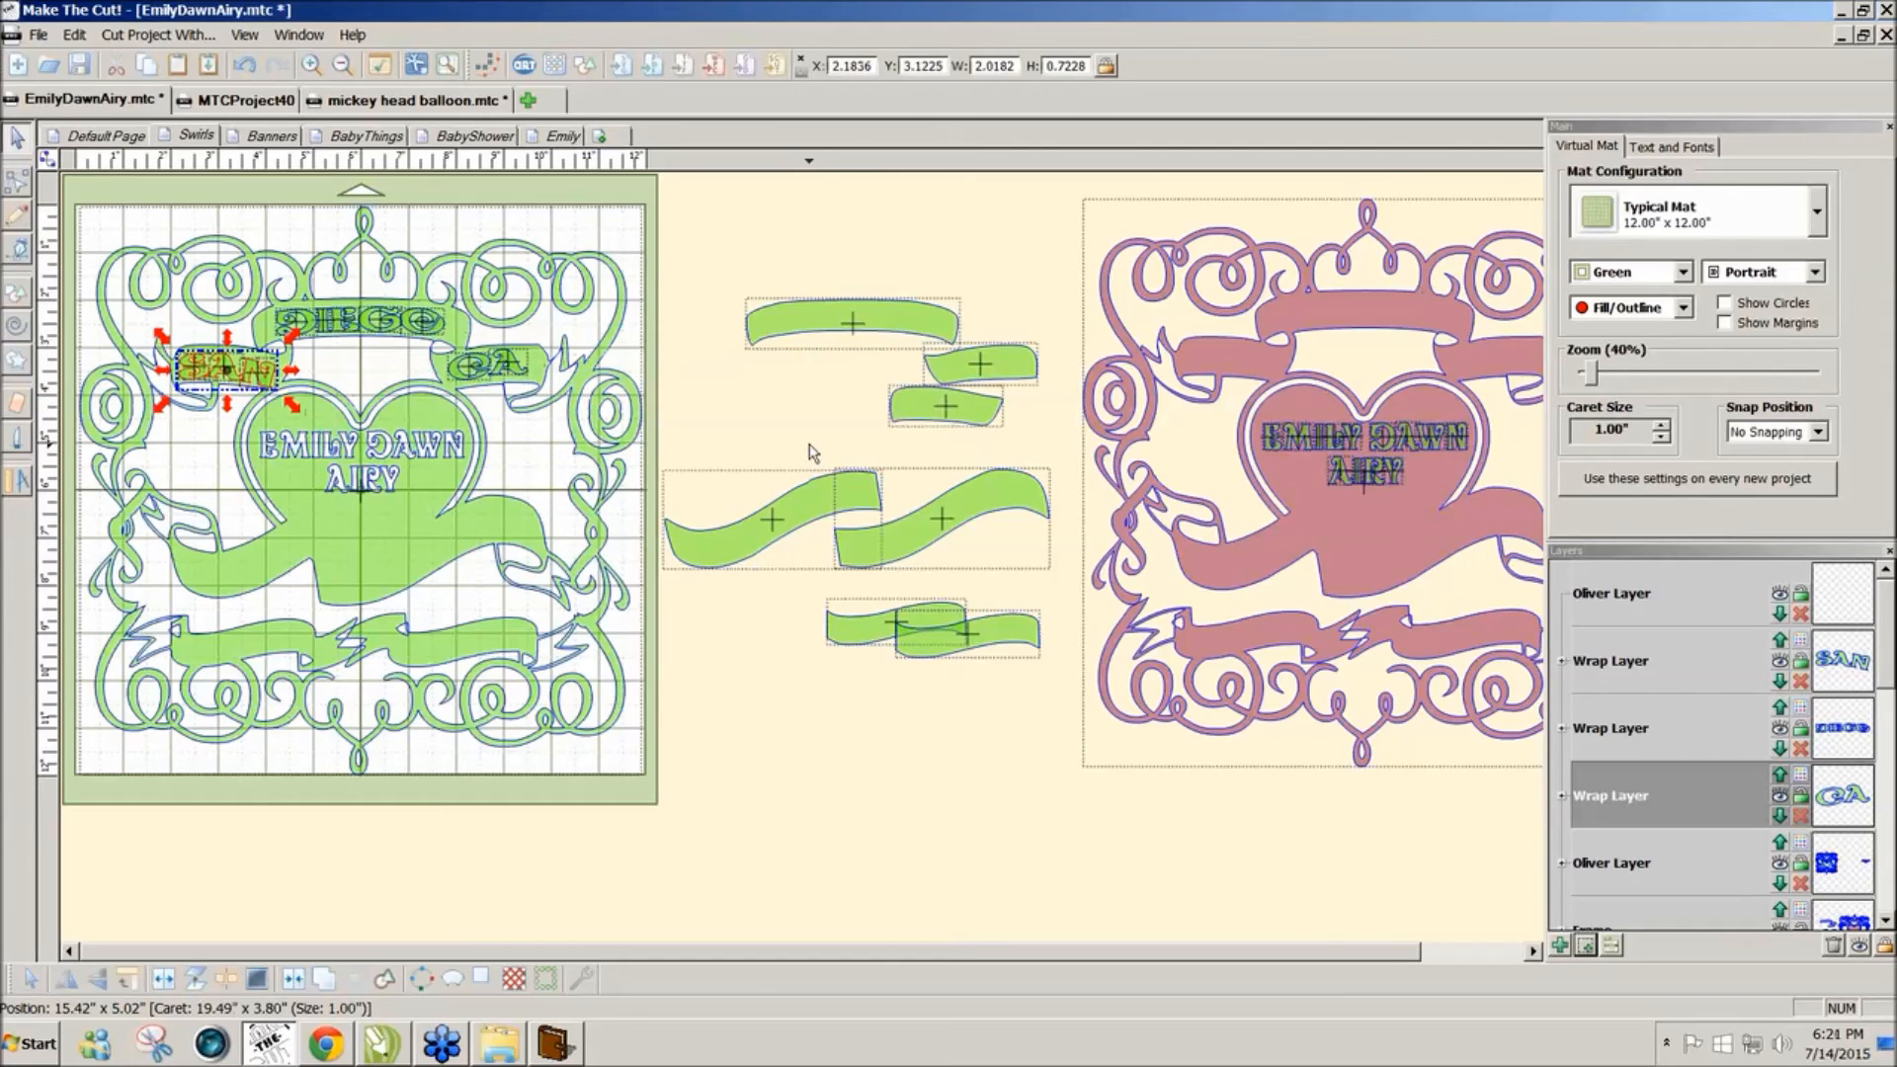
{"action": "left_click", "coordinate": [735, 419]}
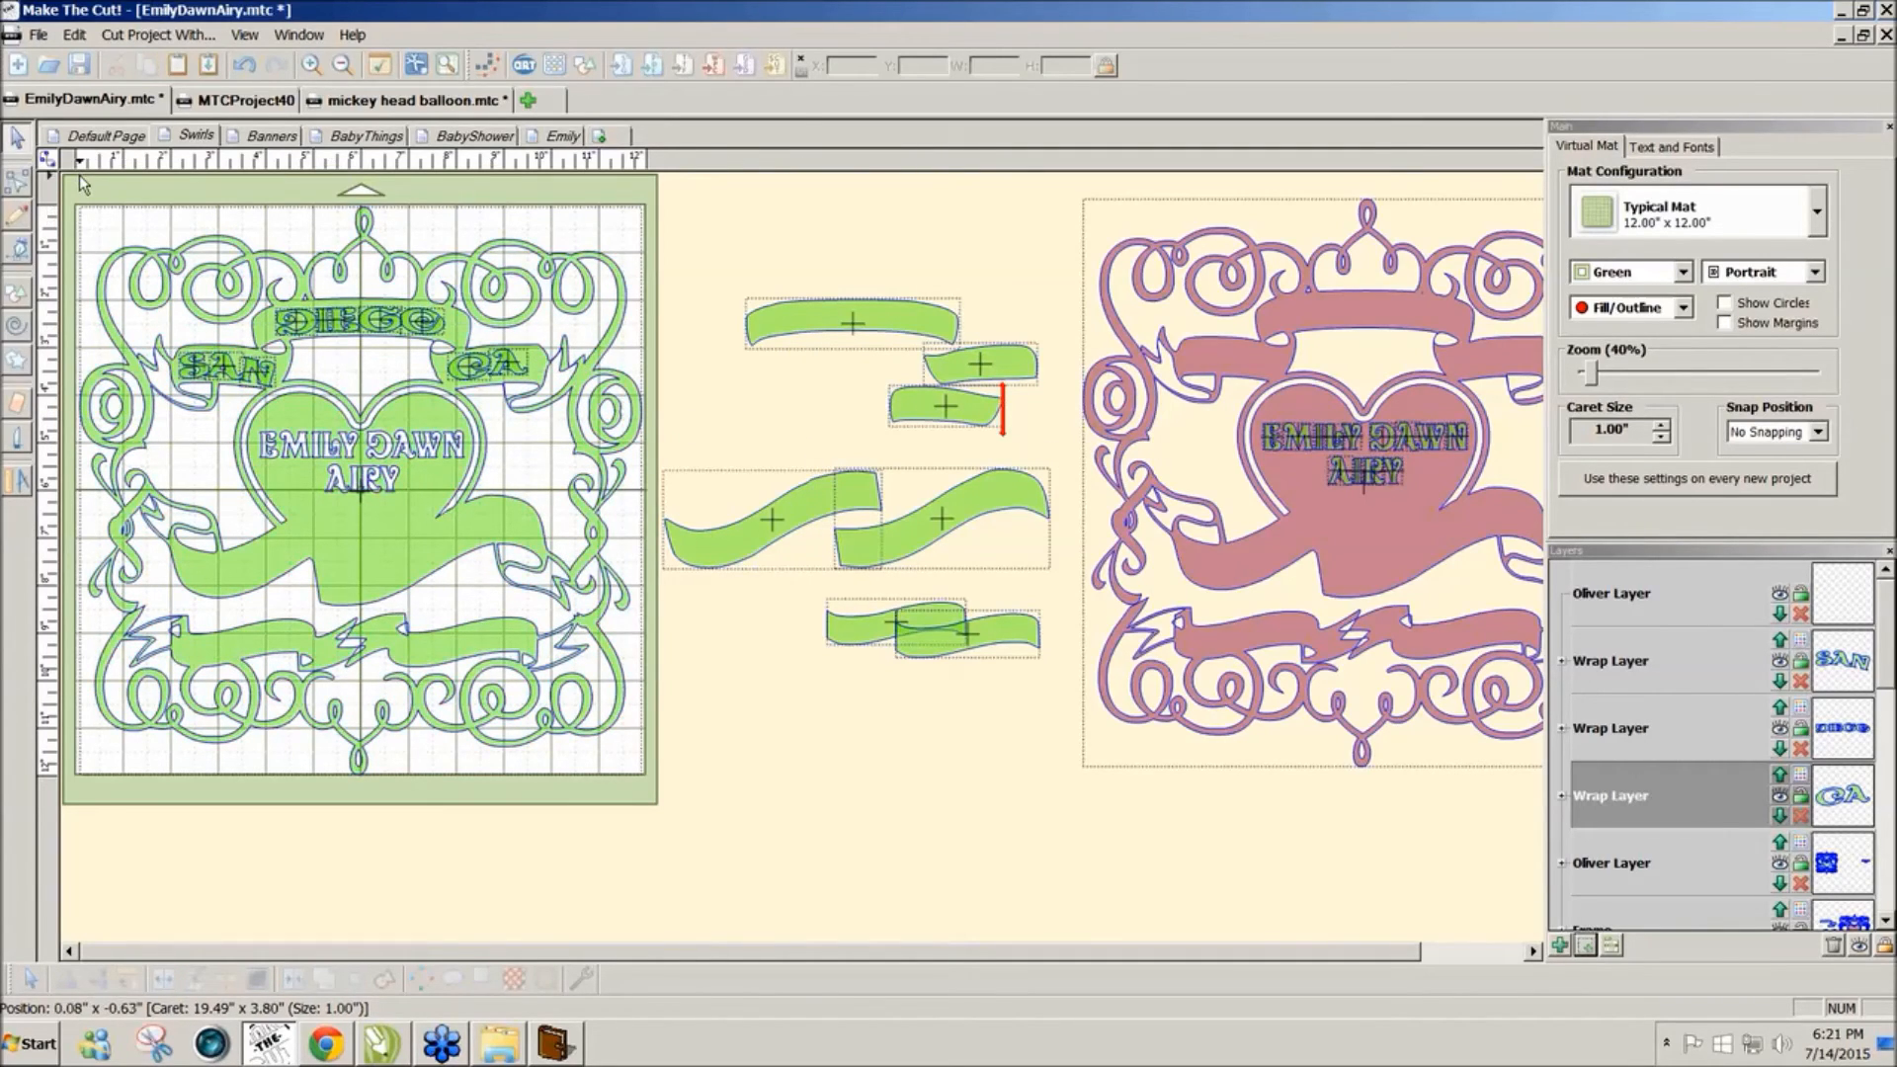
{"action": "left_click_drag", "start_coordinate": [79, 175], "coordinate": [622, 444]}
Step: Weld the SAN DIEGO CA lettering and the swirl frame together into a single shape
{"action": "left_click", "coordinate": [624, 442], "text": "shift"}
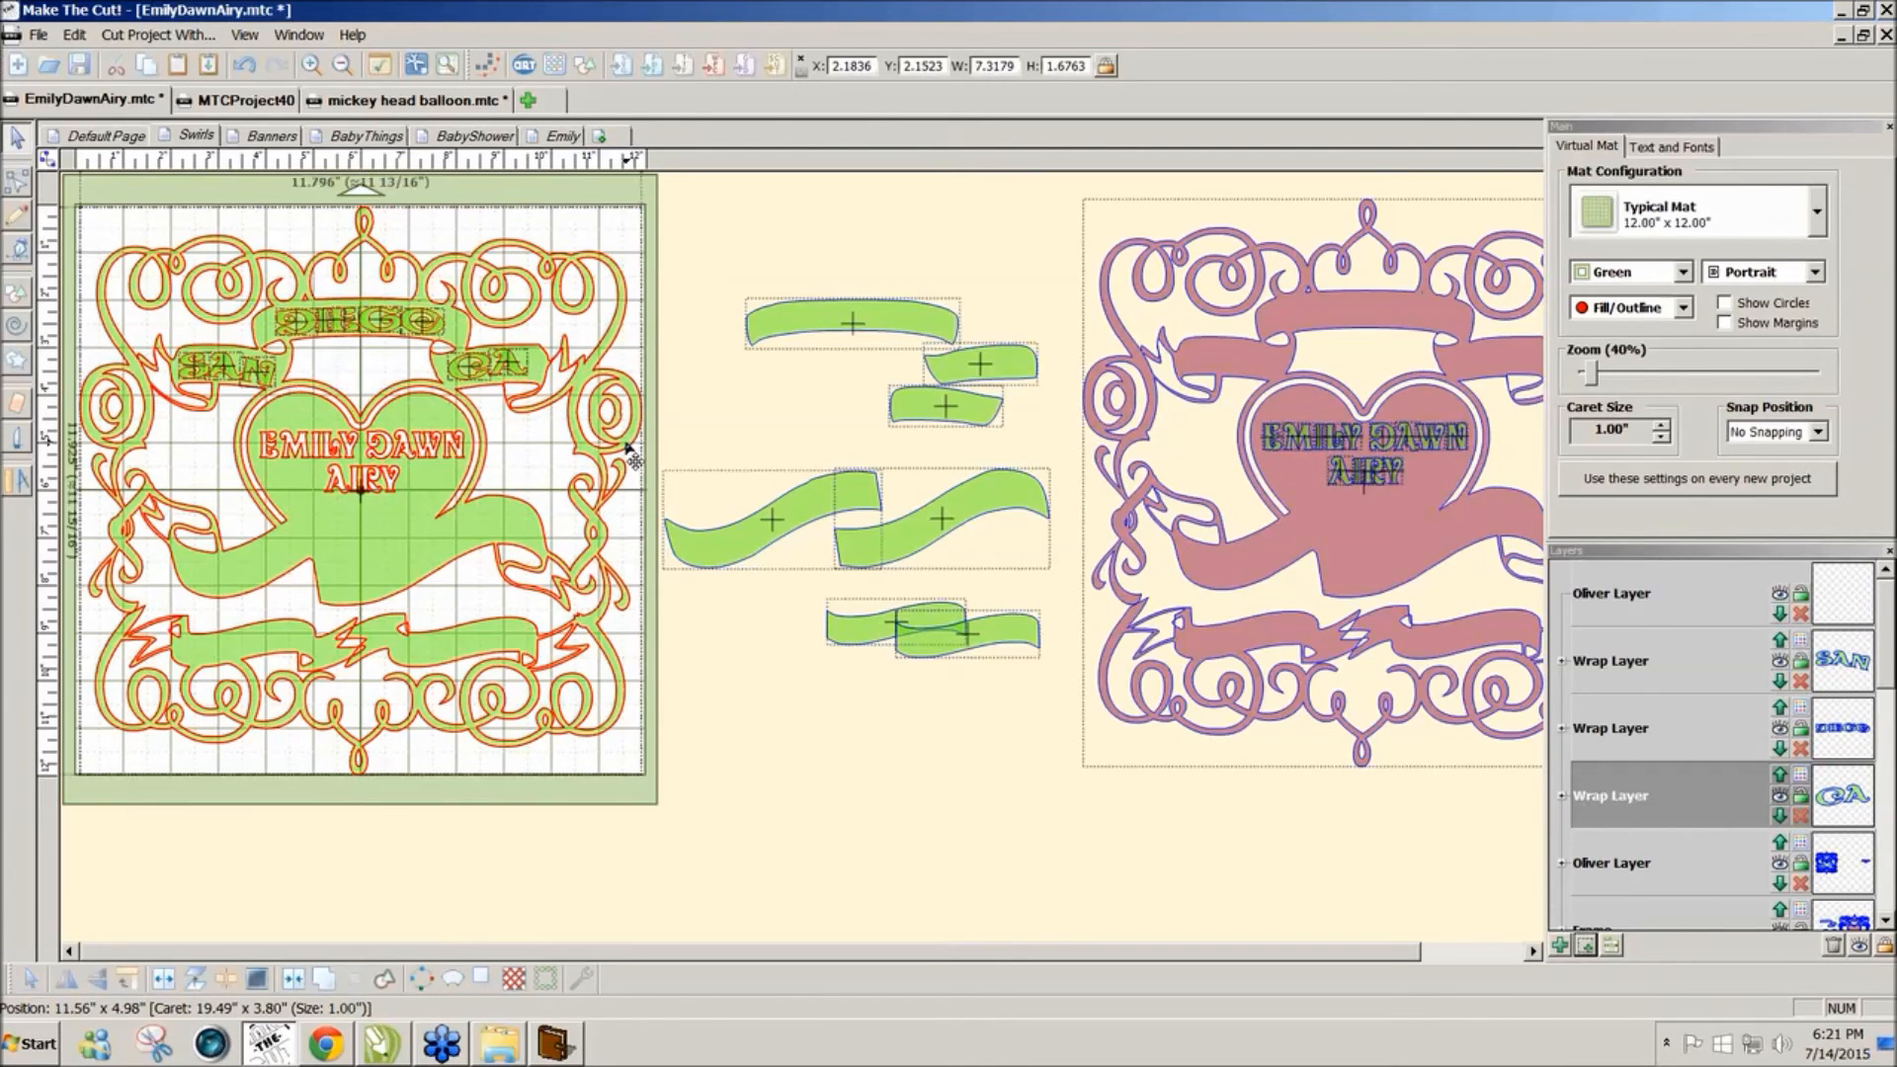
{"action": "left_click", "coordinate": [296, 979]}
{"action": "left_click", "coordinate": [722, 657]}
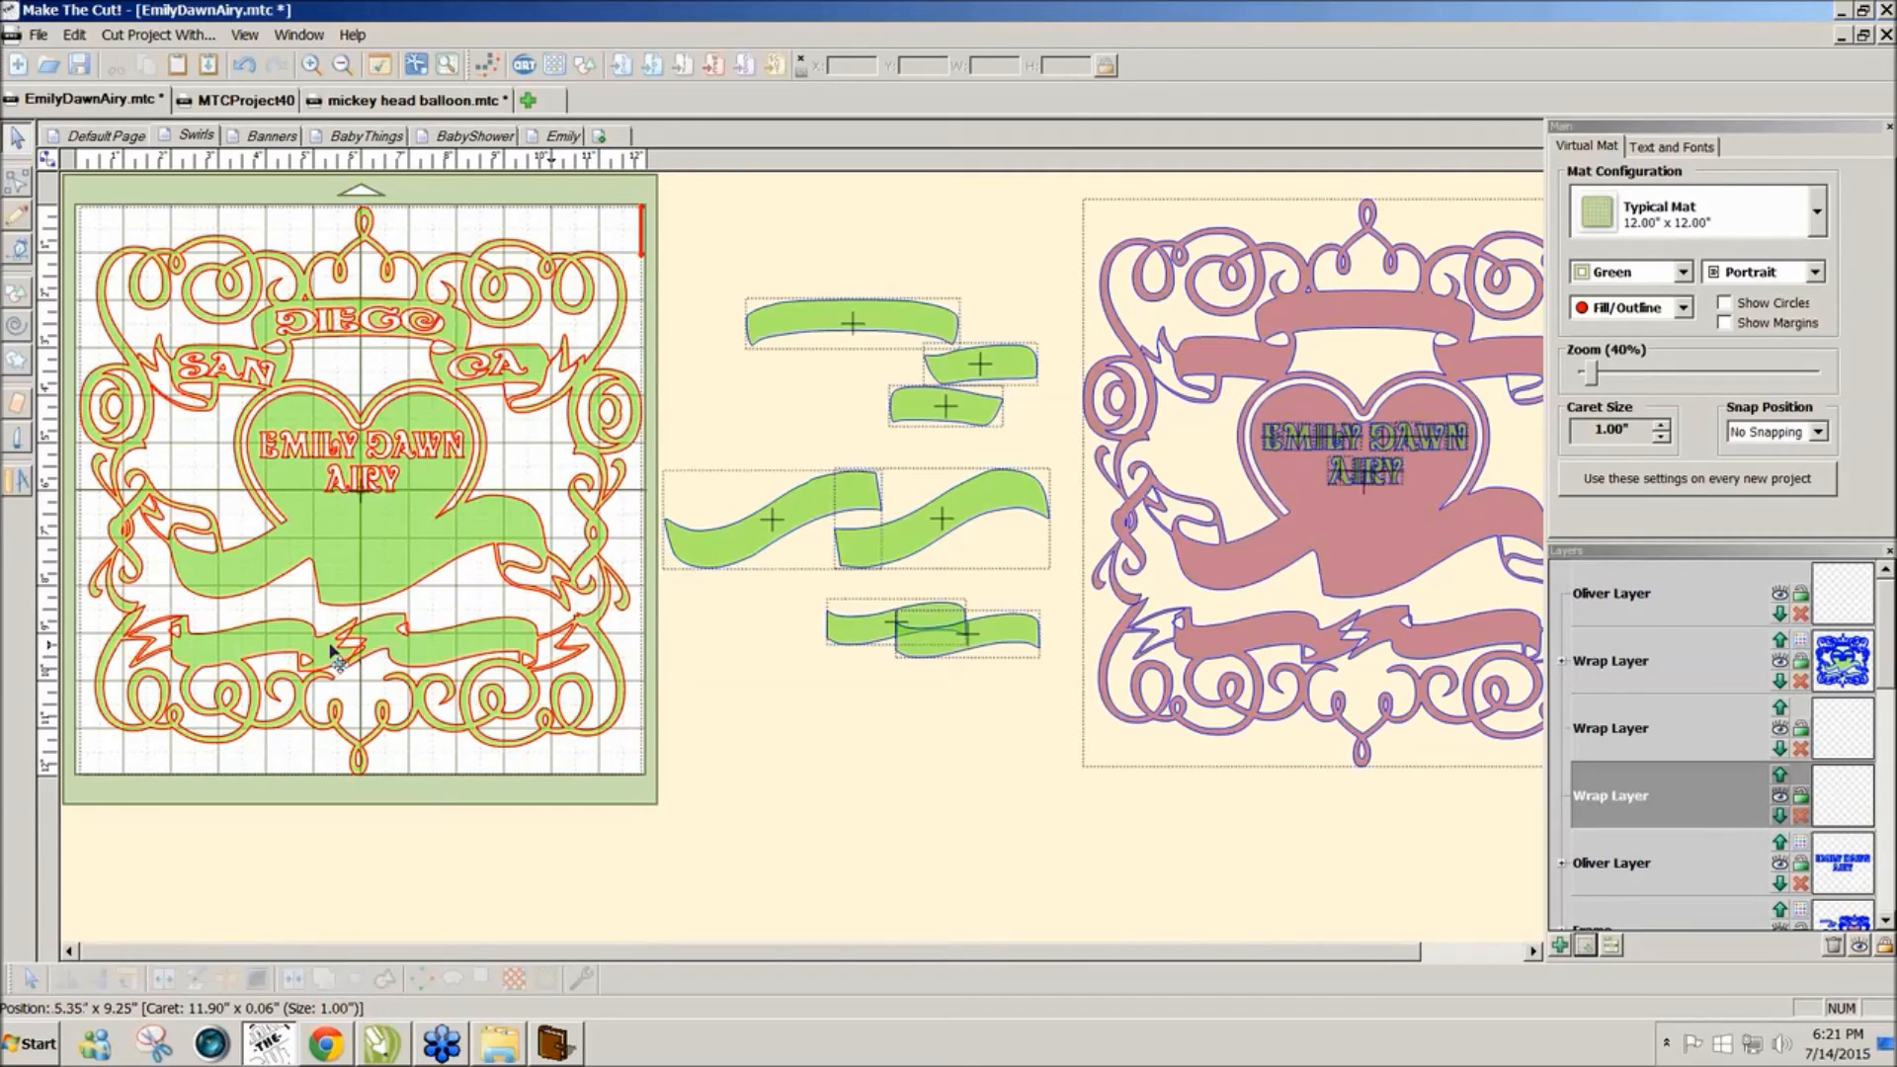
{"action": "left_click", "coordinate": [20, 405]}
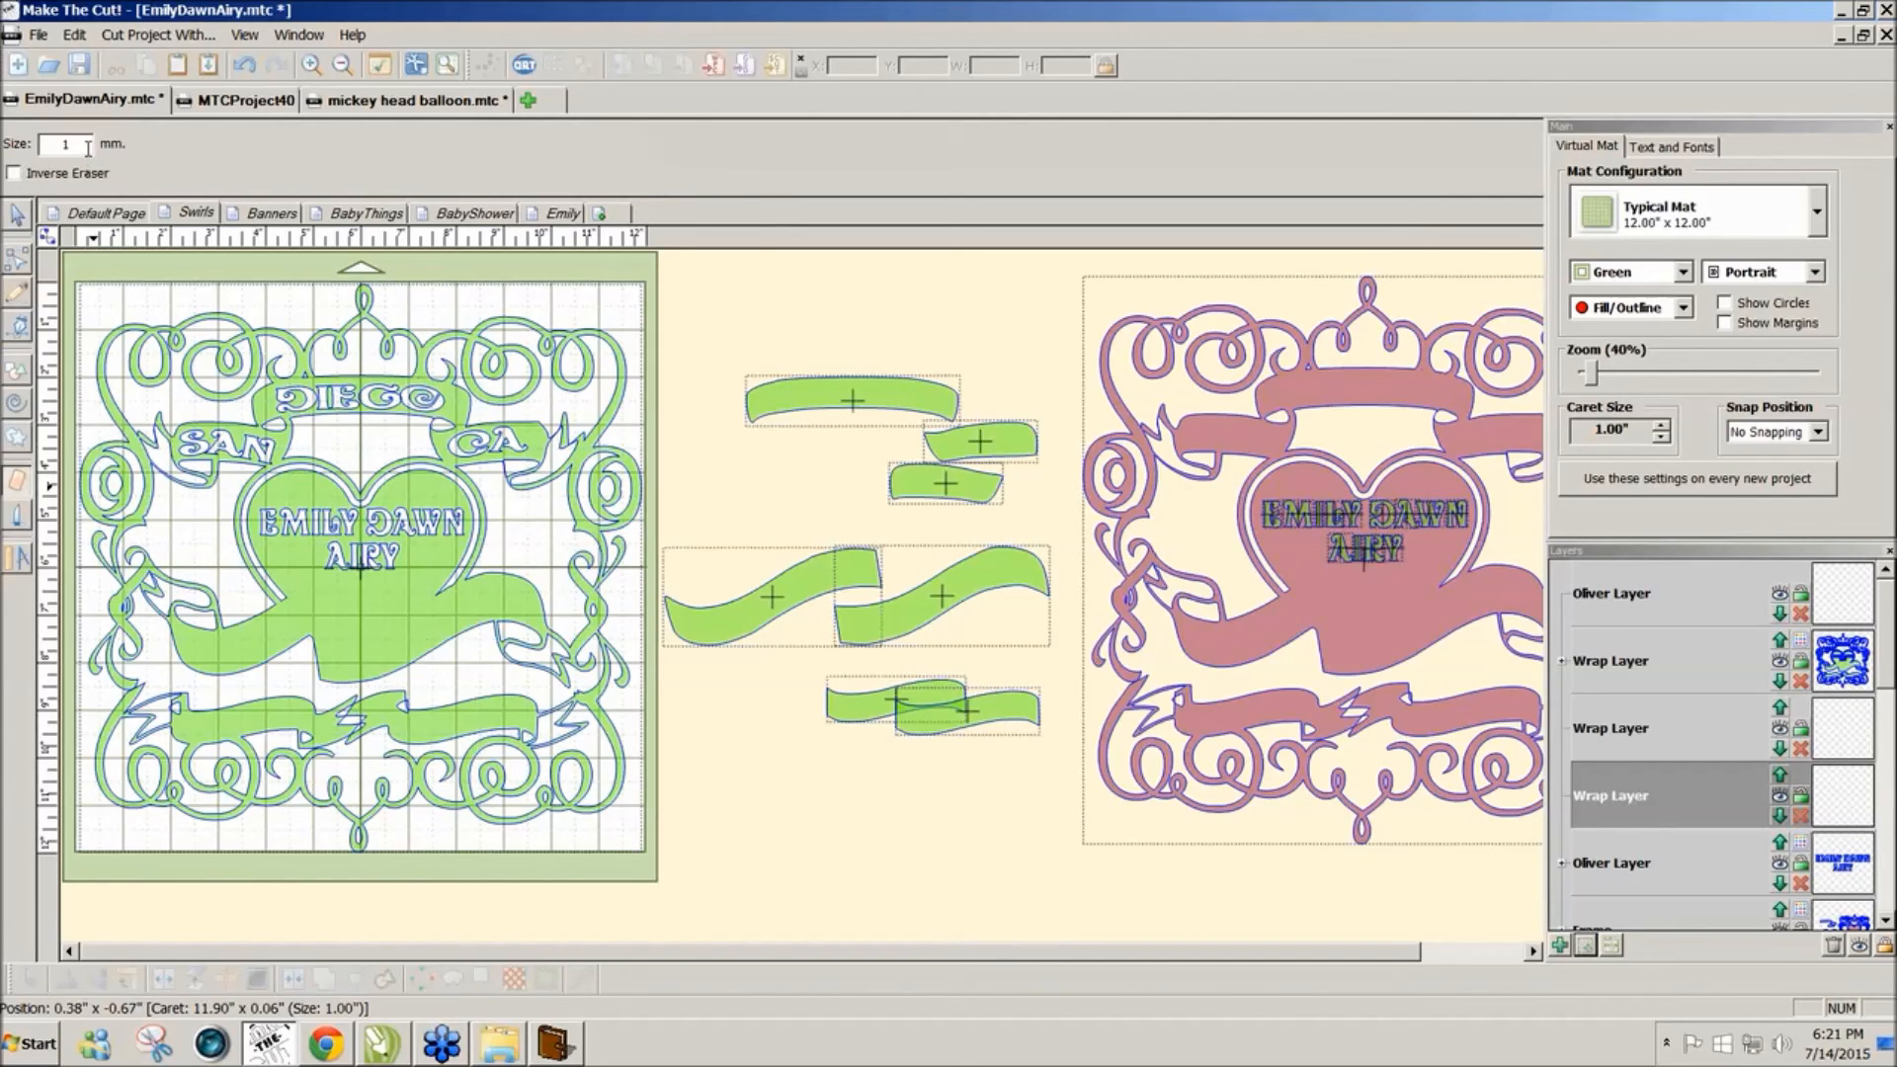
Step: With Inverse Eraser at 3 mm, paint strokes bridging the lower ribbon's gaps and folds
{"action": "left_click", "coordinate": [14, 174]}
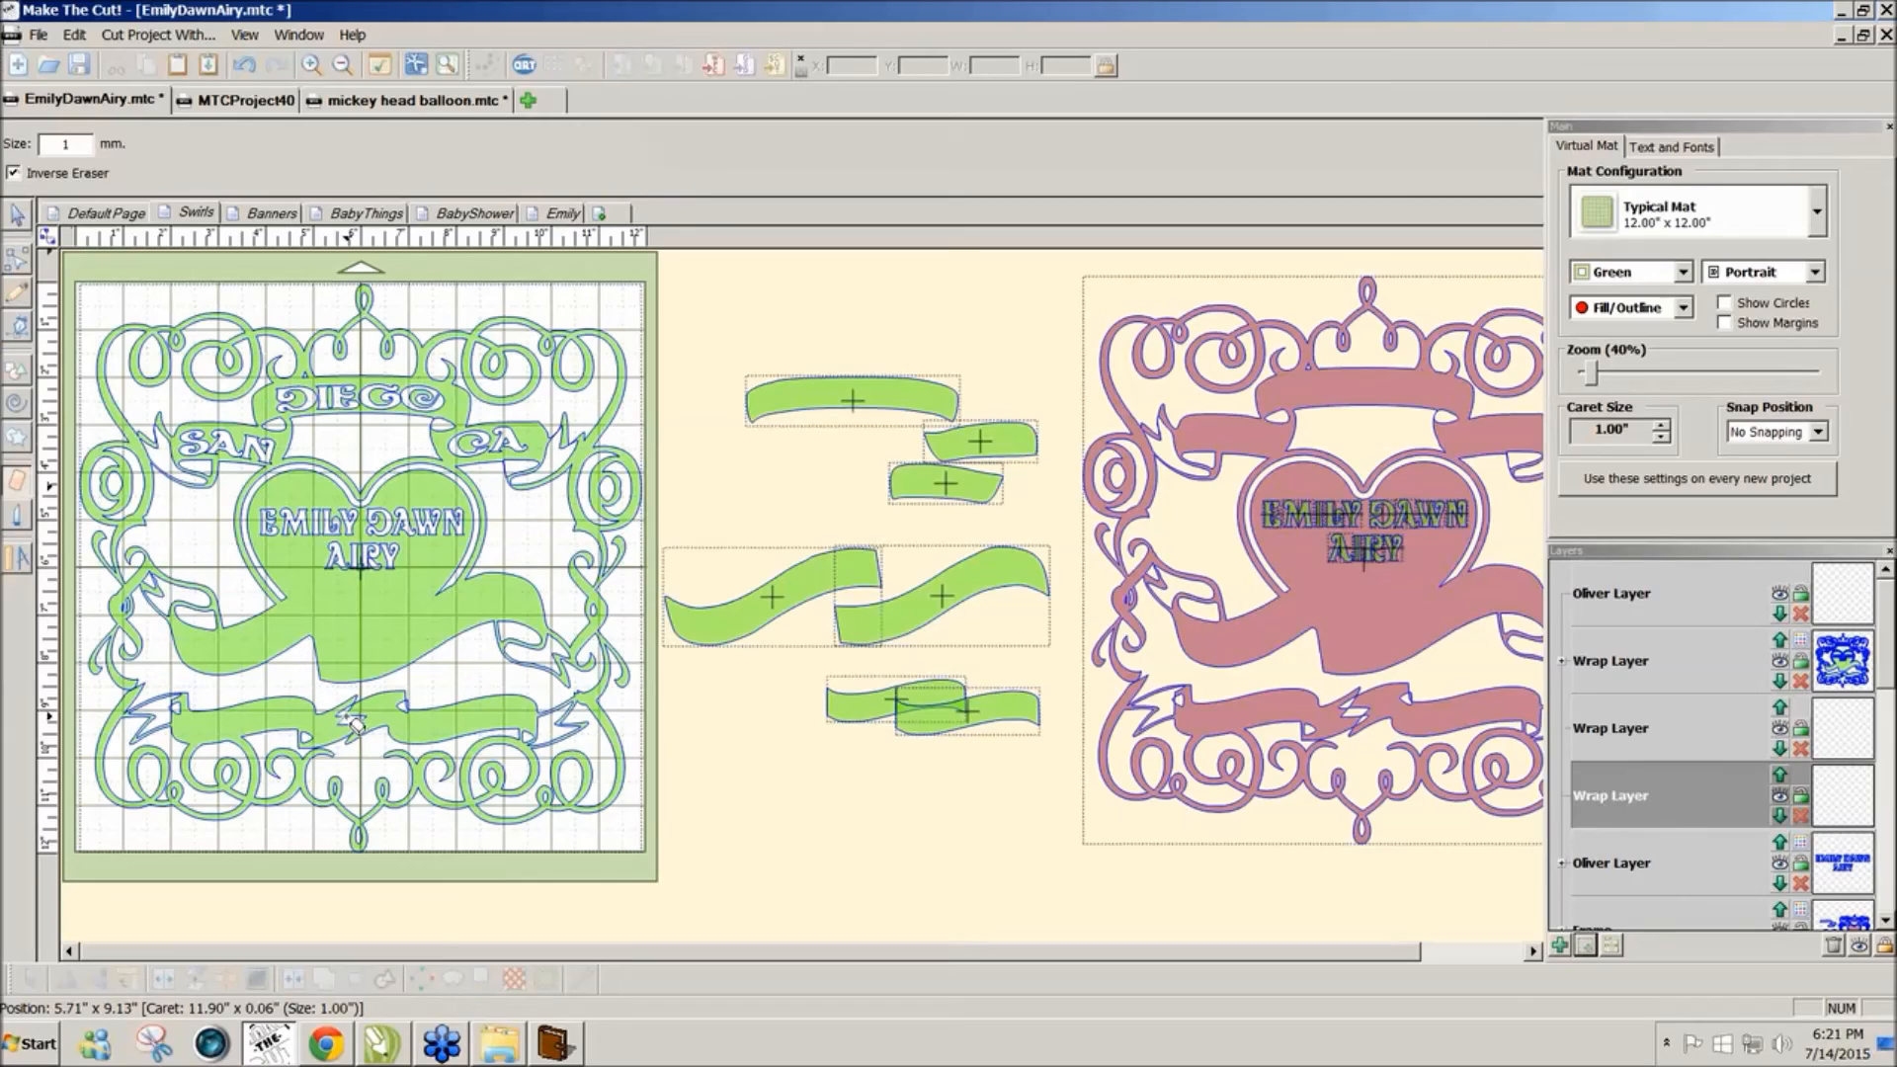
{"action": "left_click_drag", "start_coordinate": [326, 715], "coordinate": [341, 716]}
{"action": "left_click_drag", "start_coordinate": [90, 145], "coordinate": [30, 148]}
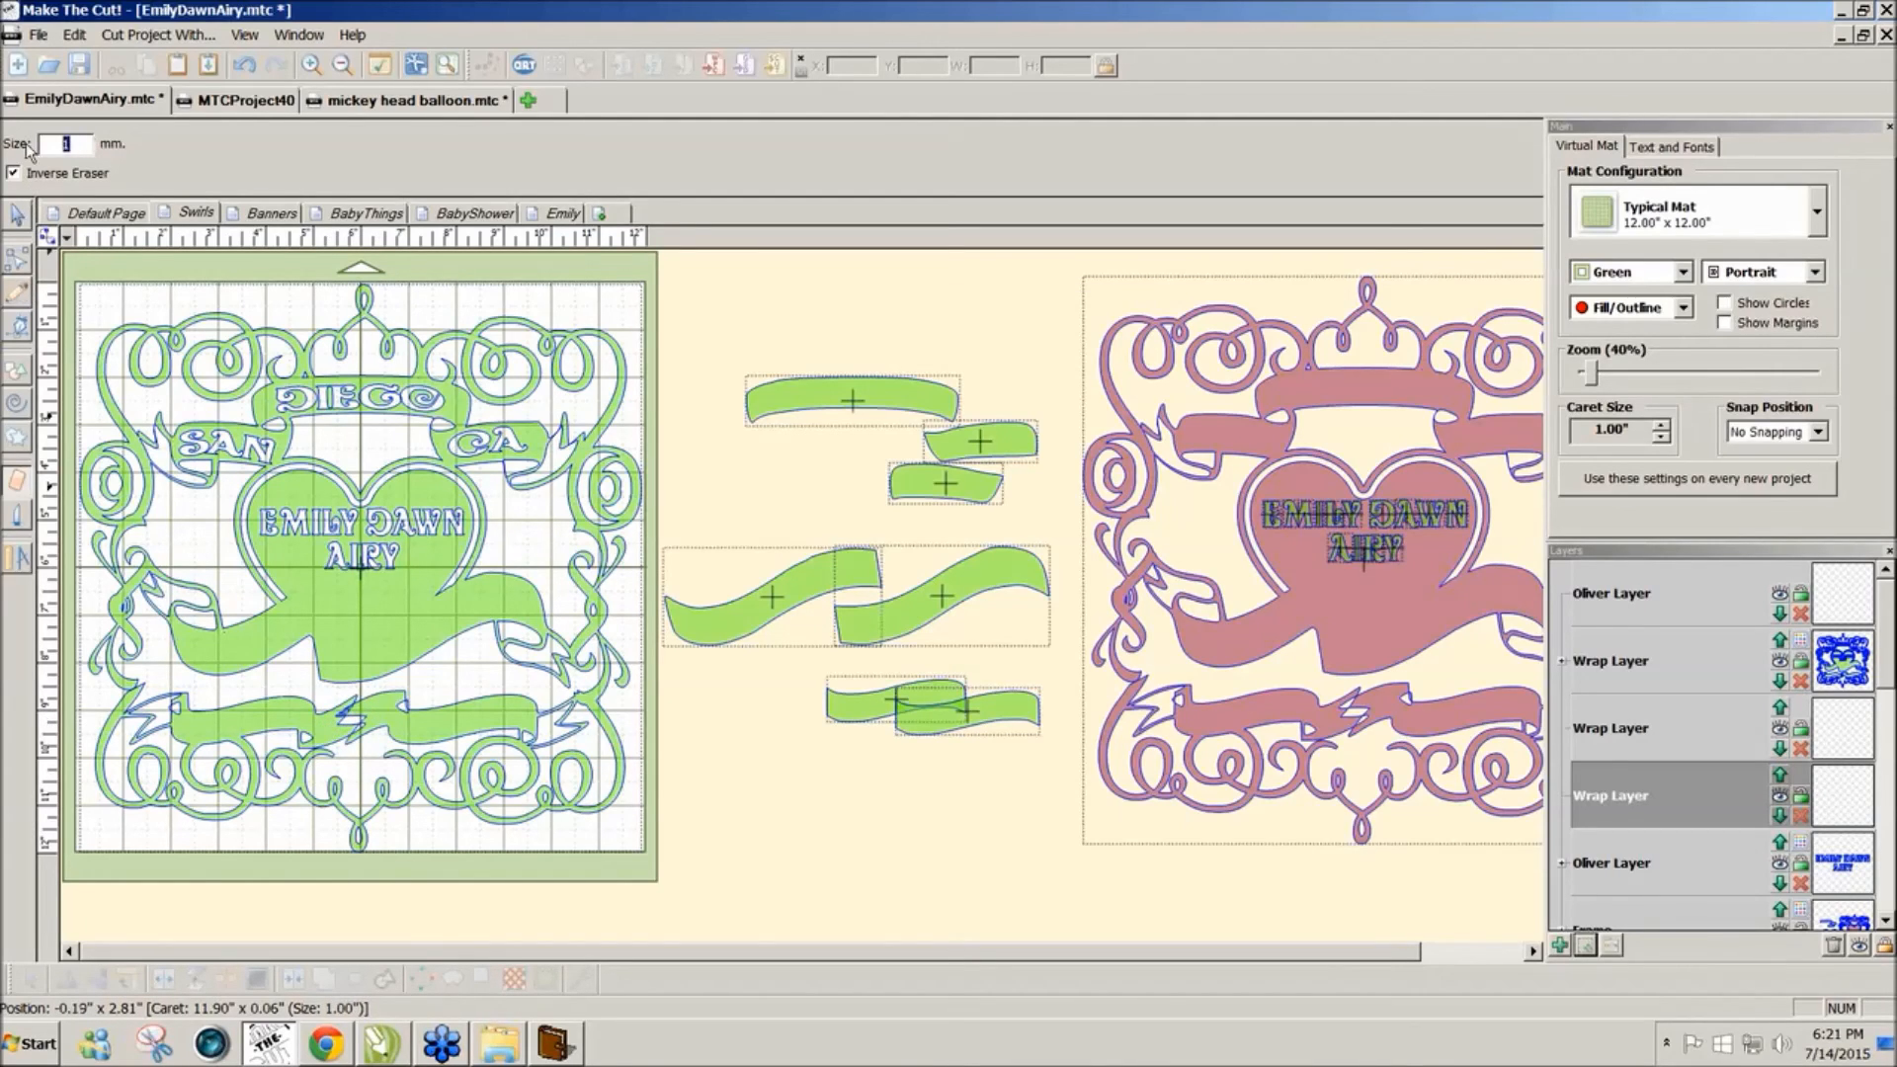
{"action": "type", "text": "3"}
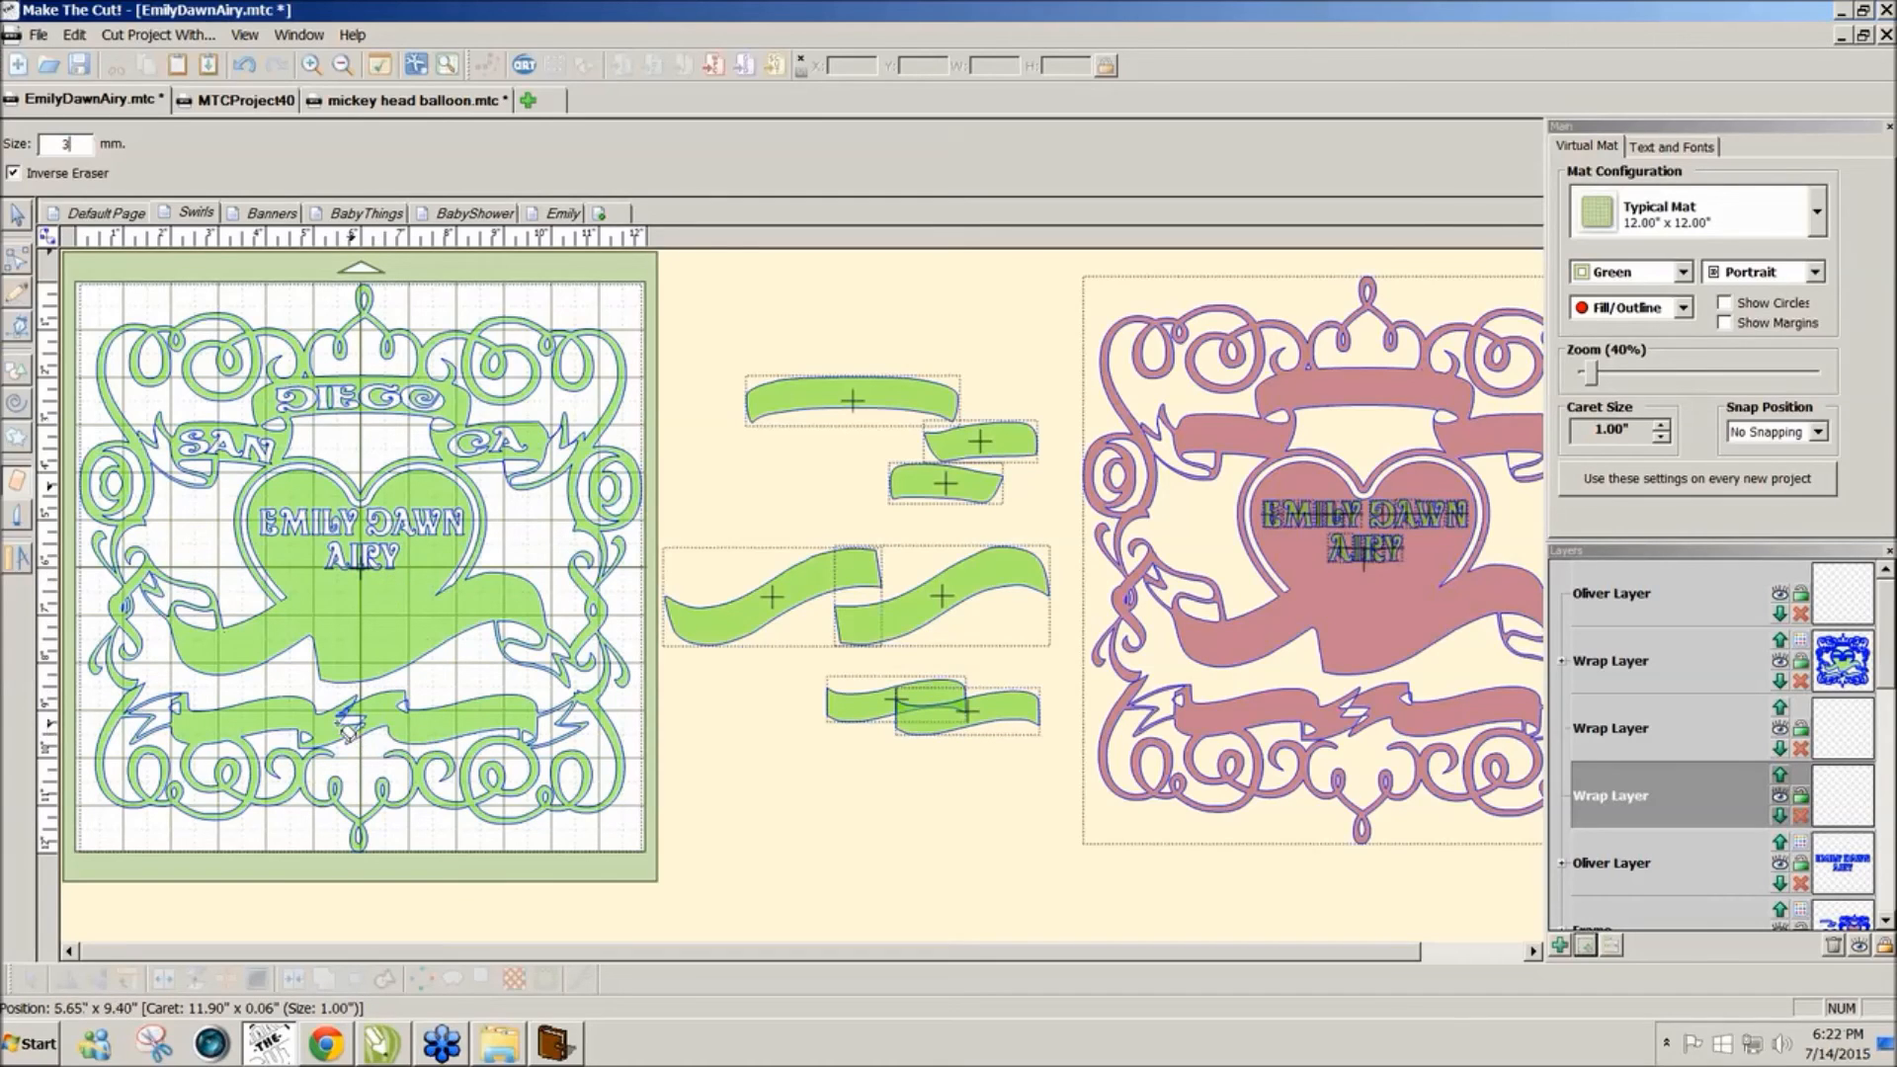
{"action": "mouse_move", "coordinate": [365, 725]}
{"action": "left_mouse_down"}
{"action": "mouse_move", "coordinate": [390, 714]}
{"action": "mouse_move", "coordinate": [349, 711]}
{"action": "mouse_move", "coordinate": [372, 716]}
{"action": "mouse_move", "coordinate": [340, 731]}
{"action": "mouse_move", "coordinate": [381, 724]}
{"action": "mouse_move", "coordinate": [344, 734]}
{"action": "left_mouse_up"}
{"action": "left_click_drag", "start_coordinate": [352, 709], "coordinate": [385, 726]}
{"action": "left_click_drag", "start_coordinate": [400, 694], "coordinate": [413, 716]}
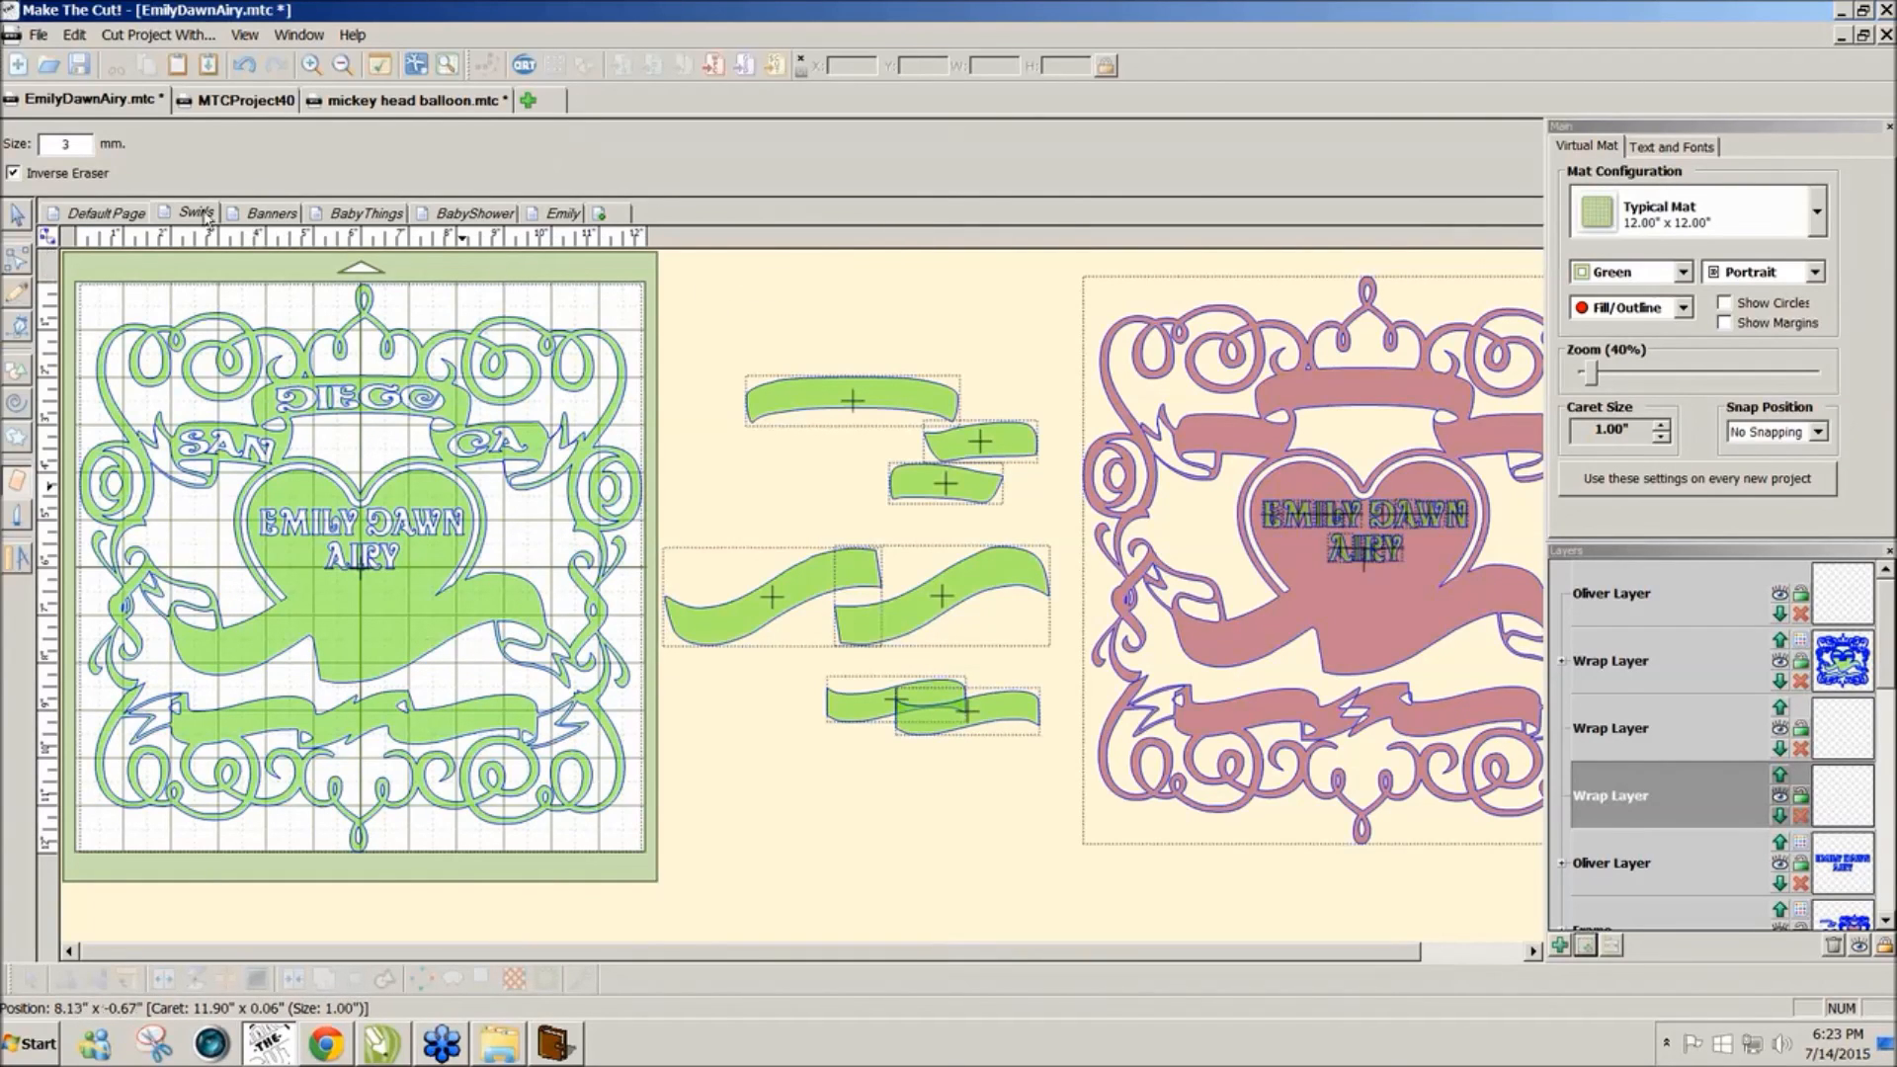
Step: Look through the BabyThings and BabyShower pages, then view the Emily page
{"action": "left_click", "coordinate": [352, 218]}
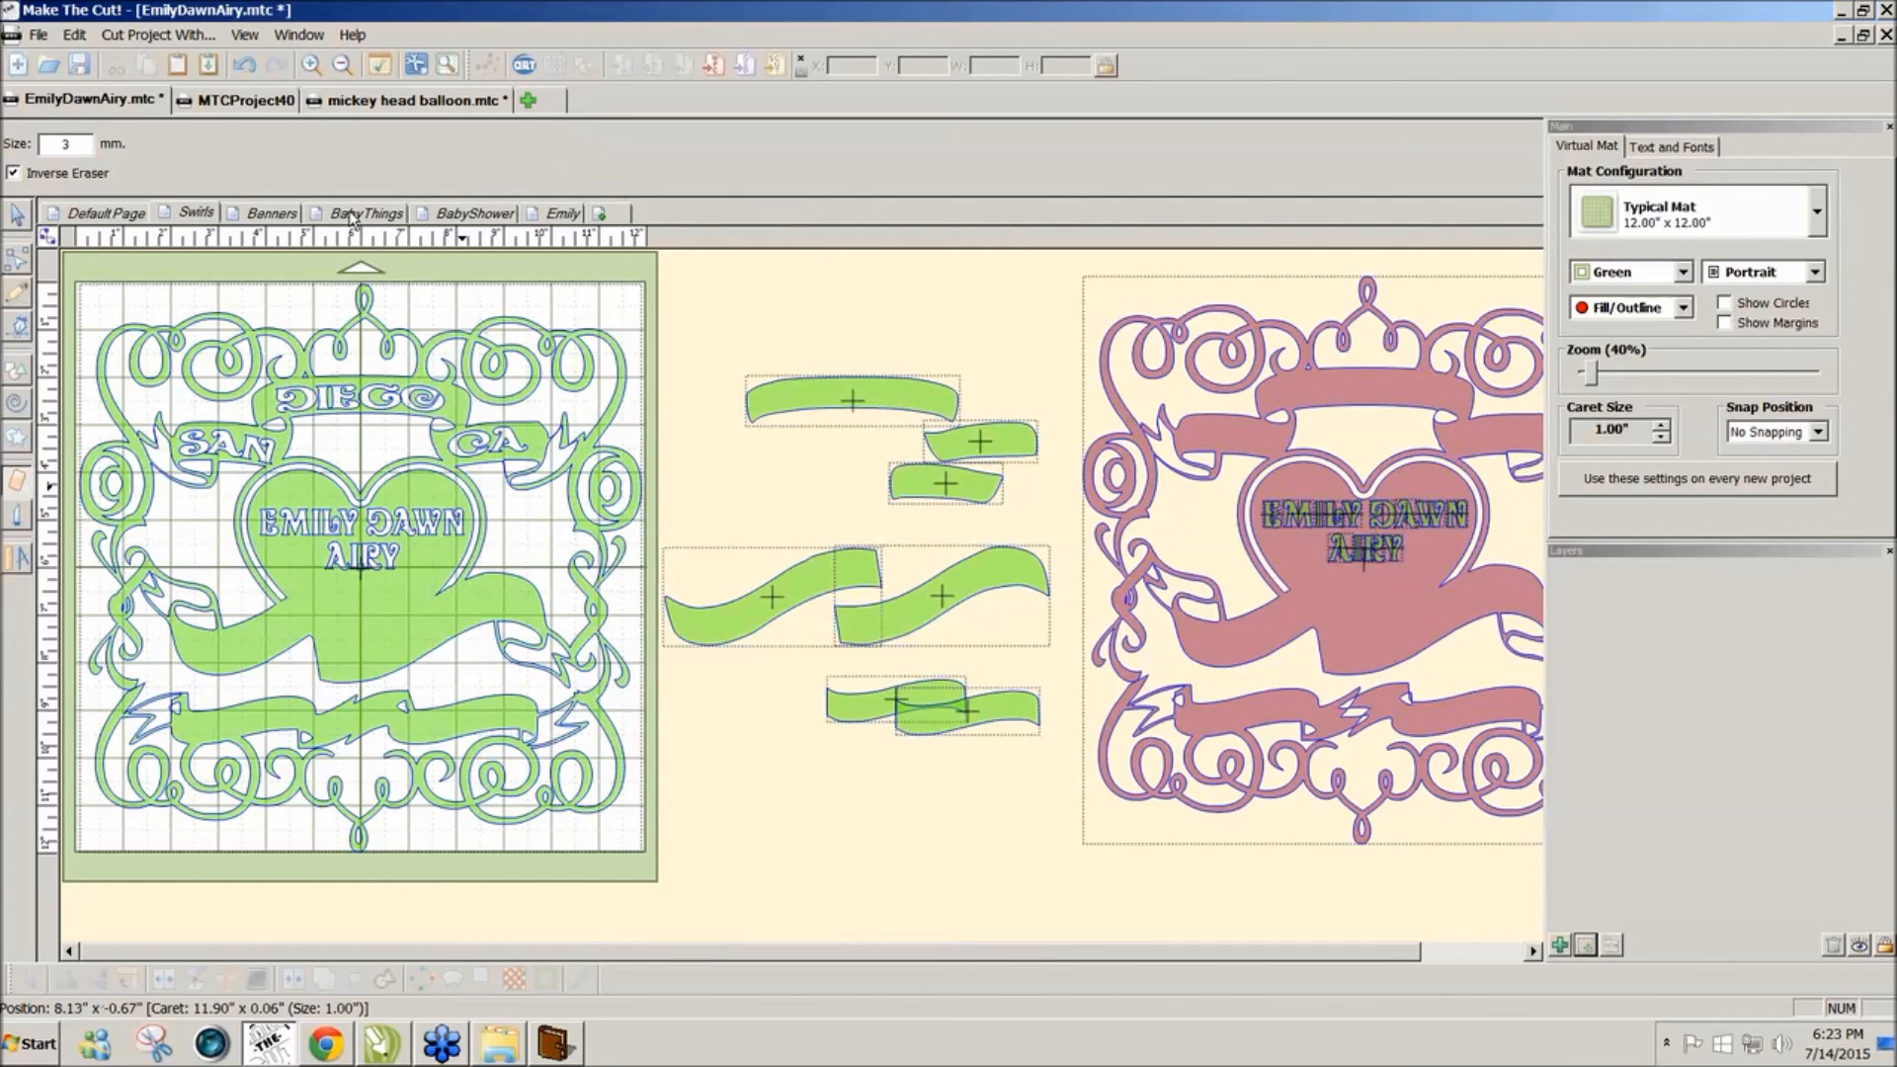
{"action": "left_click", "coordinate": [445, 219]}
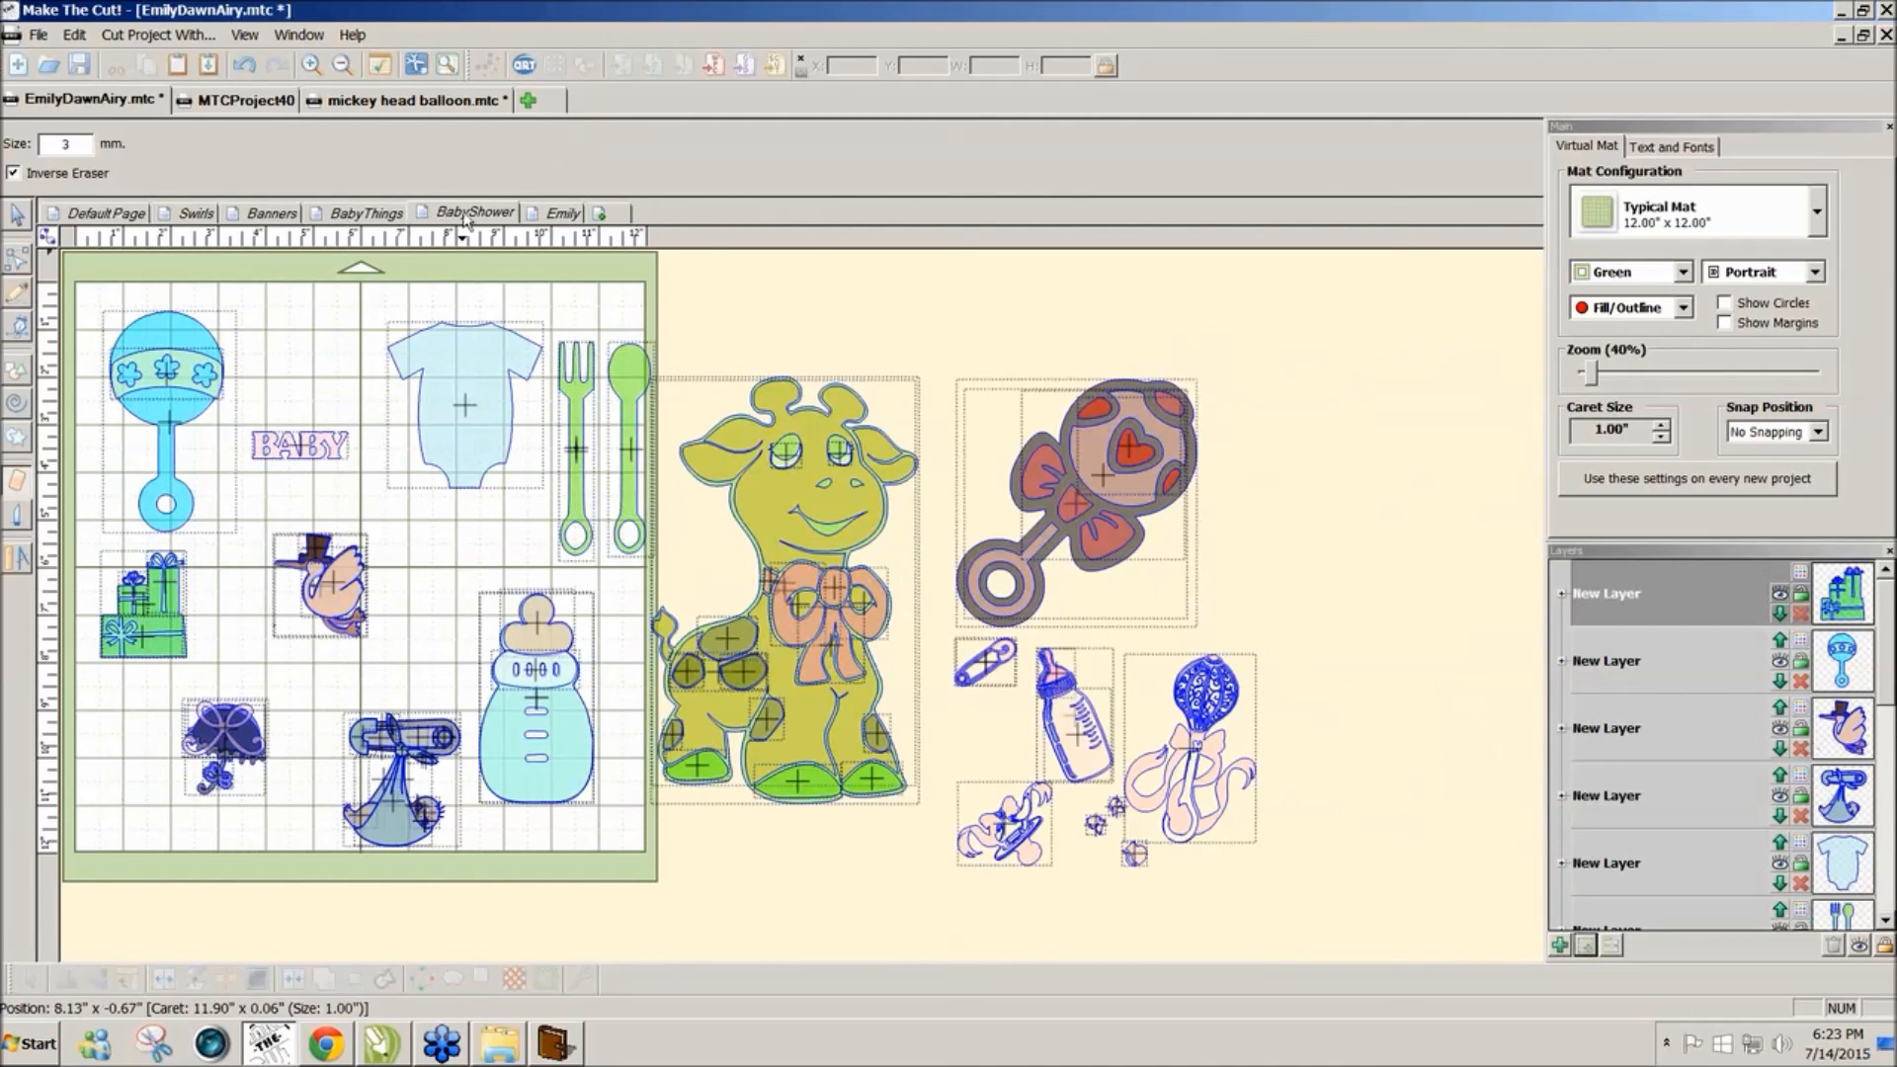
{"action": "left_click", "coordinate": [555, 220]}
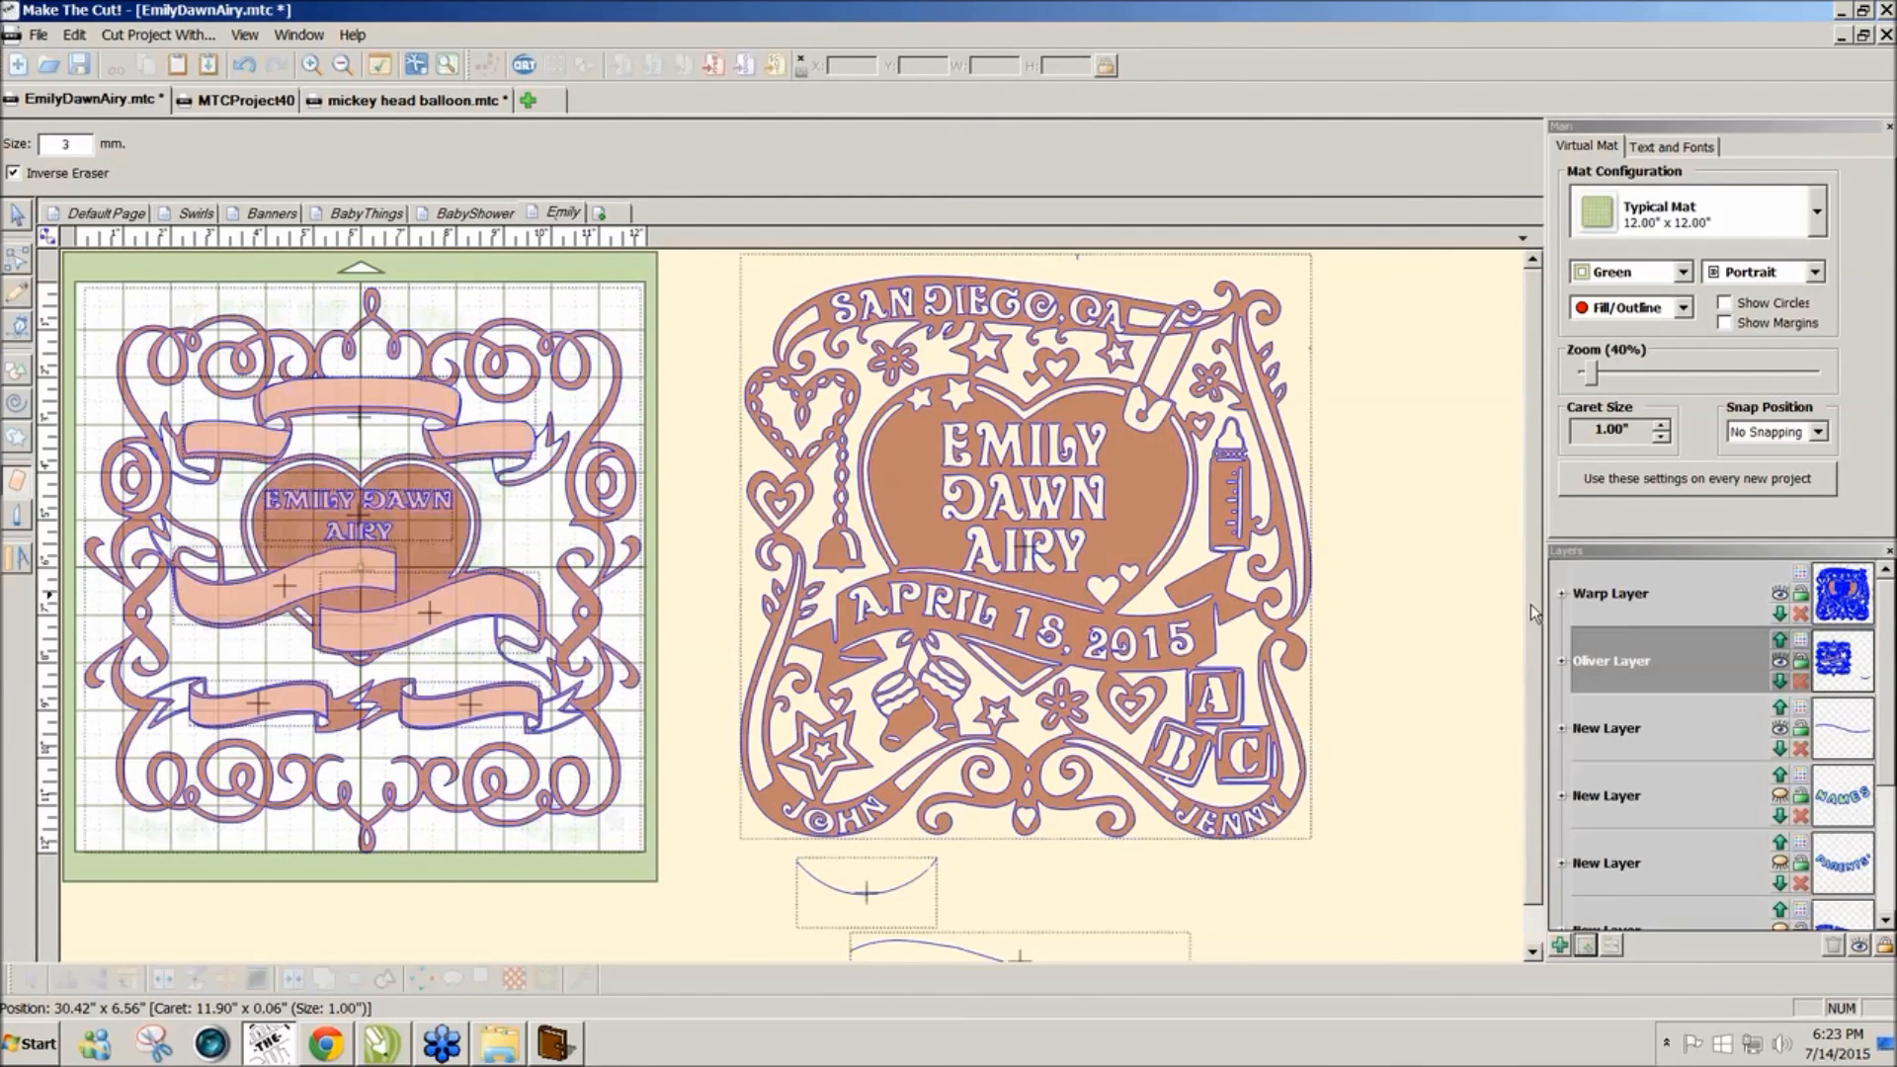
{"action": "mouse_move", "coordinate": [1531, 605]}
{"action": "left_mouse_down"}
{"action": "mouse_move", "coordinate": [1532, 628]}
{"action": "mouse_move", "coordinate": [1531, 604]}
{"action": "left_mouse_up"}
{"action": "scroll", "coordinate": [1531, 558], "scroll_direction": "down", "scroll_amount": 1}
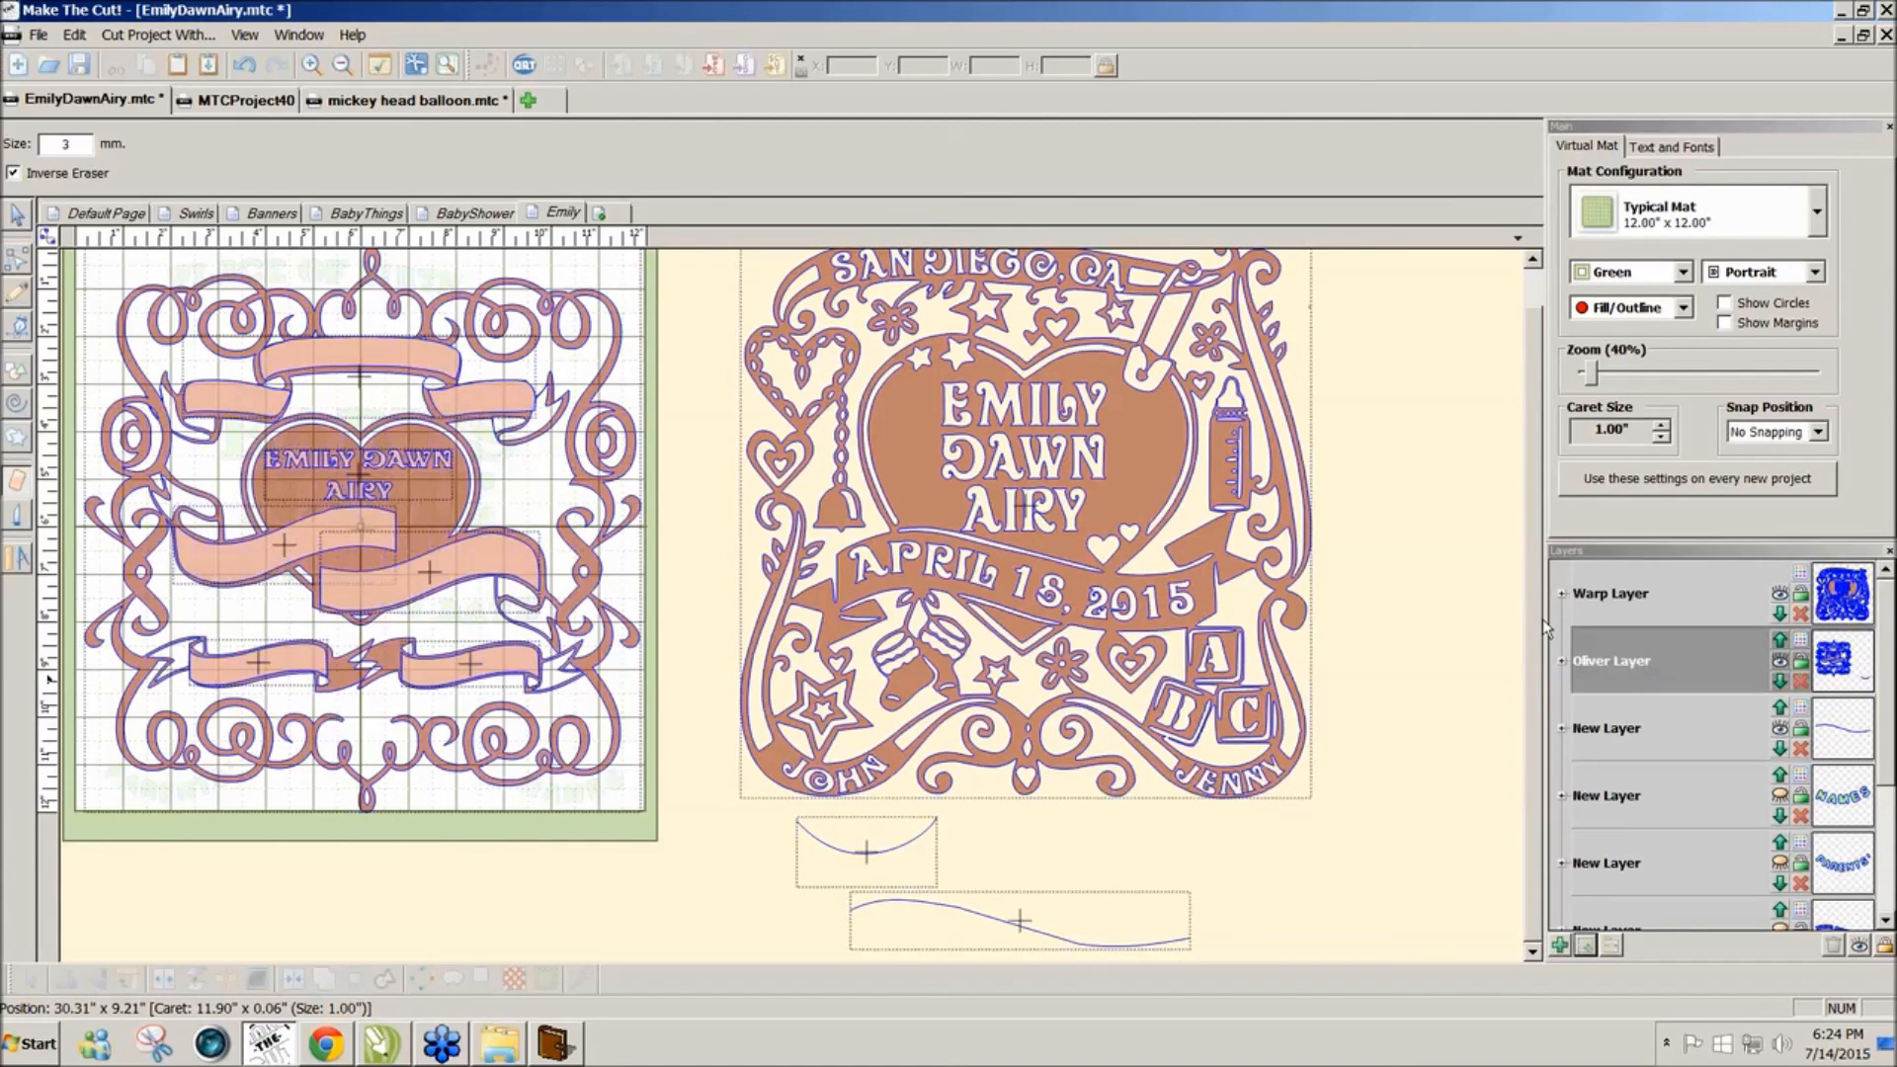
{"action": "scroll", "coordinate": [1543, 617], "scroll_direction": "up", "scroll_amount": 1}
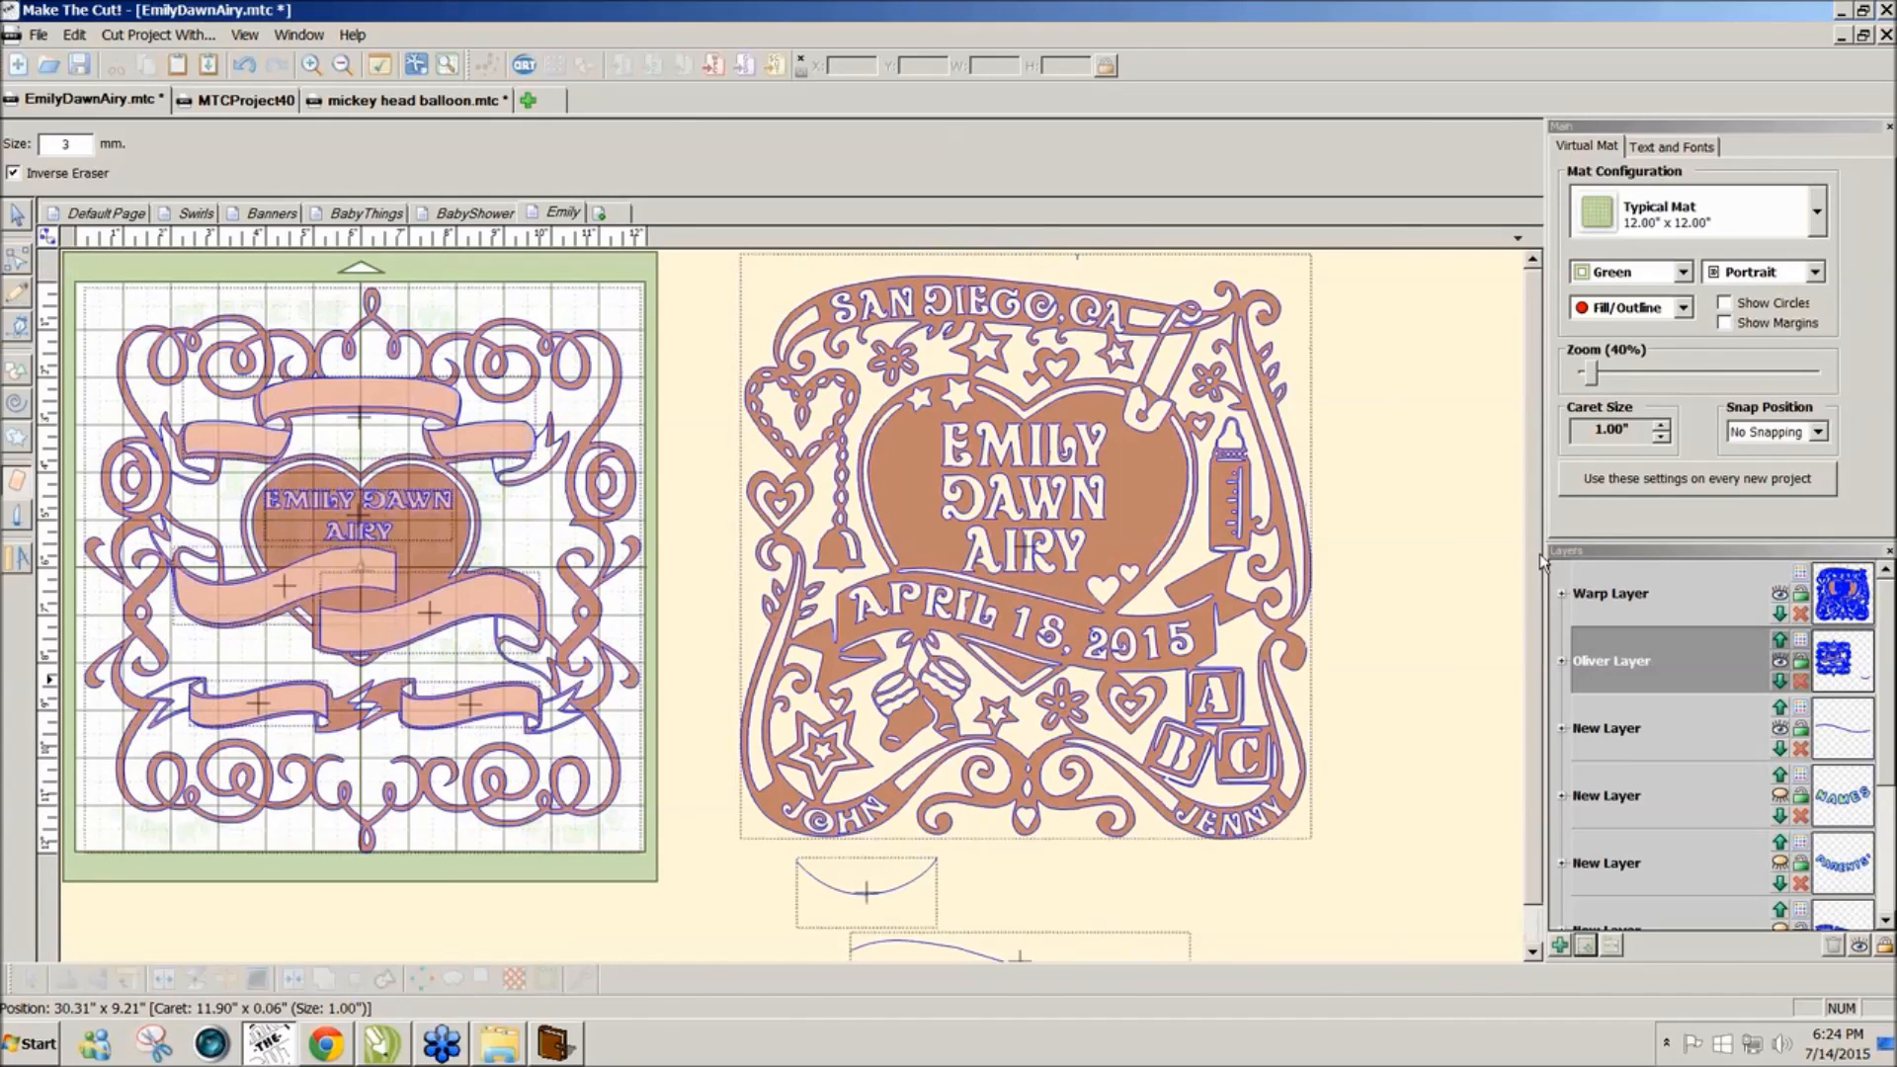